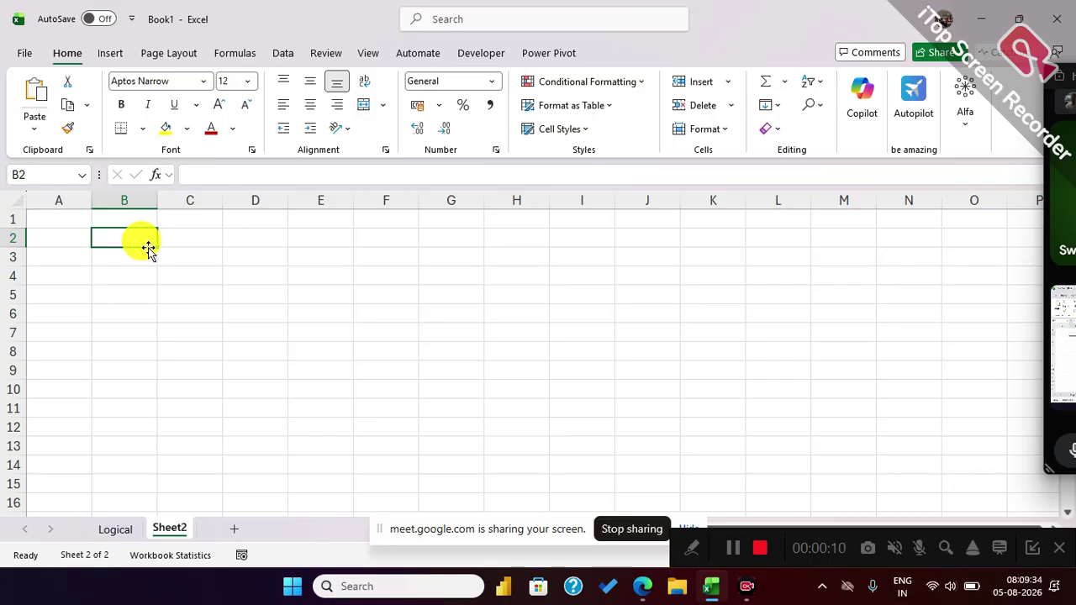
Insert today's date in cell B2 and enter the title "Number formatting" in cell C4.
key(ctrl+semicolon)
key(Return)
key(Right)
key(Down)
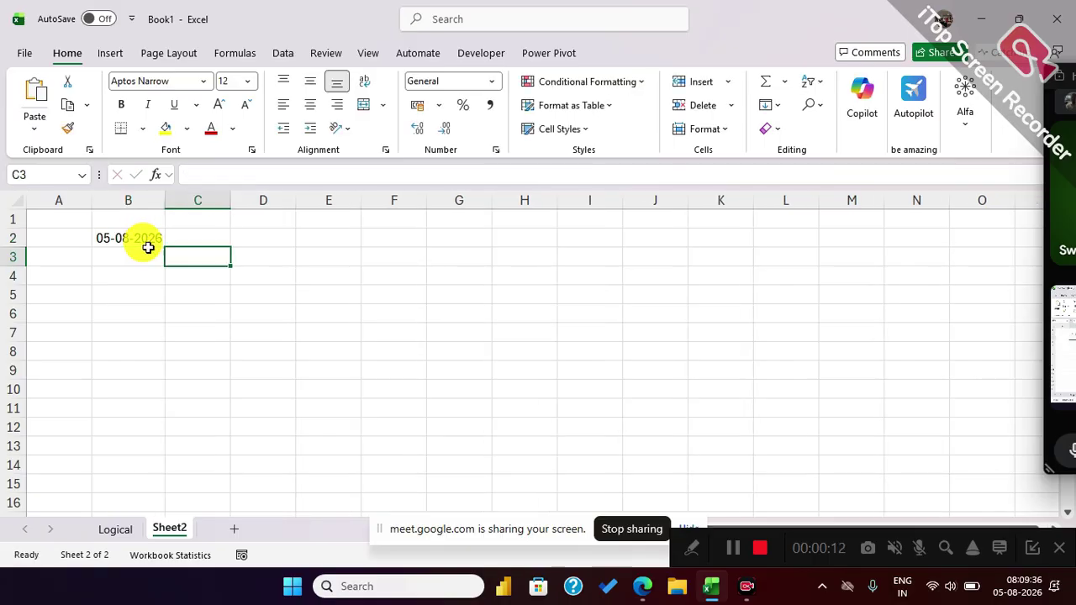
text(Num)
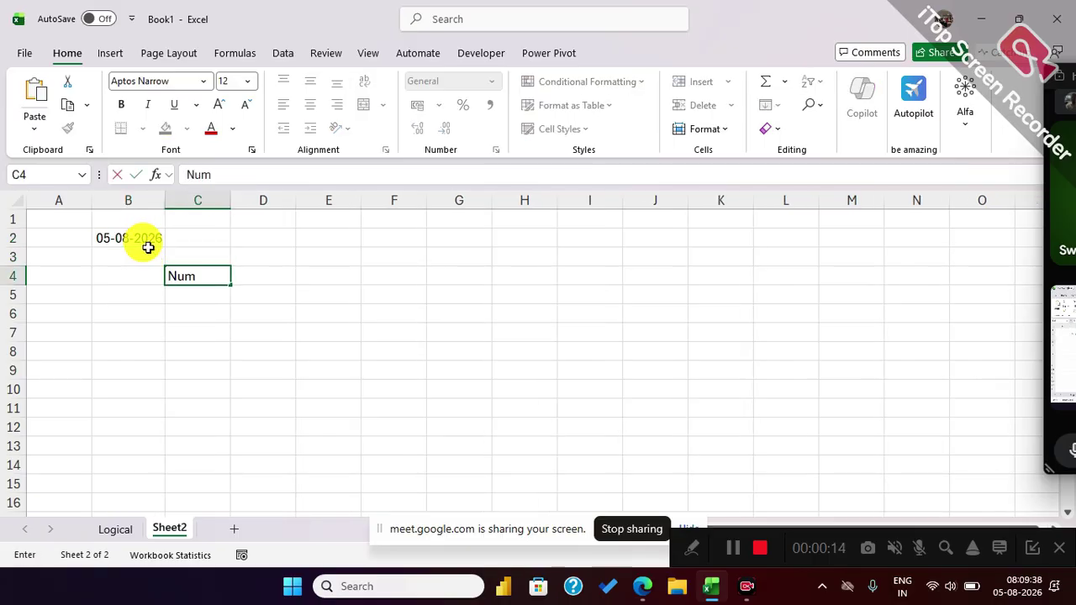
text(ber formatting)
key(Return)
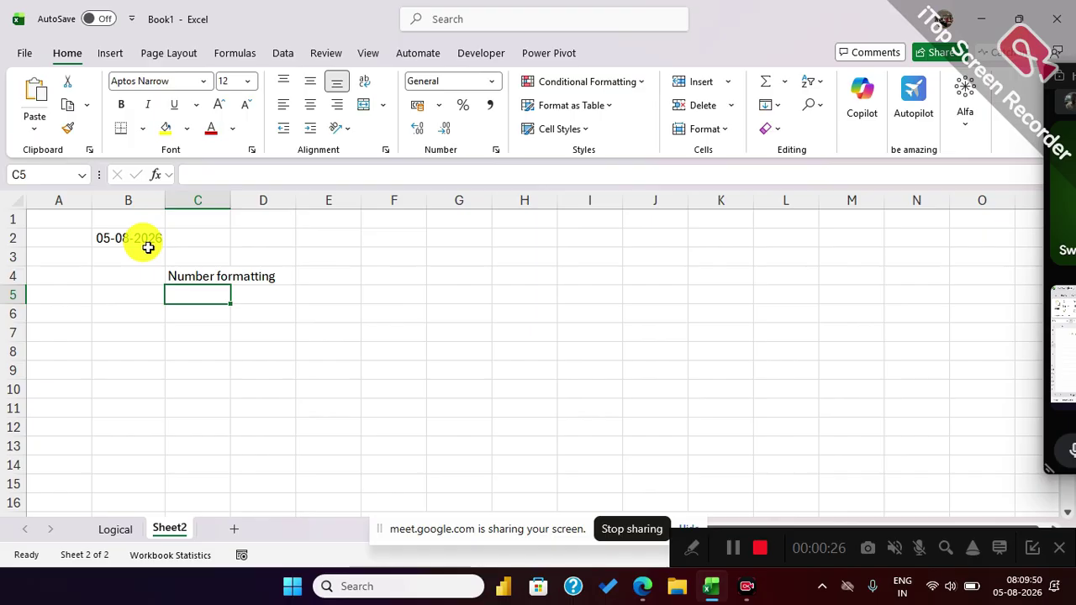
Insert today's date in cell C6 and enter the header "Date" above it in C5.
key(Down)
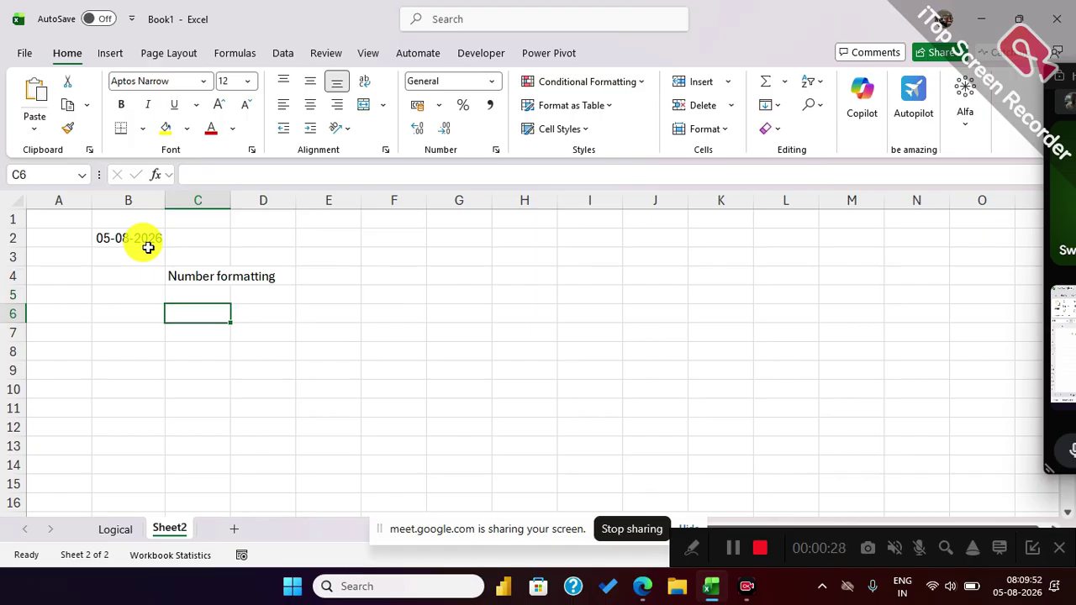
key(ctrl+semicolon)
key(Return)
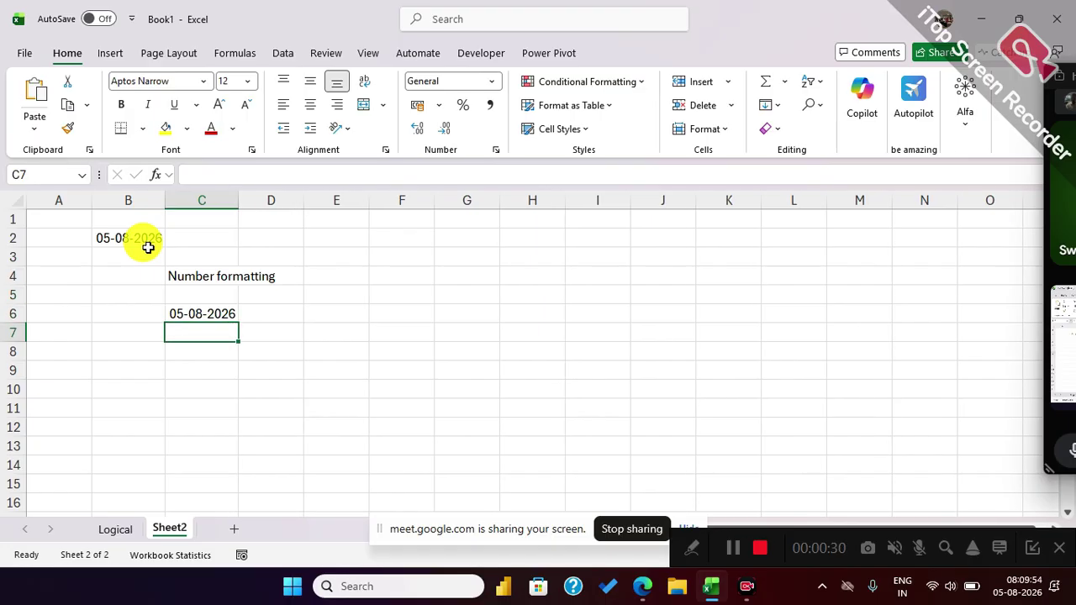
key(Up)
key(Up)
text(Date)
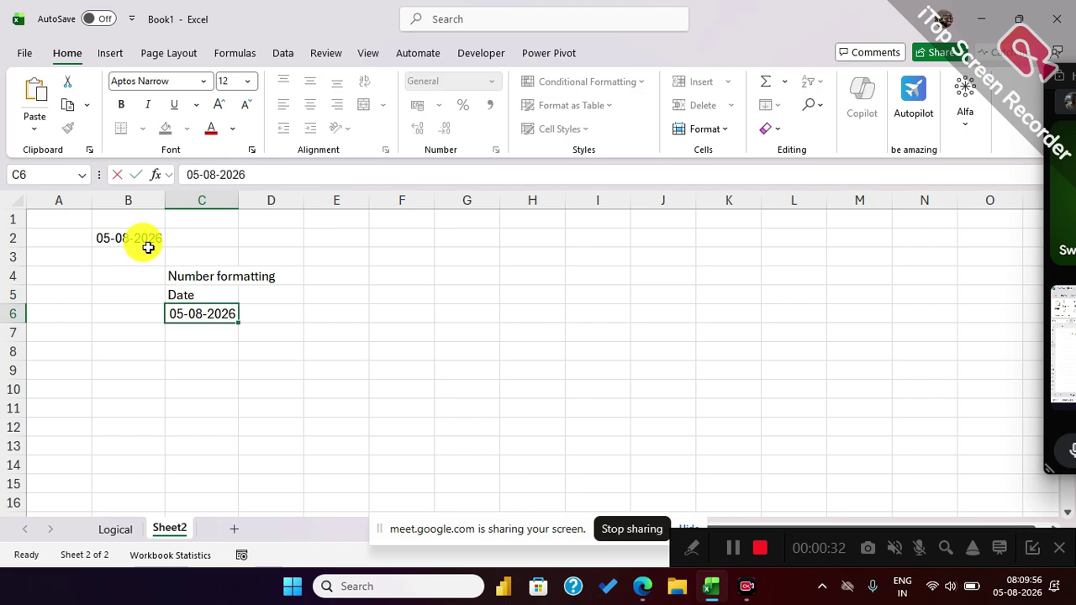
key(Return)
Enter the shortcut note "ctr+;" in cell B6 beside the first date.
key(Left)
text(ctr+)
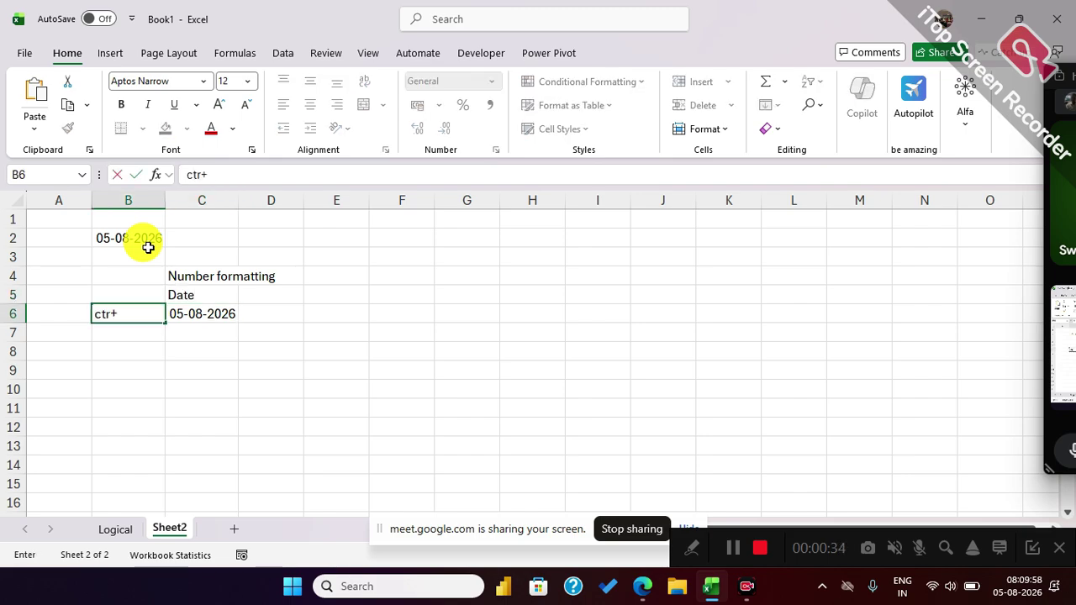
key(Return)
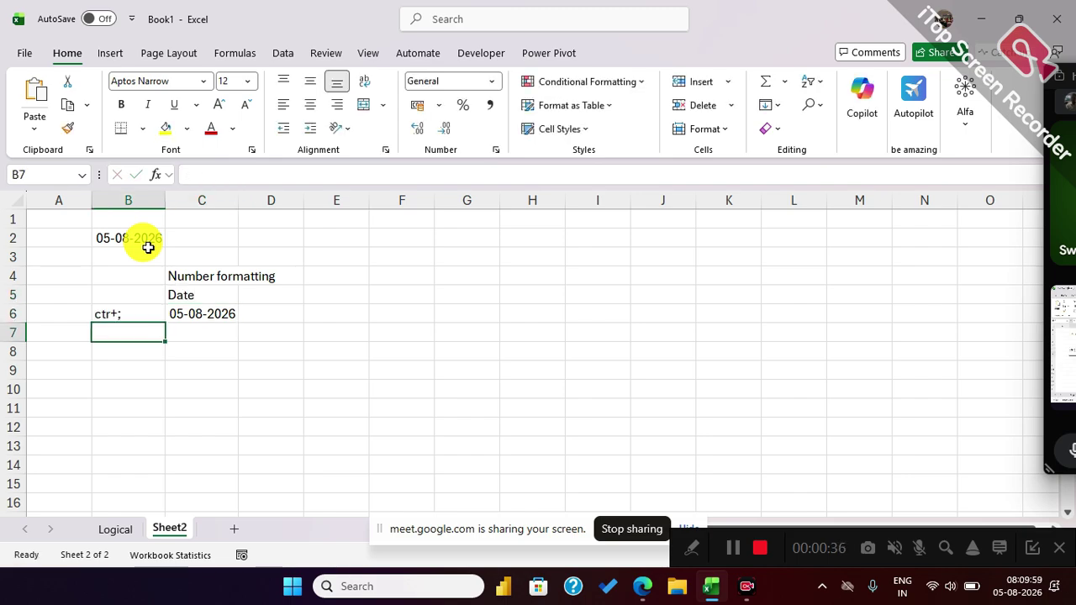
Fill the date series from C6 down to row 15 and across to column E, widening columns D and E.
click(196, 309)
drag(236, 324, 355, 480)
drag(304, 200, 341, 200)
drag(407, 200, 441, 200)
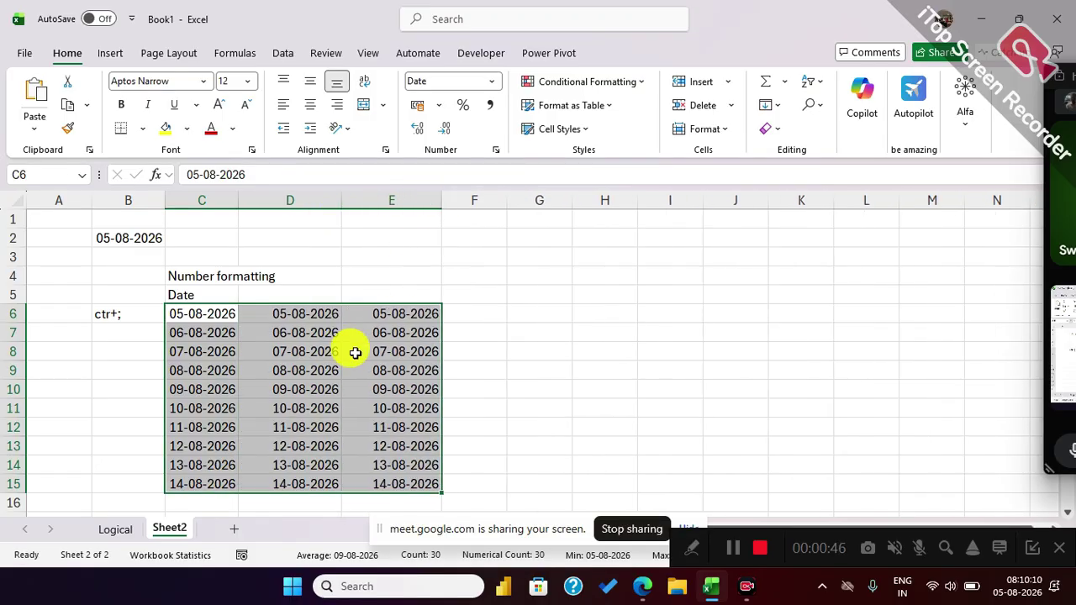
drag(198, 313, 204, 483)
Enter the header "YYYY-MM-DDD" in cell D5 and "MMM-DDD-YYYY" in cell E5.
click(291, 293)
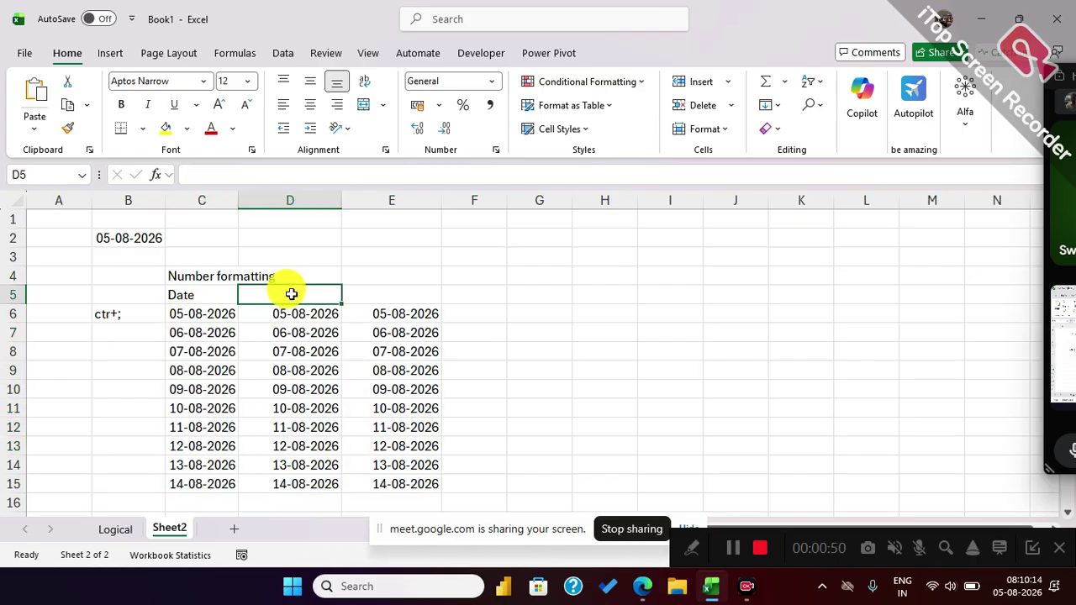
text(YY)
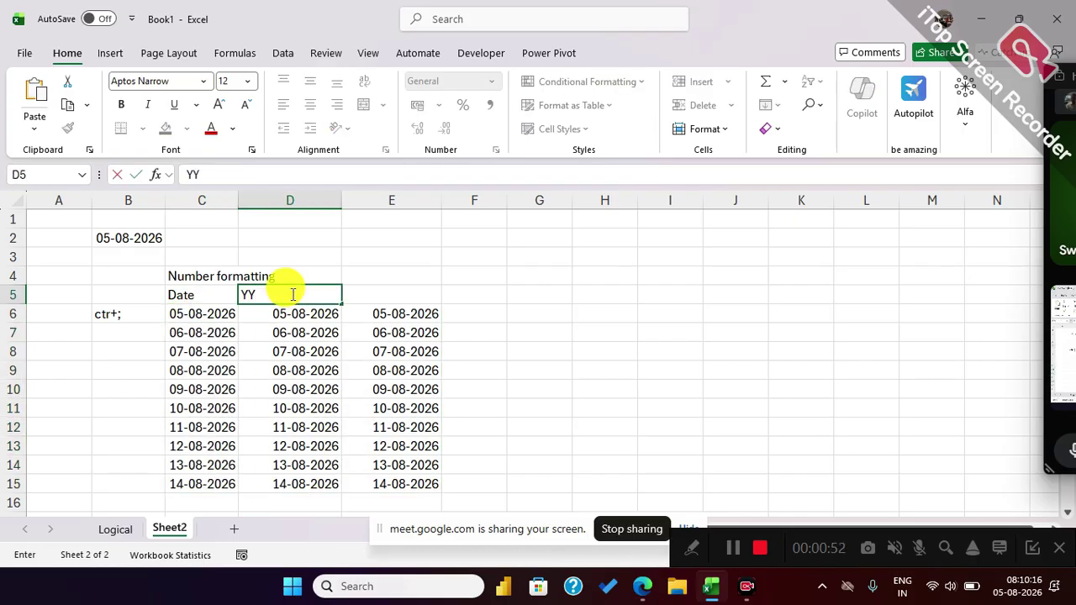
text(YY-MM-DDD)
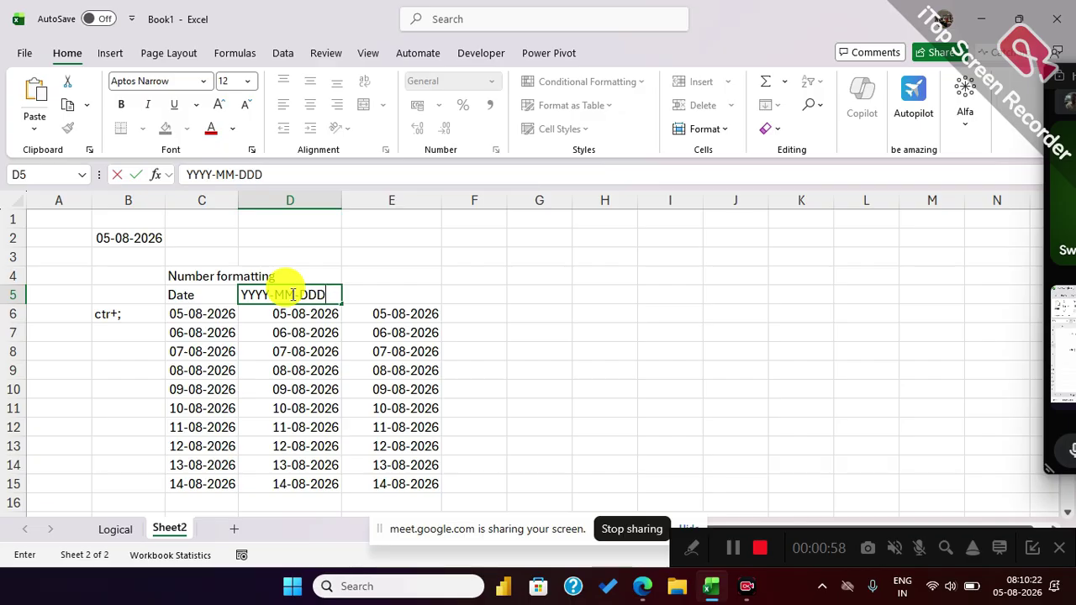
click(409, 295)
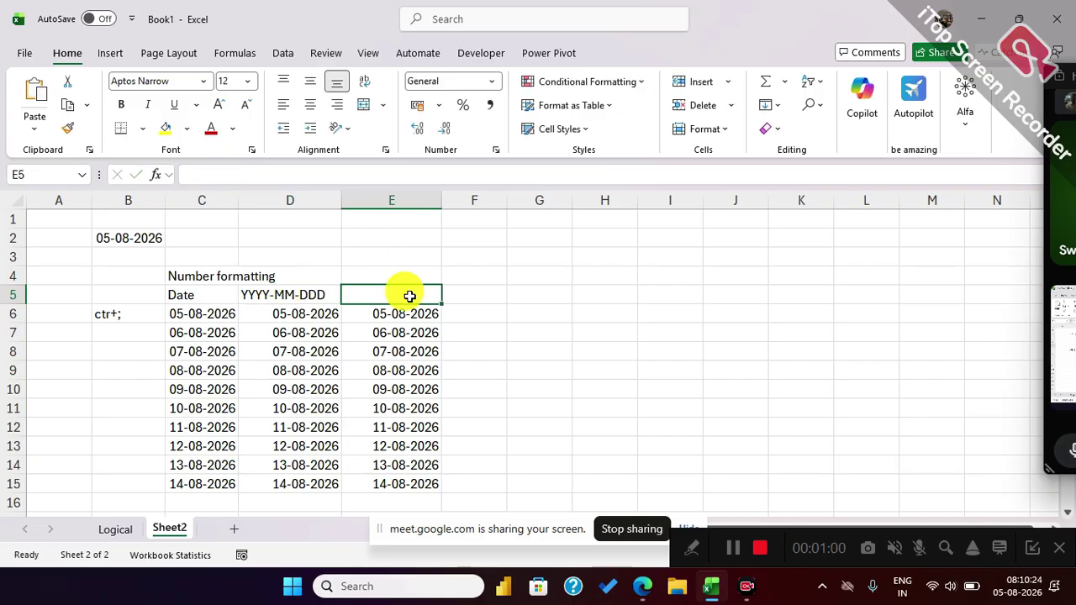
text(MMM-DD)
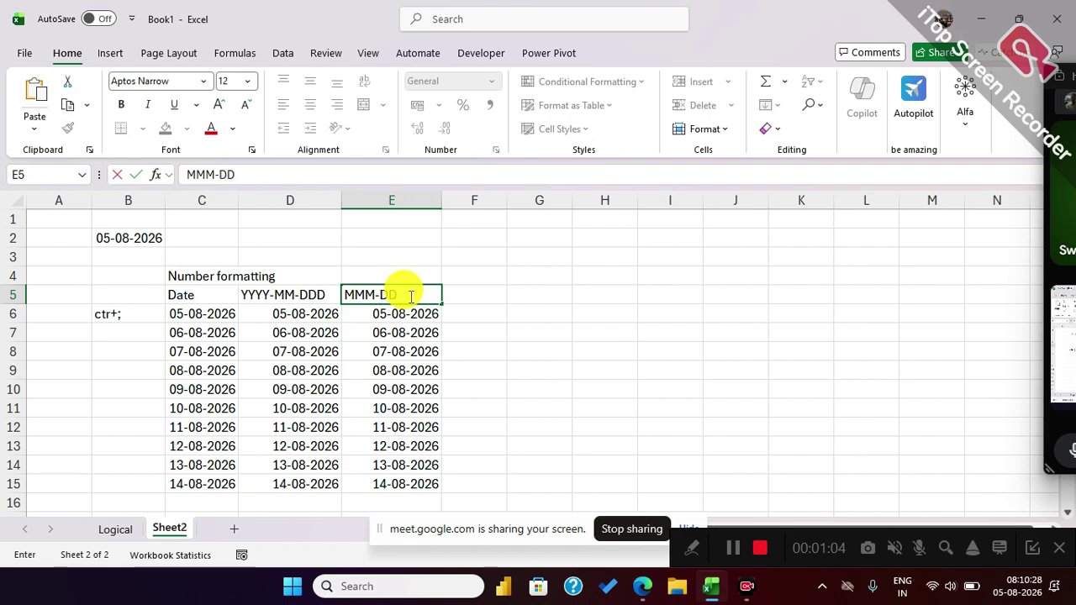
text(D-YYYY)
Head a widened column F with "DD-MM-YYYY-DDDD" in F5 and fill F6:F15 with the dates from column E.
click(481, 296)
drag(492, 200, 534, 235)
click(483, 297)
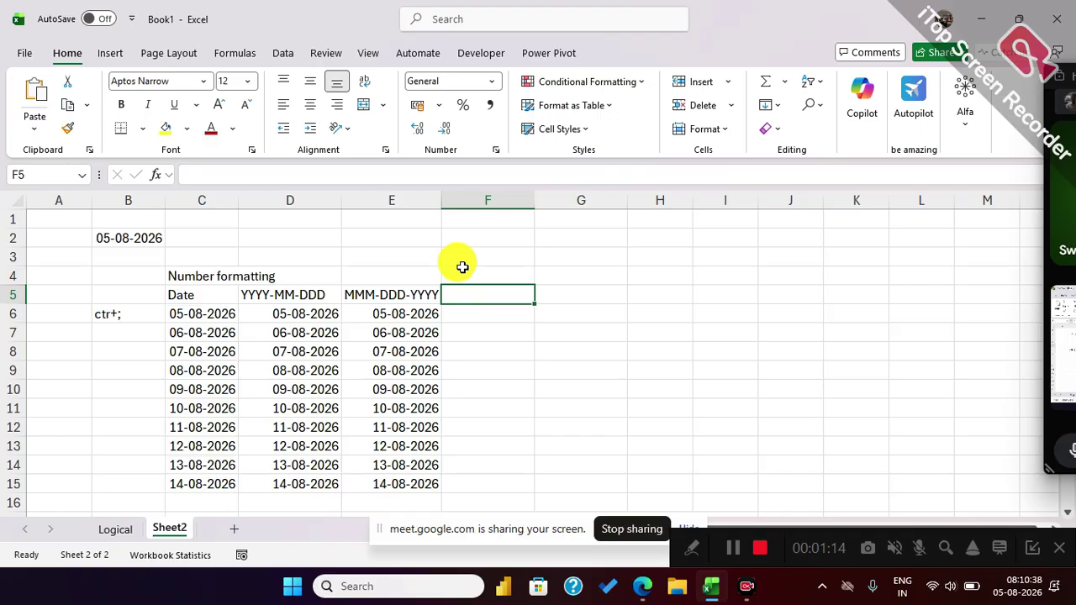
text(DD-MM-YYYY)
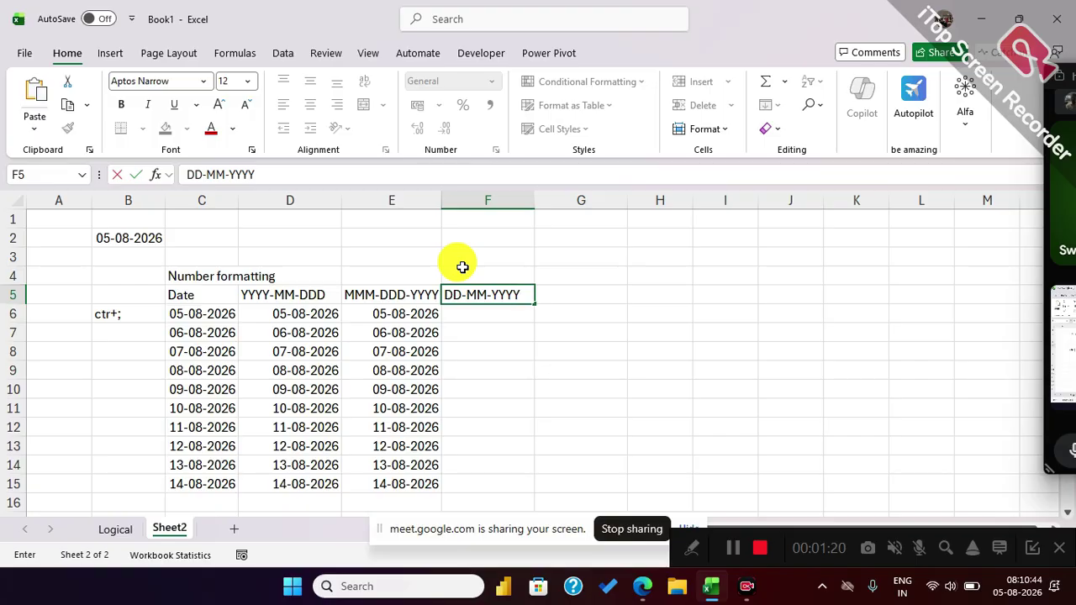
text(-DDDD)
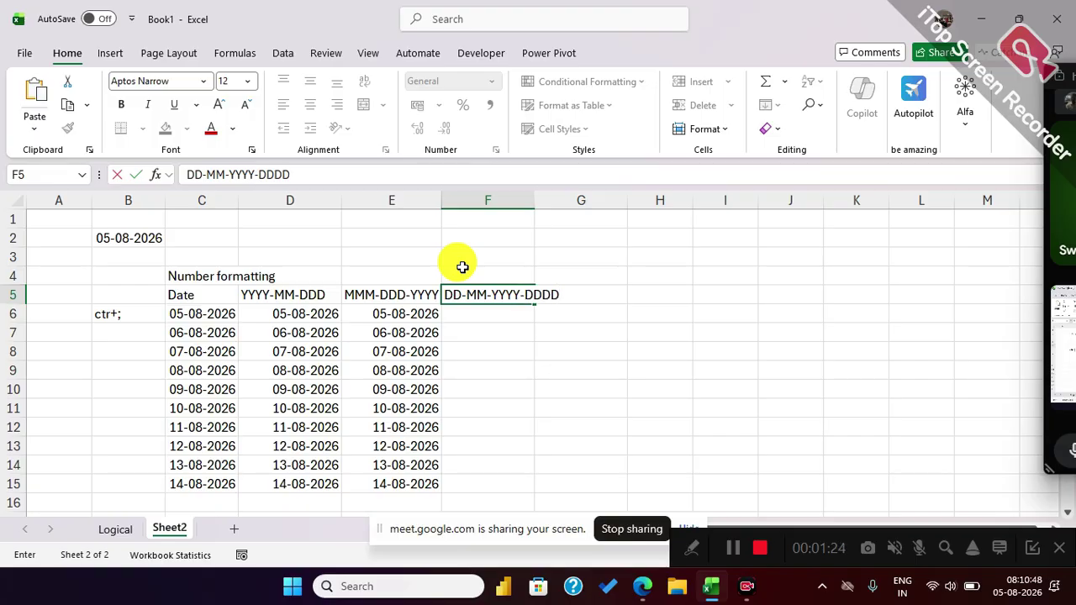
key(Return)
drag(420, 319, 505, 434)
click(552, 347)
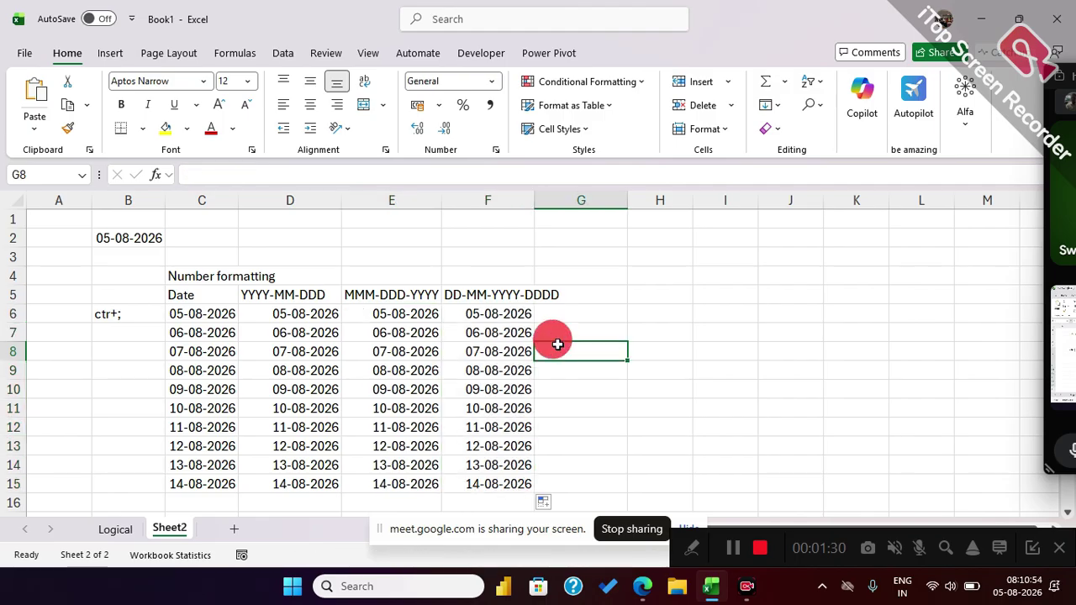
click(266, 312)
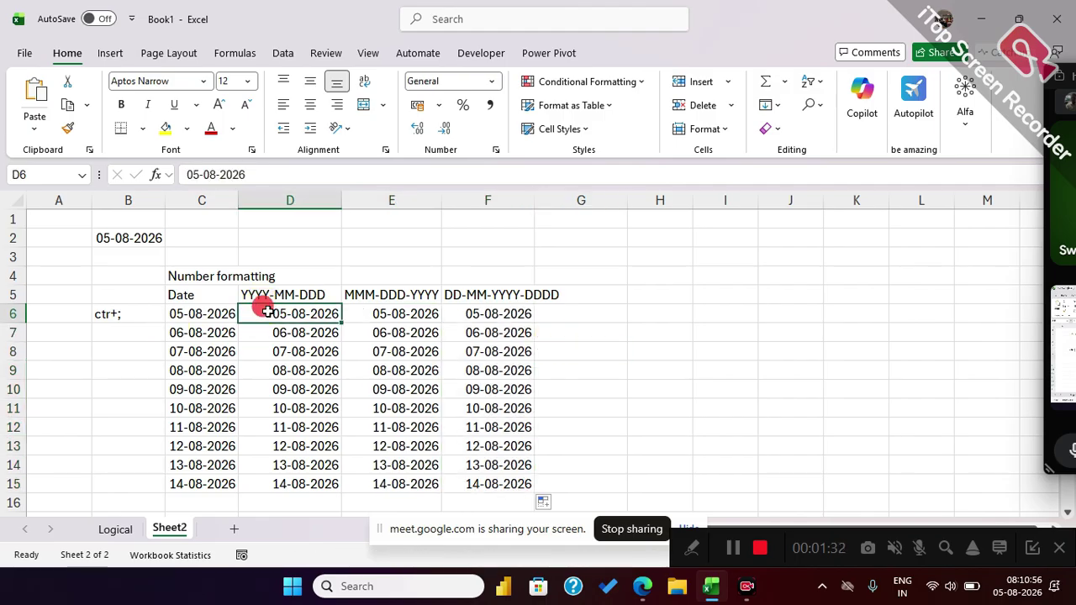
key(ctrl+shift+Down)
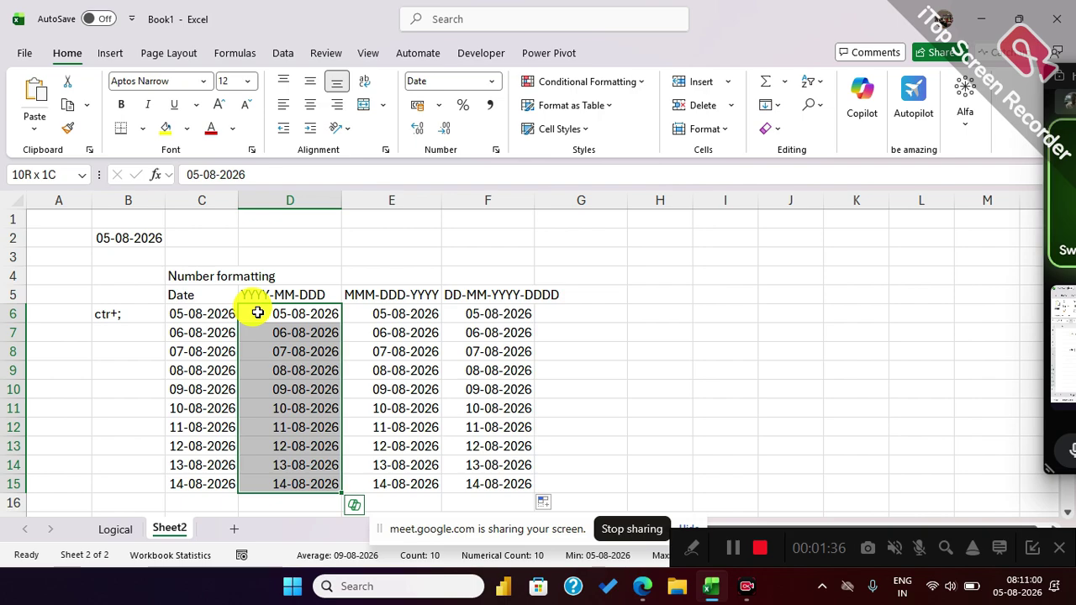
click(286, 223)
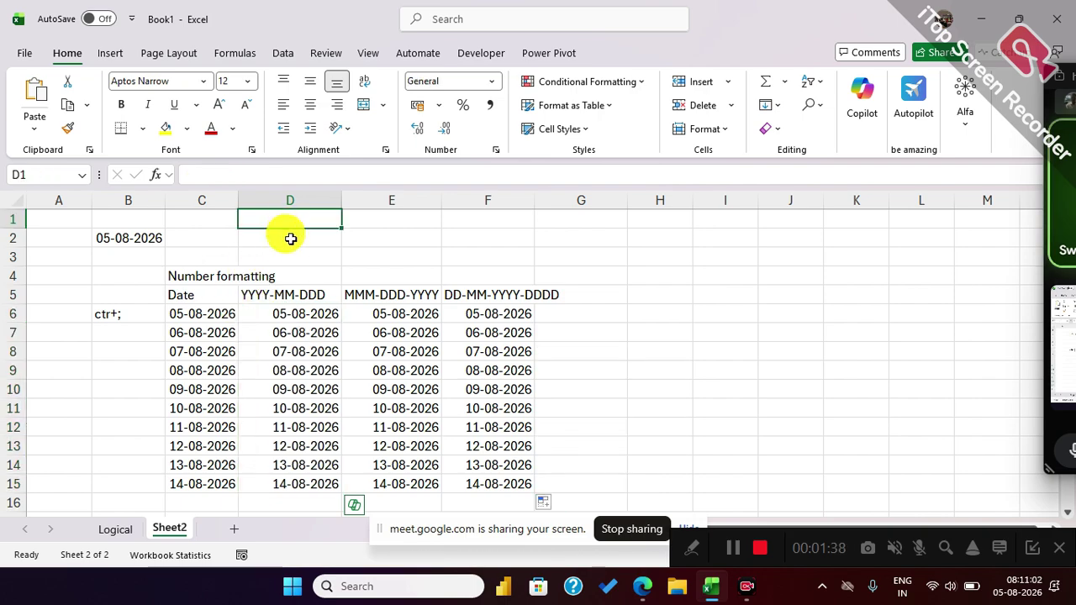
text(Nu)
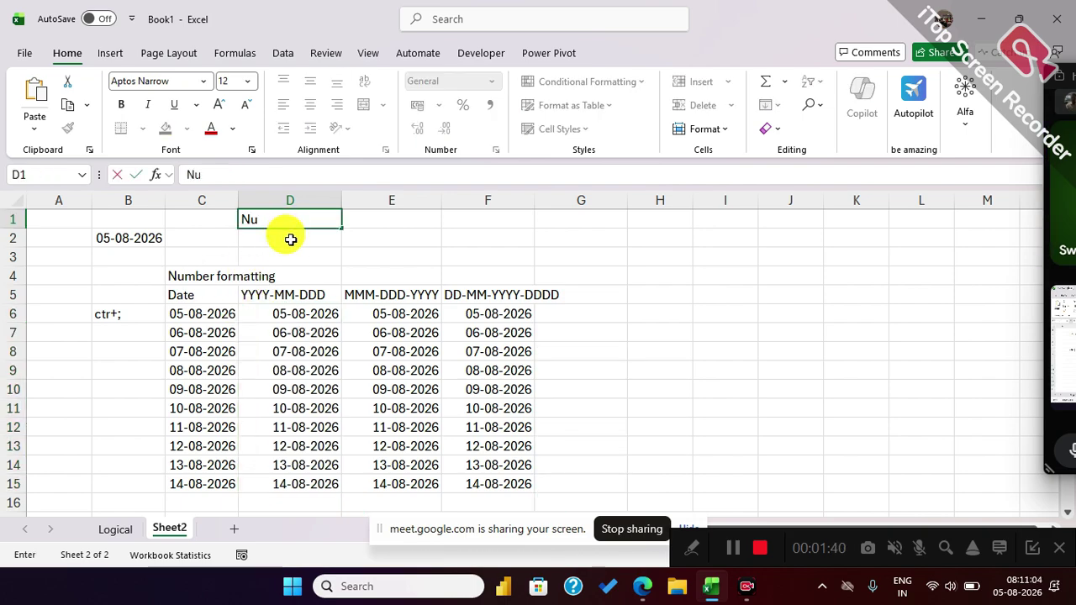
text(,ne)
key(BackSpace)
key(BackSpace)
key(BackSpace)
key(Escape)
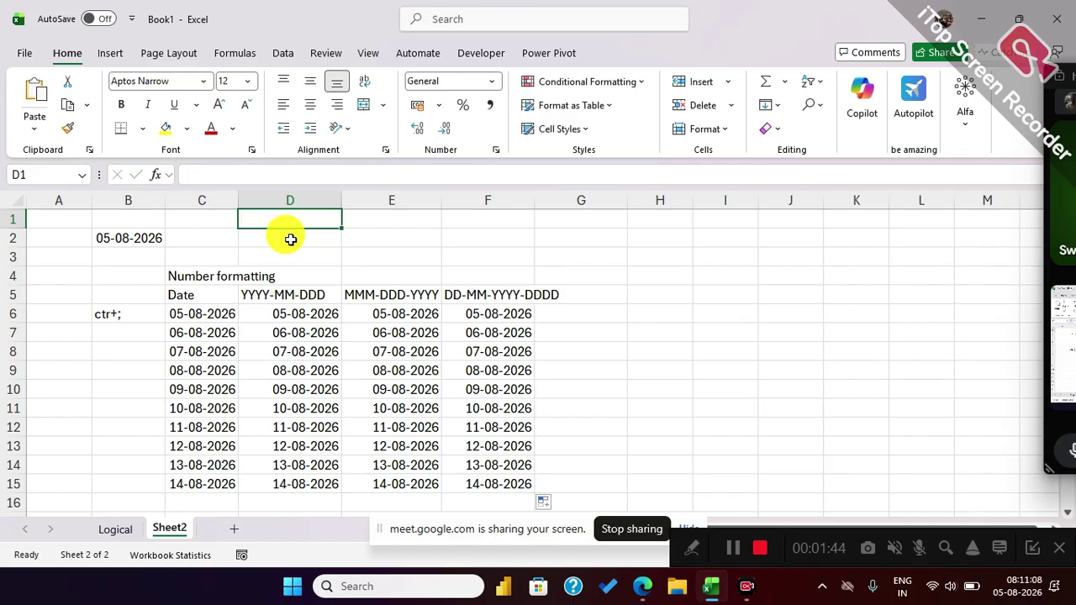
Move the "Number formatting" title from cell C4 to cell D1.
key(Down)
key(Down)
key(Left)
key(Down)
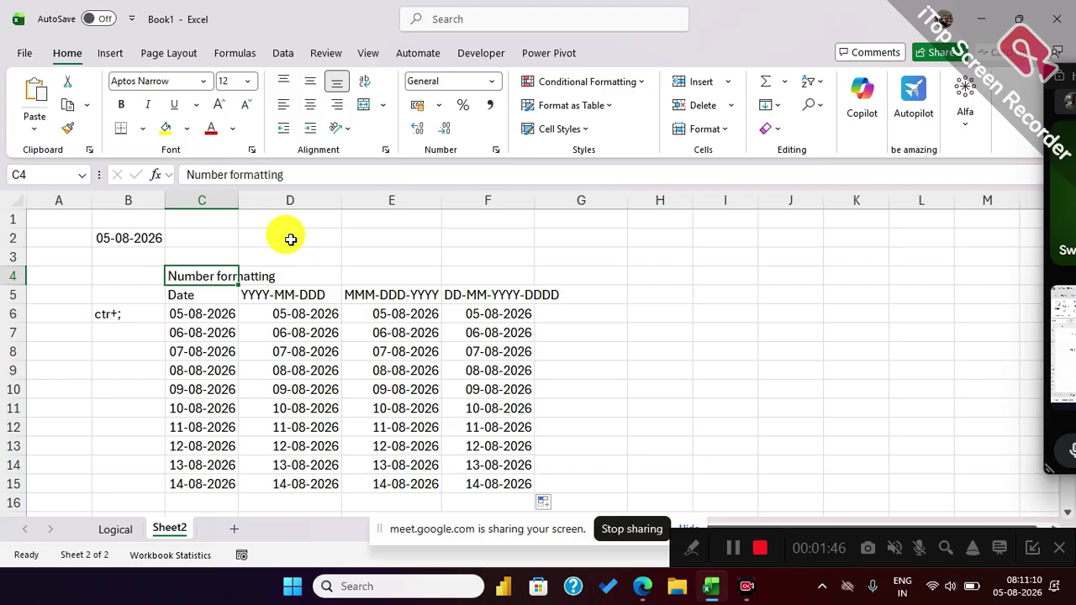
key(ctrl+c)
click(293, 218)
key(ctrl+v)
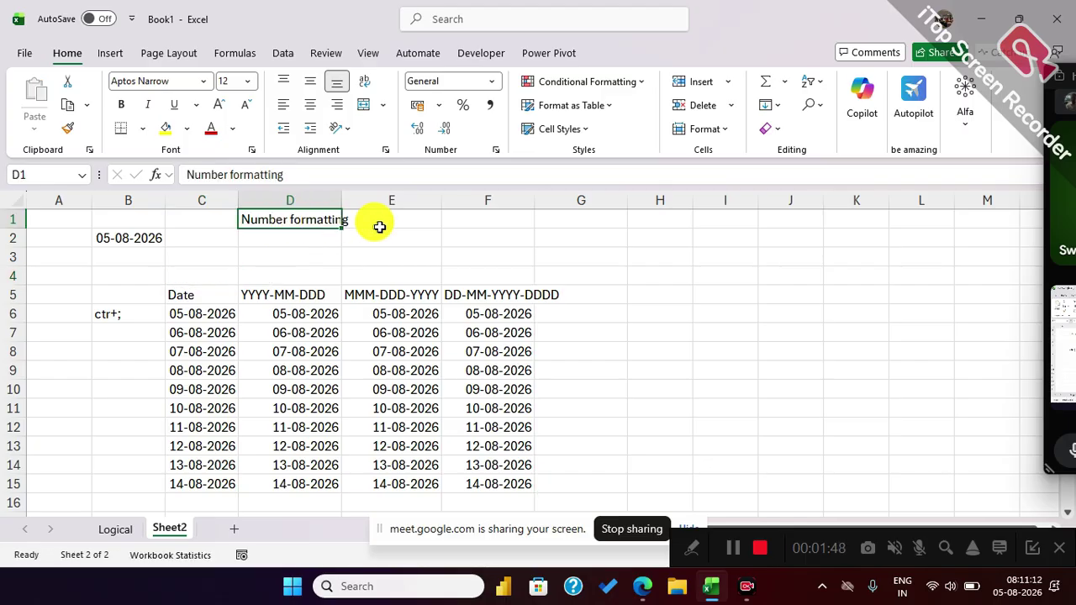
Enter the label "Short cut" in cell D2 and the note "ctr+1" in cell E2.
click(313, 241)
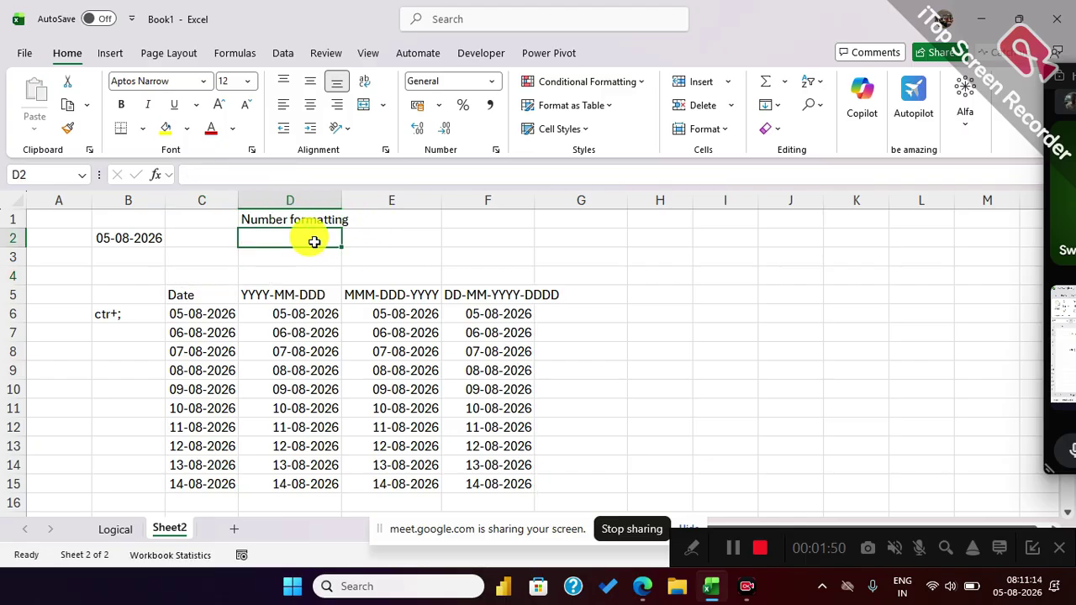
text(Short cut)
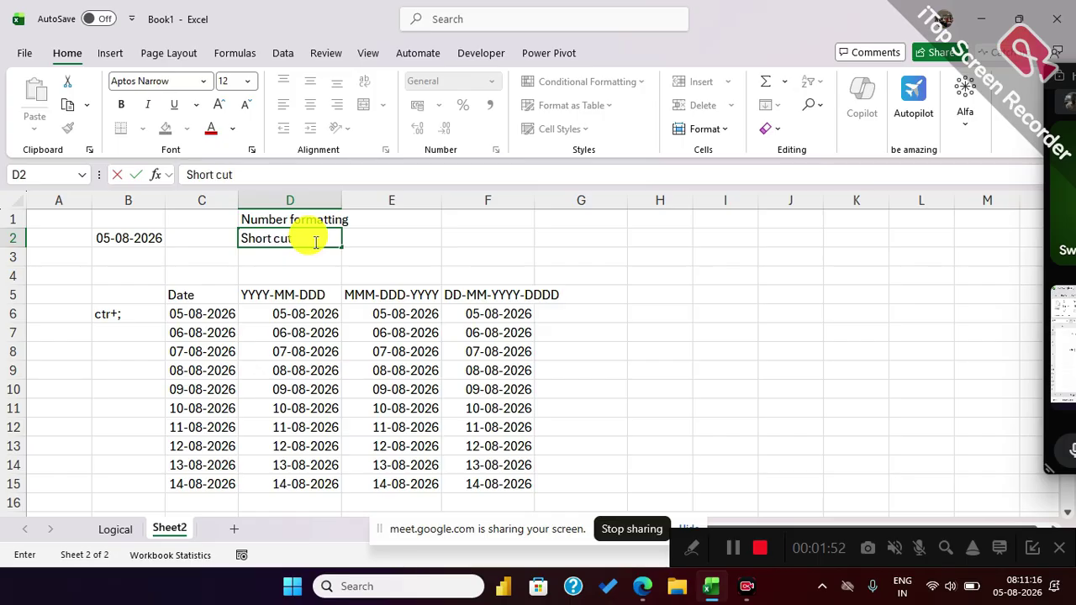
key(Tab)
text(ctr+1)
key(Return)
Apply the custom number format YYYY-MM-DDD to the dates in D6:D15.
click(290, 327)
click(288, 315)
key(ctrl+shift+Down)
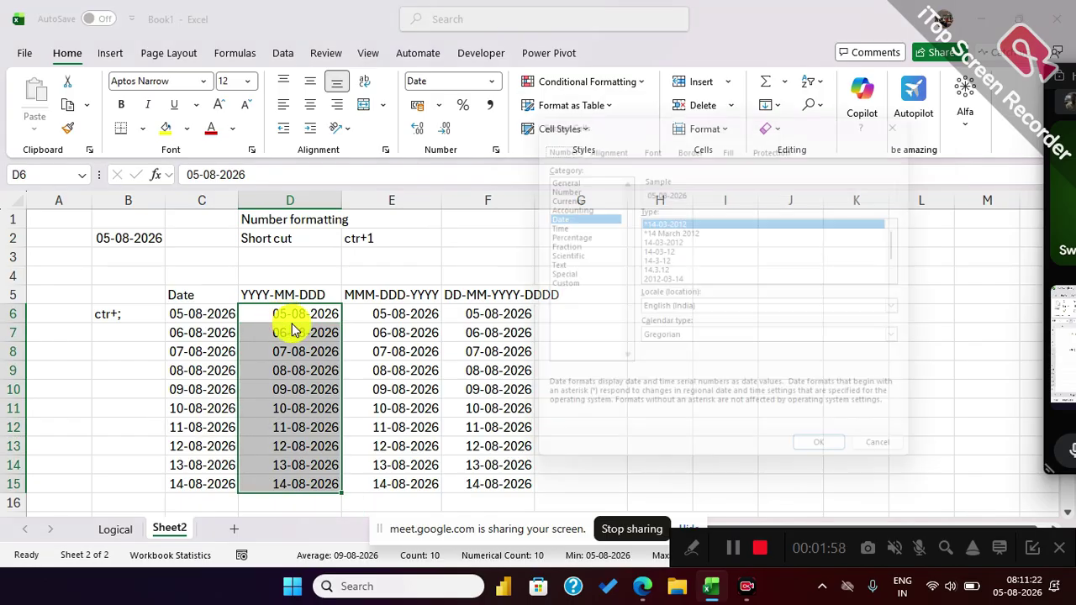
key(ctrl+1)
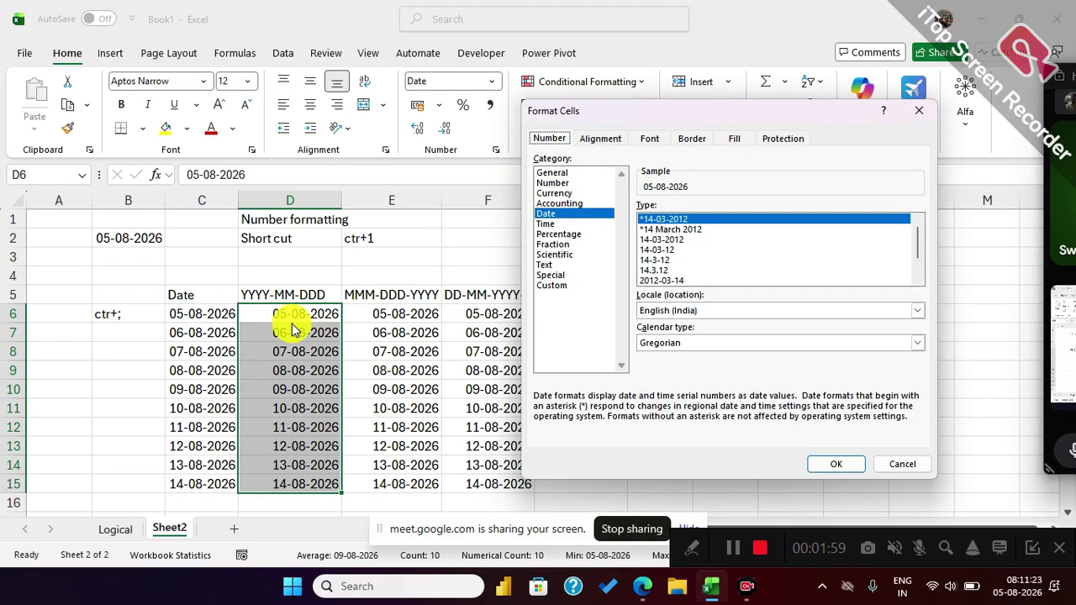
click(553, 285)
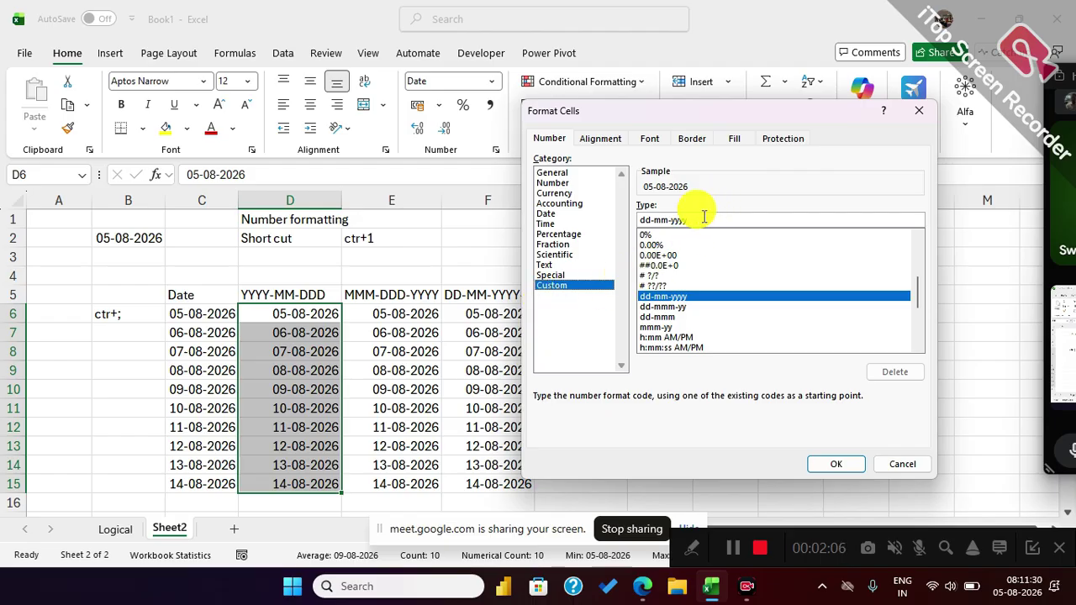
drag(697, 217, 552, 214)
key(BackSpace)
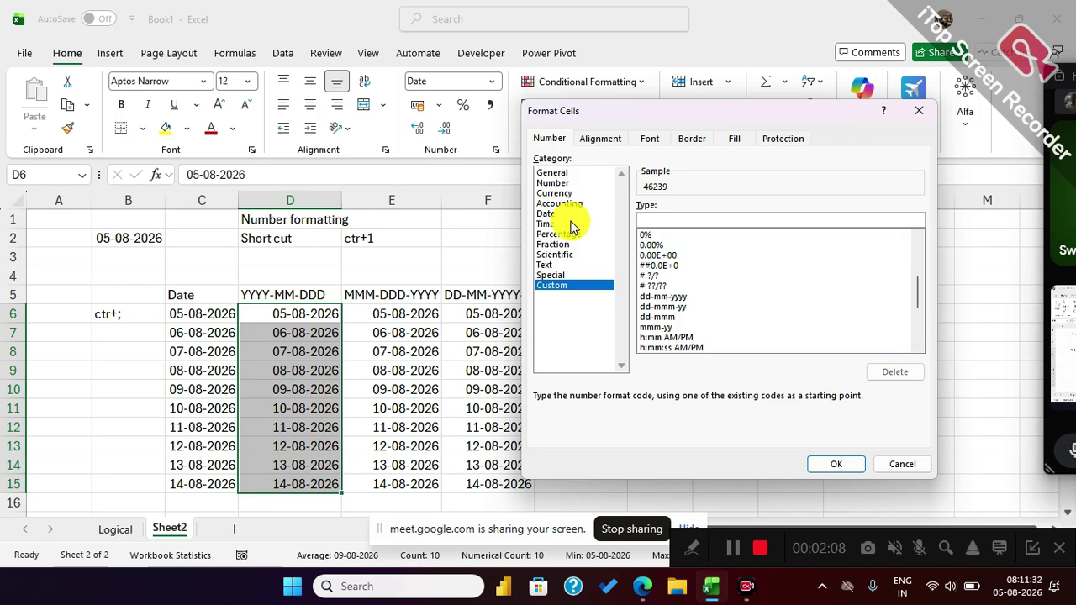
text(YYYY-MM-DDD)
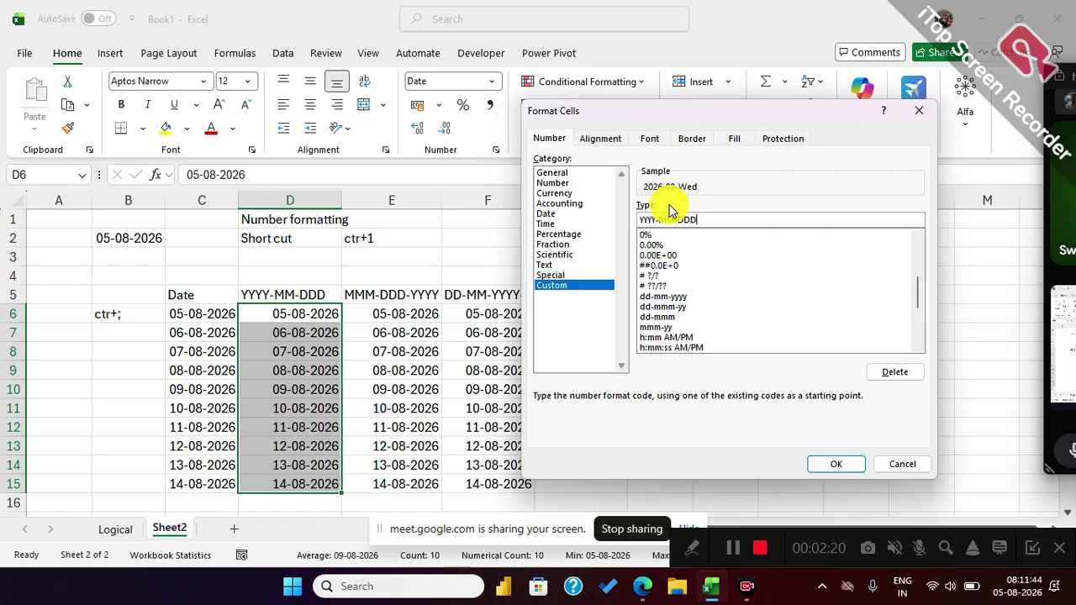
click(828, 471)
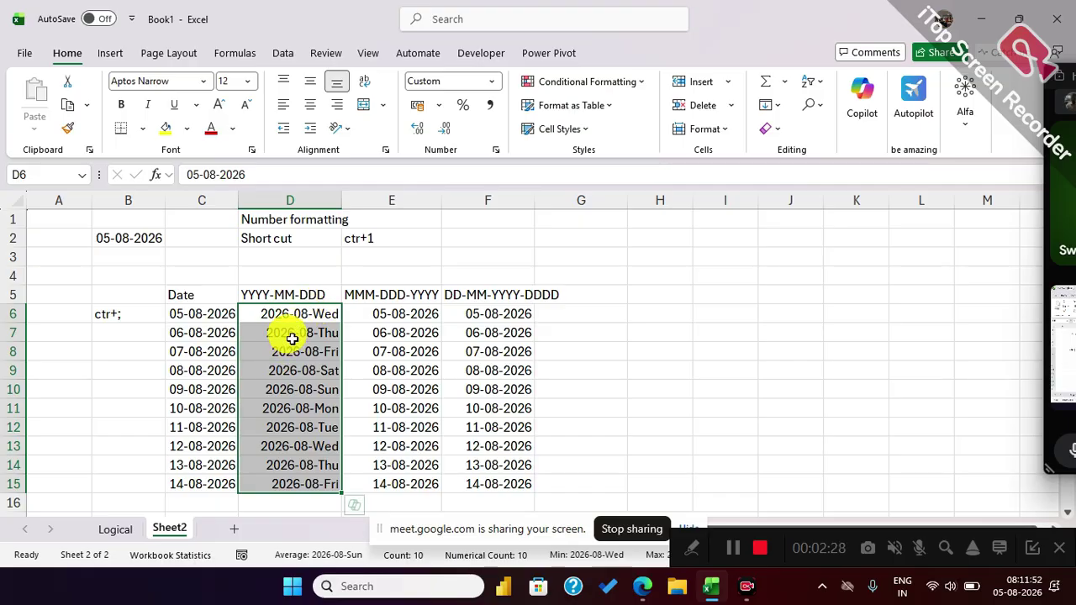
Apply the custom number format MMM-DDD-YYYY to the dates in E6:E15.
click(396, 308)
key(ctrl+shift+Down)
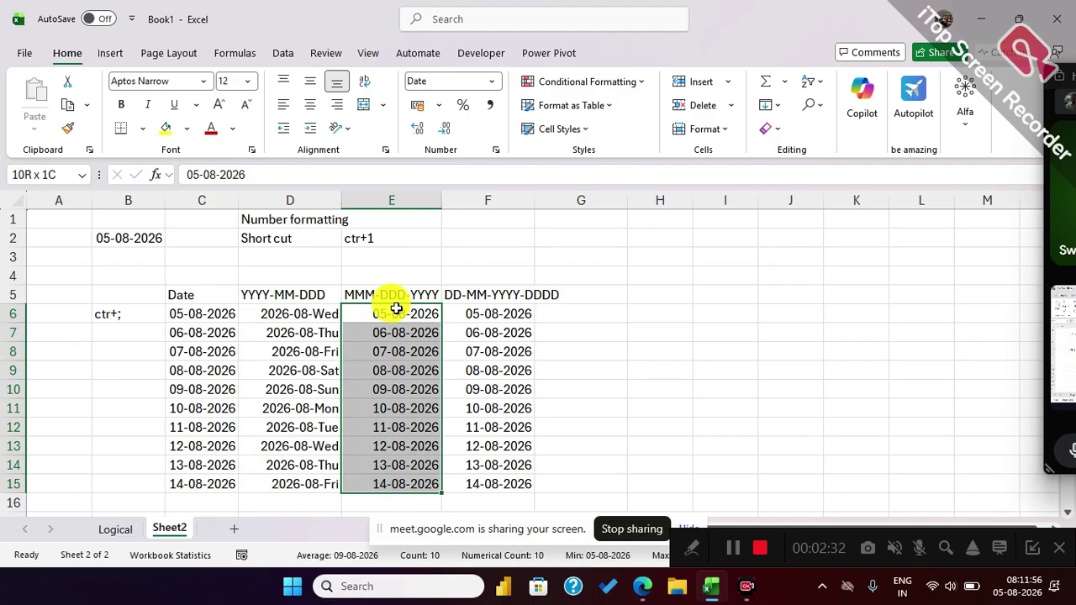
key(ctrl+1)
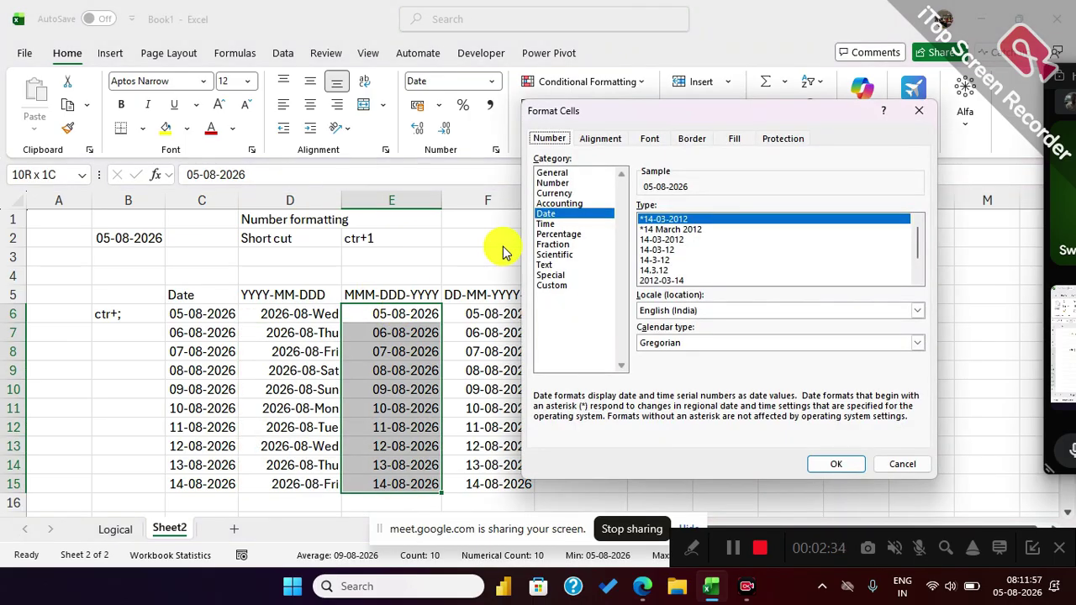
click(559, 285)
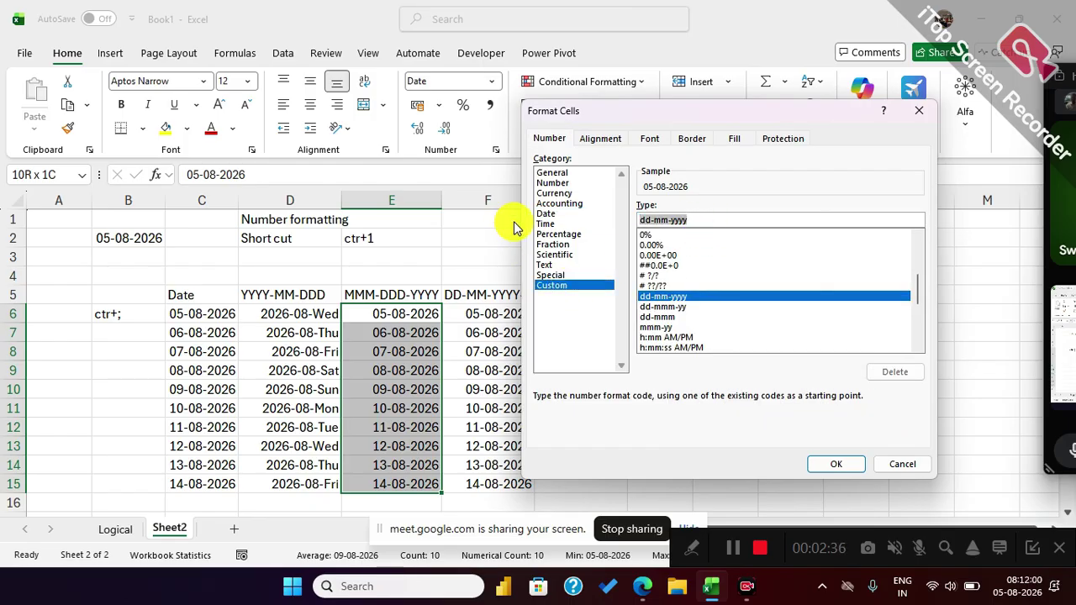
text(MMM-DDD)
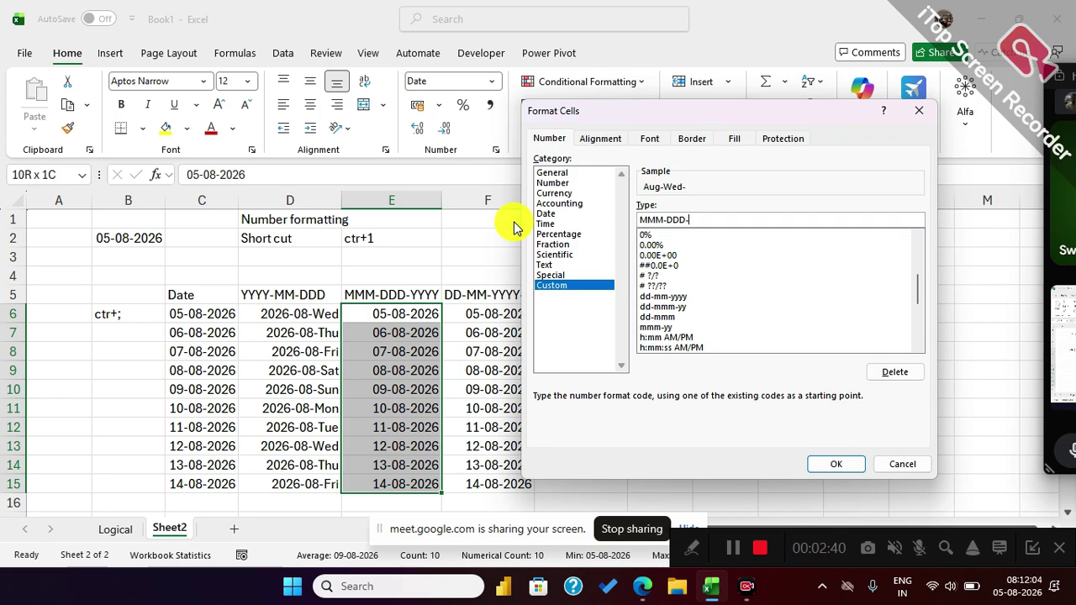
text(-YYYY)
click(839, 463)
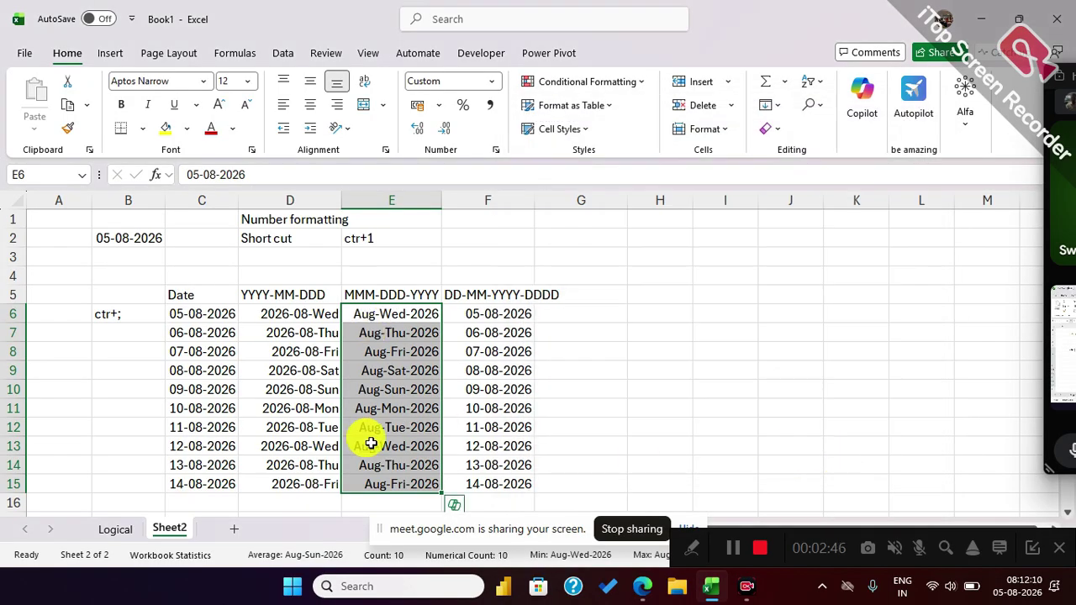
Apply the custom number format dd-mm-yyyy-DDDD to the dates in F6:F15 and widen column F to fit them.
click(485, 313)
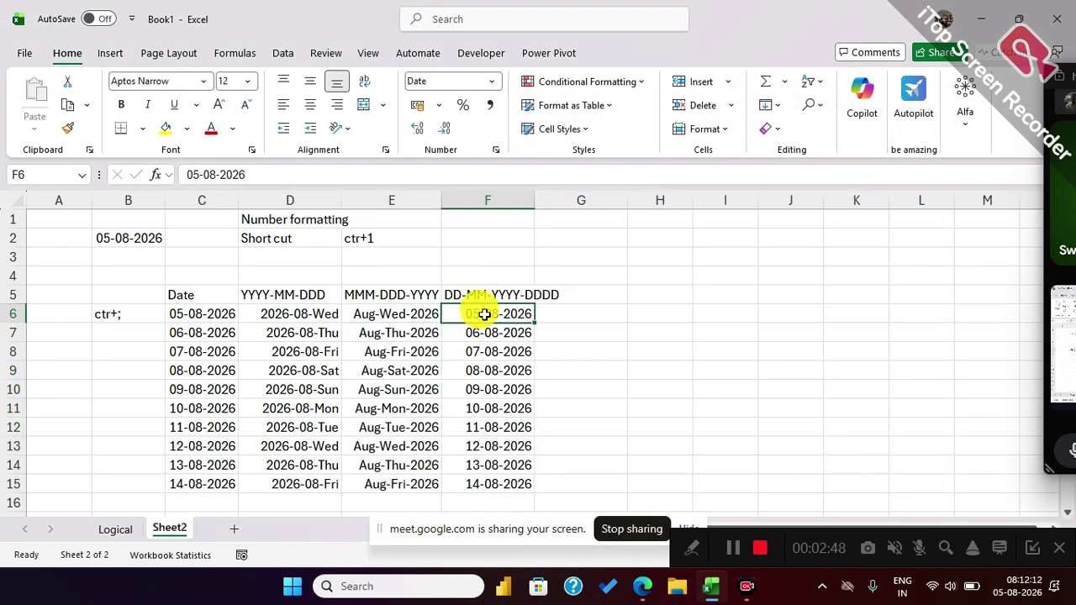
key(ctrl+shift+Down)
key(ctrl+1)
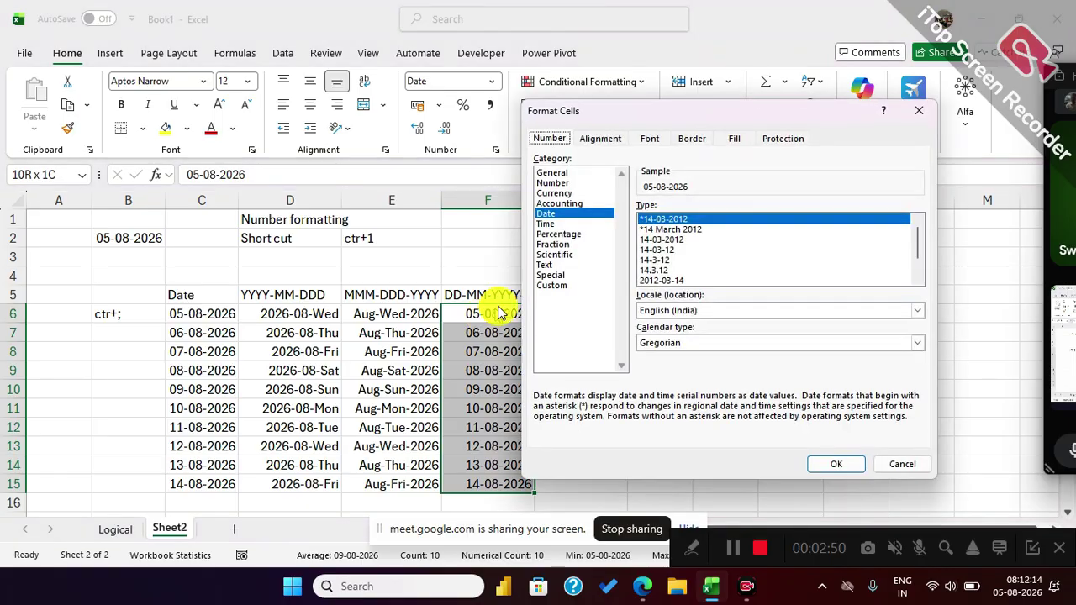
click(545, 285)
drag(708, 219, 434, 223)
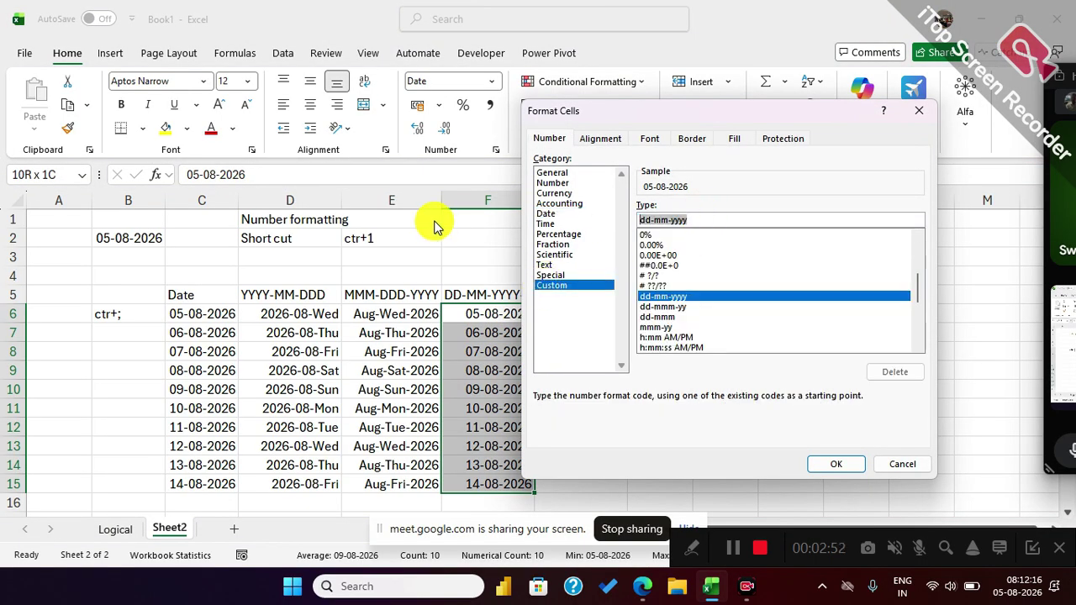
text(dd-mm-yy)
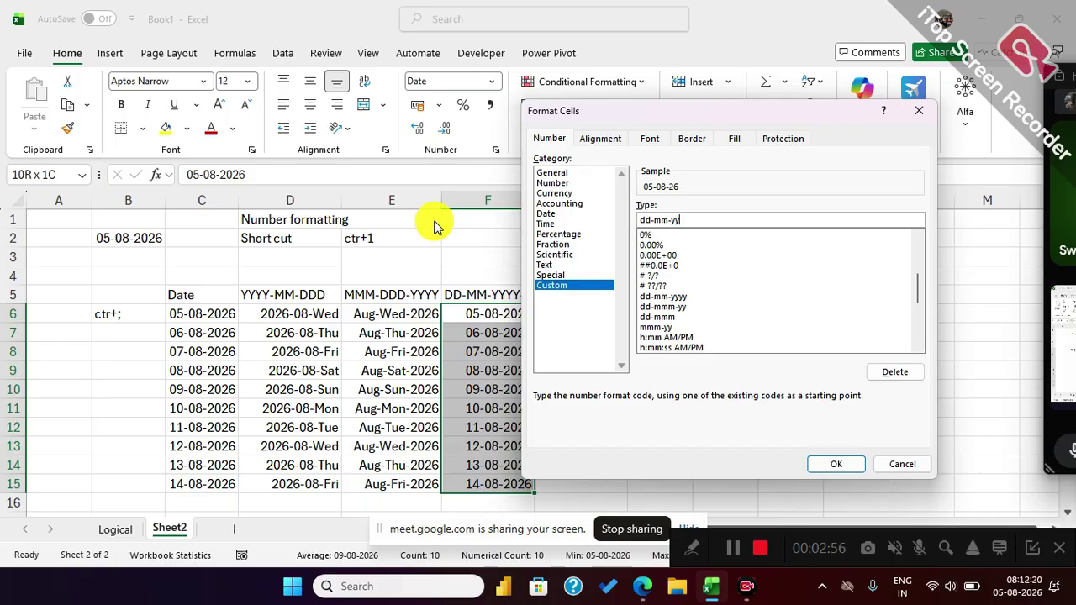
text(yy-DDDD)
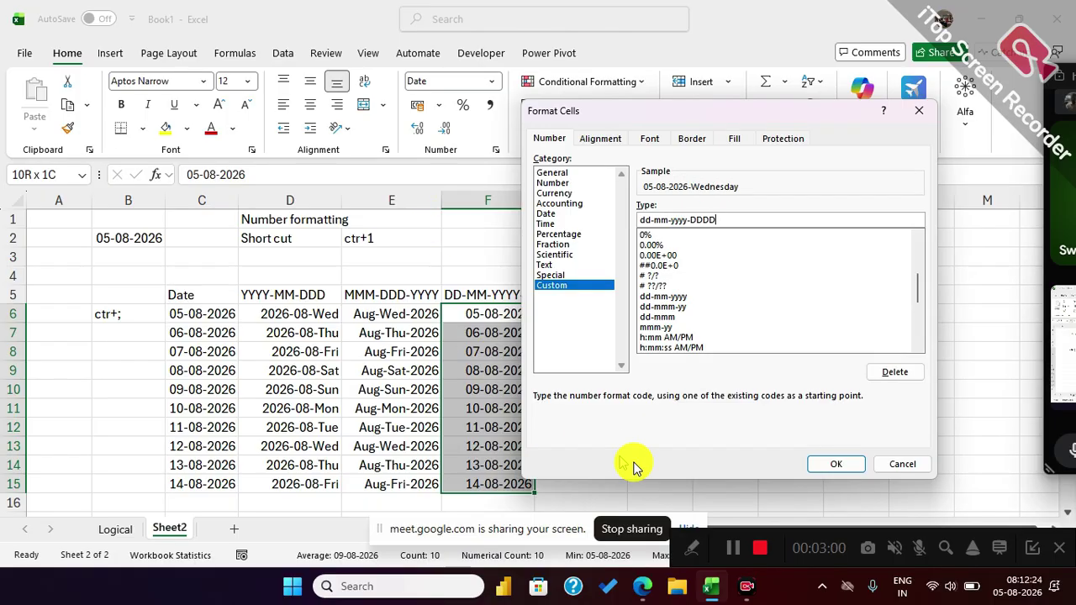
click(834, 462)
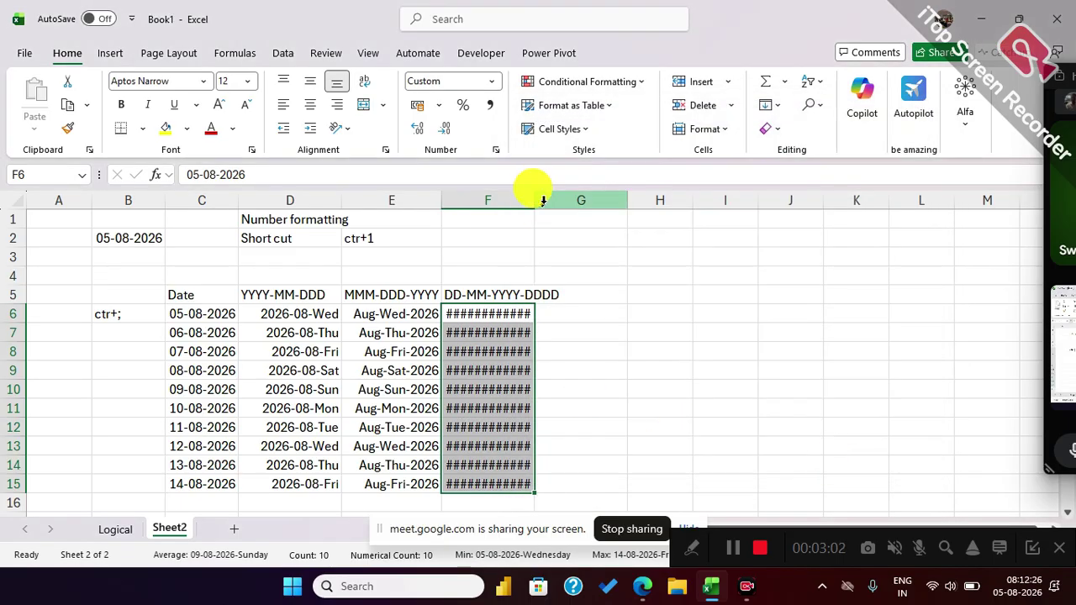
drag(538, 195, 600, 203)
click(579, 212)
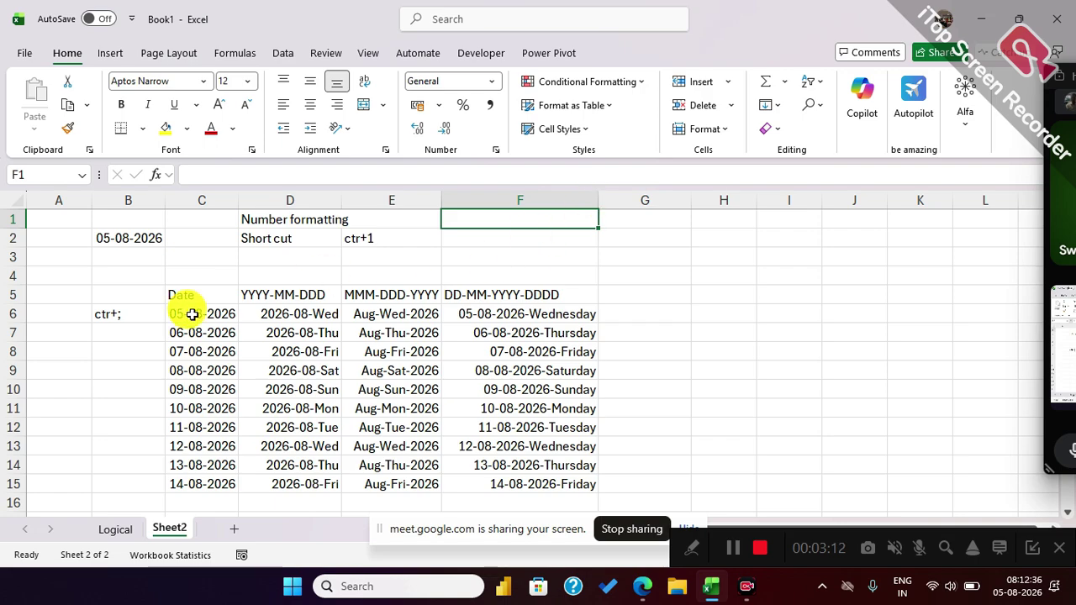
Fill the "Date" header cell C5 and the empty cell C18 with yellow.
click(180, 290)
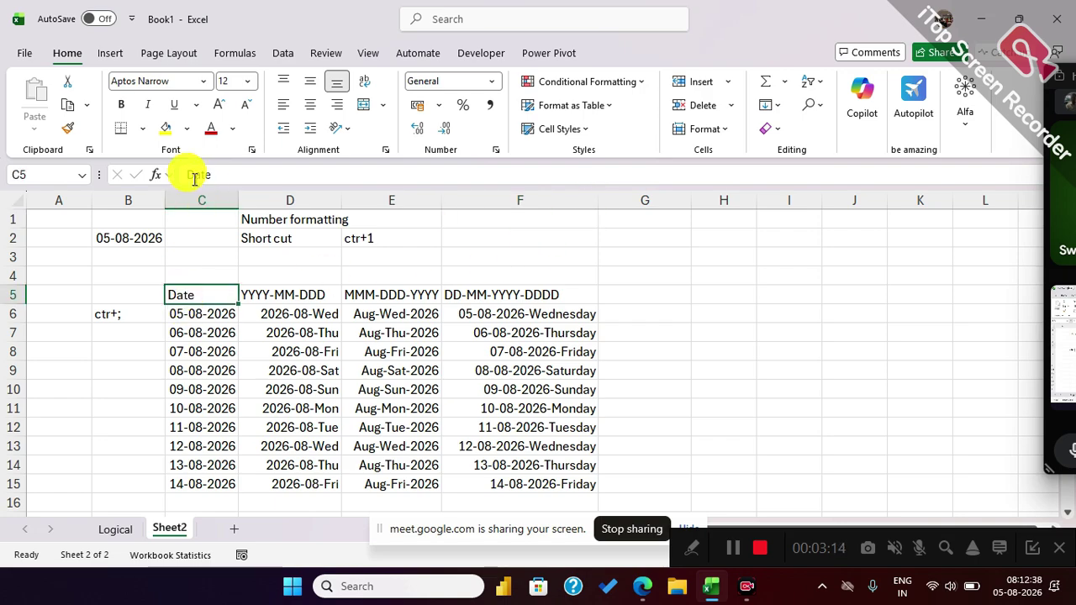
click(165, 127)
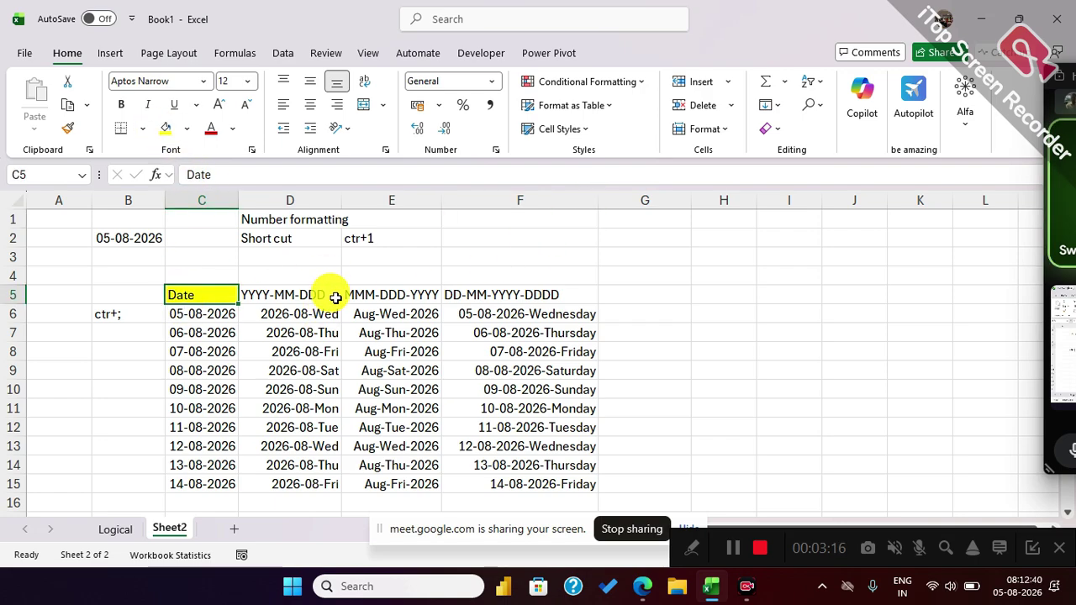
scroll(336, 294, down, 3)
click(193, 369)
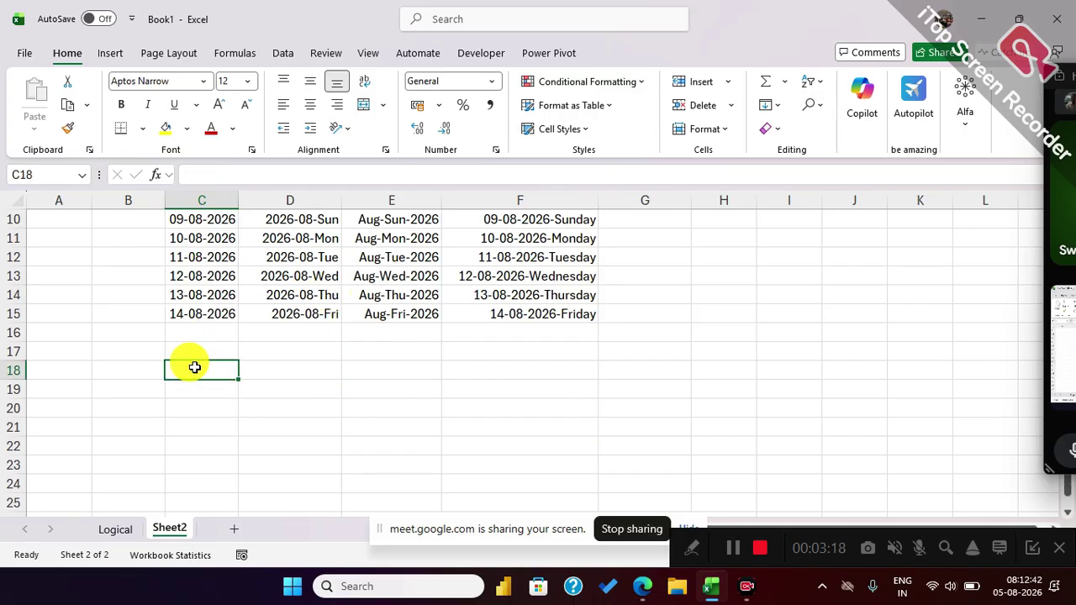
click(170, 128)
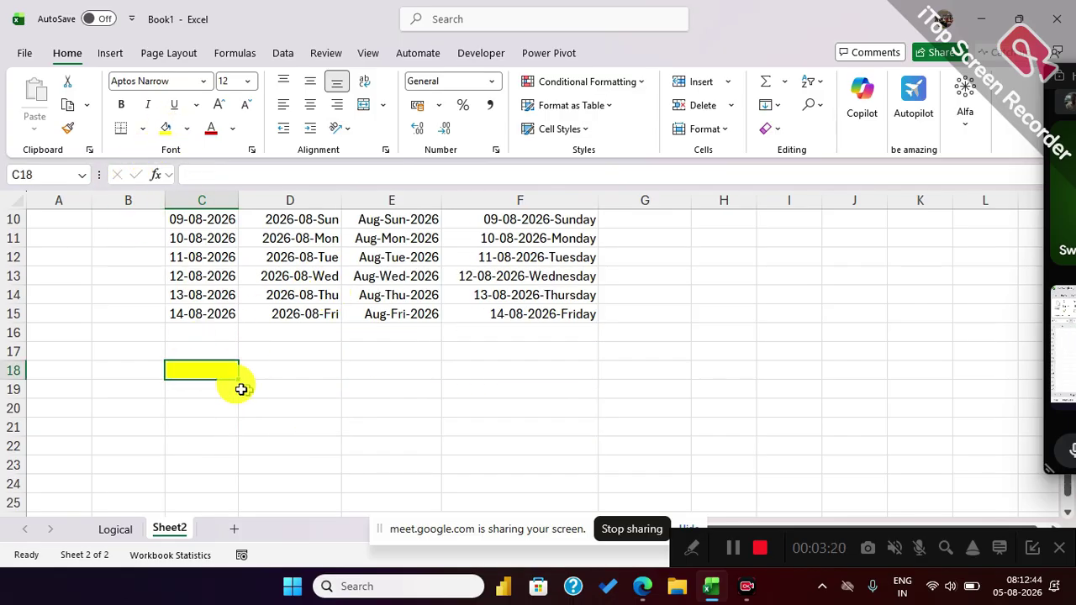
Enter the header "Sales" in C19 and the values 1500, 2500, 3500 and -6500 in C20:C23.
click(209, 386)
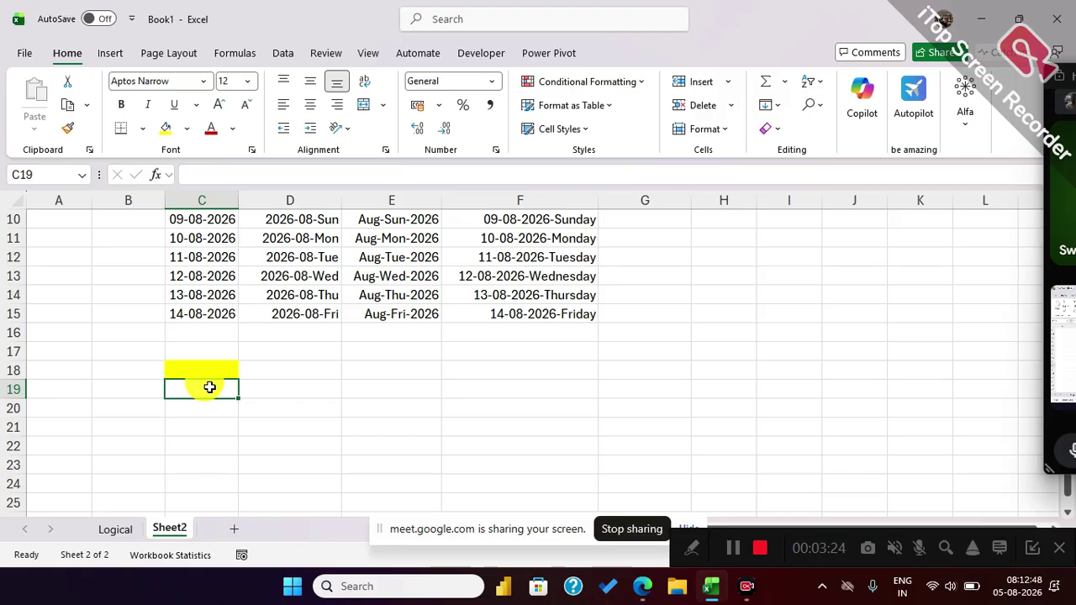
text(Sales)
key(Return)
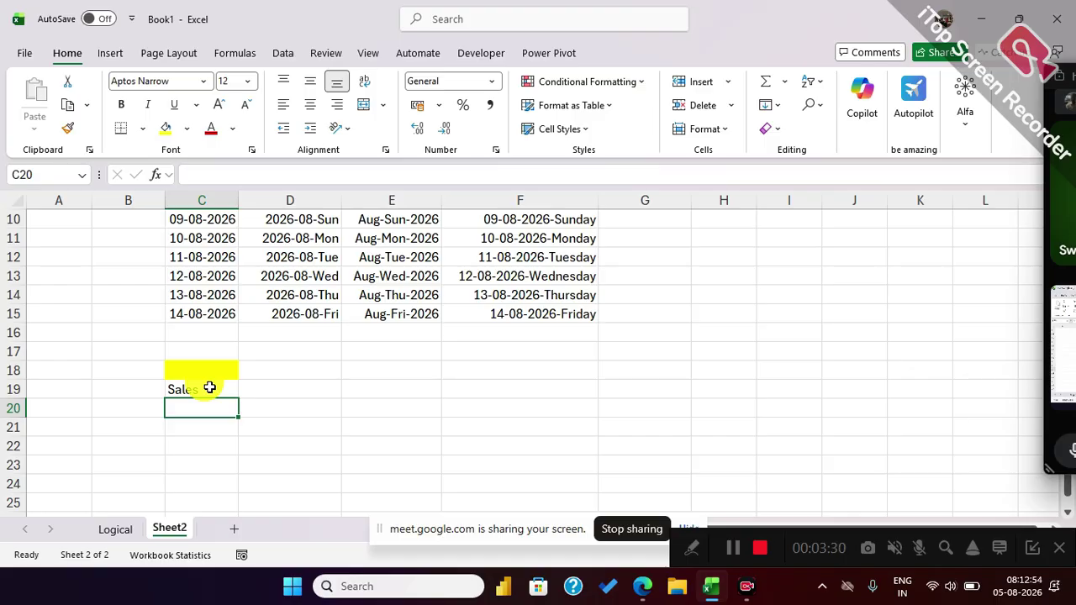
text(1500)
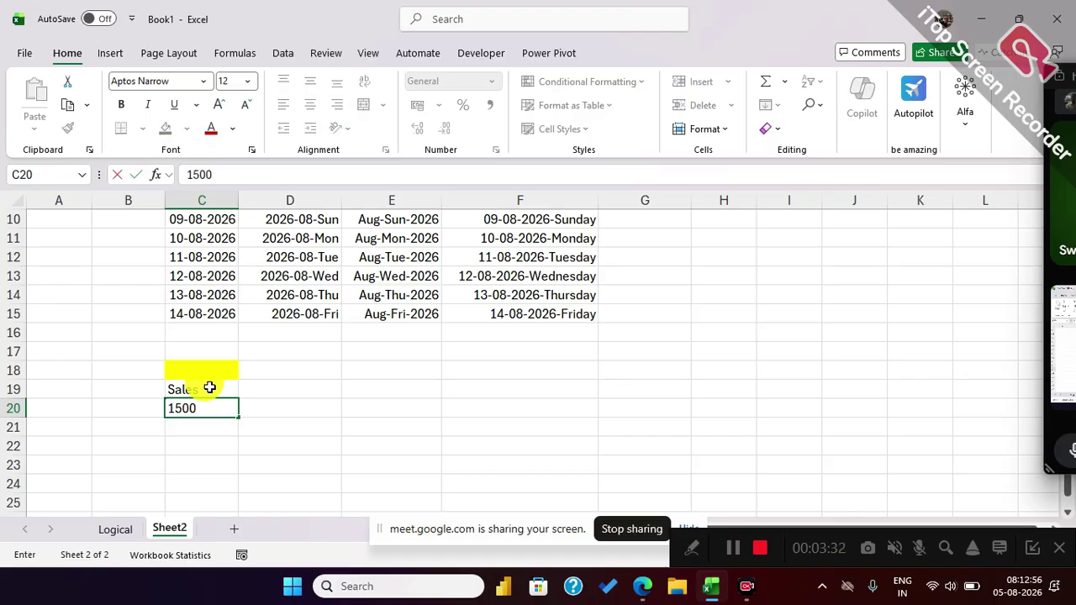
key(Return)
text(2500)
key(Return)
text(3500)
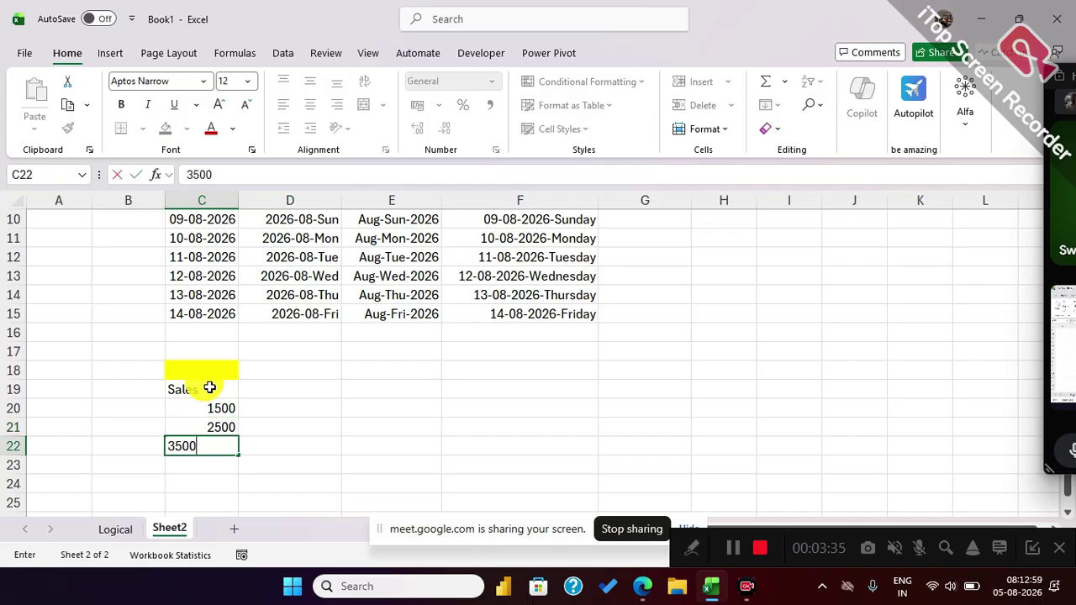
key(Return)
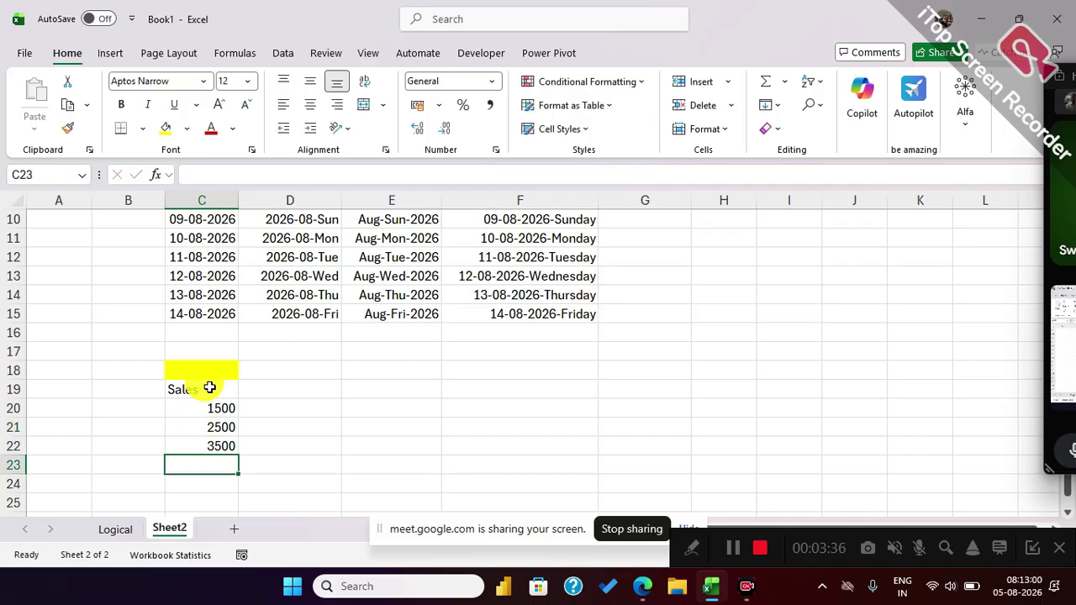
text(-6500)
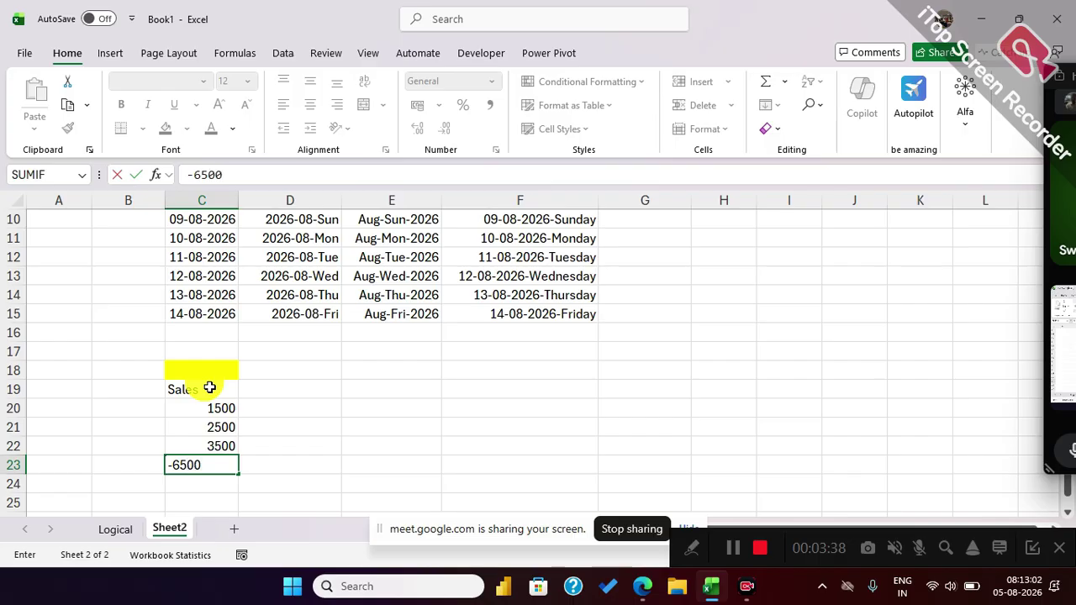
key(Return)
Replace the header in cell C19 with "P&L".
key(Up)
key(Up)
key(Up)
key(Up)
key(Up)
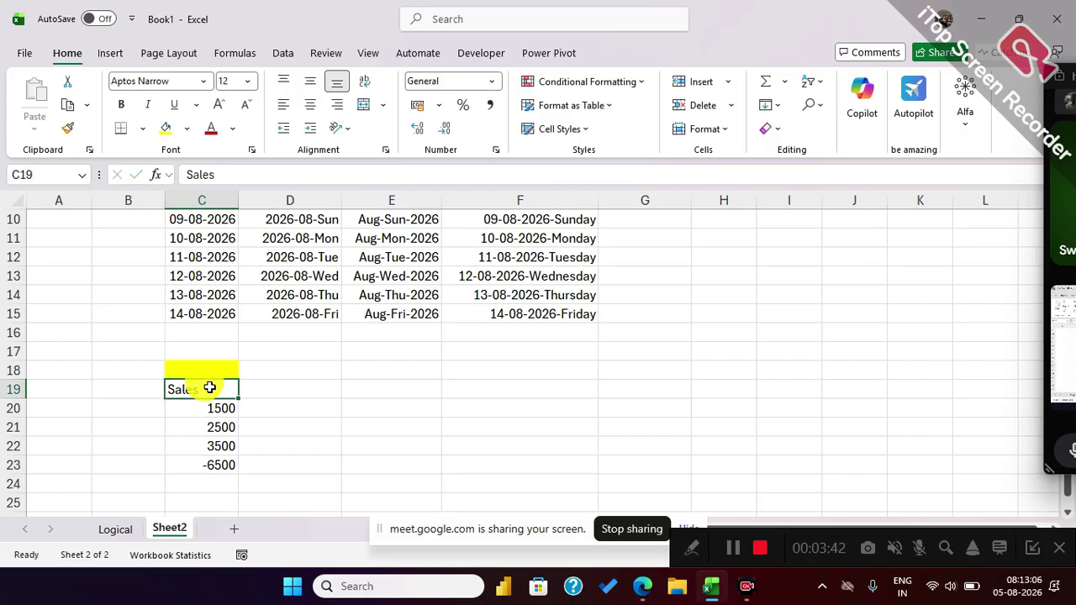
text(P&L)
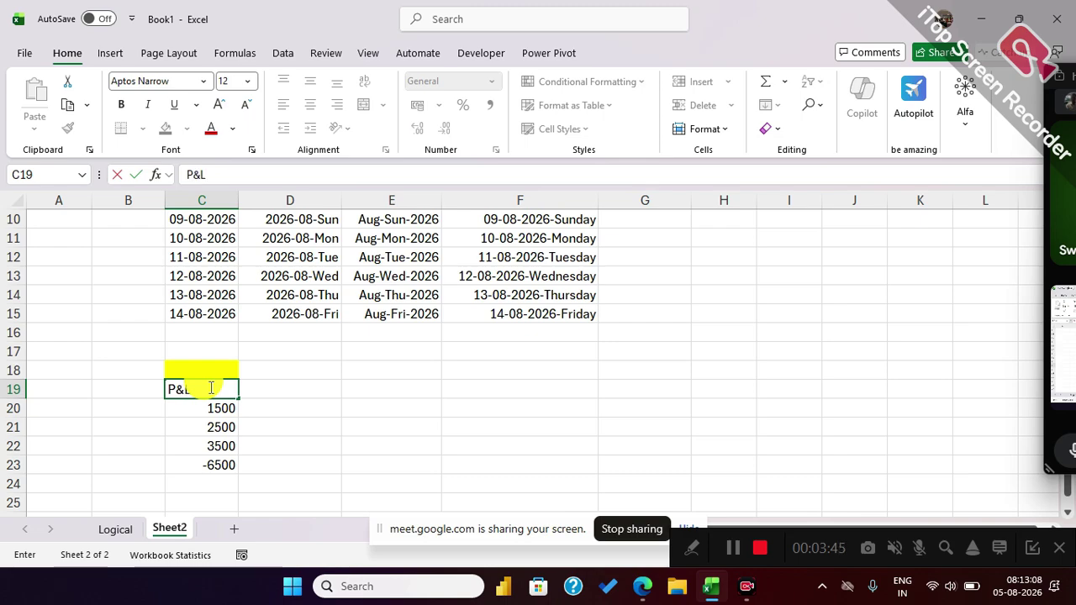
key(Return)
Continue the P&L column by entering 8500, -3500, -1500, 2400, 3600 and 25000 in C24:C29.
scroll(229, 438, down, 2)
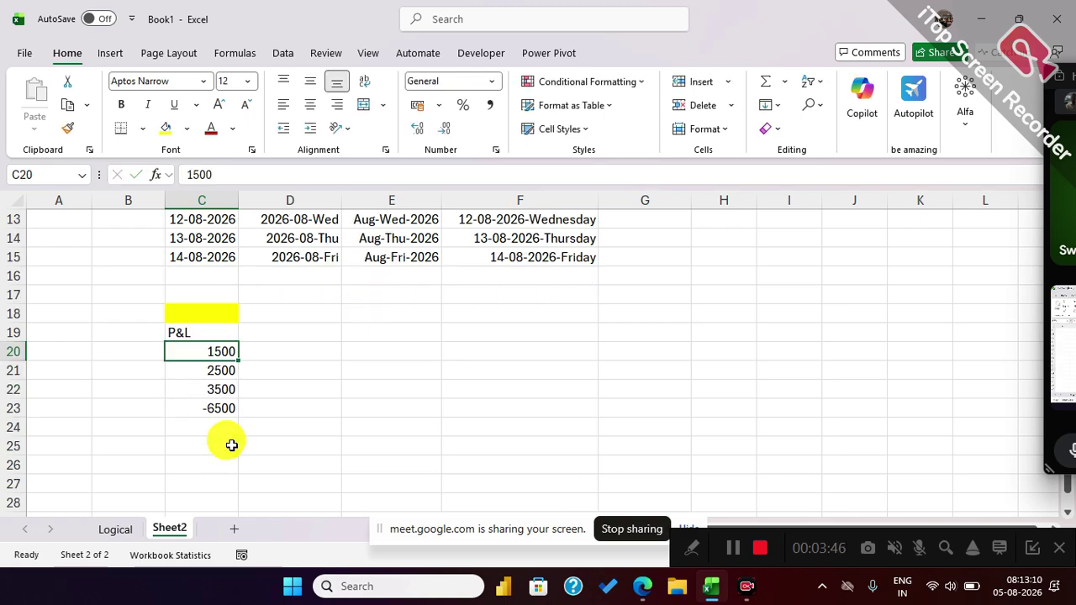
click(222, 363)
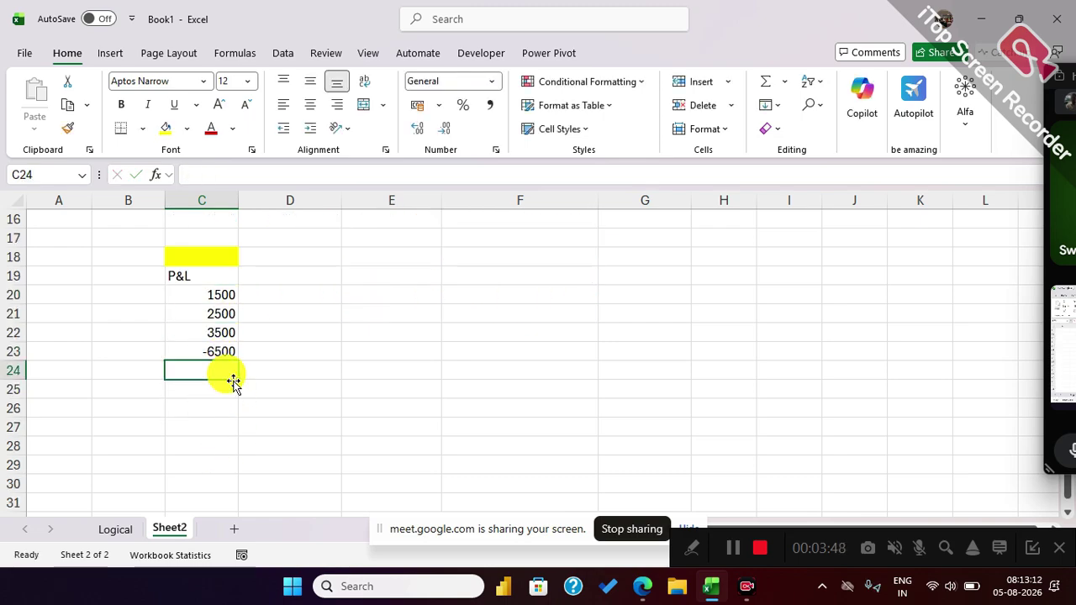
text(8500)
key(Return)
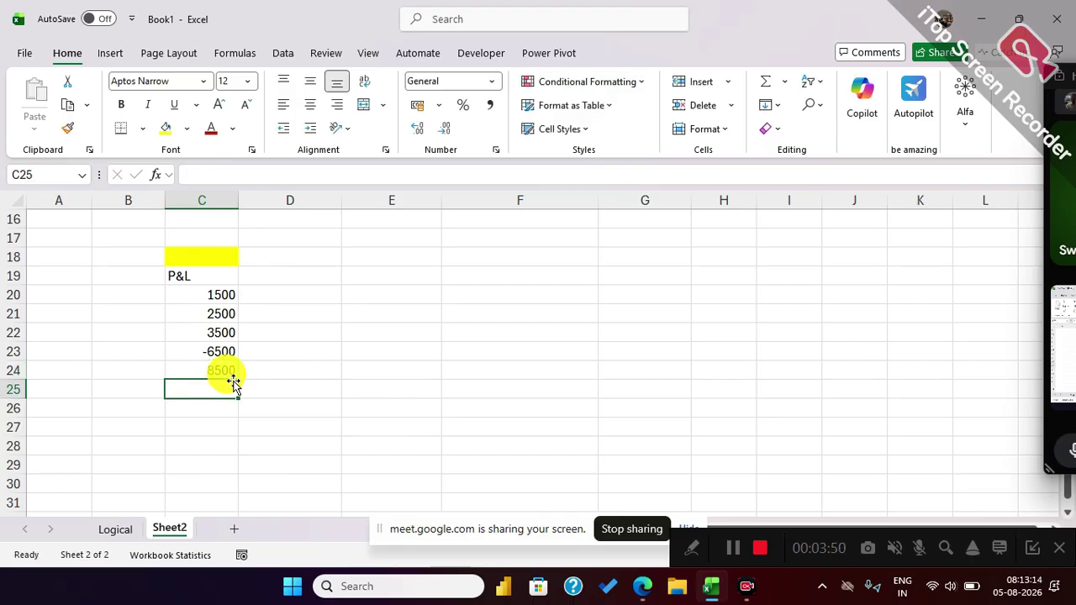
text(35)
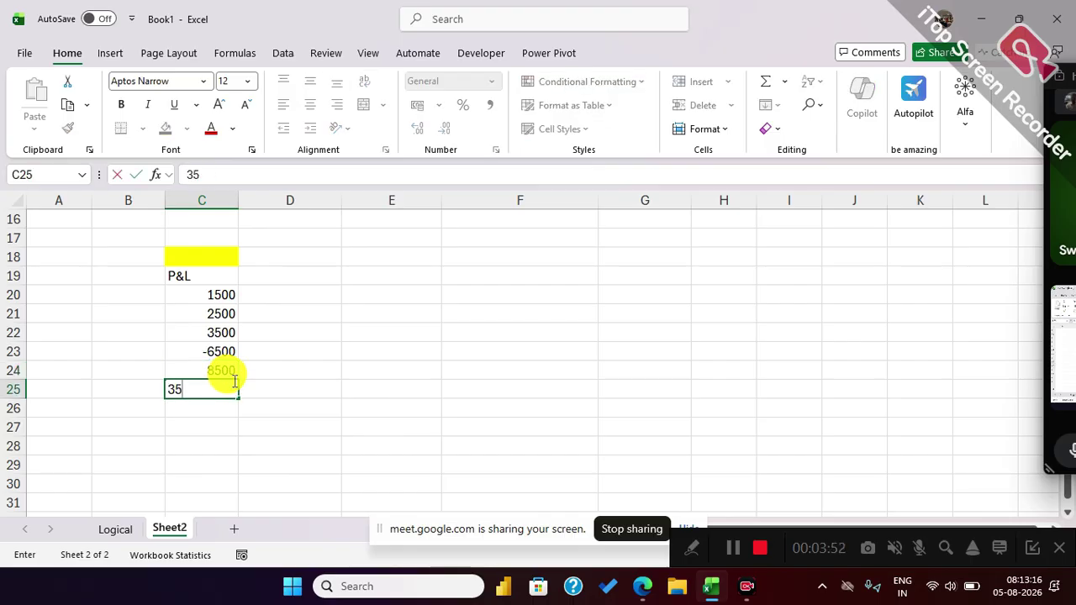
key(Return)
click(233, 382)
text(-3500)
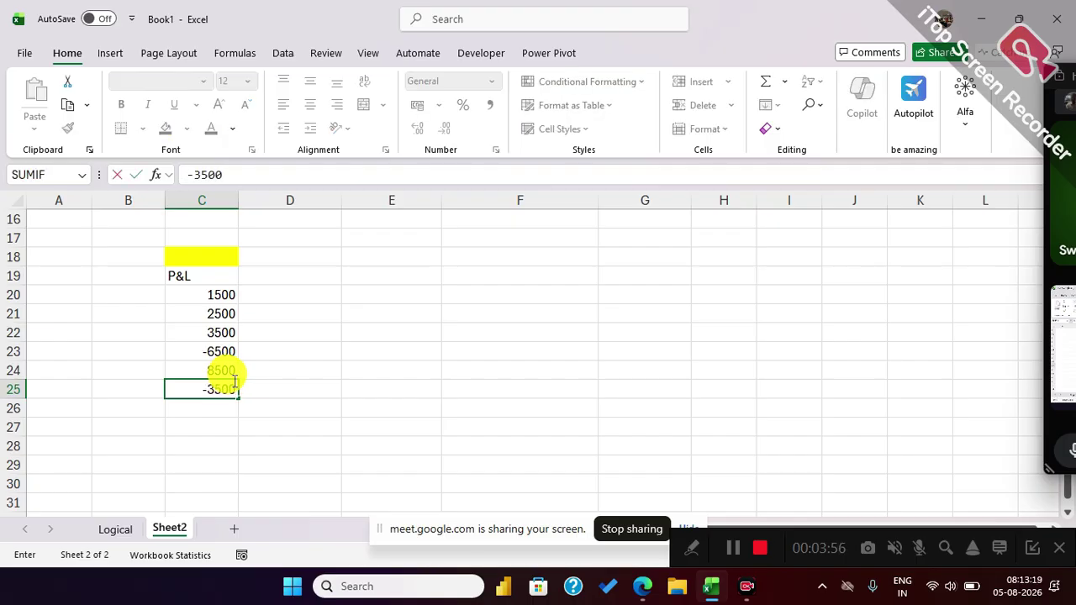
key(Return)
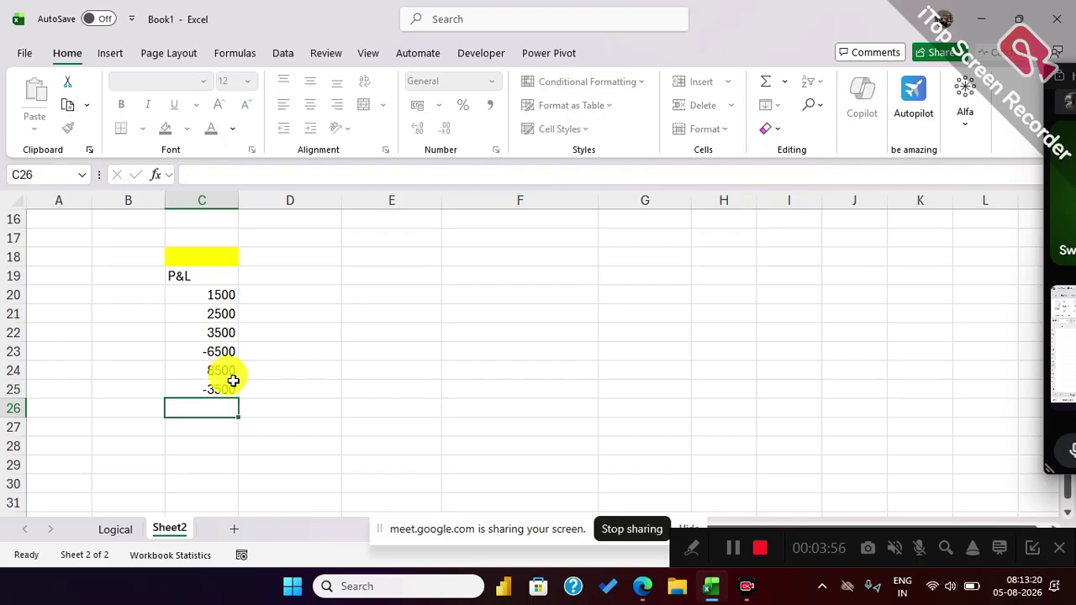
text(-1500)
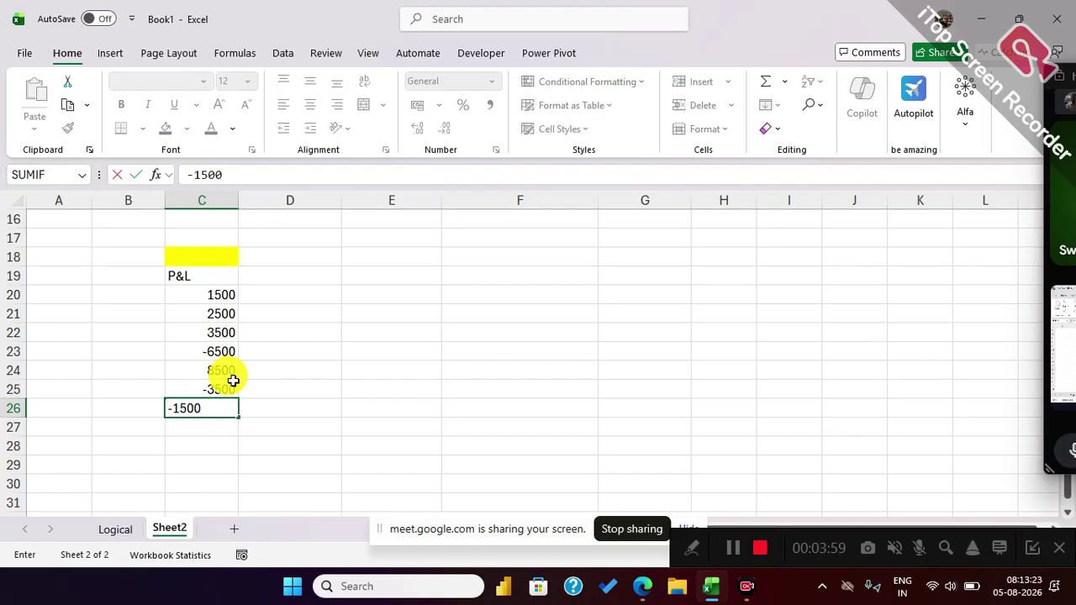
key(Return)
text(2400)
key(Return)
text(3600)
key(Return)
text(25000)
key(Return)
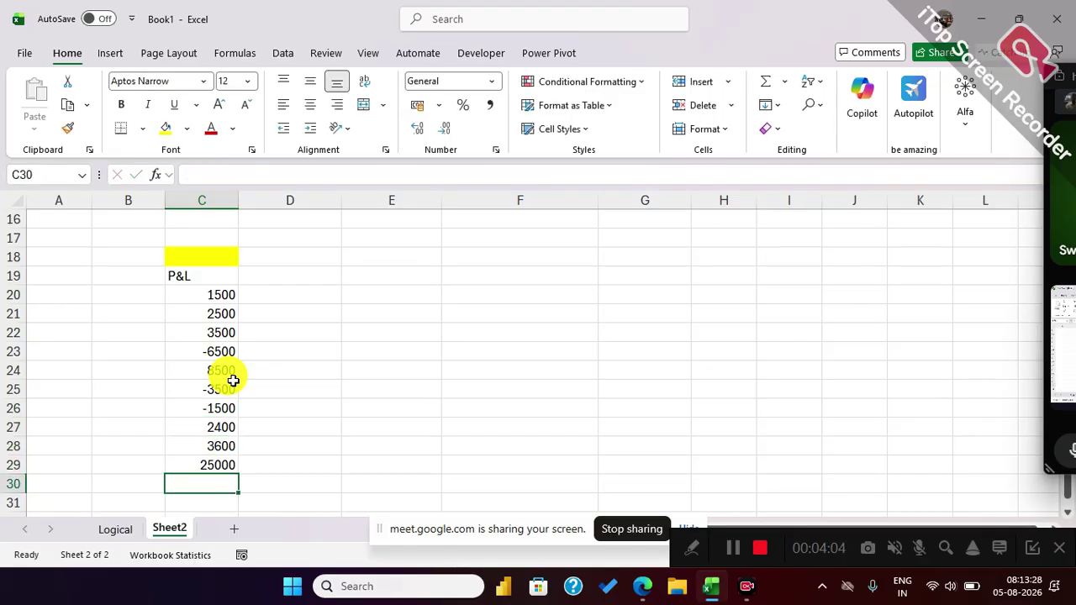
click(376, 430)
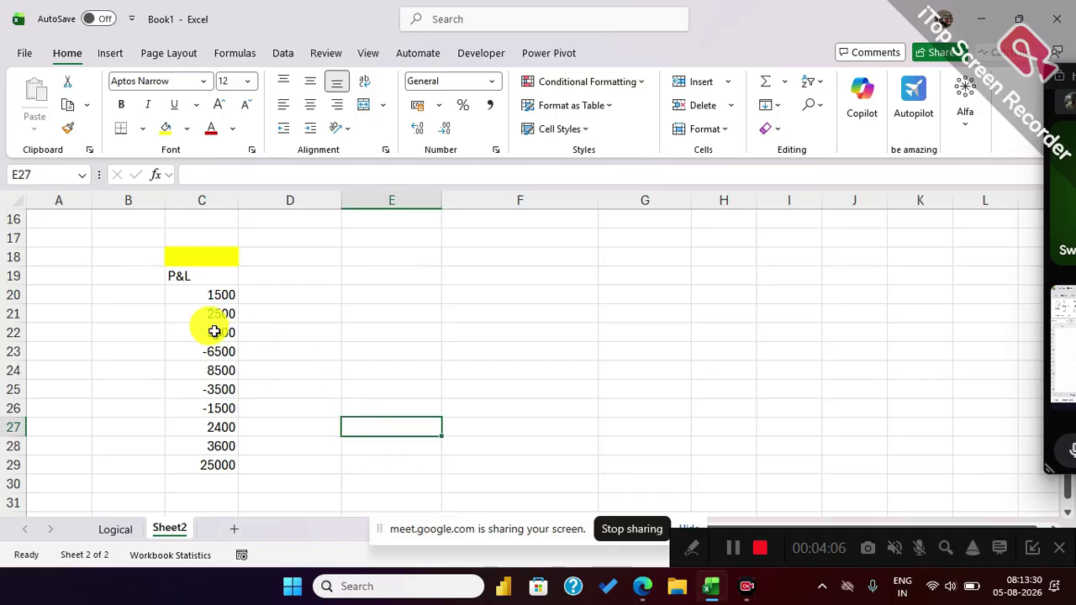
click(206, 299)
drag(206, 299, 211, 461)
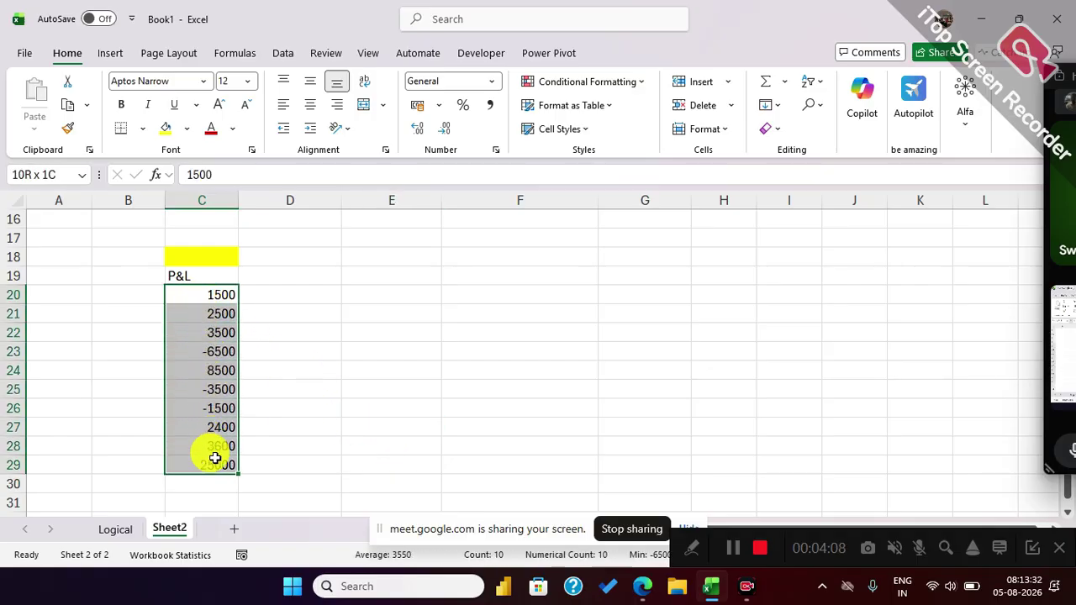
click(545, 281)
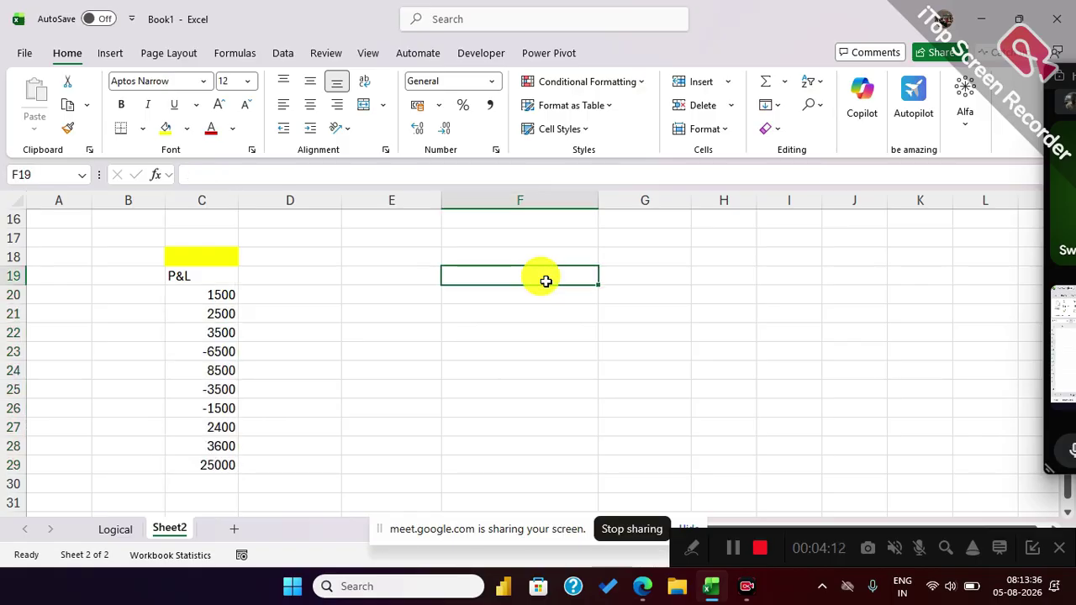
Enter the colour rule notes "Loos--Red" in F19 and "Profit---Blue" in F21.
text(Loos)
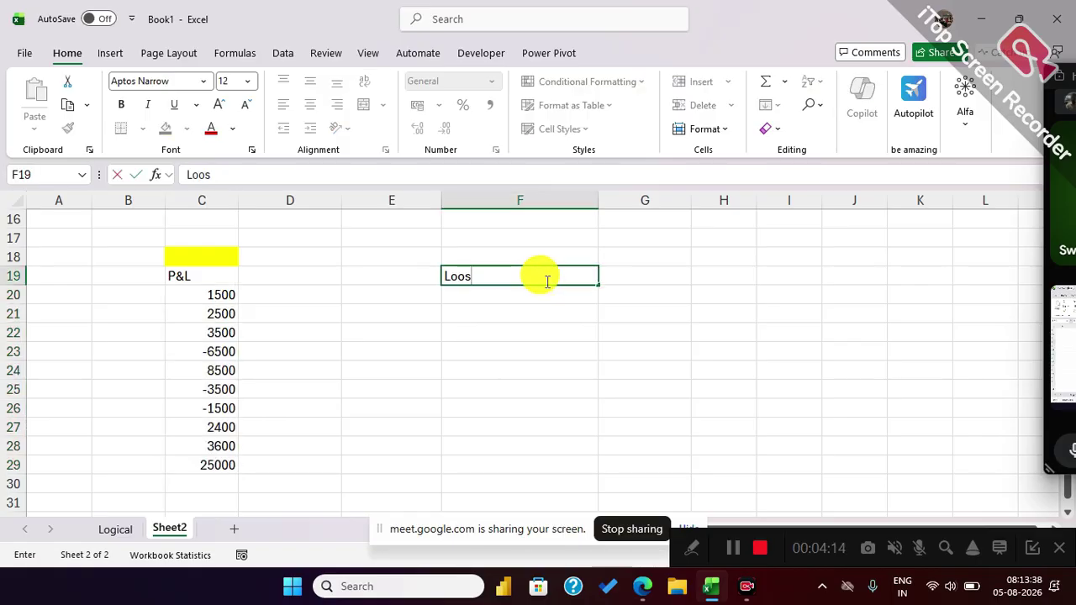
text(--Red)
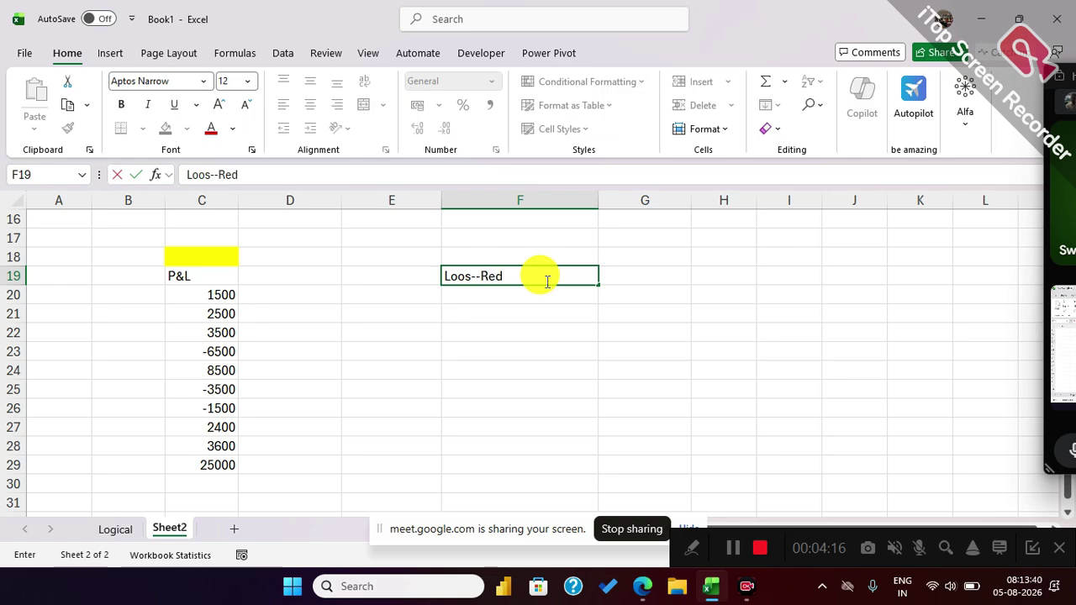
key(Return)
key(Return)
text(Prof)
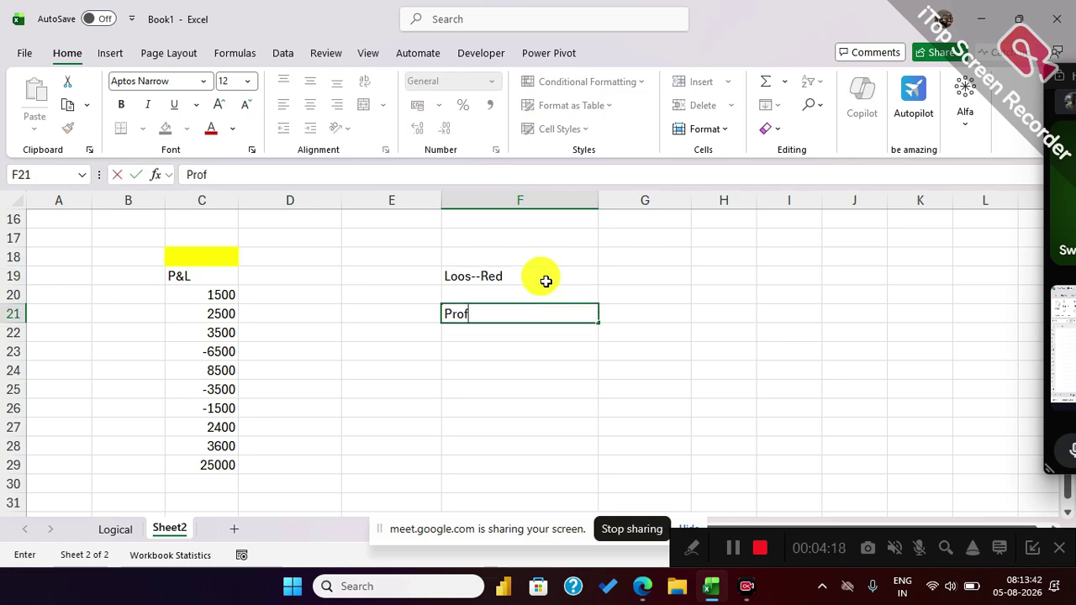
text(it---Blue)
click(528, 316)
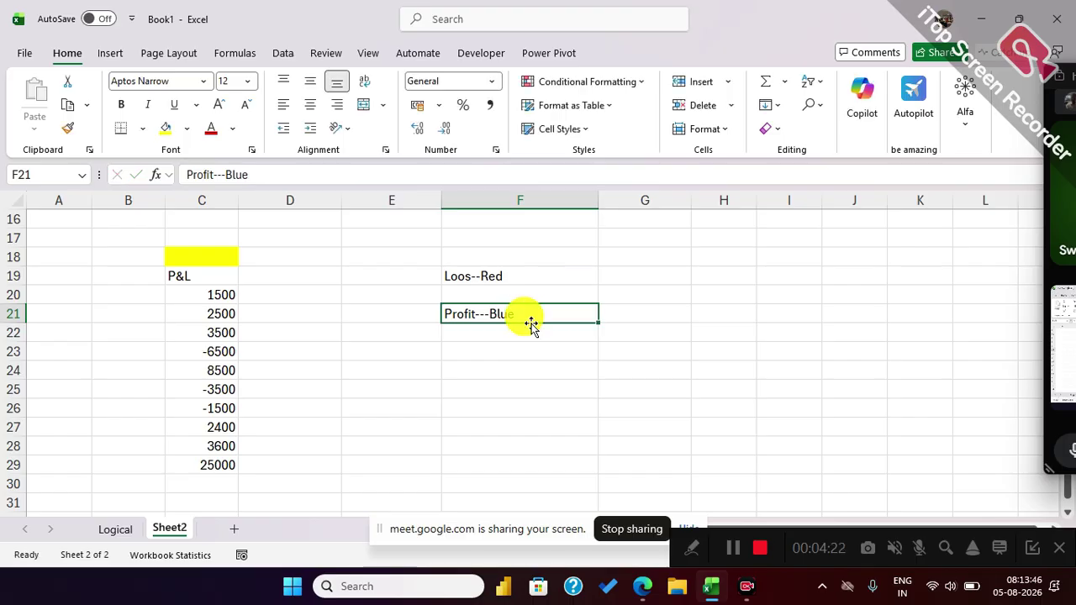
click(514, 353)
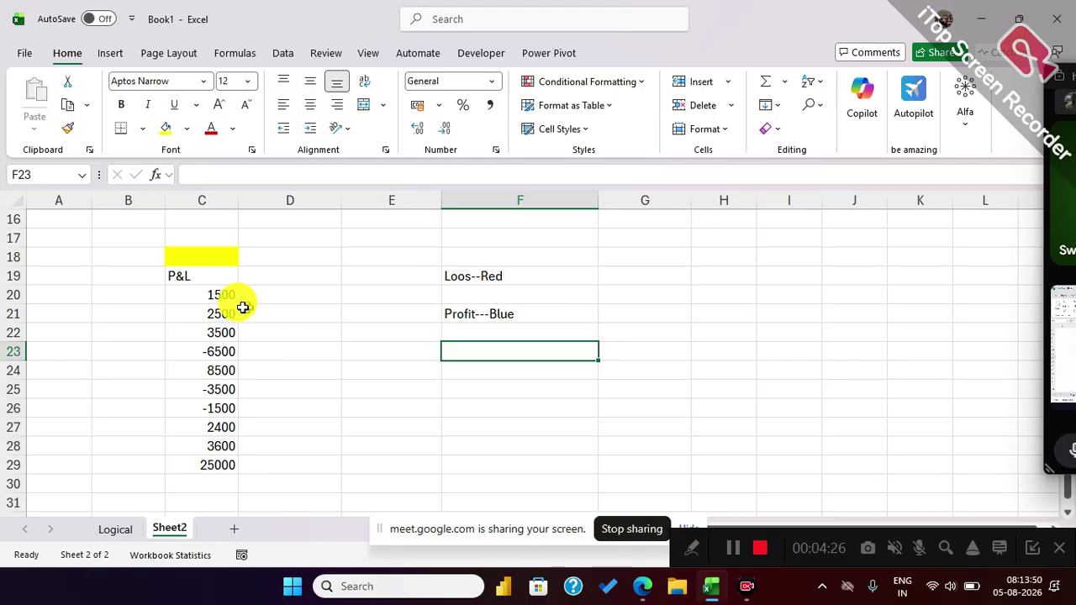
drag(211, 294, 192, 454)
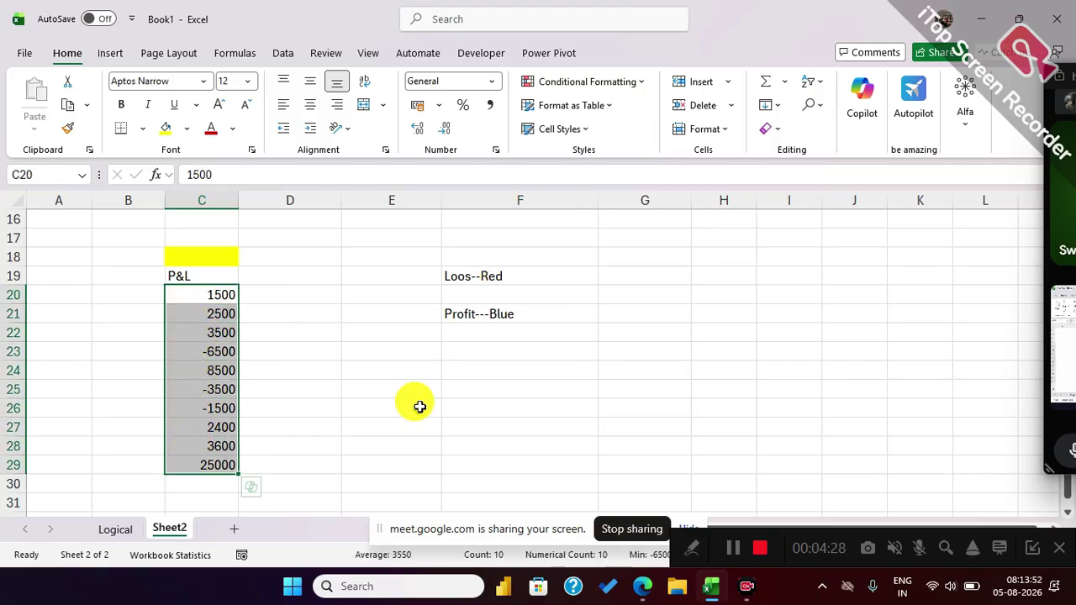
Number the cells E24:E27 from 1 to 4.
click(459, 370)
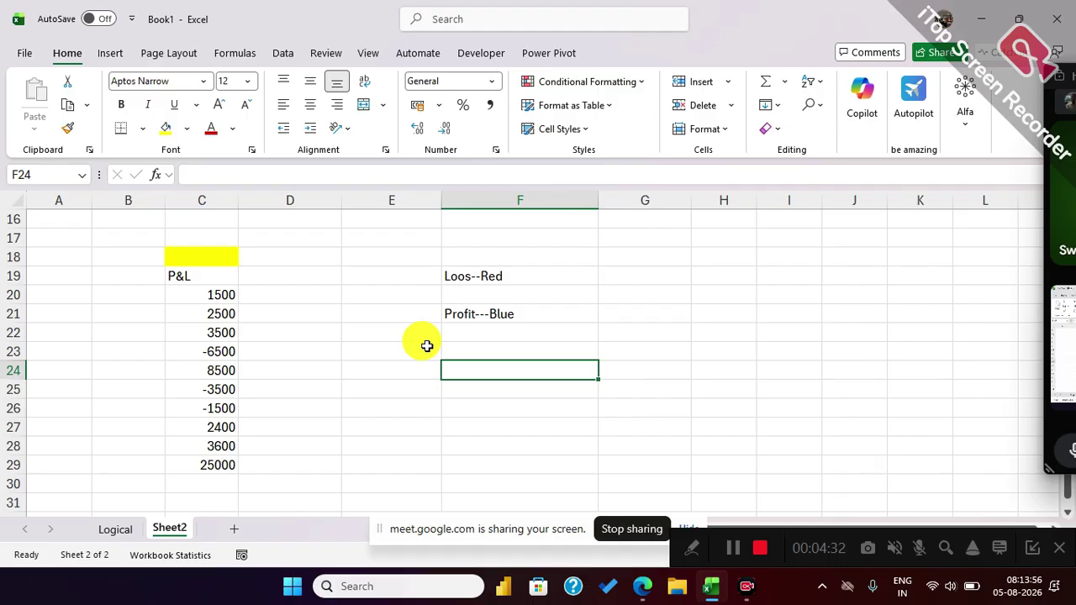
key(Left)
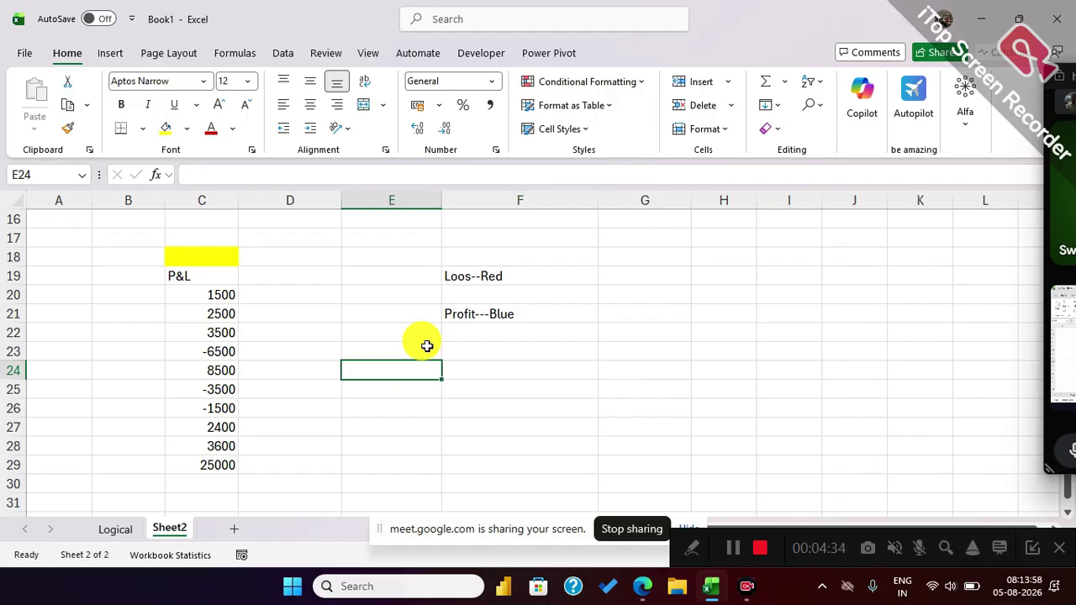
text(1)
key(Return)
text(2)
key(Return)
text(3)
key(Return)
text(4)
key(Return)
Enter "General" beside each of the four numbers, in F24:F27.
key(Up)
key(Up)
key(Up)
key(Up)
key(Right)
text(Ge)
text(nd)
key(BackSpace)
text(eral)
key(Return)
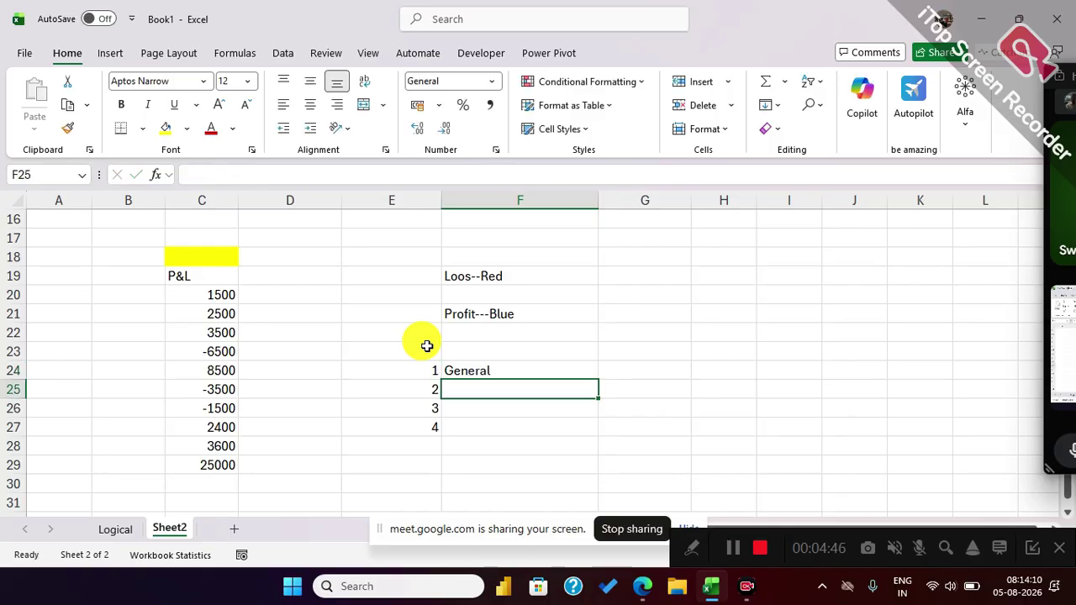
text(General)
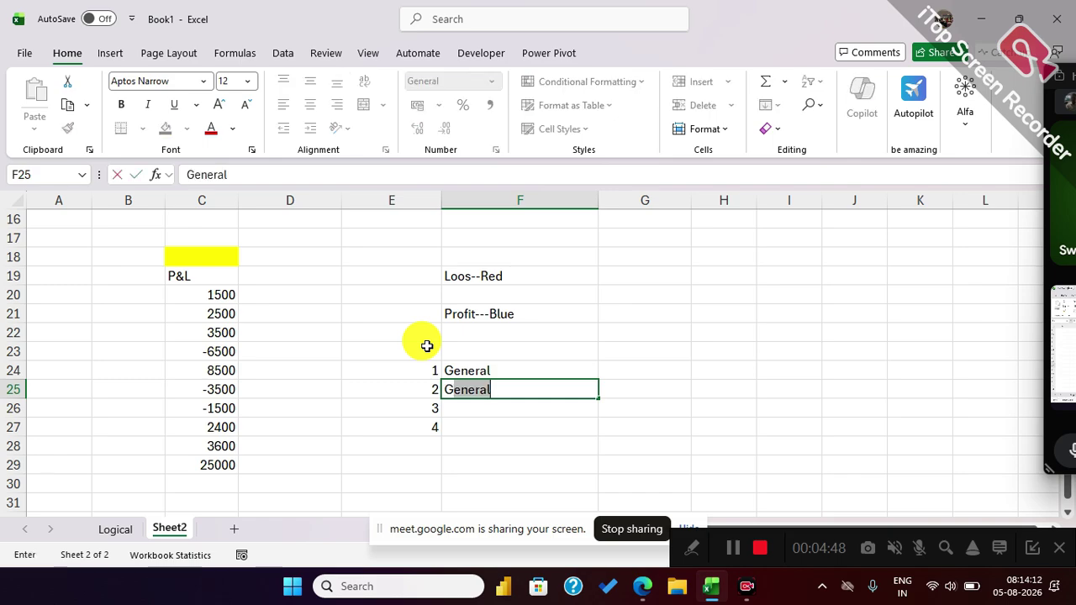
key(Return)
text(G)
key(Return)
text(G)
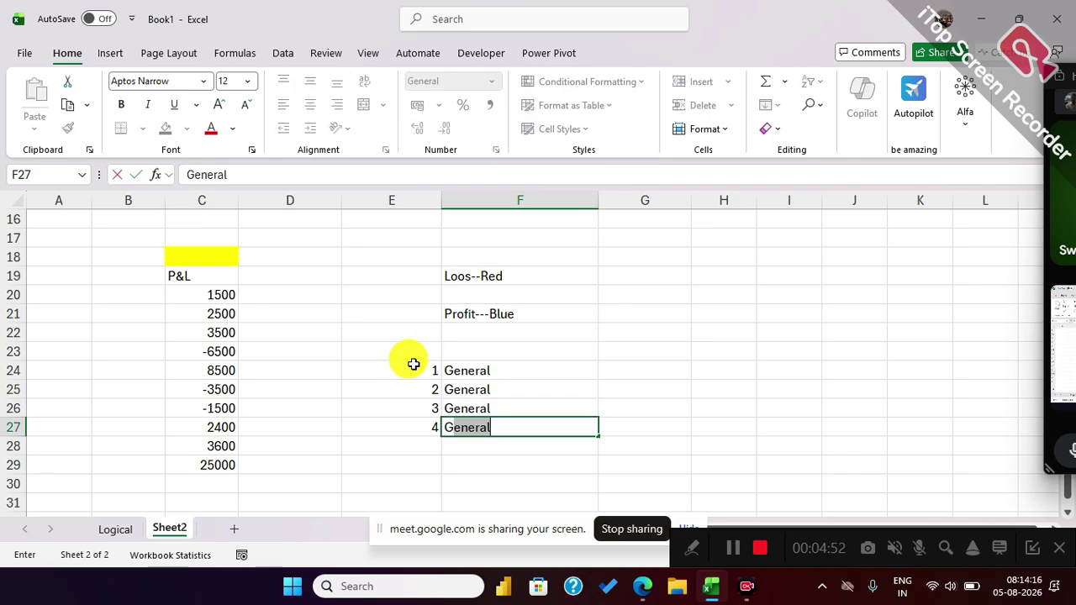
click(416, 368)
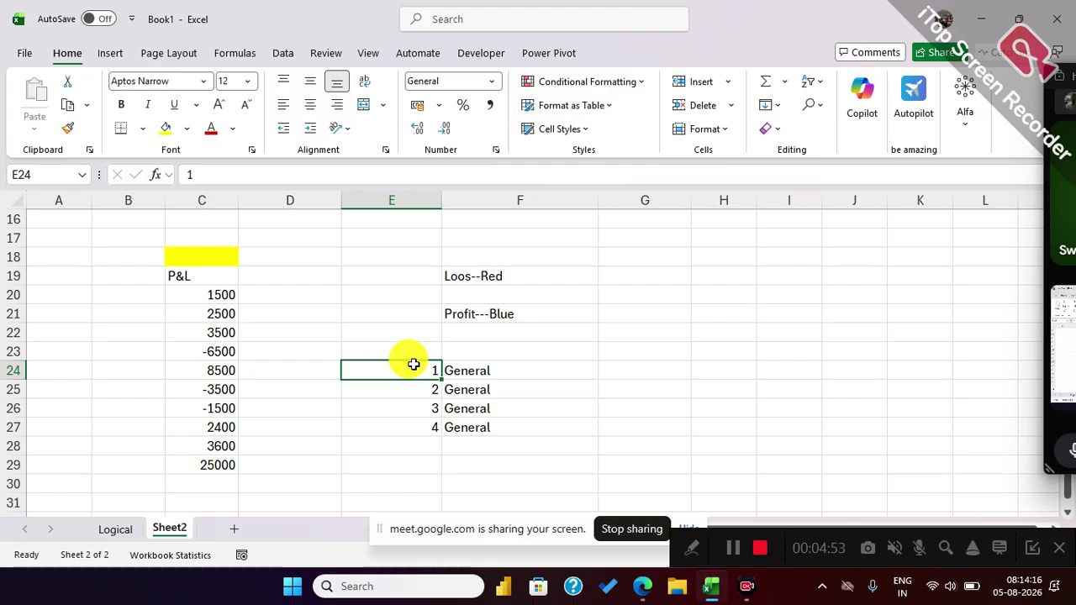
Label the first two General sections "Positive Number" in G24 and "Negative Number" in G25.
click(476, 376)
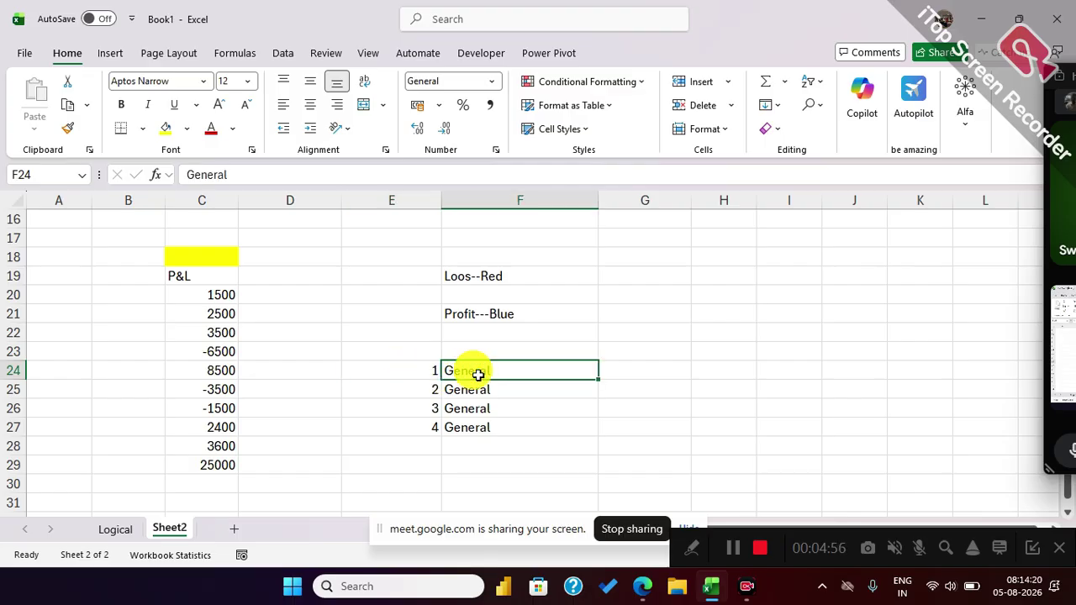
click(611, 375)
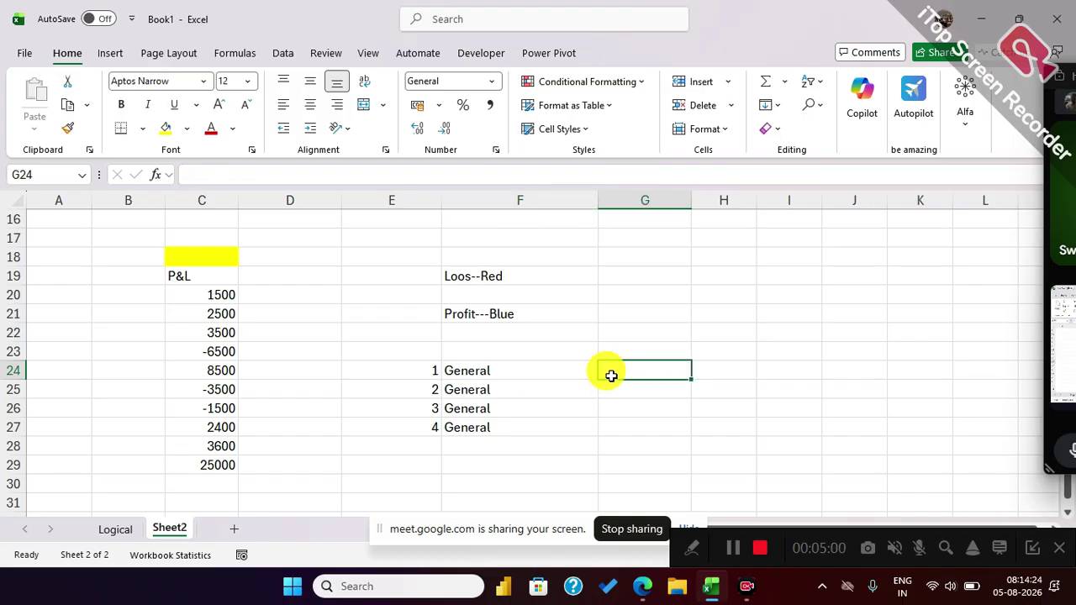
text(Po)
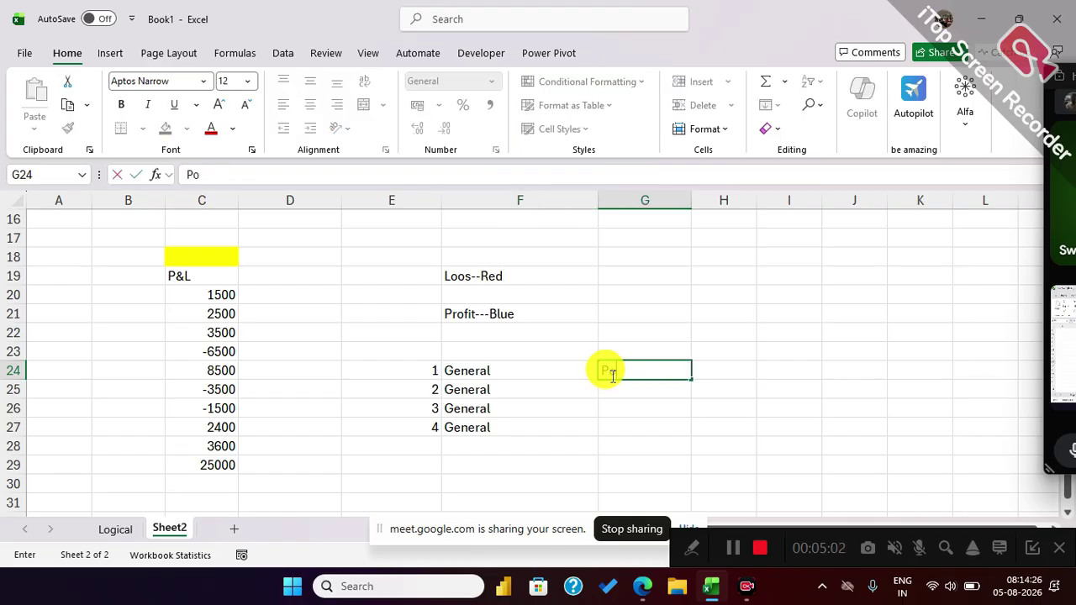
text(sitive)
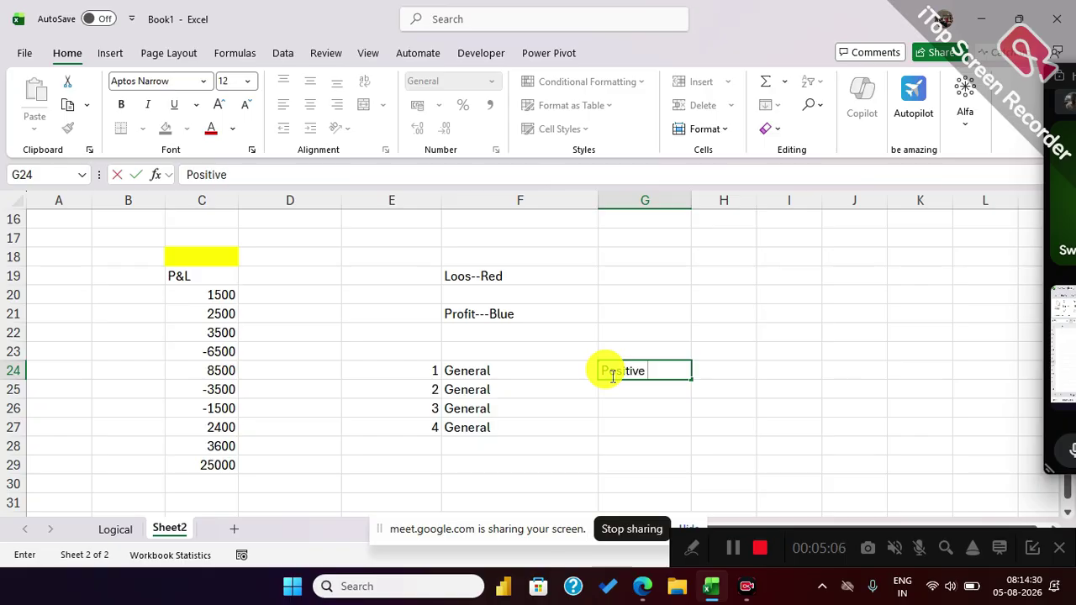
text( Number)
key(Return)
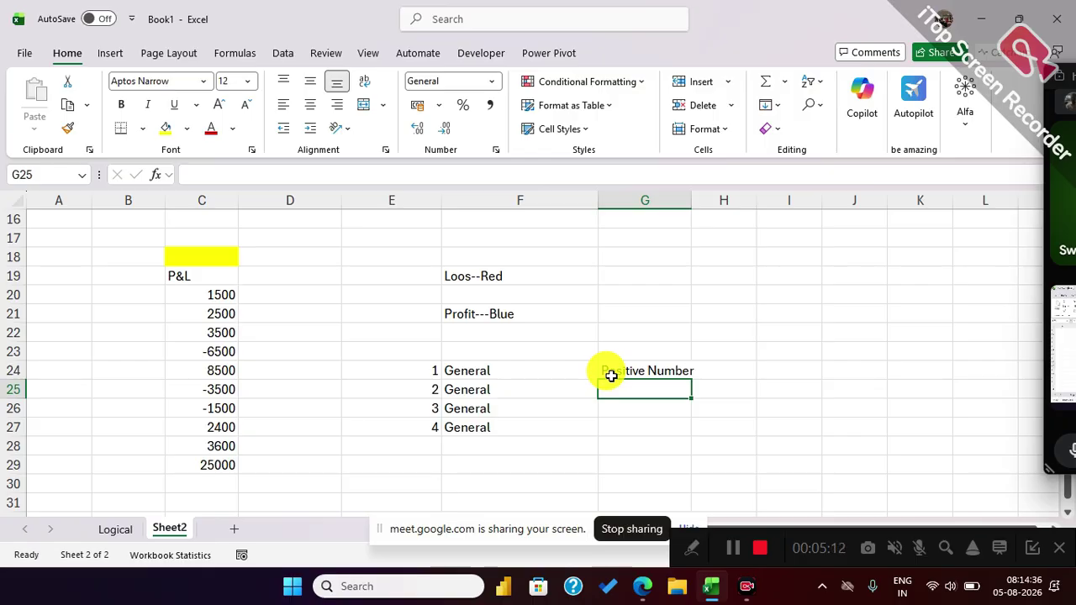
text(Ne)
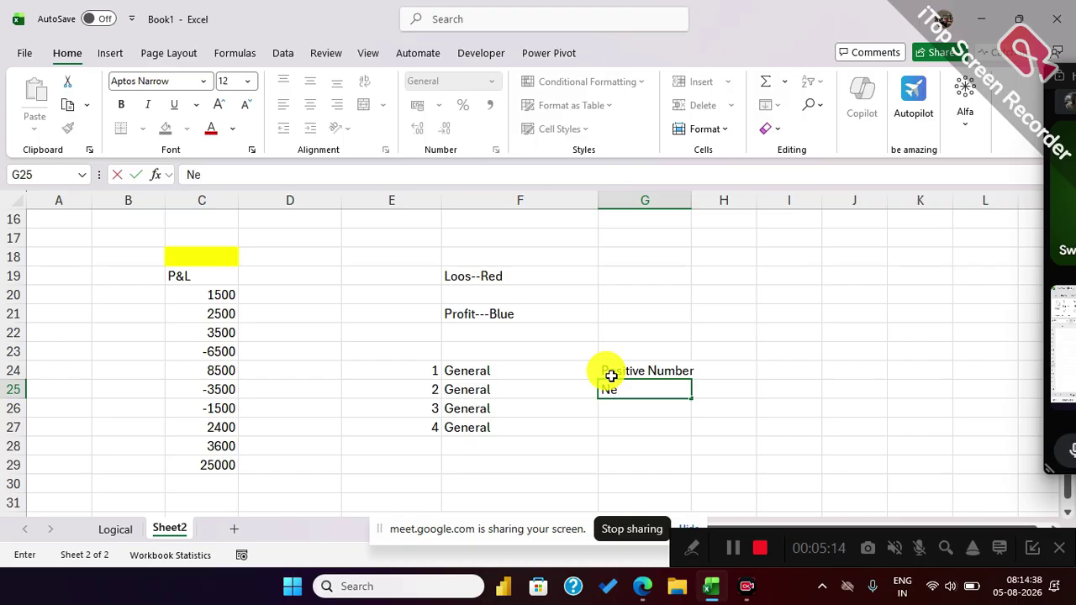
text(gative N)
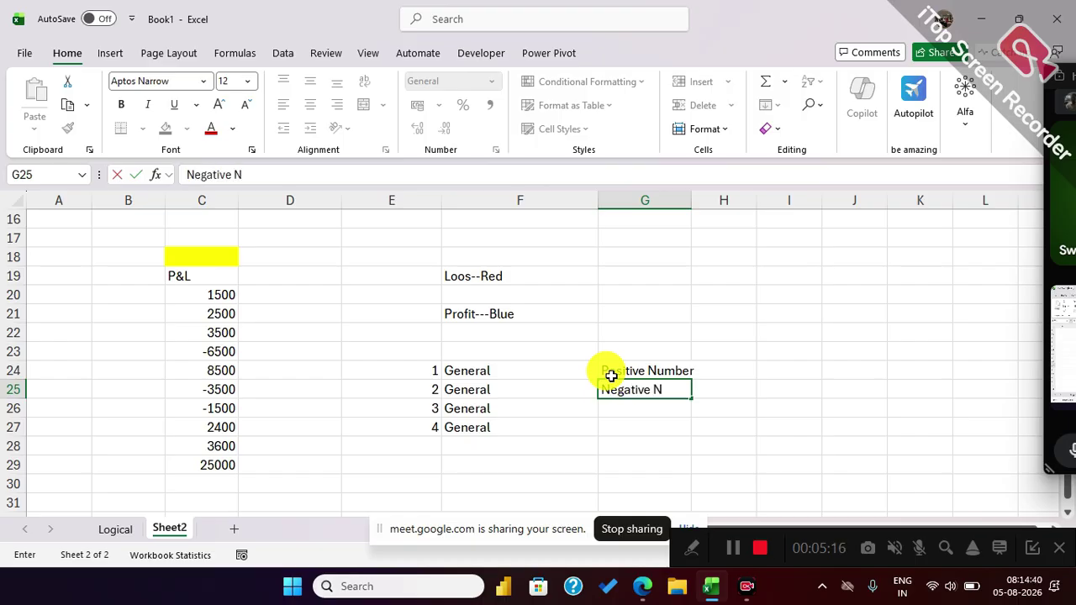
text(umber)
key(Return)
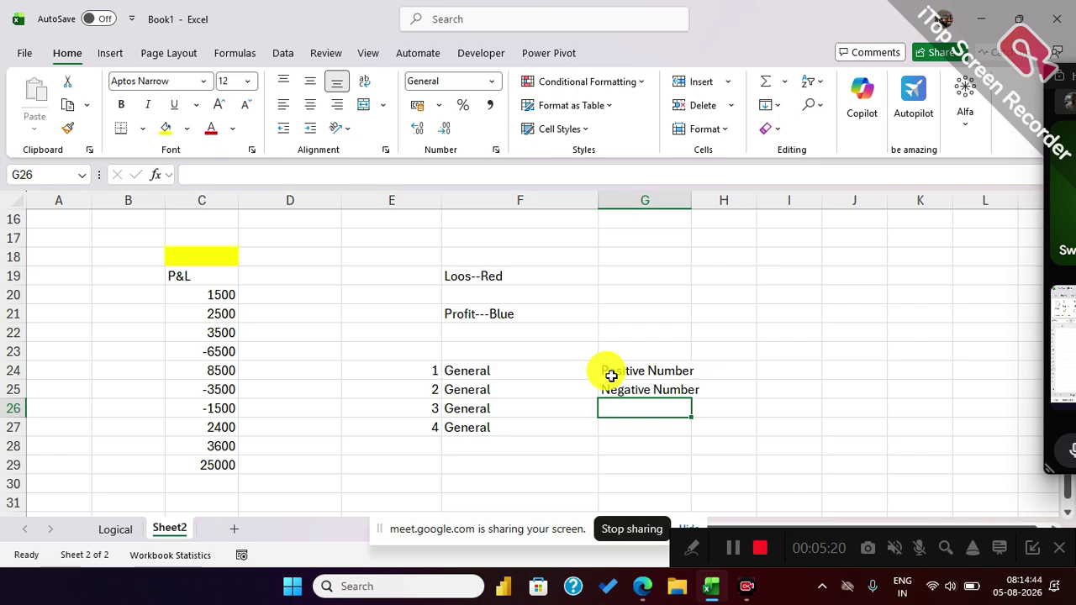
Label the remaining two General sections "Zero" in G26 and "Text" in G27.
text(Zero)
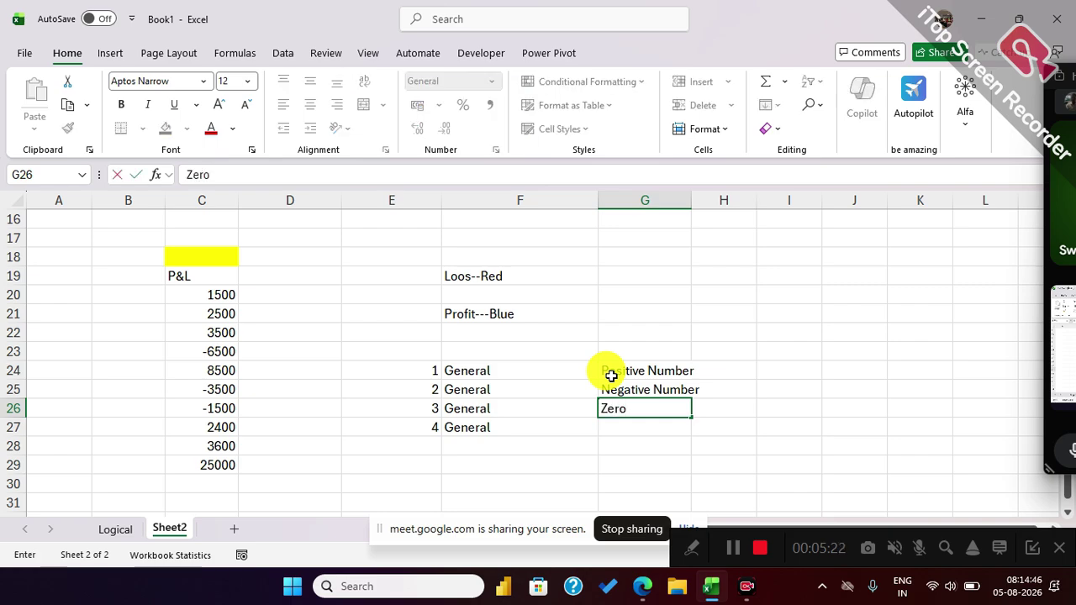
key(Return)
text(Text)
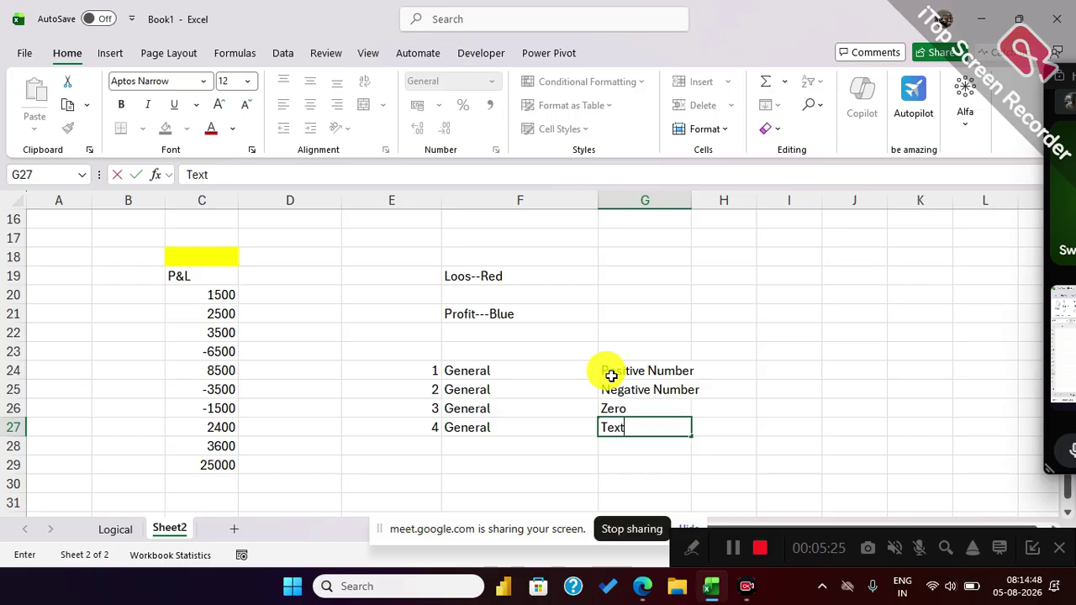
key(Return)
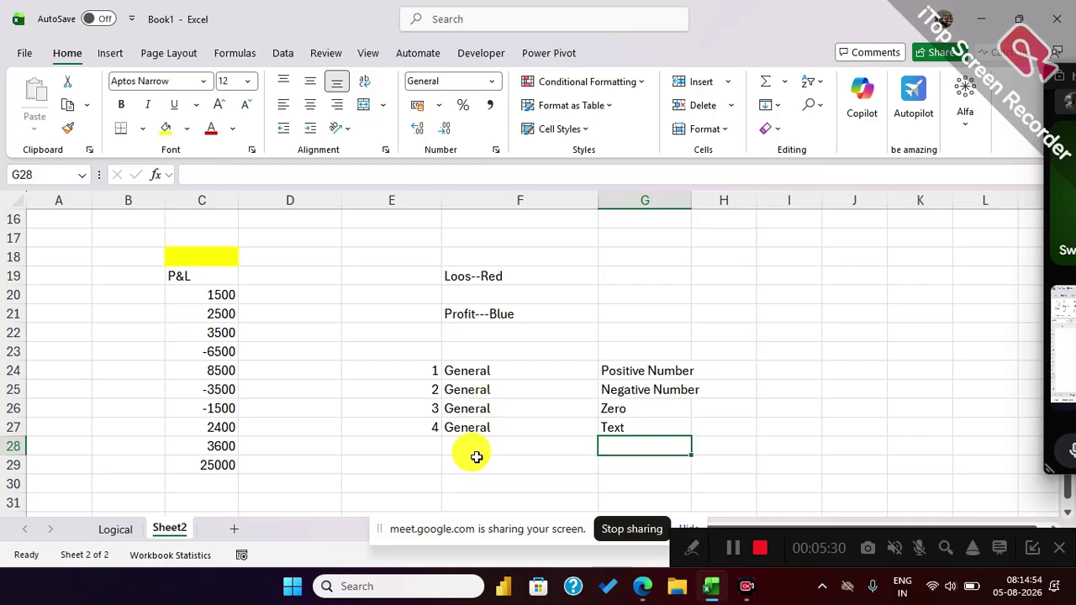
click(474, 373)
click(472, 389)
click(468, 427)
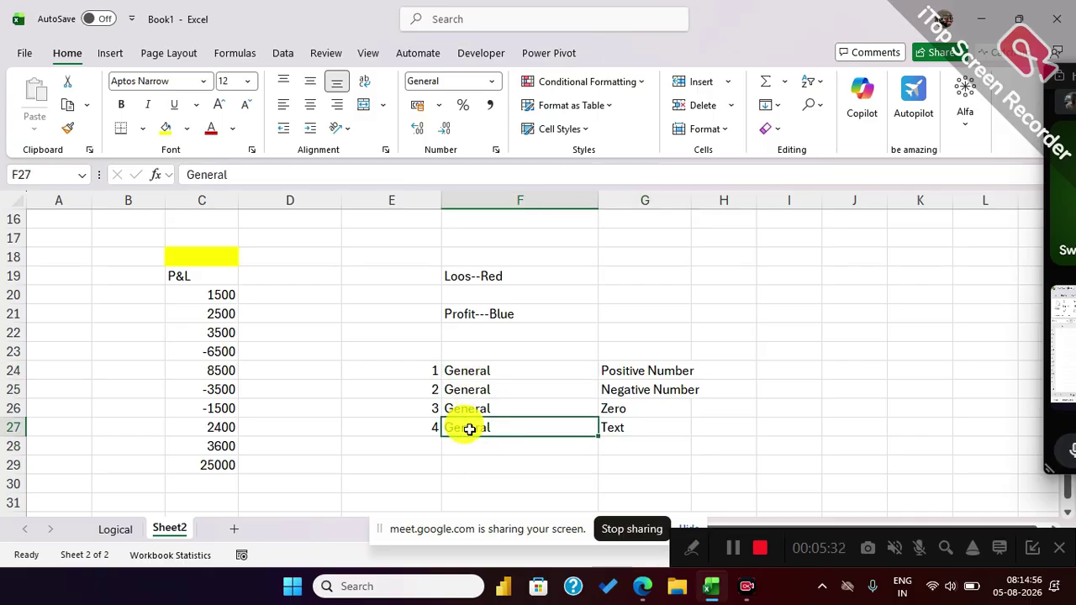
click(426, 462)
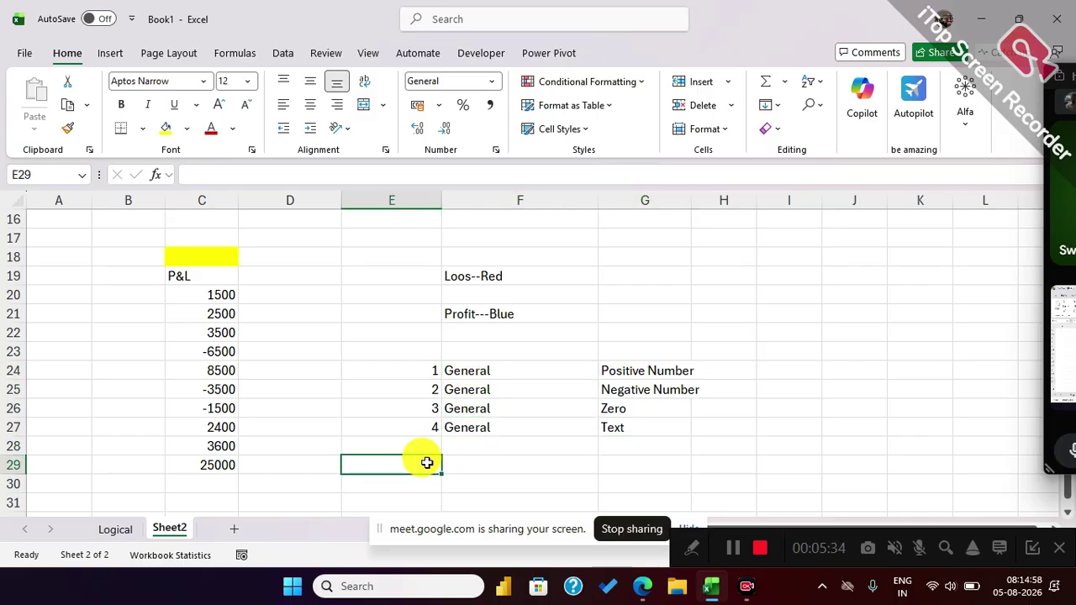
Enter the word "Colon" in cell F29.
click(460, 462)
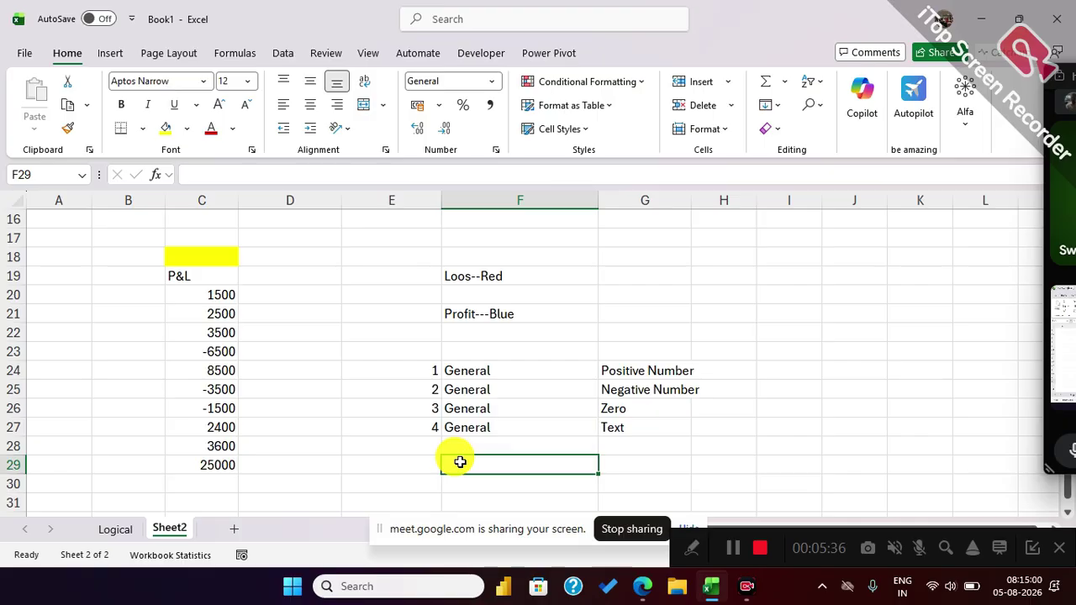
text(Colo)
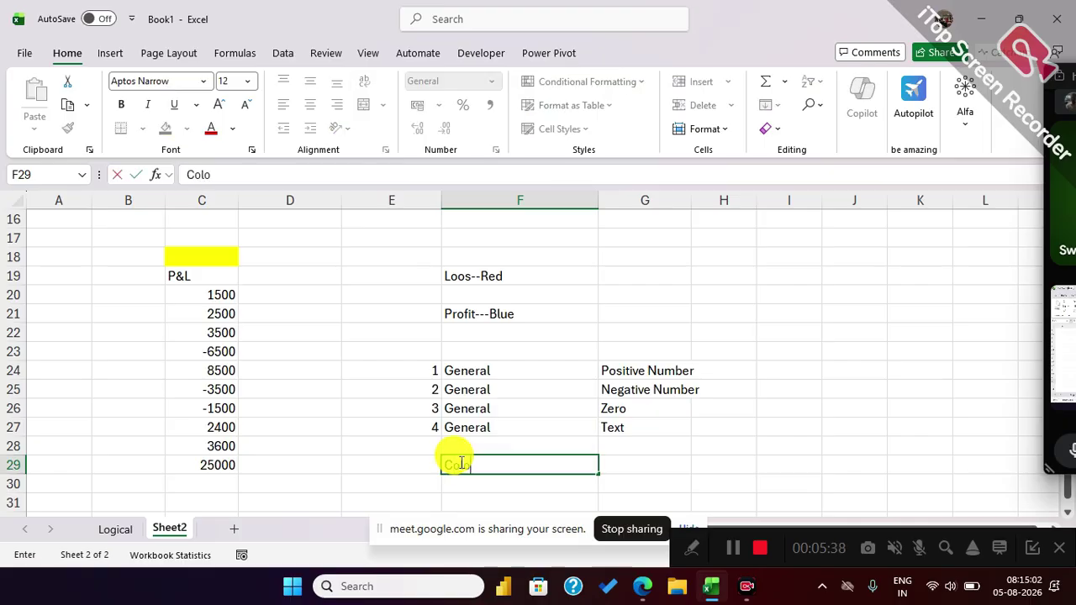
text(n)
key(Return)
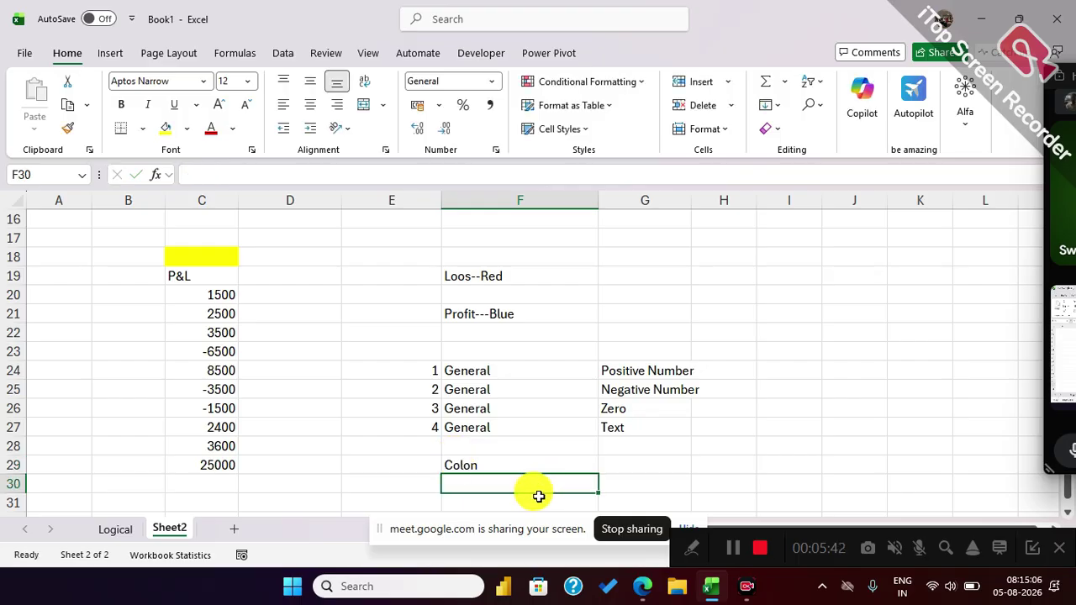
Replace the content of F29 with the four-section format code "General;General;General;General".
click(494, 464)
text(Ge)
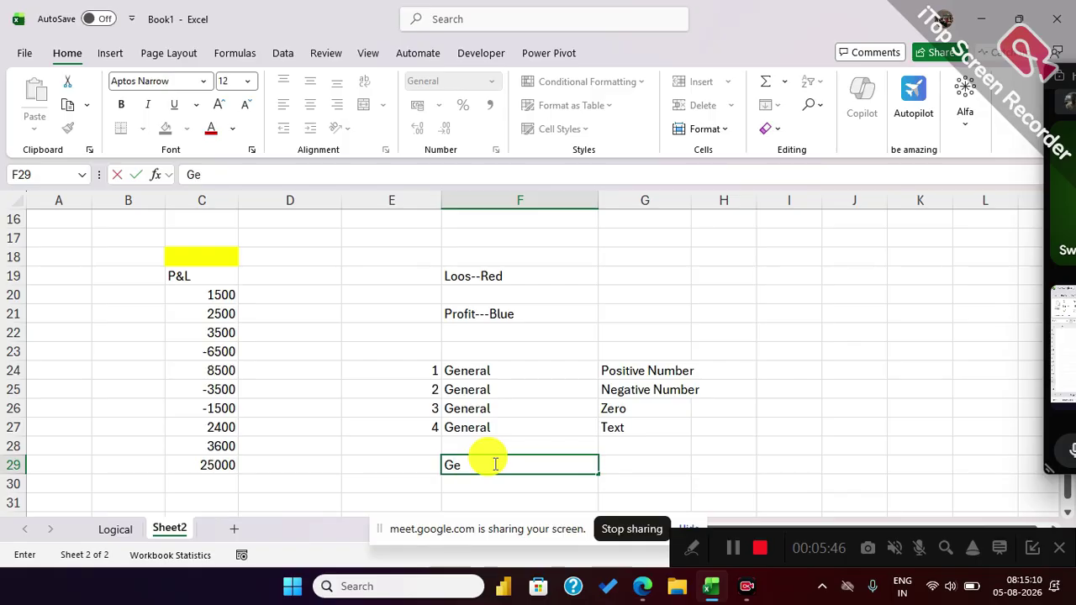
text(neral;General;General)
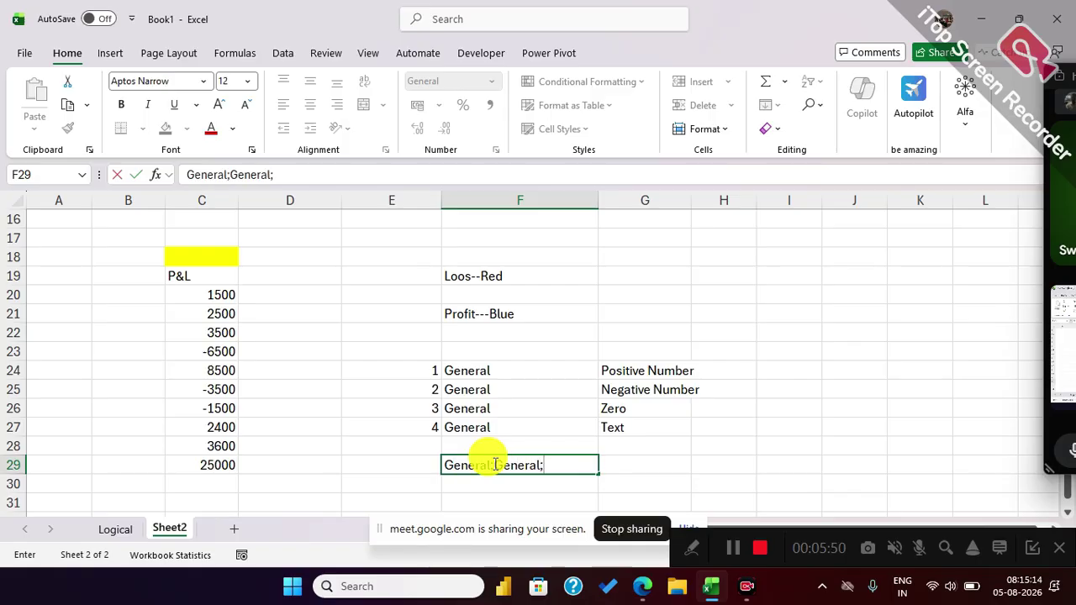
text(;General)
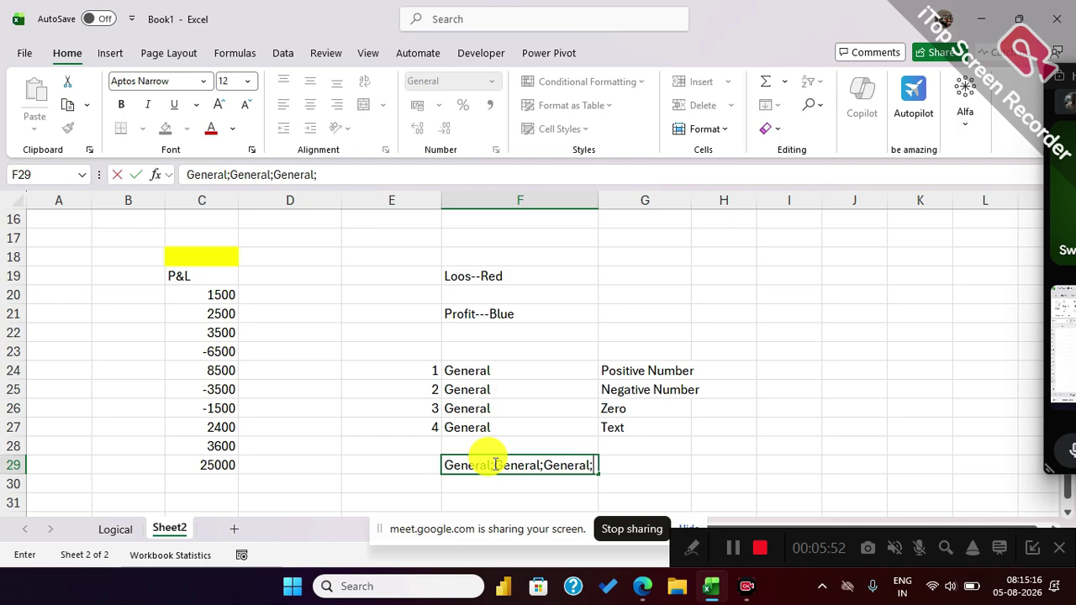
key(Return)
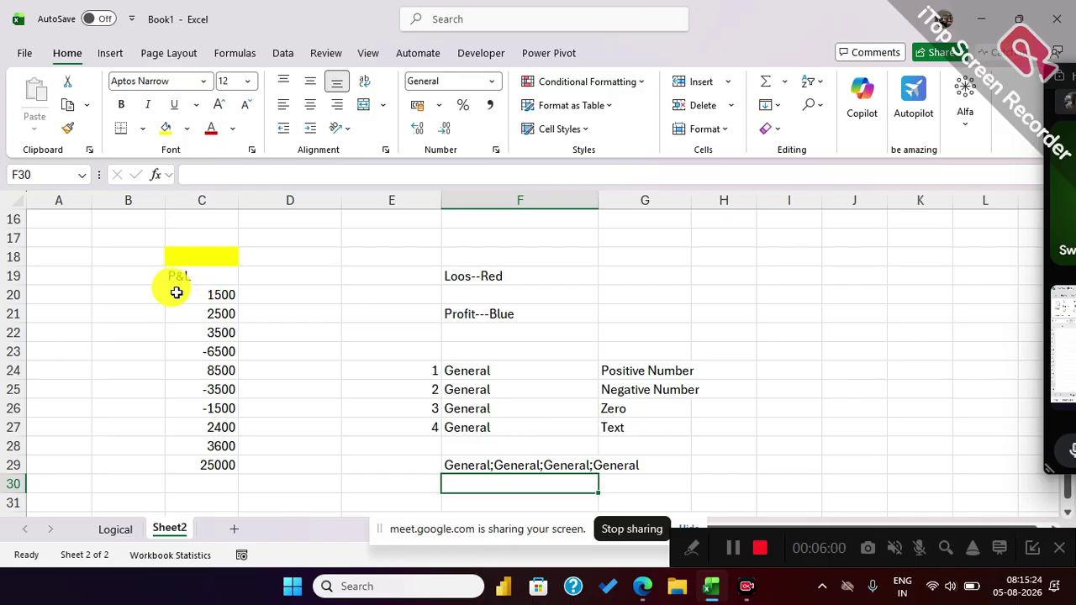
Add a bullet character "•" in E19 and E21, beside the loss and profit colour notes.
drag(455, 272, 454, 307)
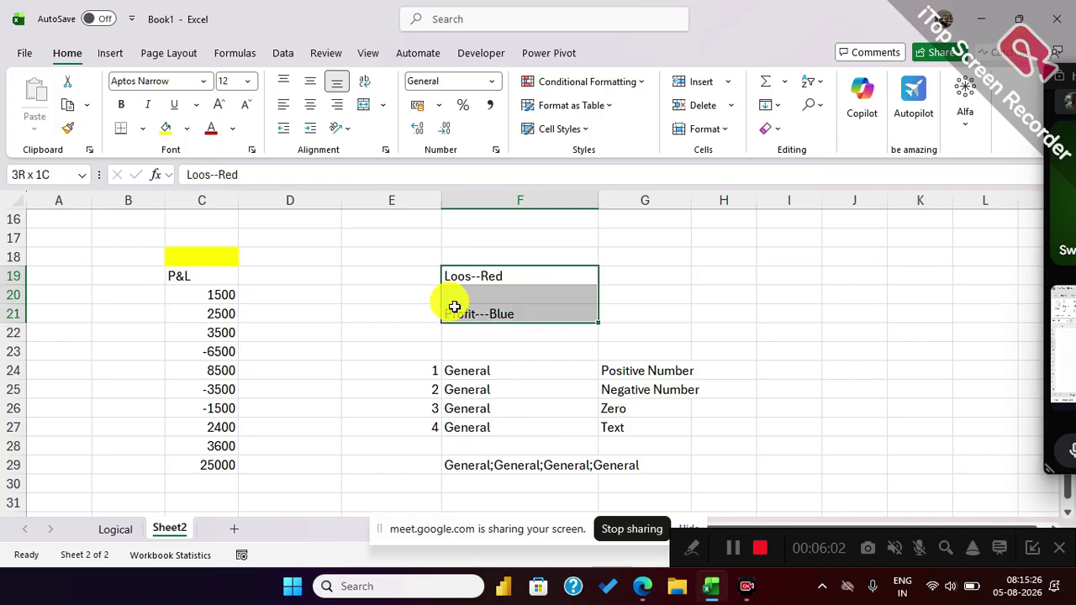
click(403, 269)
text(•)
key(Return)
key(Return)
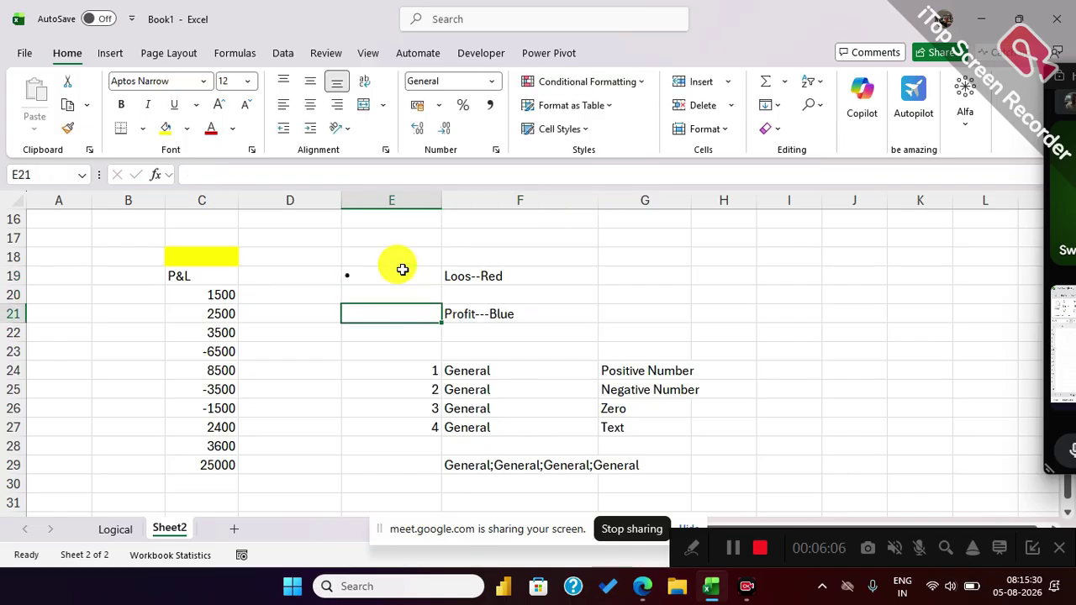
text(•)
drag(402, 269, 401, 304)
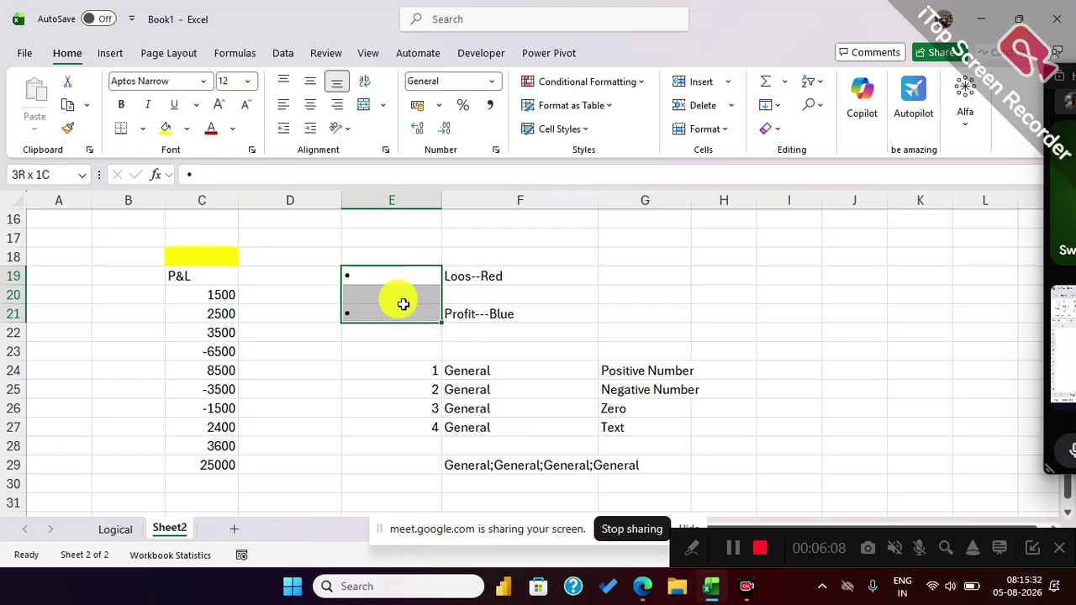
Right-align the bullets in E19:E21 beside the loss and profit colour notes.
click(309, 106)
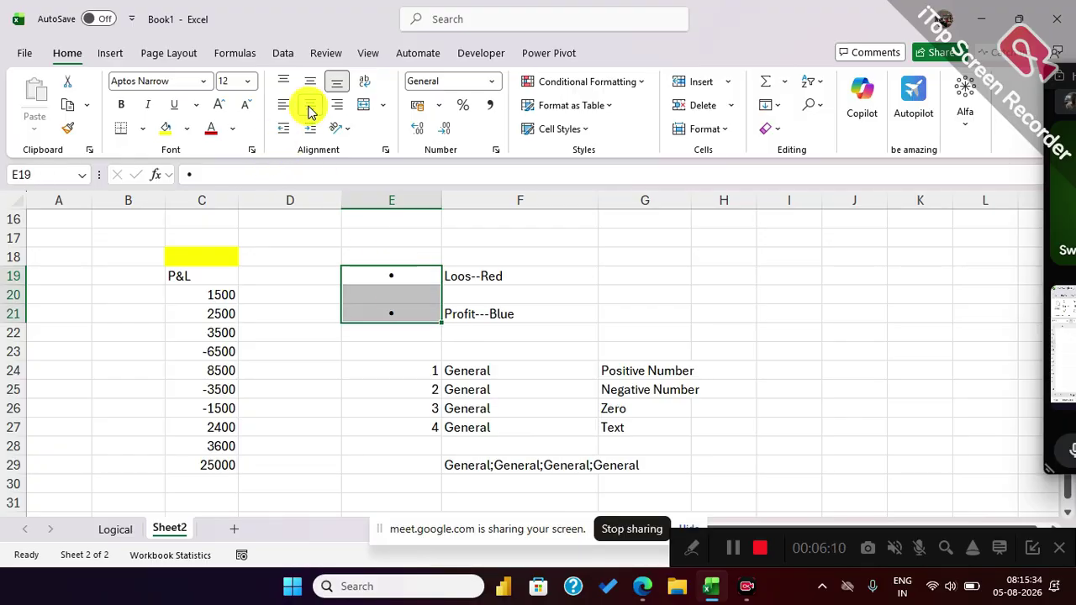
click(336, 107)
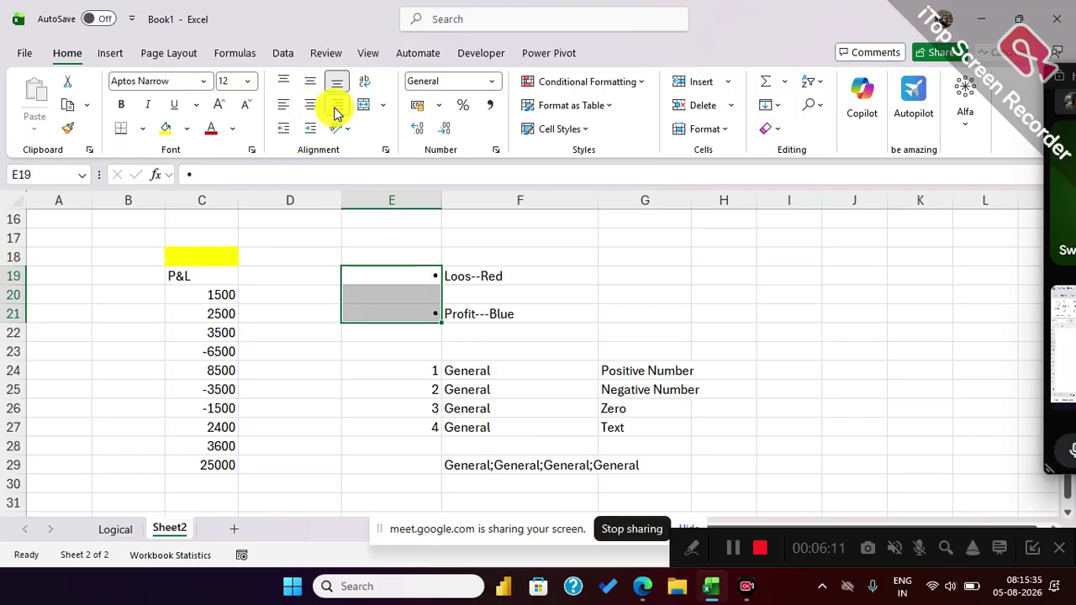
click(449, 273)
Fill the P&L values from C20:C29 across into D20:D29.
drag(196, 298, 222, 461)
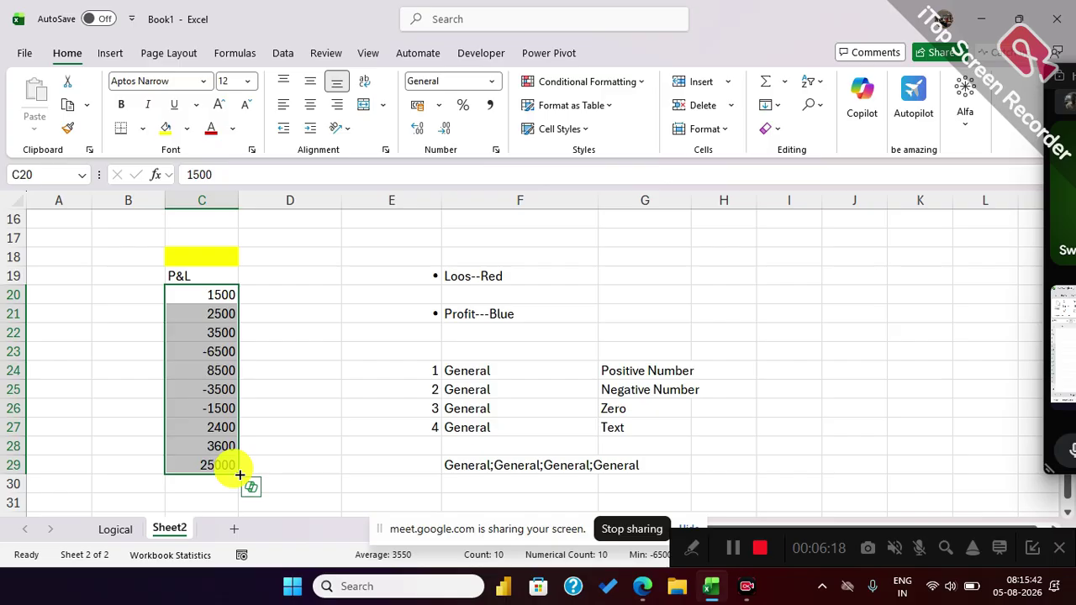
drag(239, 475, 305, 465)
click(223, 407)
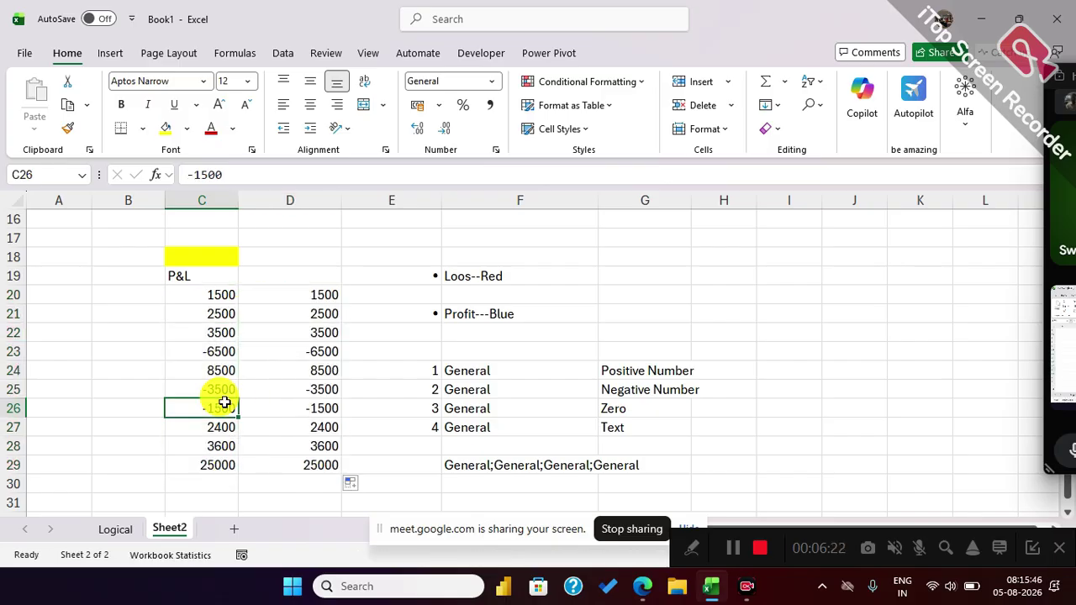
Apply the custom number format [>=0][Blue];[<0][Red] to C20:C29, copying the format code before confirming.
click(224, 295)
drag(224, 294, 221, 465)
key(ctrl+1)
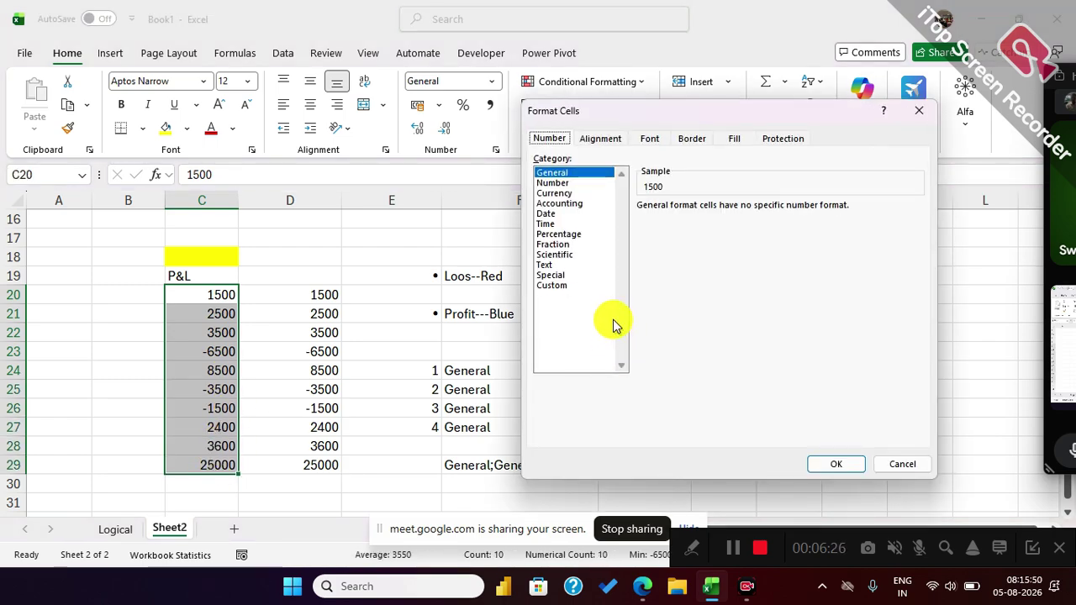
click(547, 286)
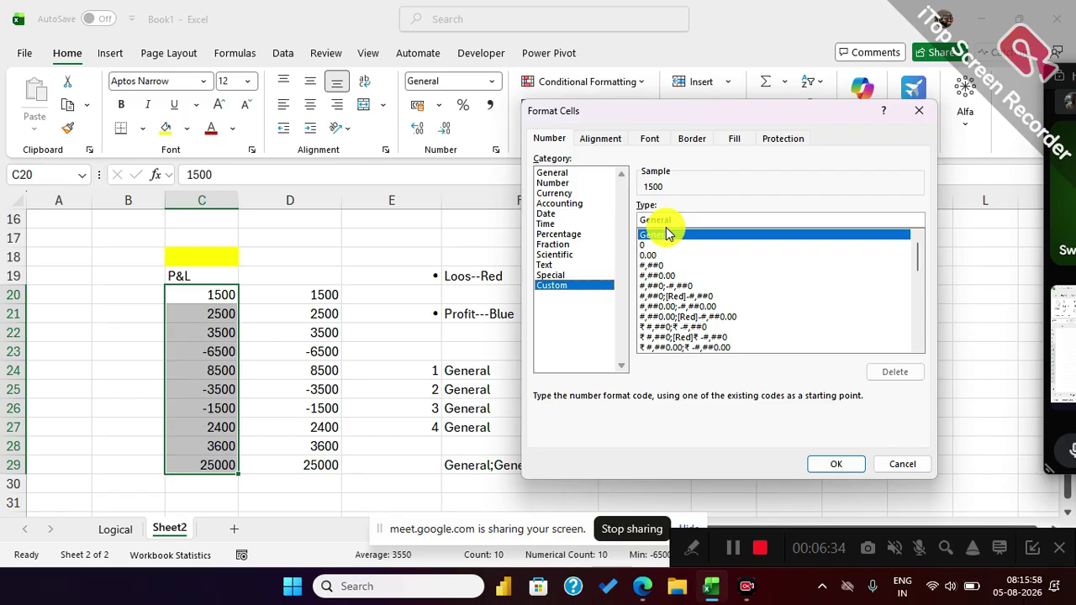
drag(686, 219, 569, 215)
key(BackSpace)
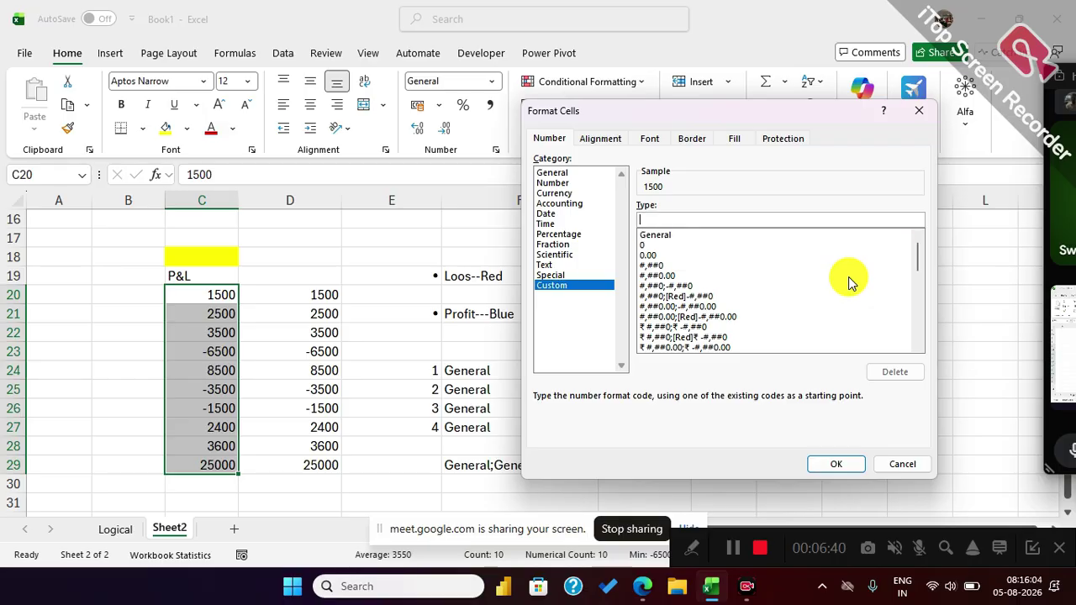
text([>=0)
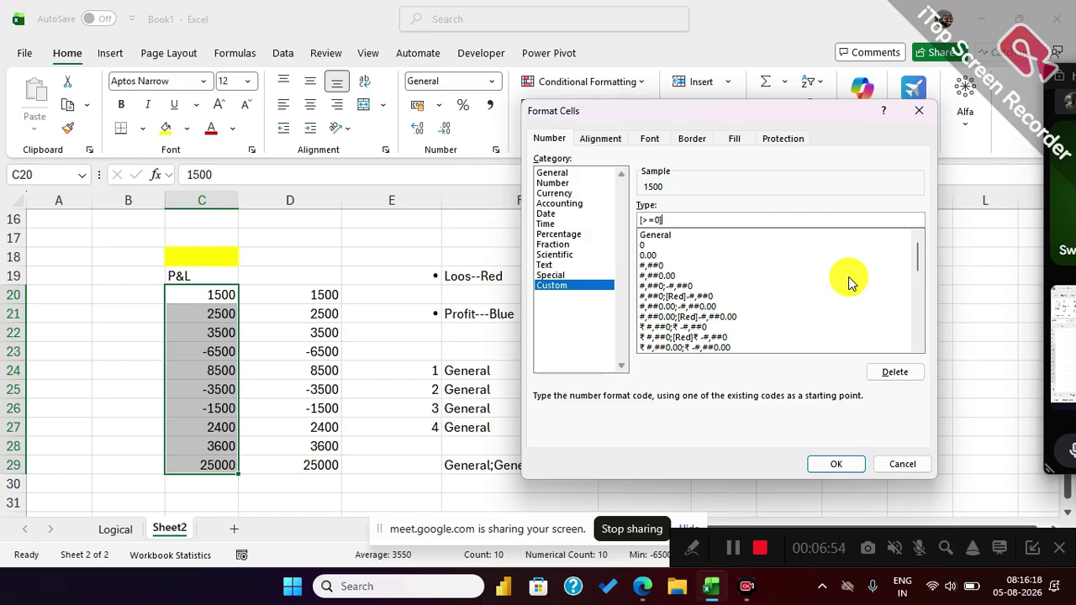
text(][Blue)
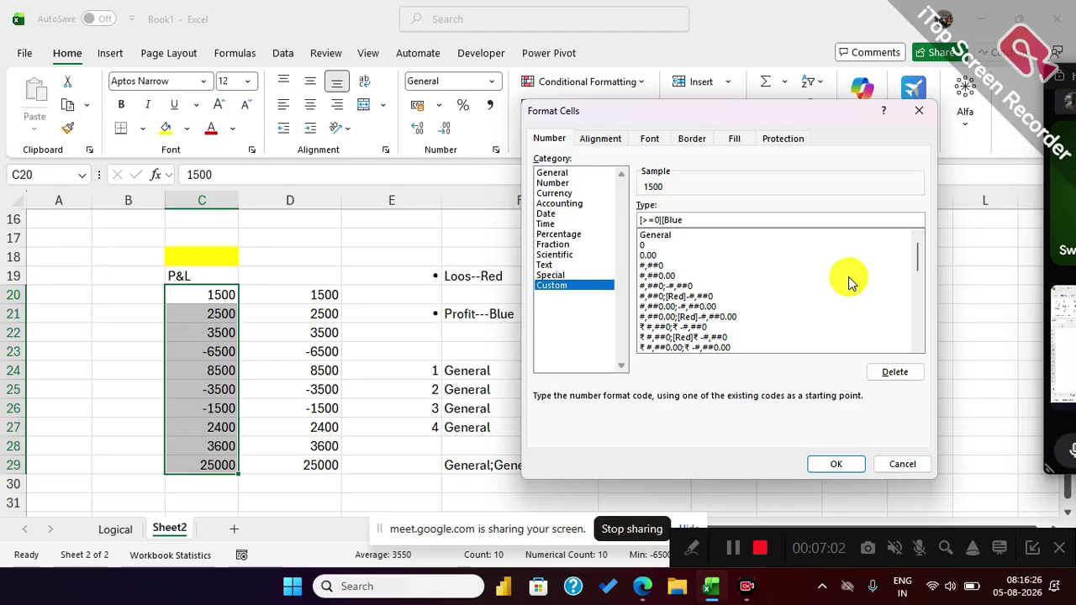
text(];[<0])
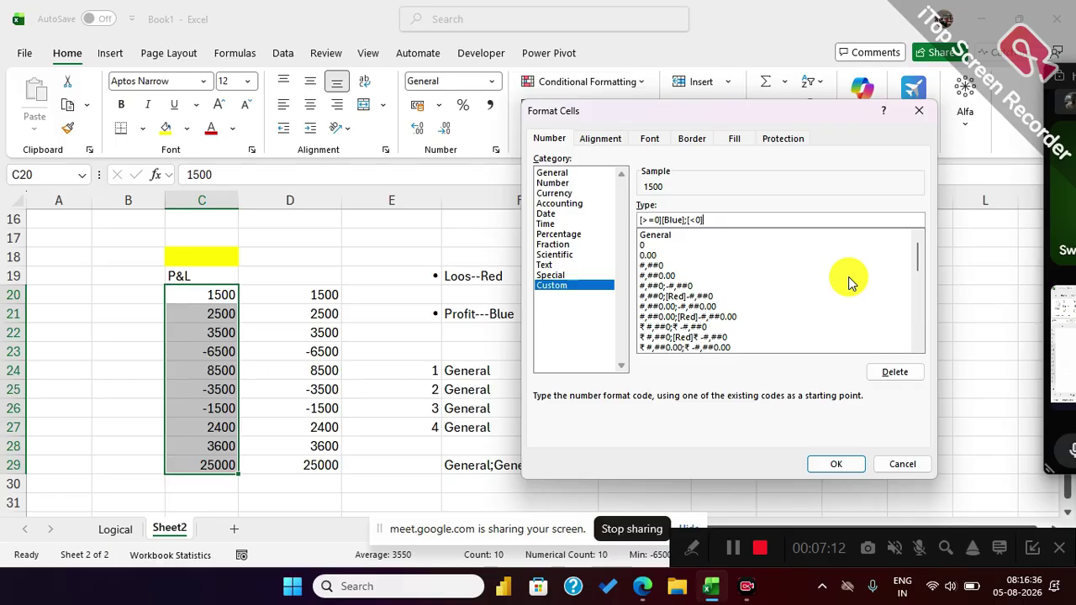
text([Red])
drag(703, 220, 621, 217)
key(ctrl+c)
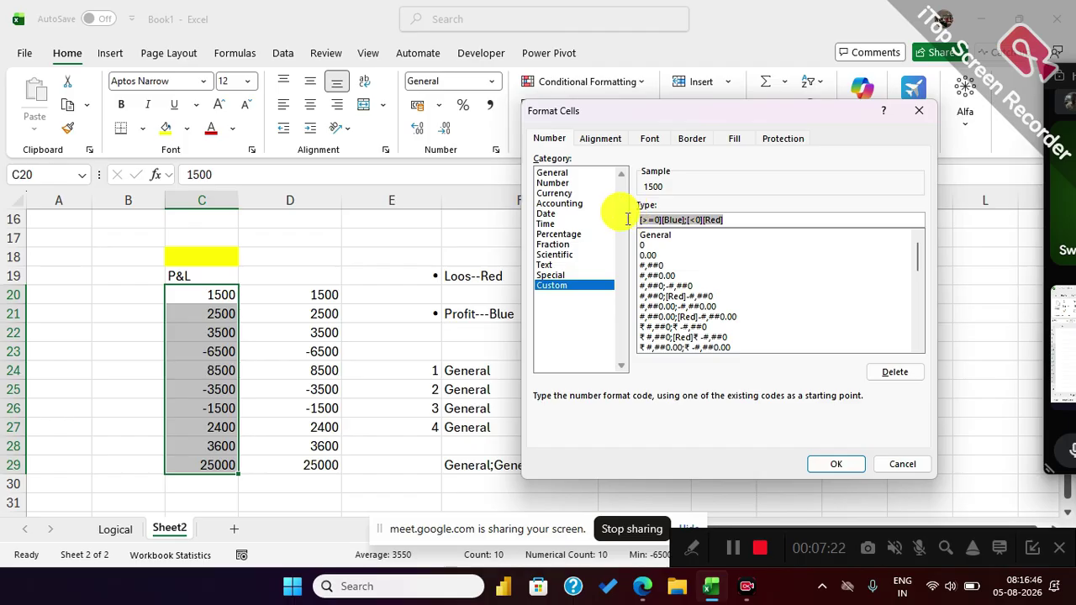
click(827, 464)
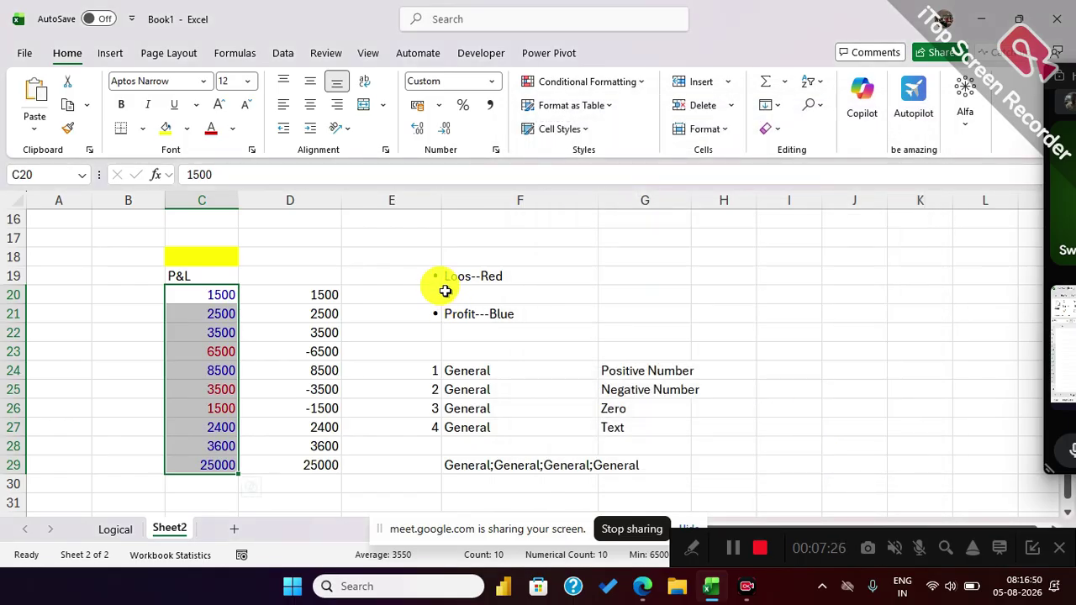
Paste the copied colour format code into F18 and increase its font size by several steps.
click(544, 256)
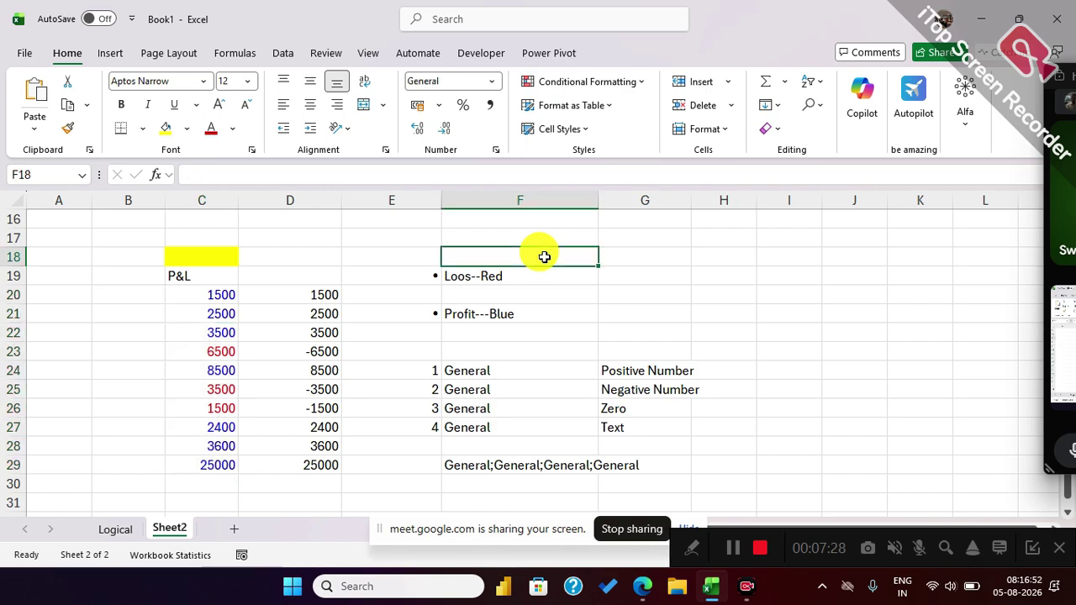
key(ctrl+v)
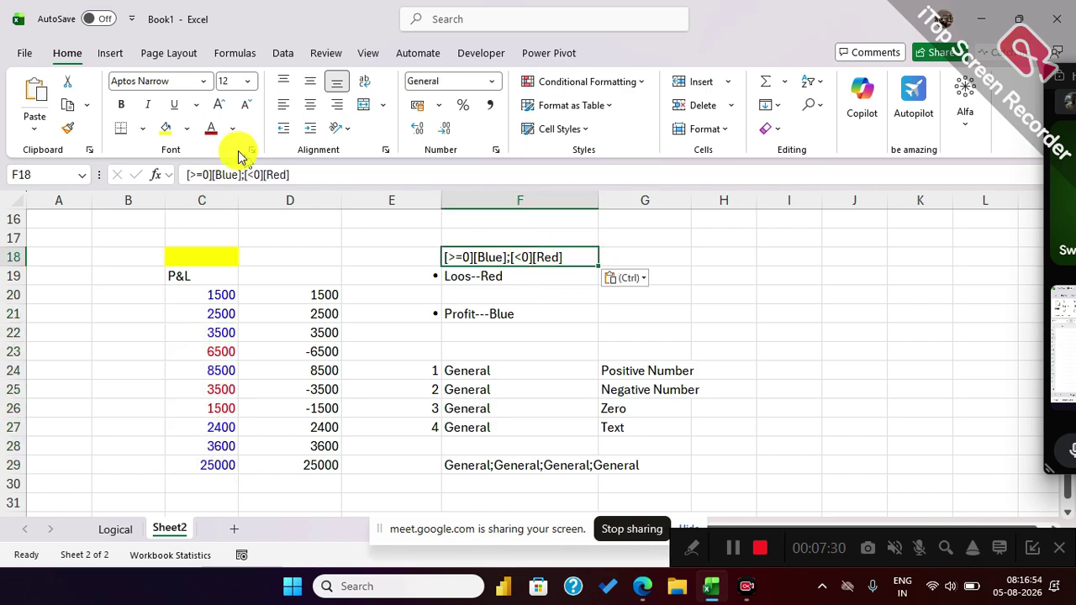
click(219, 105)
click(218, 105)
click(218, 104)
click(219, 104)
click(219, 104)
click(681, 333)
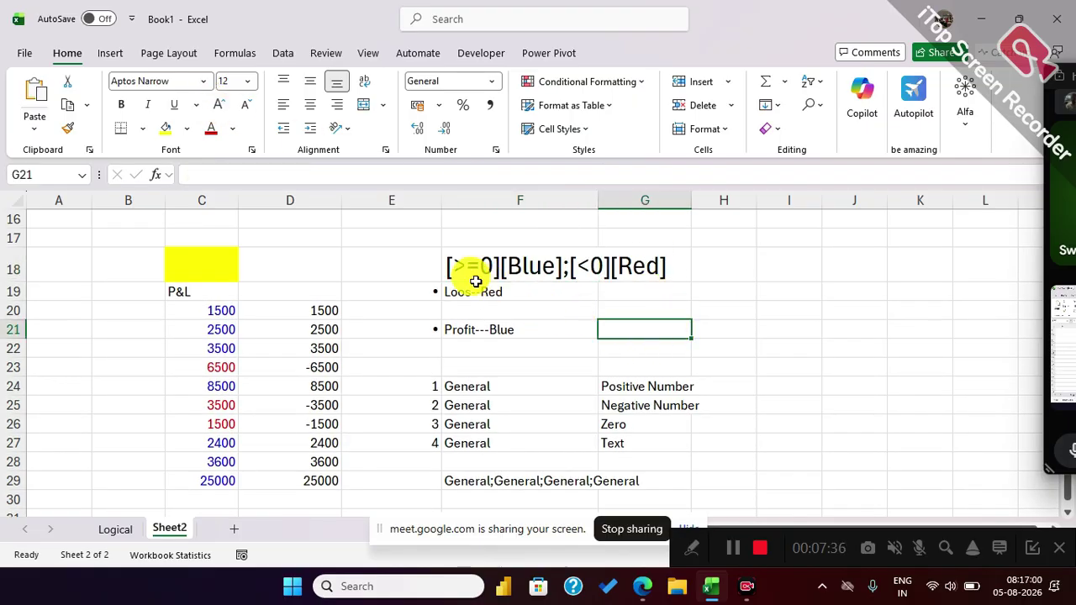
Fill the values from D20:D29 across into E20:E29.
click(219, 311)
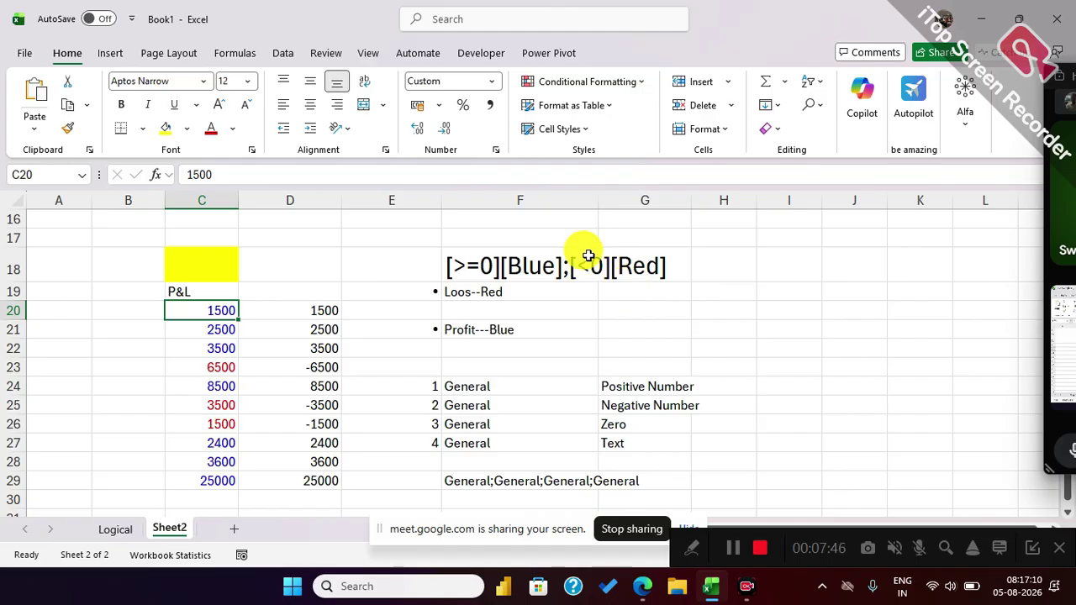
drag(211, 310, 209, 468)
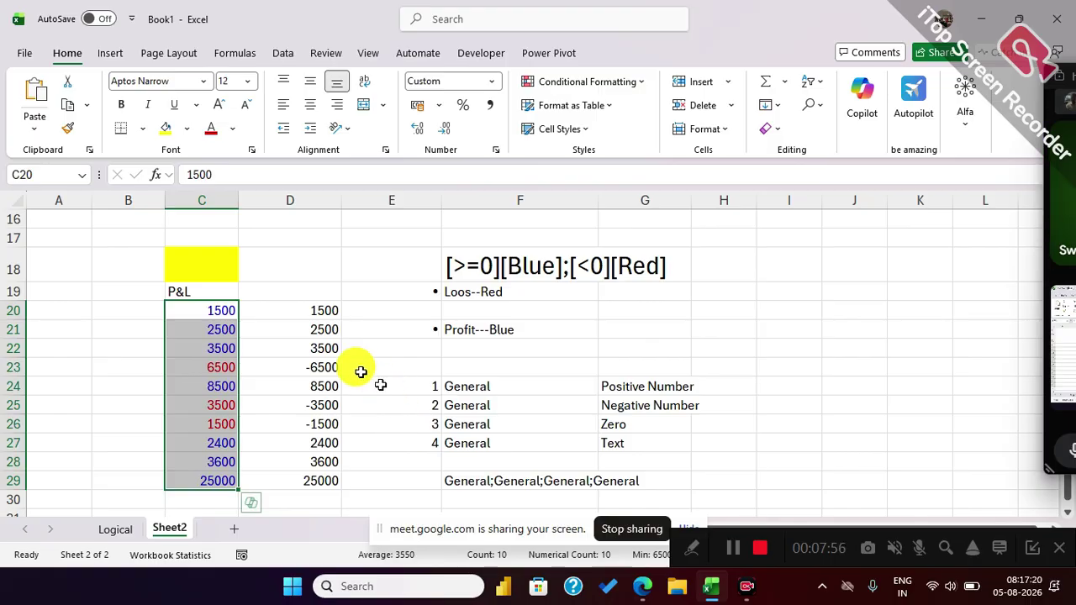
click(308, 313)
drag(309, 345, 396, 473)
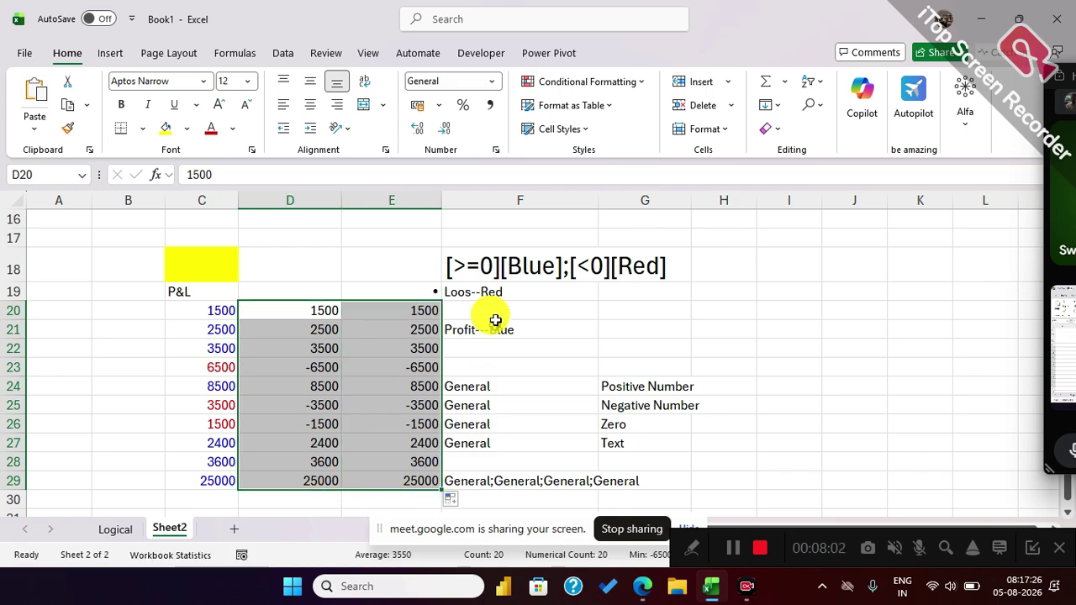
Insert three blank columns before column F, ahead of the format notes.
click(459, 199)
key(ctrl+shift+plus)
key(ctrl+shift+plus)
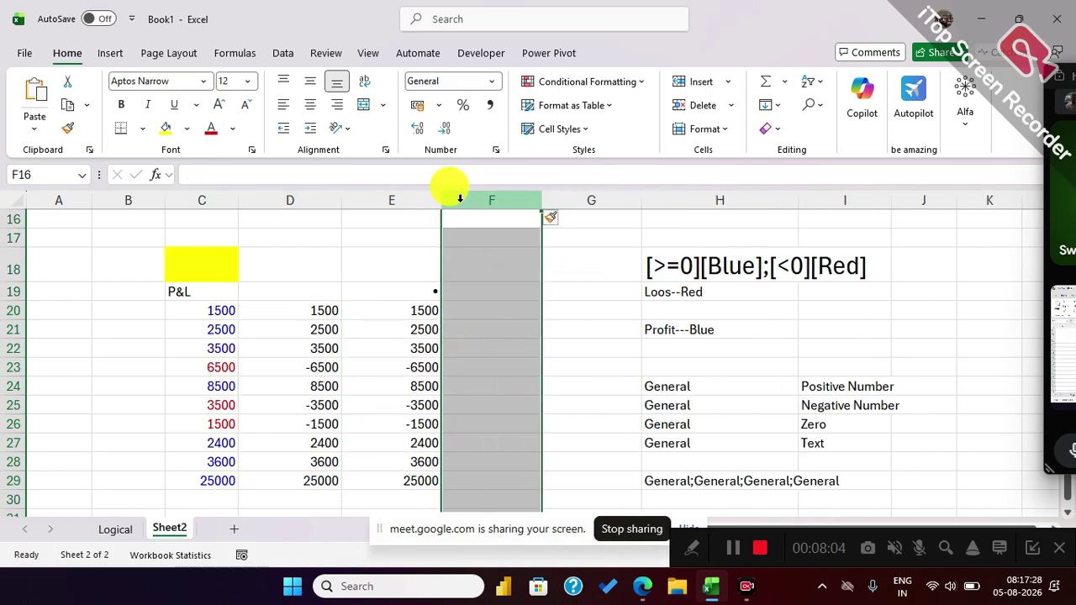
key(ctrl+shift+plus)
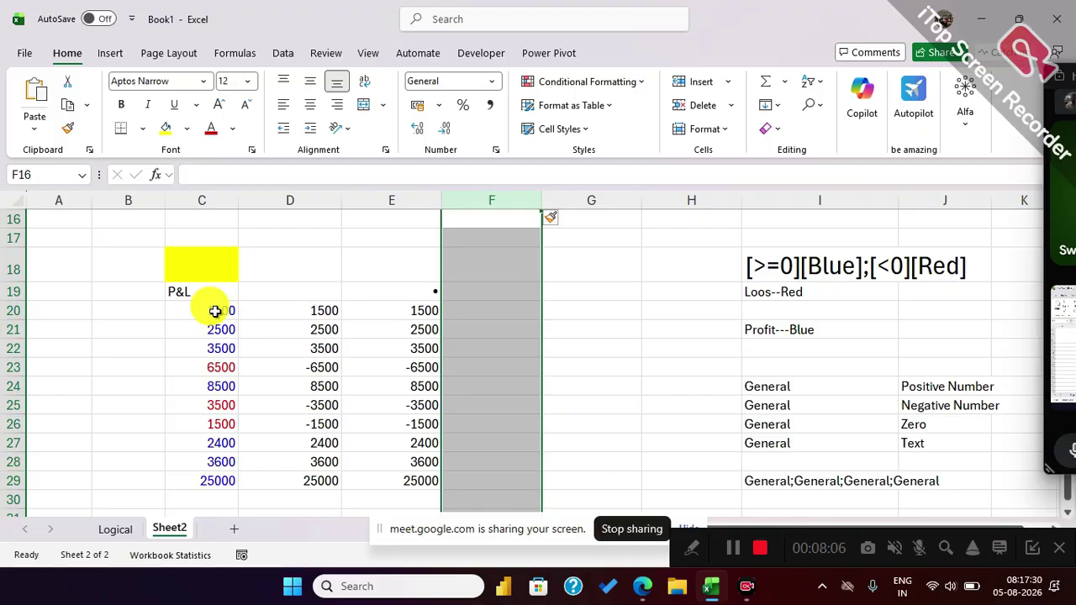
Enter "Loss" in J19 and "Profit" in J21, beside the colour notes.
drag(312, 312, 320, 477)
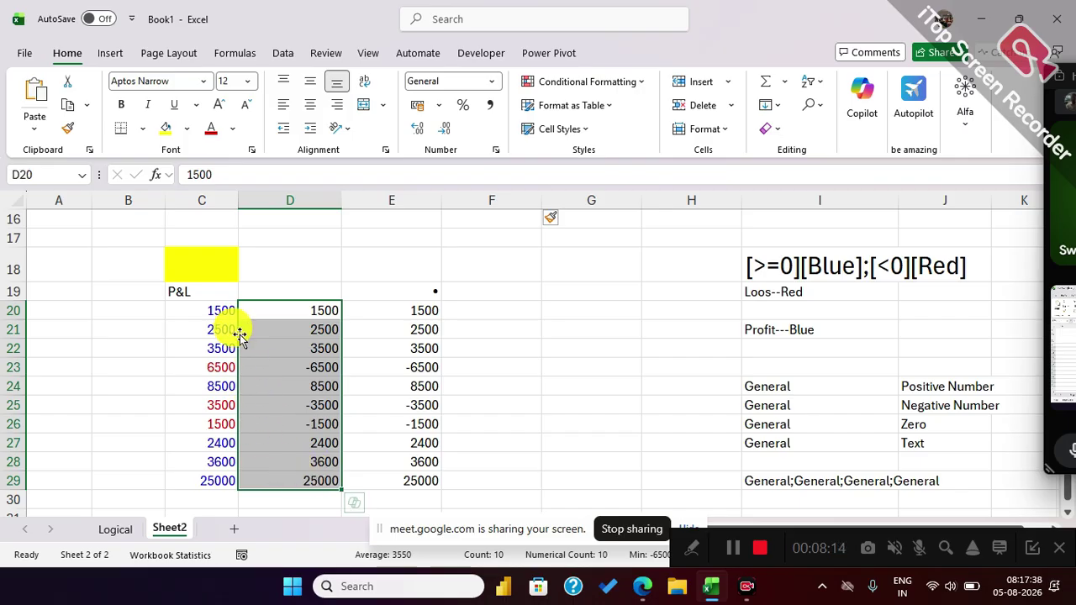
click(805, 293)
click(920, 292)
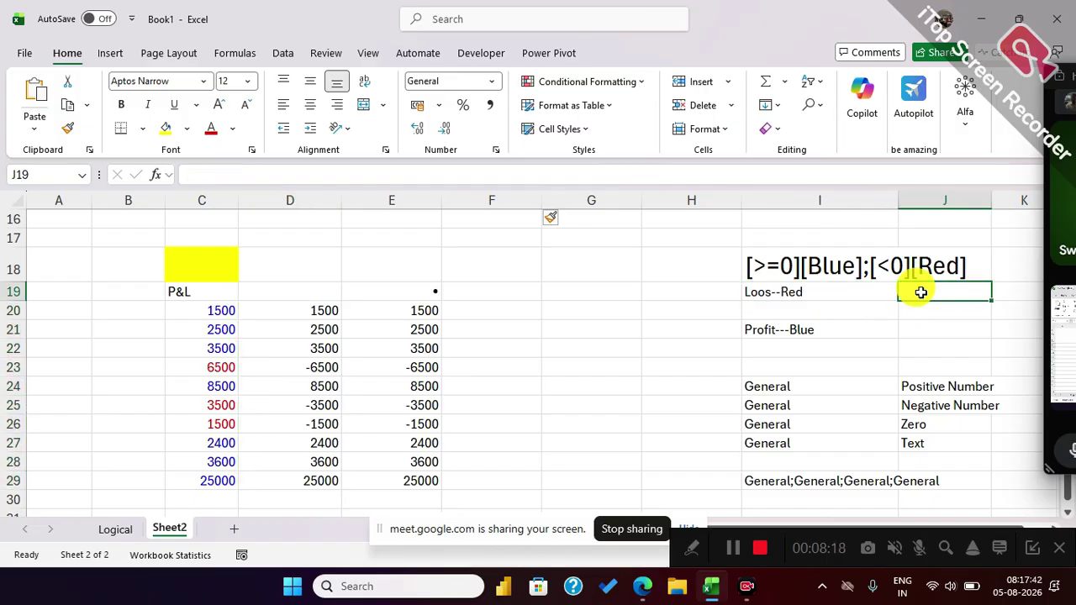
text(Los)
key(Return)
key(Return)
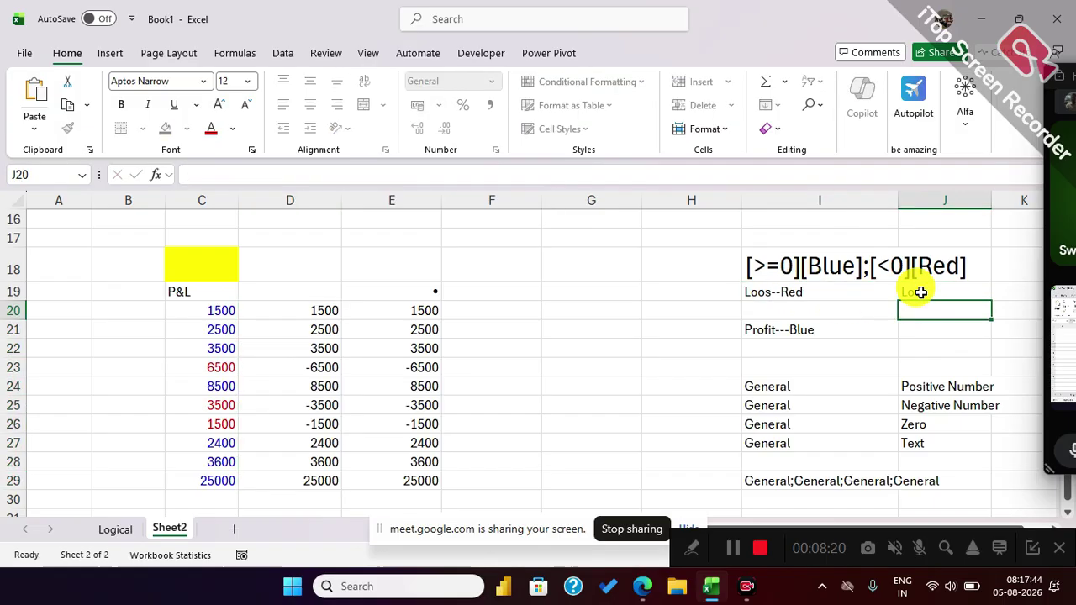
text(Profit)
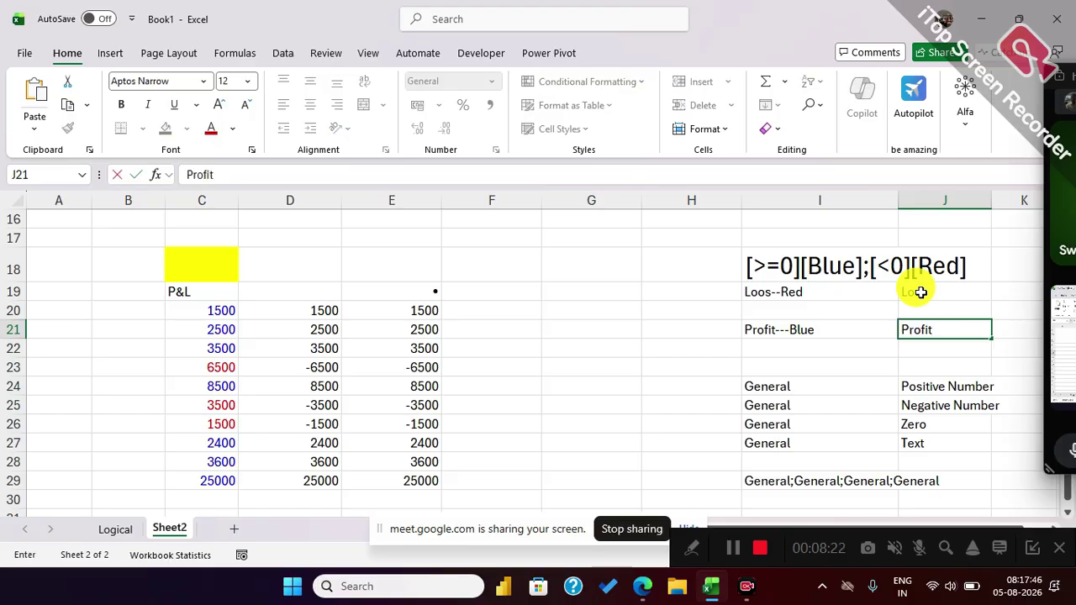
key(Return)
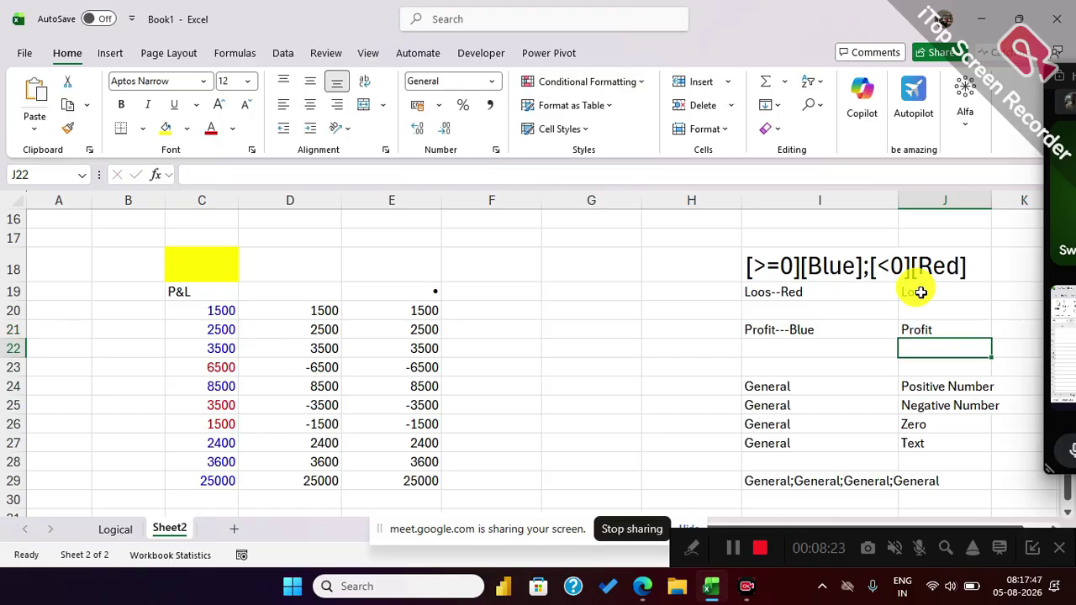
Apply the custom number format "Profit";"Loss" to D20:D29, selecting the code for copying before confirming.
click(314, 312)
key(ctrl+shift+Down)
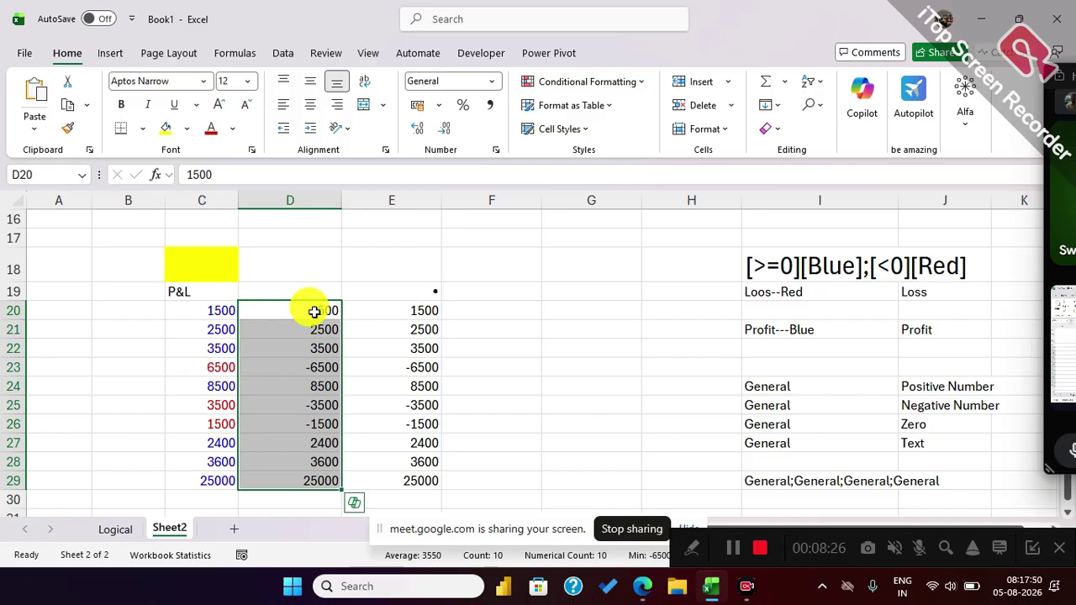
key(ctrl+1)
click(568, 285)
click(672, 217)
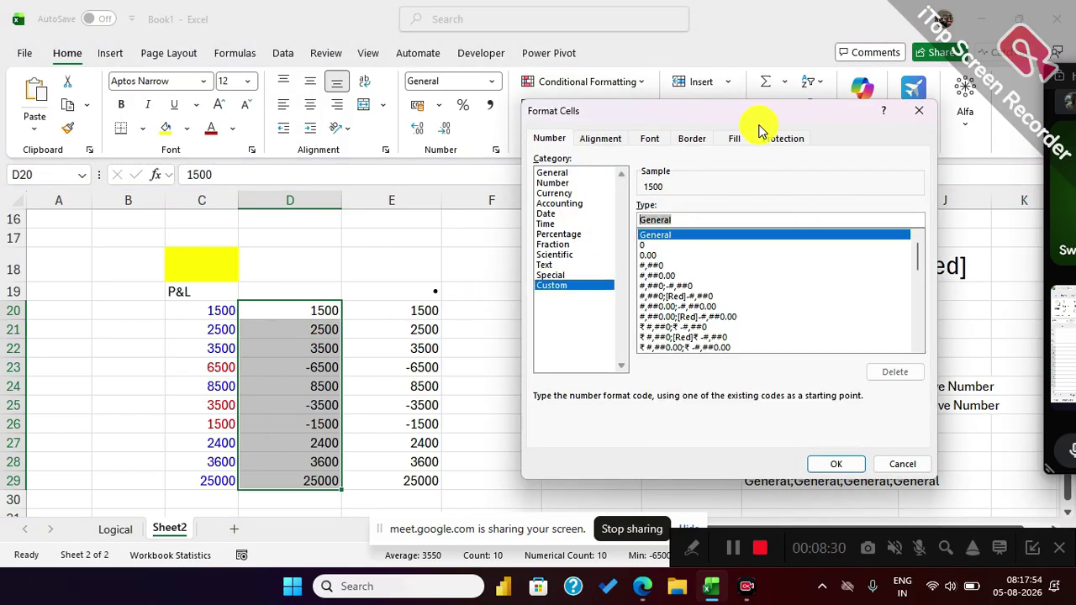
drag(757, 118, 639, 63)
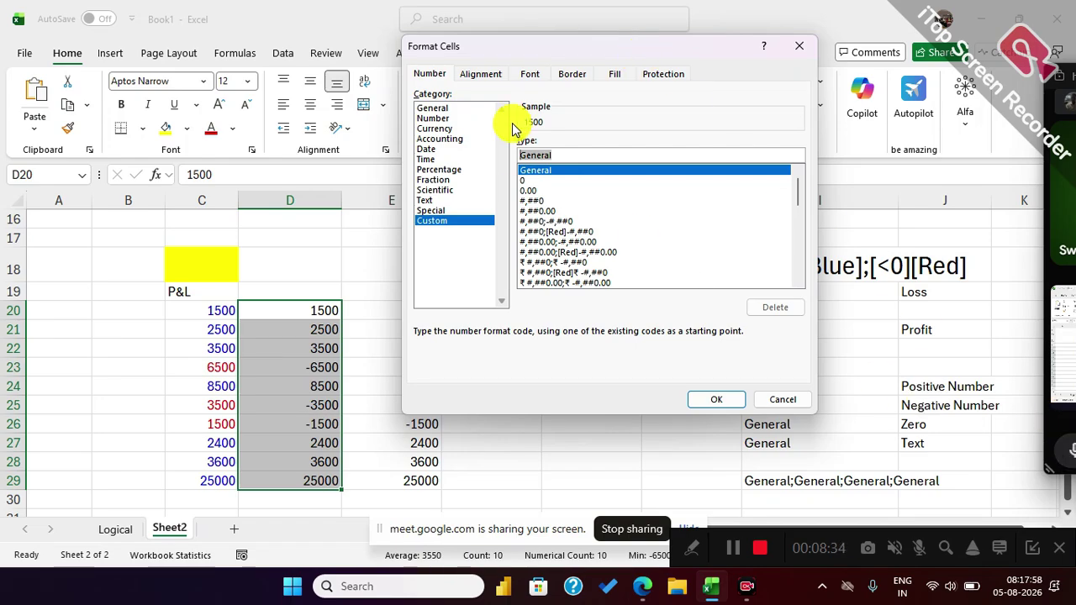
key(BackSpace)
text(")
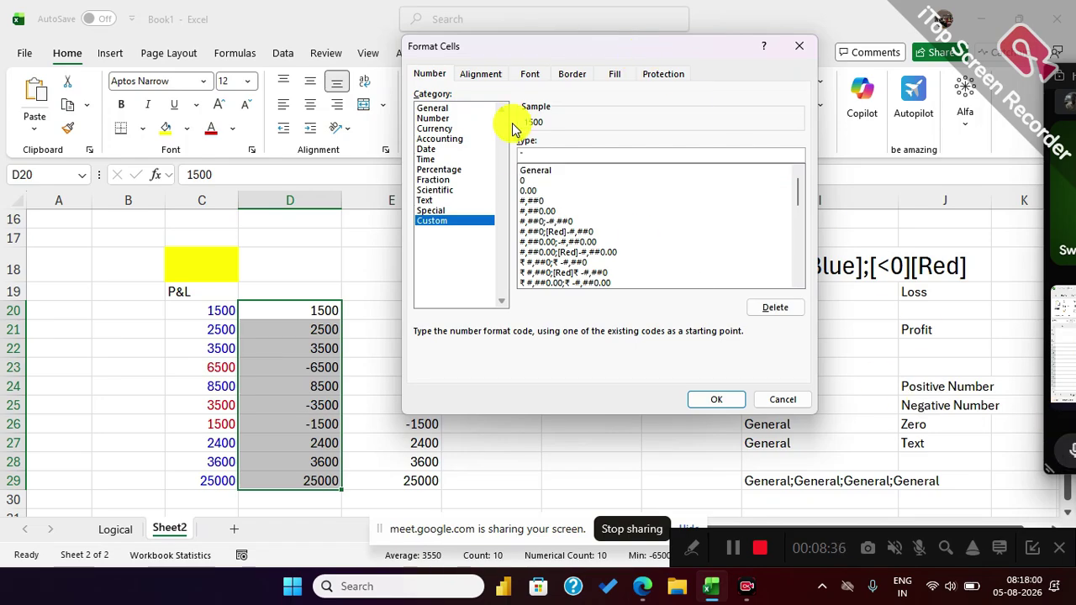
text(Profit";"Loss")
drag(521, 155, 583, 155)
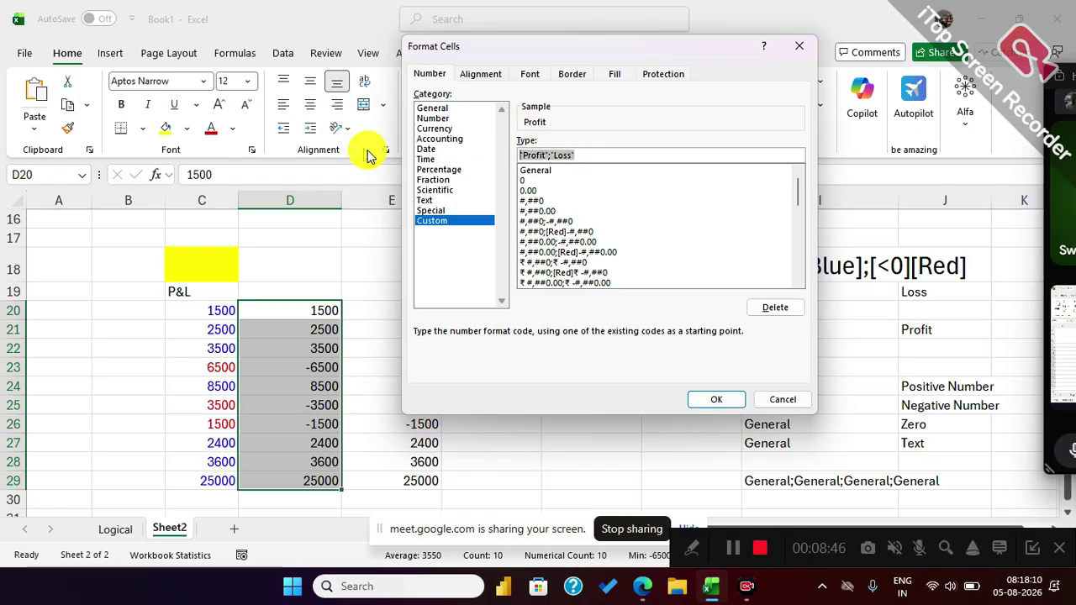
click(712, 399)
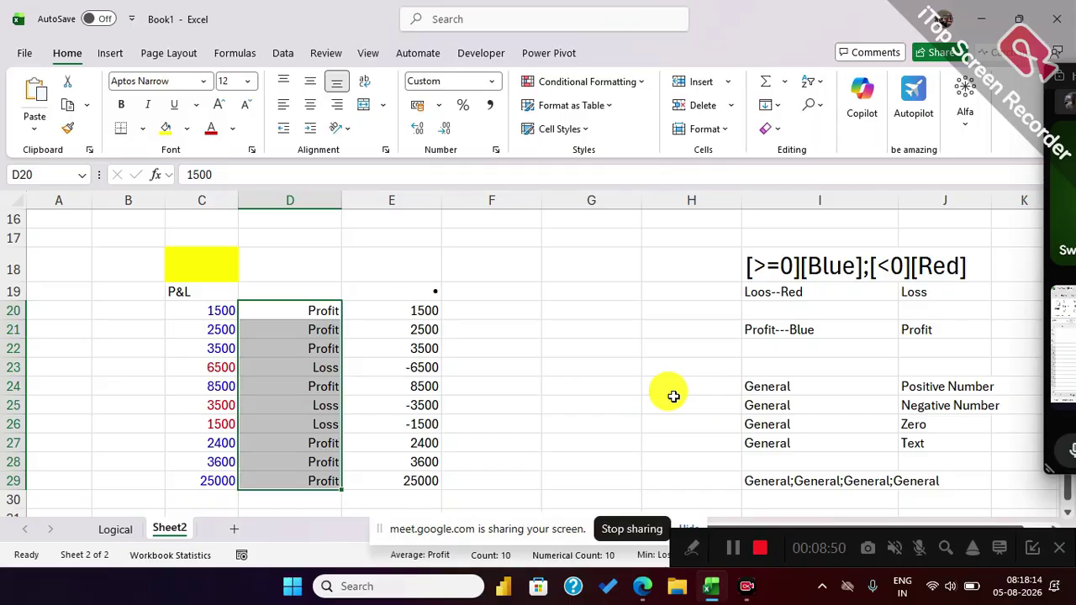
Put the format code Profit;"Loss" in I17 and enlarge its font to 16.
click(775, 241)
text(Profit;"Loss")
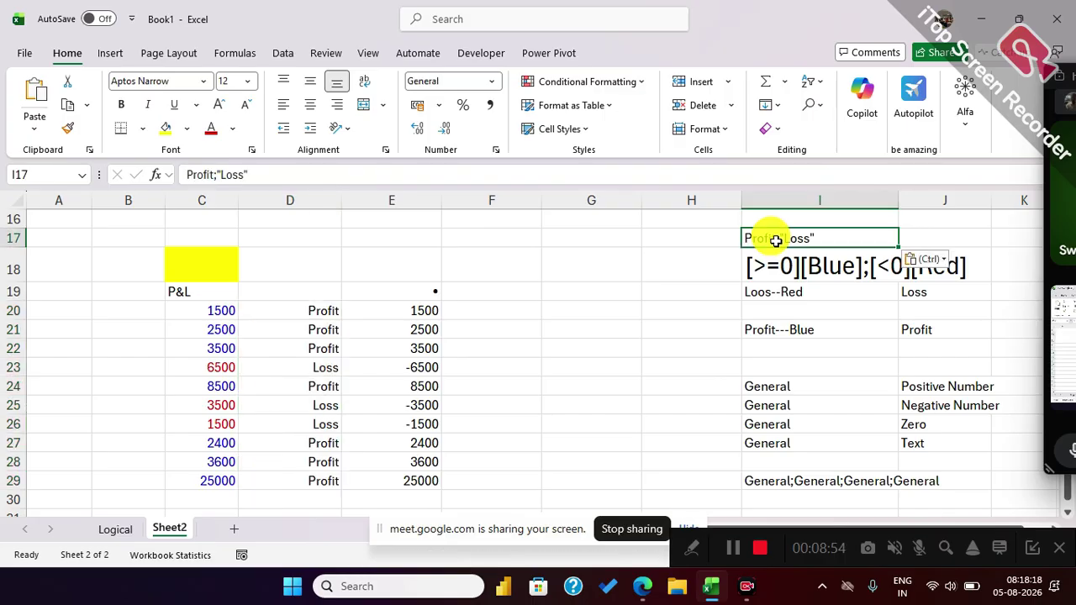
click(218, 106)
click(218, 106)
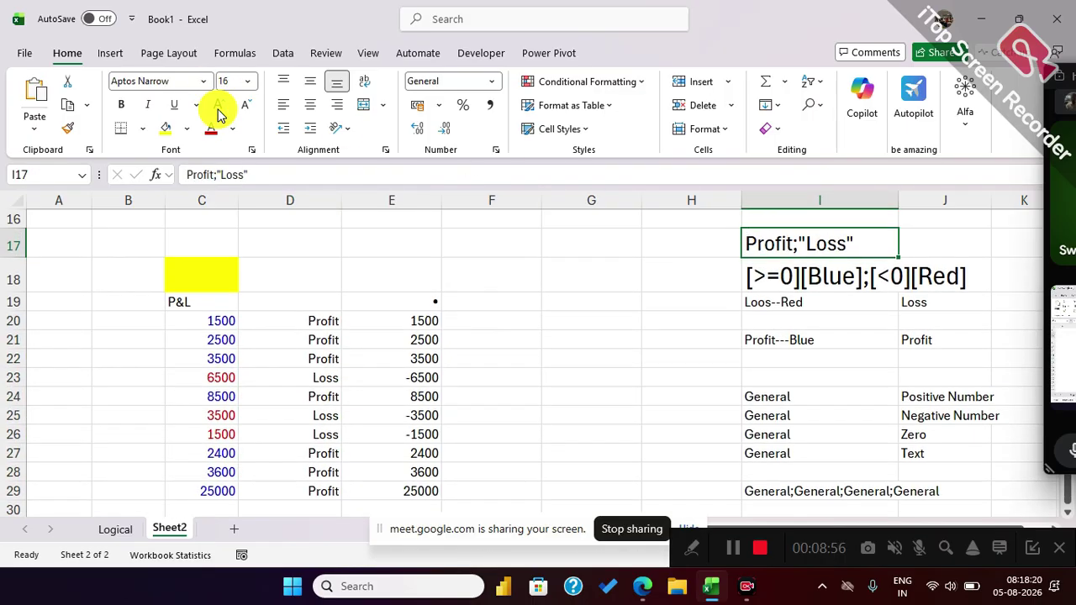
click(579, 427)
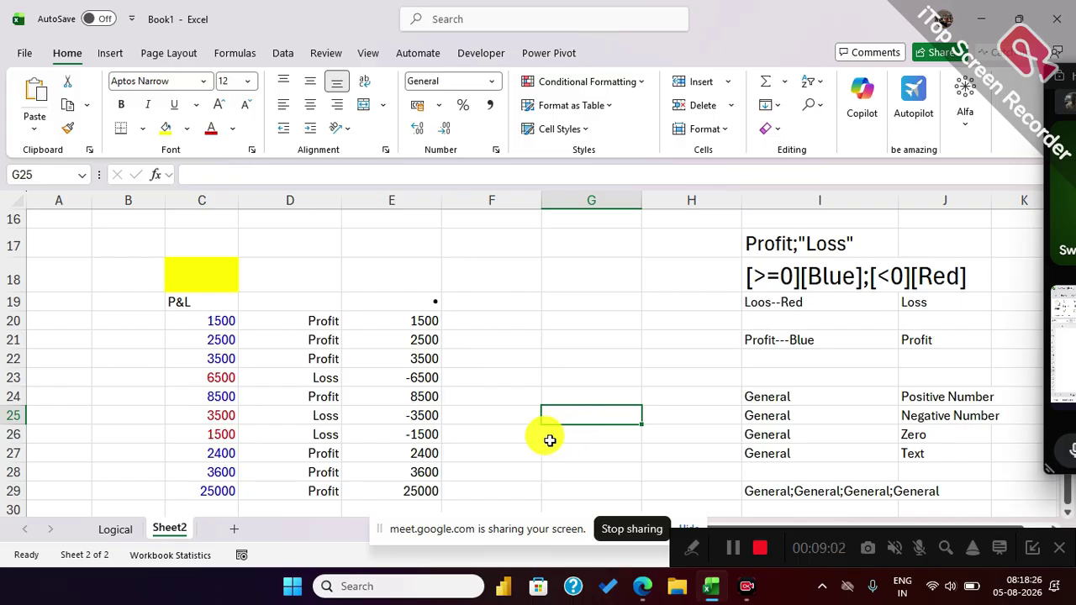
drag(327, 321, 325, 392)
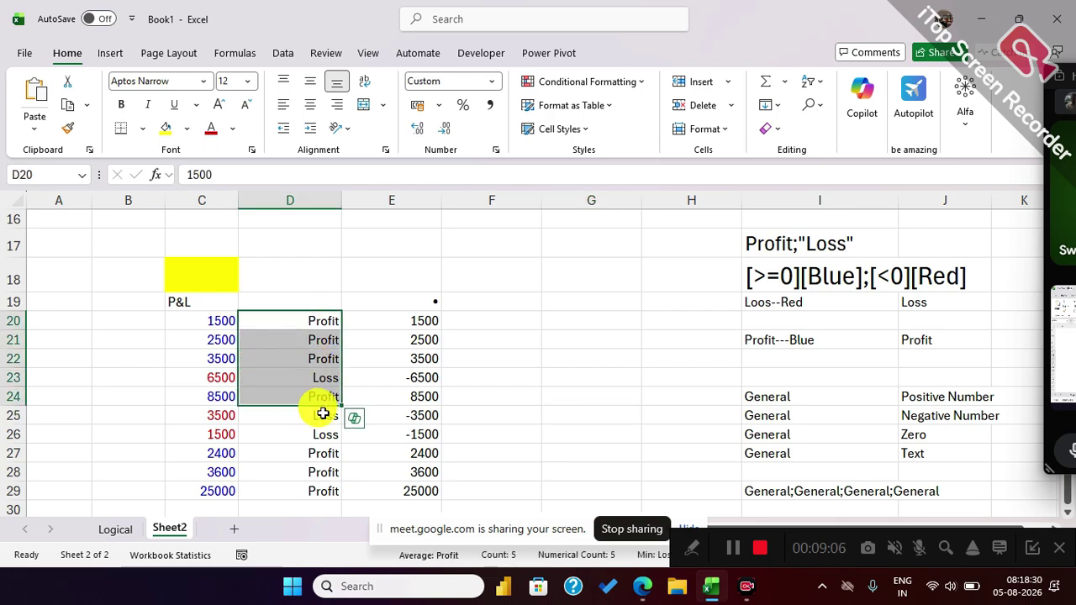
Open the custom number format of D20:D29 and add the [Blue] colour code before "Profit".
click(311, 416)
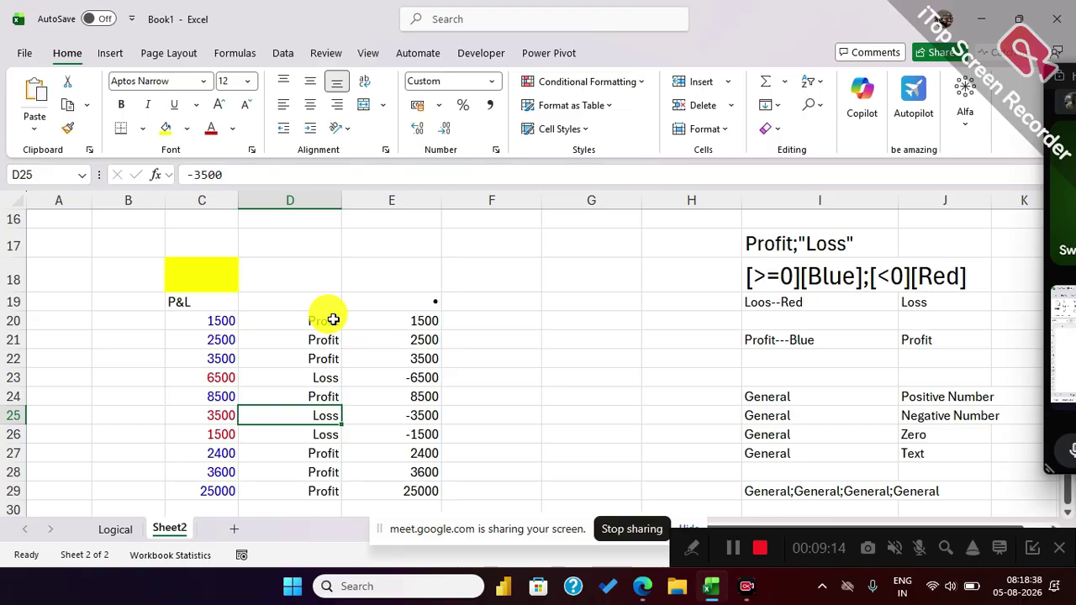
click(333, 320)
key(ctrl+shift+Down)
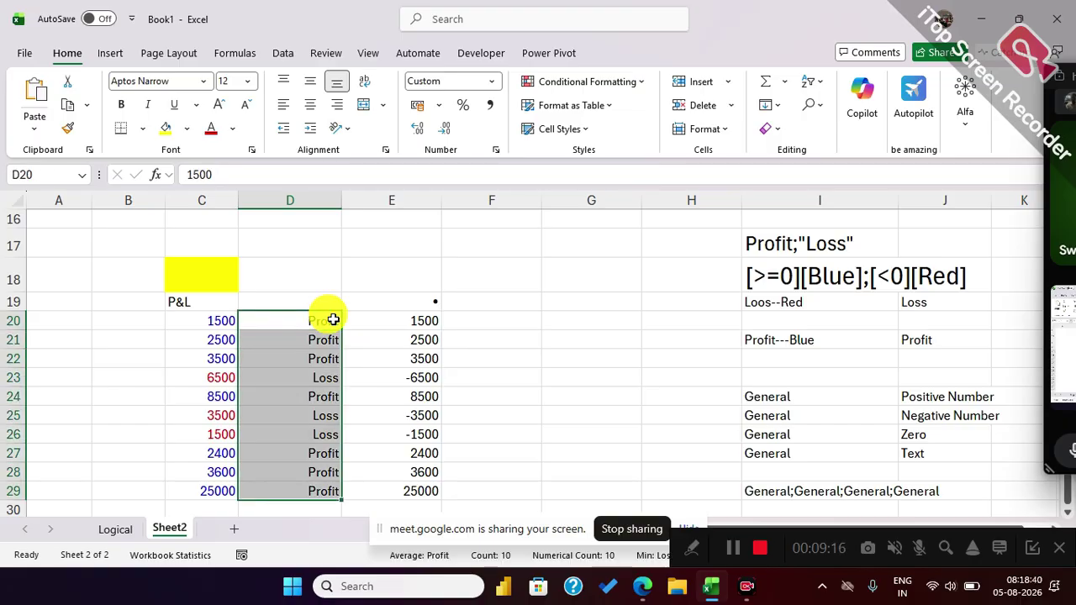
key(ctrl+1)
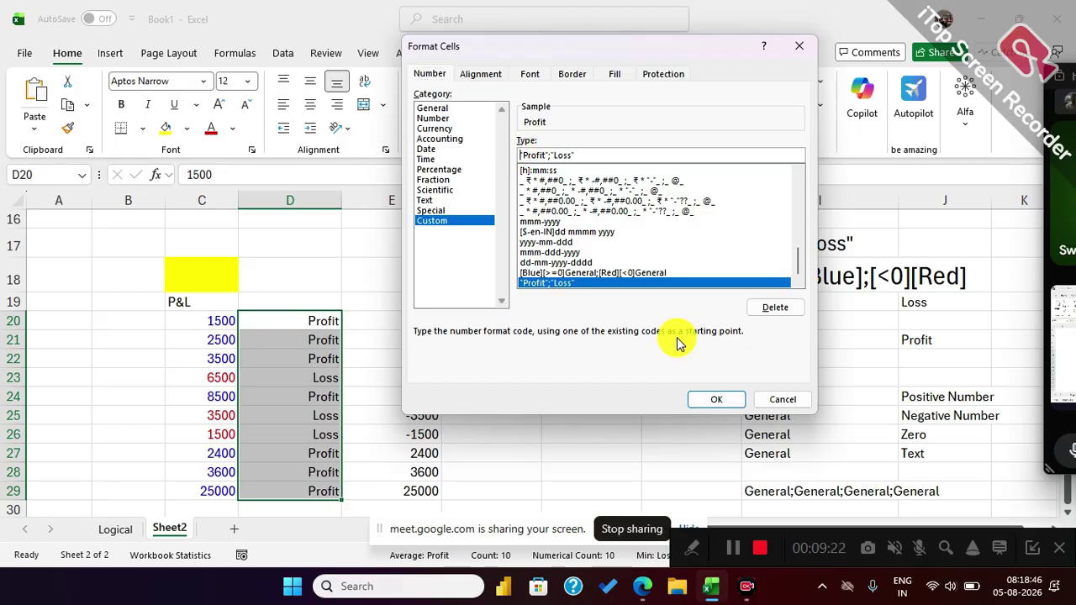
text([)
text(Blue)
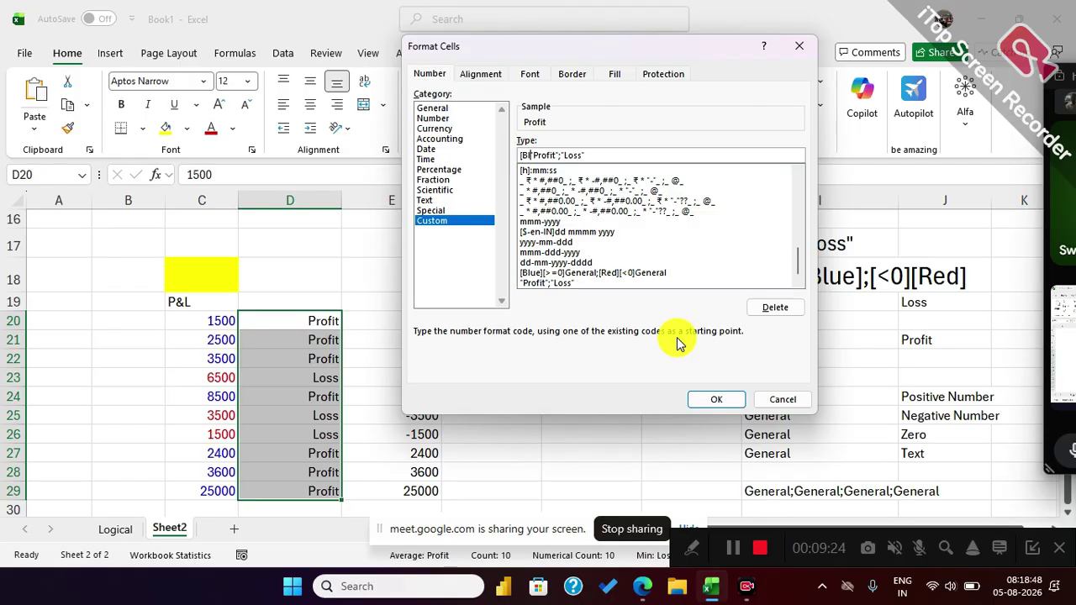
text(])
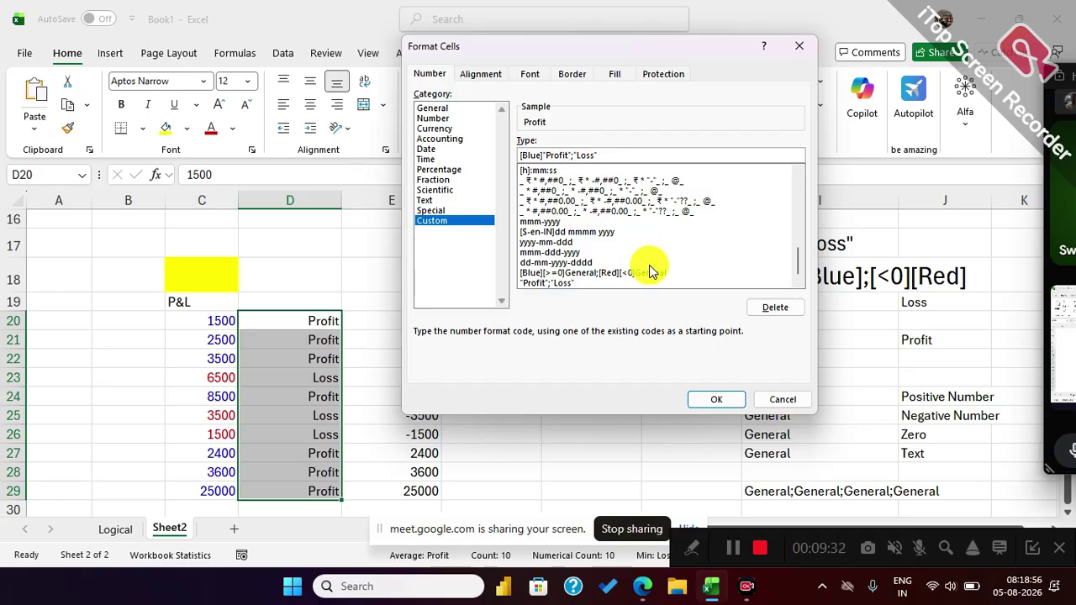
Add [Red] before "Loss" in the format code, copy the complete code and apply the format to D20:D29.
text([RE)
key(BackSpace)
text(ed)
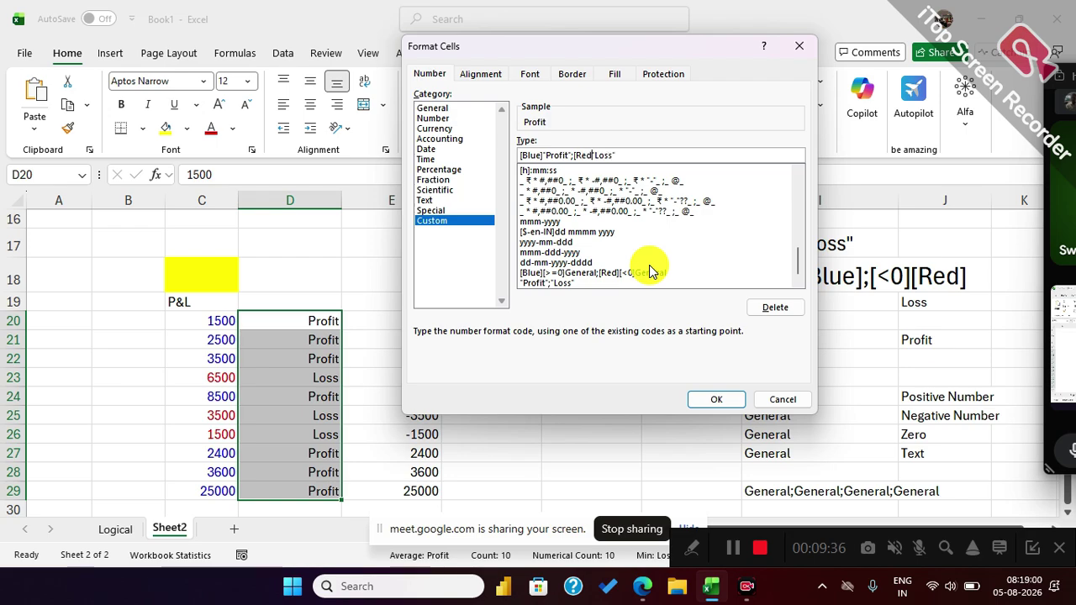
text(])
drag(643, 156, 384, 132)
key(ctrl+c)
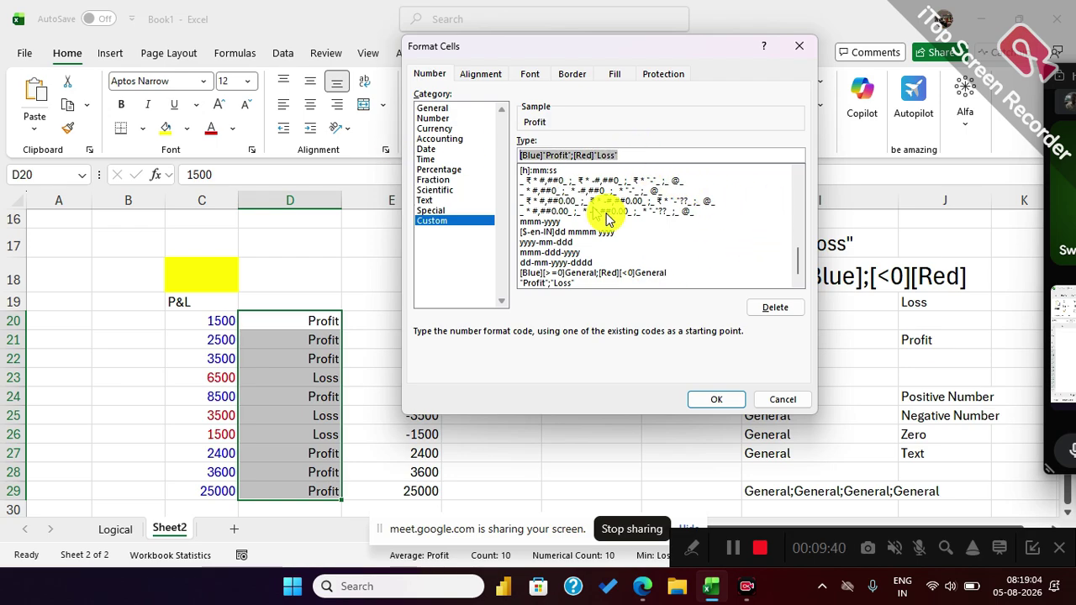
click(728, 399)
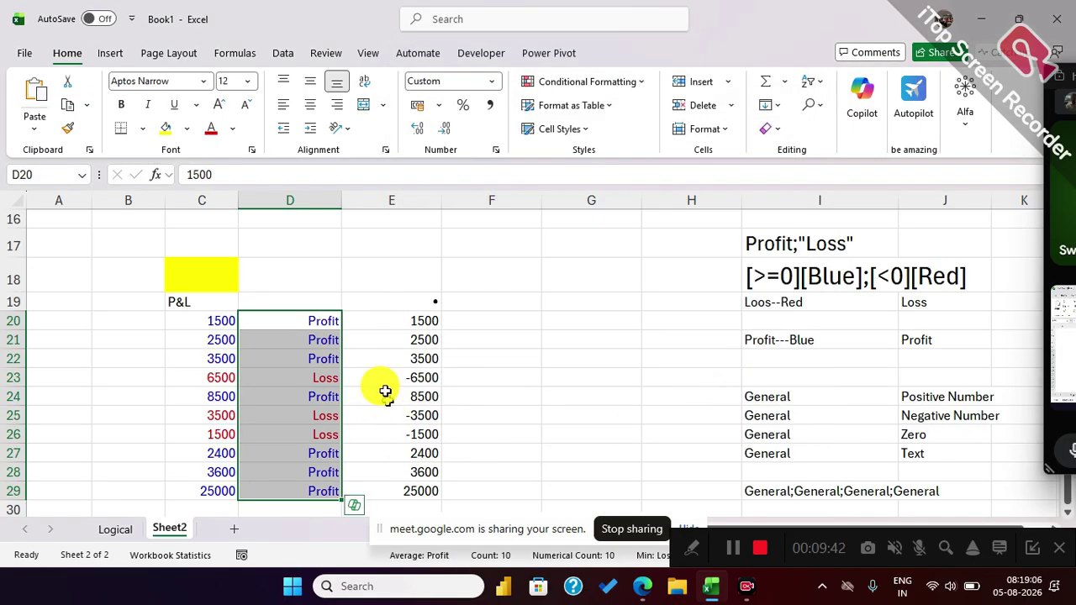
Paste the format code [Blue]"Profit";[Red]"Loss" into I16 and make it bold at font size 16.
click(785, 215)
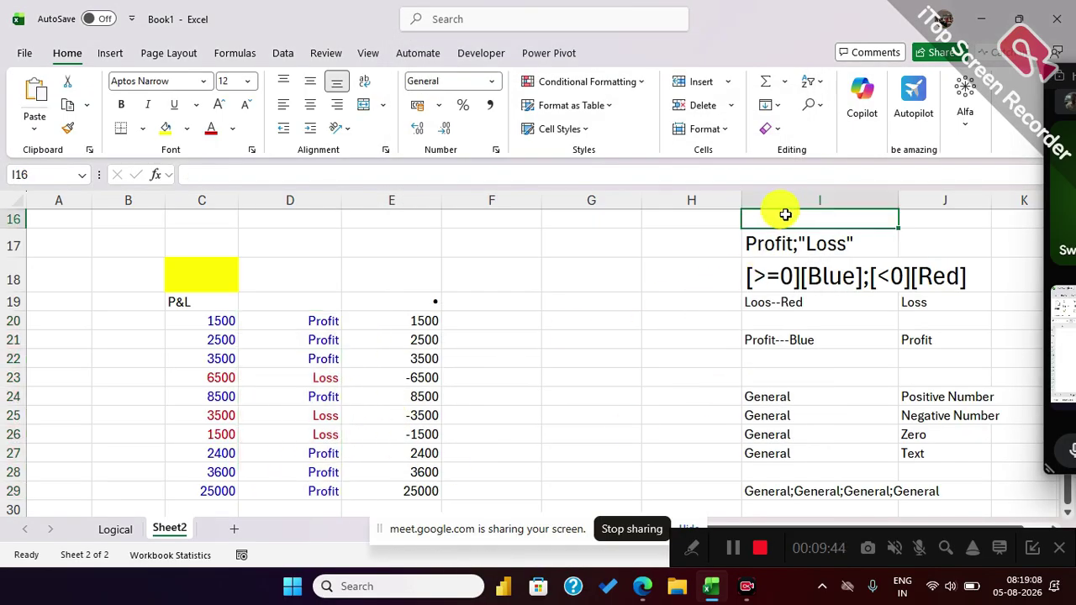
key(ctrl+v)
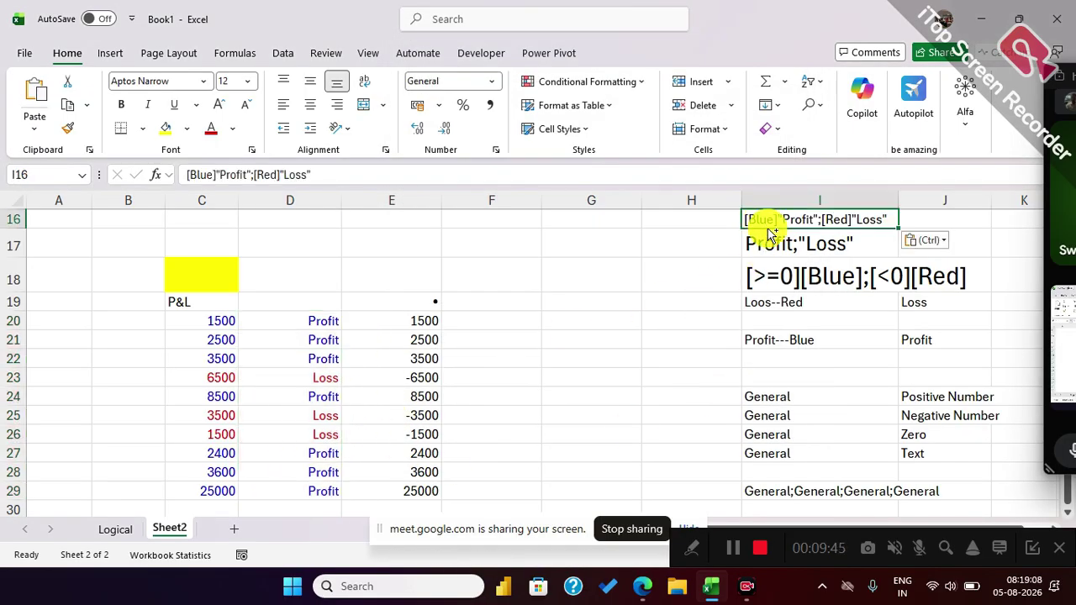
click(124, 108)
click(218, 105)
click(219, 105)
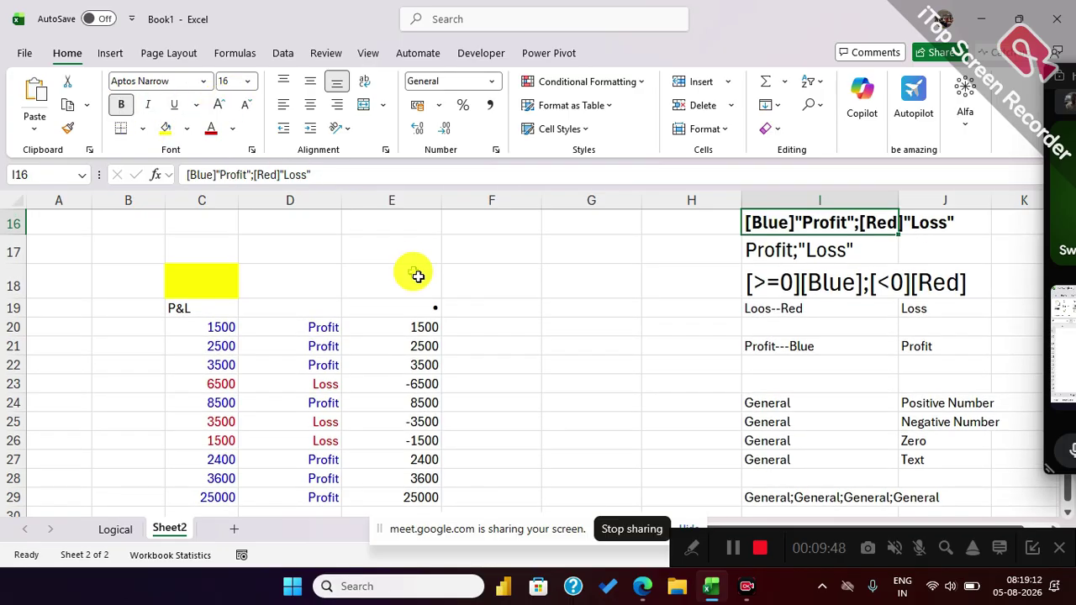
Clear the stray bullet from cell E19 above the unformatted numbers.
click(492, 344)
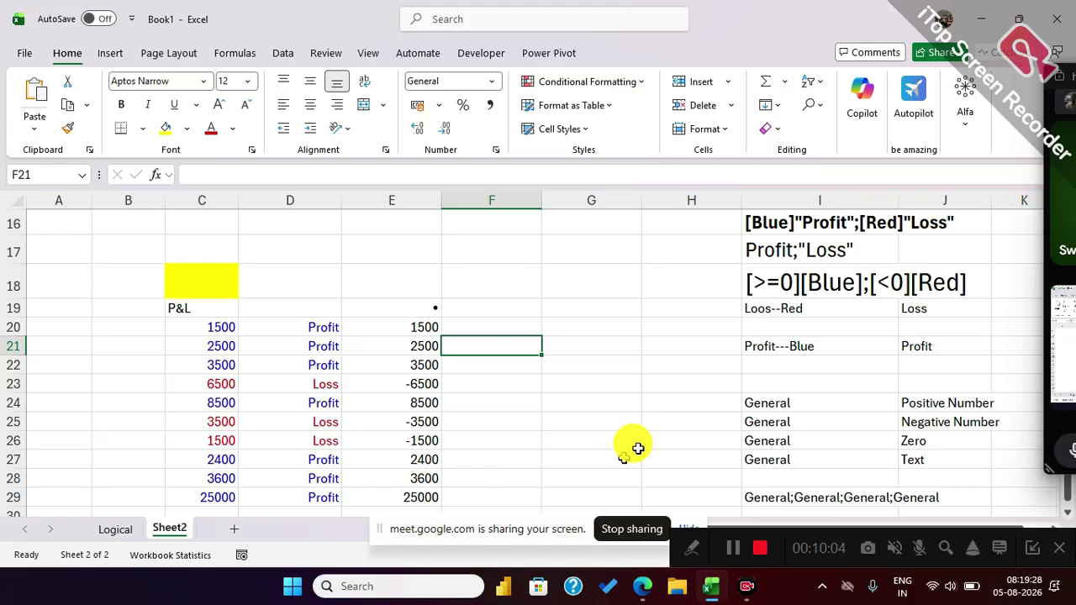
click(422, 308)
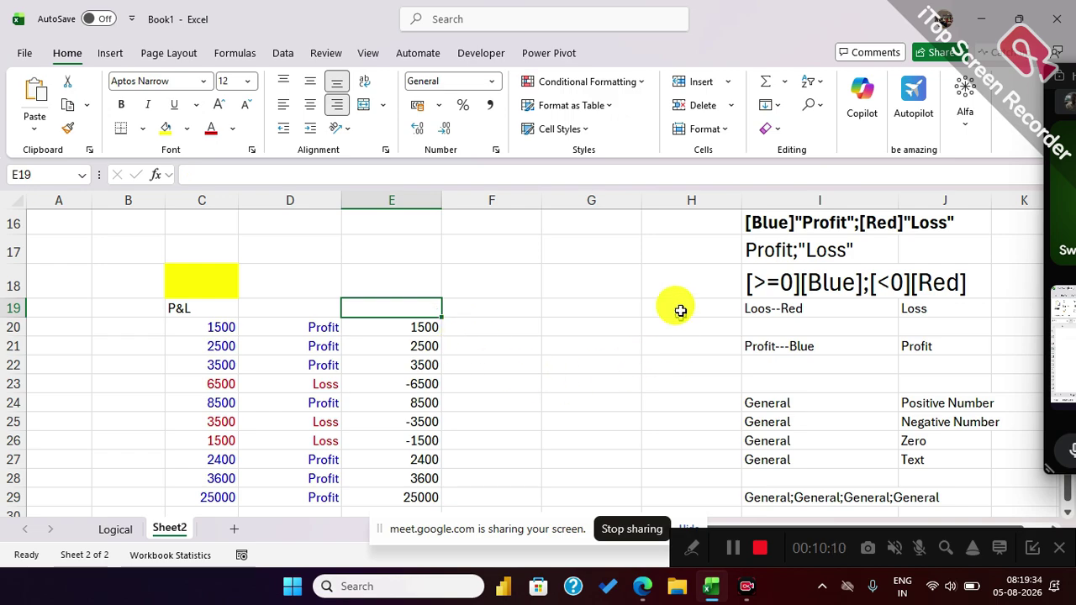
click(600, 281)
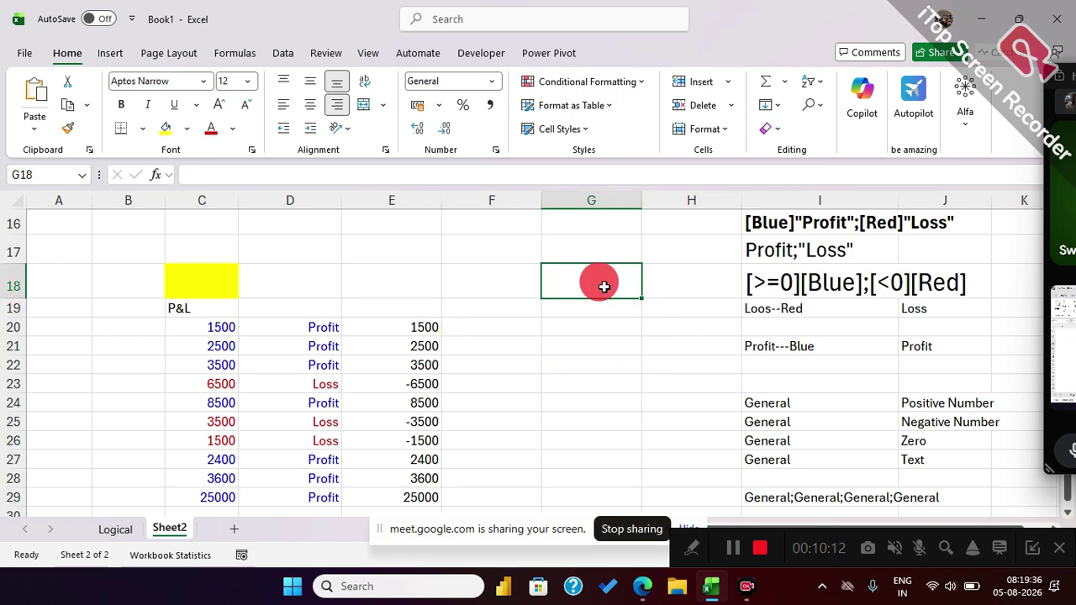
drag(591, 327, 595, 445)
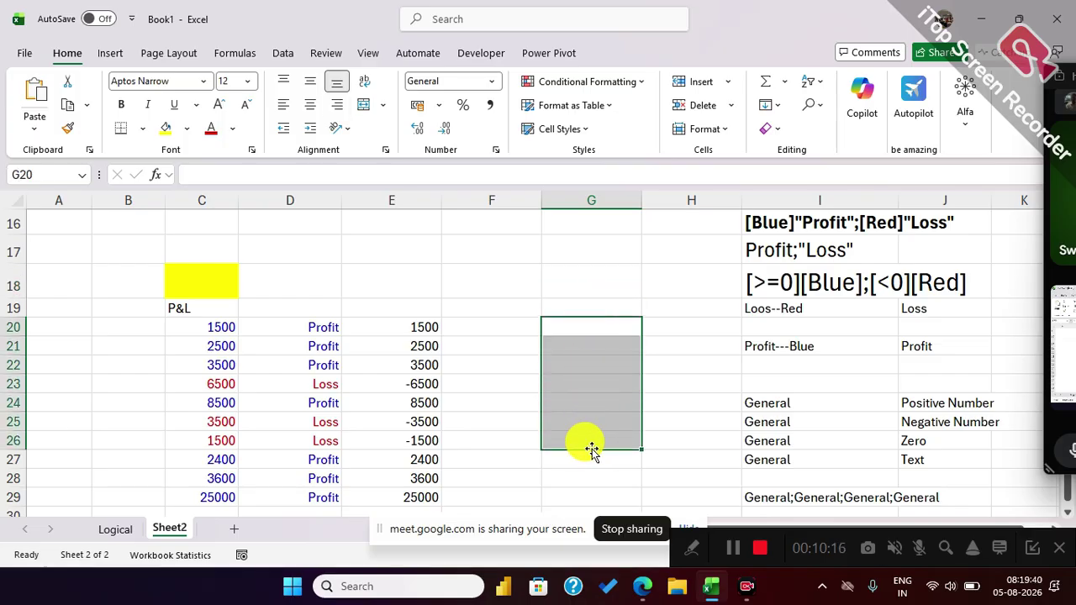
drag(765, 223, 761, 290)
Enter the shortcut note "Windows and dot" in L18, beside the format code notes.
click(674, 290)
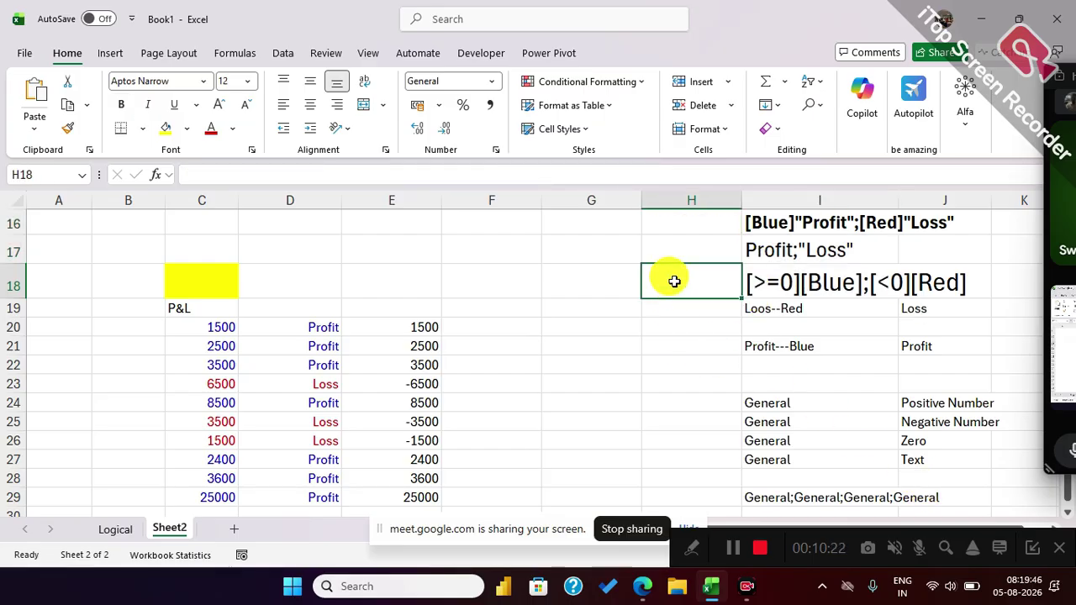
key(Right)
key(Right)
key(Right)
key(Right)
key(Right)
key(Right)
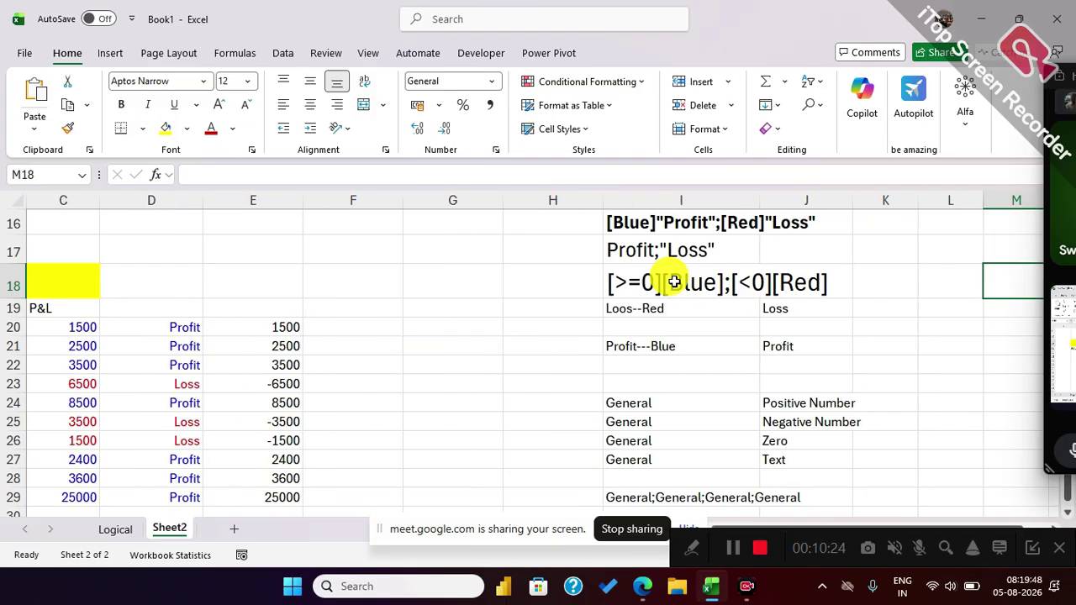
key(Left)
key(Left)
key(Up)
key(Down)
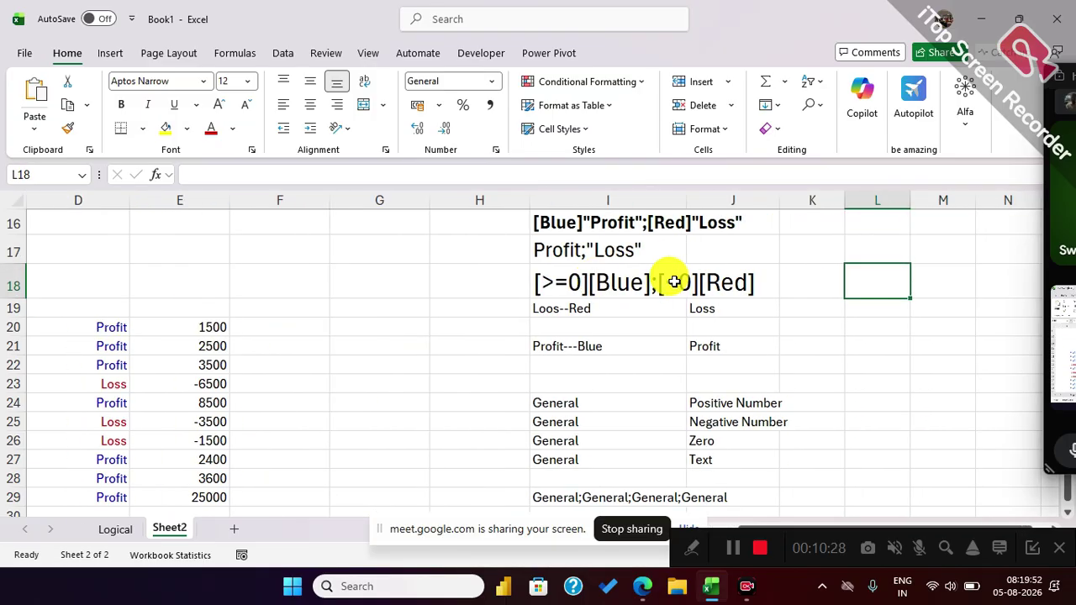
text(W)
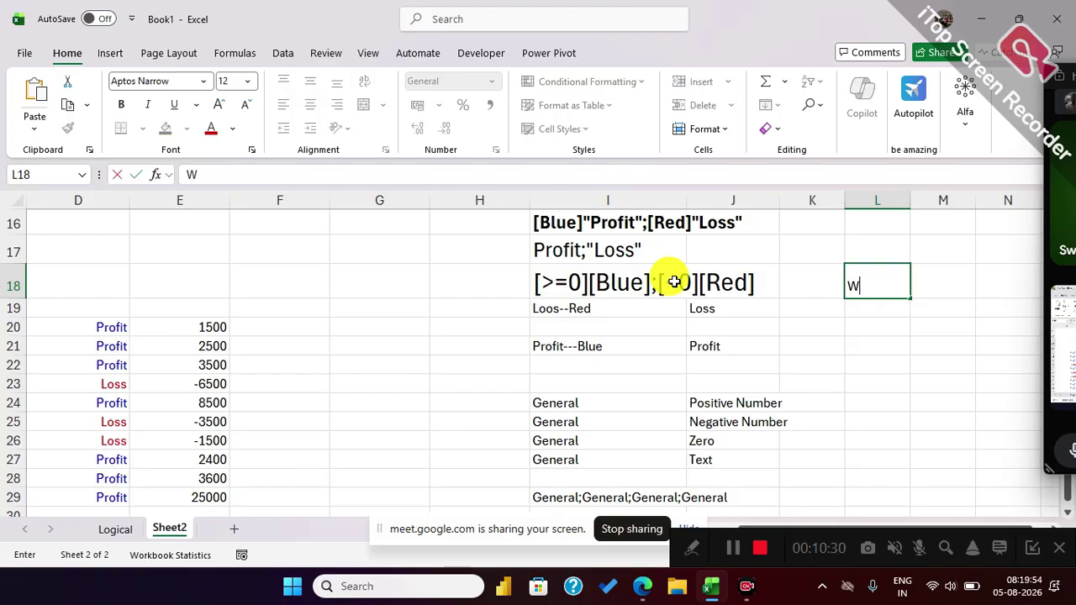
text(indows and dot)
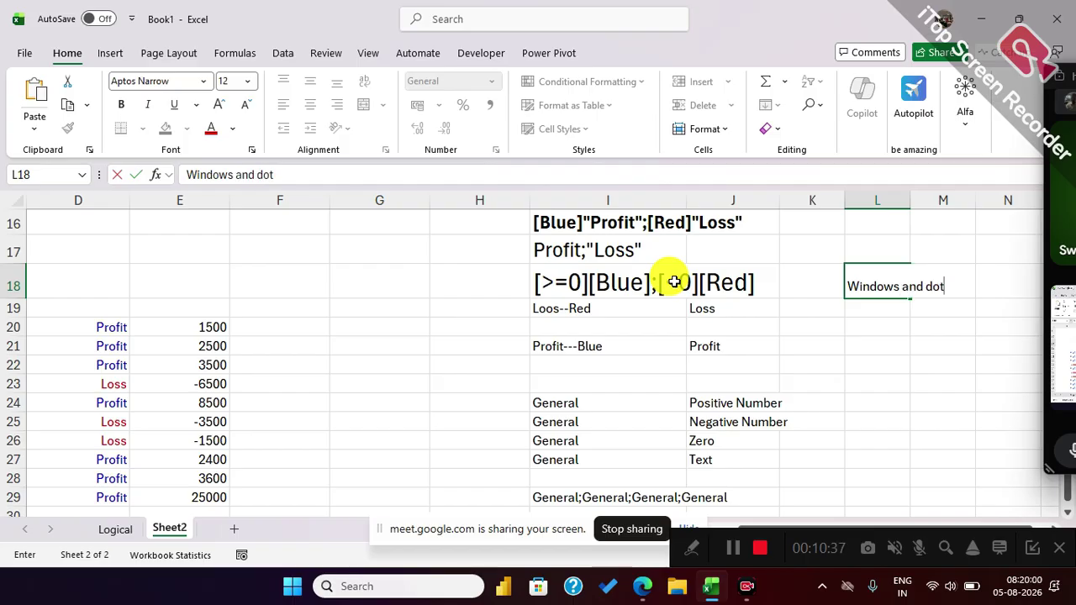
key(Return)
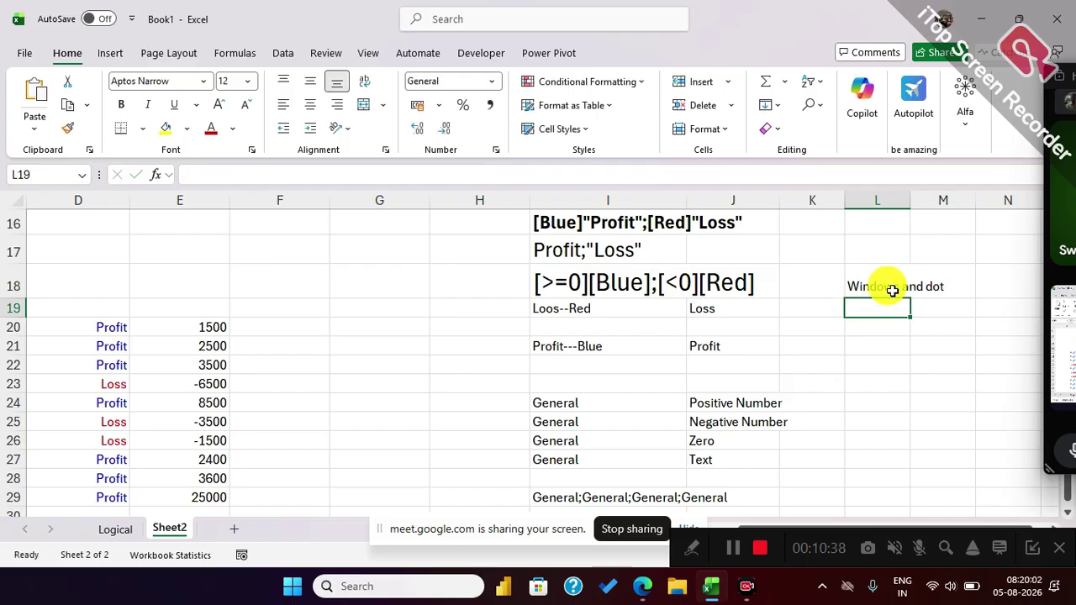
Insert a check mark and a cross emoji into L20 with the emoji picker, and close the picker.
click(869, 323)
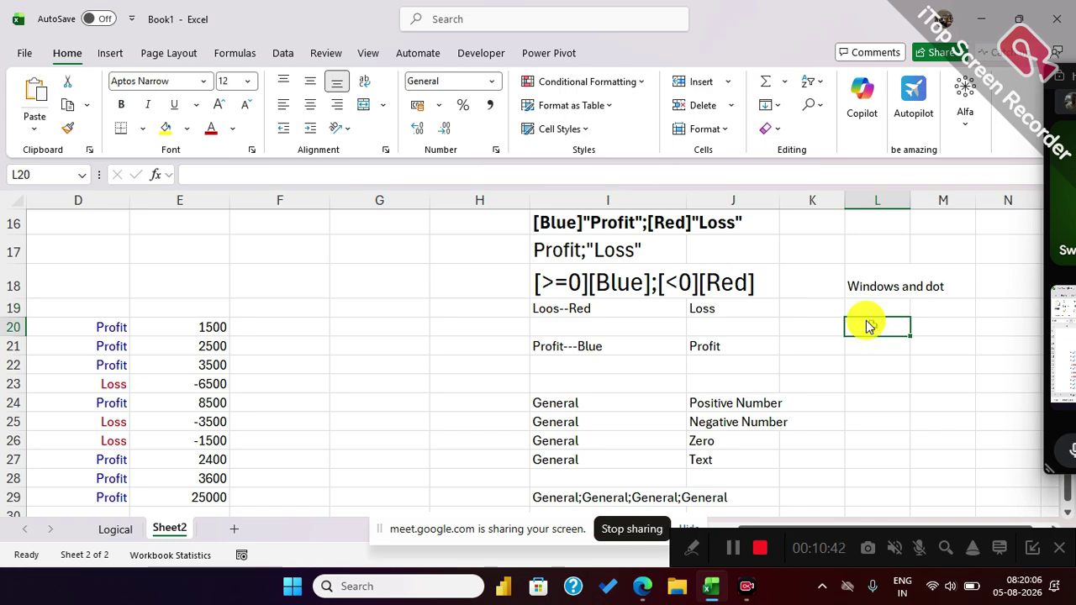
key(super+period)
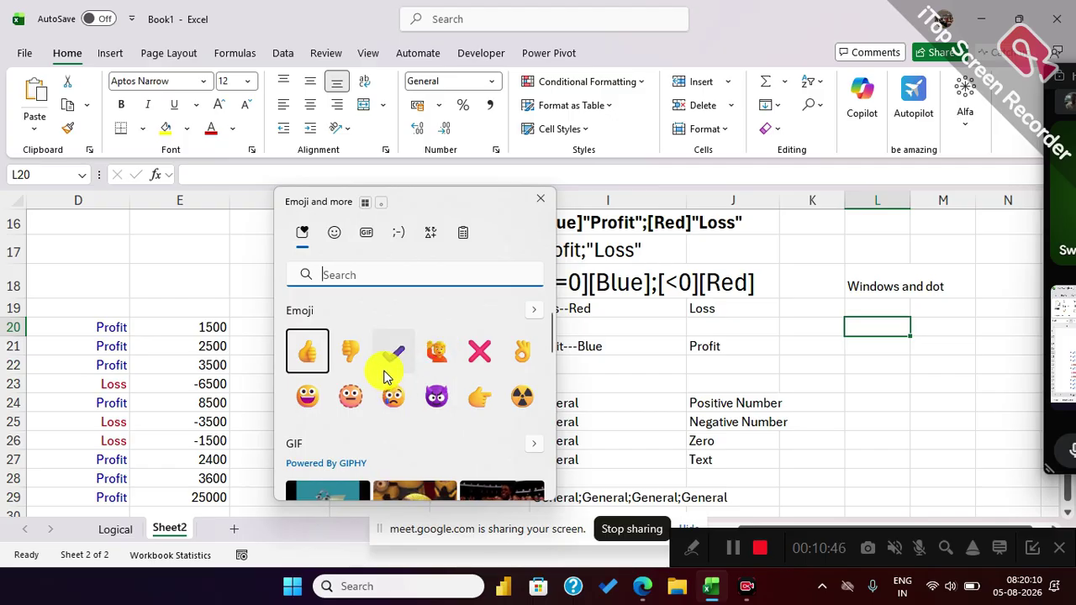
scroll(483, 397, down, 3)
scroll(485, 411, down, 2)
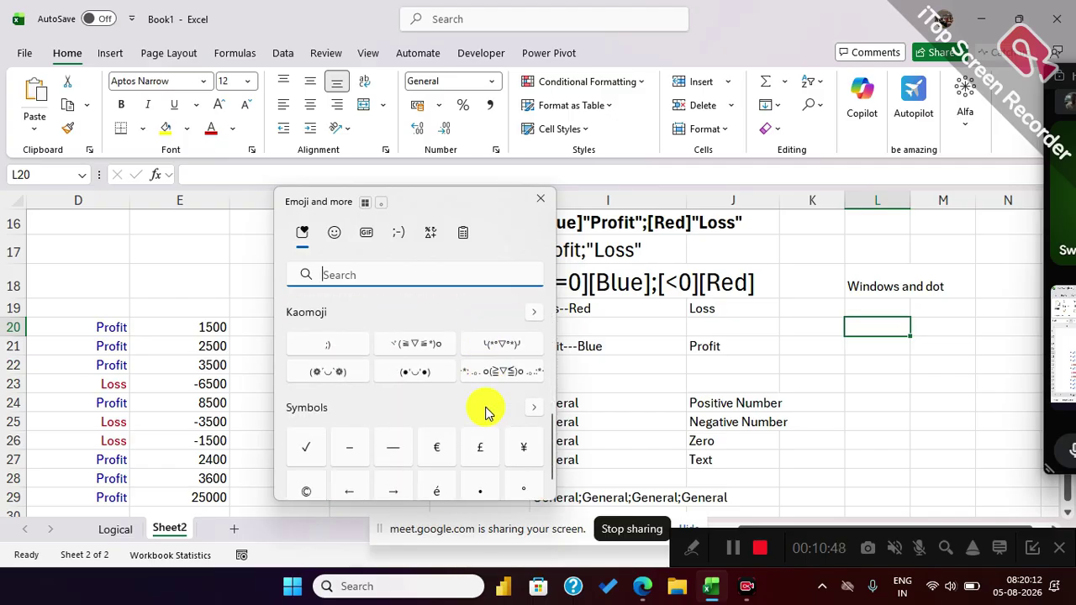
scroll(485, 411, up, 2)
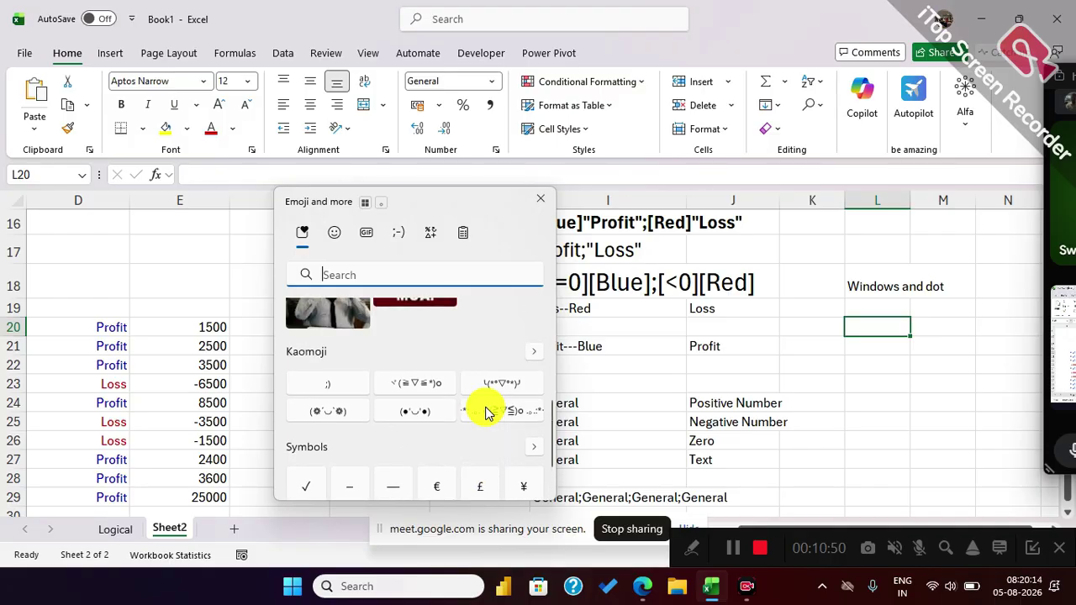
scroll(485, 411, up, 3)
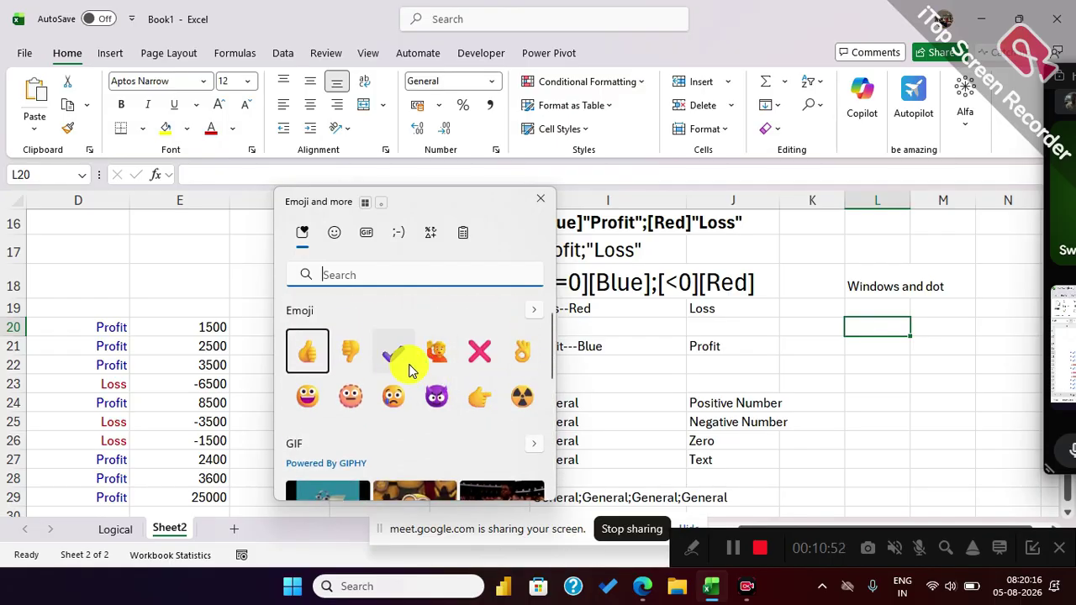
click(395, 357)
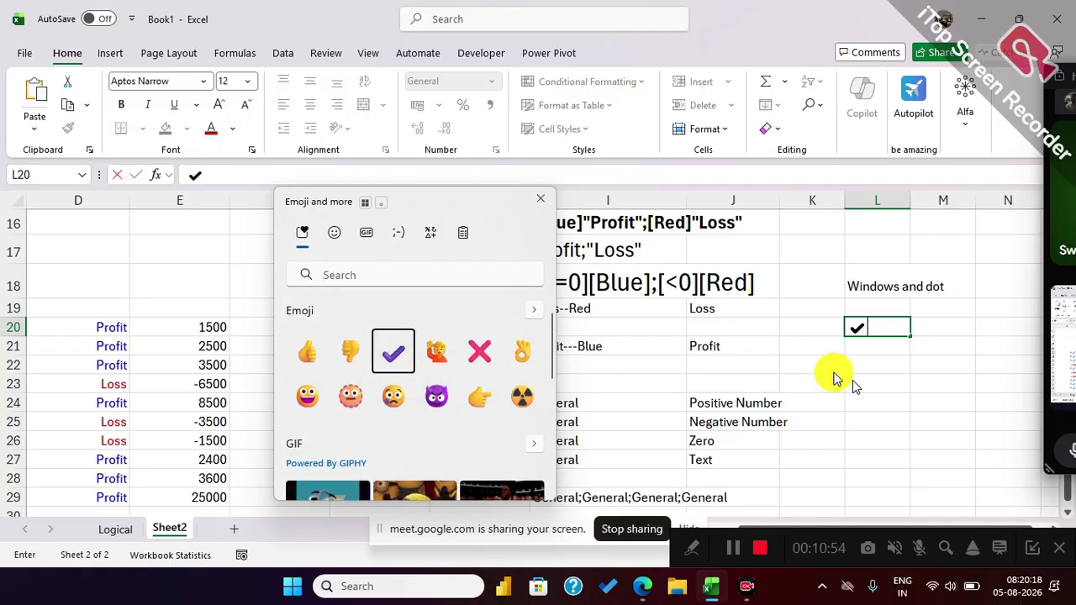
click(484, 350)
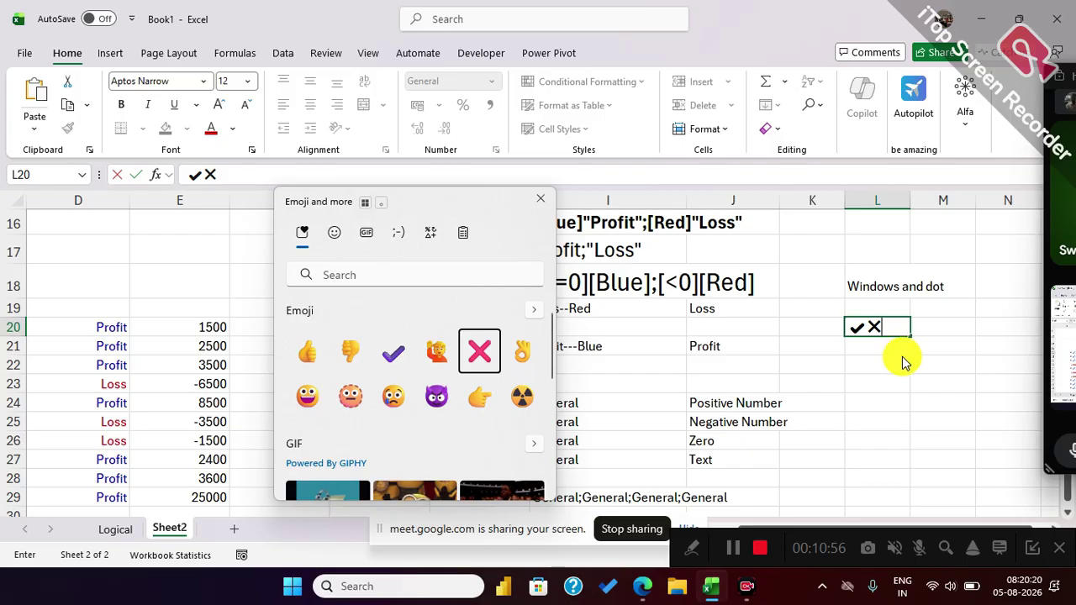
click(544, 205)
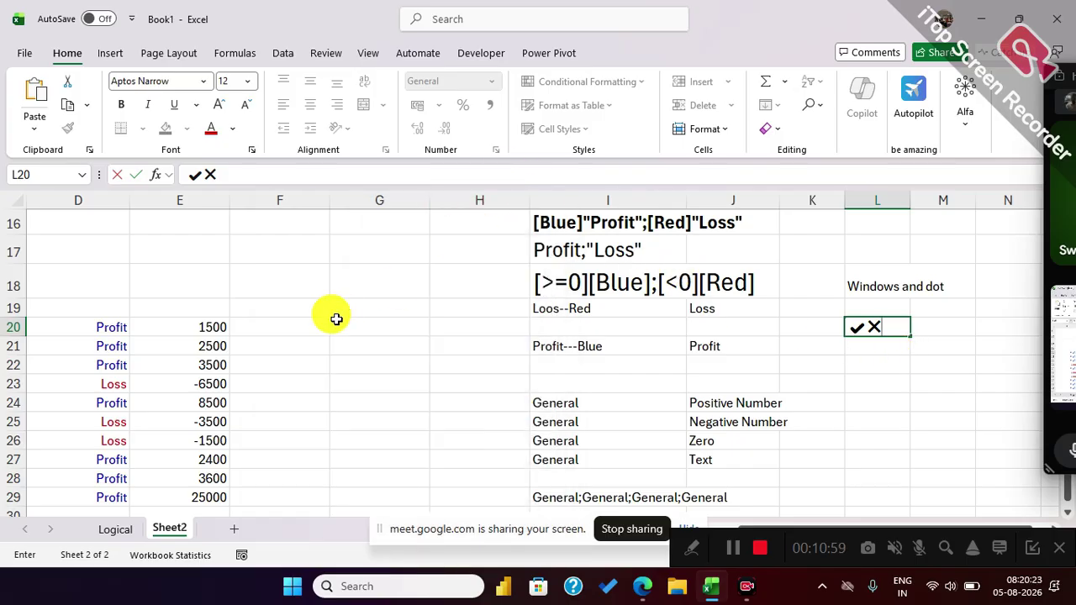
Select the unformatted numbers in E20:E29 and open the custom number format settings for them.
click(224, 330)
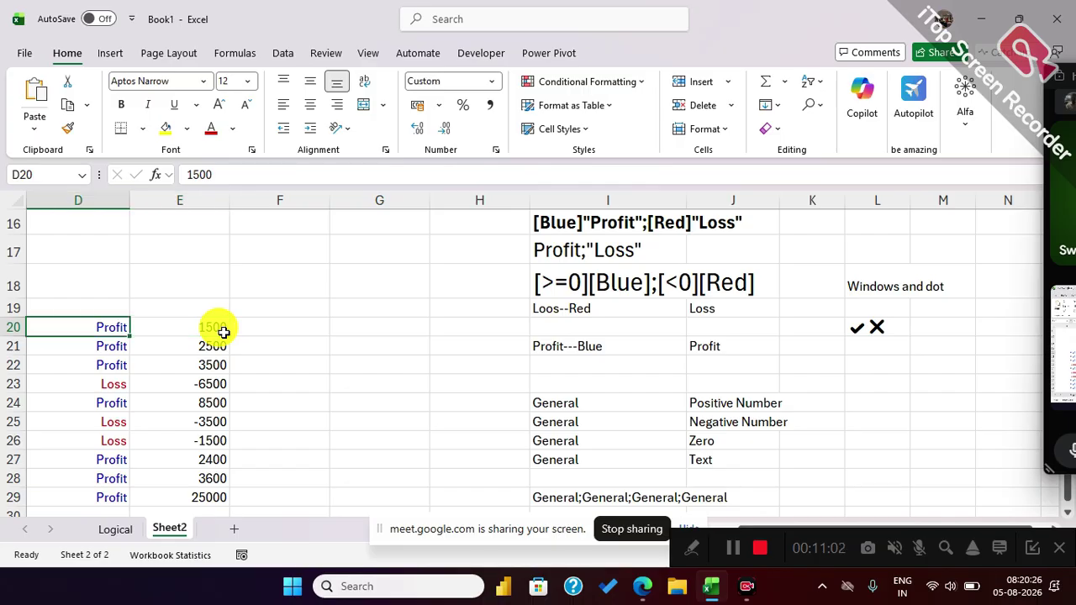
key(Left)
key(Left)
key(Left)
key(Right)
key(Right)
key(Right)
key(ctrl+shift+Down)
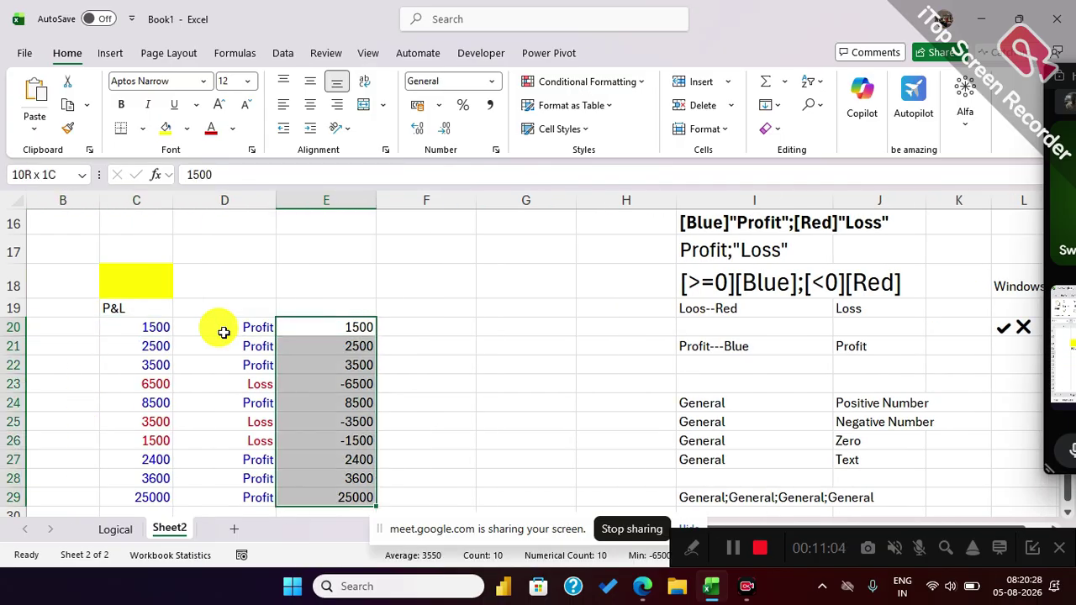
key(ctrl+1)
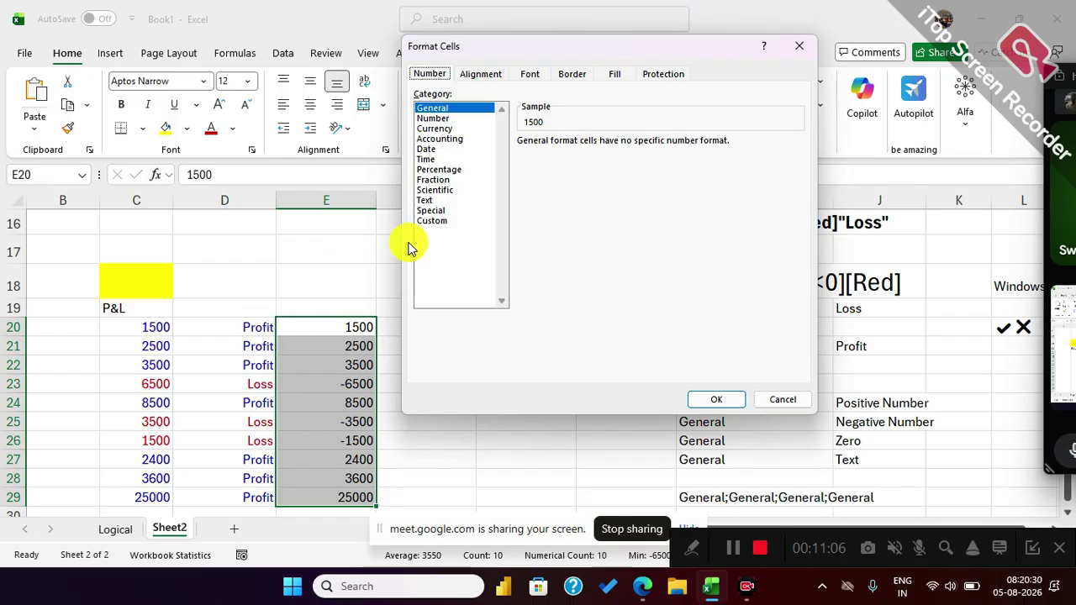
click(432, 221)
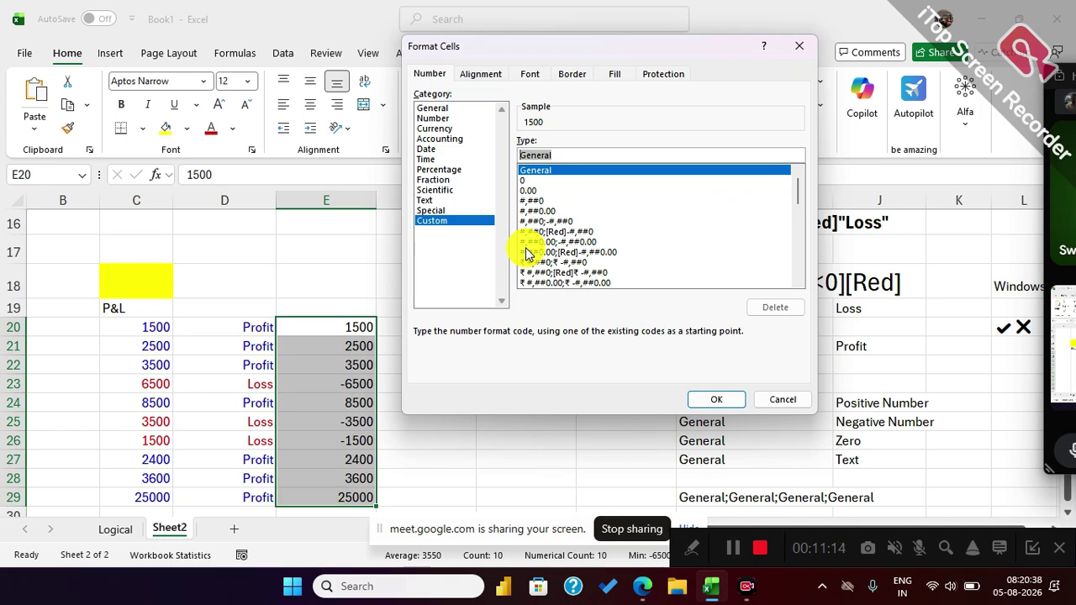
Enter a check mark emoji in double quotes as the positive-number section of the custom format code.
text(")
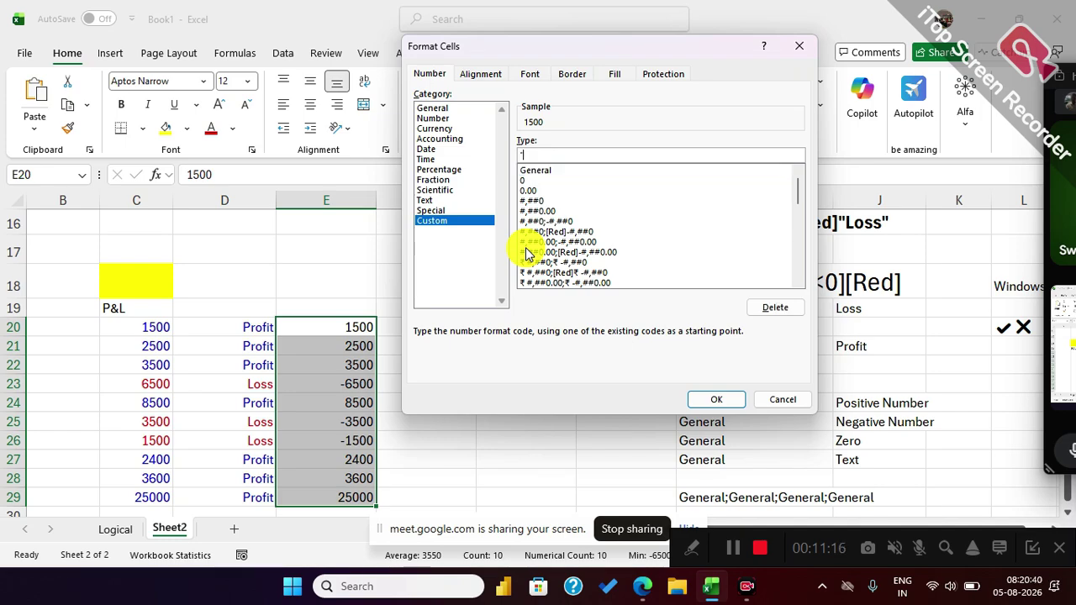
text(")
key(super+period)
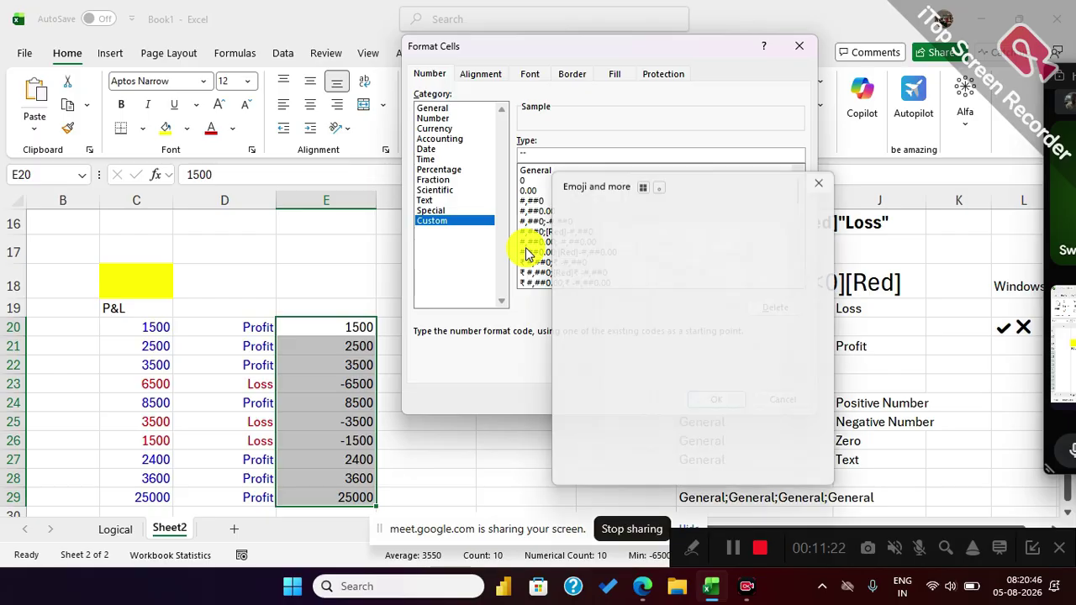
click(629, 330)
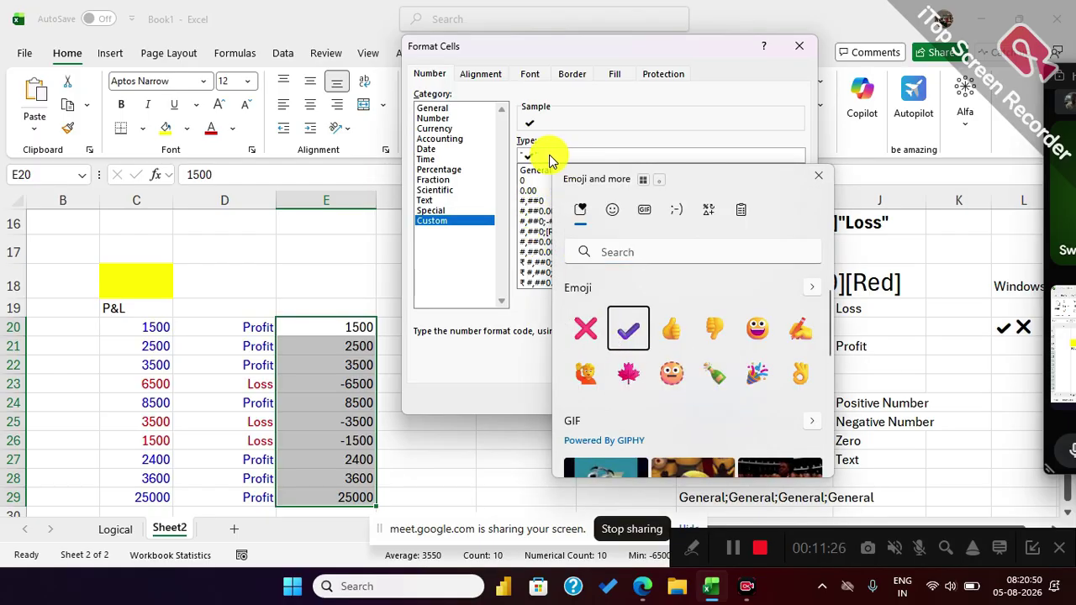
click(818, 179)
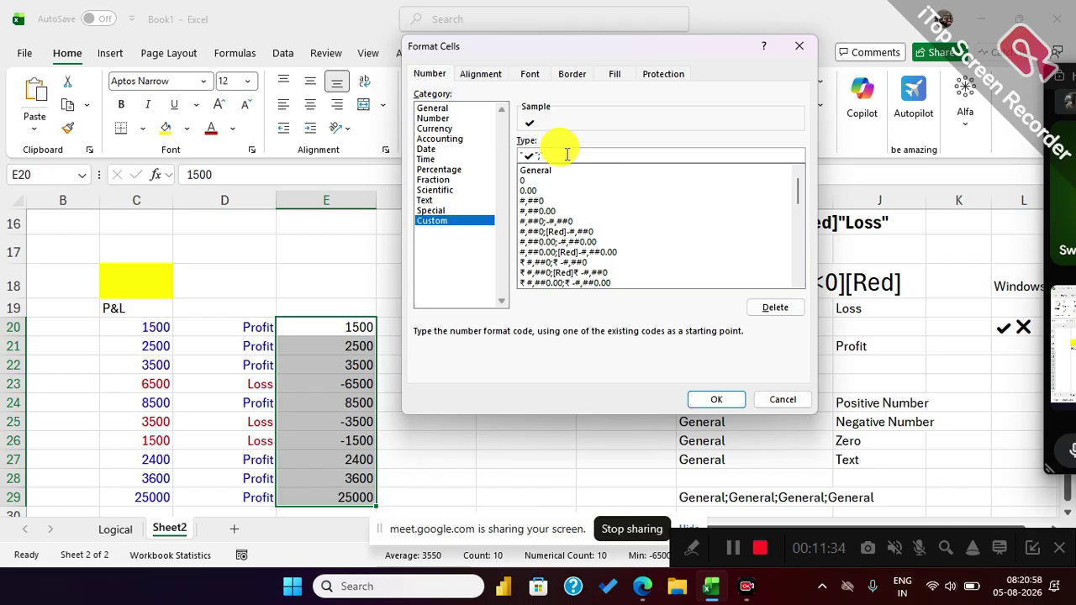
Add a quoted cross emoji as the negative section, copy the code "✔";"✖" and apply the format to E20:E29.
key(super+period)
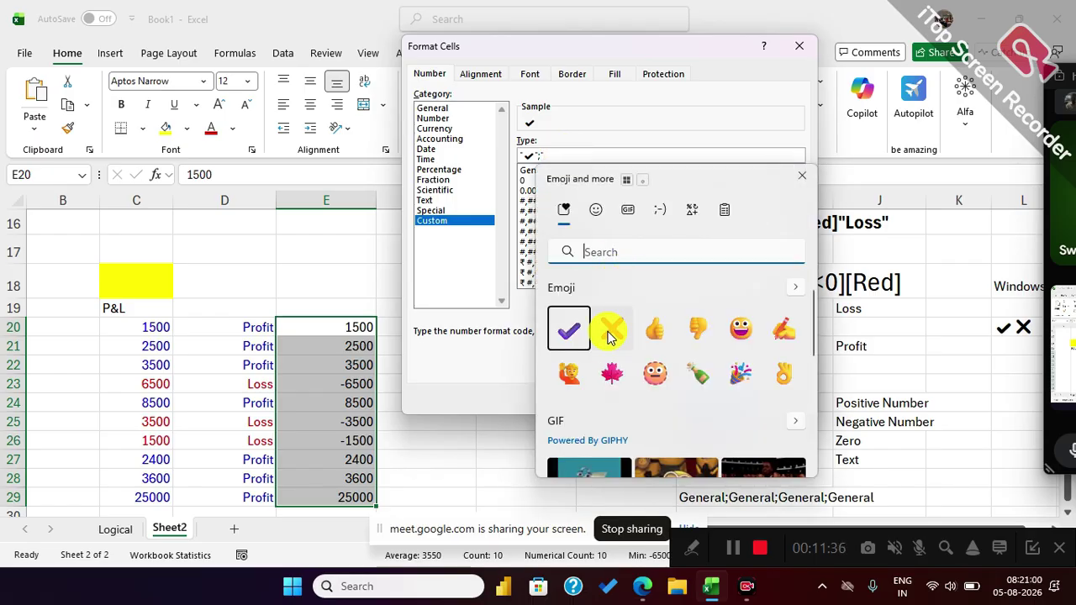
click(611, 331)
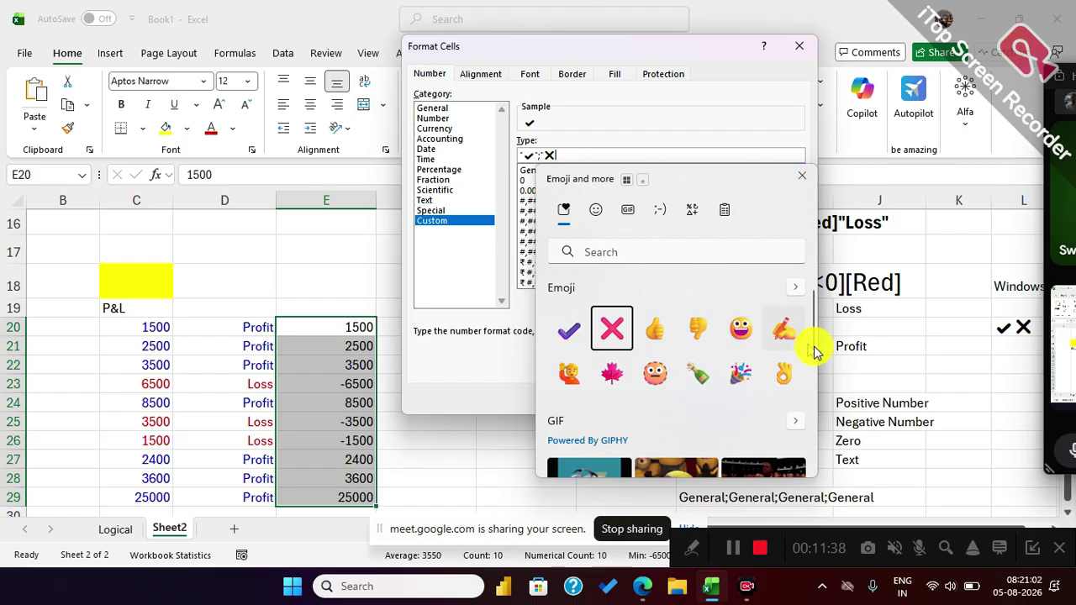
click(801, 175)
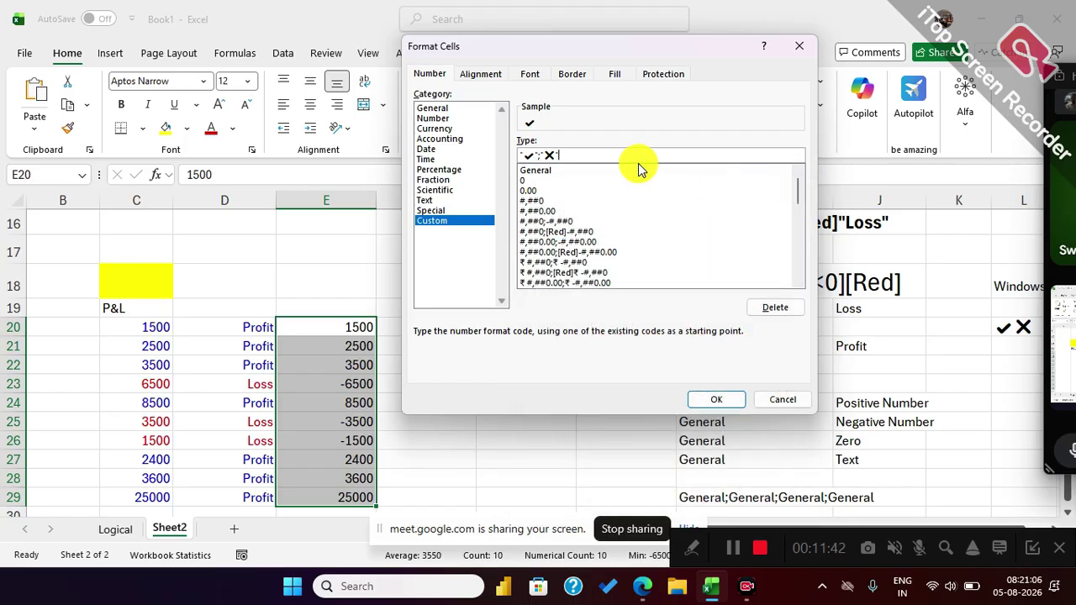
drag(598, 154, 291, 130)
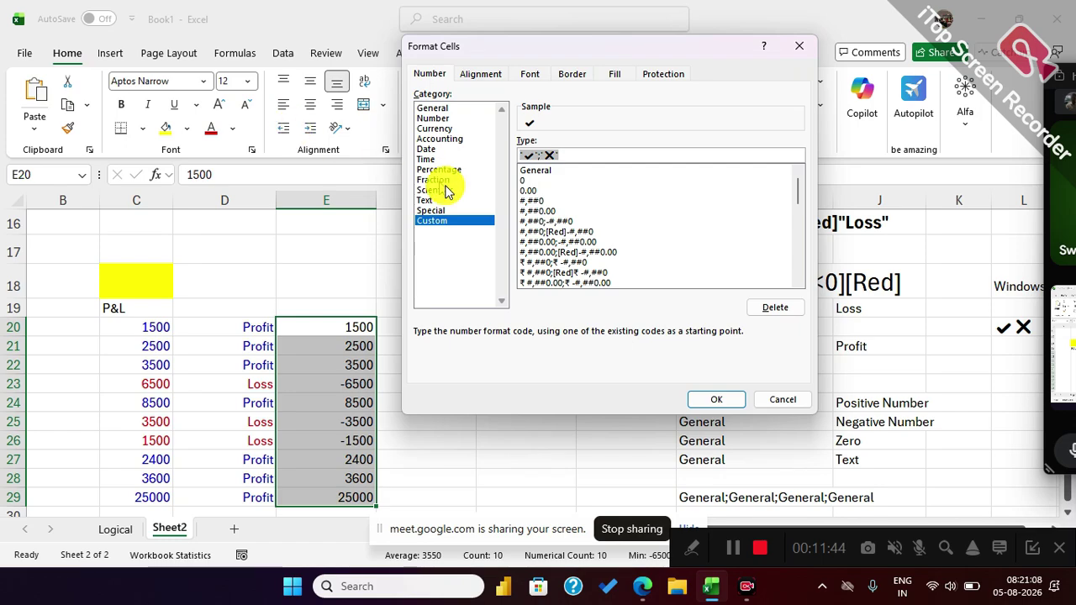
click(713, 400)
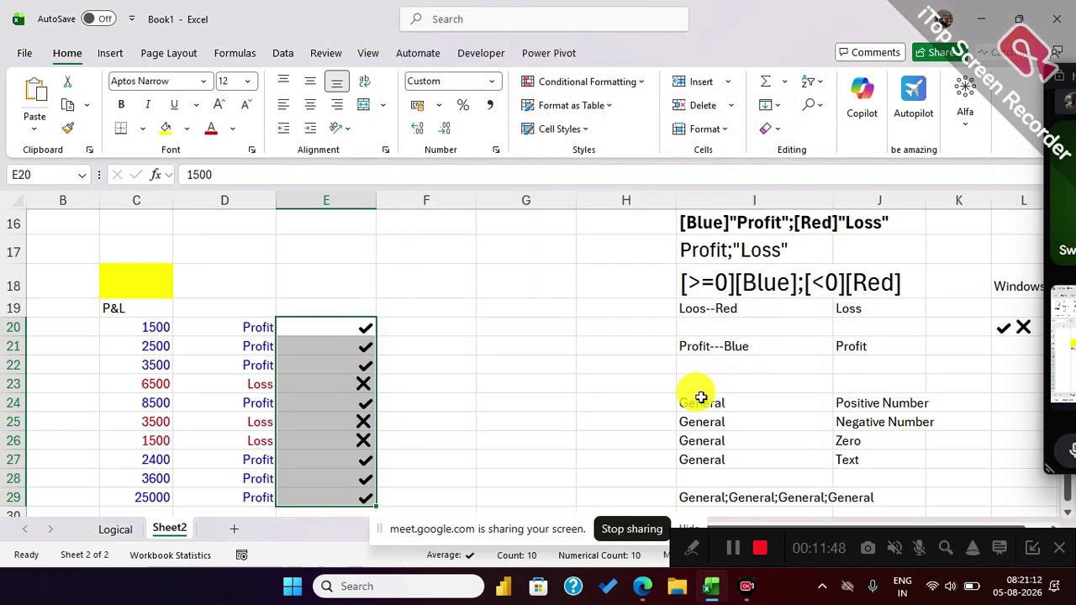
Paste the copied emoji format code into I31 below the format notes and enlarge it to font size 20.
scroll(706, 397, up, 3)
scroll(702, 393, down, 2)
scroll(703, 394, down, 3)
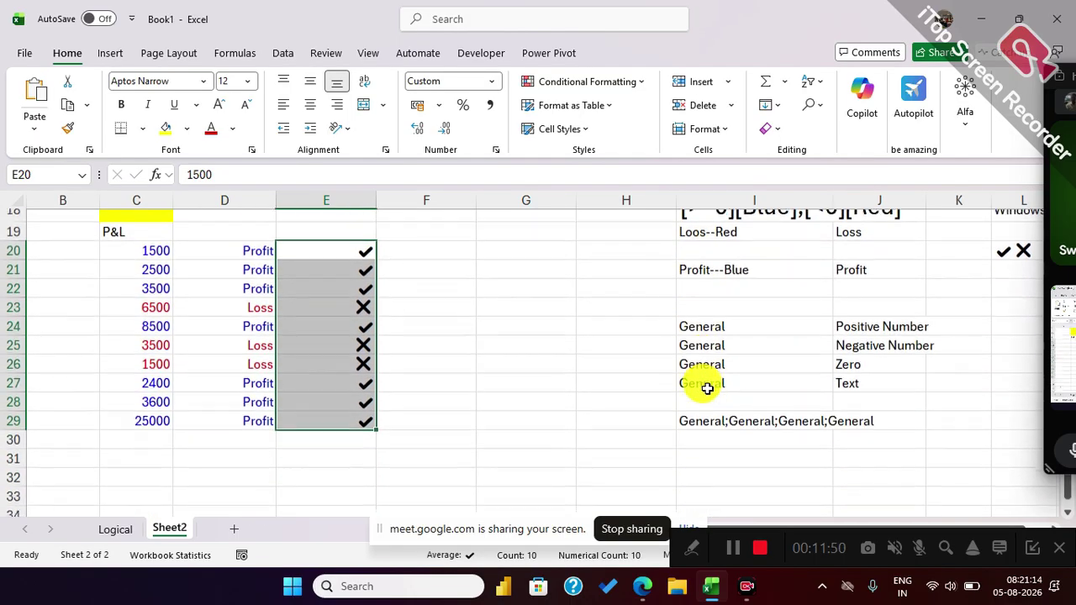
click(707, 362)
text(✔;"✖")
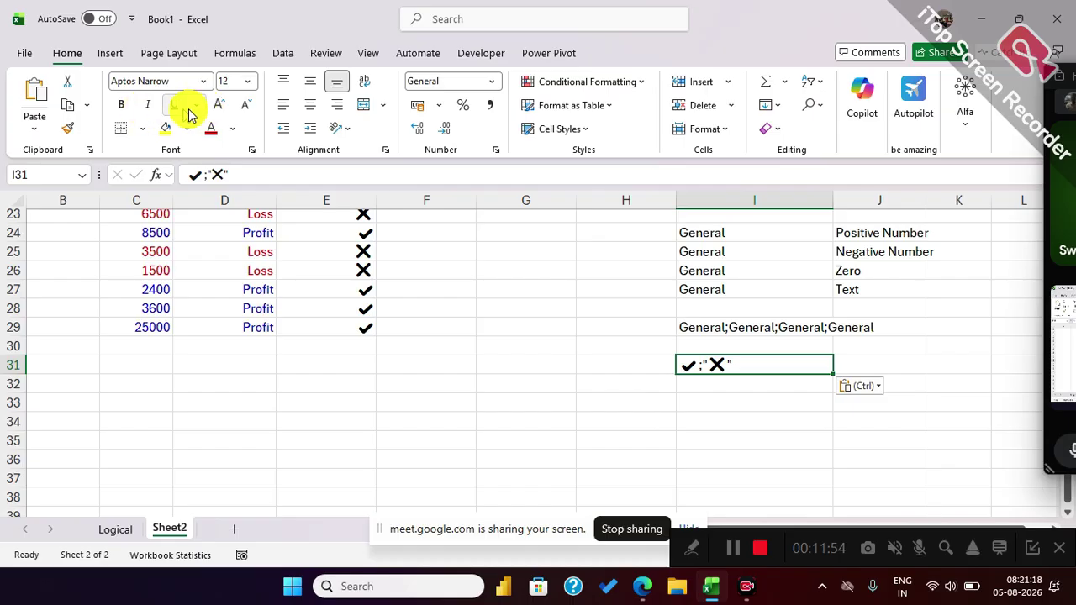
click(219, 104)
click(218, 104)
click(219, 105)
click(219, 104)
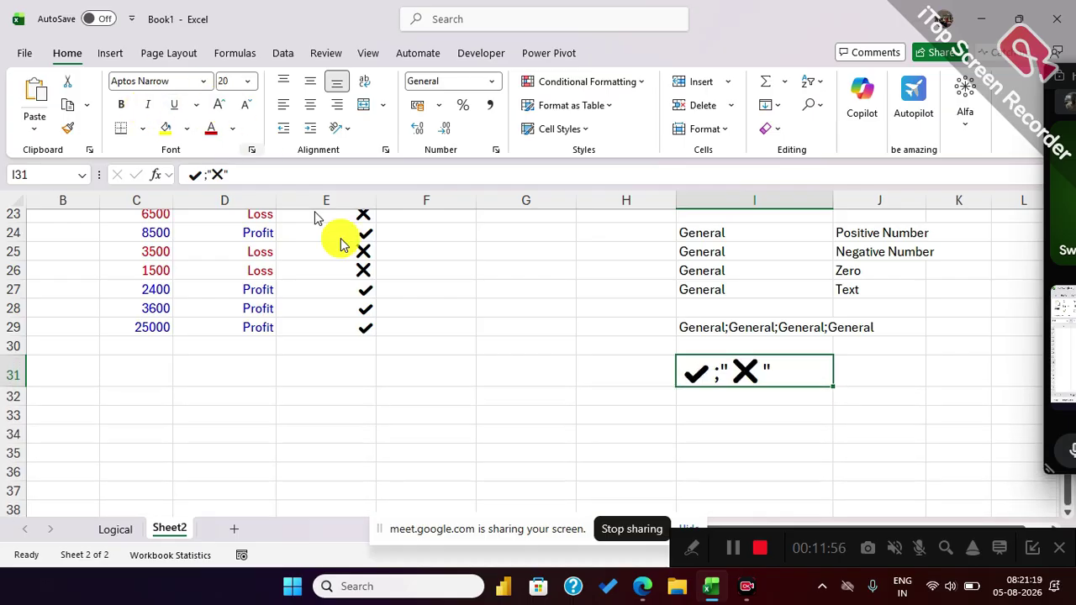
Add the missing double quotes around the check mark in I31 so the note reads "✔";"✖".
click(685, 370)
double_click(685, 369)
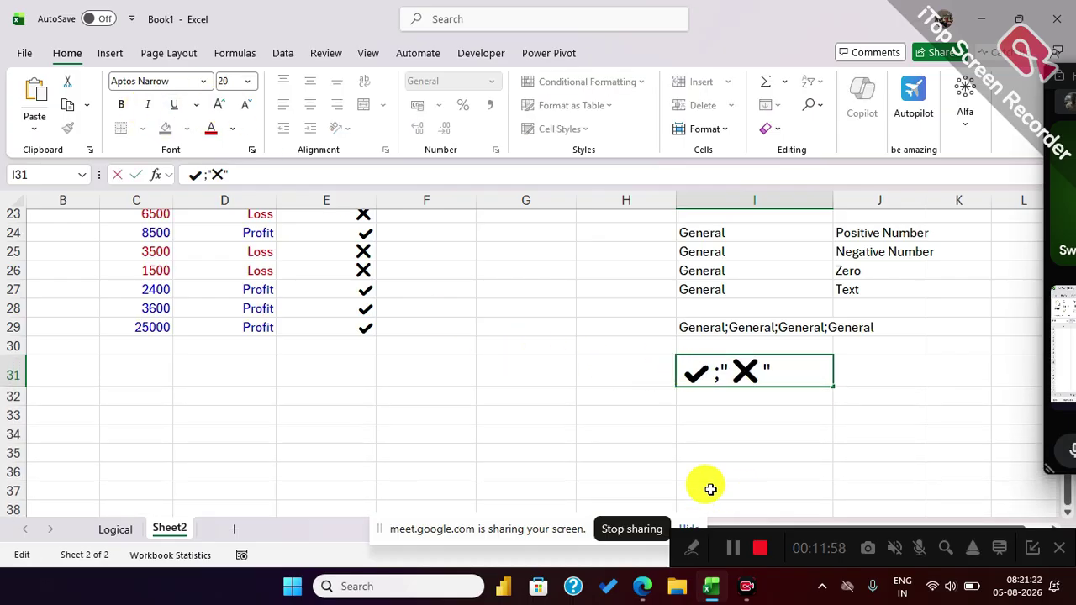
text(")
click(714, 365)
text(")
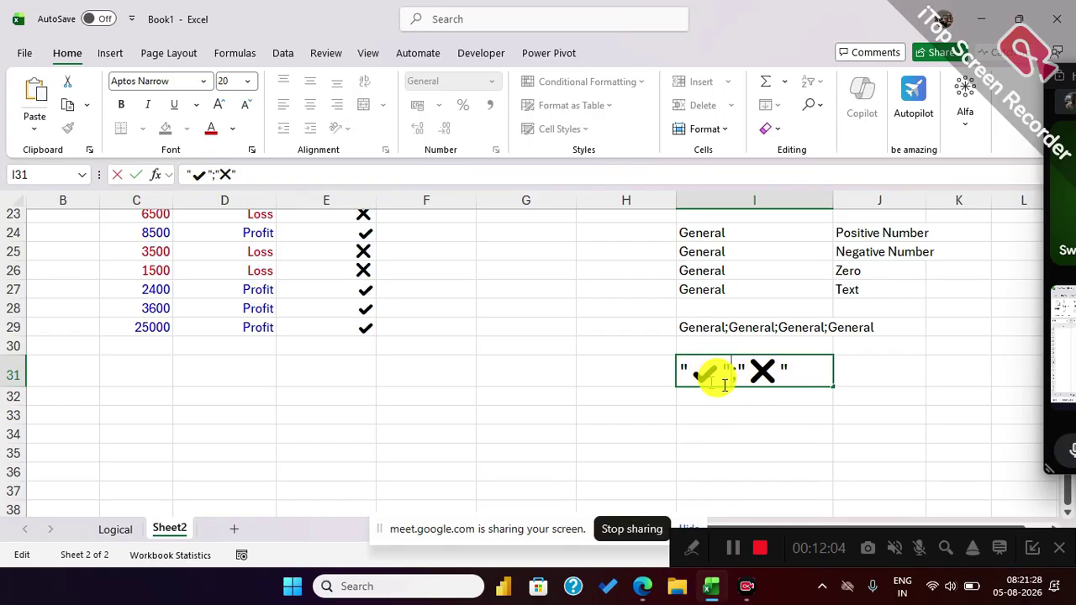
click(712, 414)
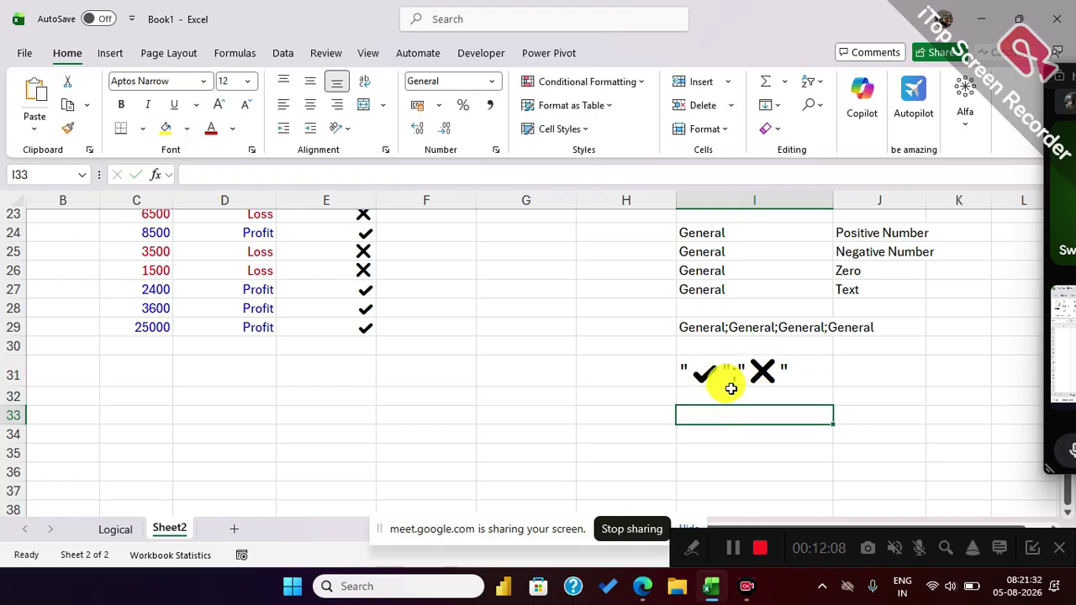
Change the custom format of E20:E29 to [Blue]"✔";[Red]"✖", copying the code before applying it.
scroll(541, 420, up, 2)
drag(353, 270, 351, 437)
key(ctrl+1)
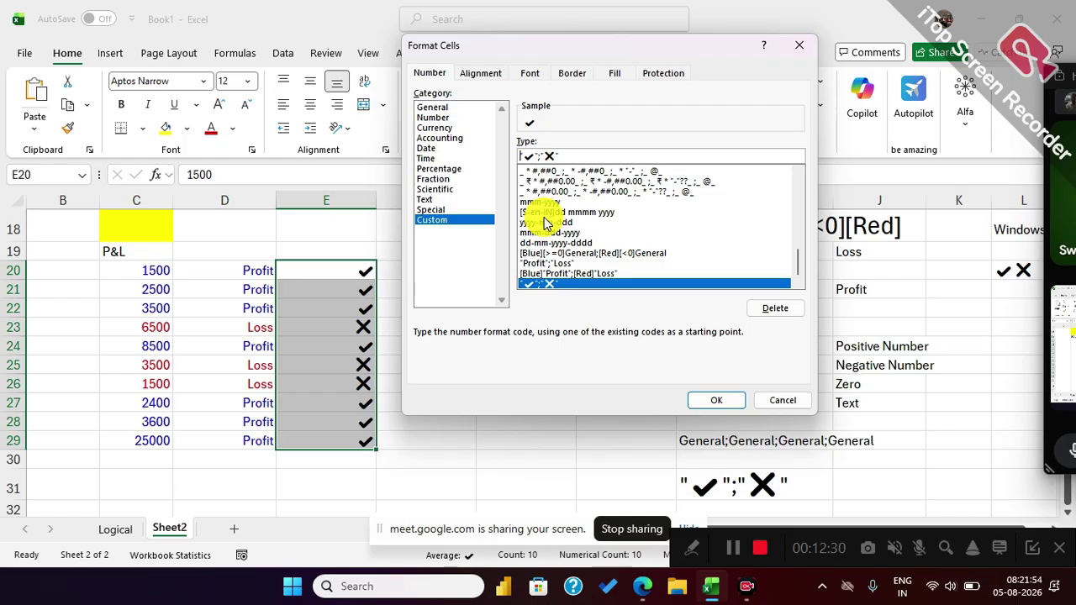
text([)
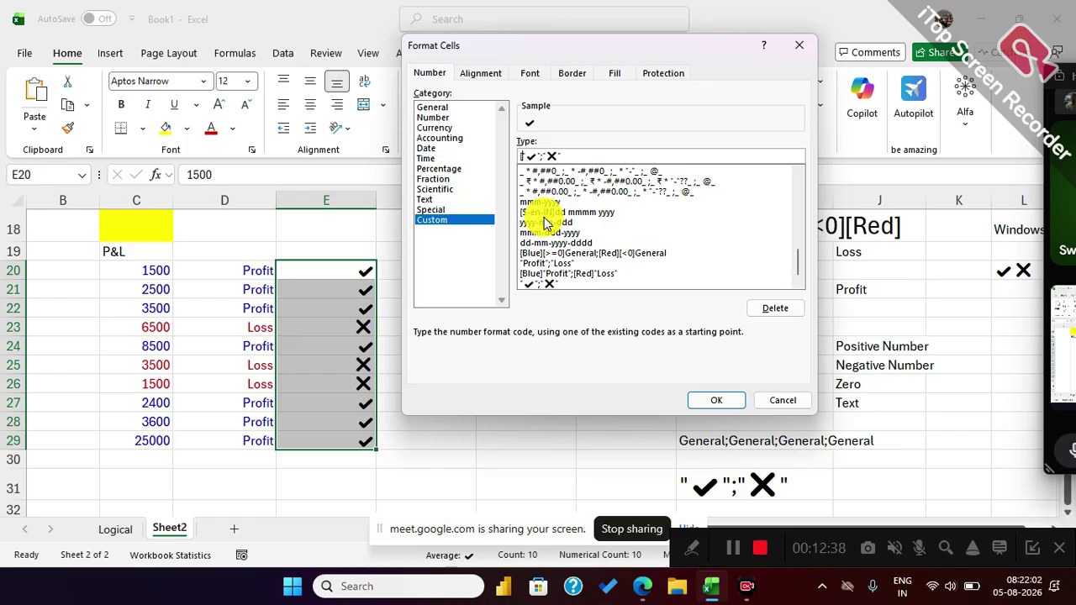
text(Blue)
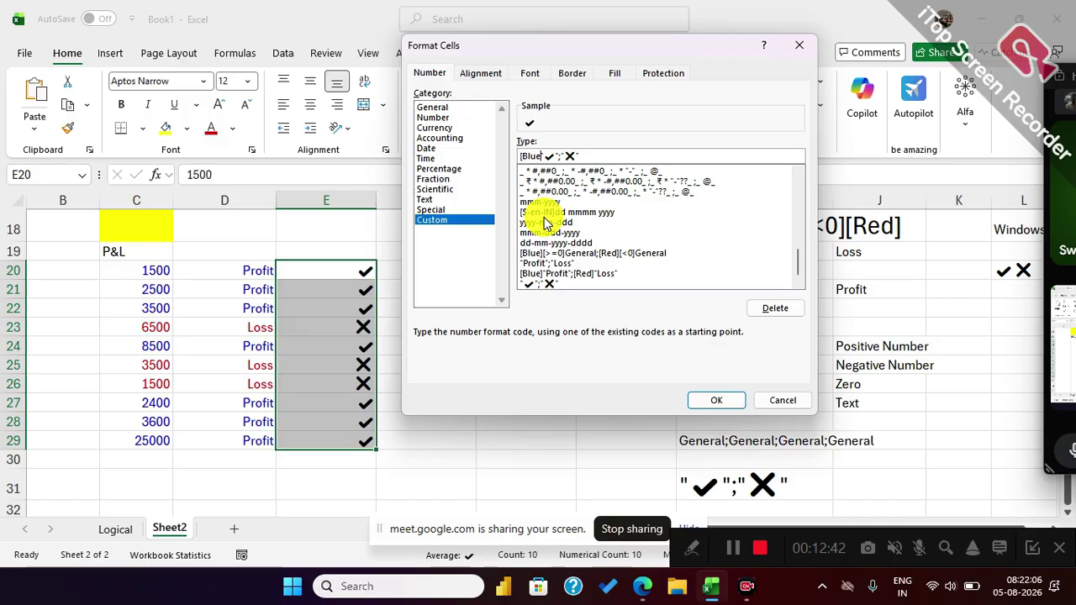
text(])
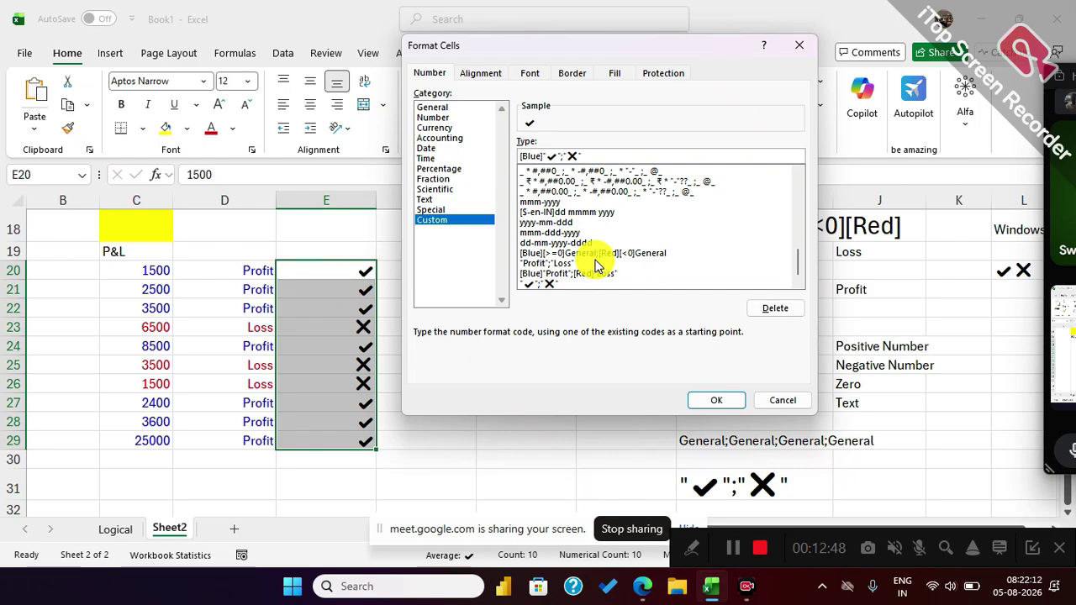
text(Red])
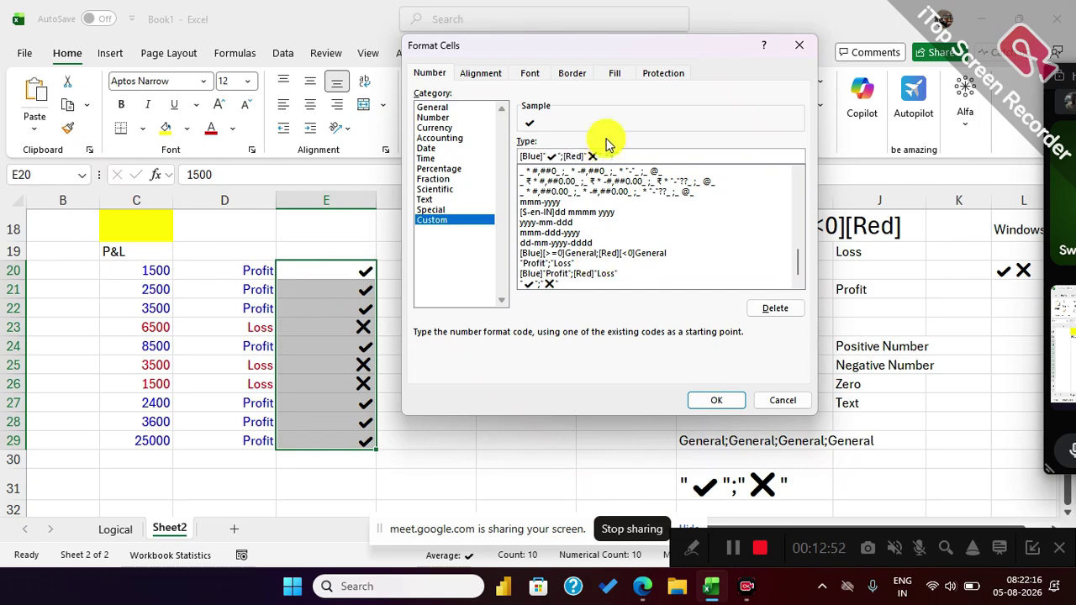
drag(610, 155, 427, 163)
key(ctrl+c)
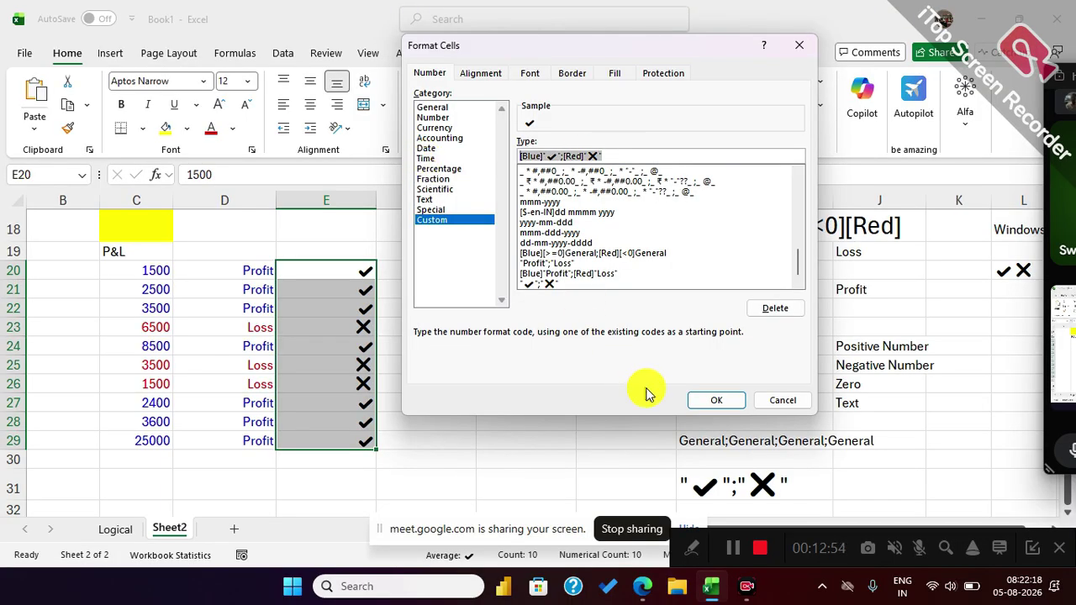
click(731, 401)
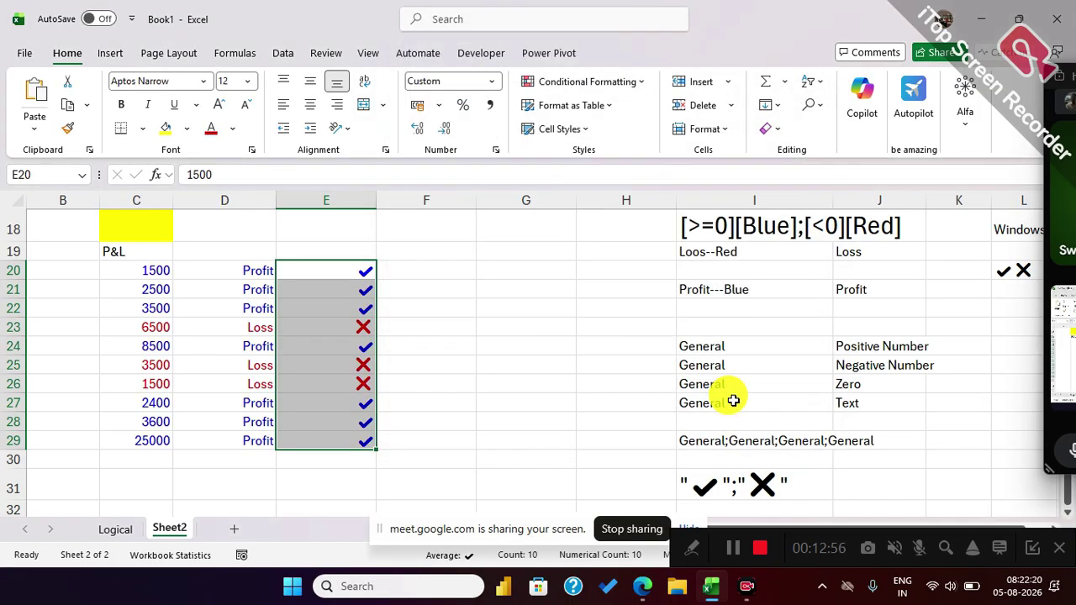
Paste the format code [Blue]"✔";[Red]"✖" into I32 and set its font size to 16.
scroll(715, 395, down, 2)
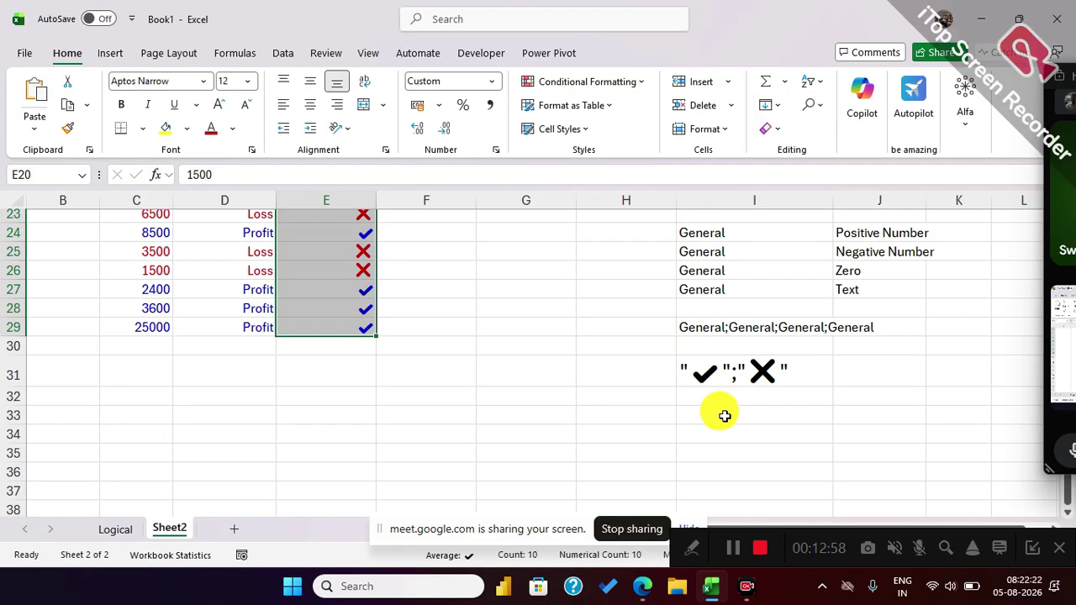
click(715, 397)
key(ctrl+v)
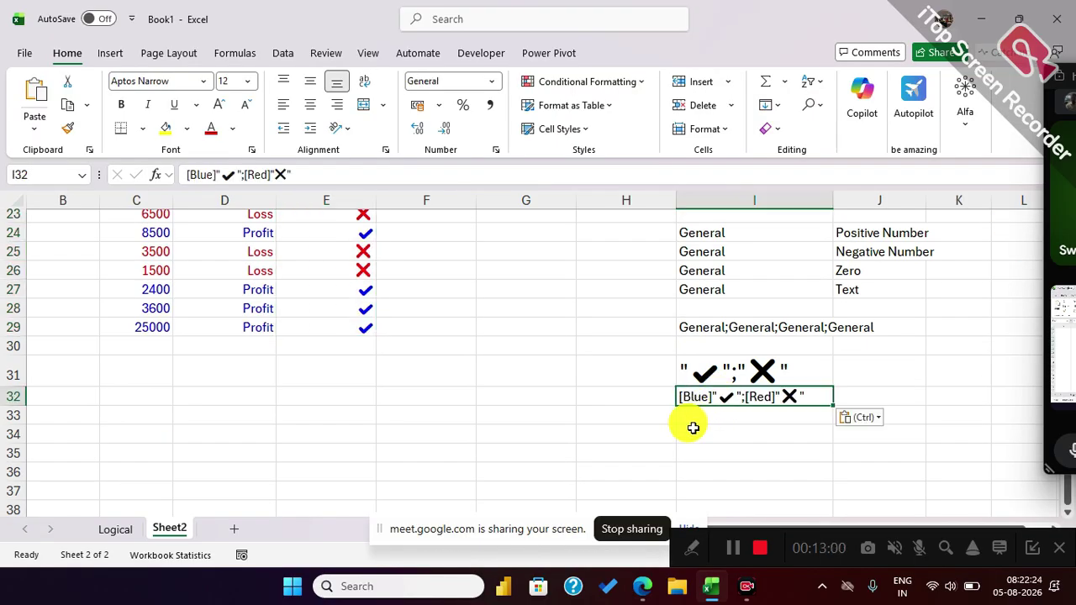
click(219, 107)
click(220, 107)
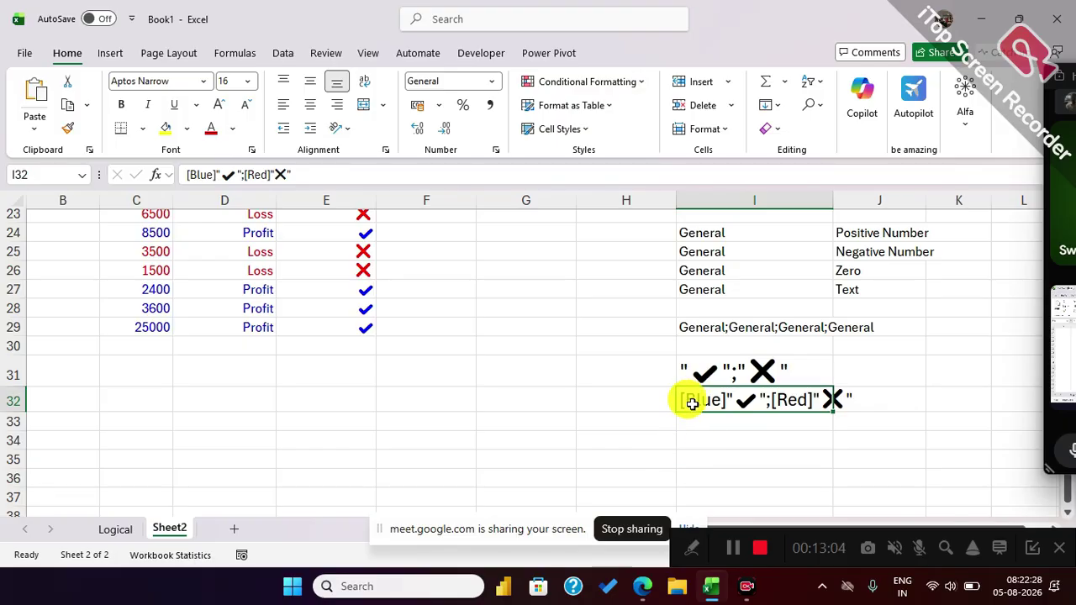
Examine the colour and emoji parts of the code in I32 and compare them with the formatted cells E20:E29.
click(186, 174)
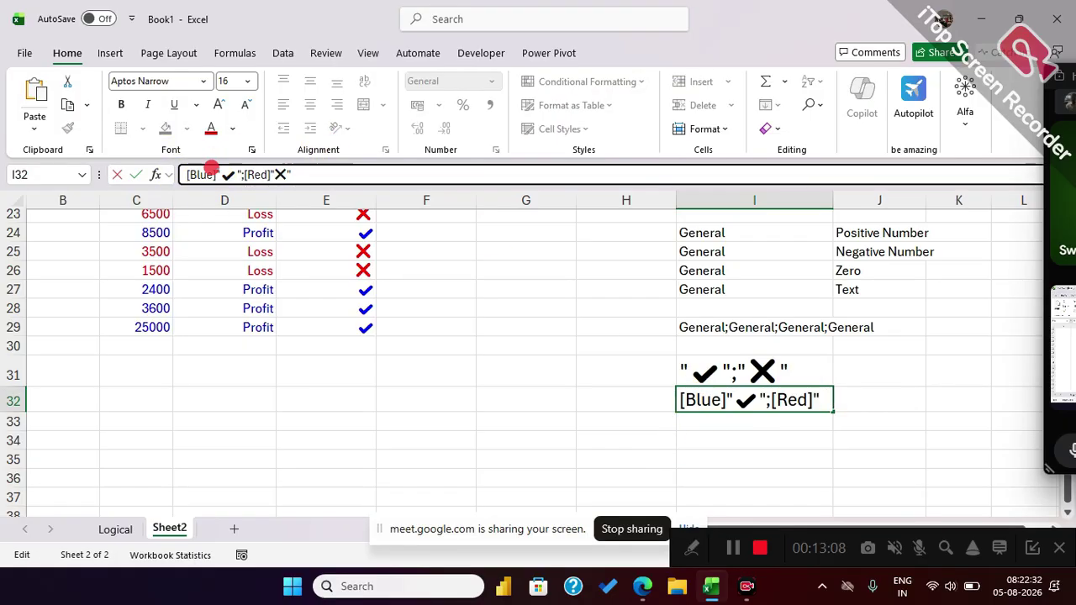
drag(218, 175, 240, 175)
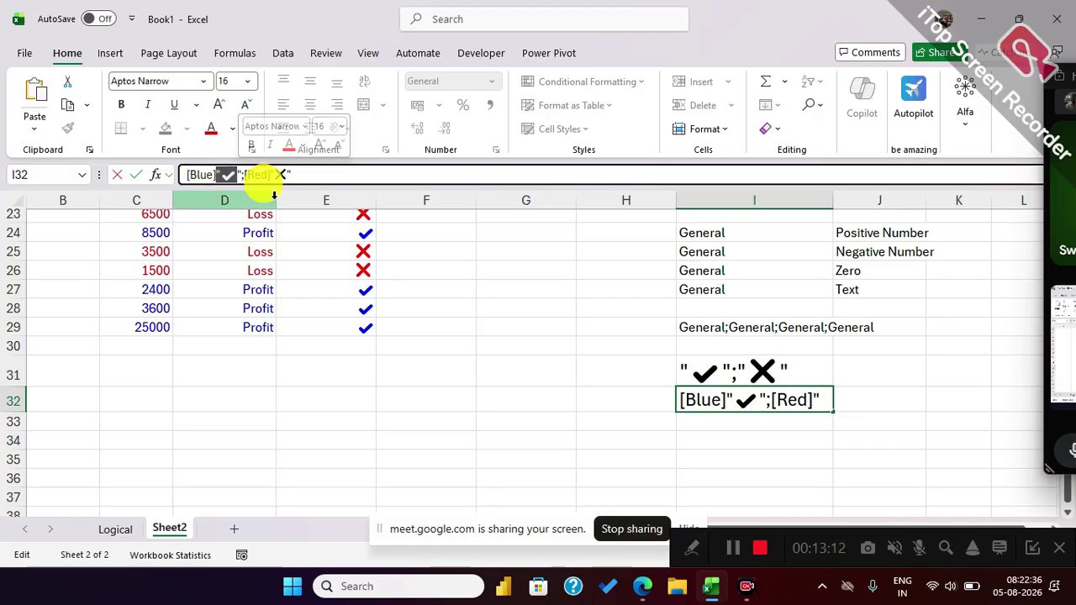
click(440, 372)
scroll(441, 373, up, 2)
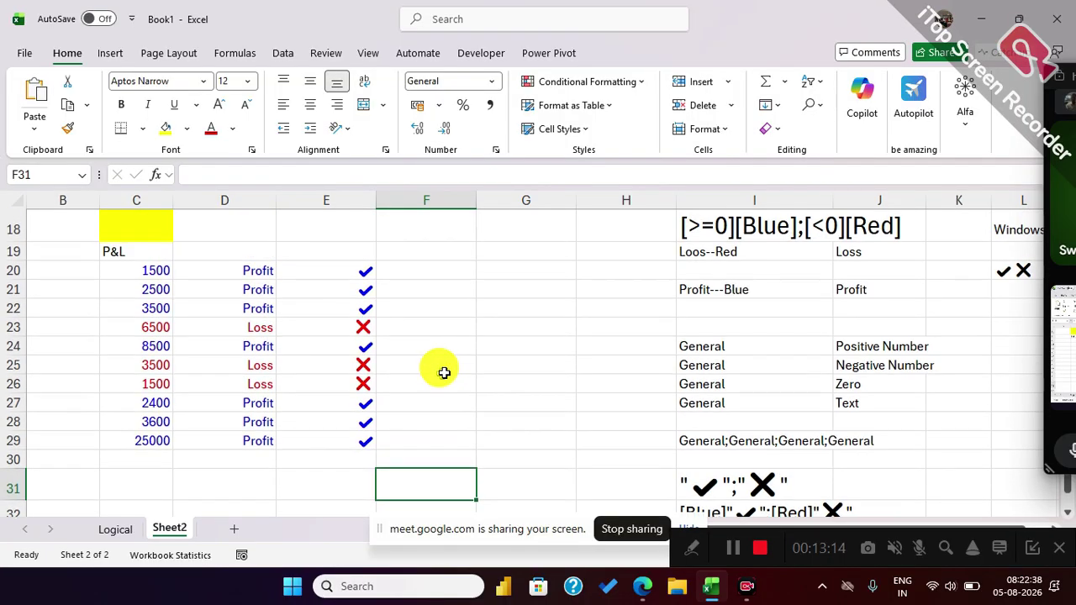
drag(361, 274, 363, 437)
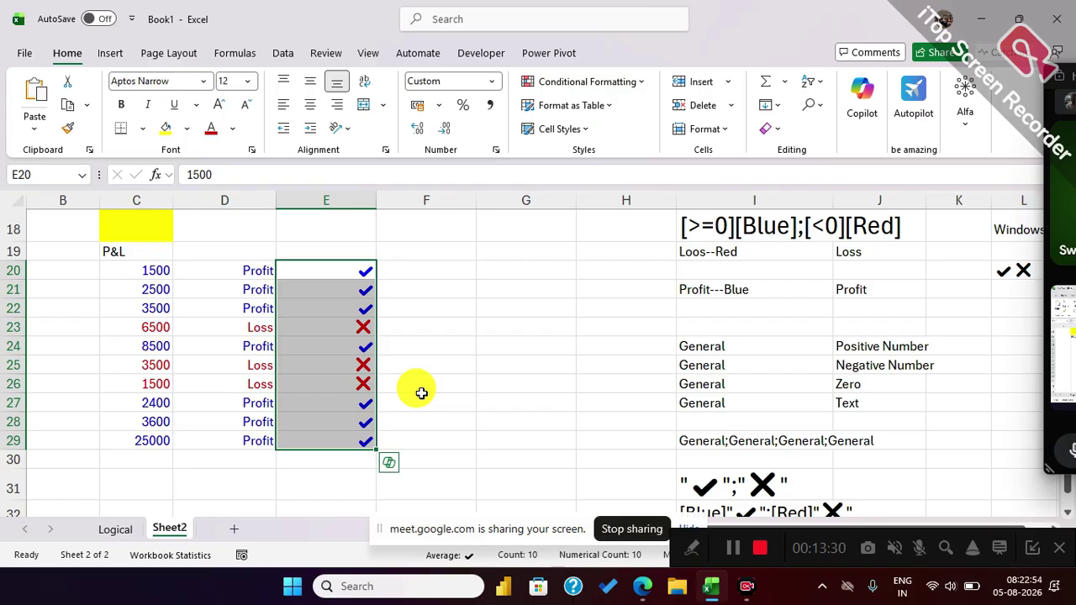
scroll(435, 366, down, 3)
scroll(438, 369, up, 2)
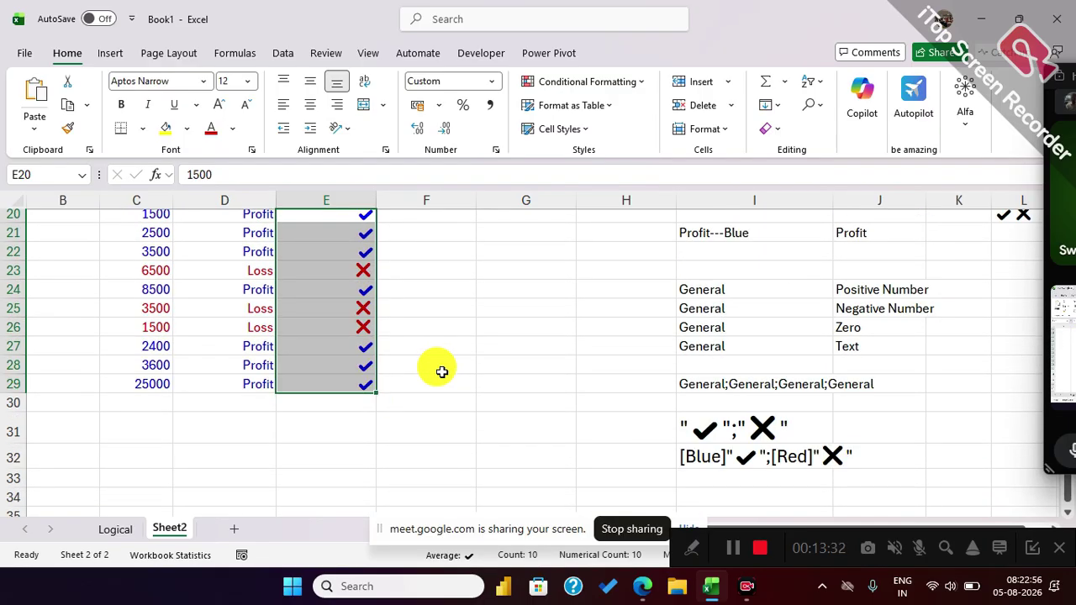
scroll(437, 367, down, 3)
click(178, 328)
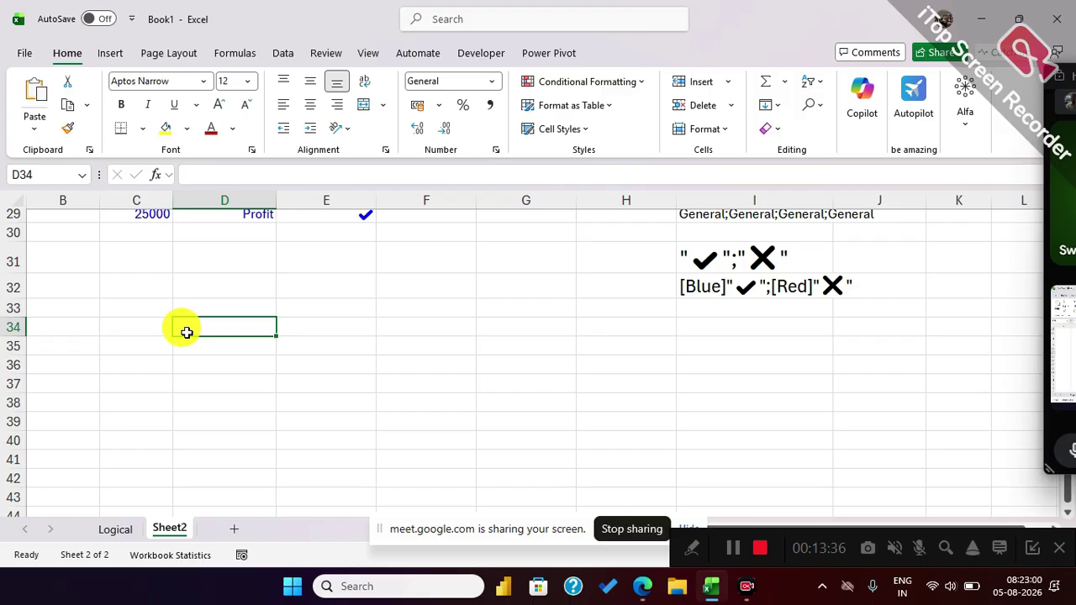
text(Sales)
key(Return)
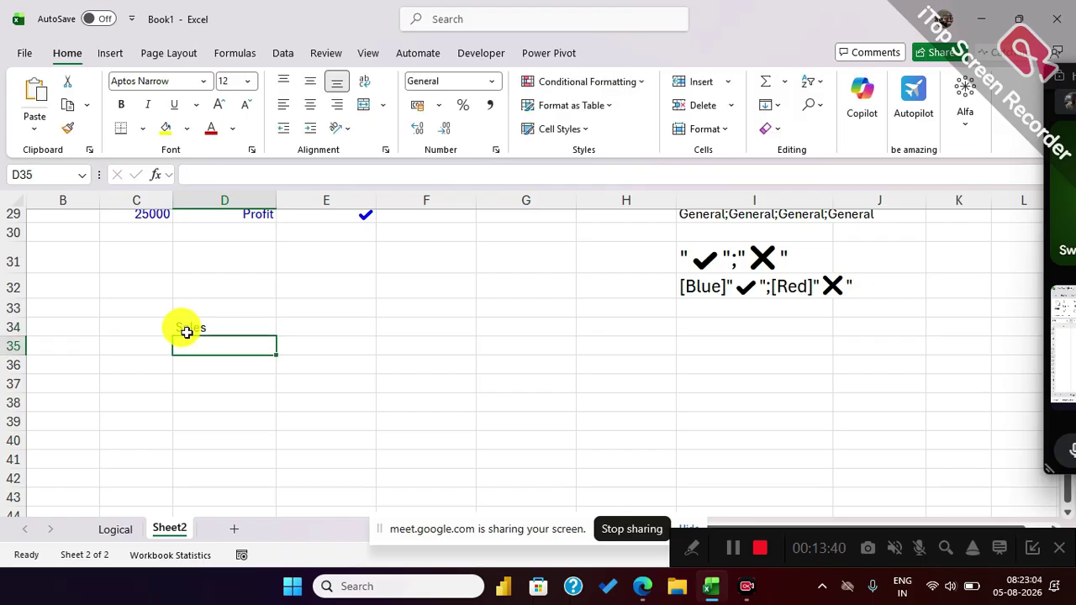
text(=)
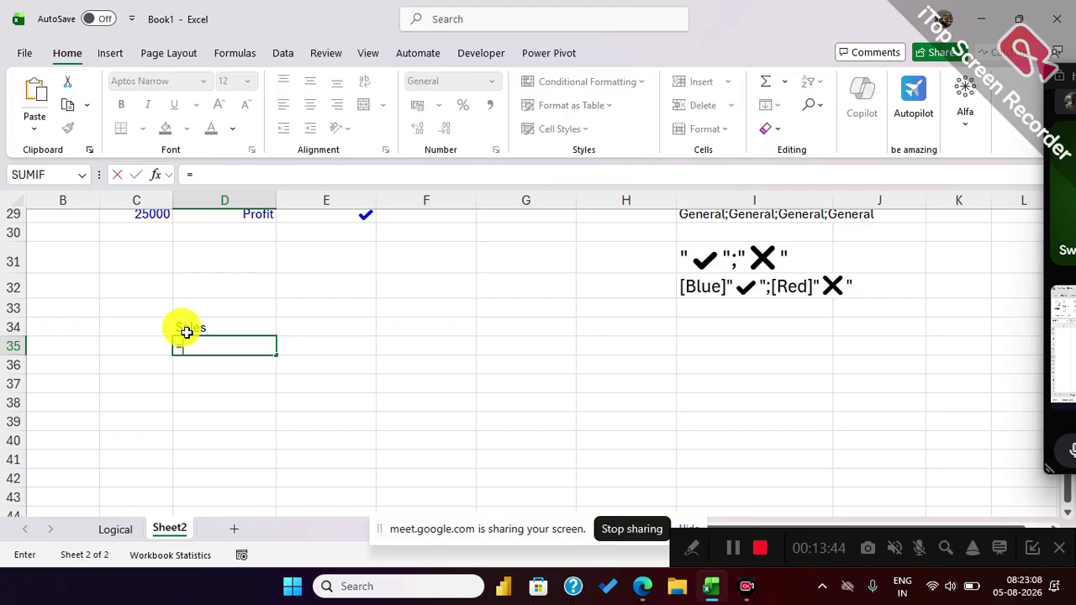
text(Rand)
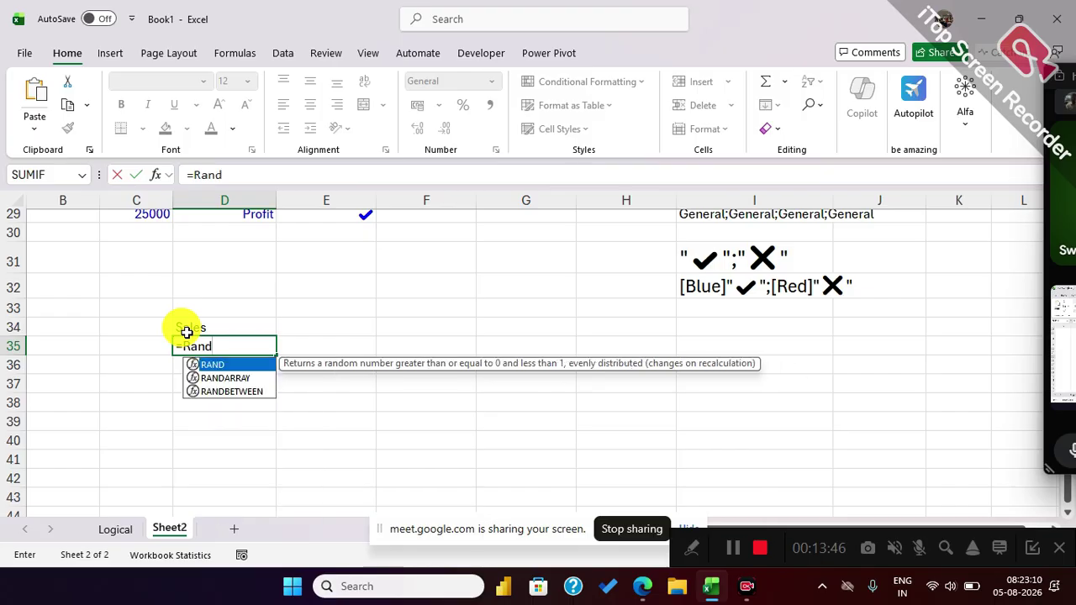
key(Down)
key(Down)
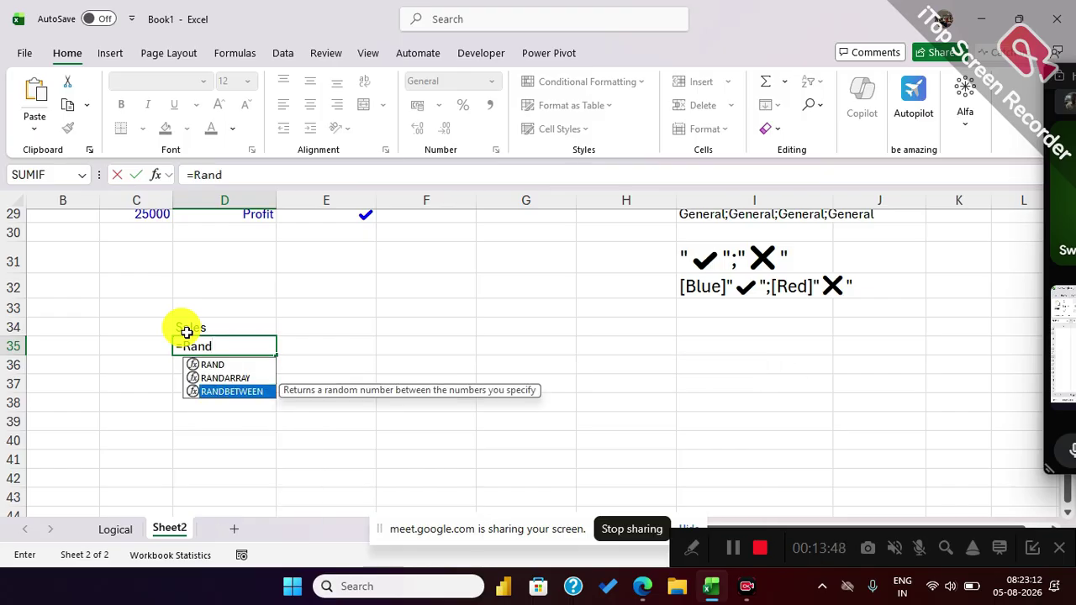
key(Tab)
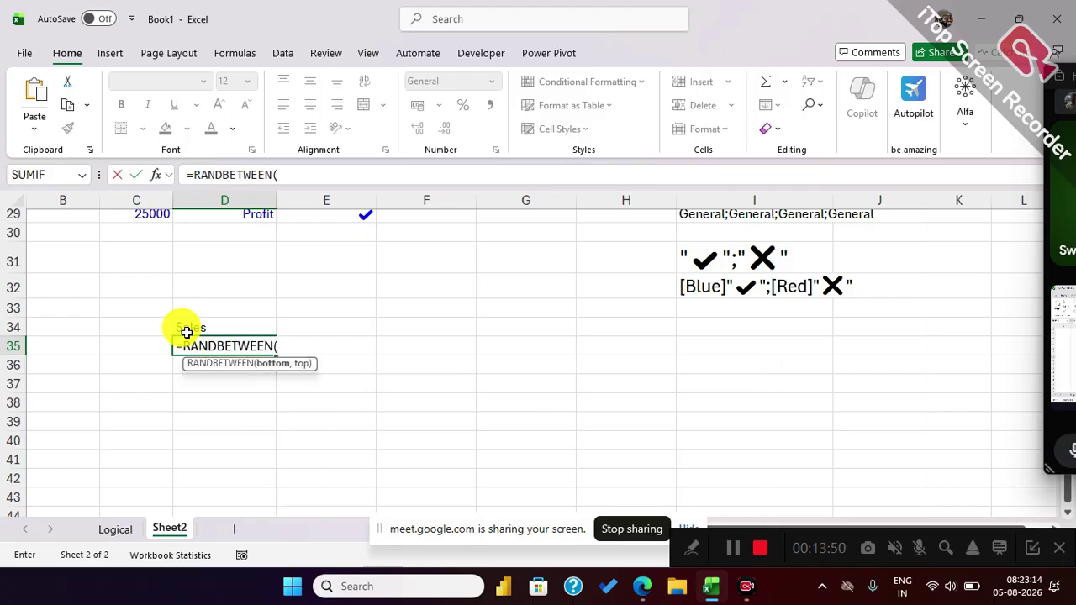
text(1000,)
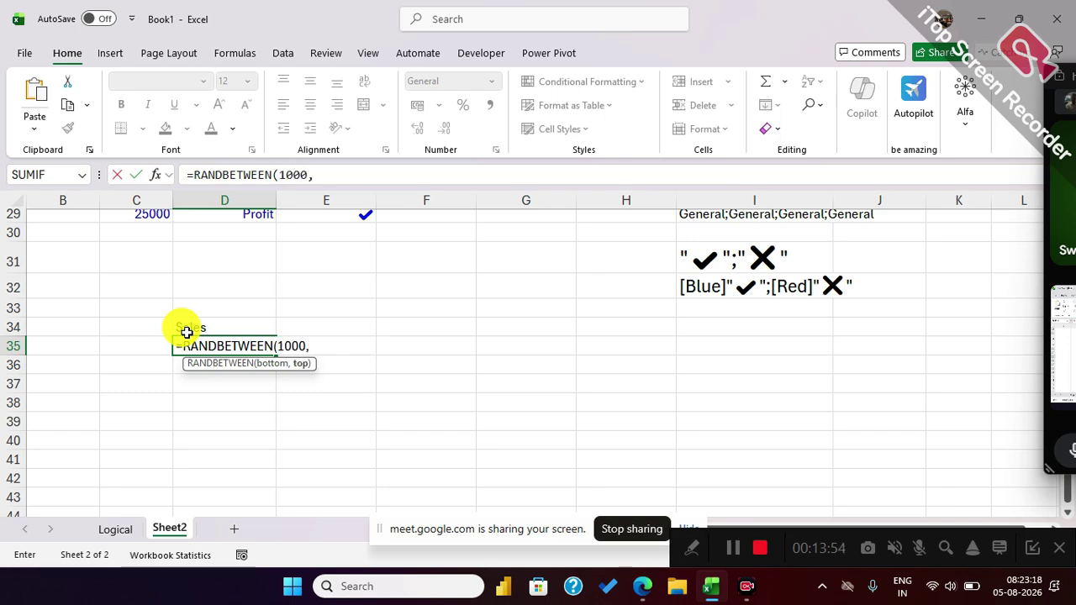
text(10000000)
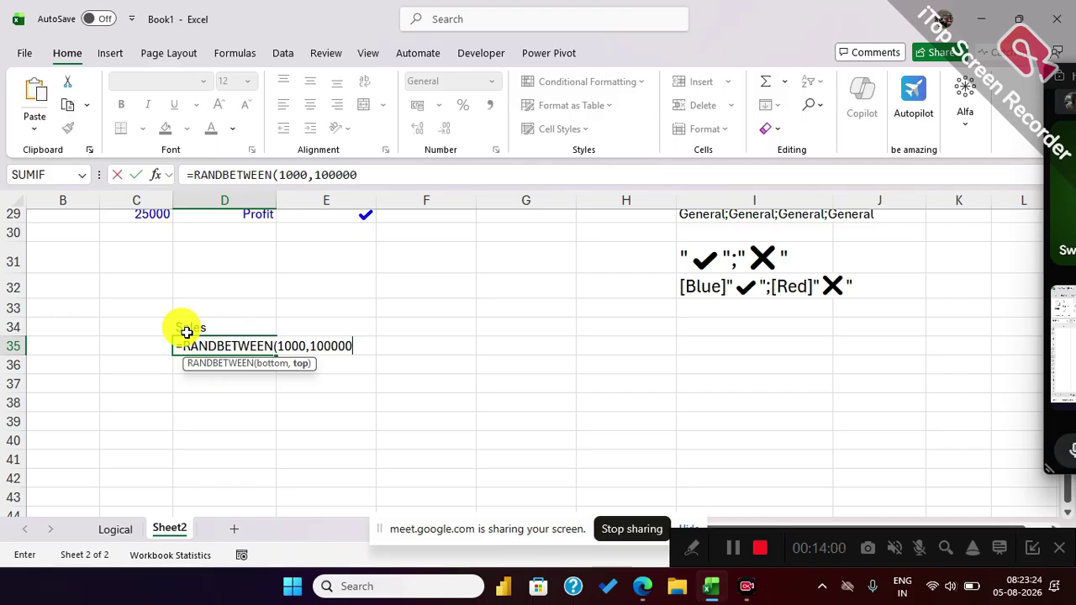
text(0)
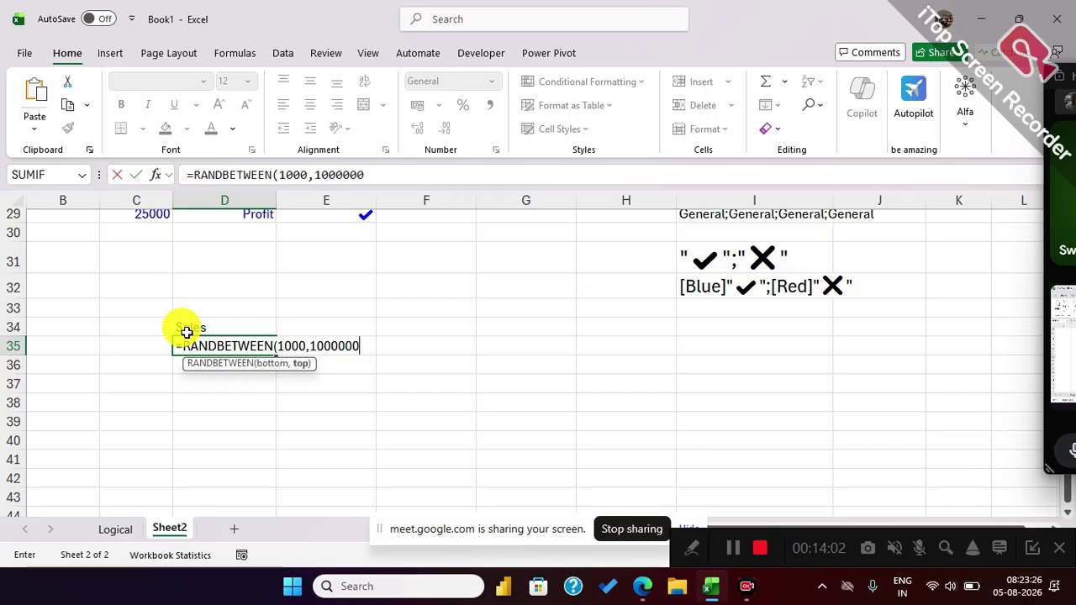
text(0))
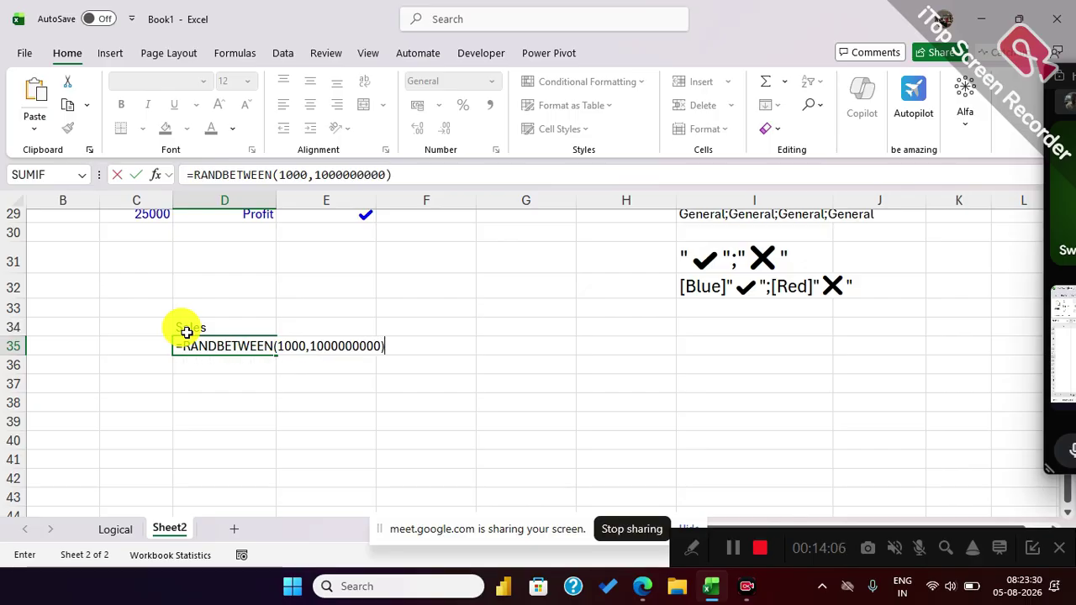
key(Return)
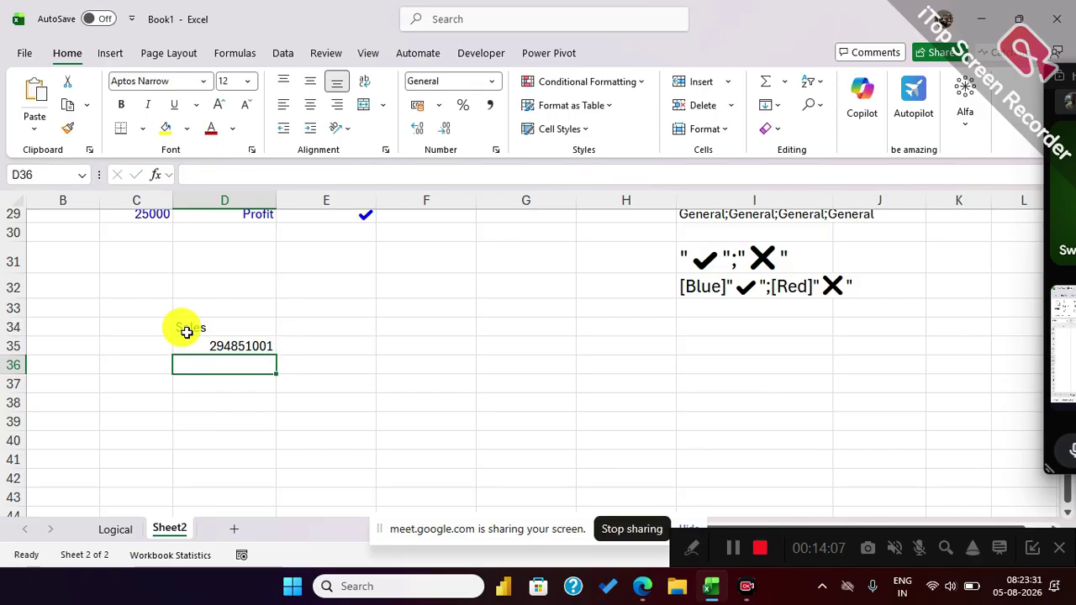
click(260, 344)
scroll(307, 316, down, 1)
drag(273, 299, 271, 305)
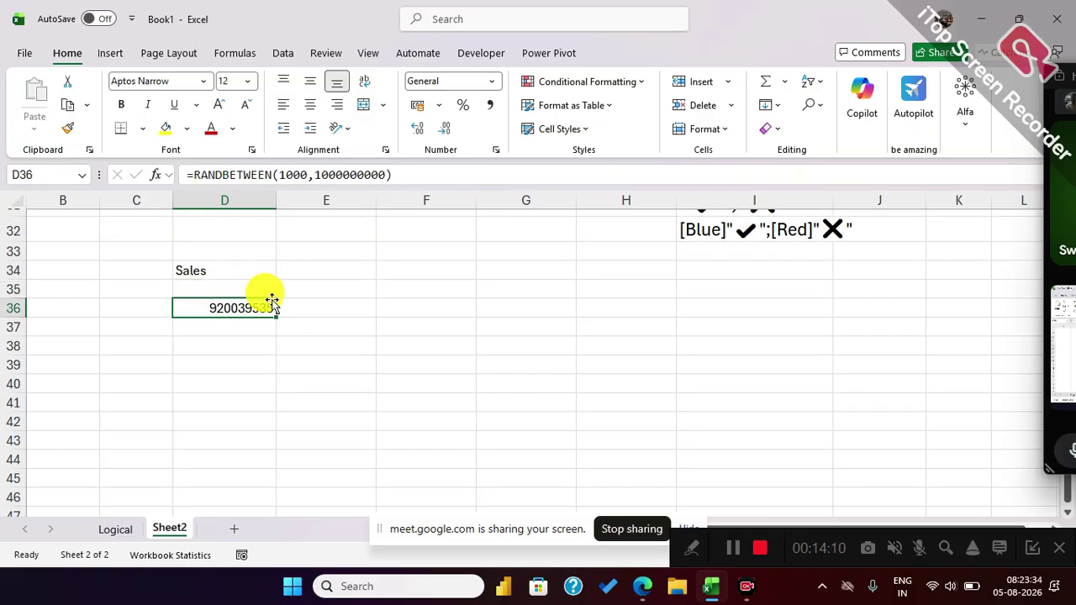
click(256, 291)
key(ctrl+z)
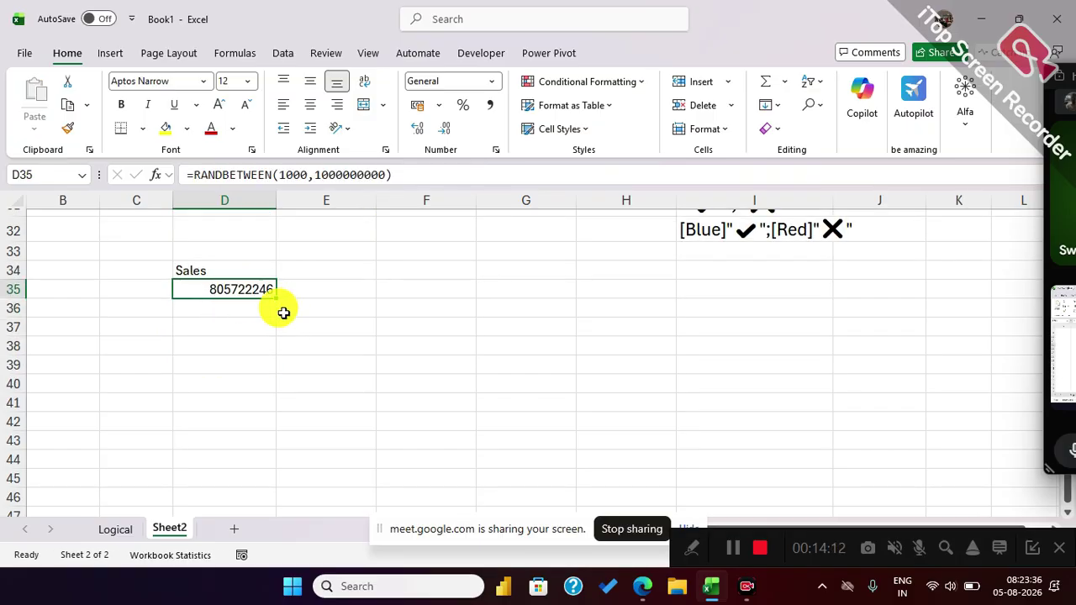
Fill the RANDBETWEEN formula from D35 down through D54.
drag(277, 298, 277, 503)
scroll(409, 360, down, 3)
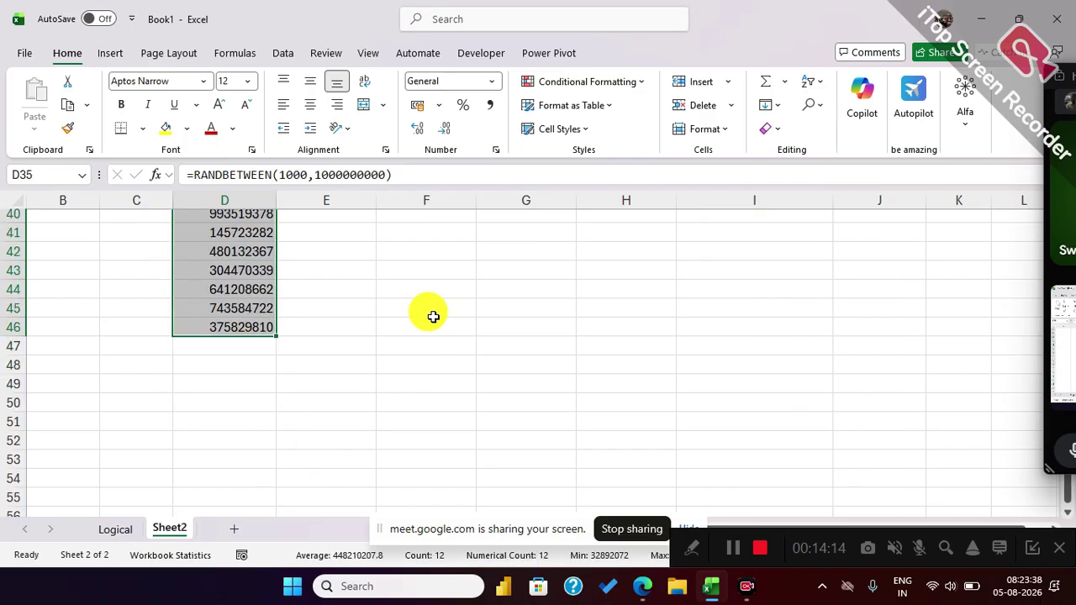
drag(277, 337, 277, 494)
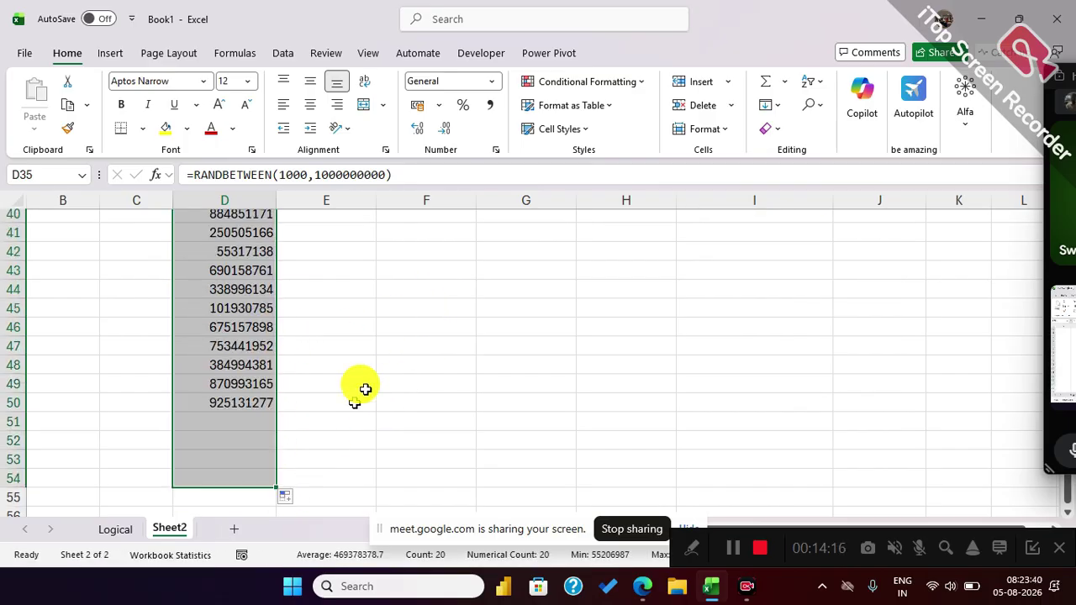
scroll(386, 363, up, 2)
scroll(389, 366, up, 1)
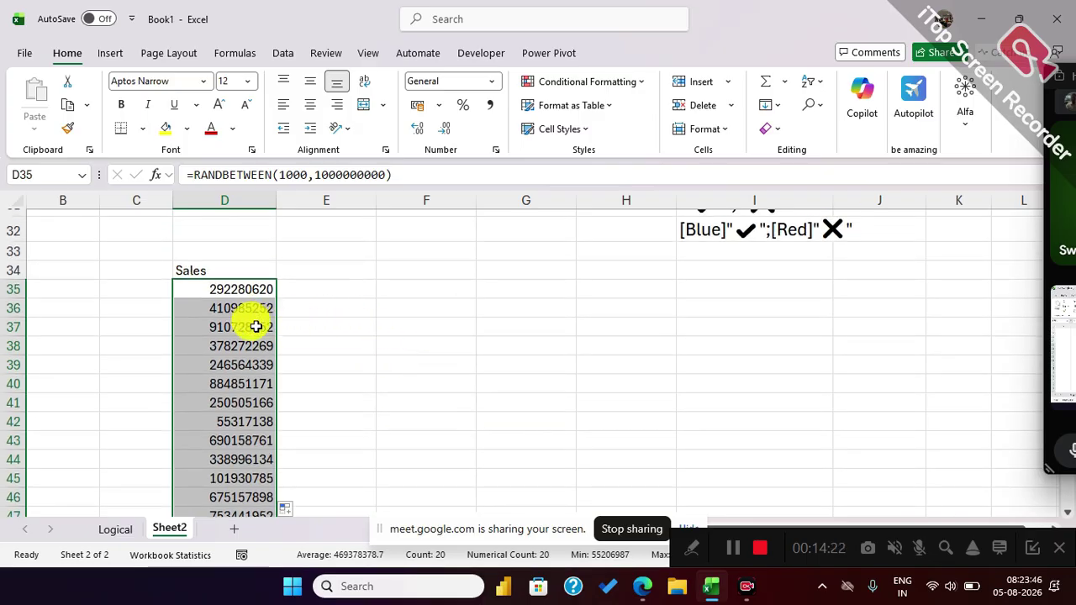
Highlight the Sales value in D40 with a yellow fill, without underlining it.
click(236, 384)
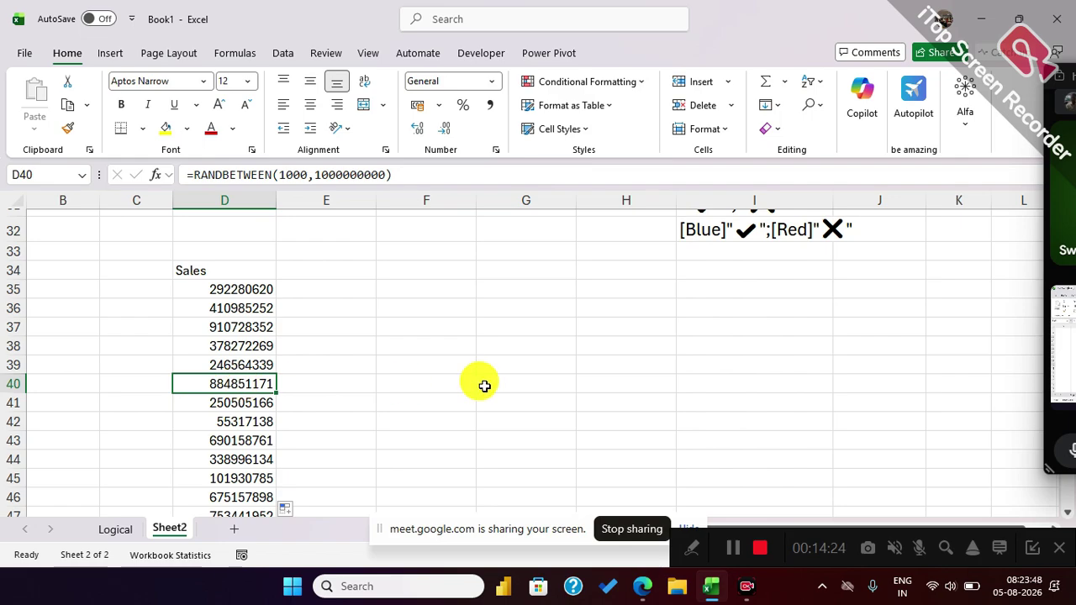
key(Up)
key(Up)
key(Up)
key(Up)
key(Up)
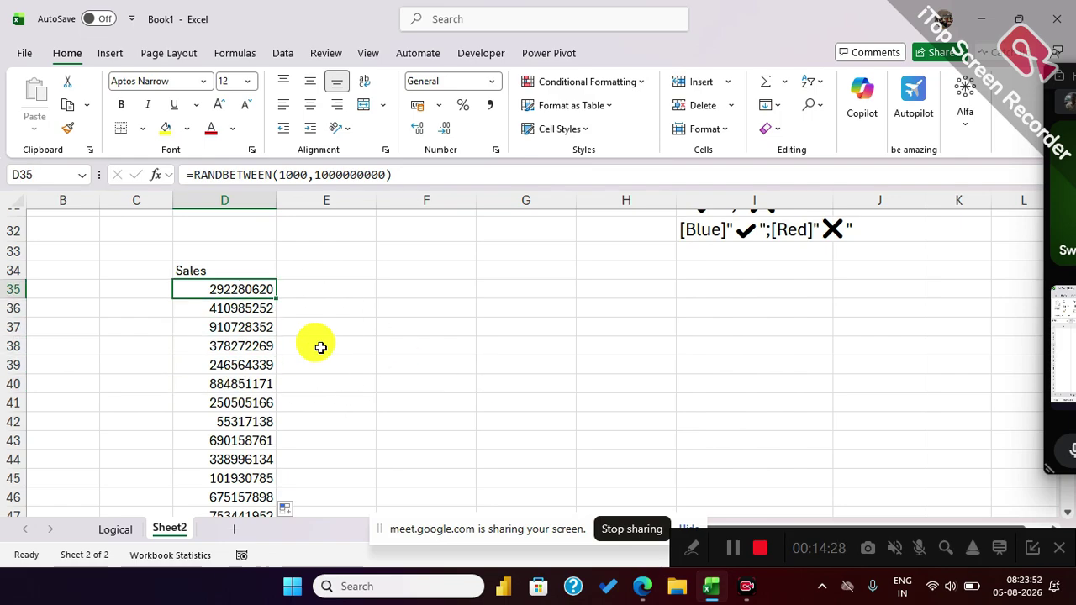
click(219, 384)
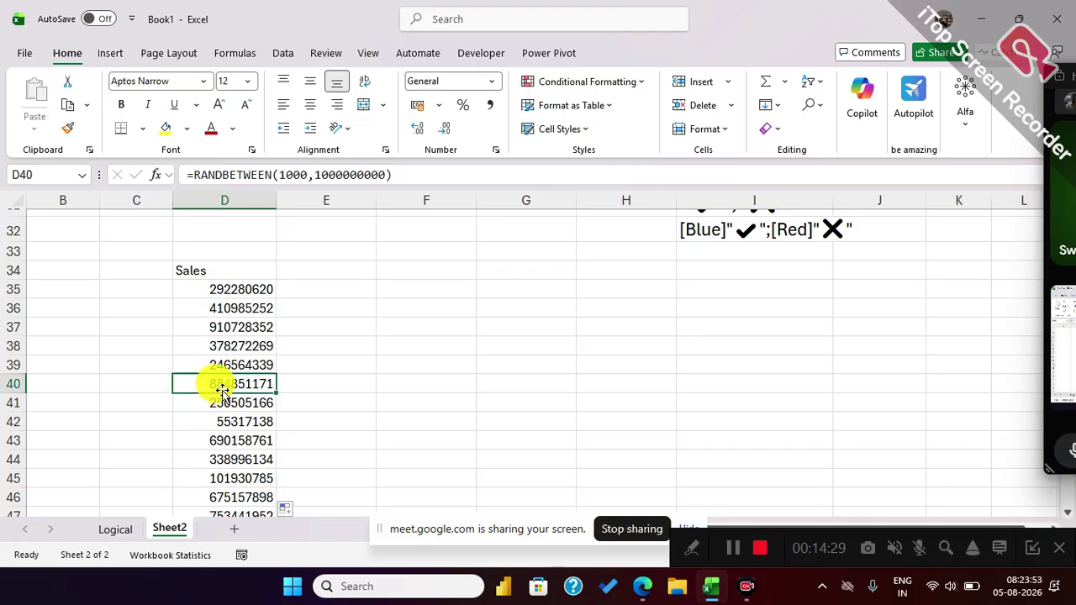
click(174, 104)
click(166, 127)
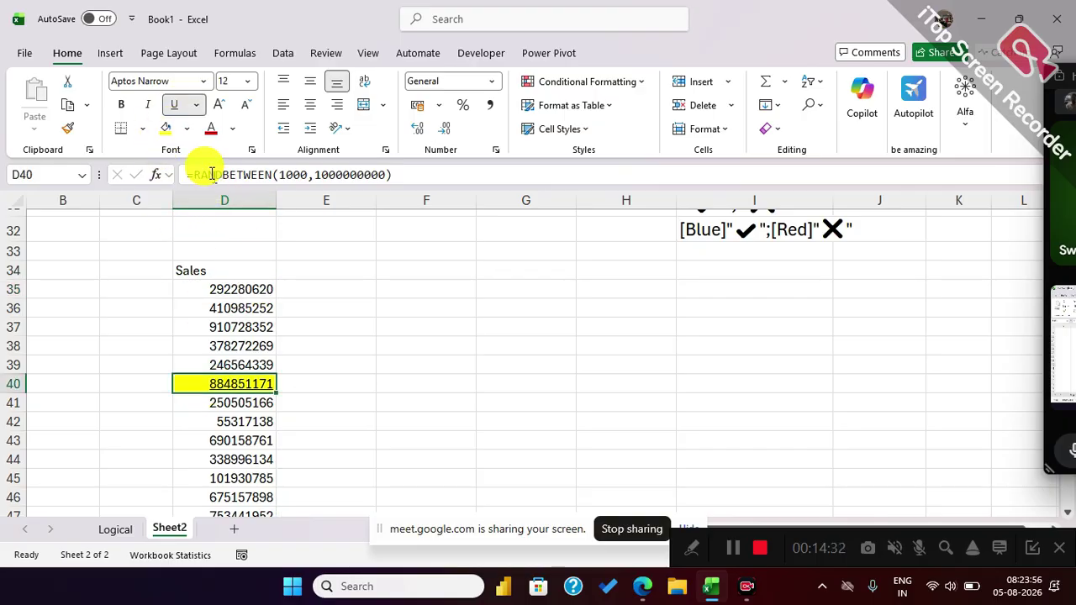
click(174, 104)
Increase the font size of the Sales values in D35:D54 to 14.
click(218, 294)
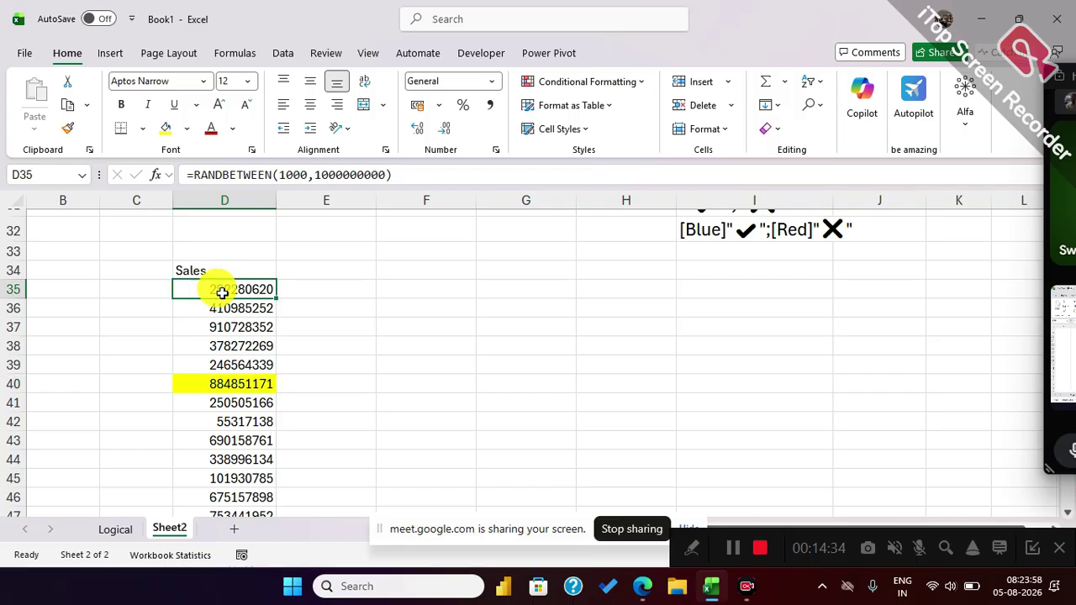
key(ctrl+shift+Down)
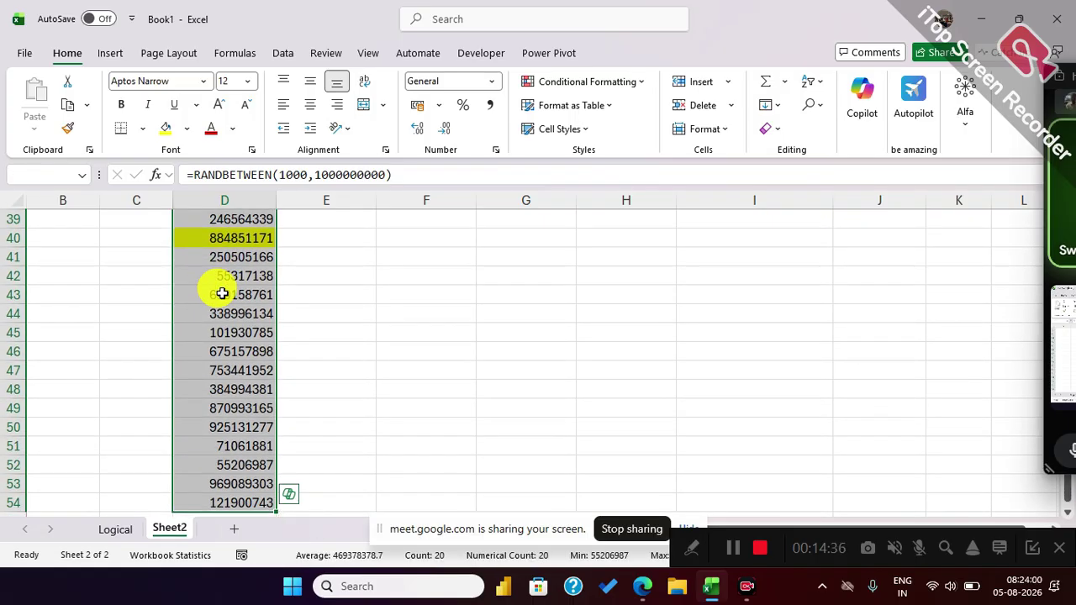
click(221, 106)
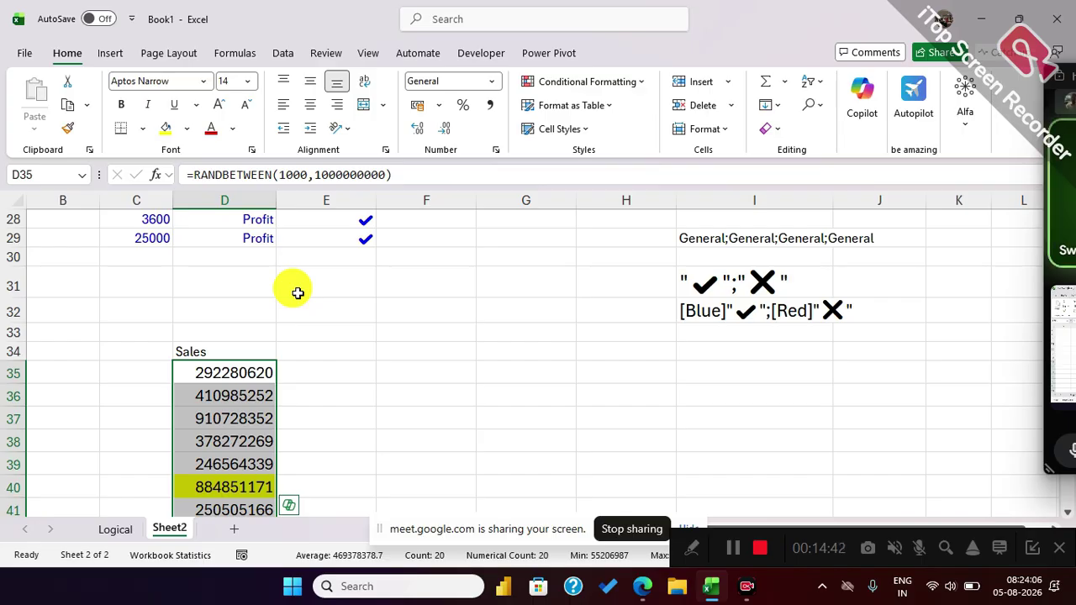
Convert the RANDBETWEEN formulas in D35:D54 to static numbers by copying and pasting them in place as values.
click(69, 110)
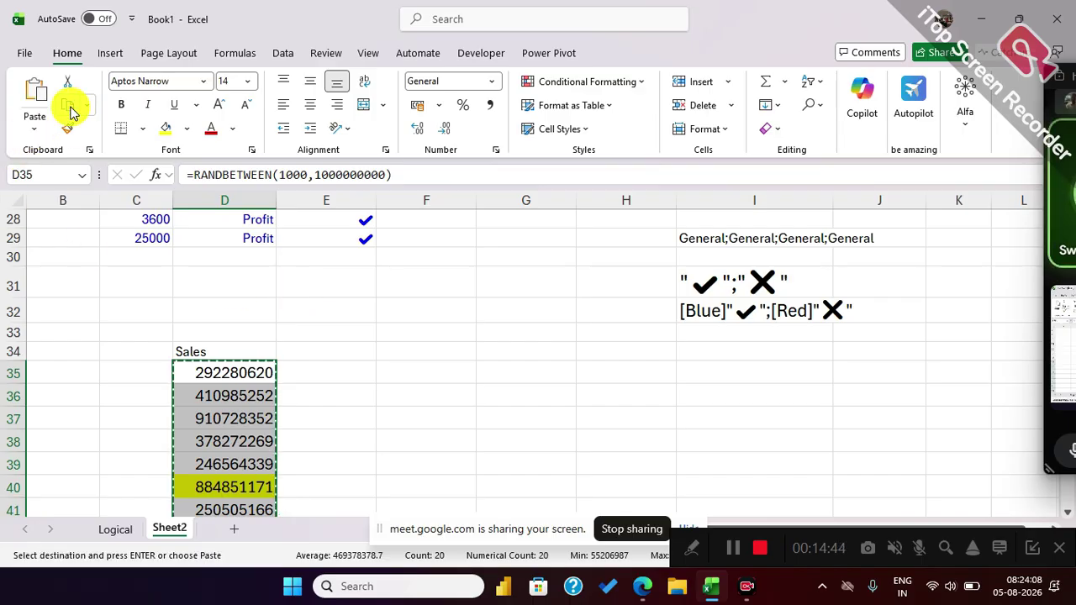
click(34, 126)
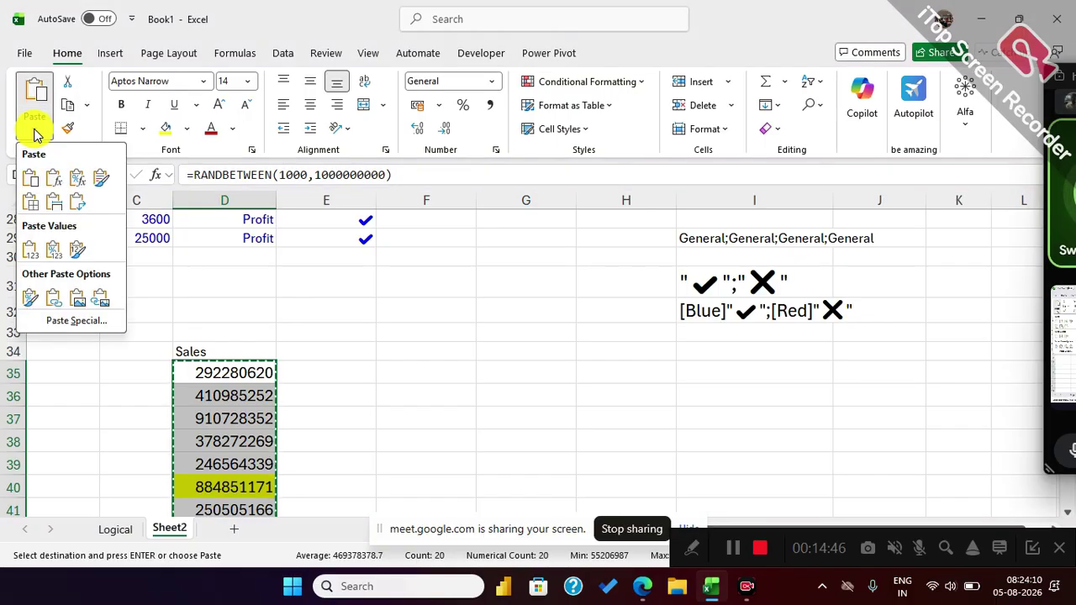
click(26, 255)
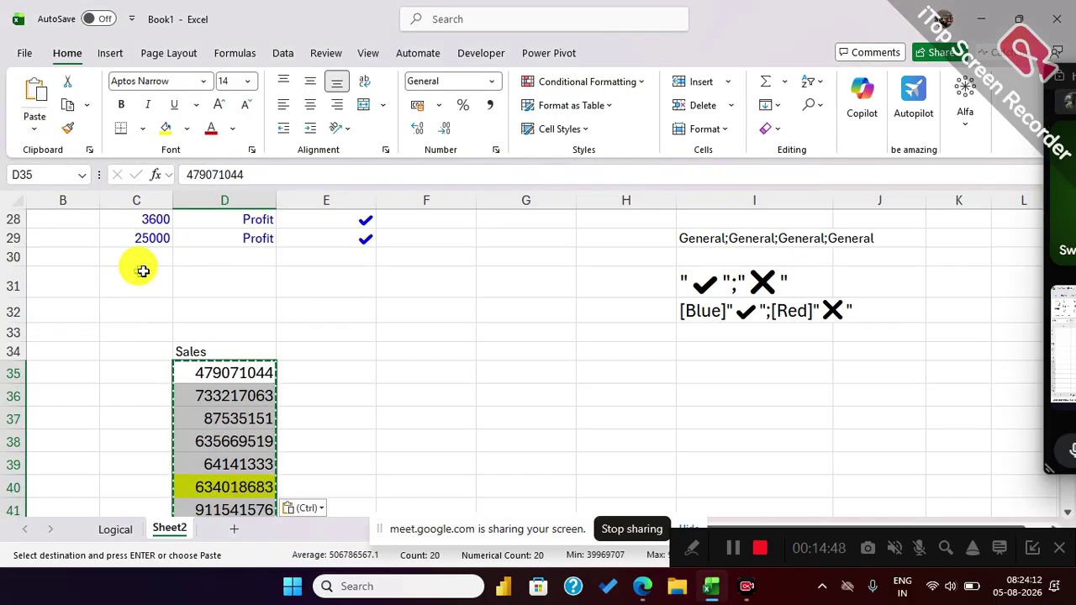
key(Escape)
click(343, 387)
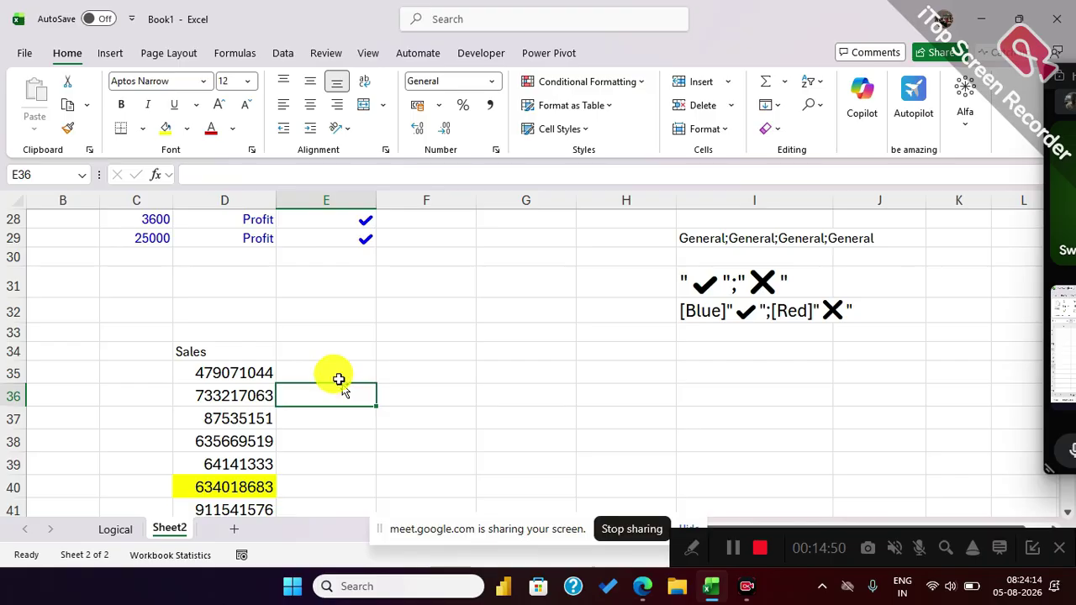
Enter the example number 9900 without a thousands separator in G37.
click(220, 486)
scroll(332, 433, down, 1)
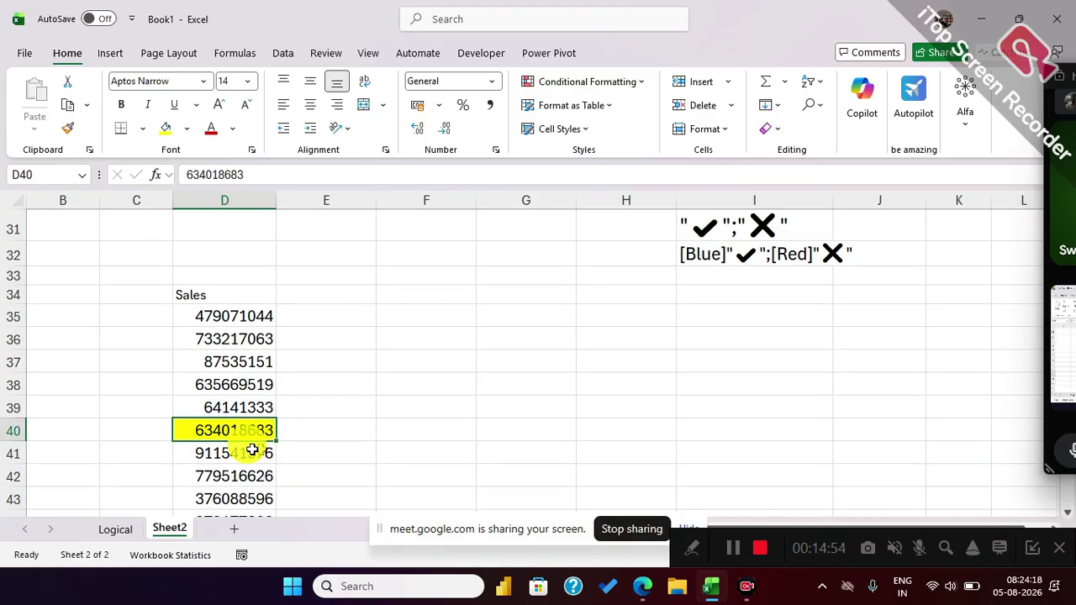
click(299, 422)
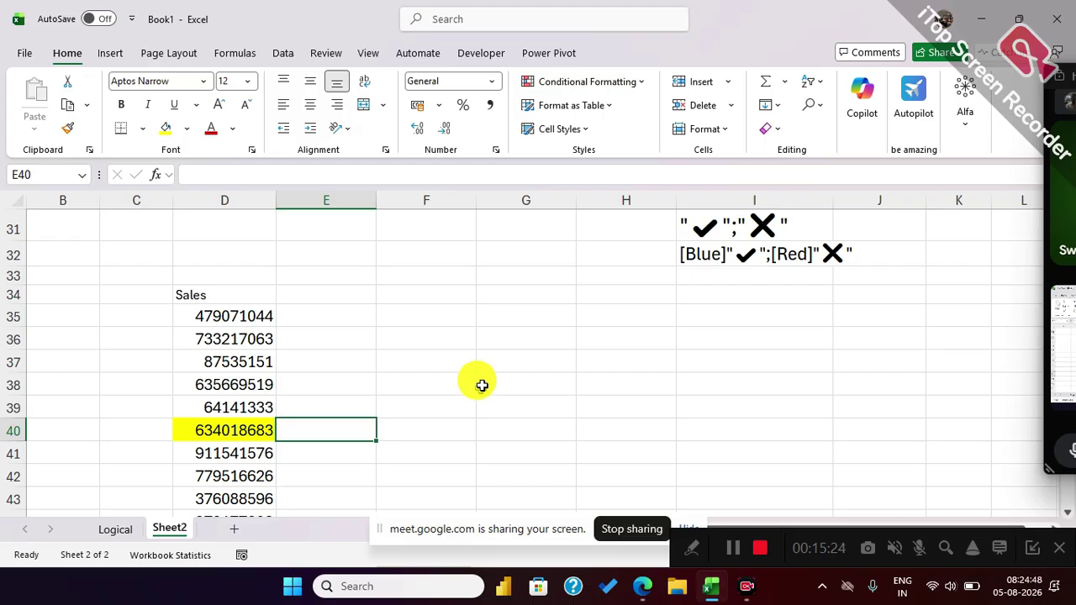
click(497, 361)
text(99)
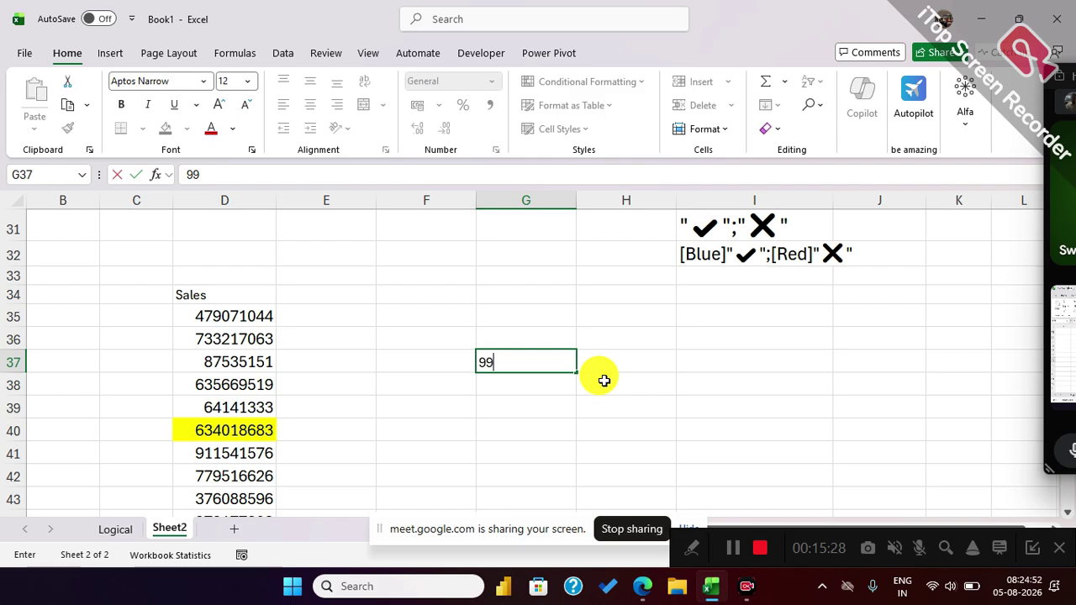
text(00)
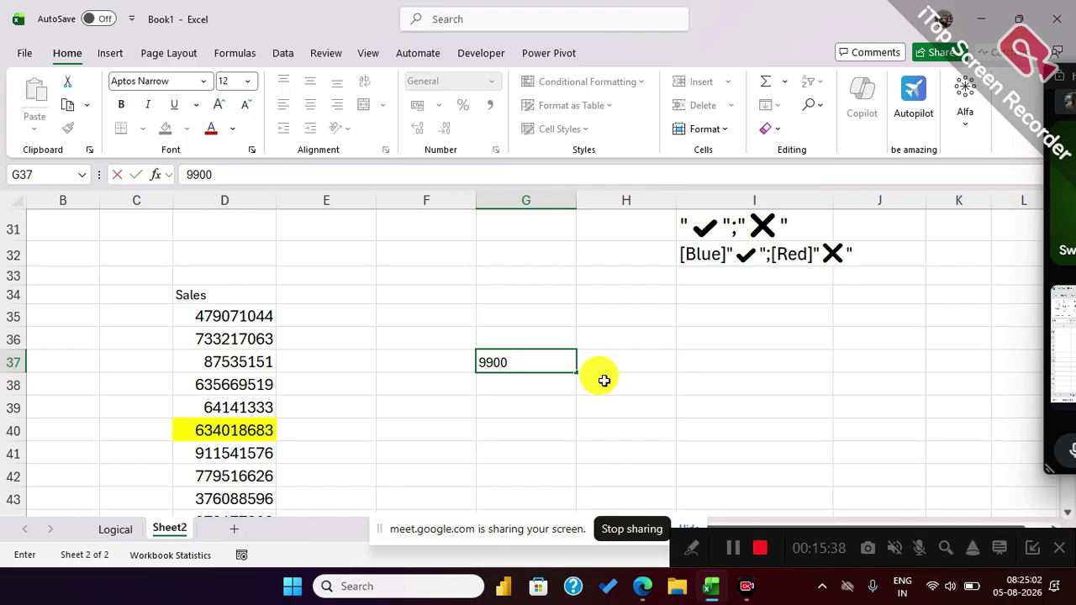
key(Return)
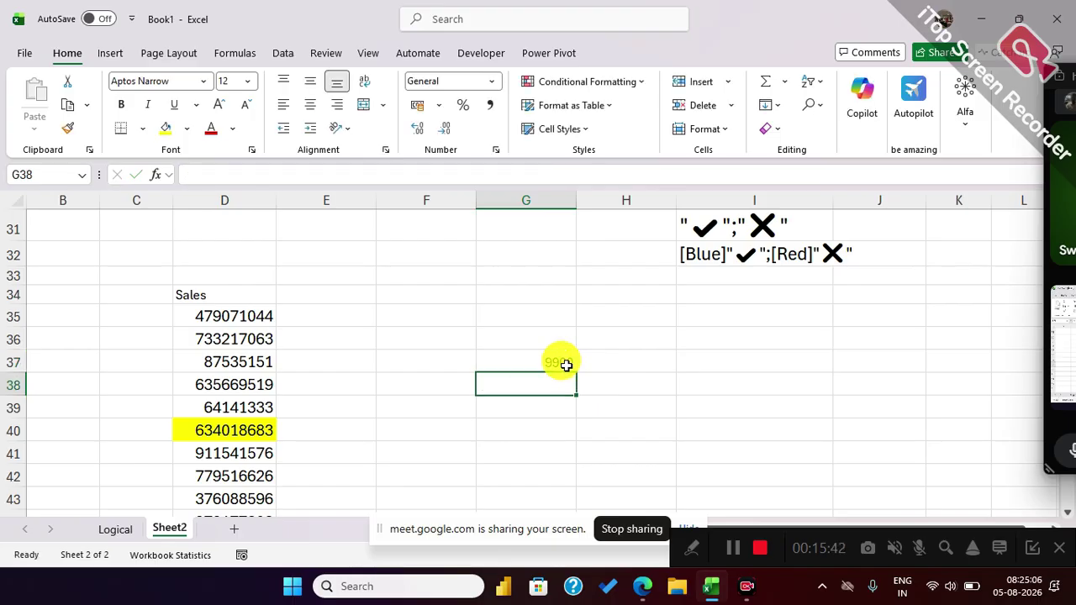
Enter the example number 9,900 with a thousands separator in H38.
click(590, 382)
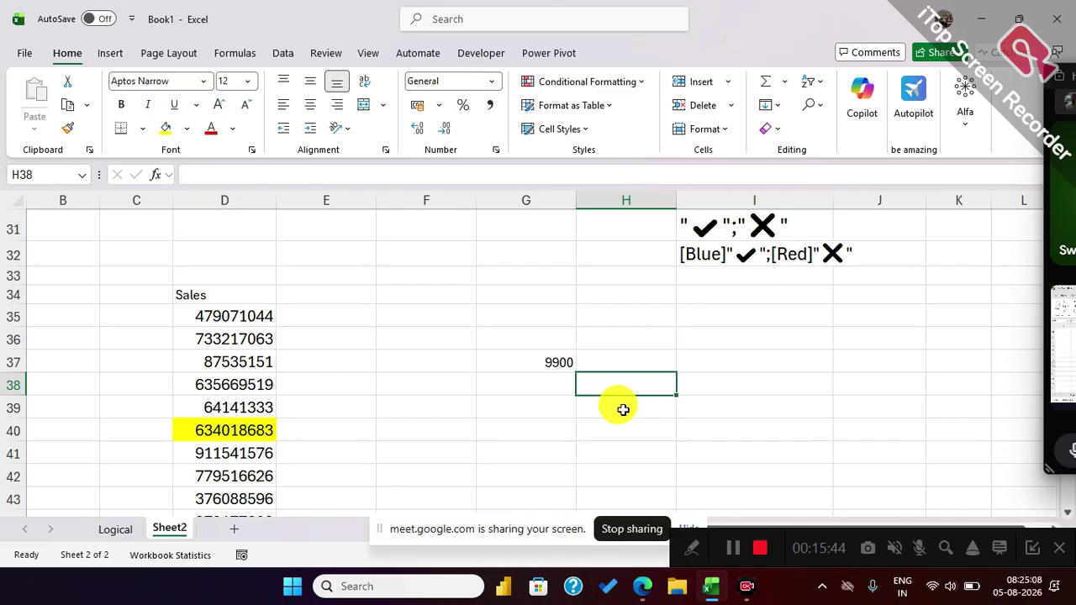
text(9,900)
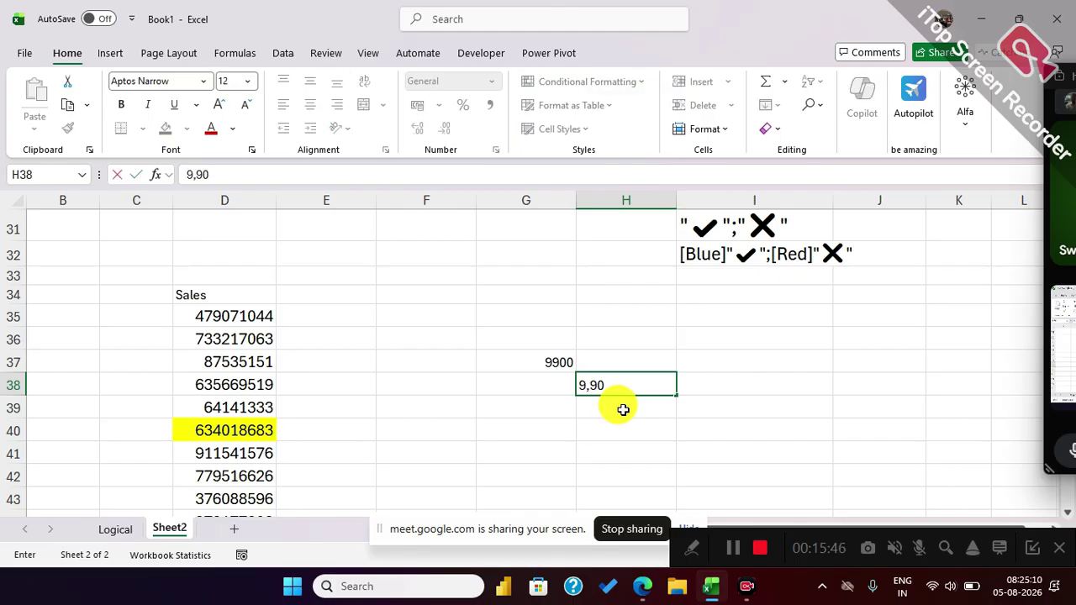
key(Return)
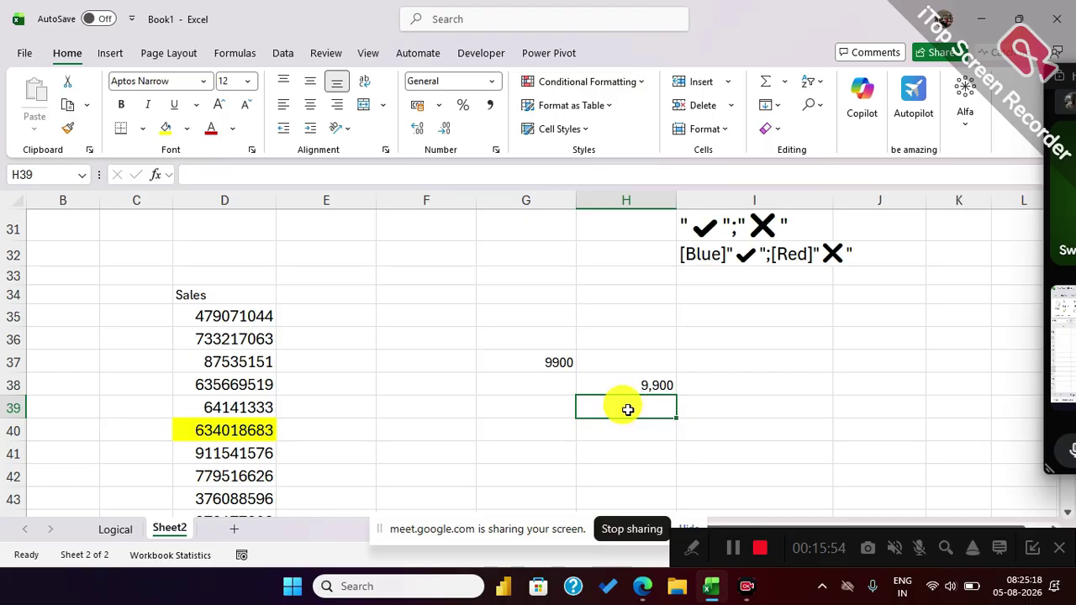
Enter the example number 100000 without separators in H39.
text(1)
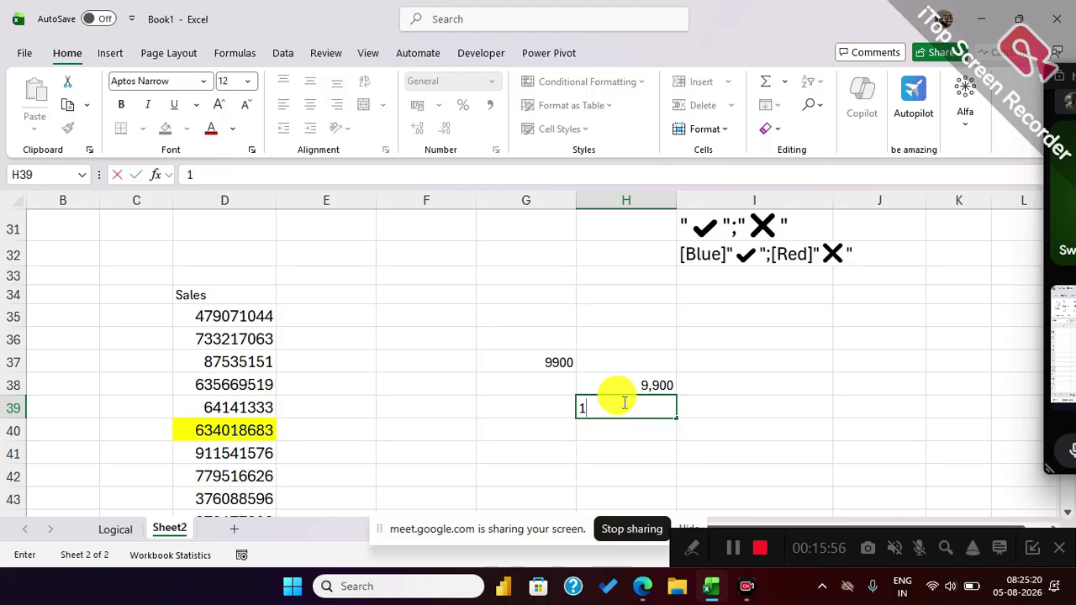
text(000000)
key(Return)
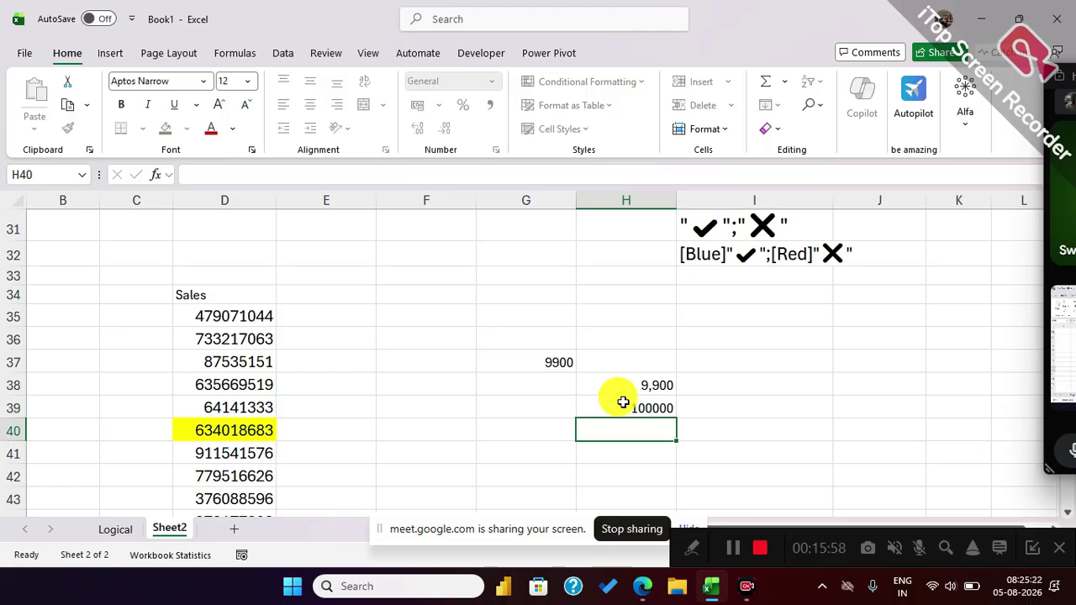
click(623, 403)
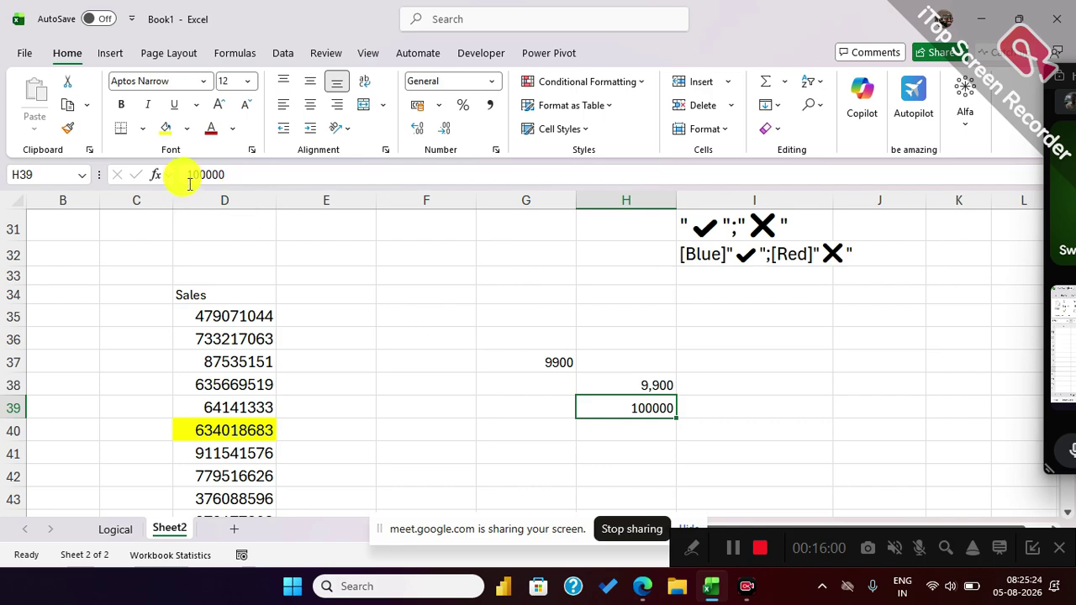
drag(224, 174, 123, 174)
text(1)
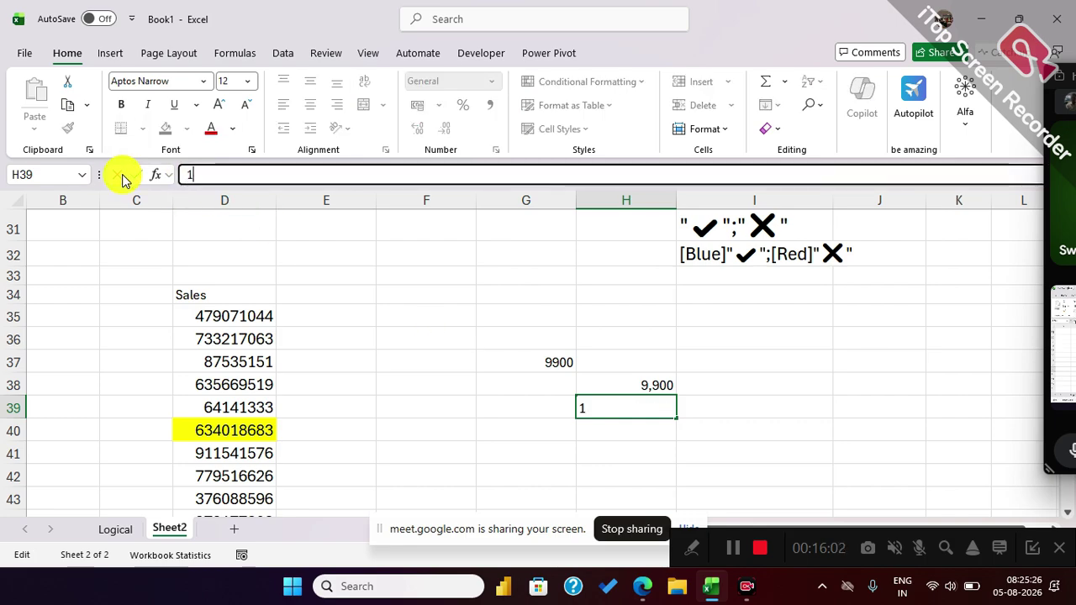
text(00000)
key(Return)
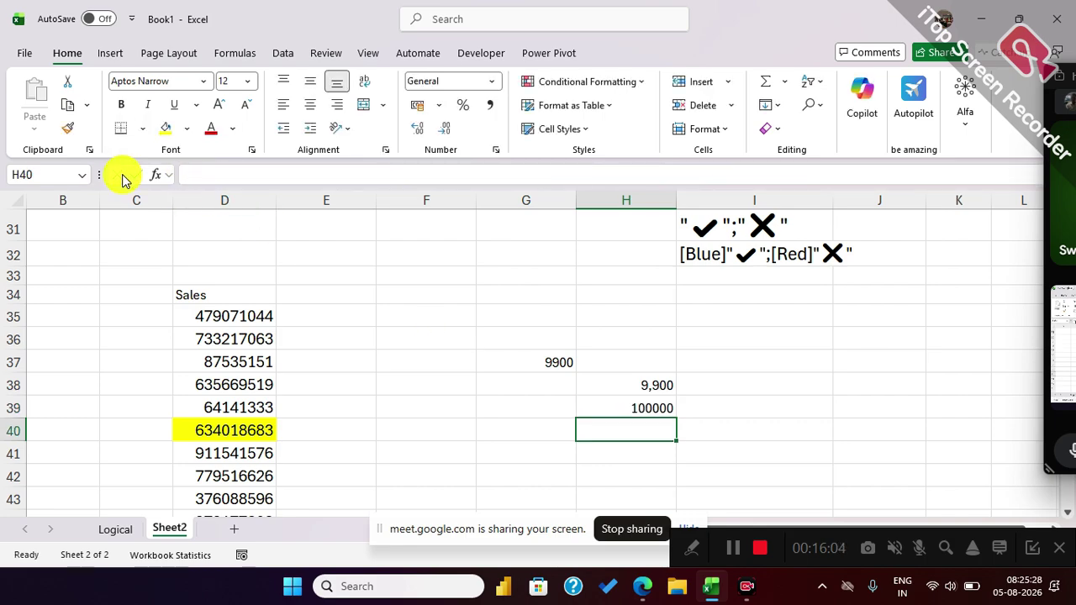
Insert Indian-style separators into the number in H39 so that it reads 1,00,000.
click(626, 402)
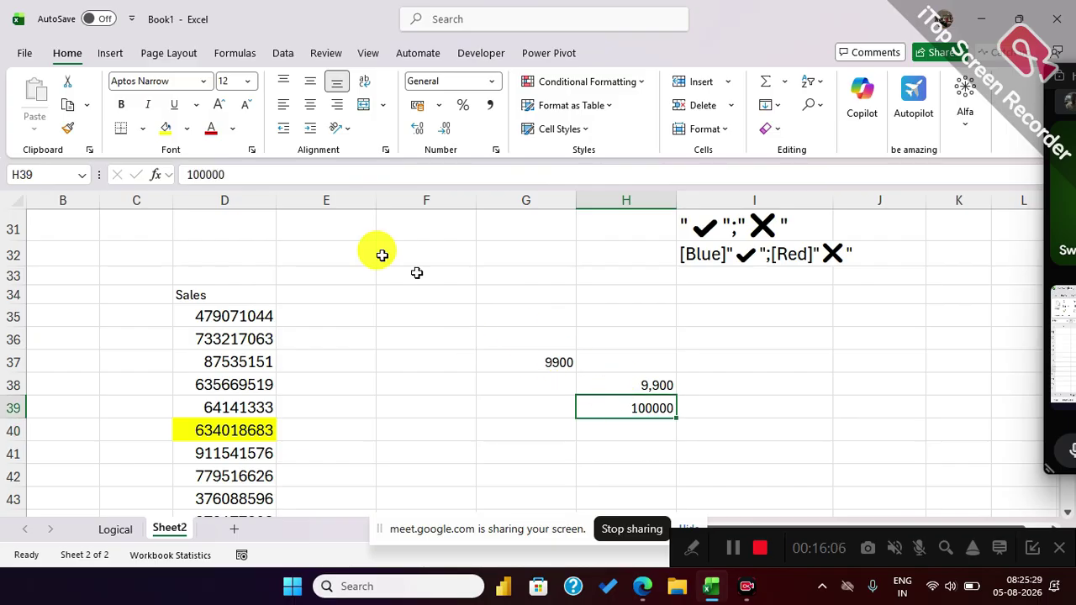
click(208, 175)
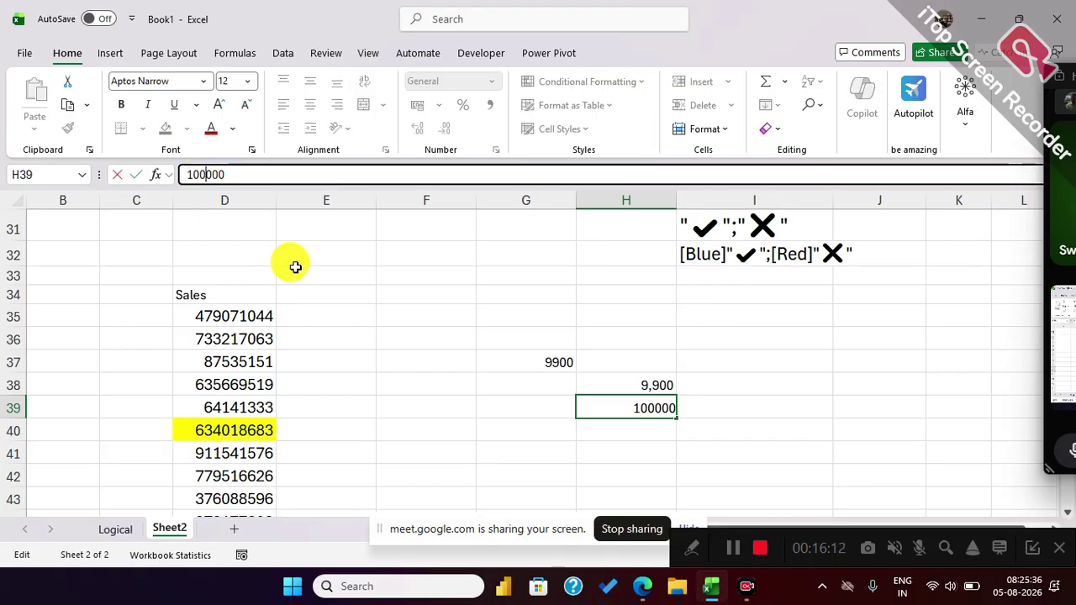
text(,)
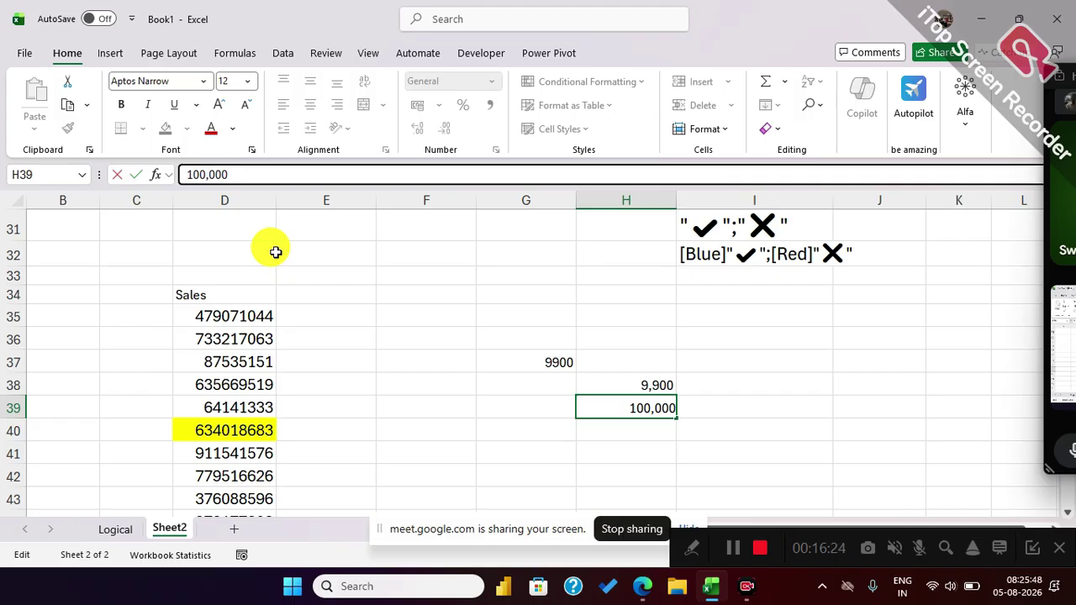
click(193, 174)
text(,)
key(Return)
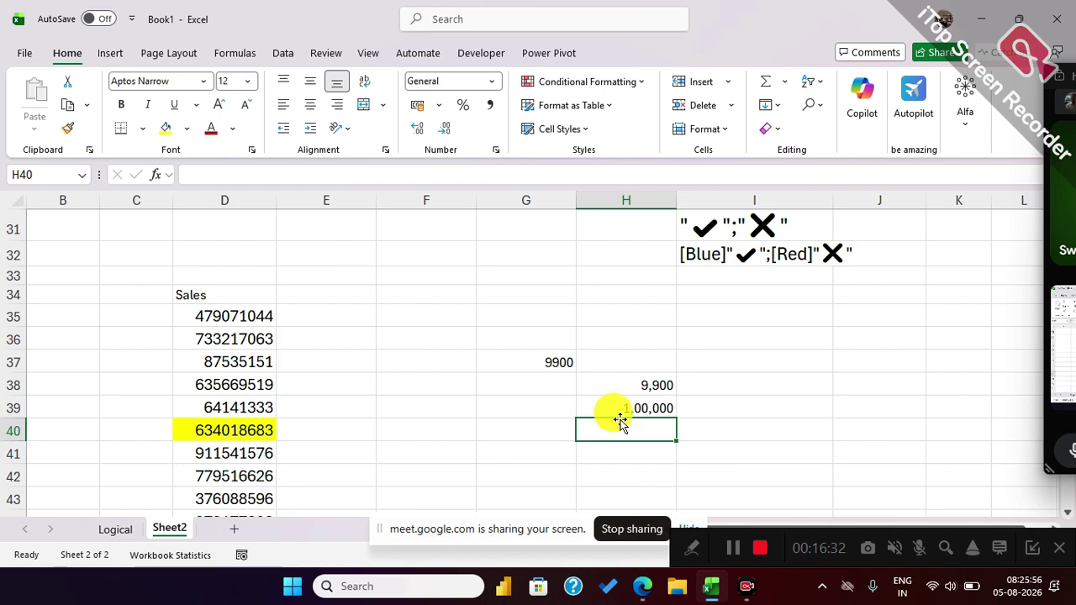
Clear the separator examples from G37:I40 and enter 100000 in G37 and 1000 in H37.
drag(557, 355, 679, 434)
key(Delete)
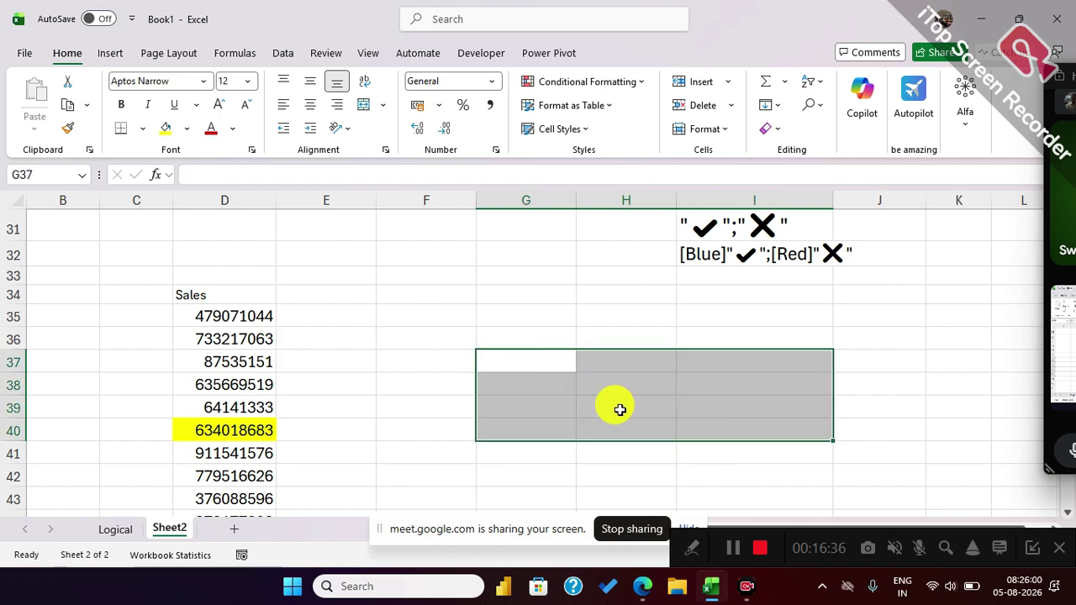
click(543, 365)
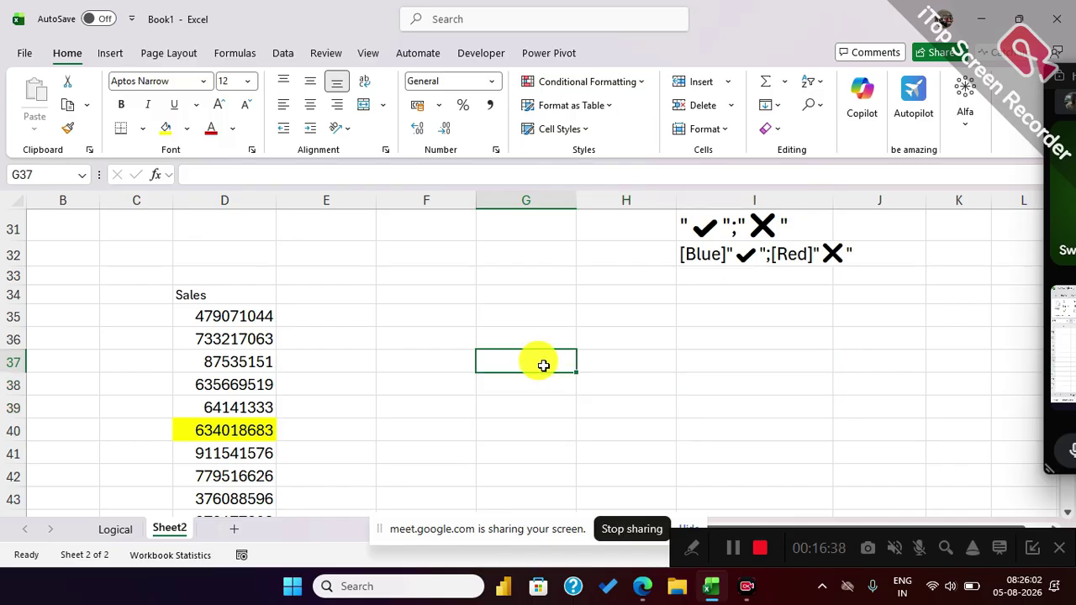
text(100000)
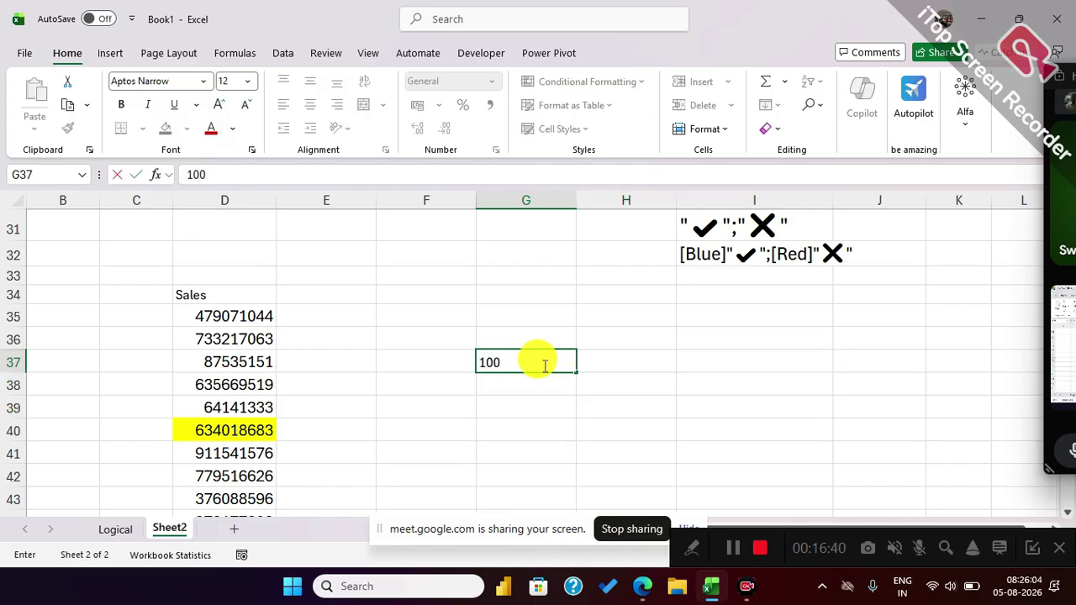
key(Return)
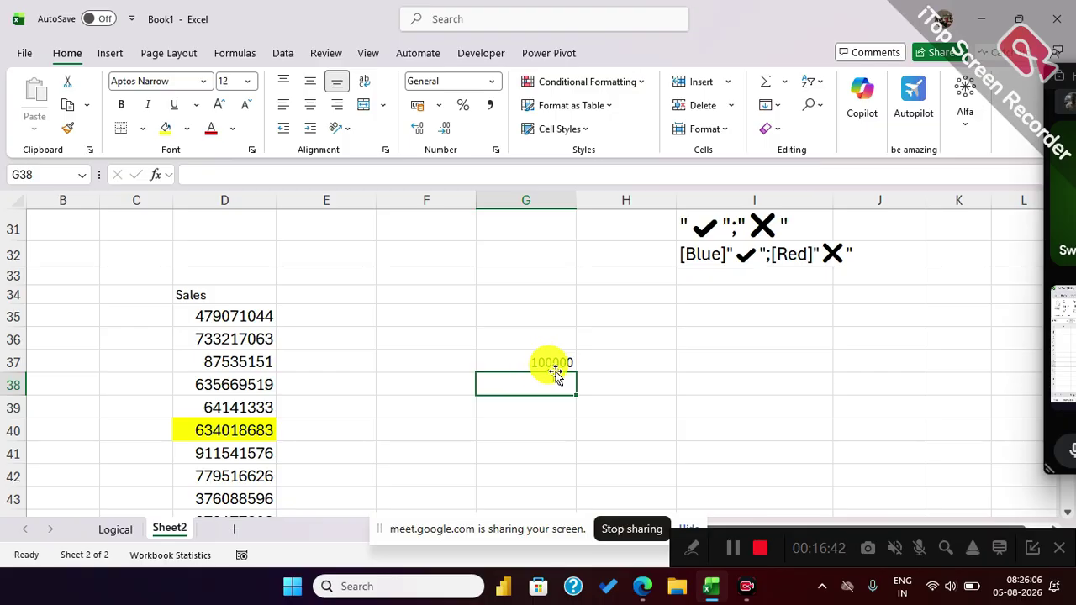
click(654, 361)
text(1000)
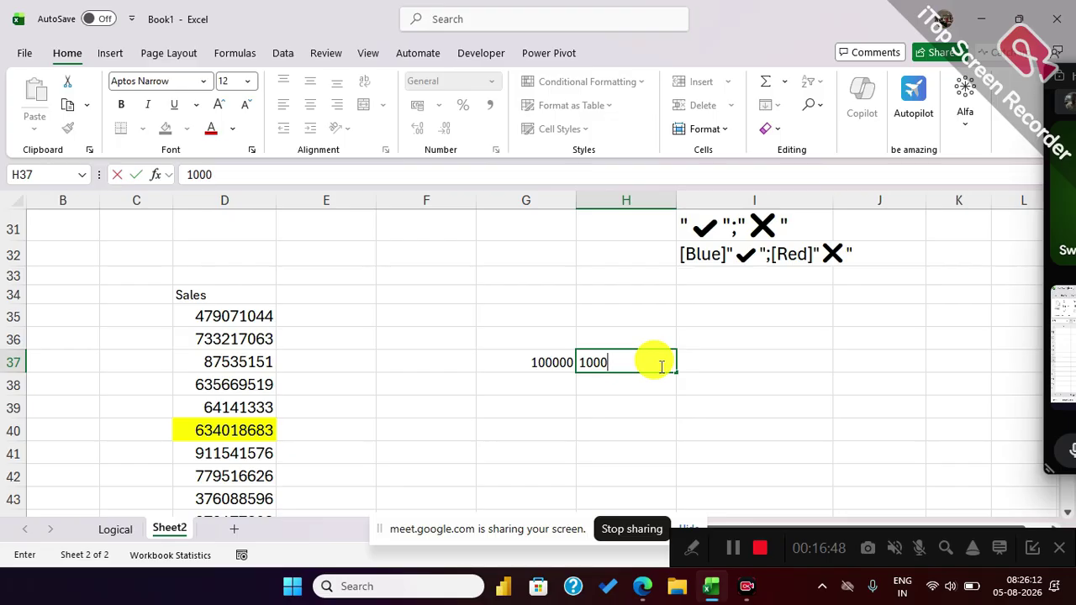
key(Return)
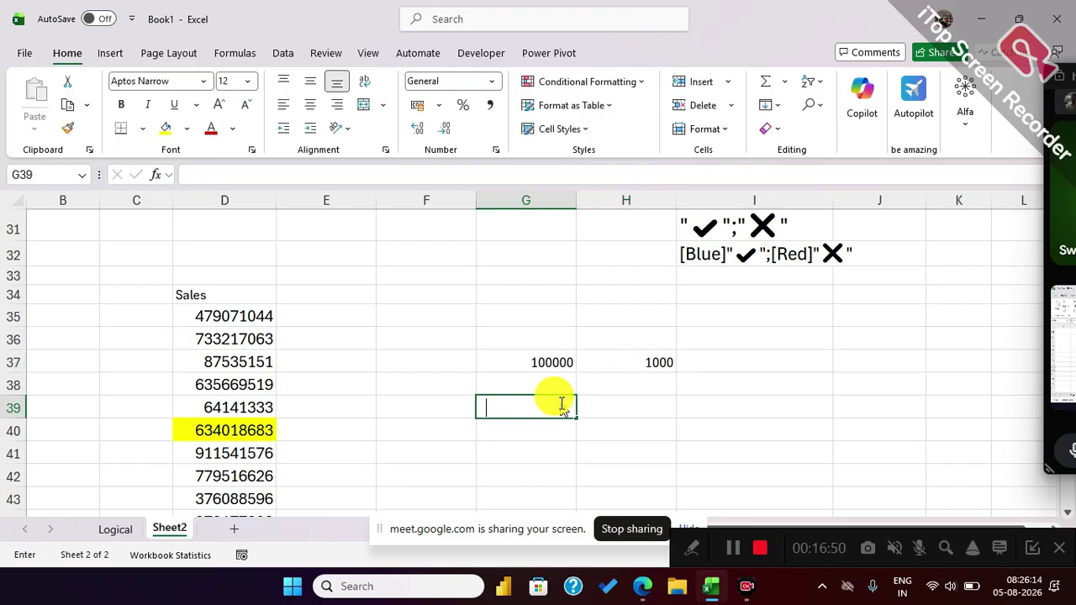
Divide the 100000 example by 1000 in G39 with the formula =G37/H37.
text(=)
key(Up)
key(Up)
text(/)
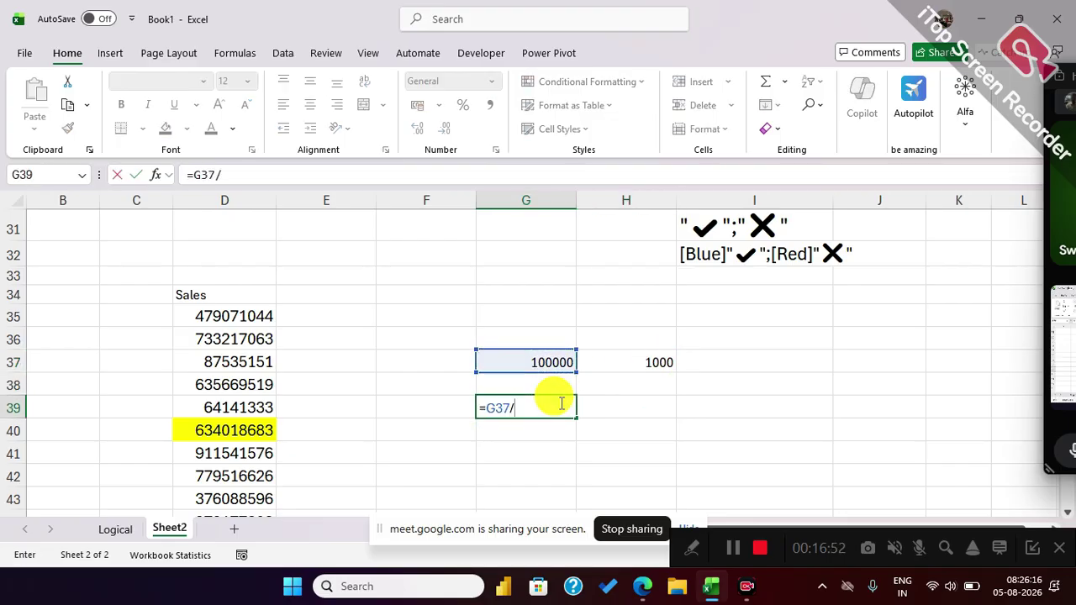
click(652, 362)
key(Return)
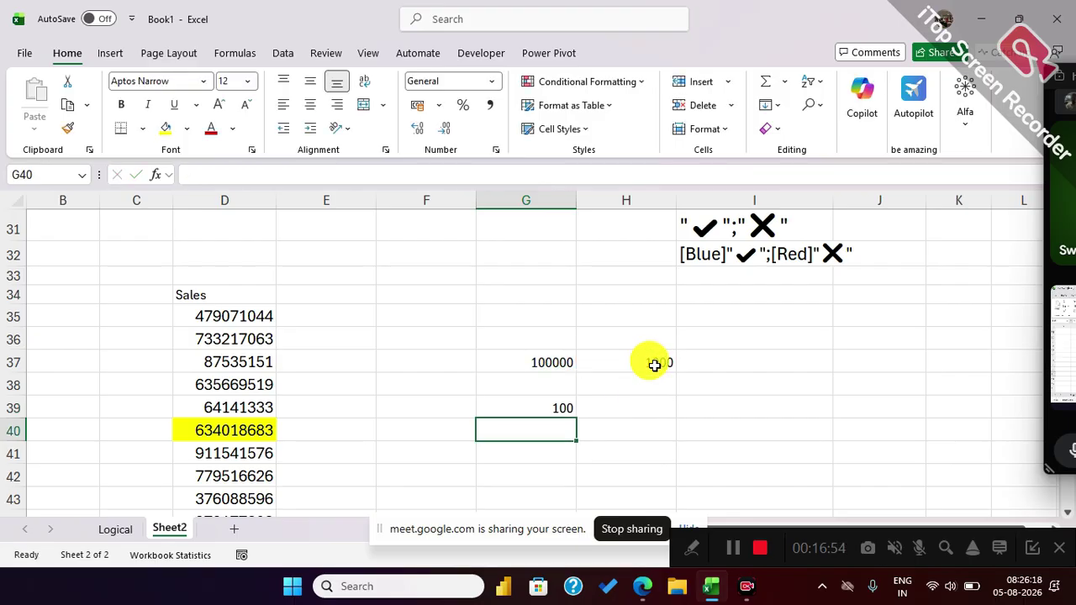
Clear the division example from G37:H39.
click(564, 405)
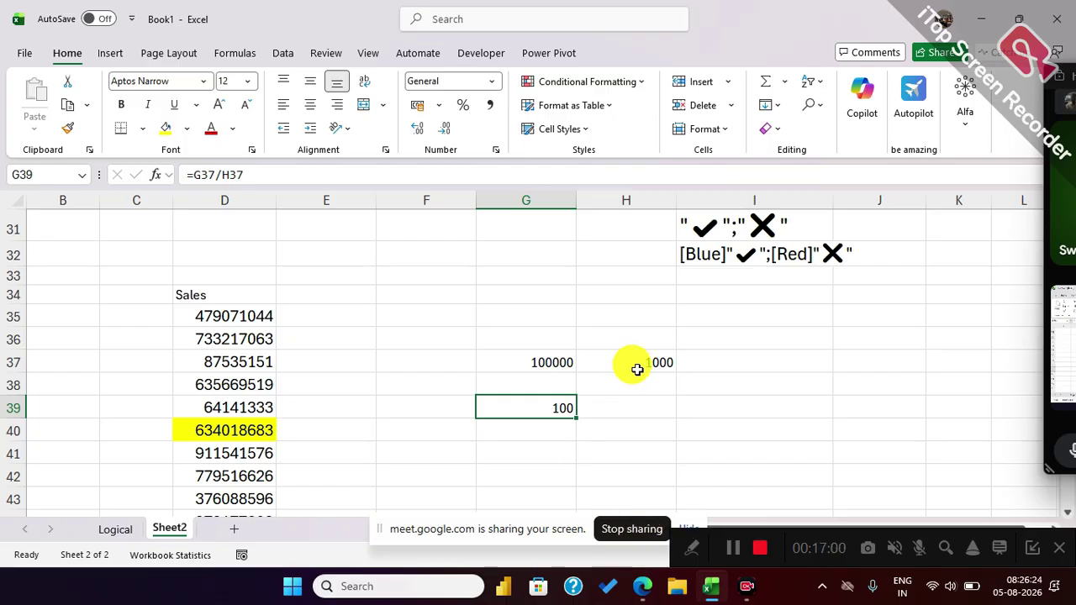
drag(547, 365, 608, 418)
key(Delete)
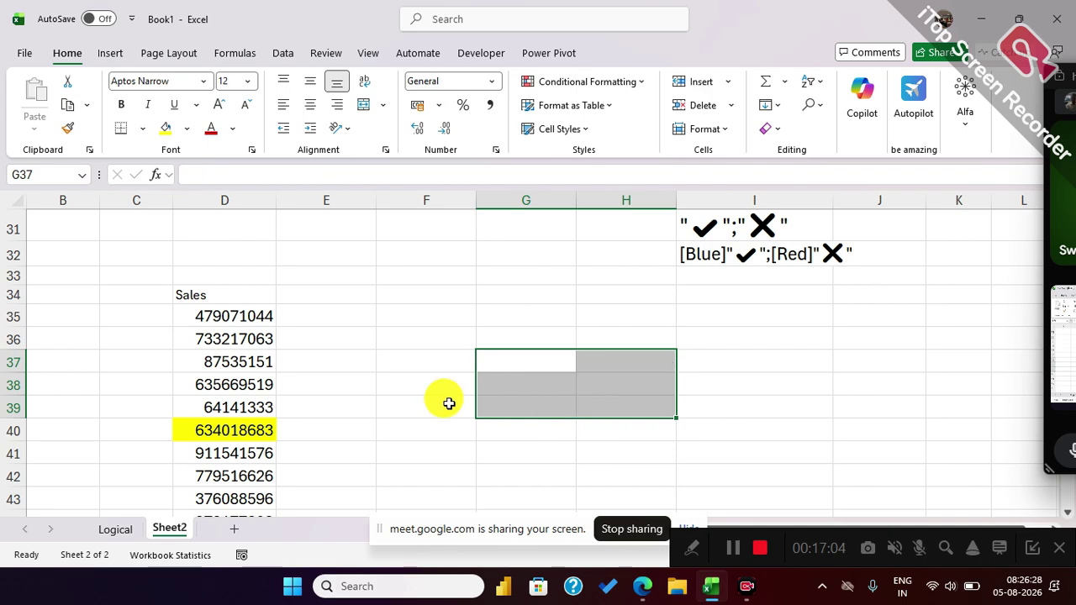
click(252, 315)
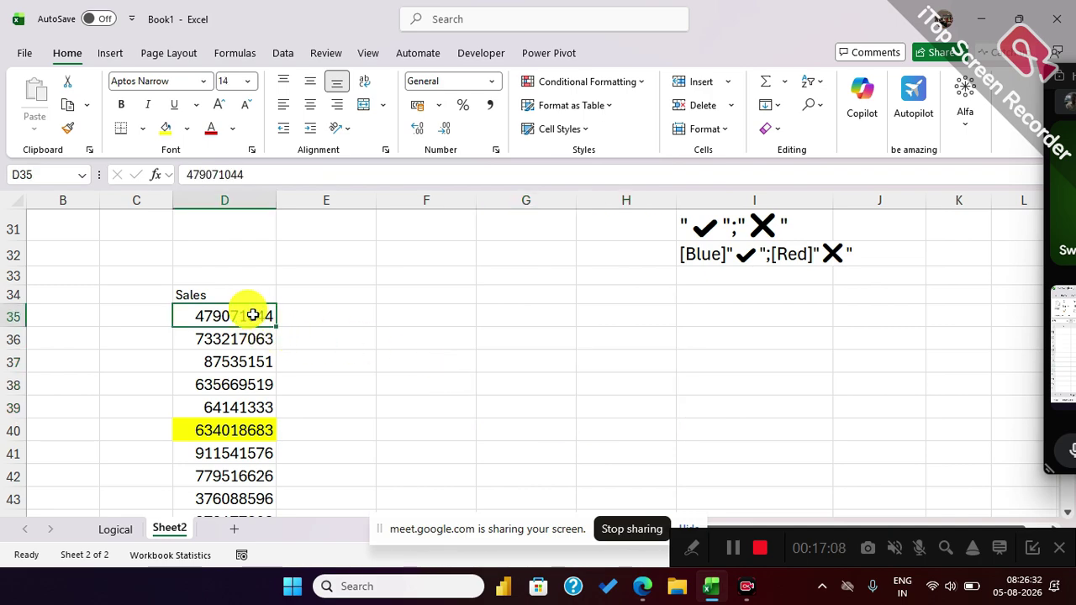
key(ctrl+shift+Down)
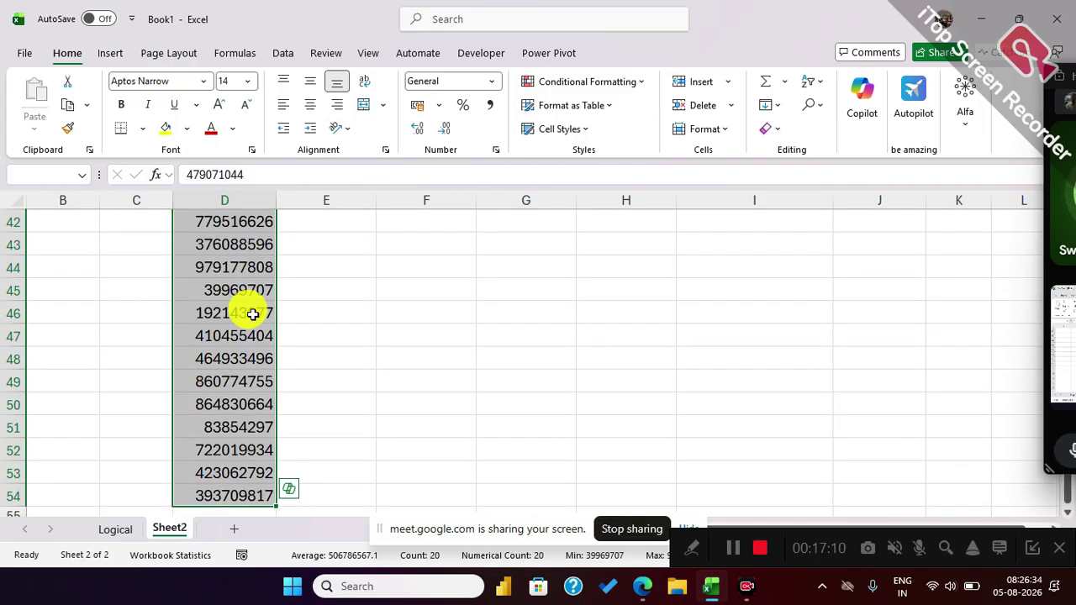
key(ctrl+q)
key(Escape)
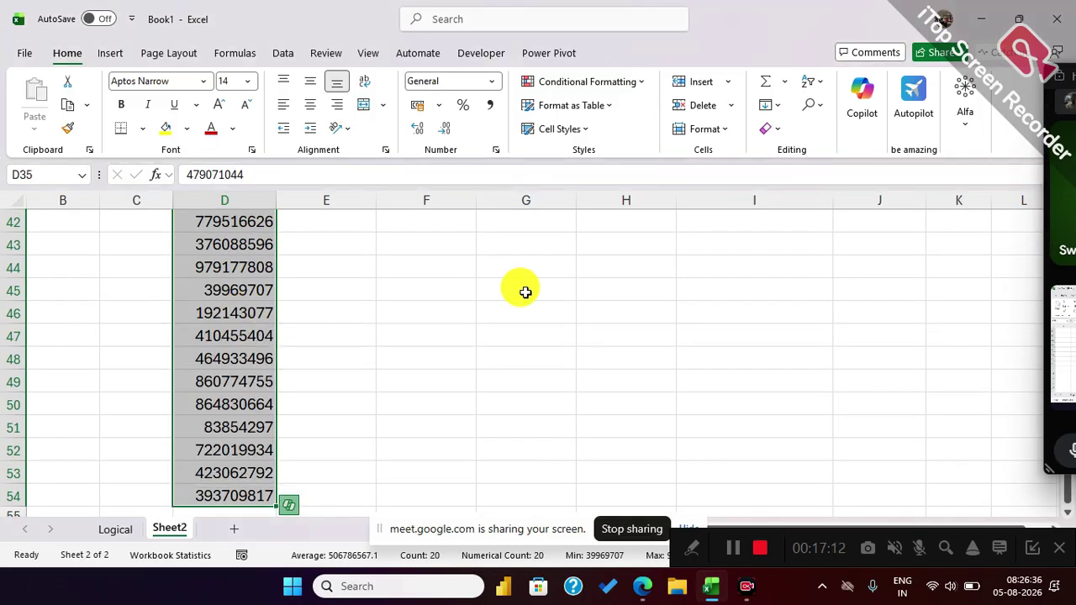
Enter the scale labels Miillions, Billions and Trilians in I37:I39.
scroll(525, 292, up, 4)
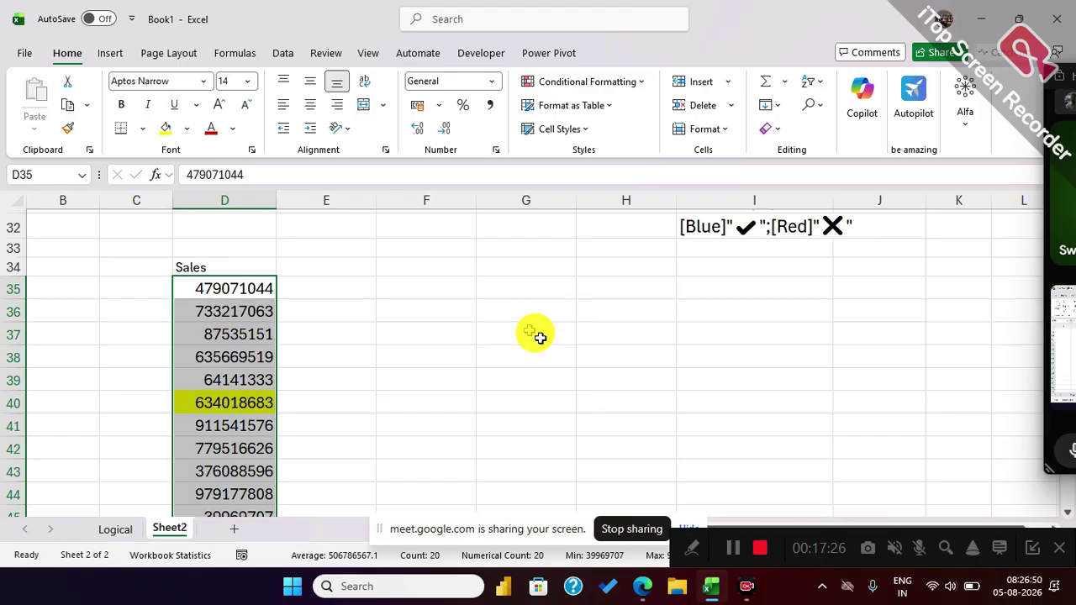
click(725, 333)
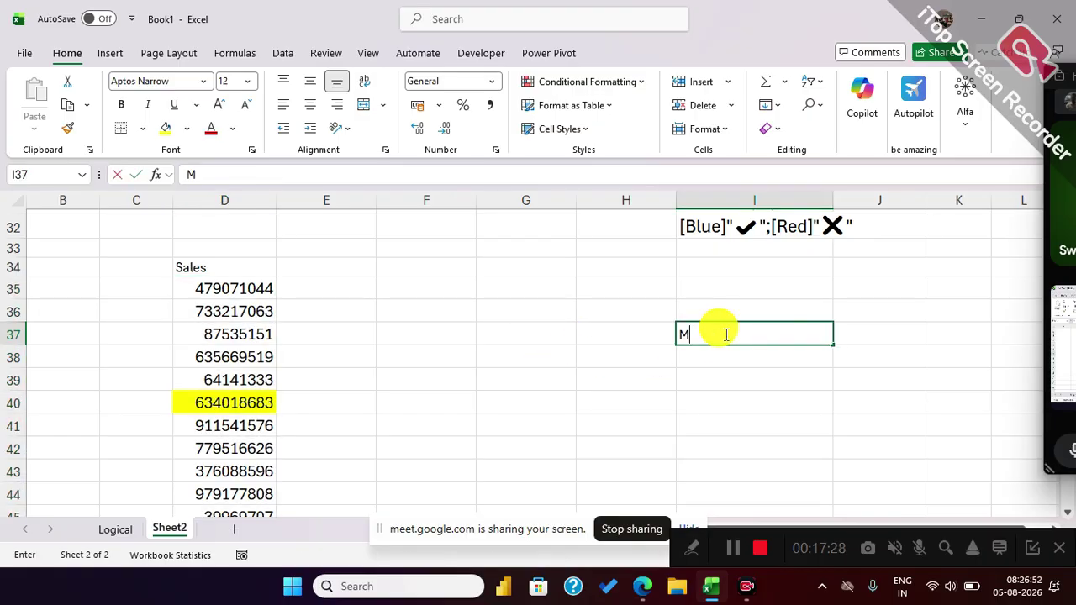
text(Miillions)
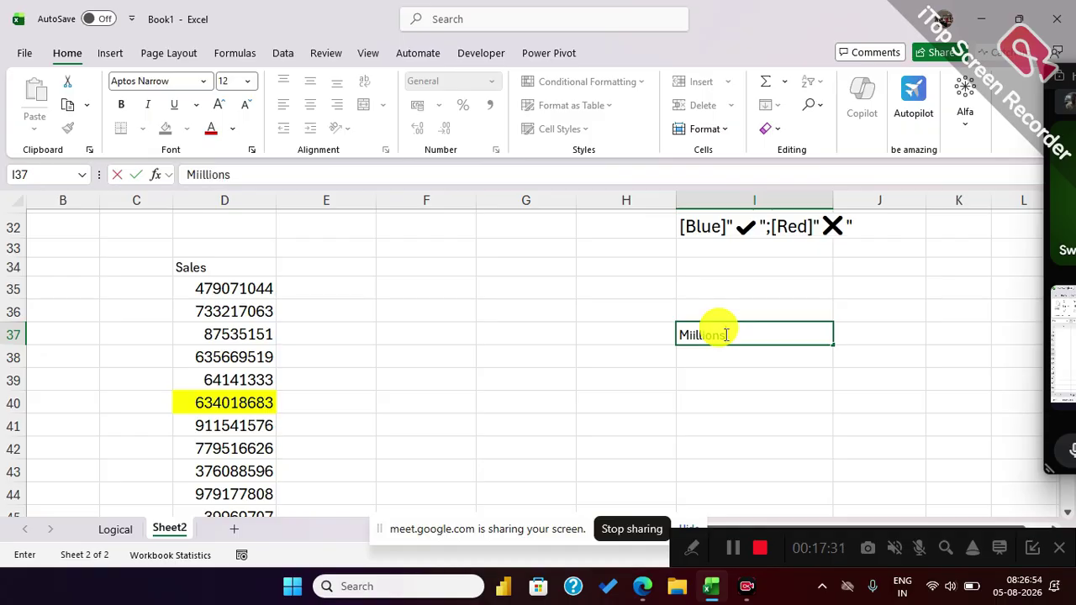
key(Return)
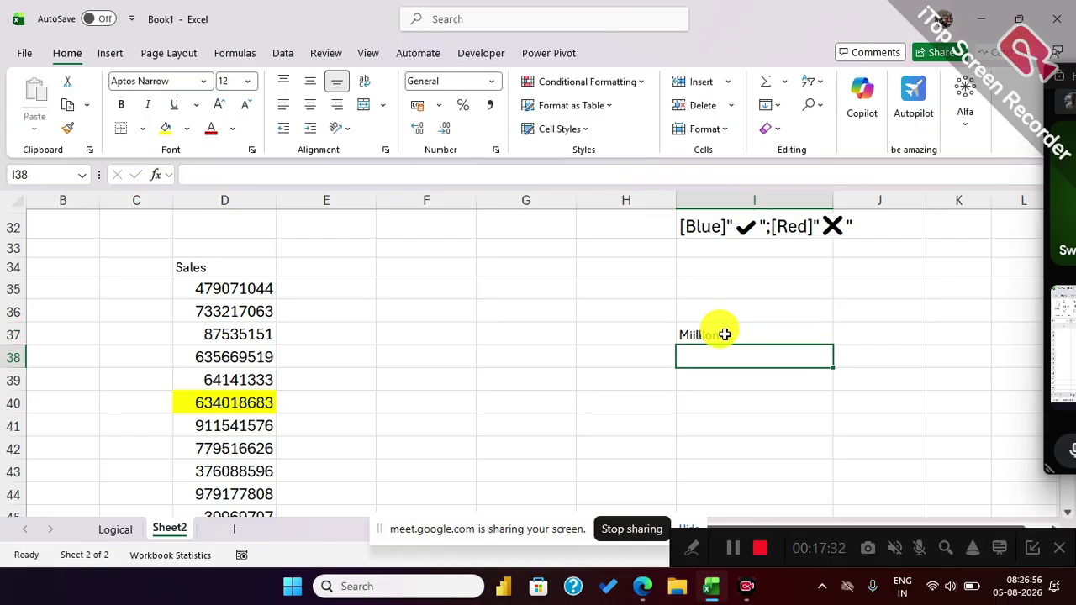
text(Billions)
key(Return)
text(Trilians)
key(Return)
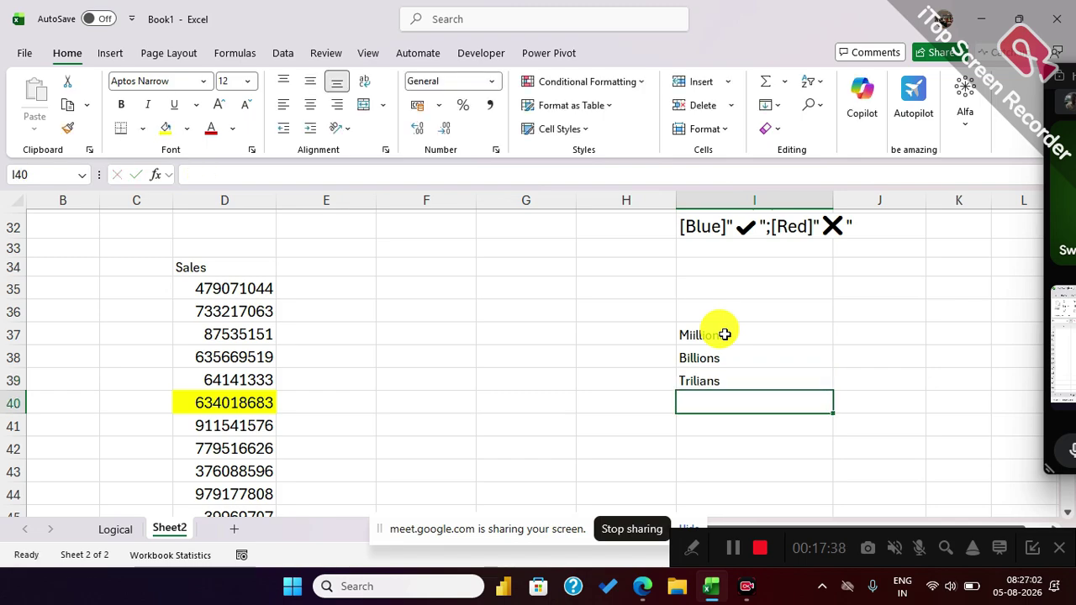
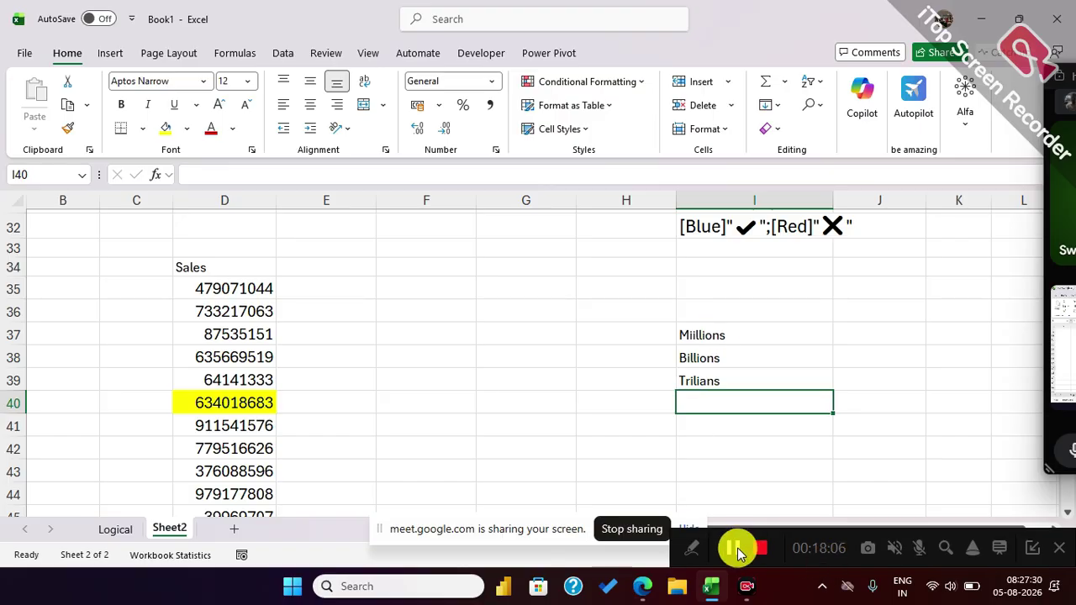
Reset the number format of the Sales values in D35:D54 to General.
click(736, 548)
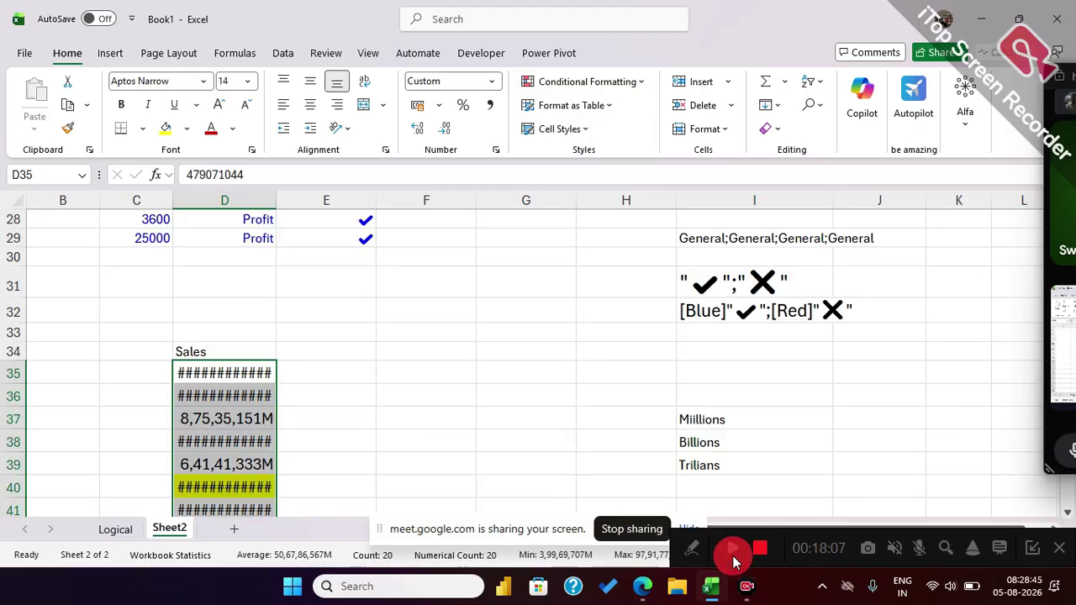
click(402, 426)
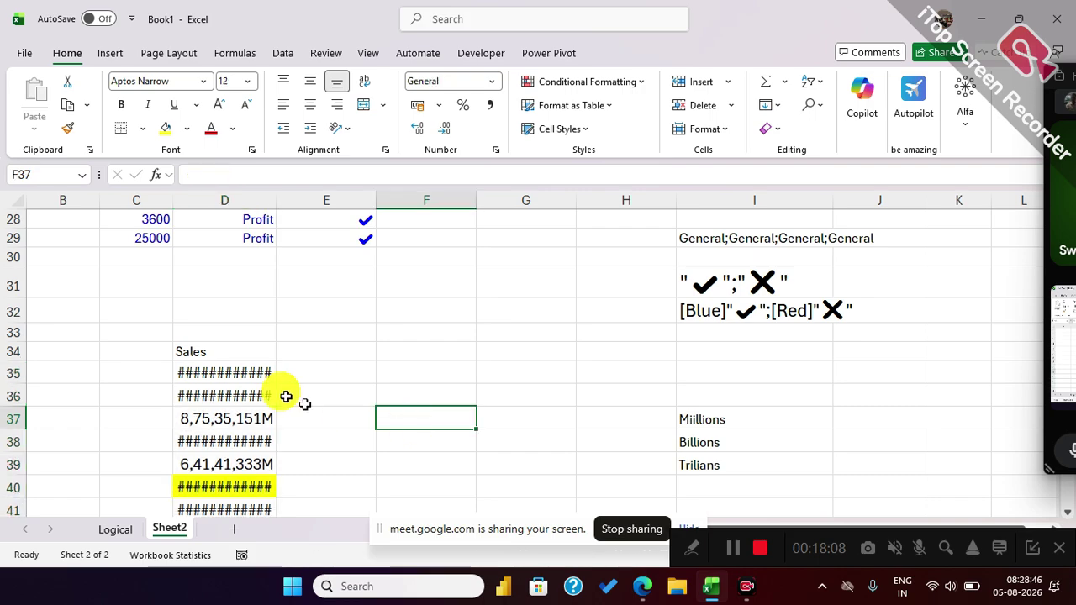
click(252, 375)
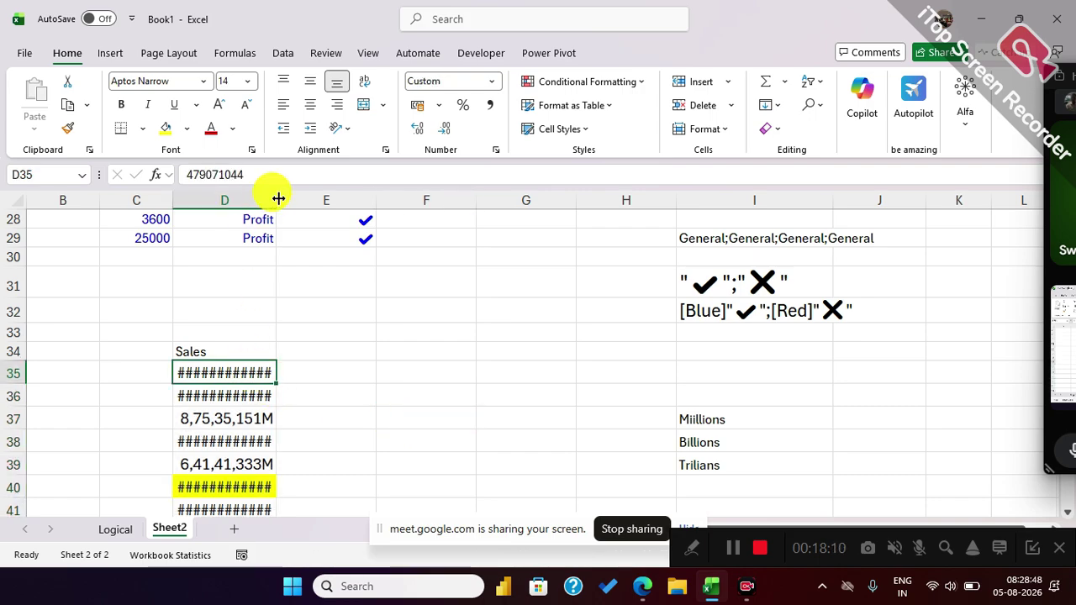
key(ctrl+shift+Down)
key(ctrl+shift+asciitilde)
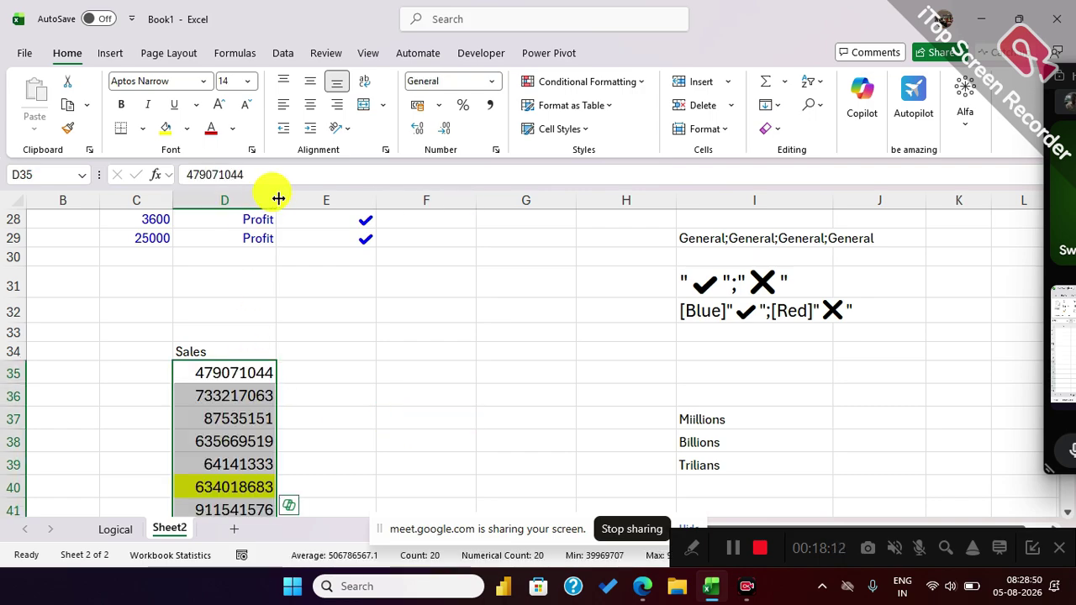
click(327, 353)
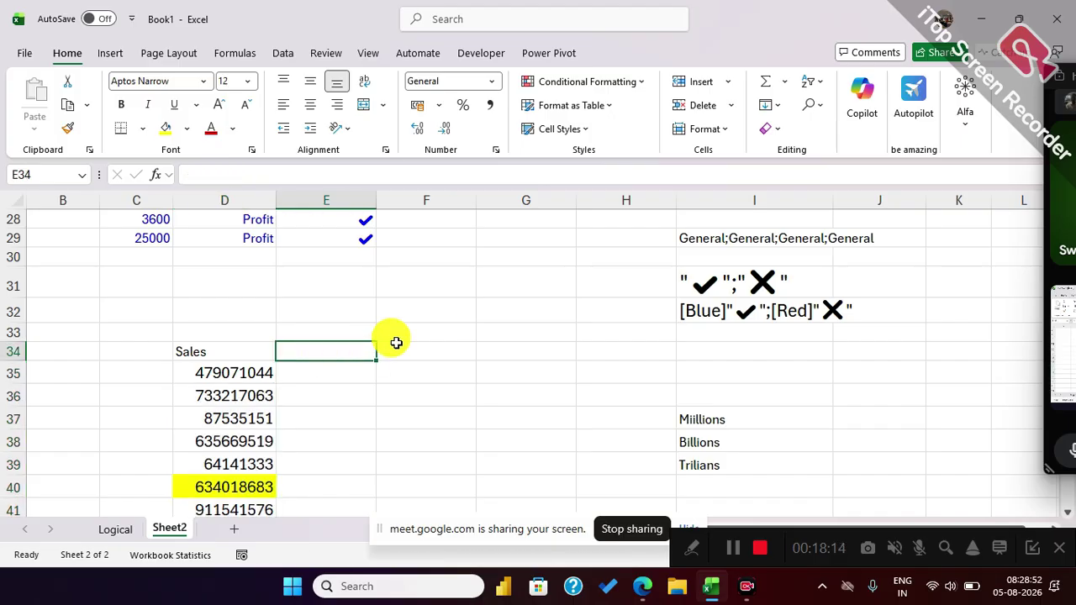
scroll(396, 343, down, 1)
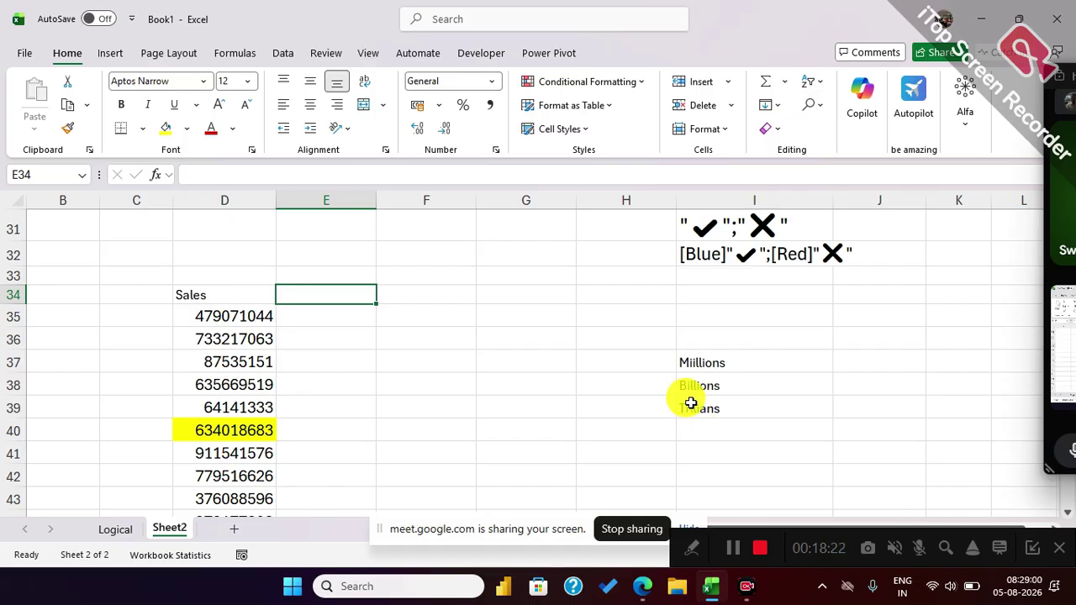
click(230, 326)
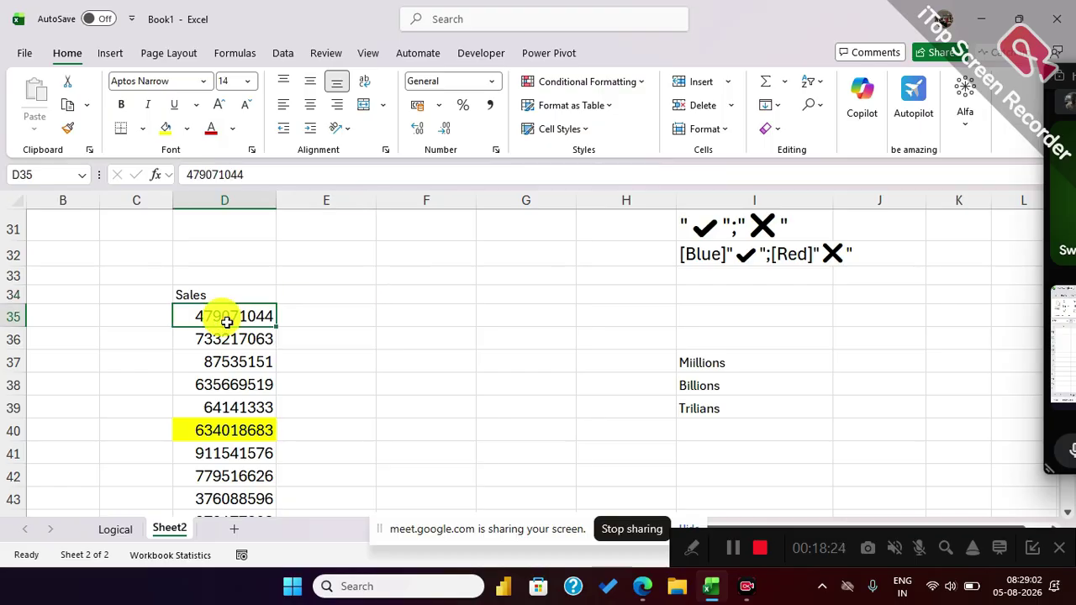
click(701, 362)
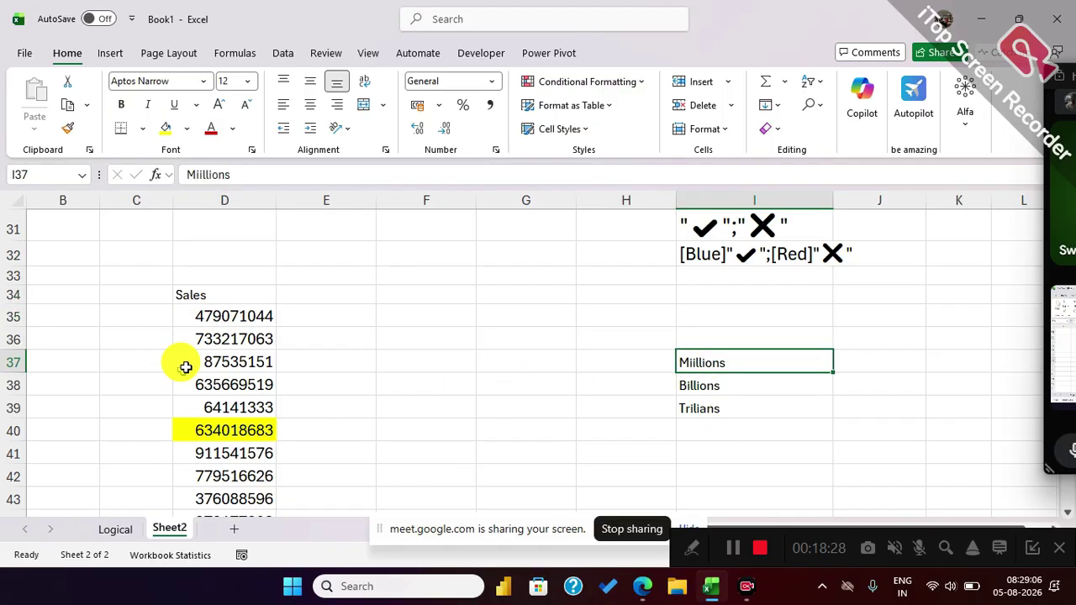
Try the custom number format 0,"M" on the Sales values in D35:D54.
click(227, 320)
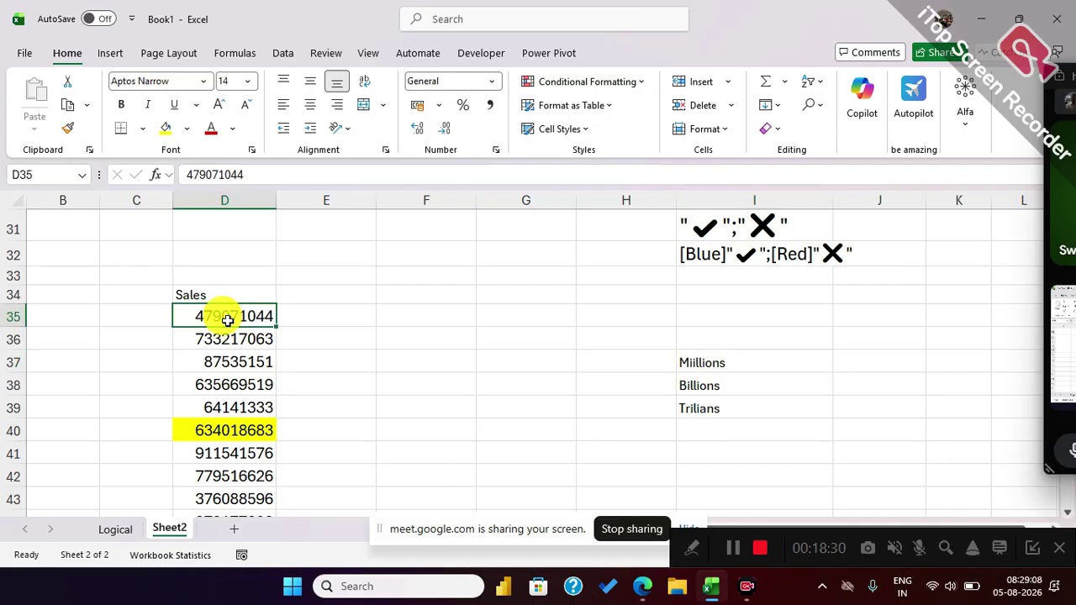
key(ctrl+shift+Down)
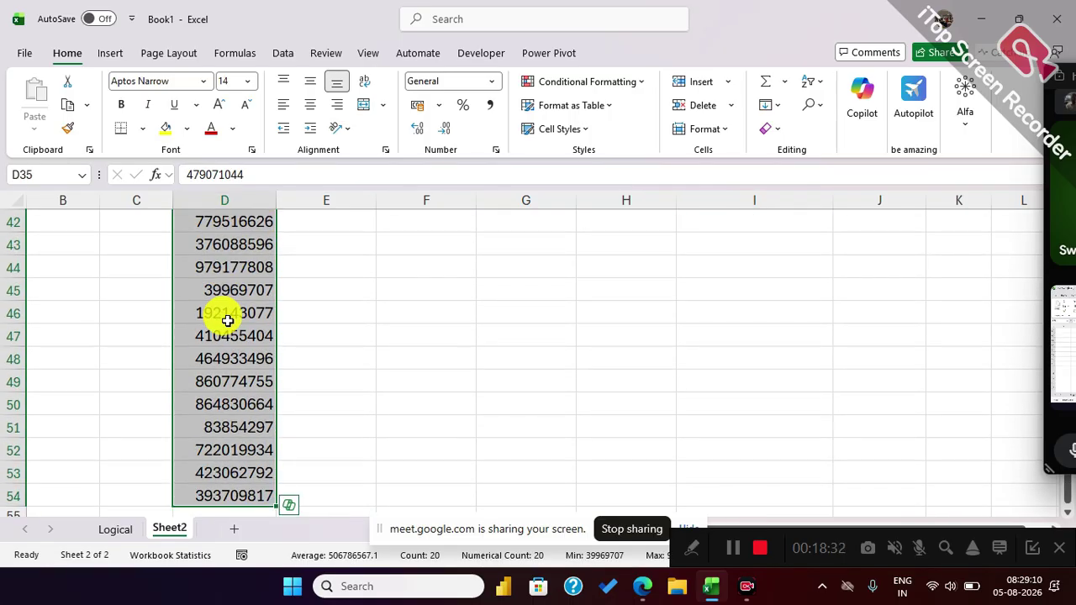
key(ctrl+1)
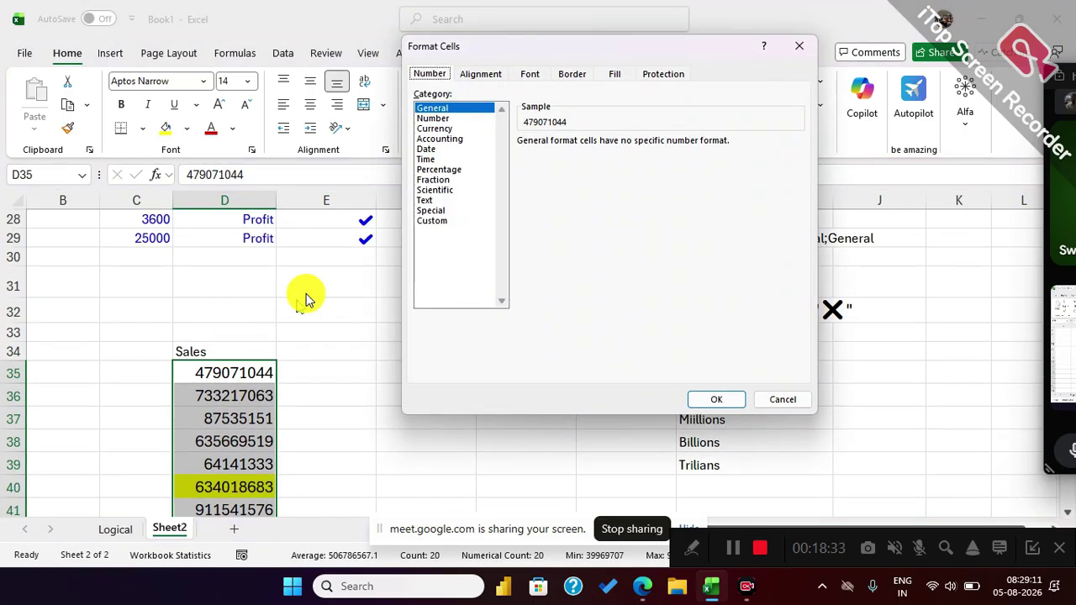
click(434, 221)
drag(564, 152, 459, 136)
key(BackSpace)
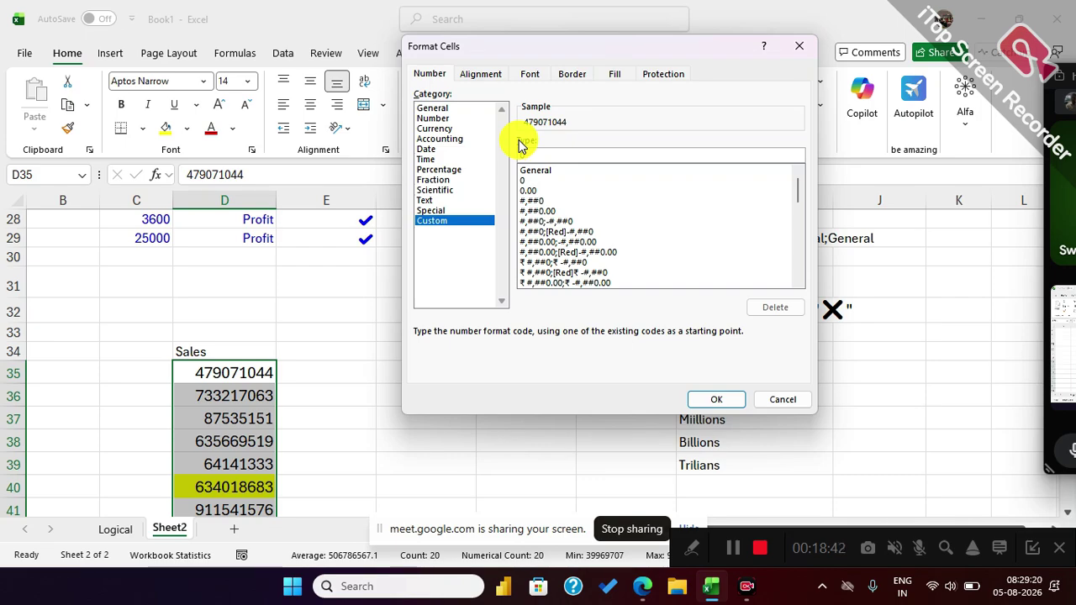
text(0)
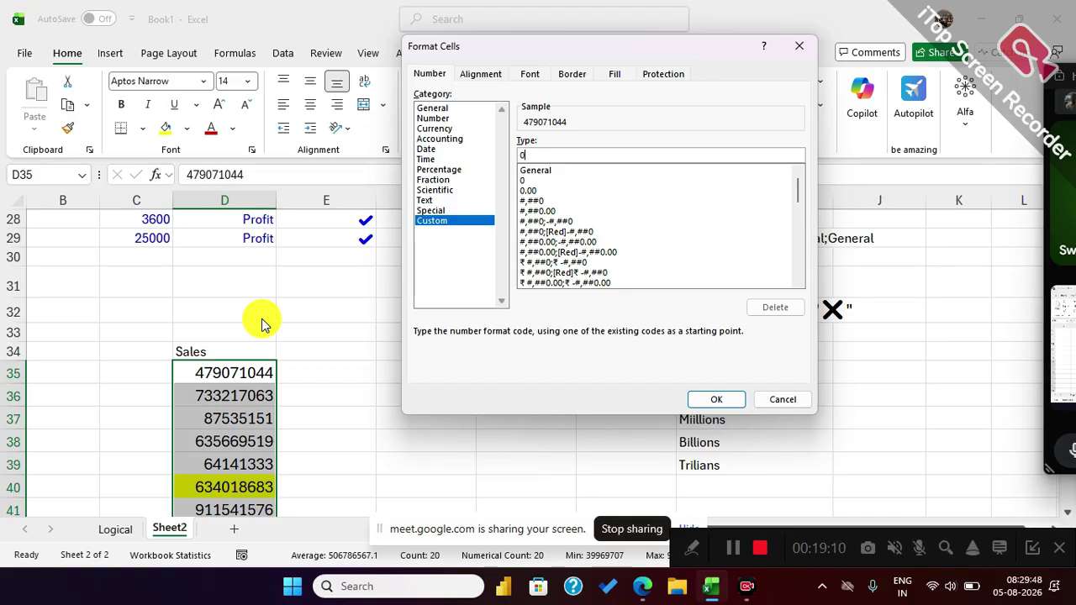
text(,"M)
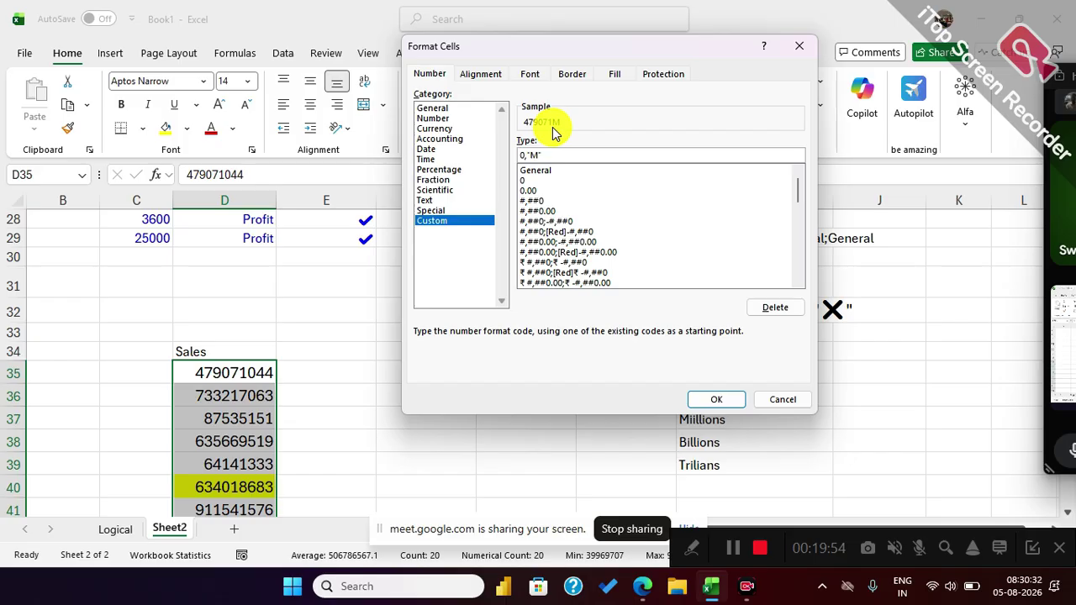
click(721, 398)
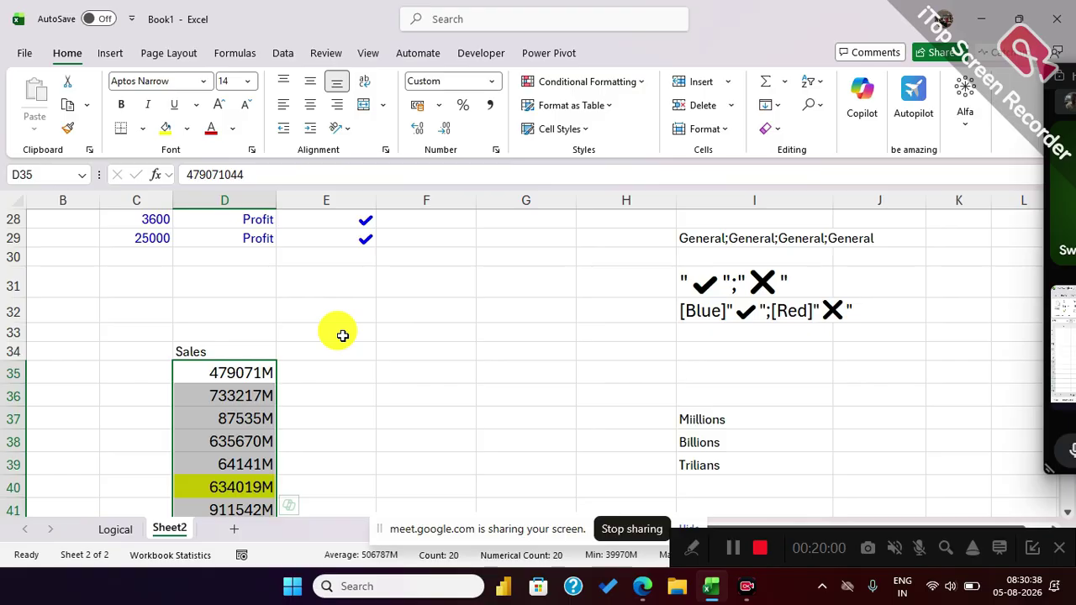
scroll(343, 332, down, 1)
key(ctrl+z)
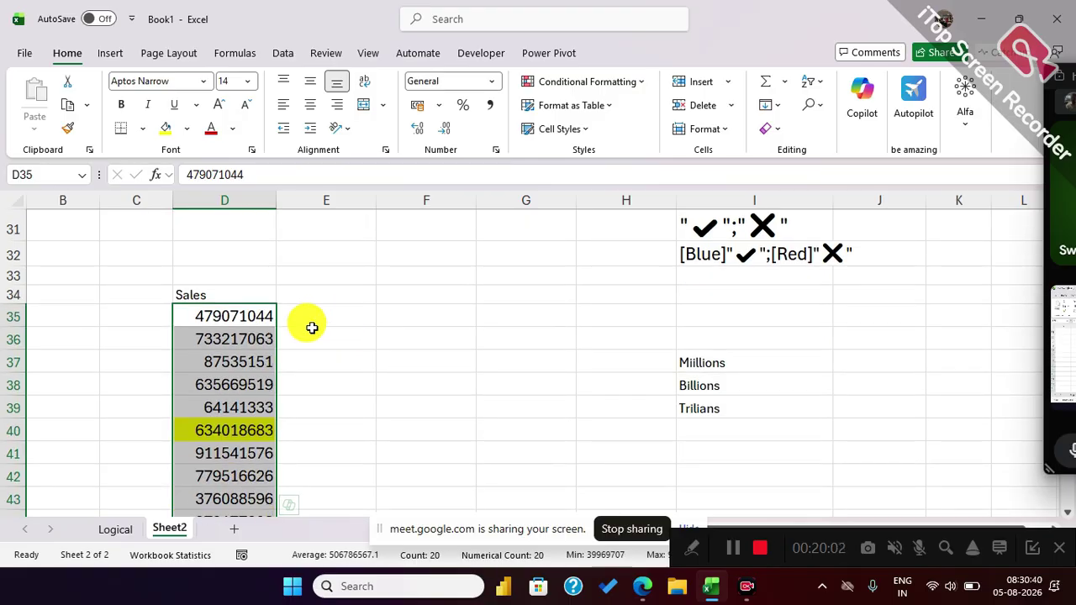
Fill the Sales values from D35:D54 across into the three adjacent columns, E35:G54.
key(shift+Right)
key(shift+Right)
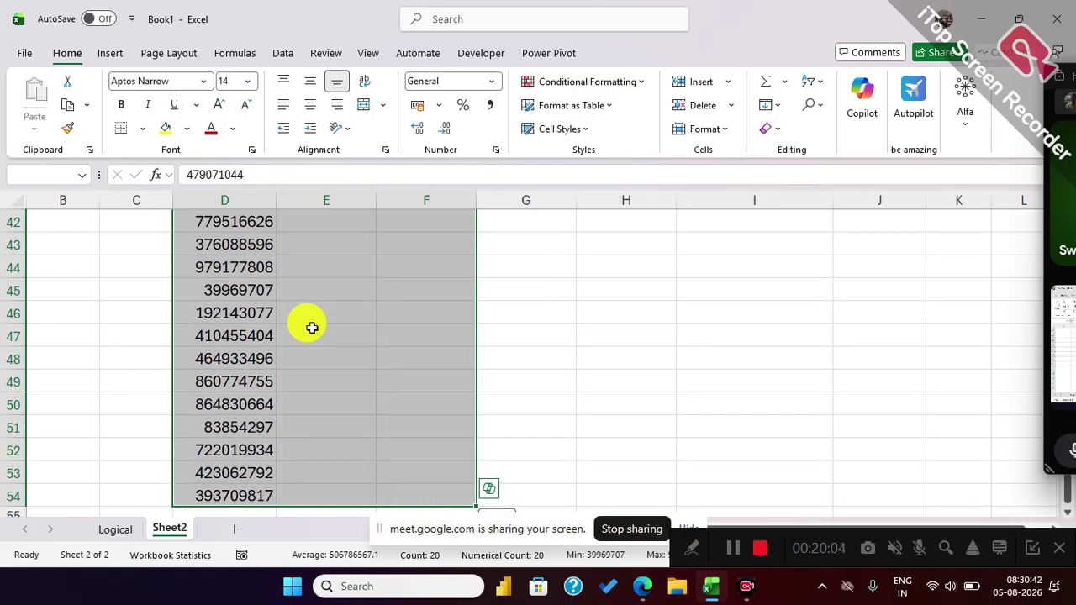
key(shift+Right)
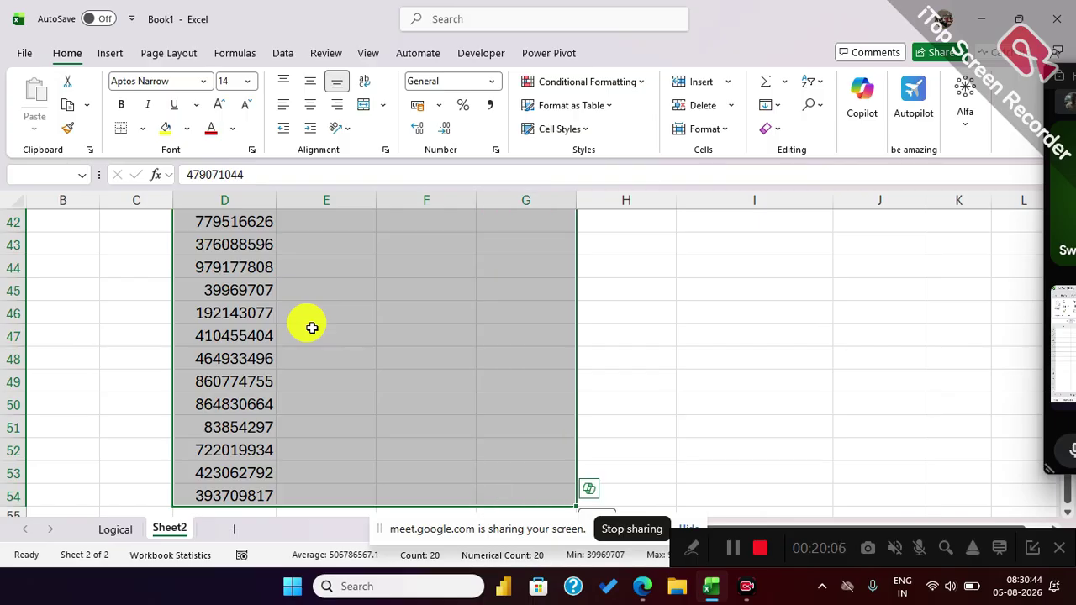
key(ctrl+r)
Enter the column headers Million, Billion and Trilians in E34:G34.
click(312, 330)
scroll(319, 332, up, 4)
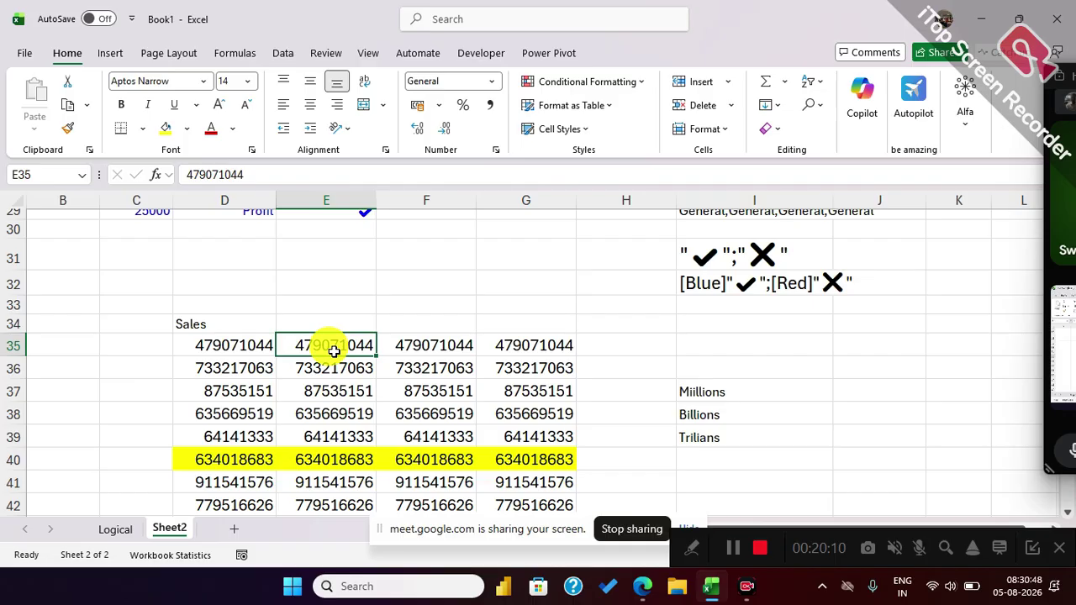
key(Up)
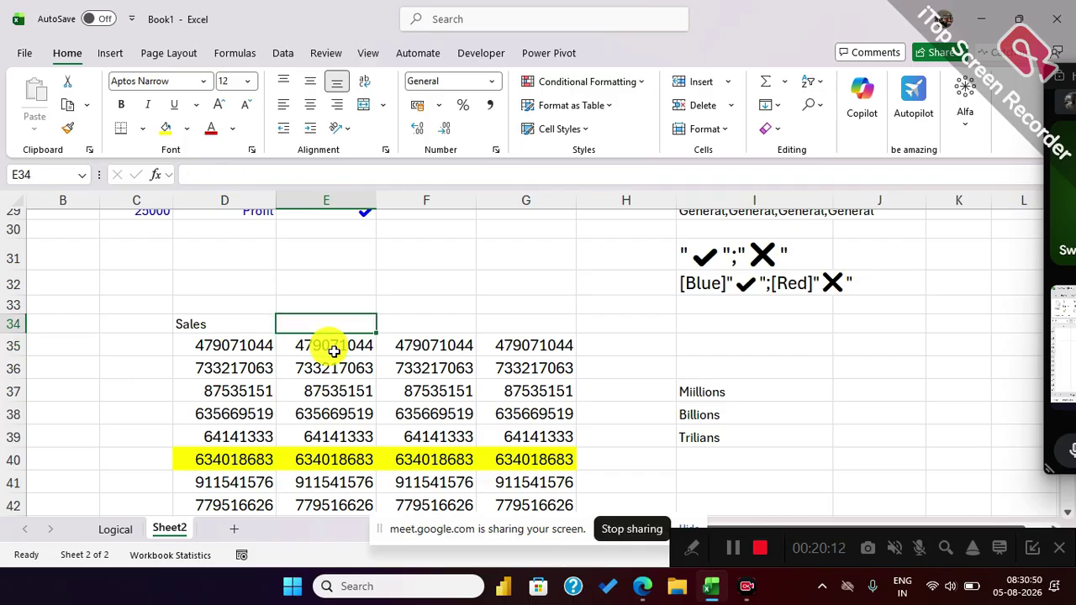
text(Million)
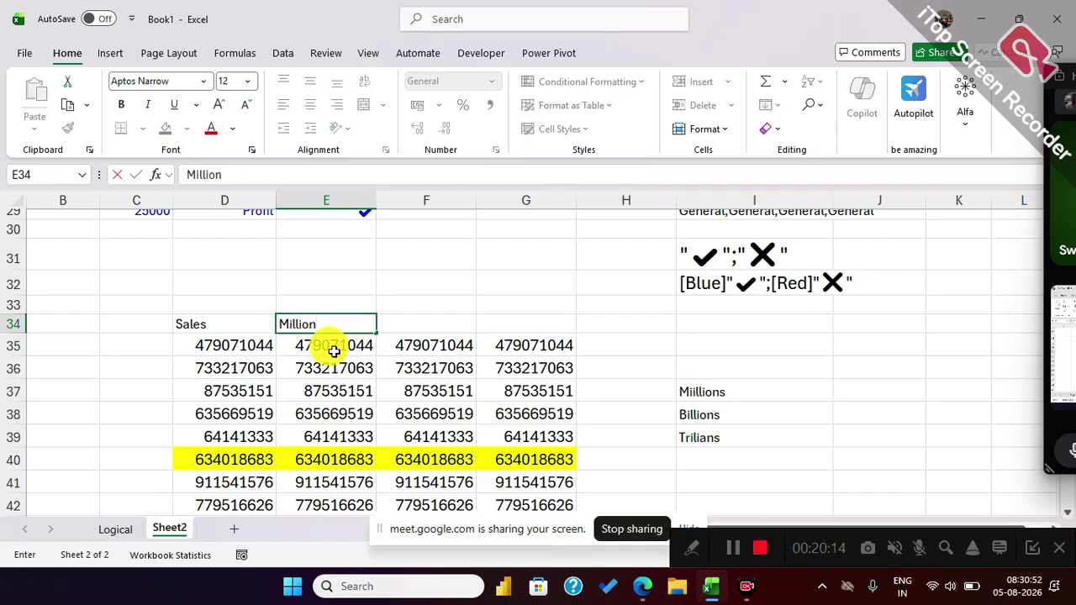
key(Tab)
text(Billion)
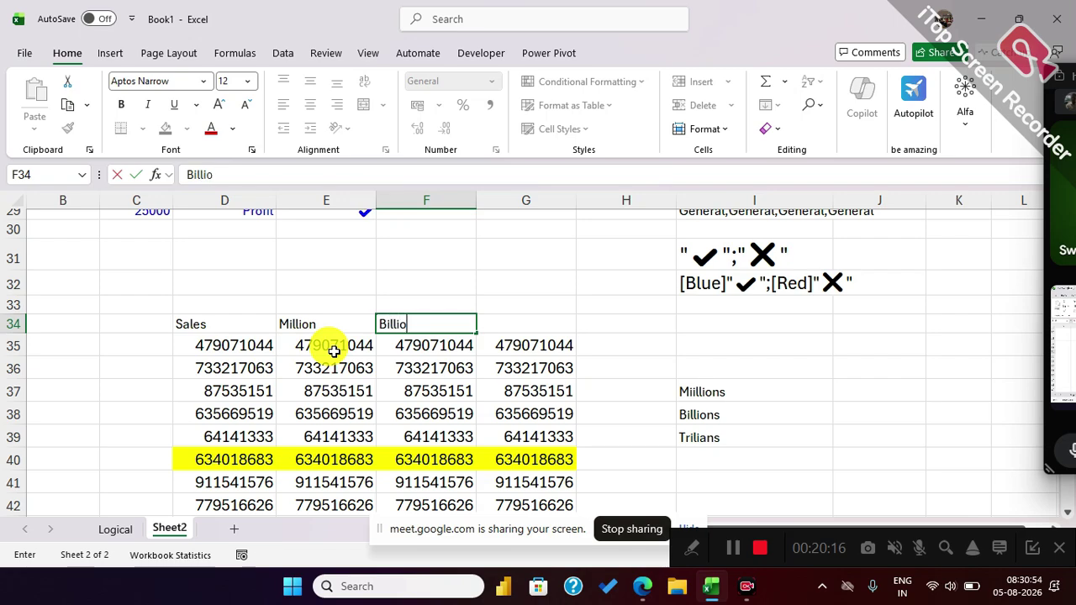
key(Tab)
text(Tri)
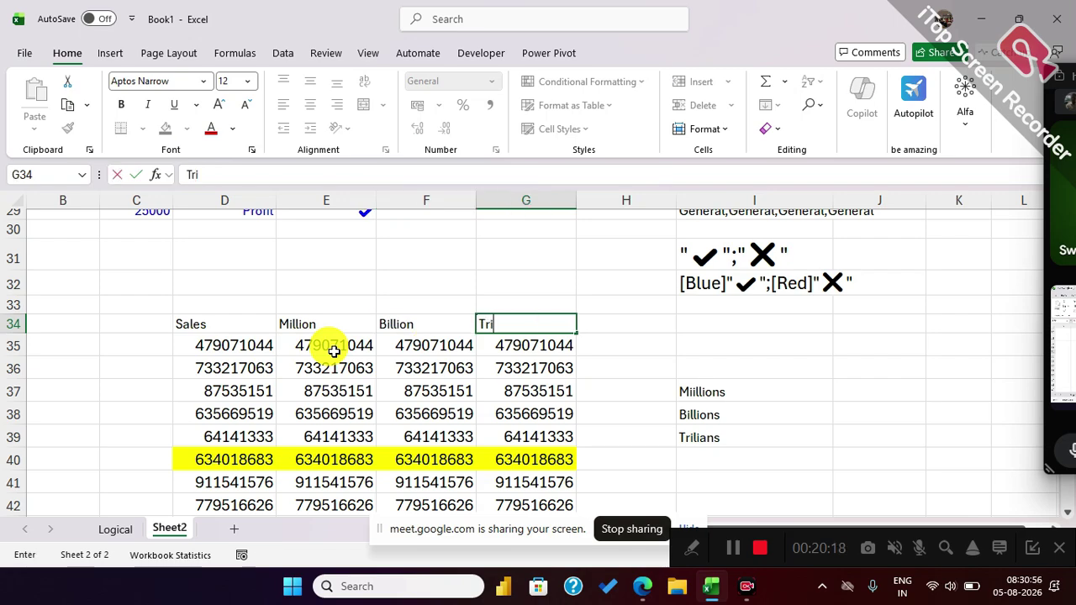
text(lians)
Apply the custom number format 0,"M" to the Million column values in E35:E54.
click(333, 351)
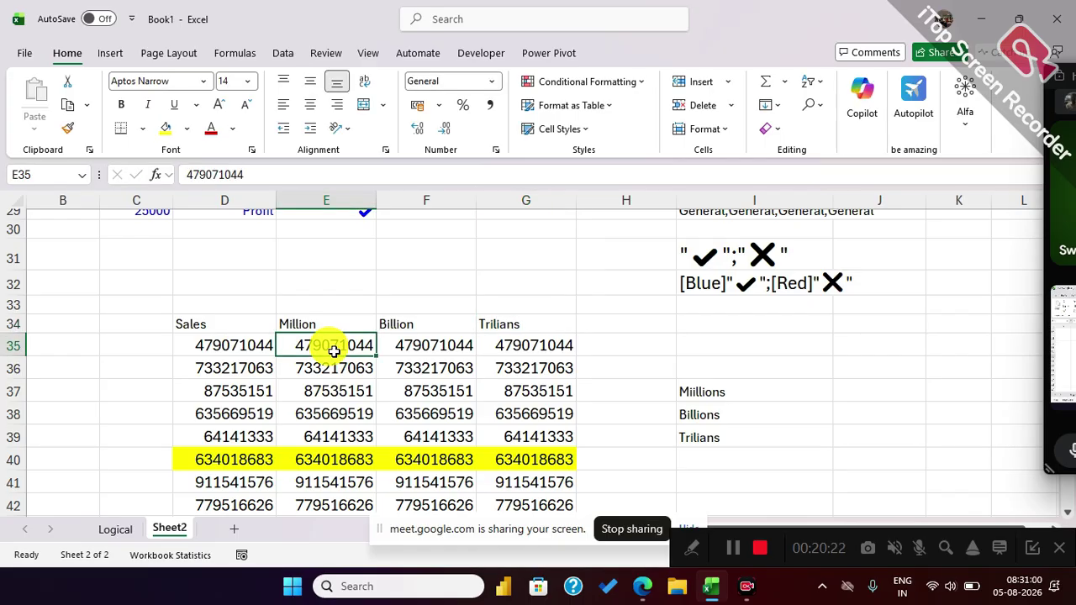
key(ctrl+shift+Down)
scroll(324, 348, up, 5)
key(ctrl+1)
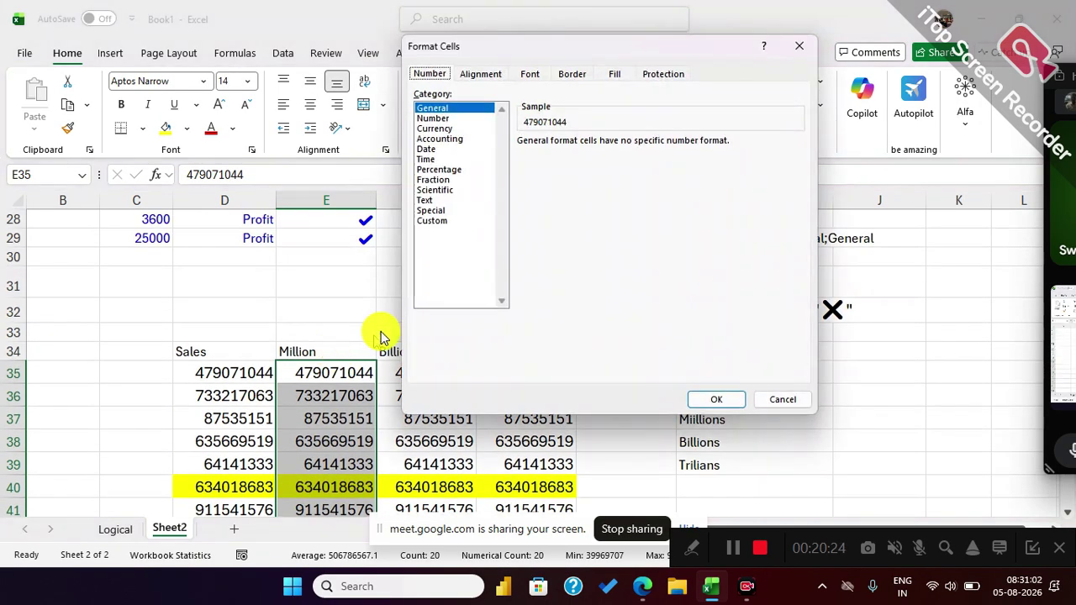
click(431, 220)
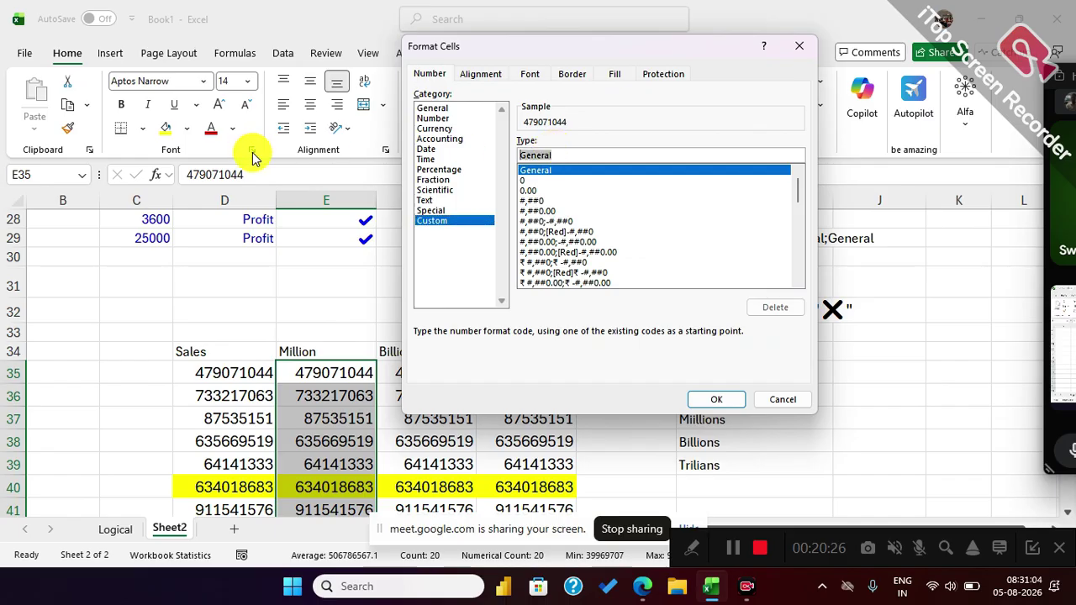
text(0,)
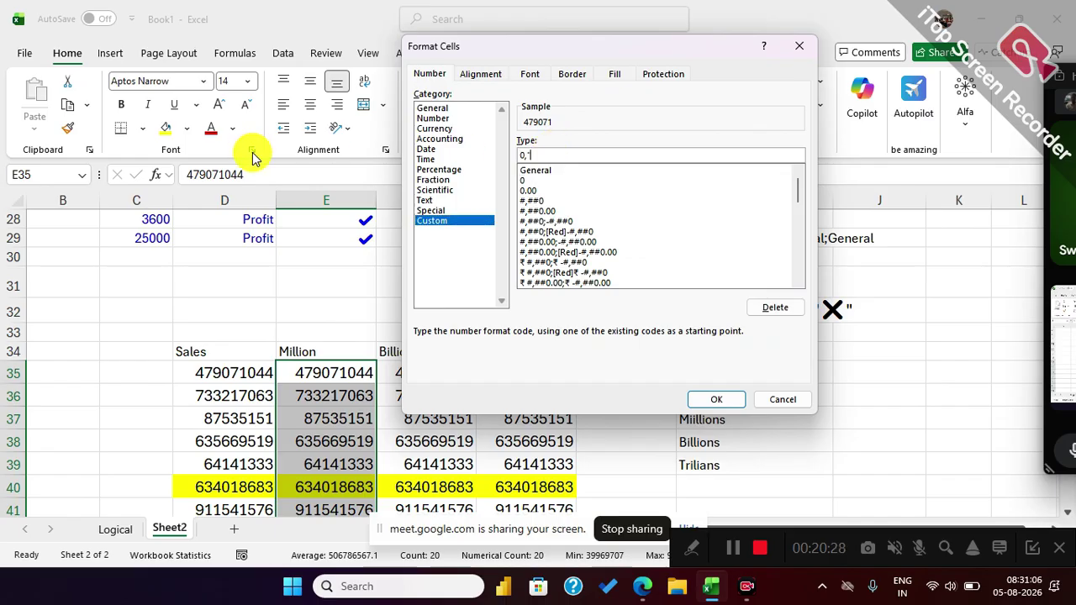
text("M")
key(Return)
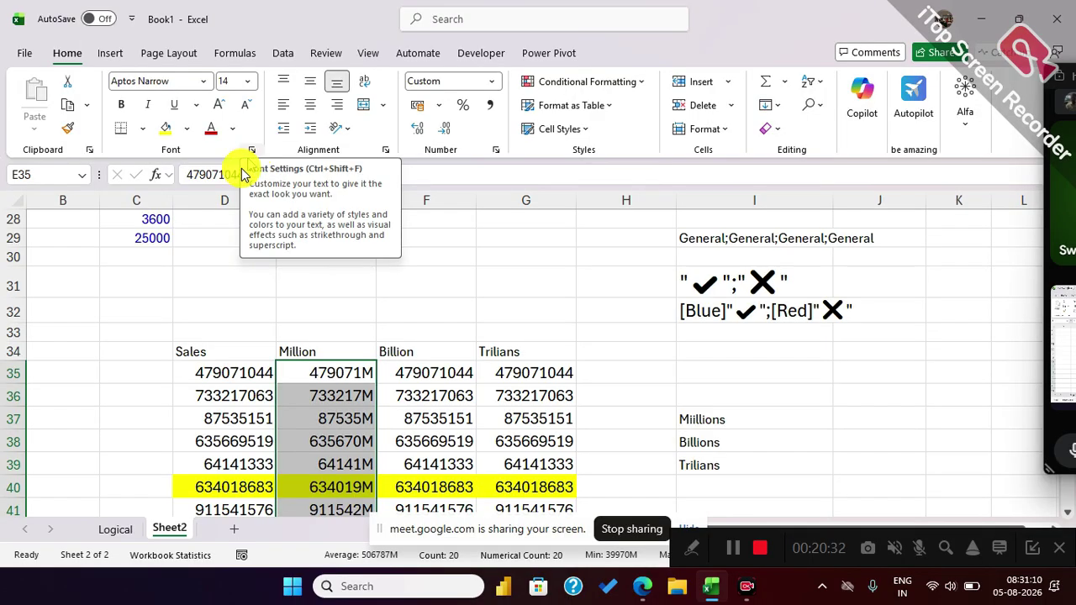
Apply the custom number format 0,,"B" to the Billion column values in F35:F54.
click(395, 376)
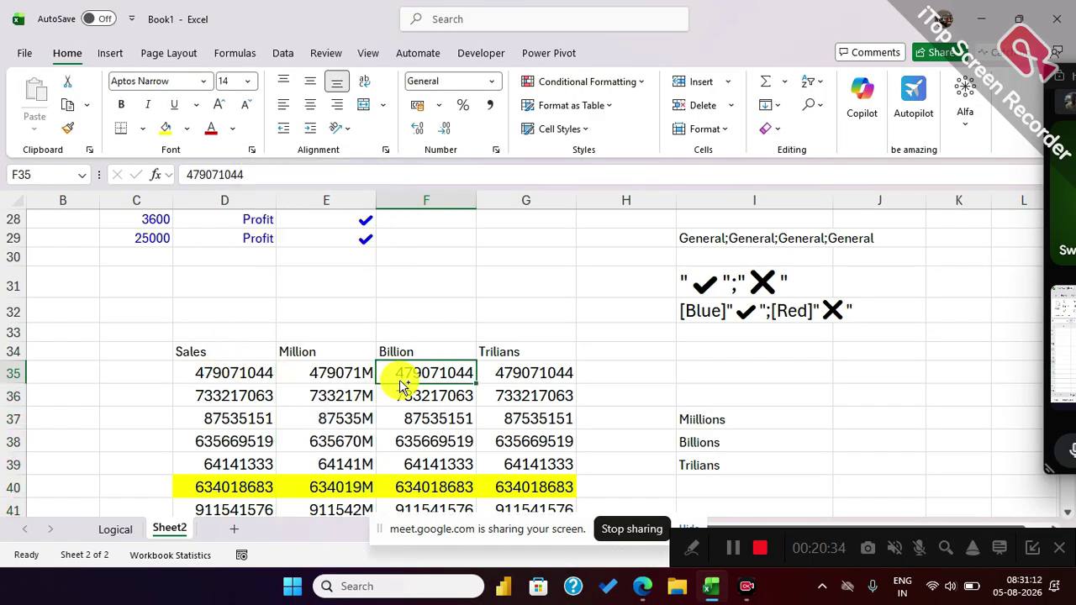
key(ctrl+shift+Down)
scroll(399, 377, up, 5)
key(ctrl+1)
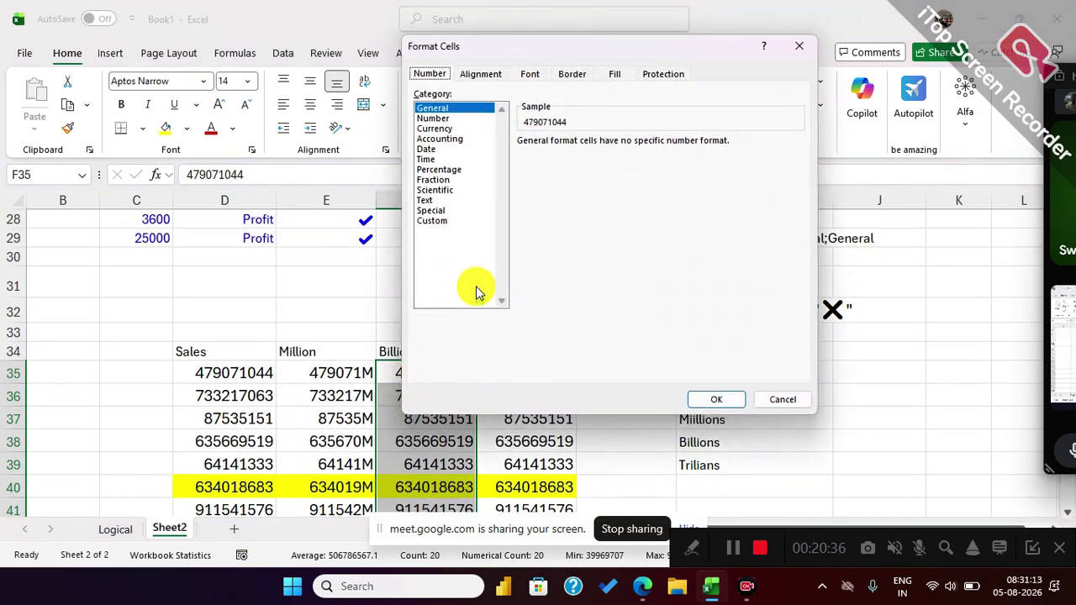
click(437, 220)
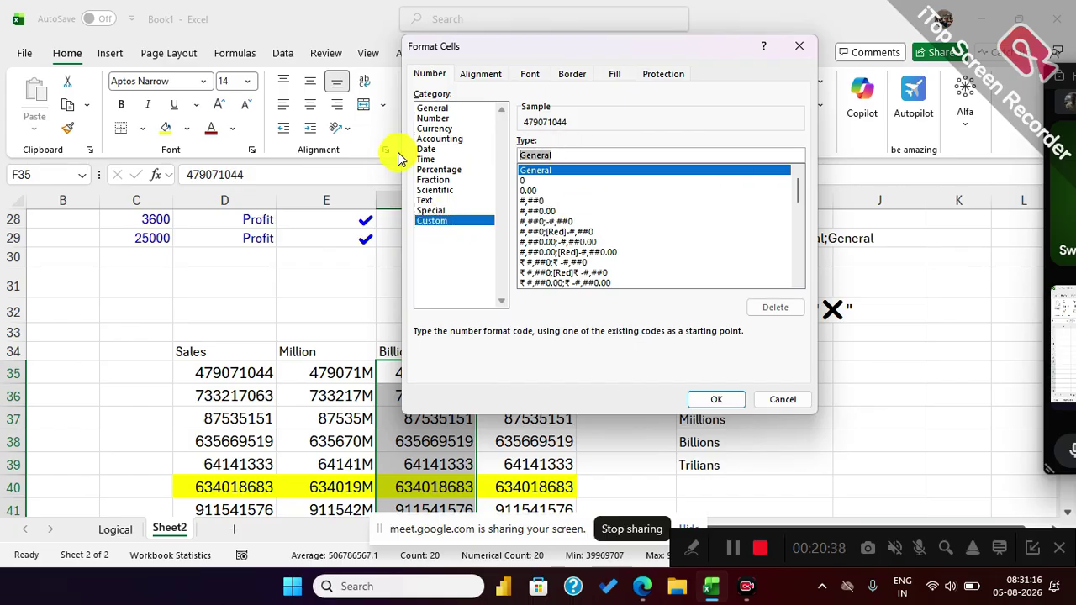
text(0,,)
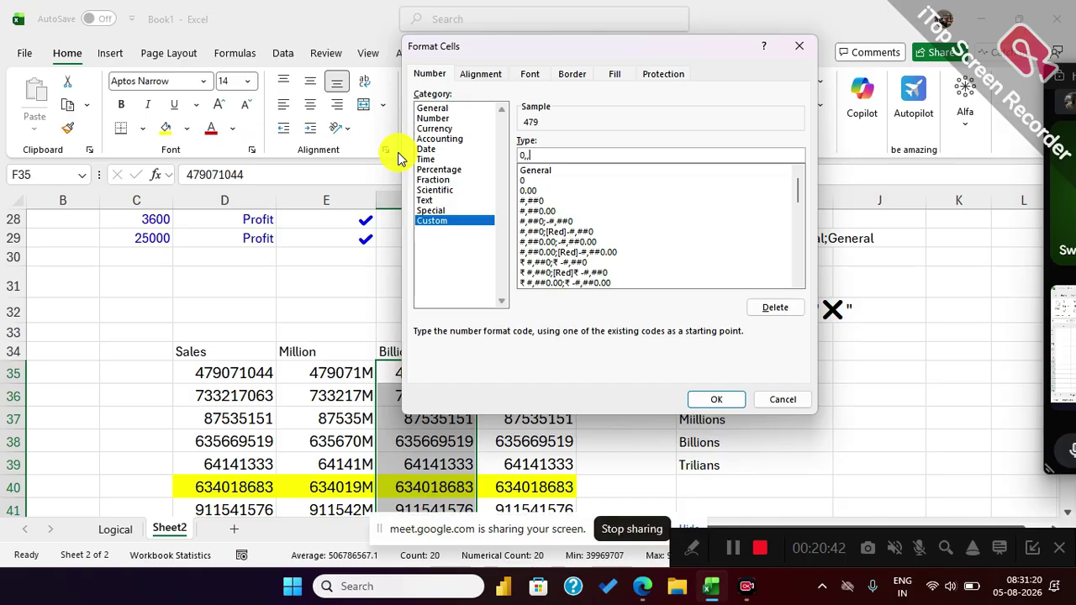
text("B")
key(Return)
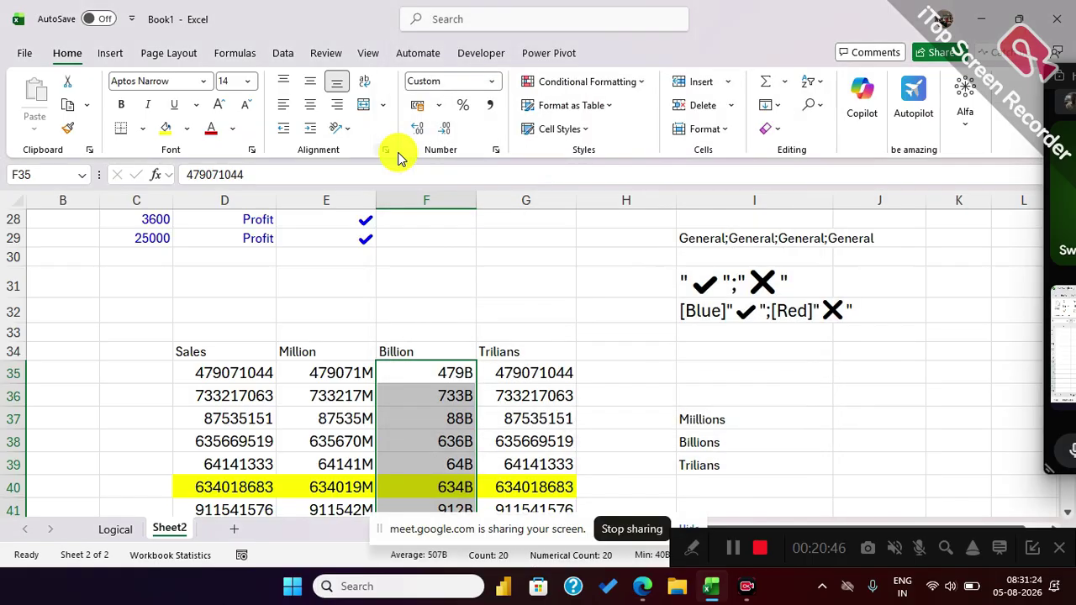
Apply the custom number format 0,,,"Tr" to the Trilians column values in G35:G54.
click(505, 379)
key(ctrl+shift+Down)
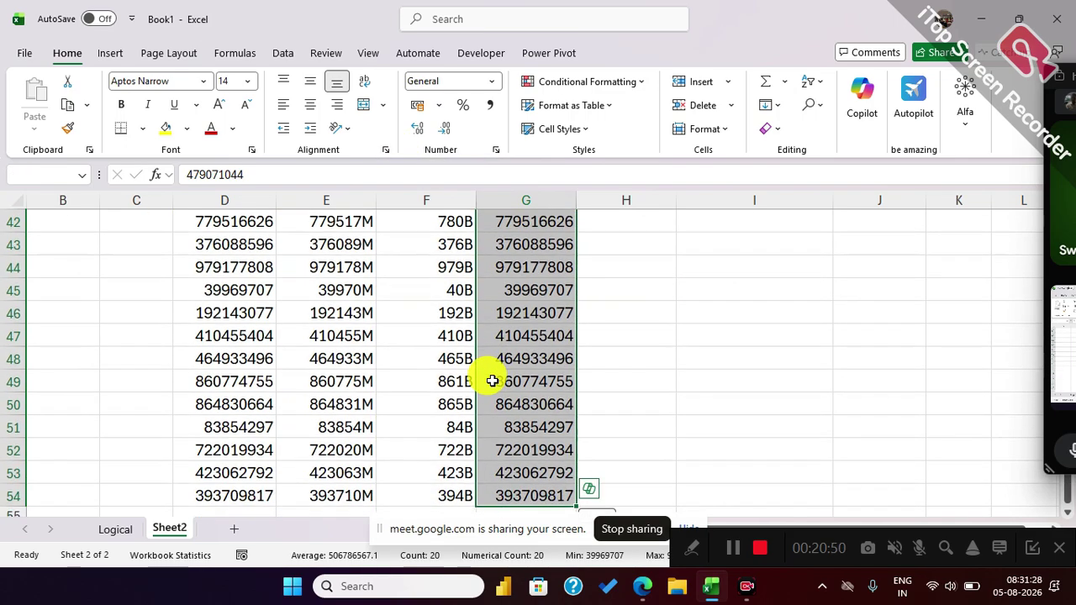
key(ctrl+1)
click(431, 220)
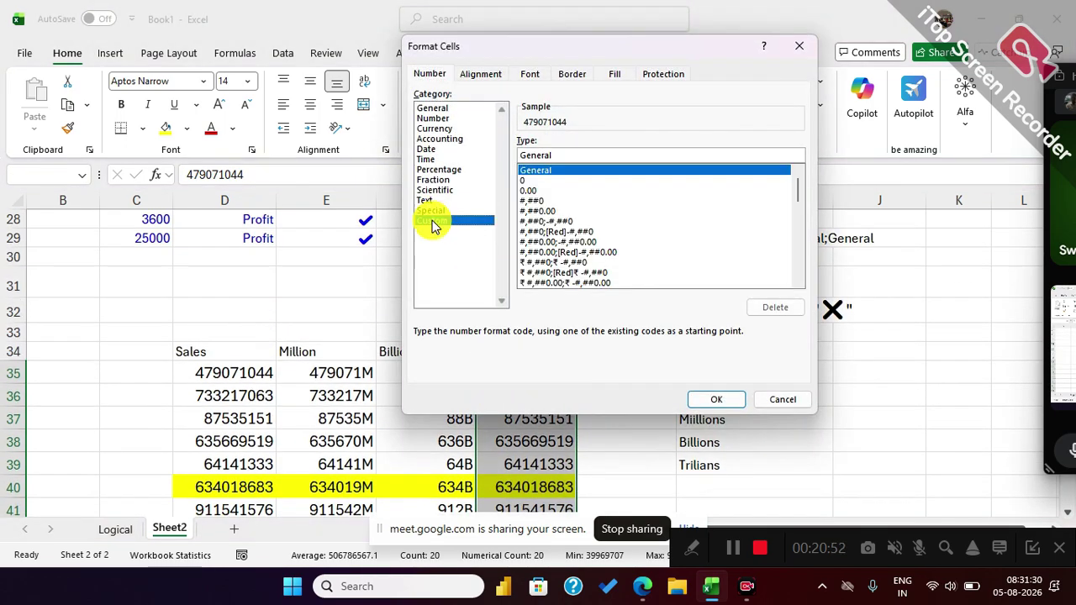
double_click(546, 155)
text(0)
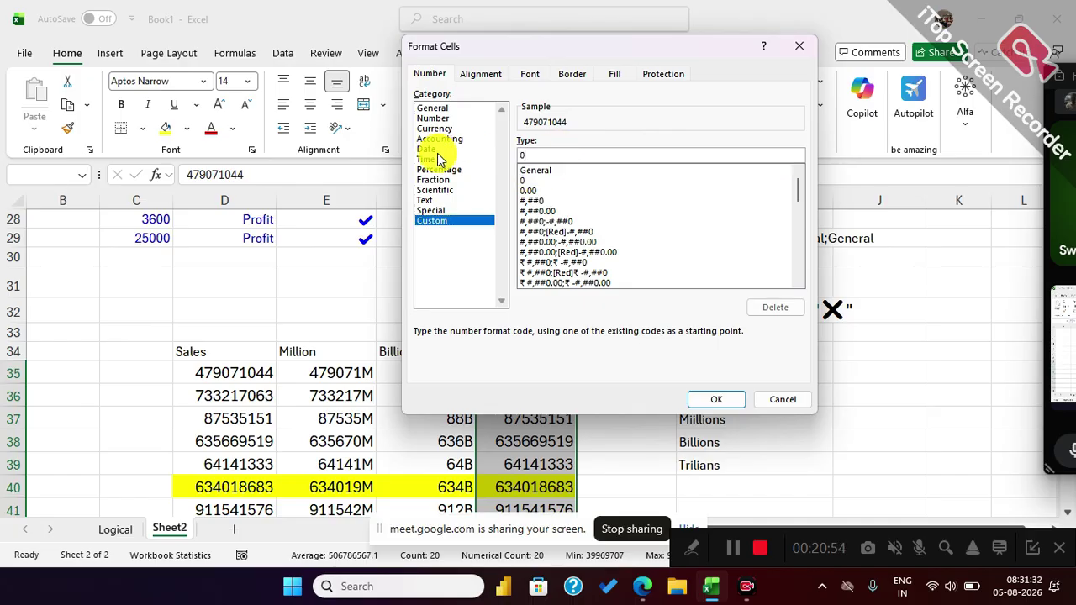
text(,,,"Tr)
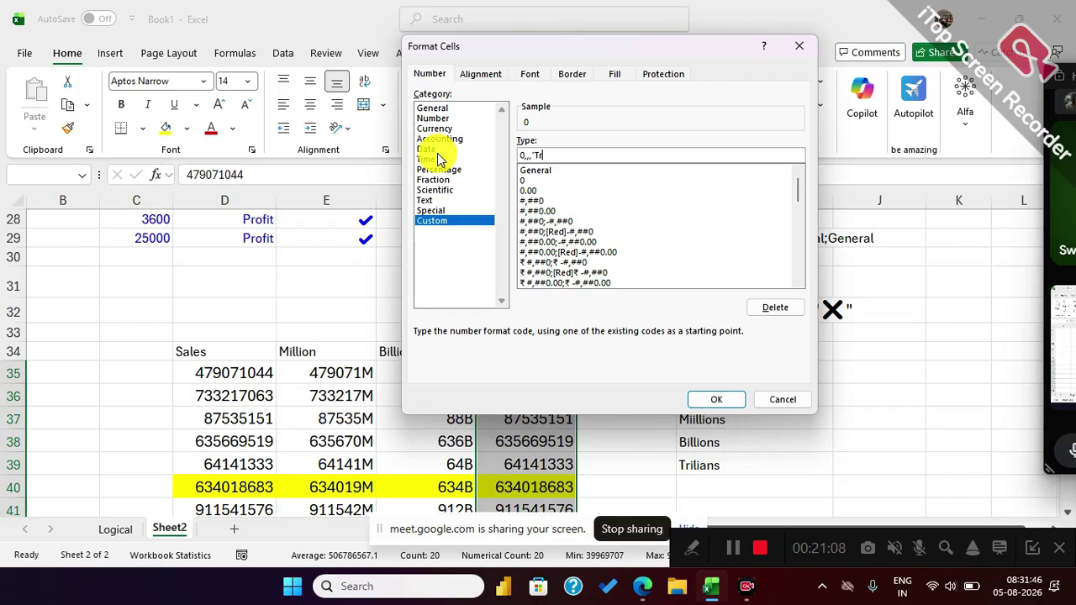
text(")
key(Return)
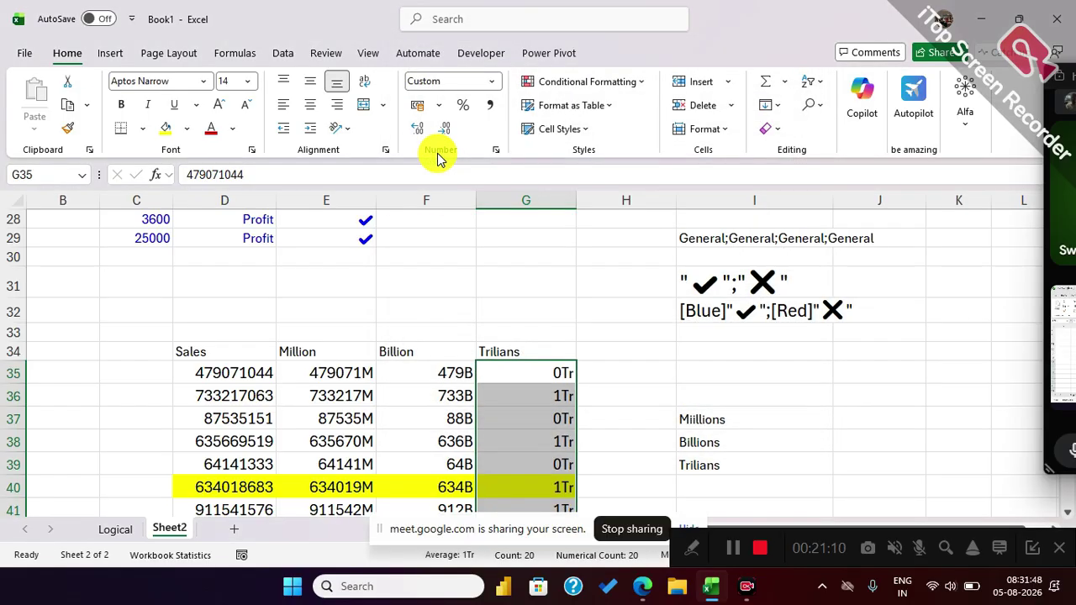
scroll(504, 304, down, 1)
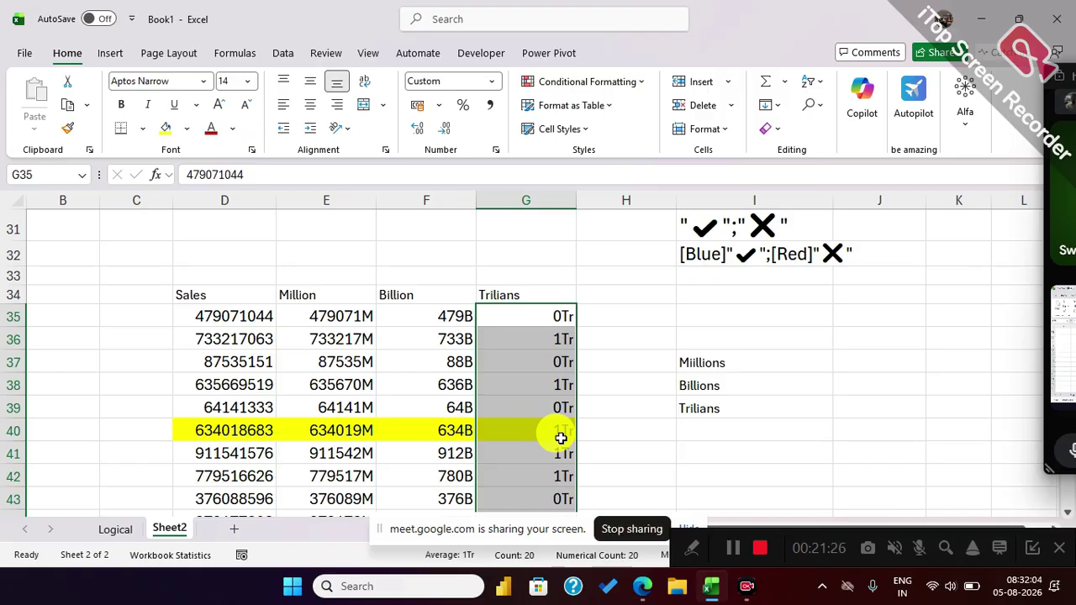
Add one decimal place to the Trilians column values in G35:G54 with the custom number format 0.0,,,"Tr".
key(ctrl+1)
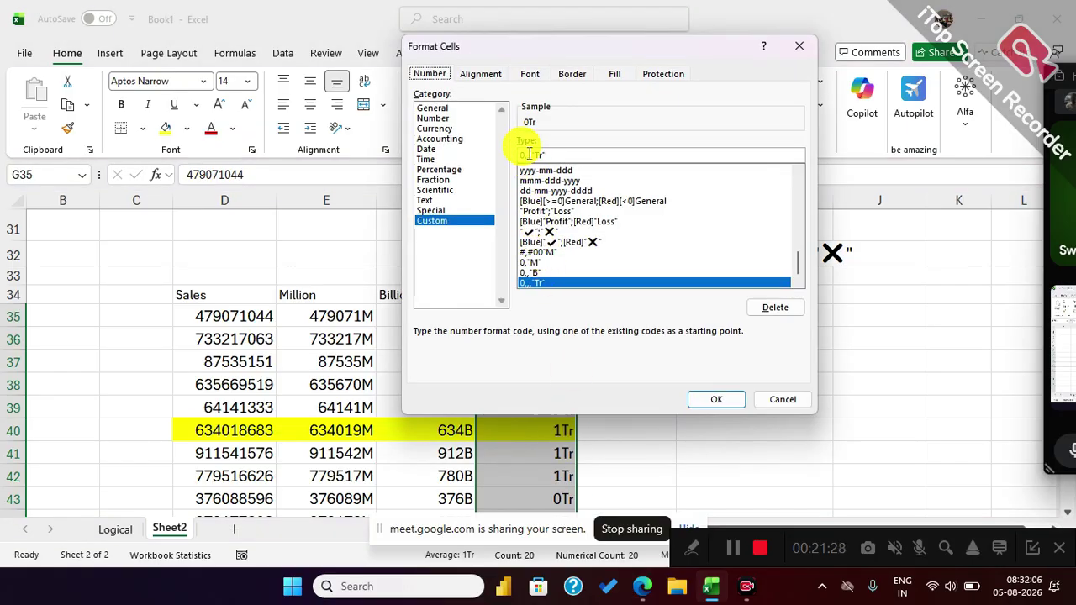
text(.0)
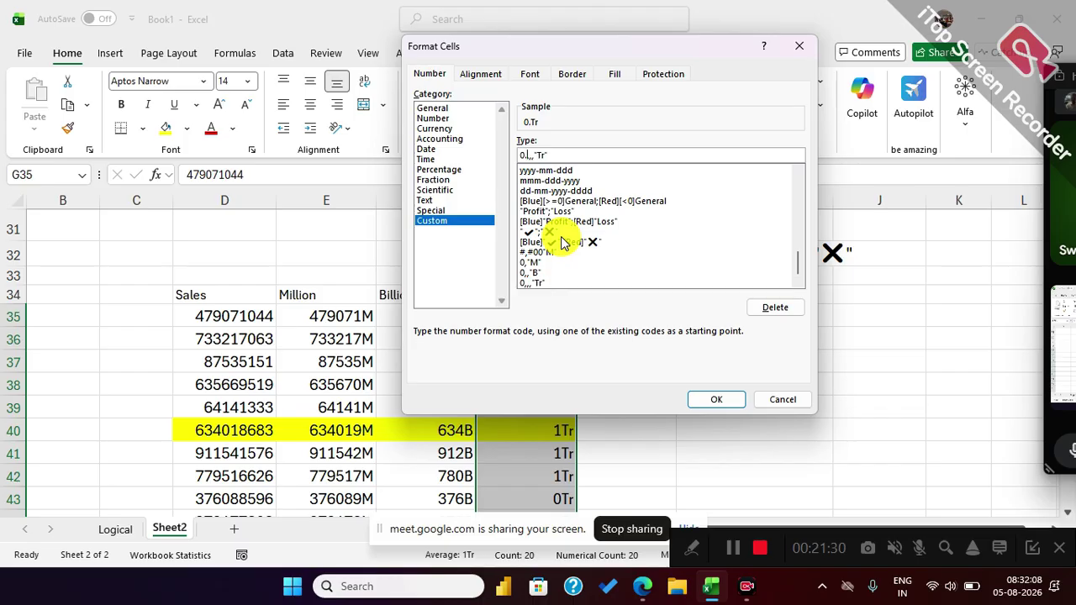
key(Return)
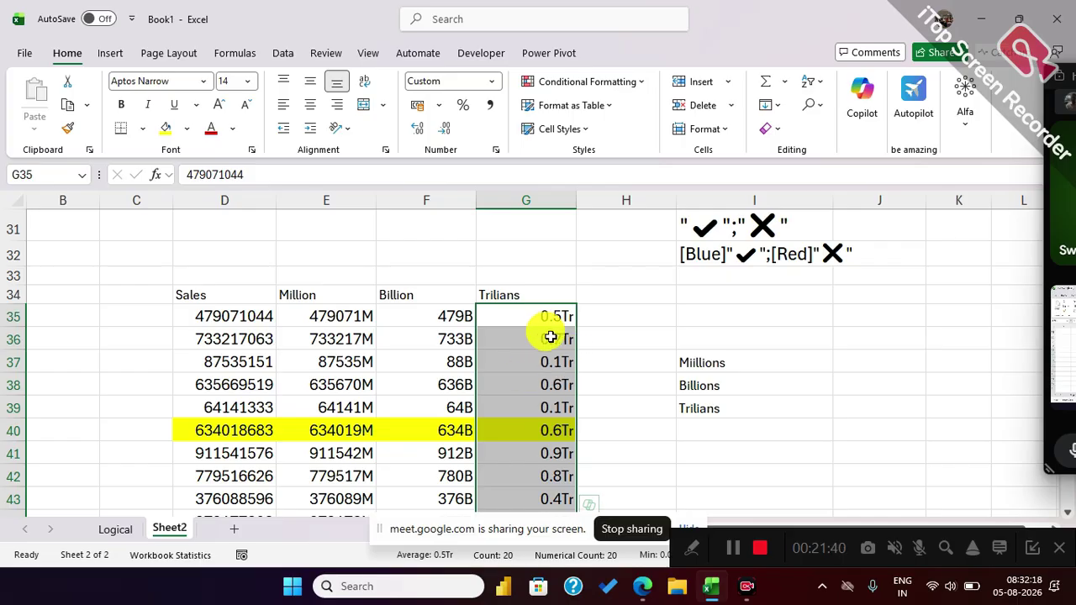
scroll(575, 327, down, 2)
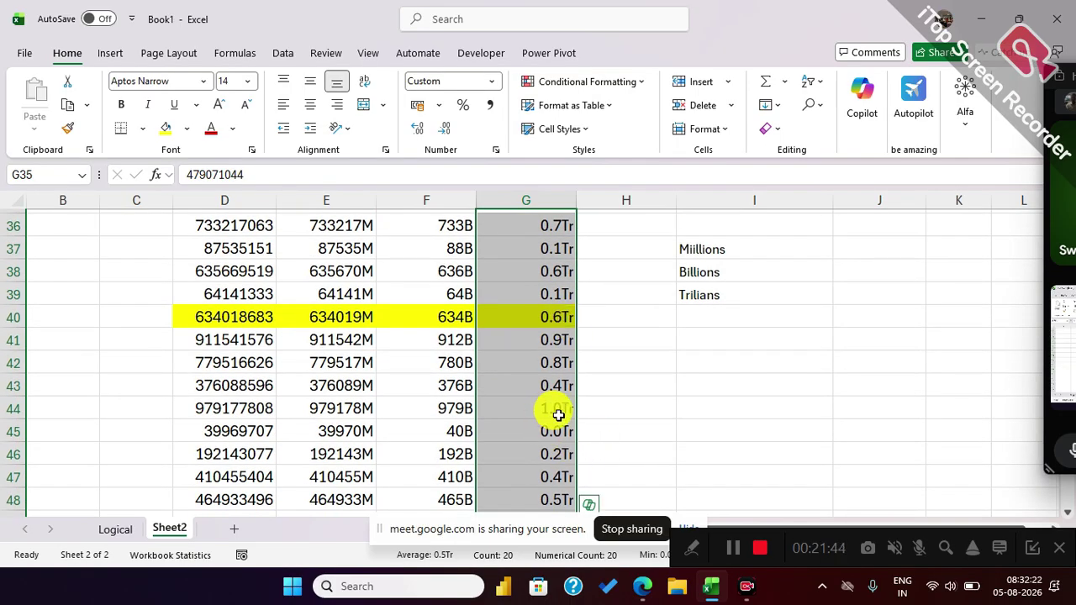
scroll(559, 414, down, 4)
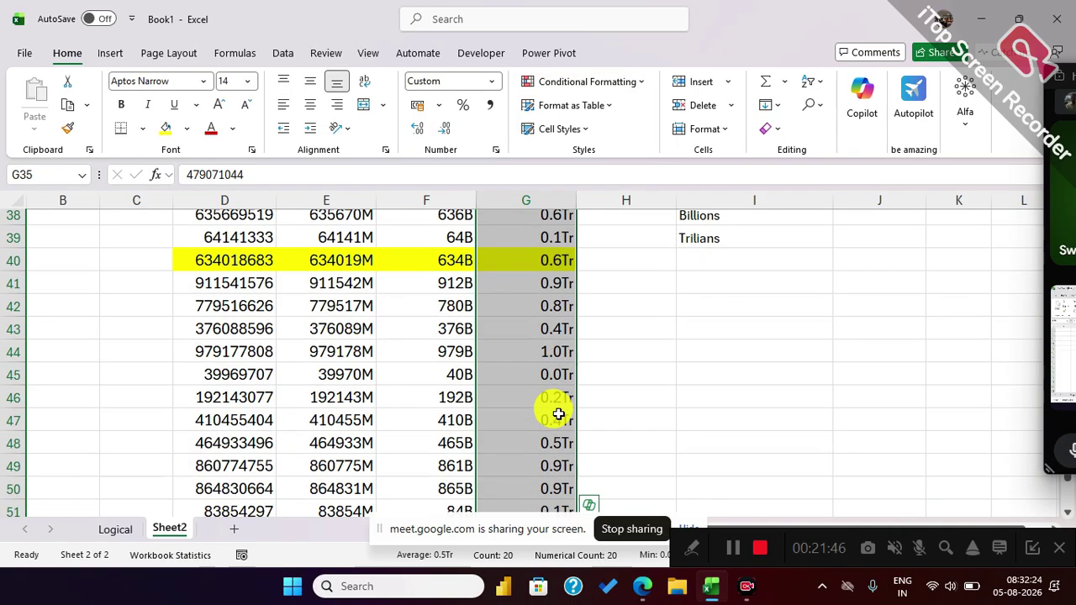
scroll(558, 414, up, 5)
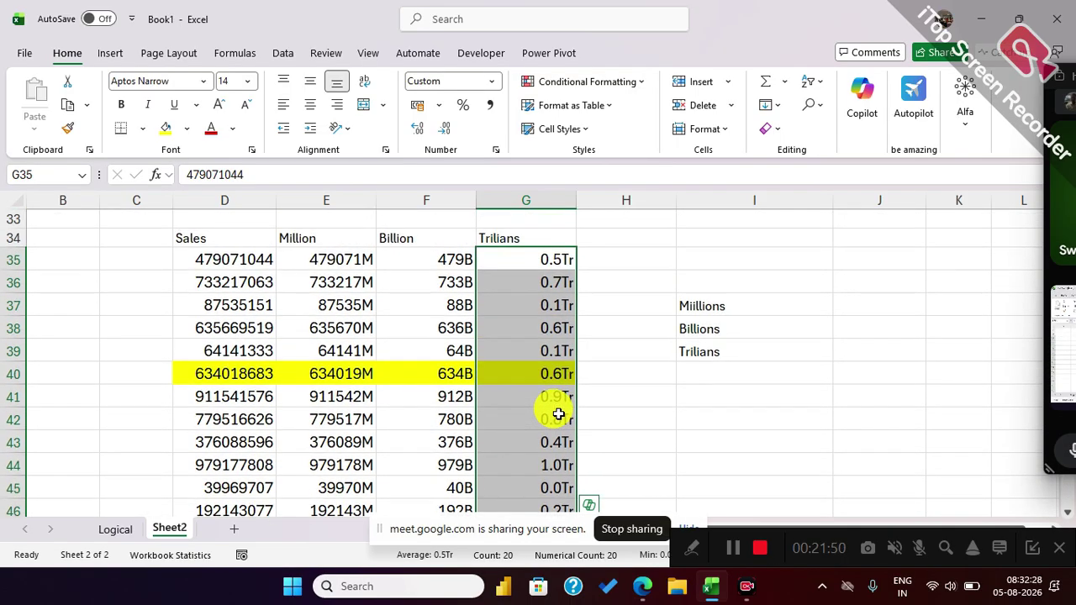
scroll(558, 414, up, 1)
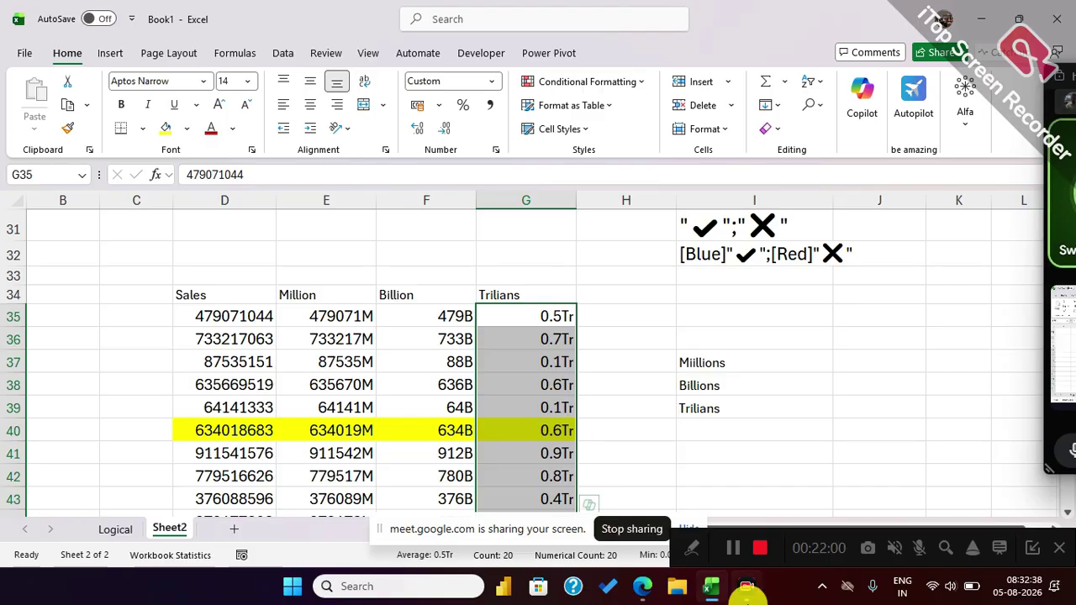
Raise the computer's sound volume to nearly full, and return to the worksheet.
click(949, 585)
drag(923, 491, 998, 492)
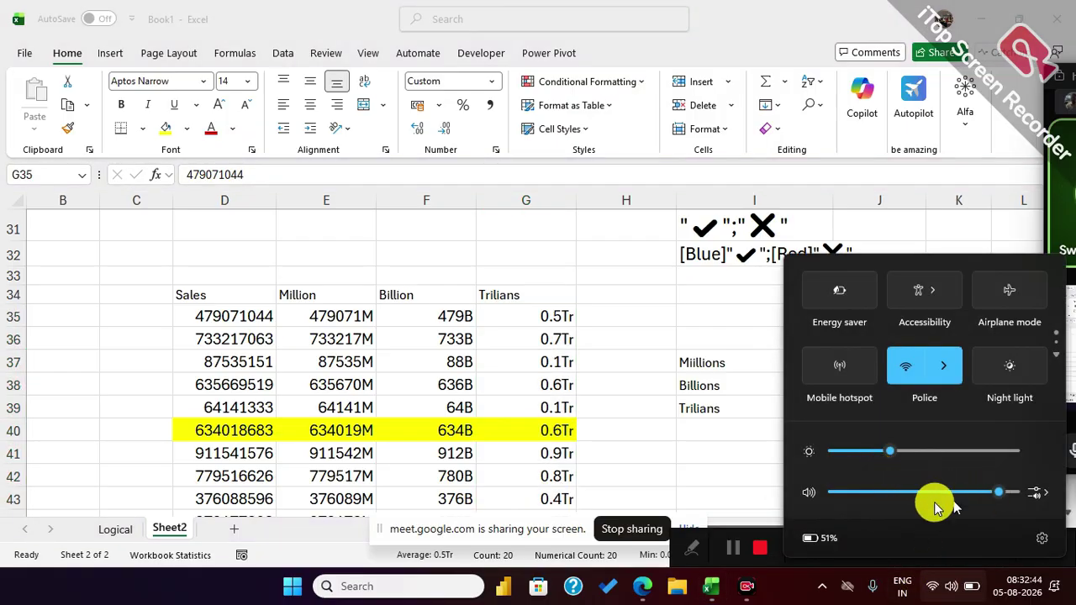
click(585, 343)
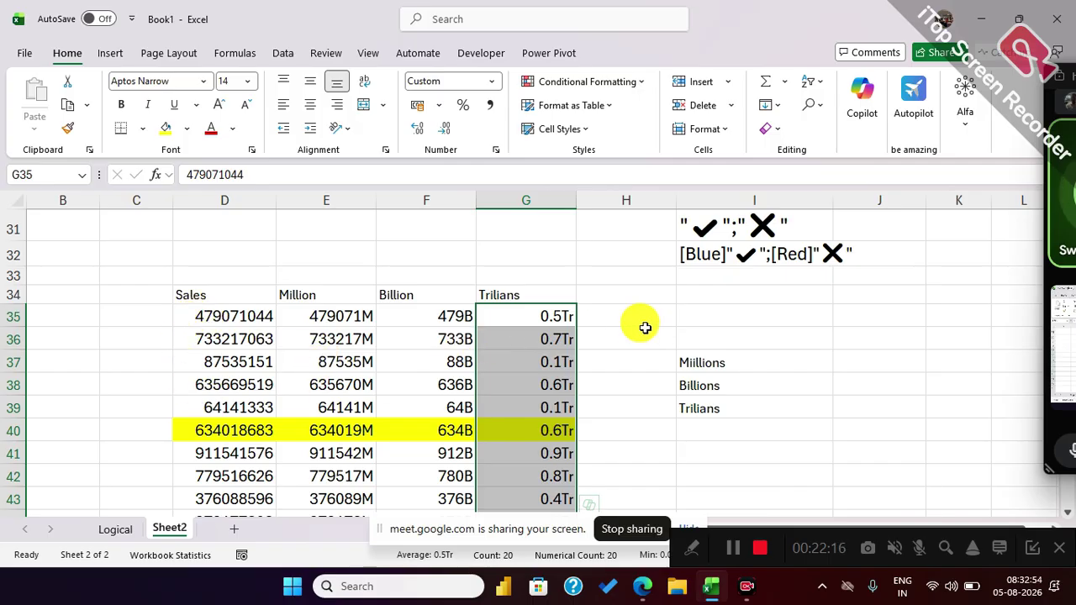
Copy the Trilians column's custom format code 0.0,,,"Tr" into cell J39 as text beside the Trilians label.
key(ctrl+1)
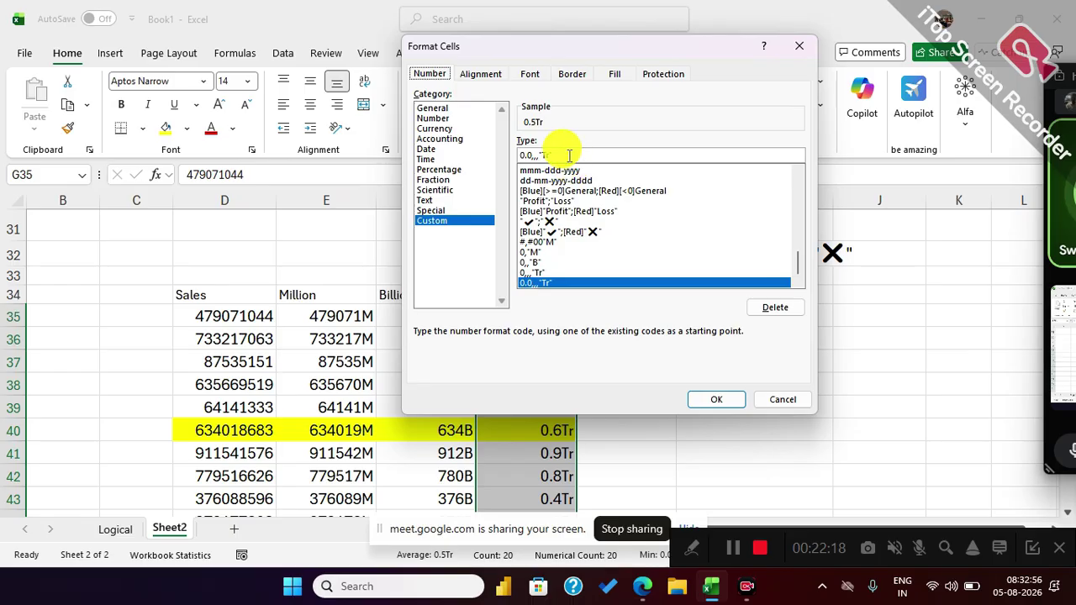
drag(566, 155, 474, 150)
key(ctrl+c)
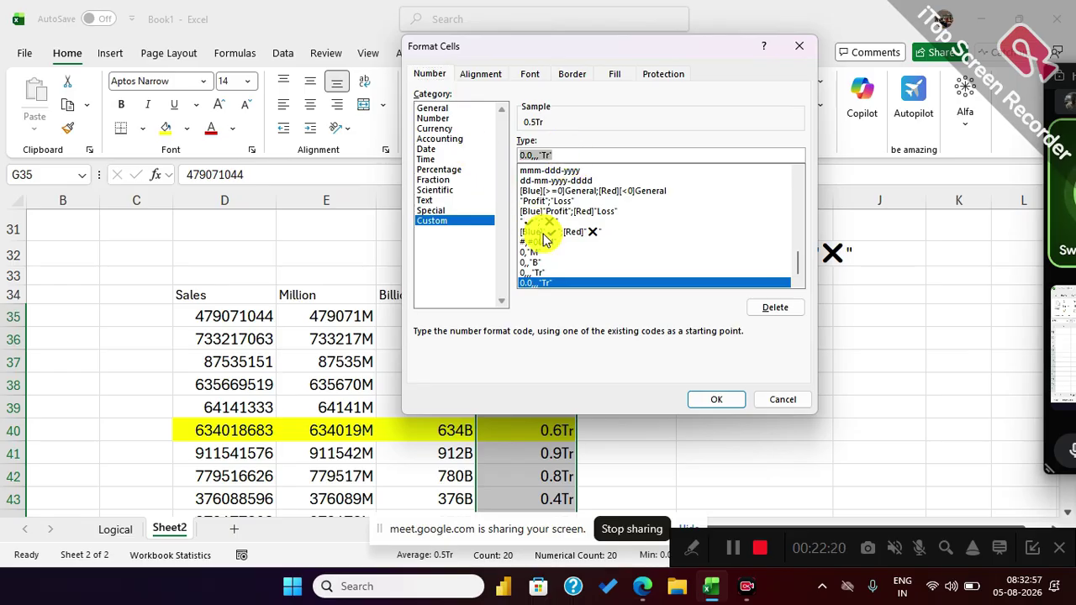
key(Escape)
click(844, 409)
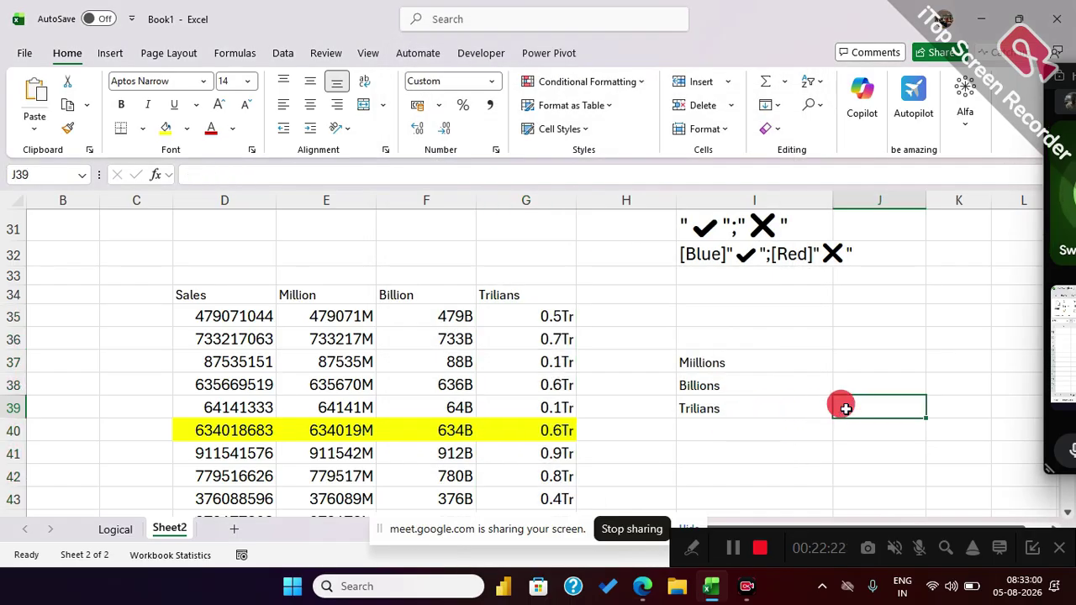
key(ctrl+v)
click(837, 458)
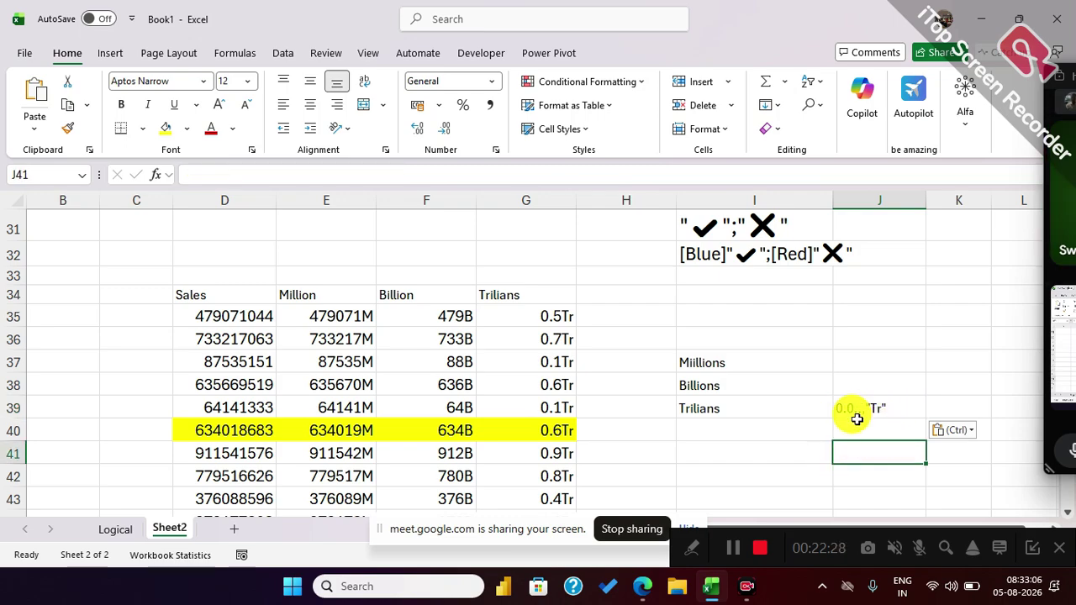
Change the custom number format of the Trilians values in G35:G54 to 0,,,"Tr" without decimals.
click(536, 315)
key(ctrl+shift+Down)
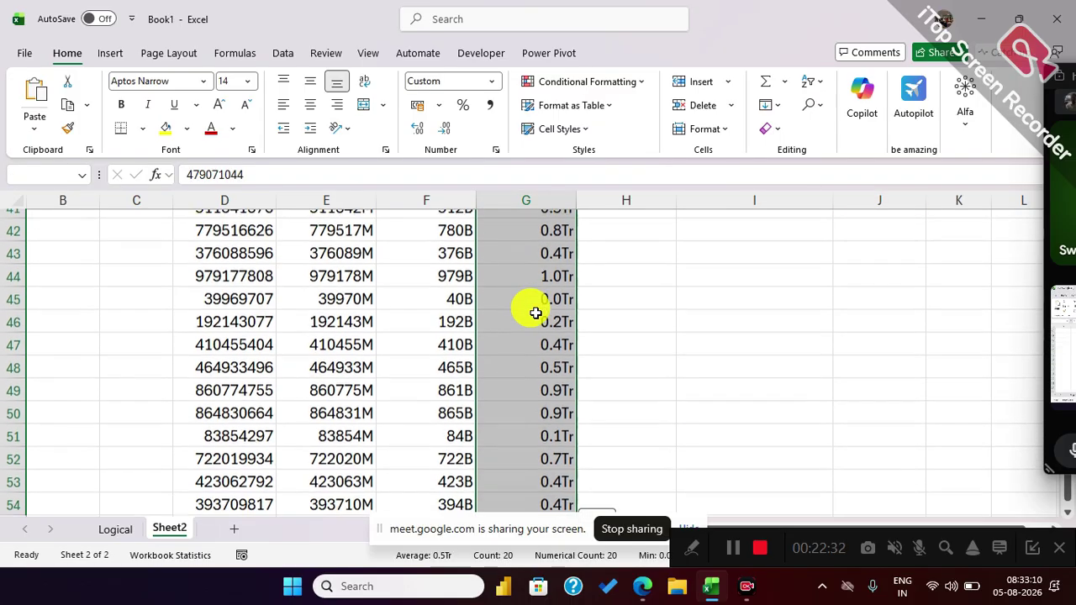
key(ctrl+1)
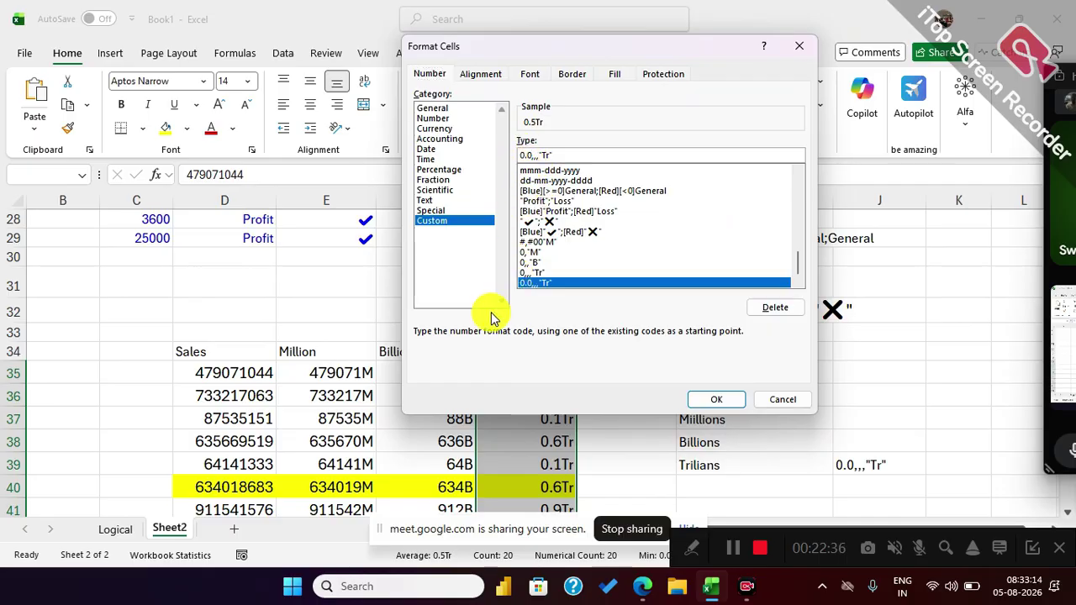
key(BackSpace)
key(BackSpace)
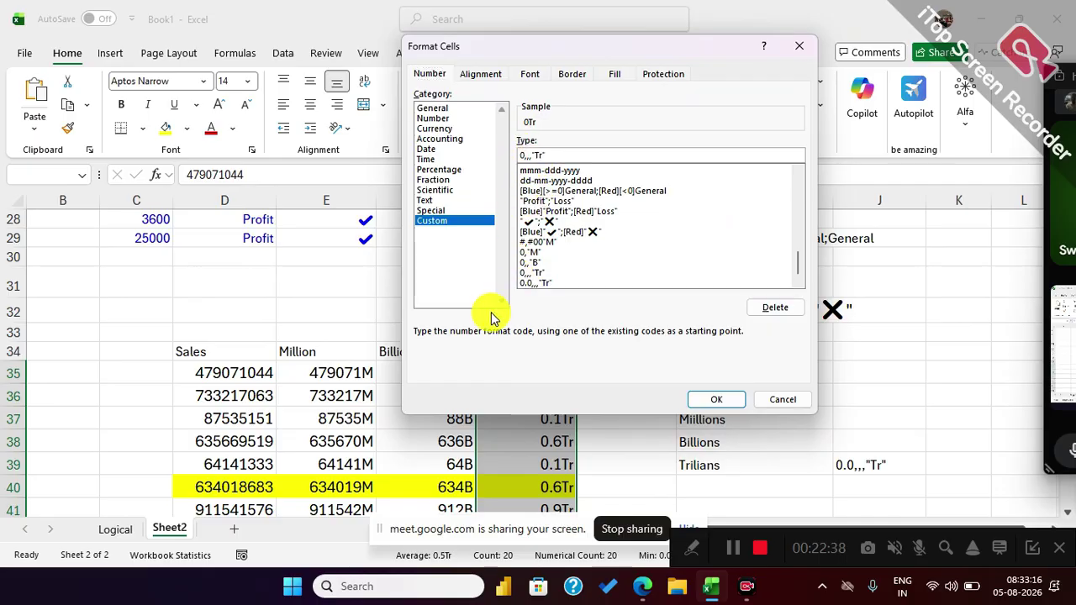
key(Return)
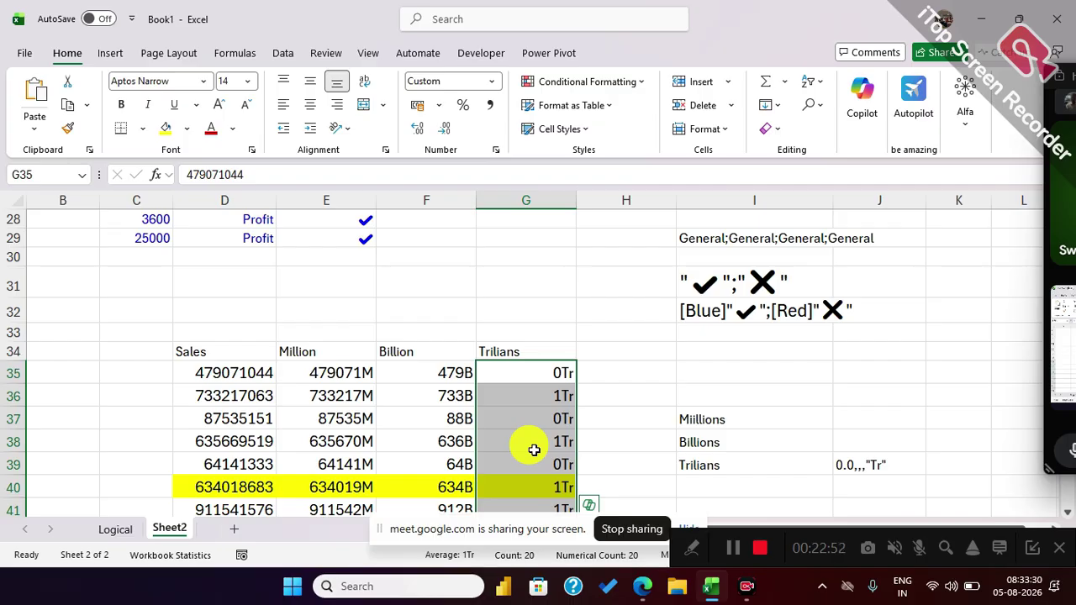
Apply the custom number format 0.0,,"B" to the Billion column values in F35:F54.
scroll(533, 450, down, 2)
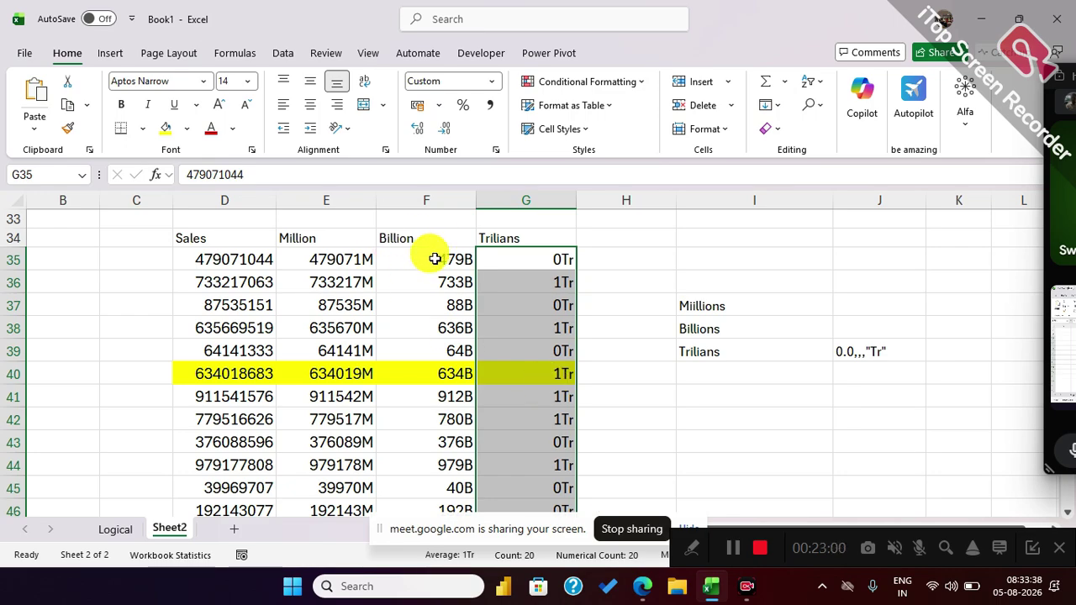
drag(434, 259, 433, 271)
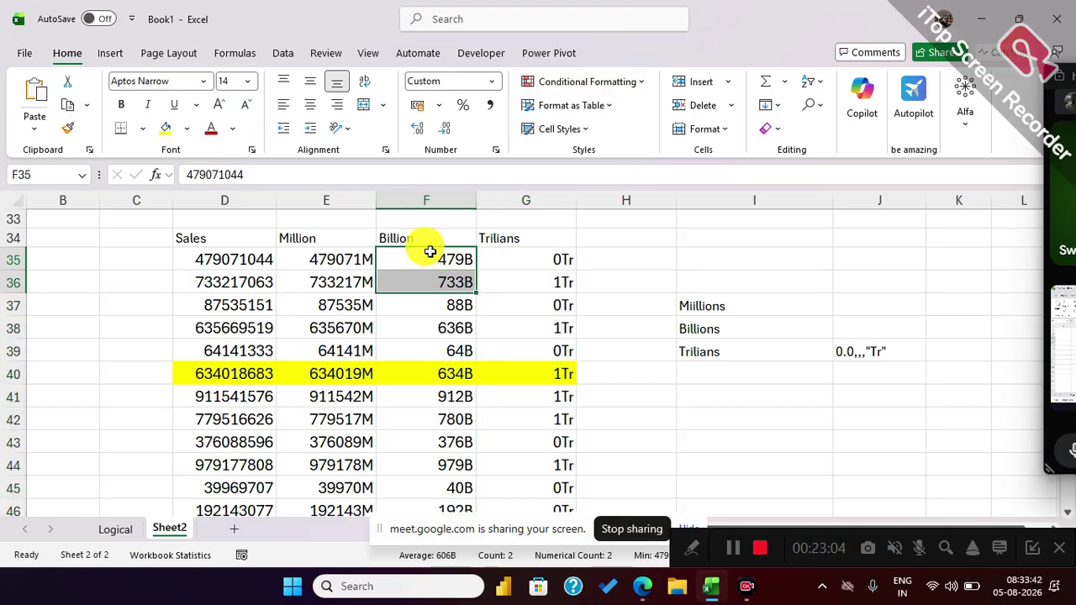
key(ctrl+shift+Down)
key(ctrl+1)
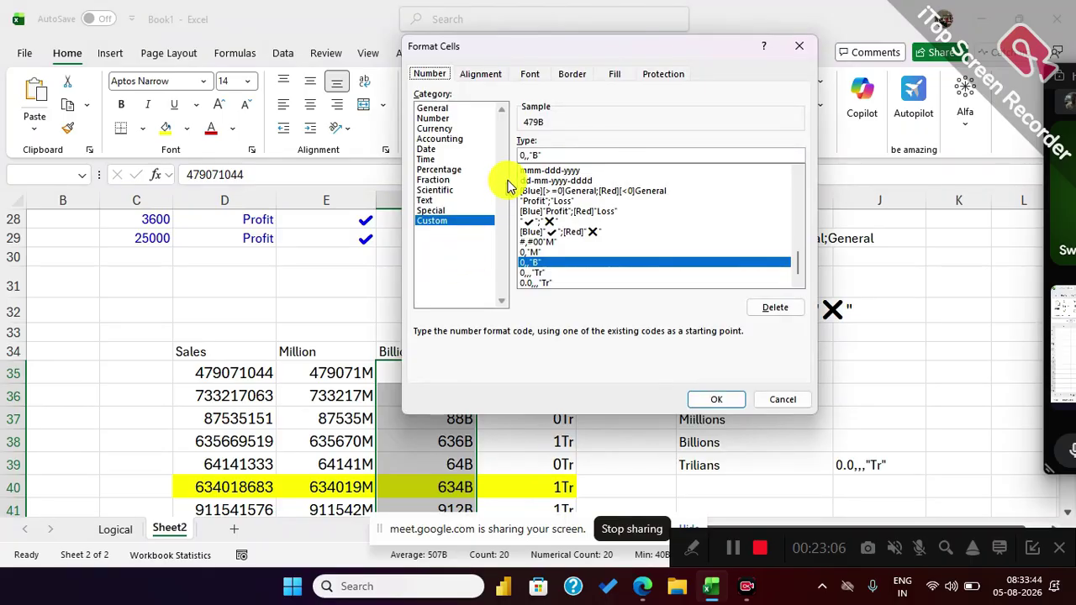
click(525, 156)
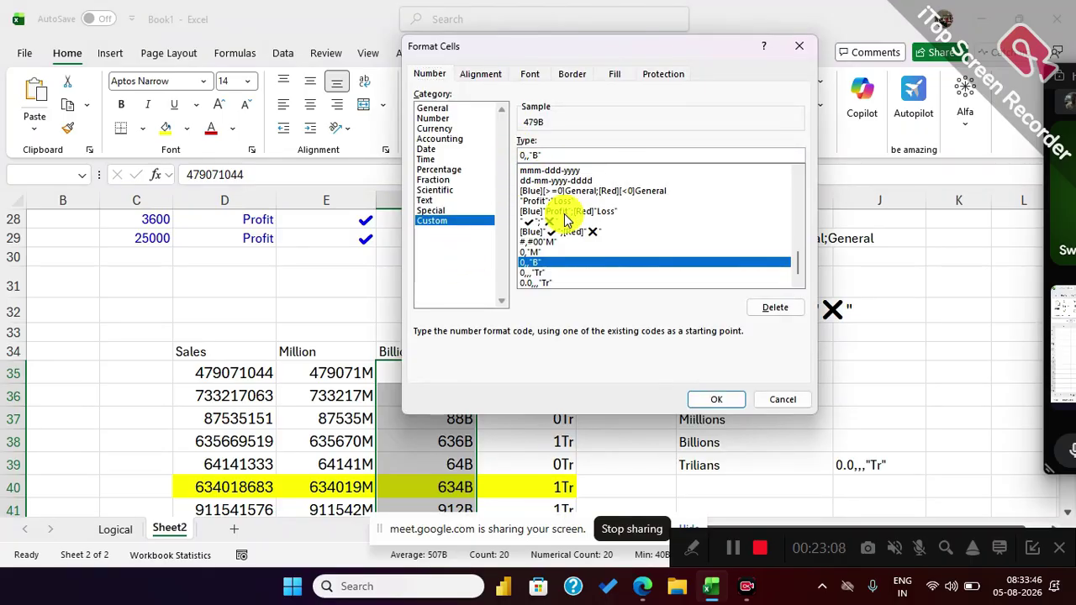
text(.0)
key(Return)
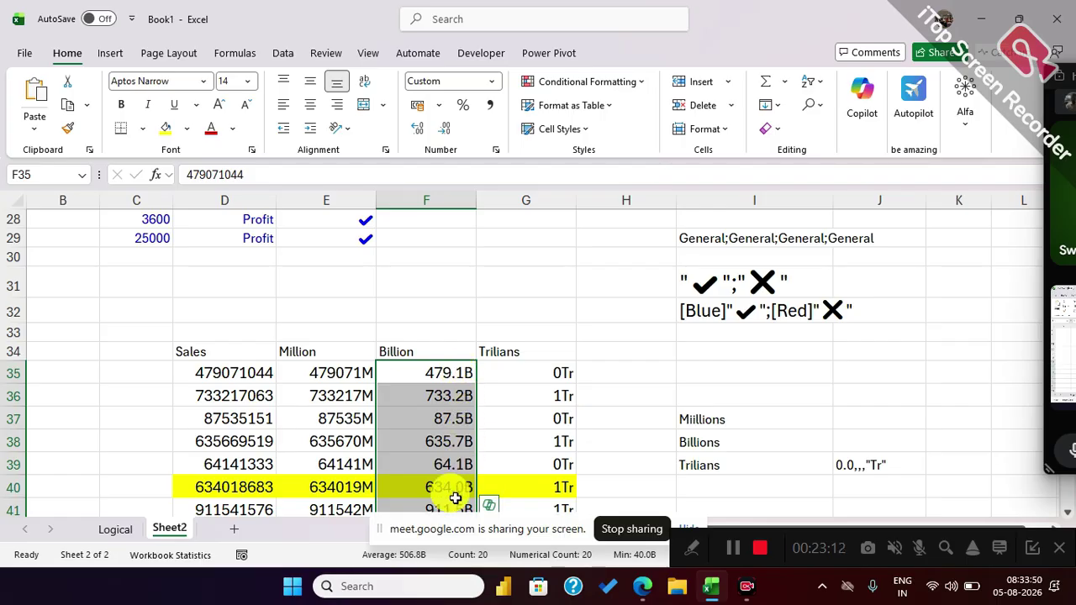
Apply the custom number format 0.0,"M" to the Million column values in E35:E54.
click(345, 377)
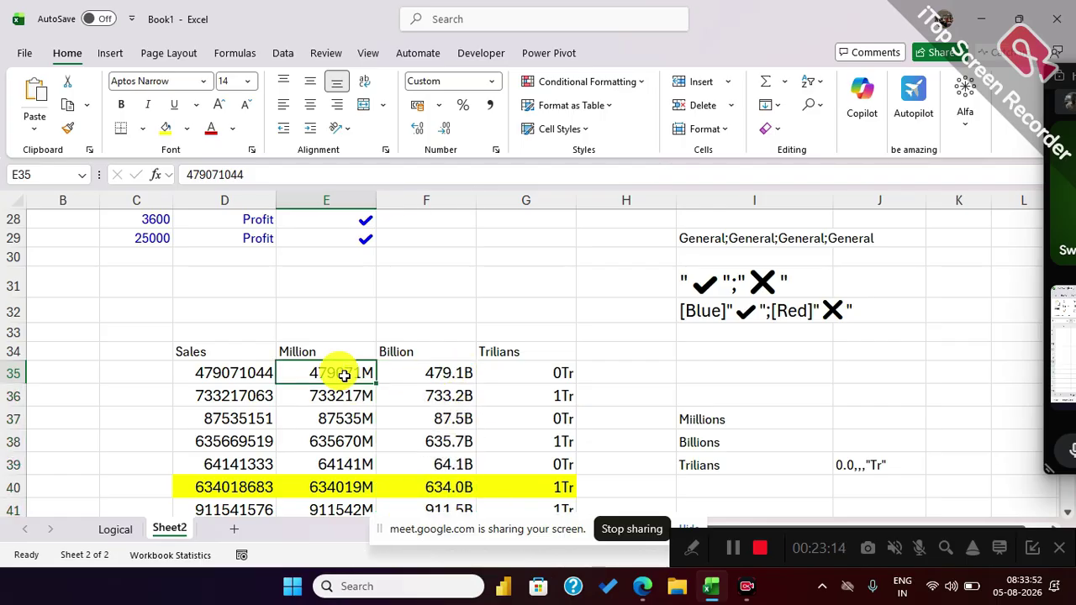
key(ctrl+shift+Down)
scroll(344, 375, up, 5)
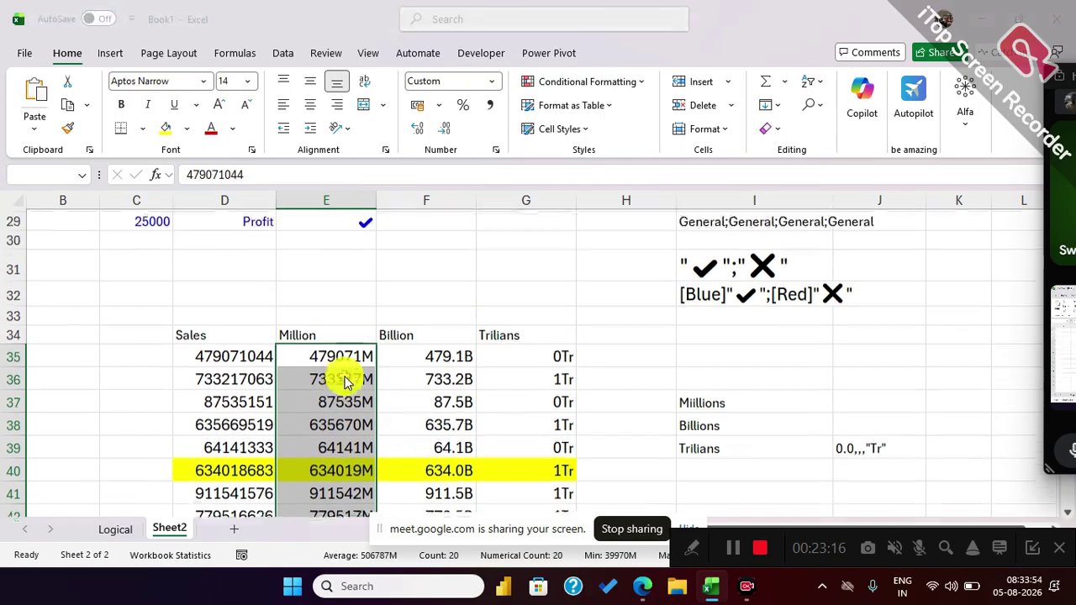
key(ctrl+1)
click(522, 155)
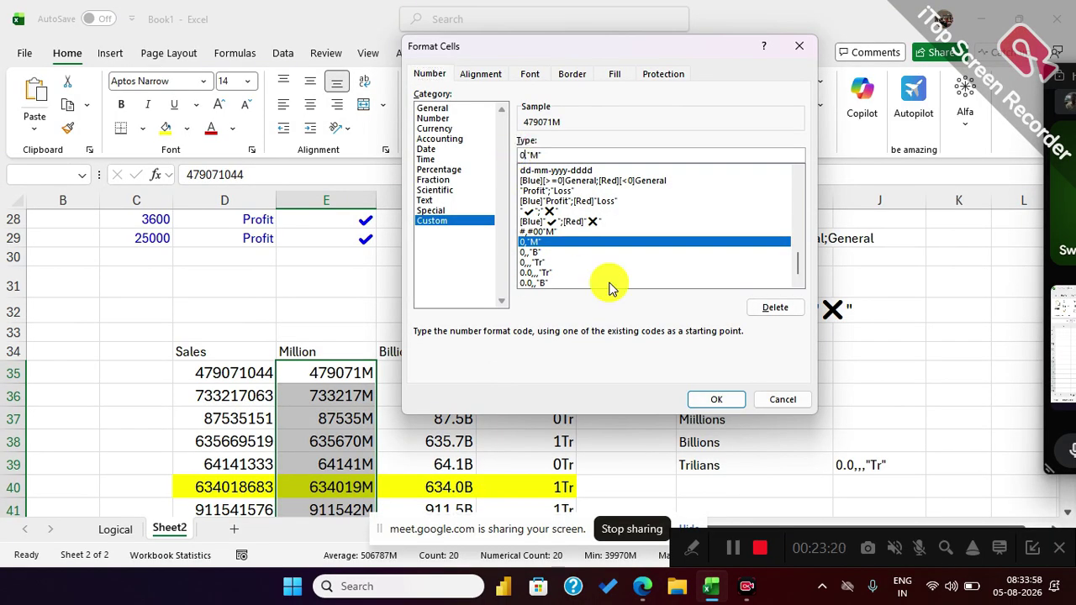
text(.0)
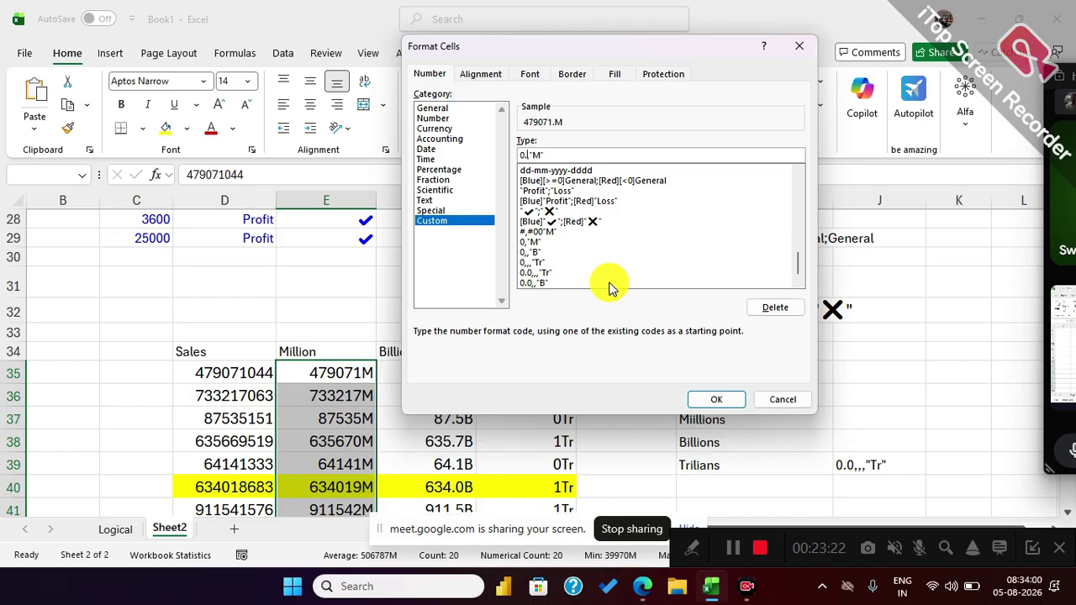
key(Return)
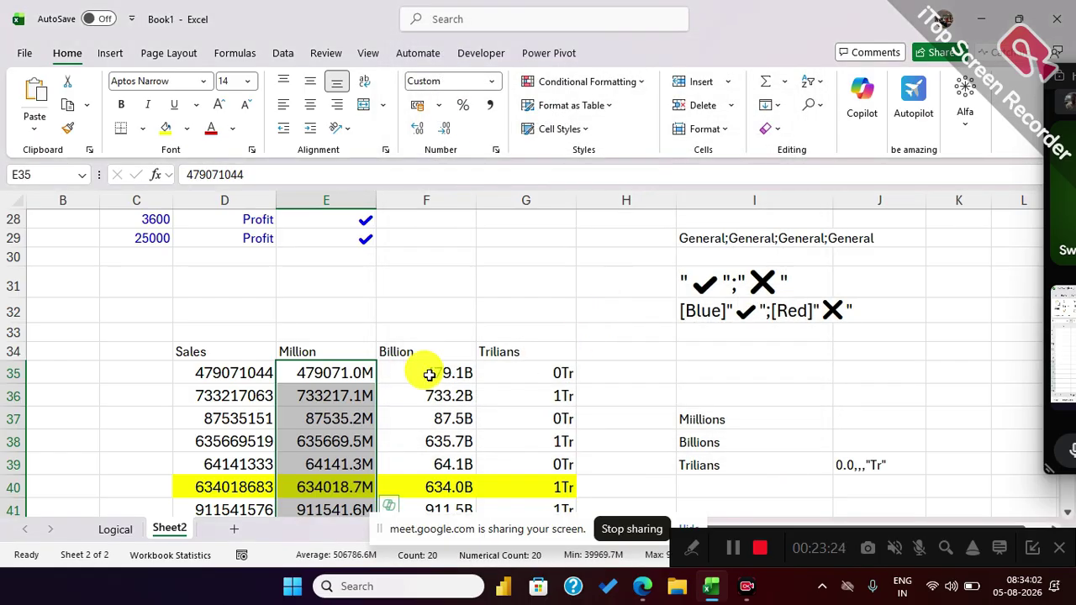
Apply the custom number format 0.0,,,"Tr" to the Trilians column values in G35:G54.
scroll(395, 375, down, 1)
scroll(391, 375, down, 1)
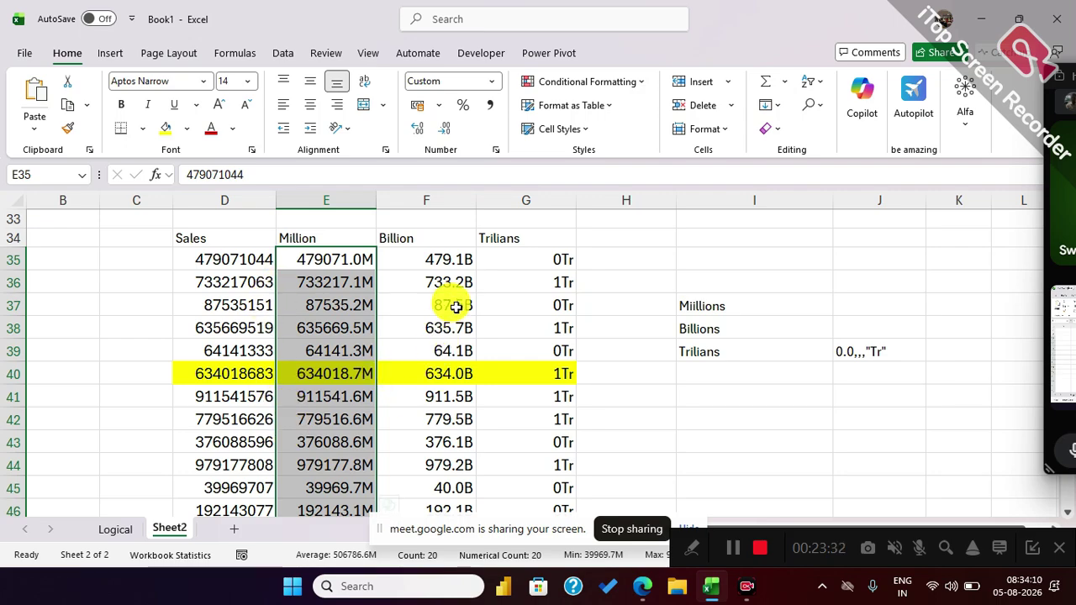
click(546, 260)
key(ctrl+shift+Down)
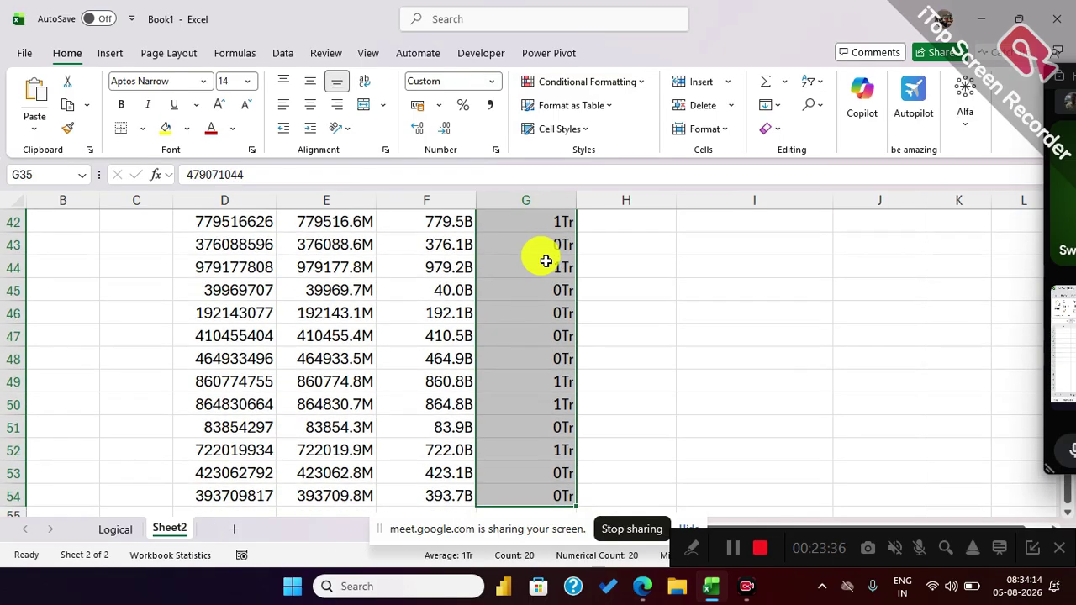
key(ctrl+1)
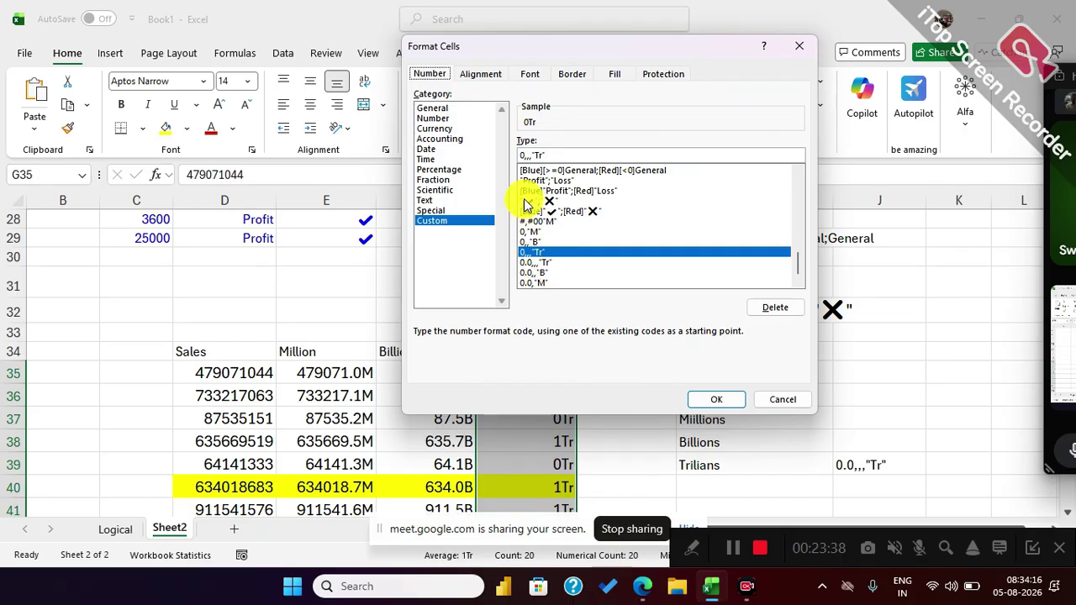
click(523, 155)
text(.)
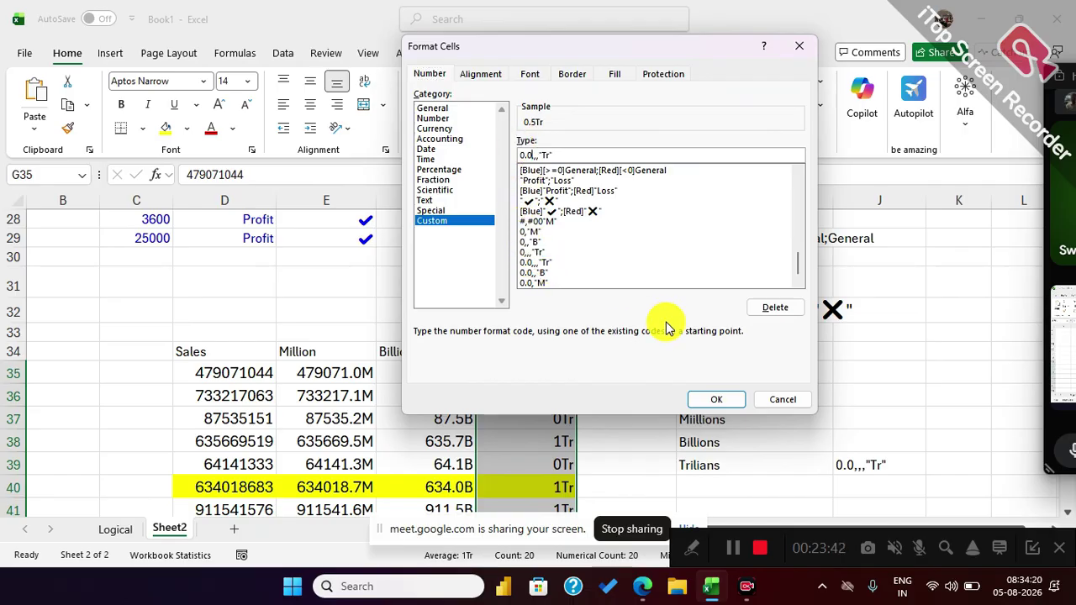
text(0)
key(Return)
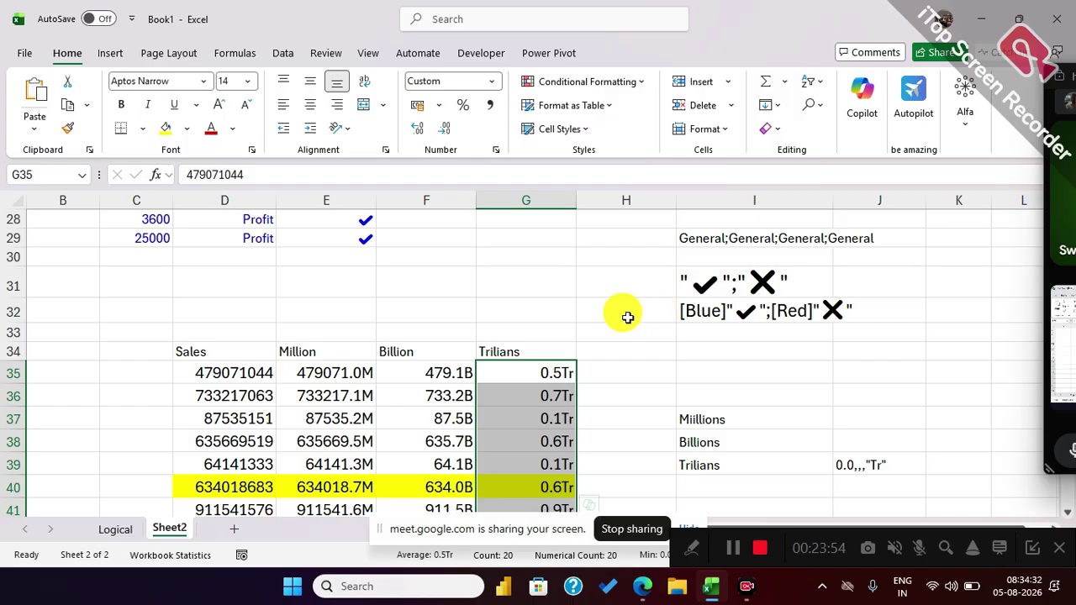
scroll(624, 312, down, 1)
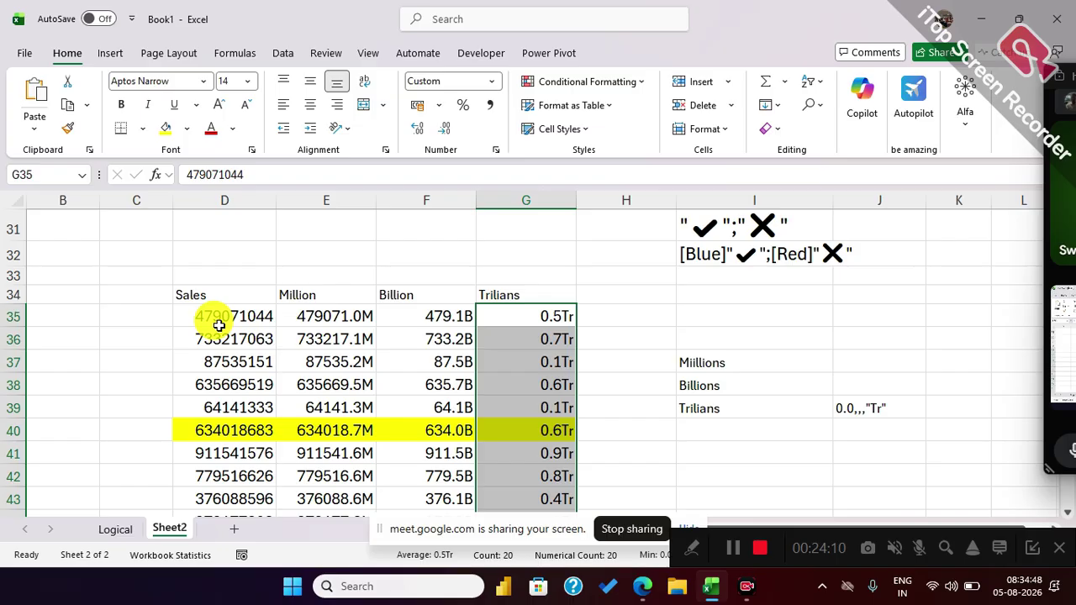
scroll(580, 331, down, 2)
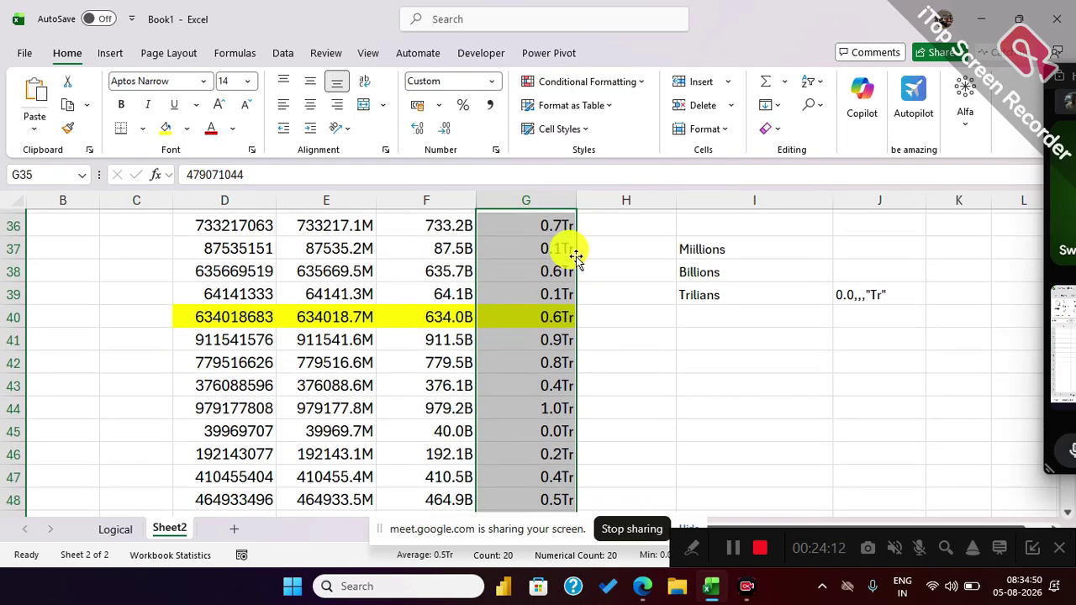
scroll(620, 414, down, 2)
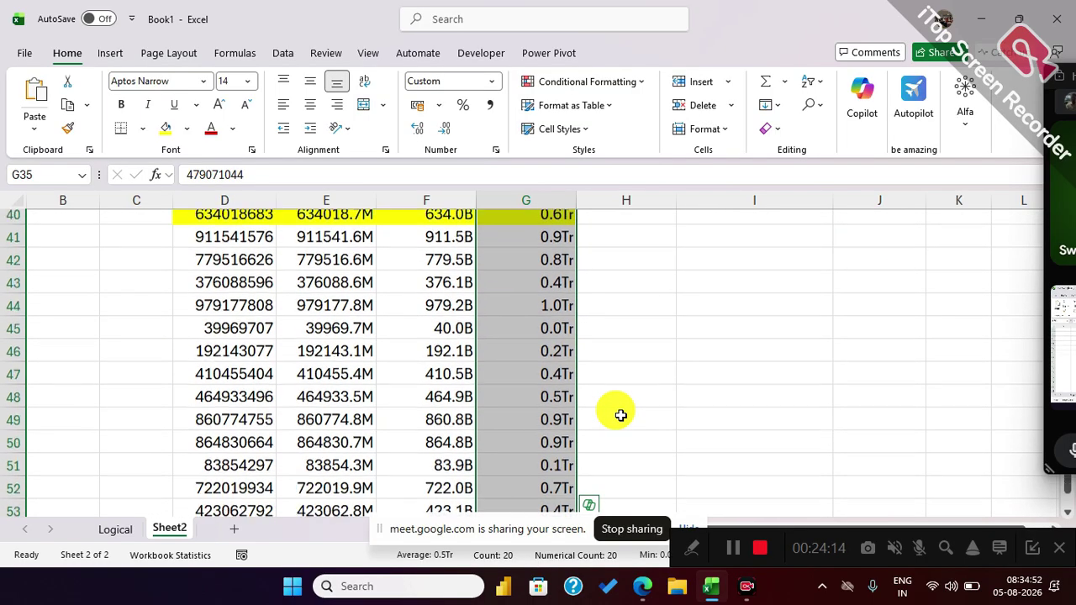
Compare the Sales, Million, Billion and Trilians values across rows 44 and 50.
scroll(621, 414, down, 1)
drag(610, 294, 240, 294)
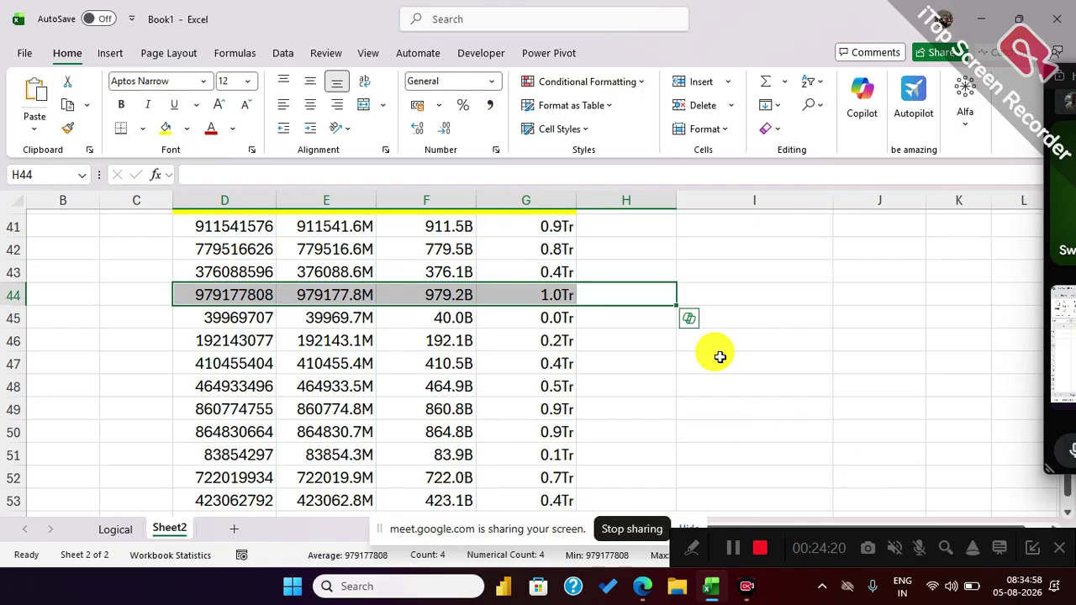
drag(639, 430, 207, 432)
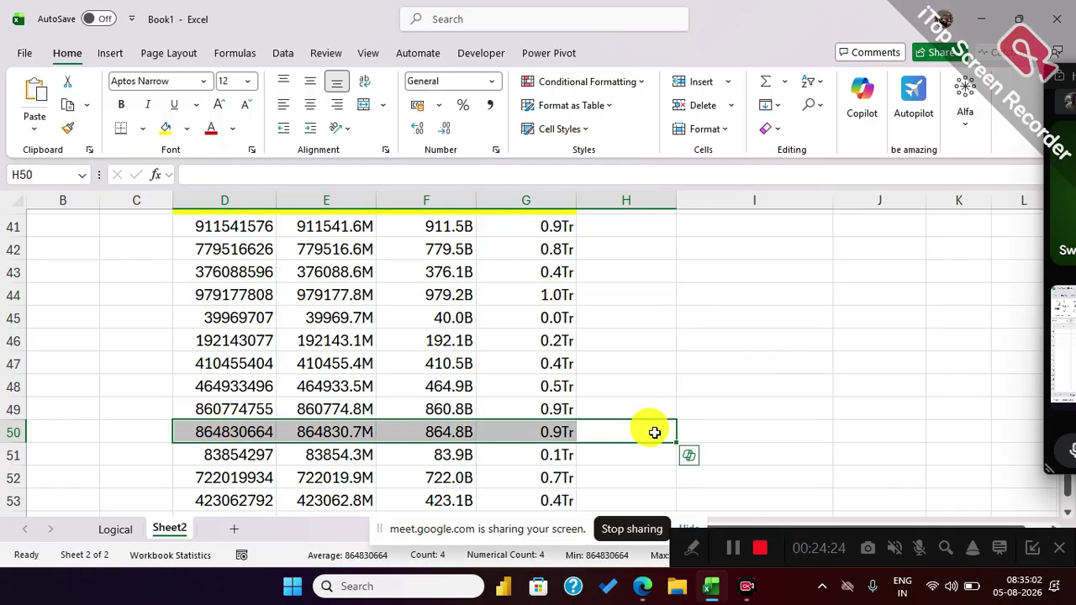
scroll(655, 432, up, 3)
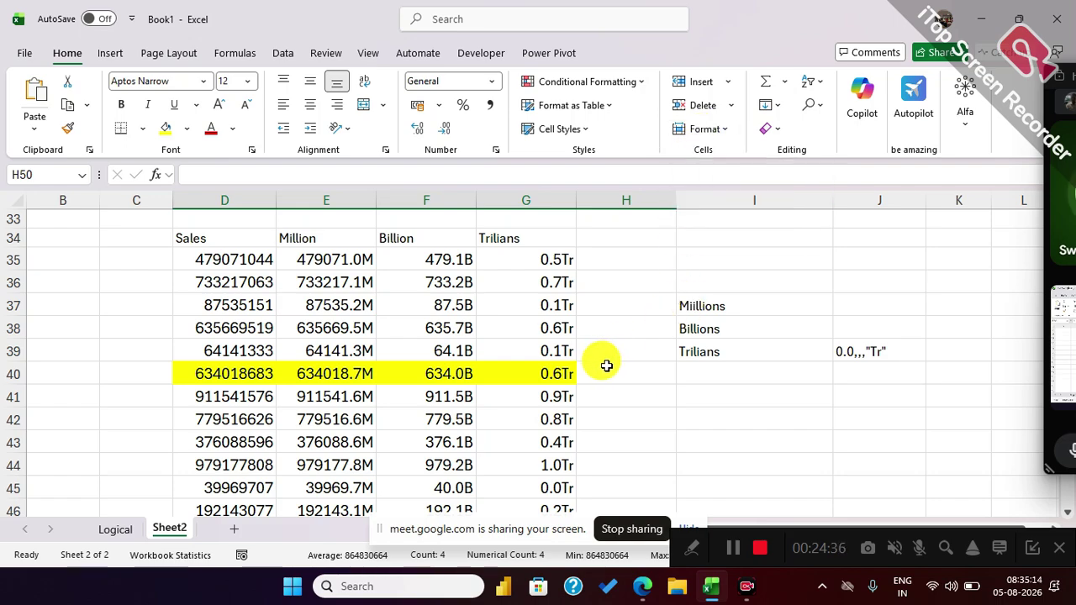
Enter the heading Bio-Metric in C61 below the Sales table and give the cell a yellow fill.
scroll(602, 368, down, 5)
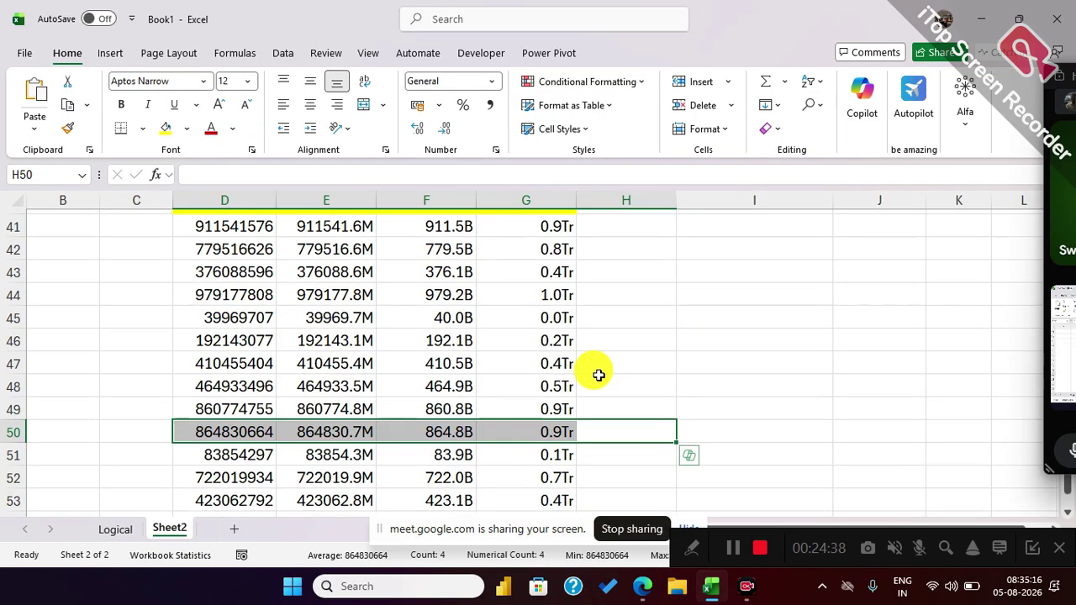
scroll(415, 401, up, 1)
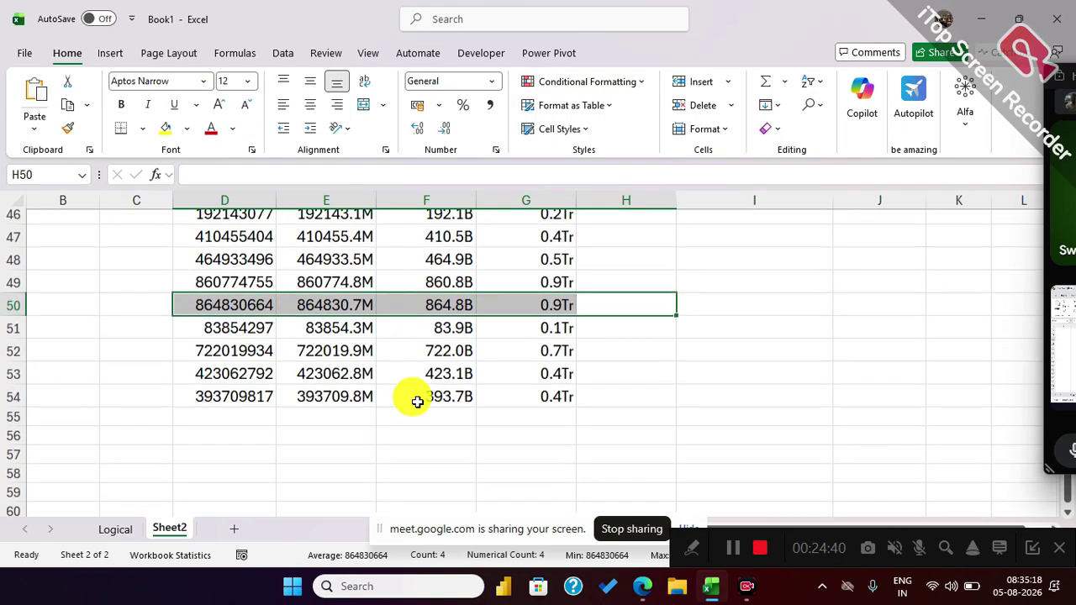
scroll(415, 401, down, 4)
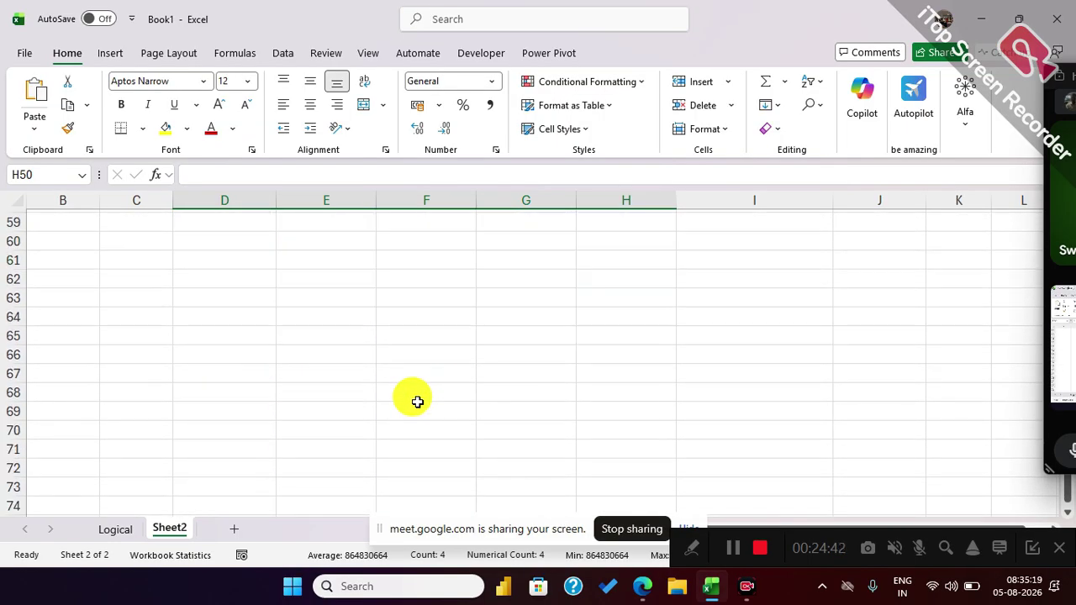
click(210, 252)
key(Left)
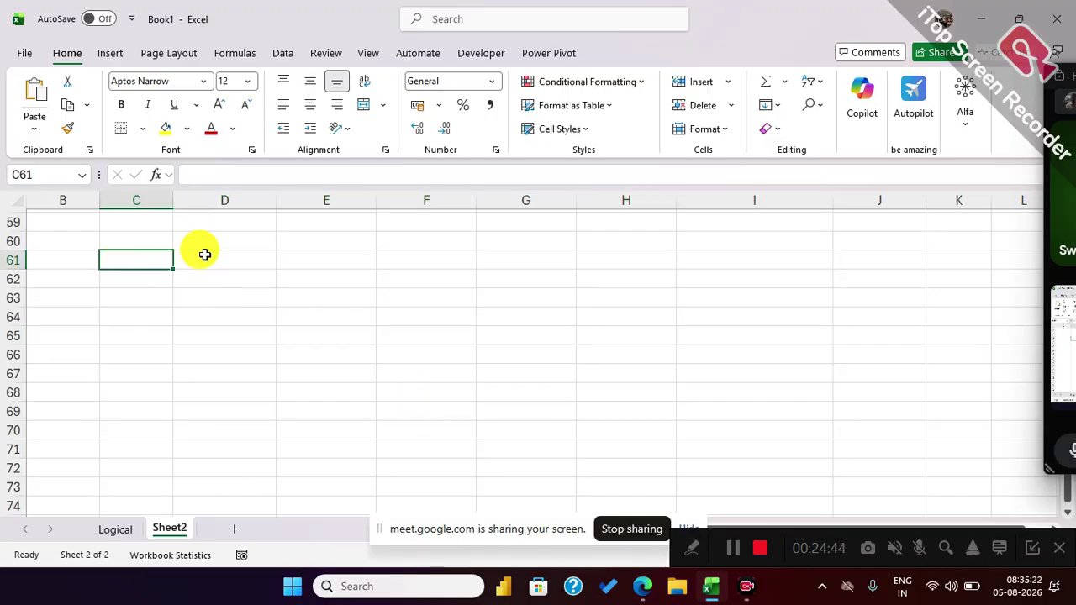
text(Bio-Metric)
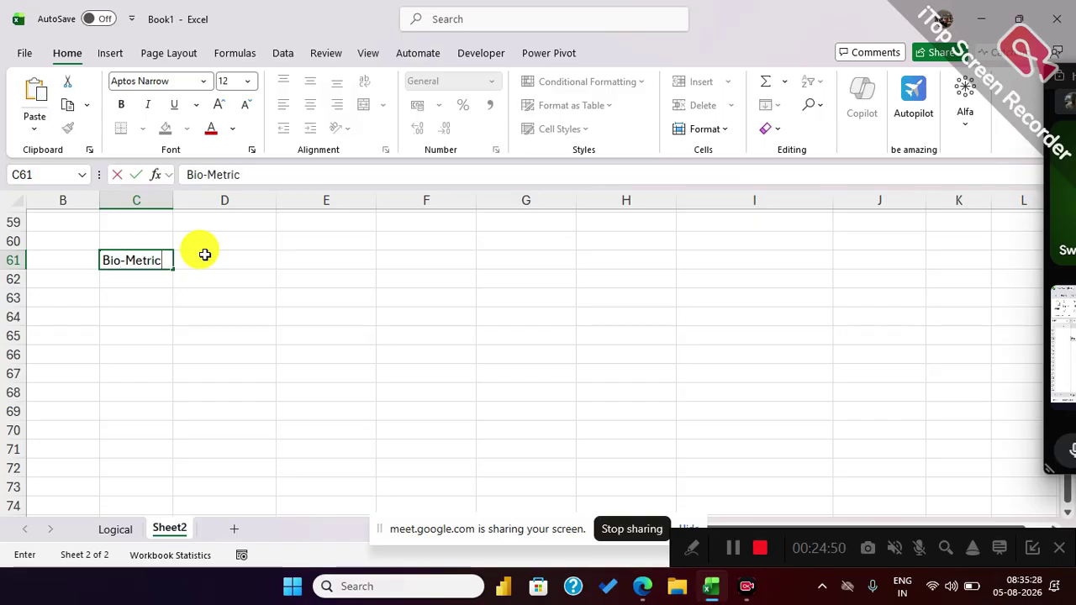
key(Return)
key(Up)
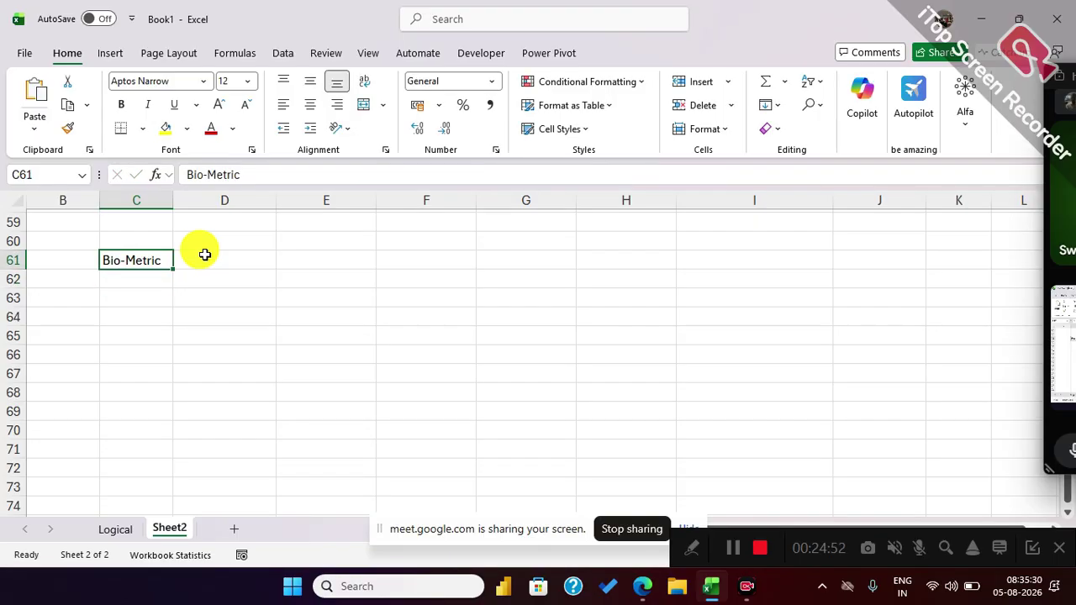
click(167, 132)
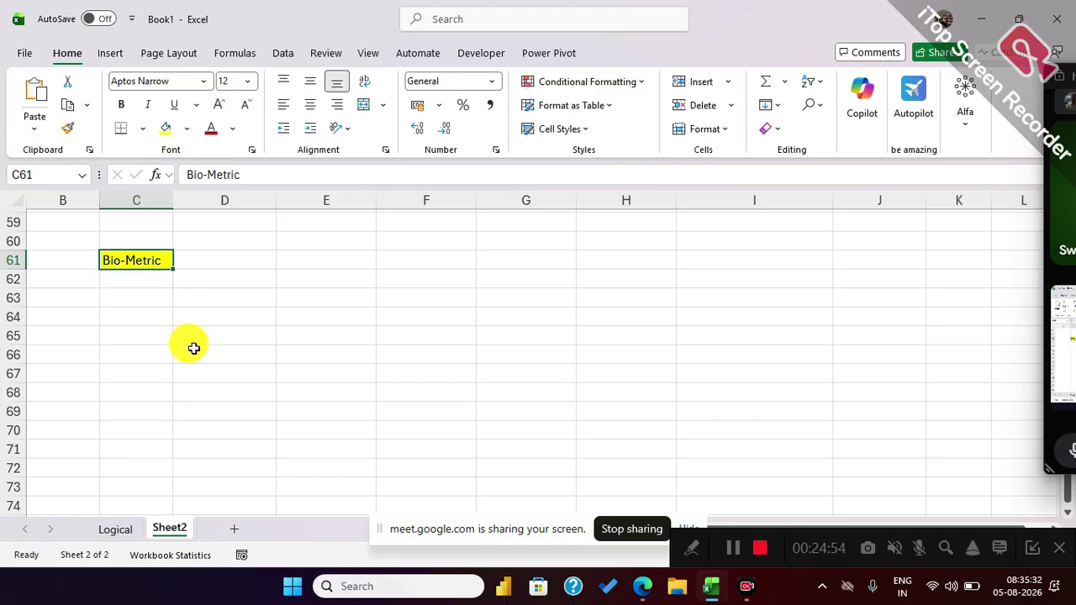
Enter the column header Emp in C63 and the first employee entry Emp1 in C64.
click(214, 299)
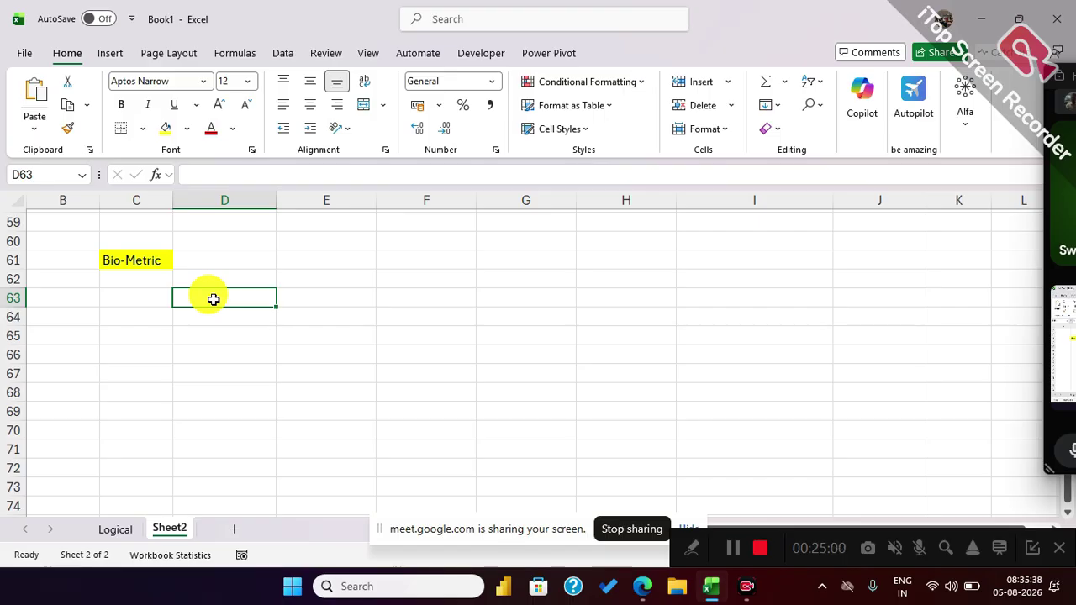
key(Left)
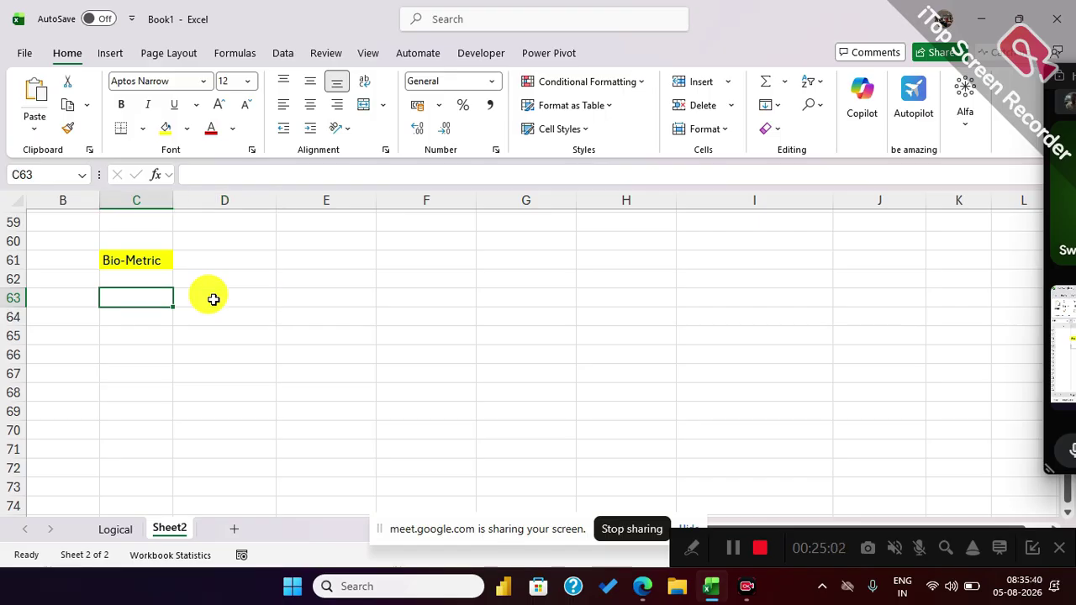
text(Emp)
key(Return)
text(Emp)
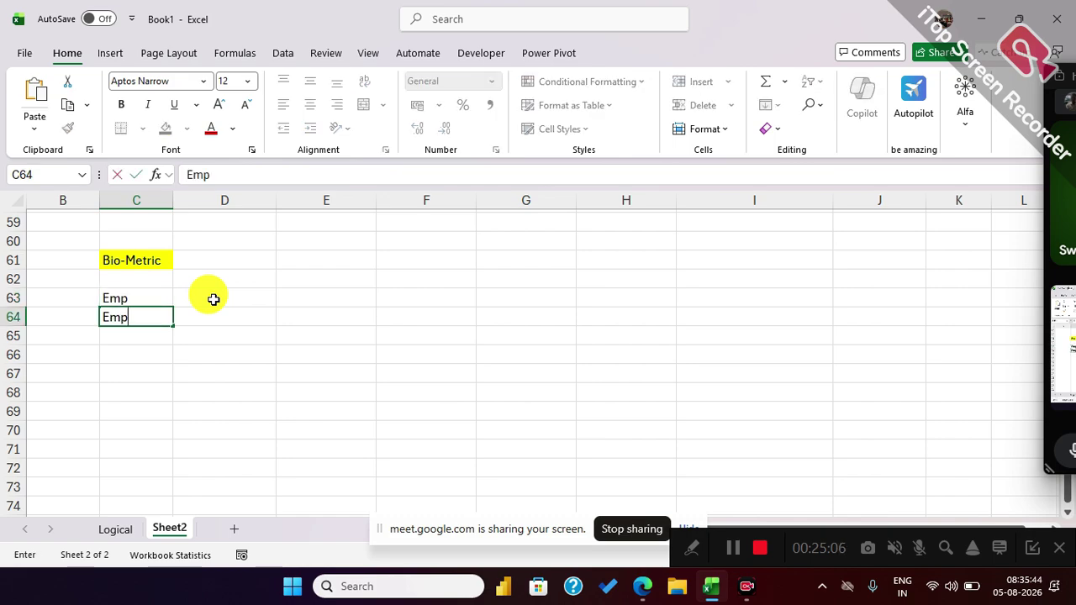
text(1)
key(Return)
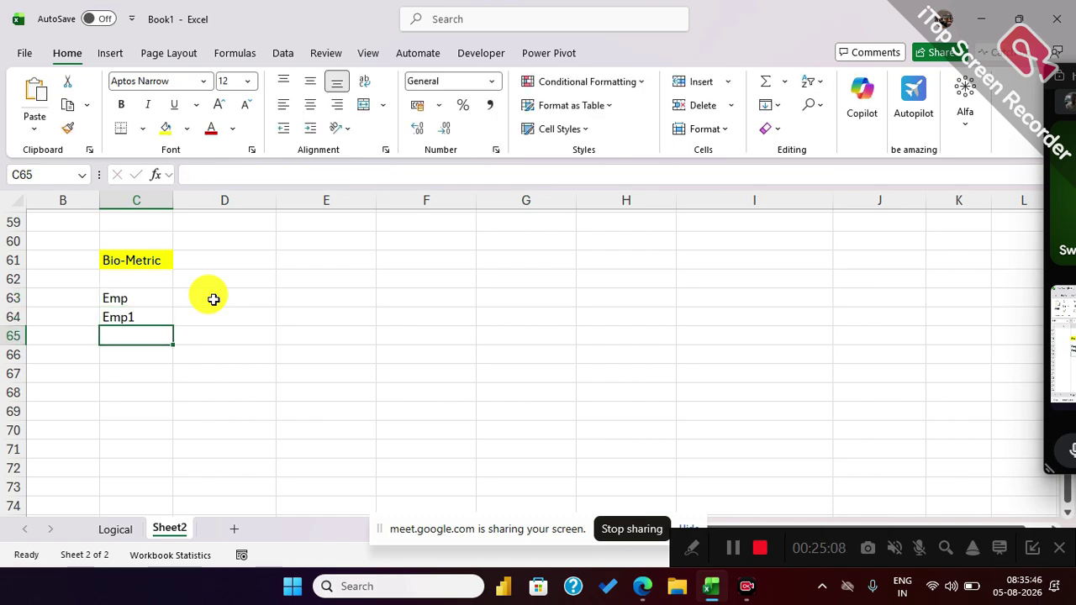
Fill the employee series from Emp1 in C64 down to Emp10 in C73.
click(161, 320)
drag(173, 325, 176, 502)
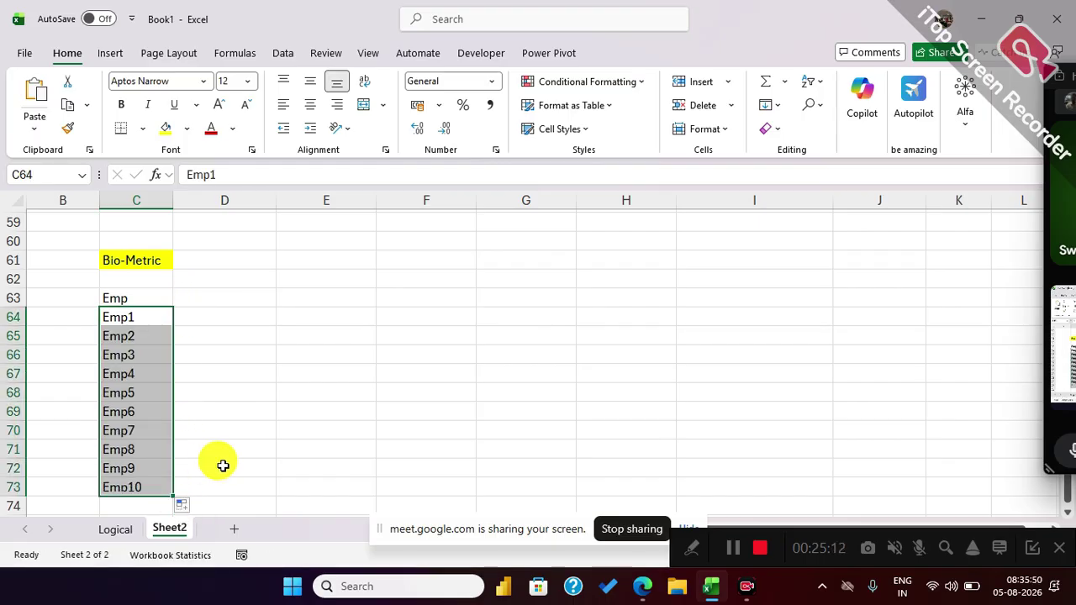
click(188, 333)
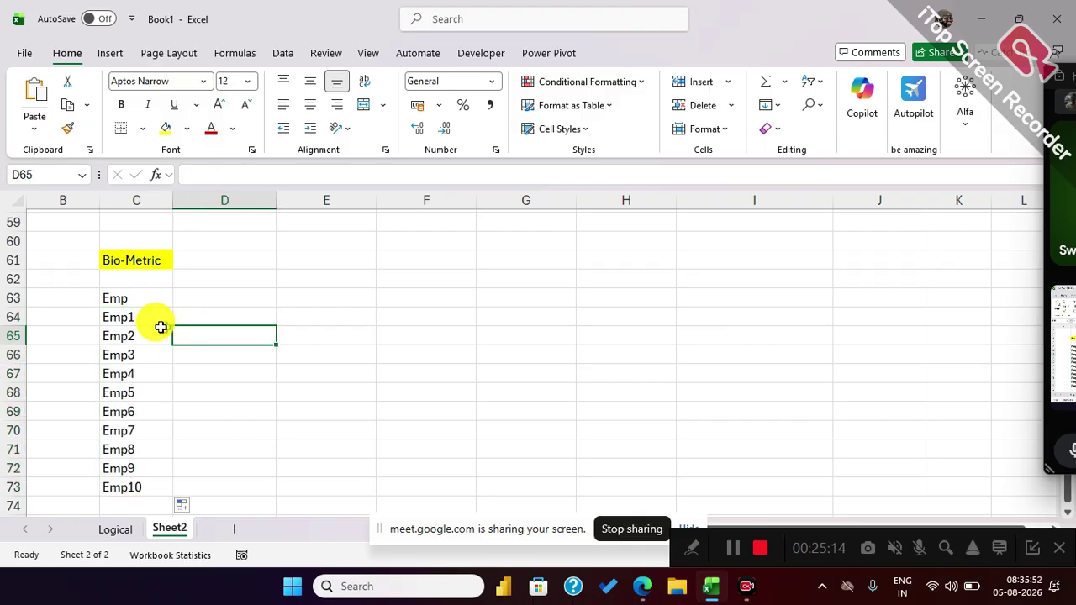
Enter 9:30 in D64, extend it as an hourly series down to row 73, and fill those times across to column K.
click(187, 317)
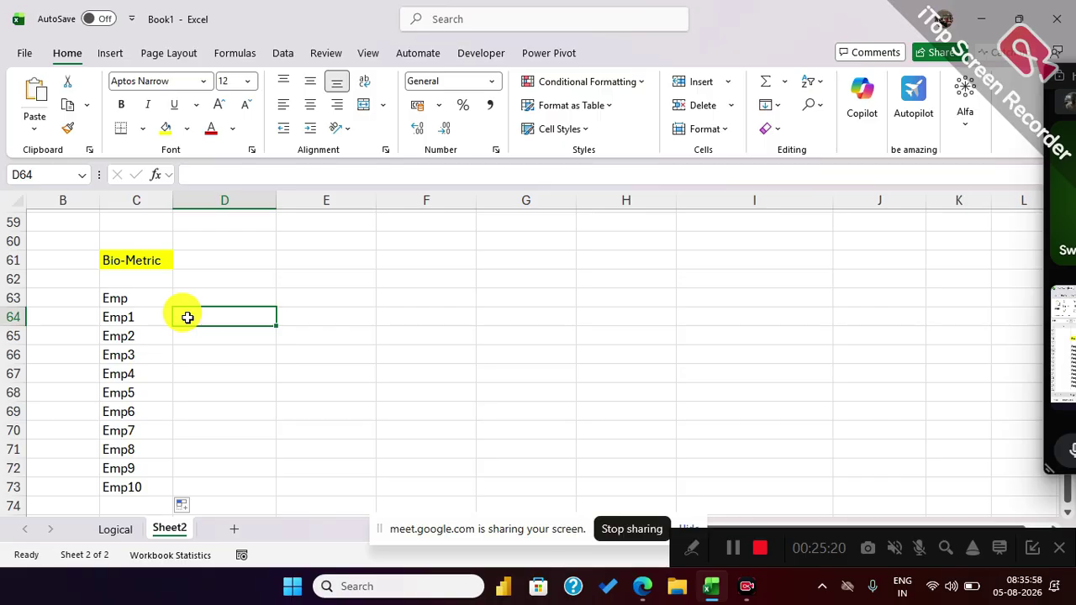
text(9:30)
key(Return)
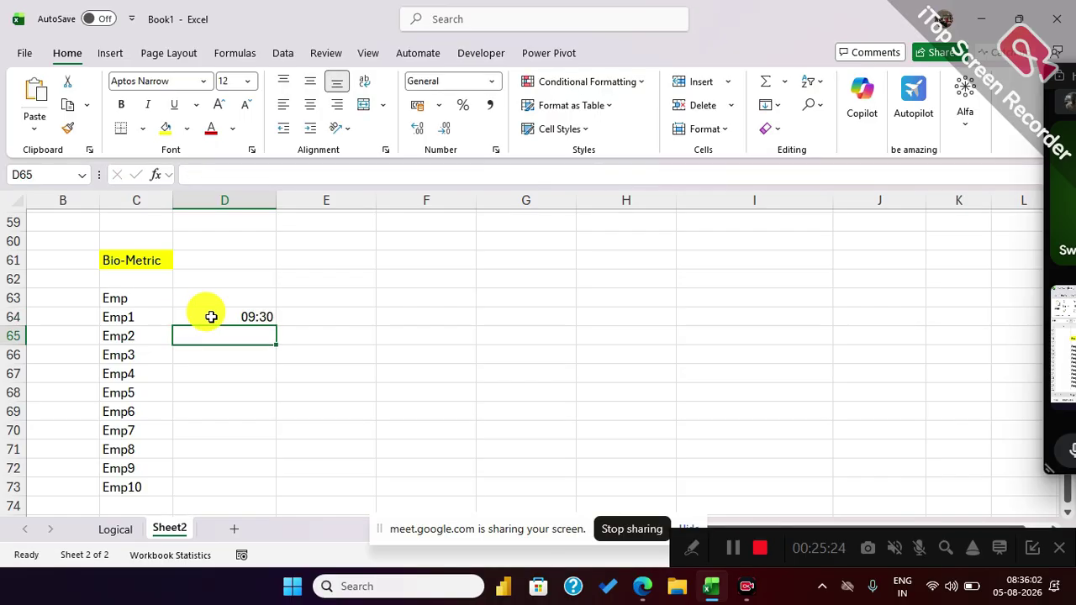
click(223, 318)
drag(274, 324, 250, 489)
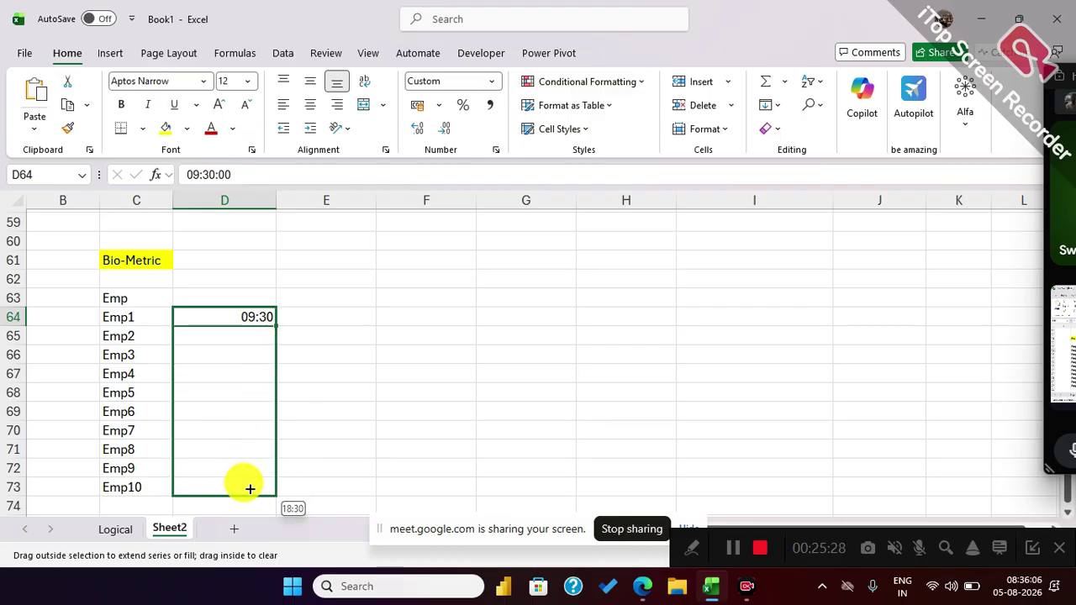
drag(250, 488, 254, 488)
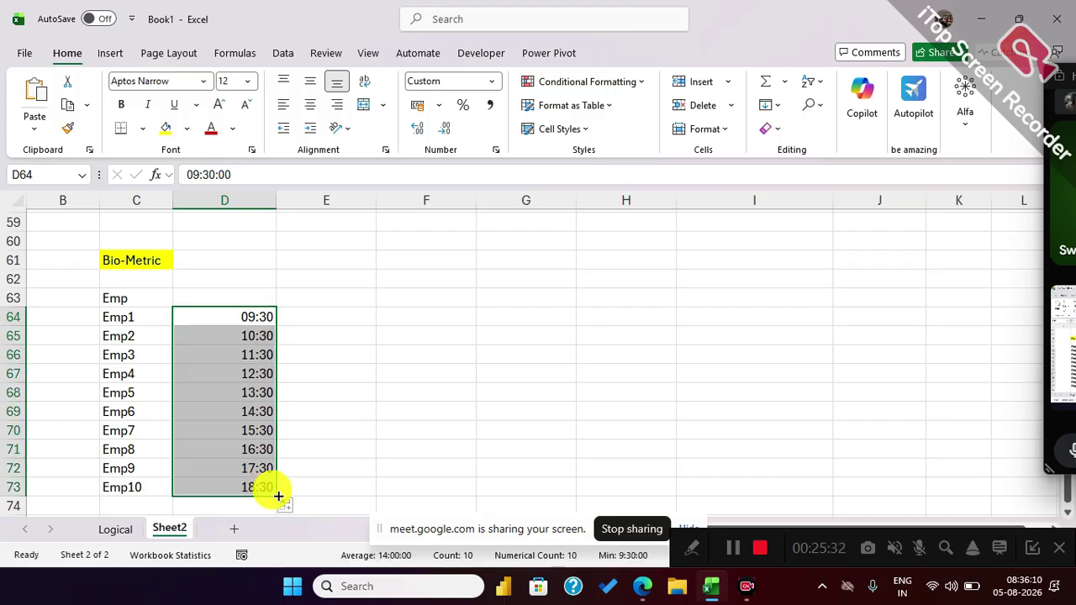
drag(278, 495, 967, 458)
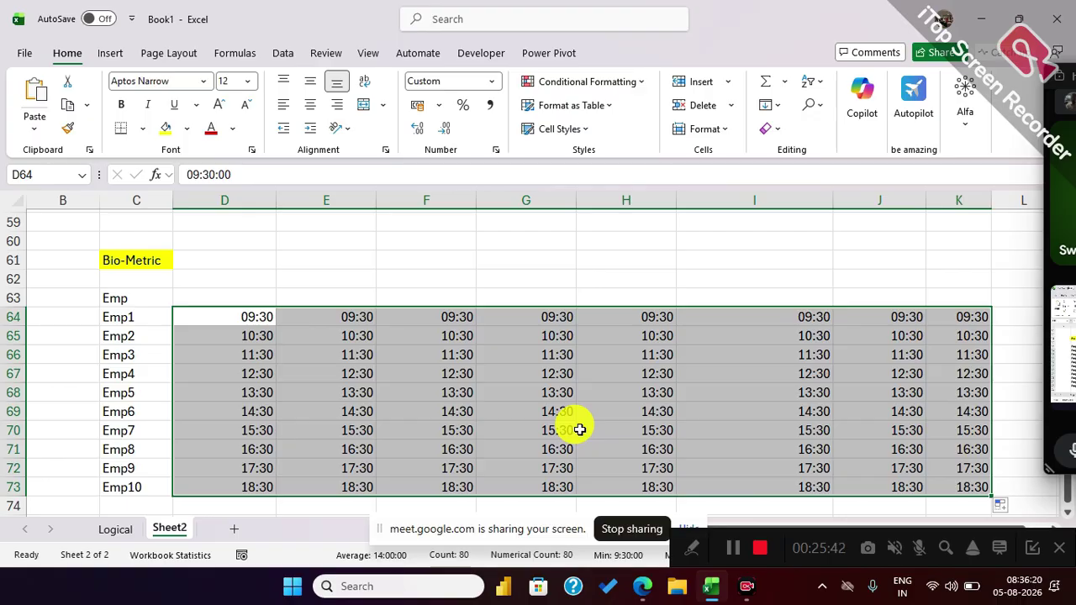
Enter the header Da1 in D63 and extend the series across to Da8 in K63.
scroll(456, 391, down, 1)
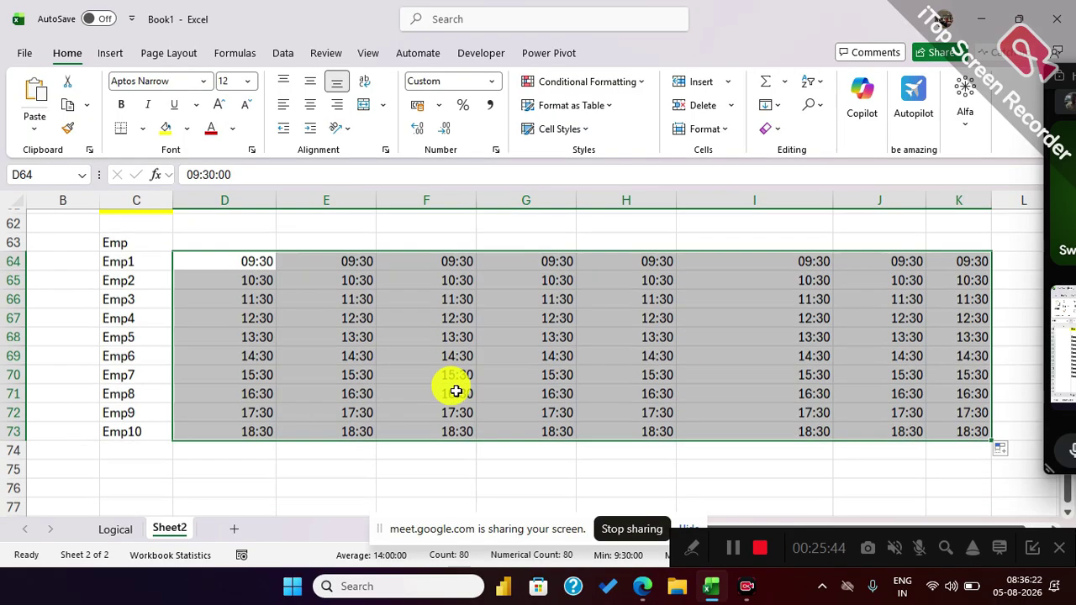
click(238, 240)
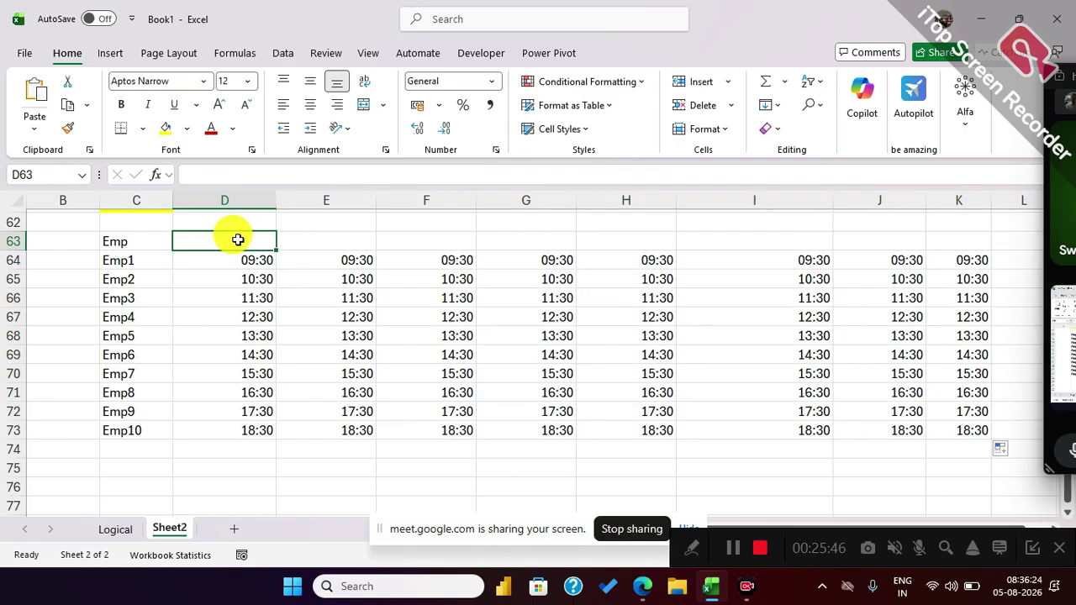
text(Da1)
key(Return)
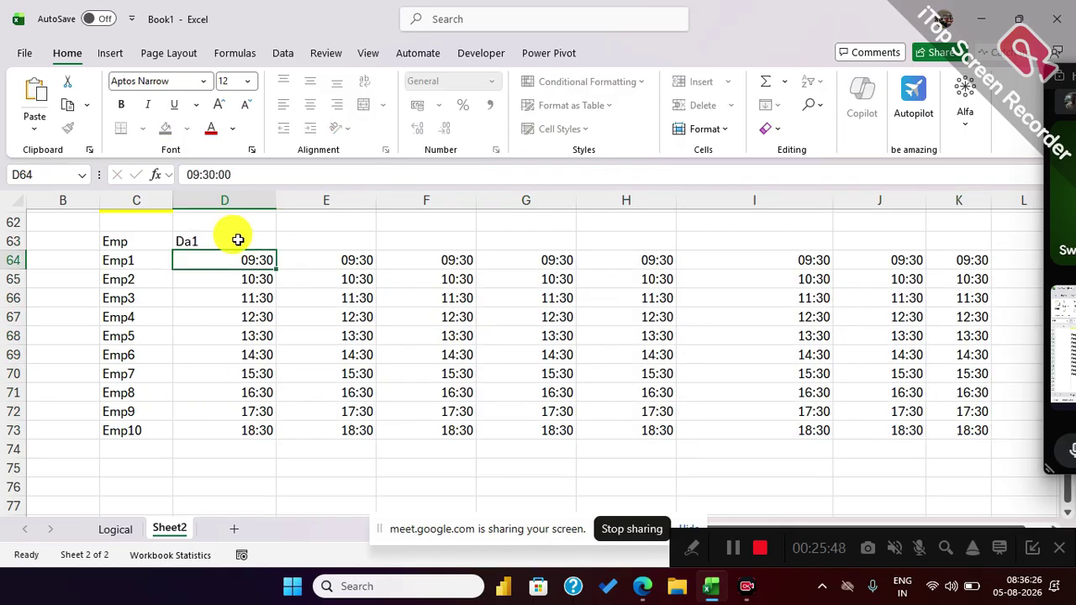
click(237, 238)
drag(280, 253, 958, 249)
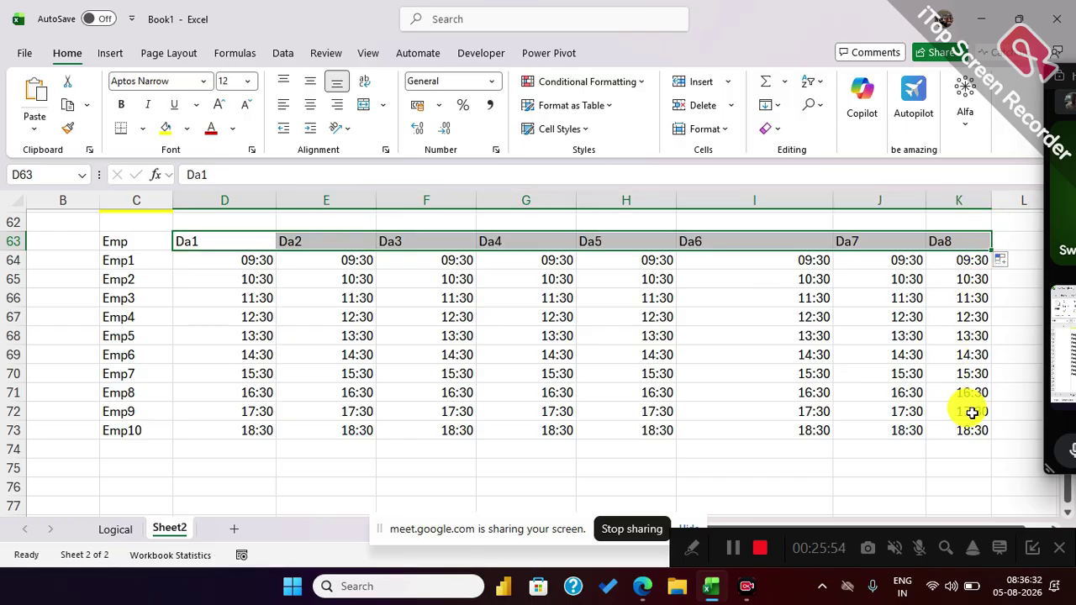
Set the Emp4 and Emp7 times to 0 for both Da1 and Da3.
click(248, 318)
key(BackSpace)
text(0)
click(254, 373)
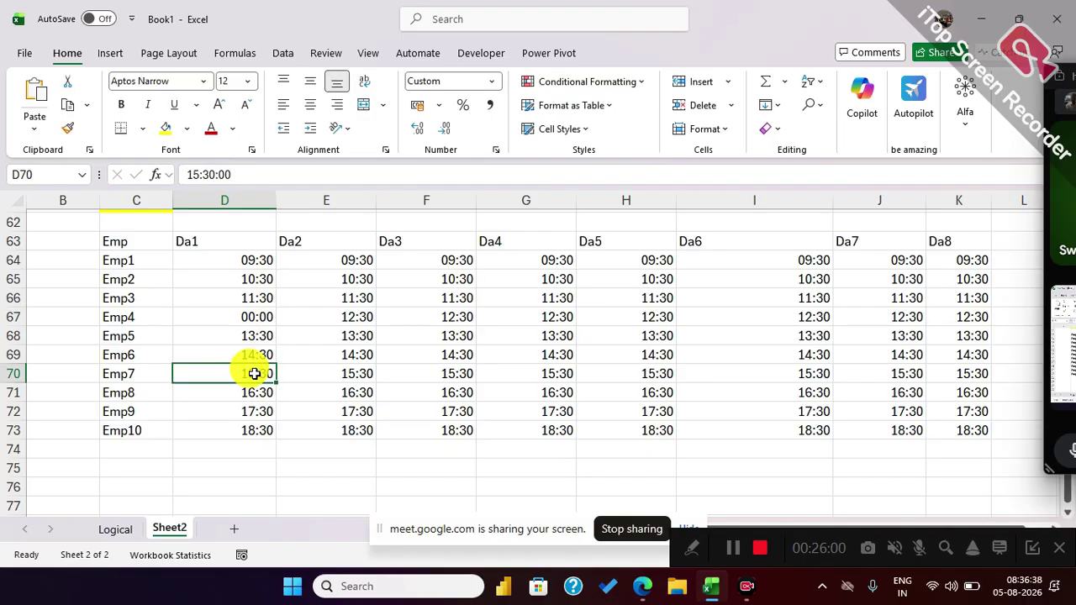
key(BackSpace)
text(0)
click(443, 376)
key(BackSpace)
text(0)
click(456, 317)
key(BackSpace)
text(0)
Enter 0 for Emp6 and Emp9 on Da4, and for Emp5, Emp8 and Emp3 on Da5.
click(550, 355)
text(0)
click(569, 412)
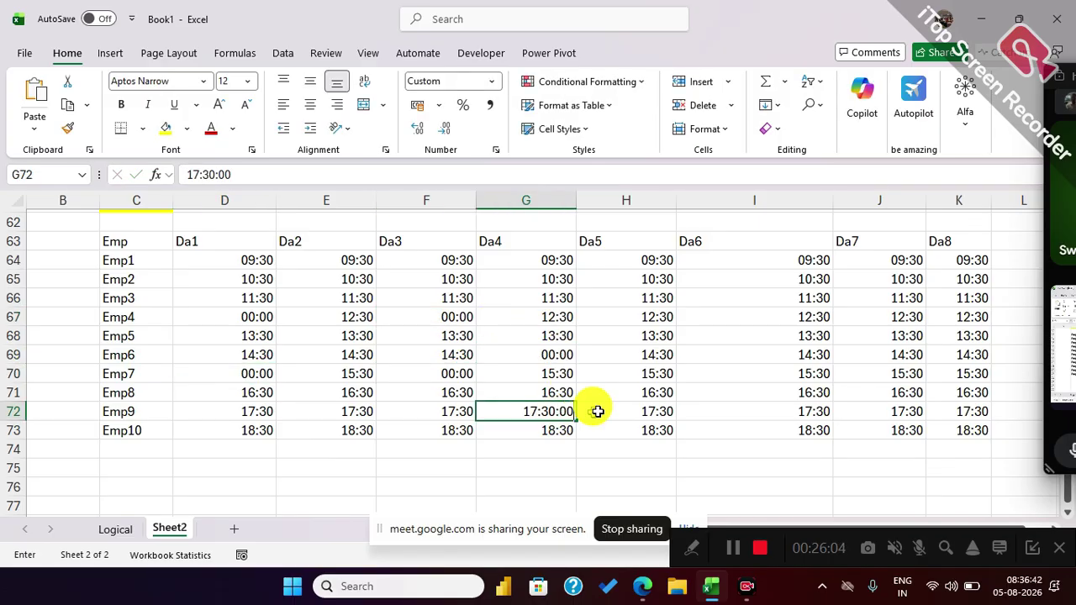
text(0)
click(622, 336)
text(0)
click(656, 390)
text(0)
click(663, 303)
text(0)
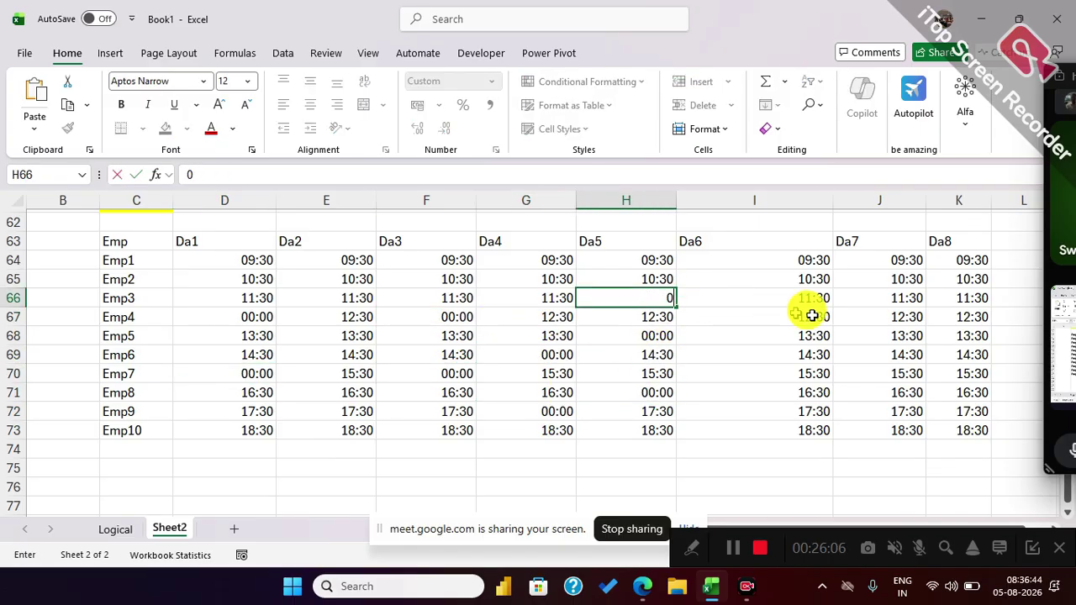
Enter 0 for Emp3 and Emp8 on Da7, and for Emp8 and Emp4 on Da6.
click(849, 299)
text(0)
click(903, 393)
text(0)
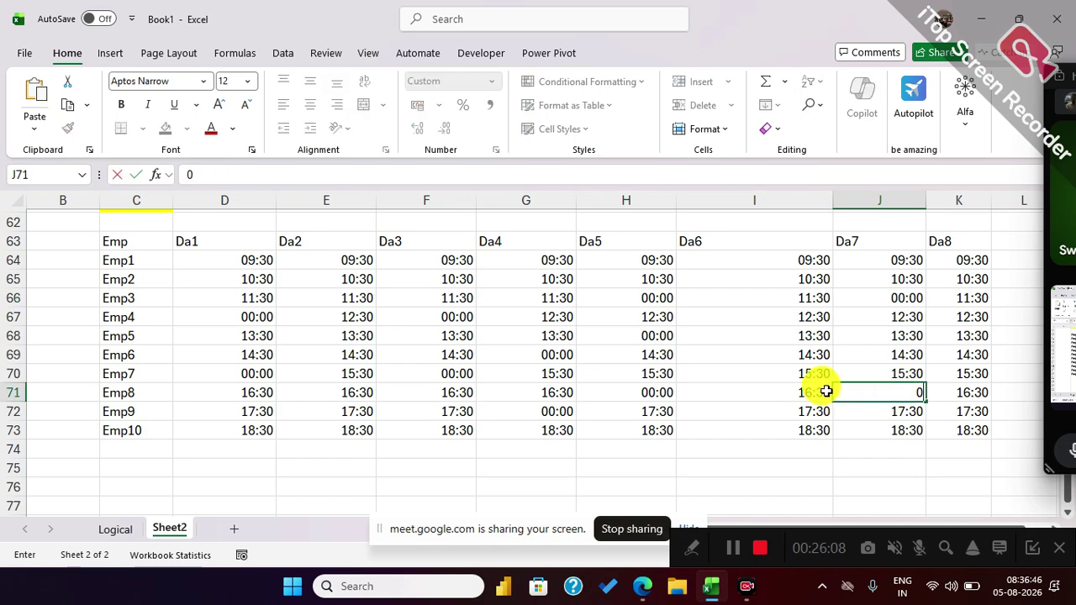
click(811, 391)
text(0)
click(807, 317)
text(0)
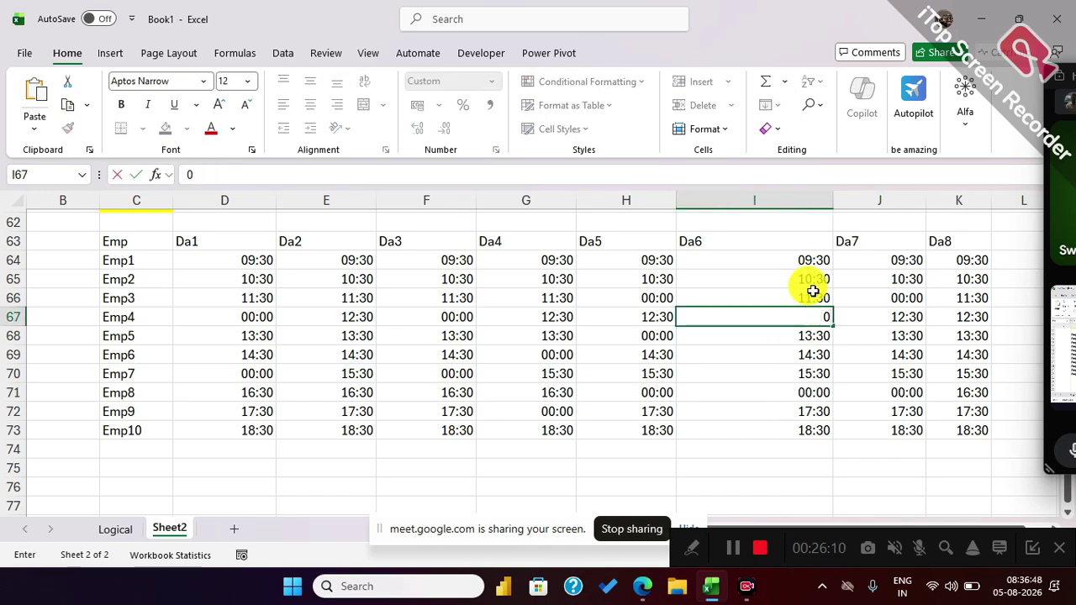
Enter 0 for Emp3, Emp8 and Emp9 on Da8, and for Emp10 on Da6.
click(955, 296)
text(0)
click(975, 388)
text(0)
click(970, 412)
text(0)
click(790, 427)
text(0)
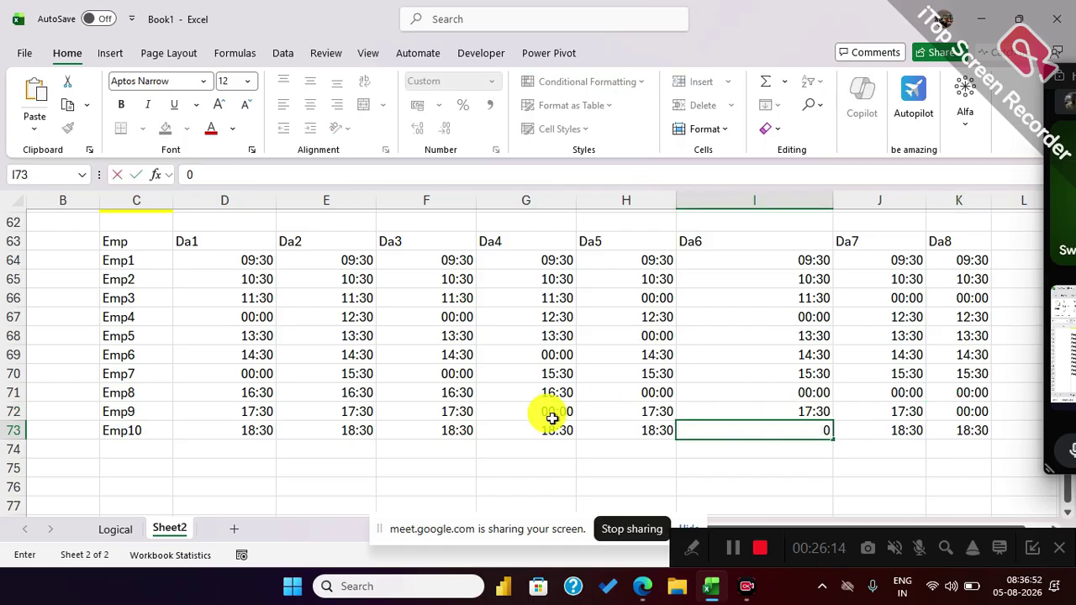
Enter 0 for Emp10 on Da3, and for Emp10, Emp8 and Emp3 on Da2.
click(466, 428)
text(0)
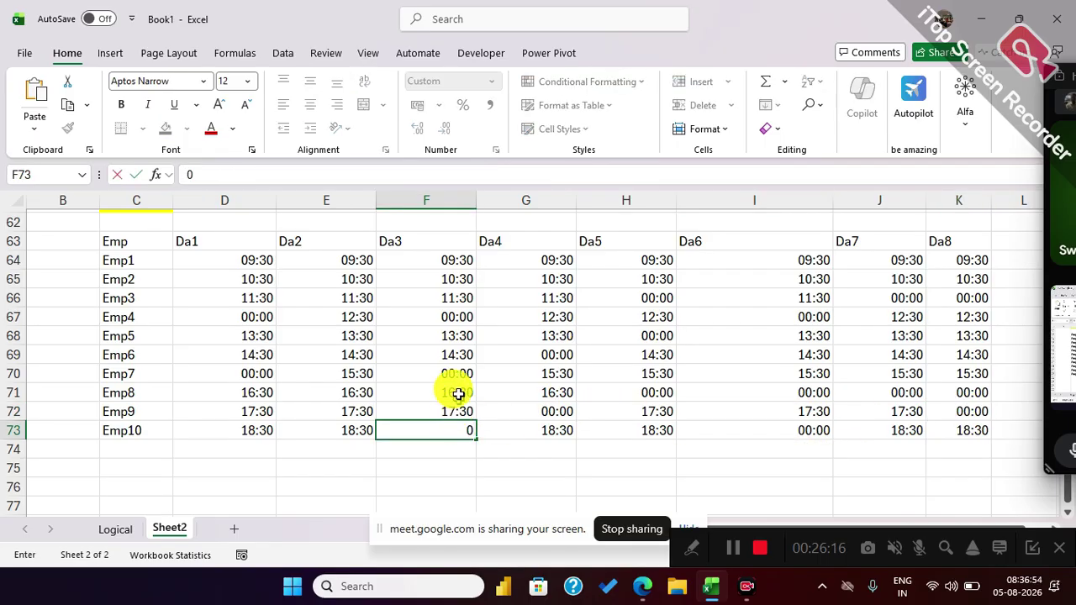
click(352, 429)
text(0)
click(354, 392)
text(0)
click(354, 298)
text(00)
Enter 0 for Emp5 on Da2, and for Emp10 and Emp8 on Da1.
click(344, 335)
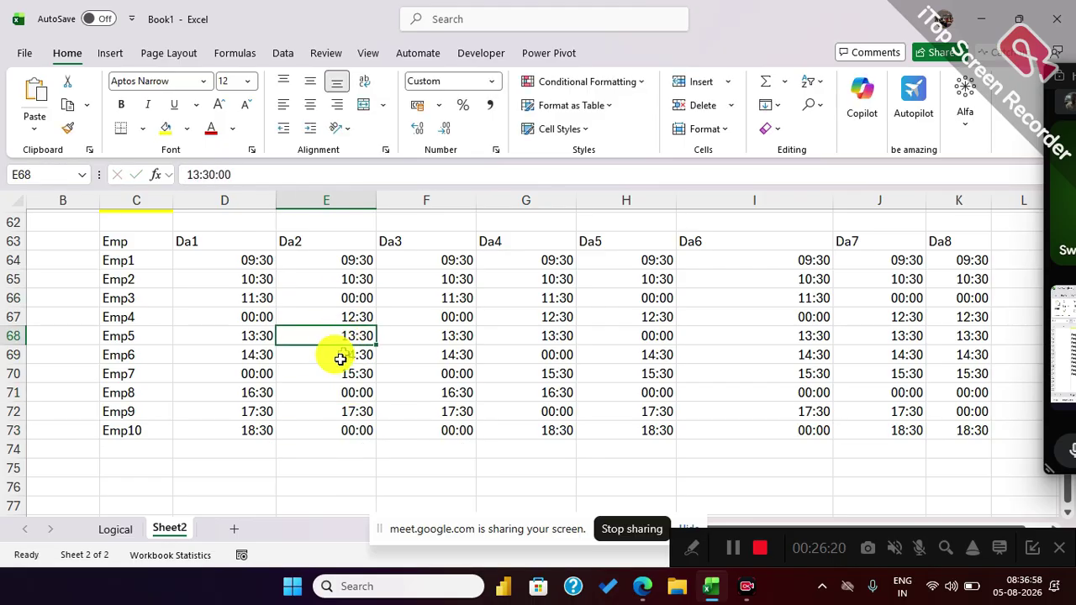
text(0)
click(255, 429)
text(0)
click(260, 393)
text(0)
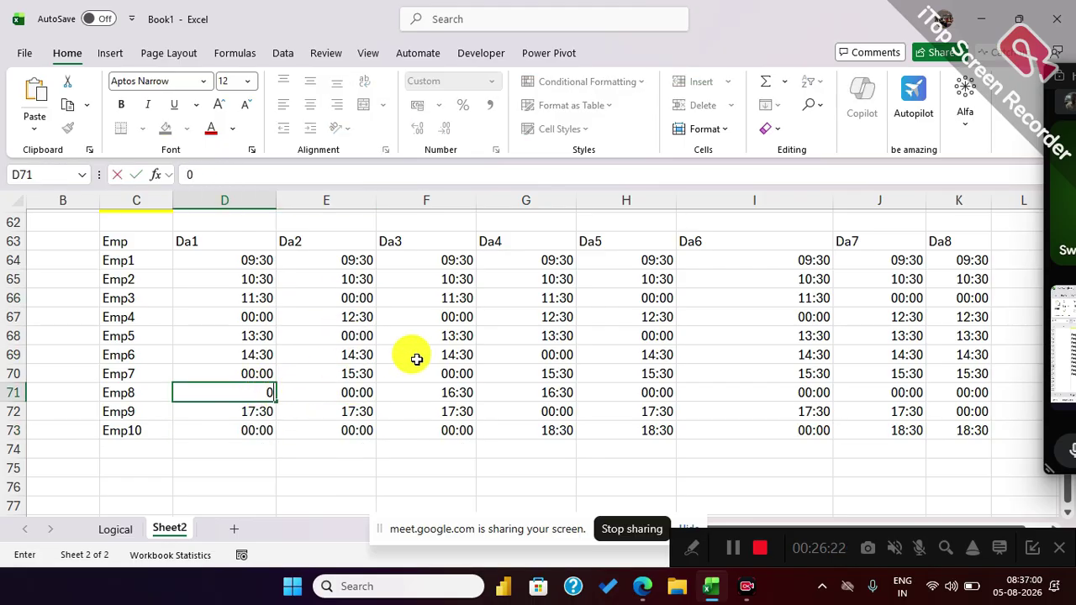
click(413, 354)
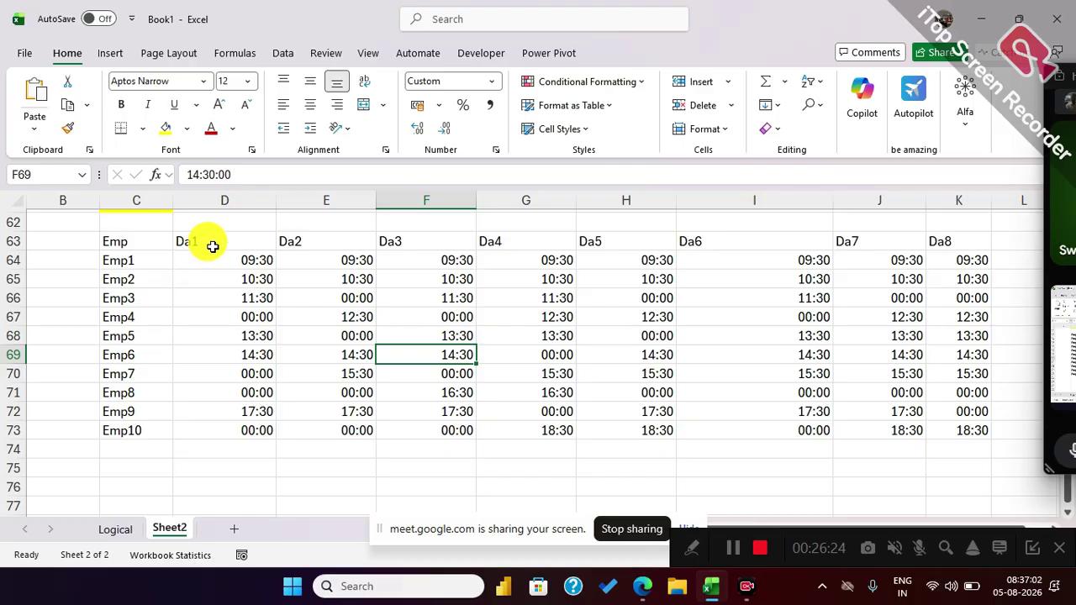
Highlight the Emp header cell C63 with a yellow fill.
click(144, 241)
click(167, 128)
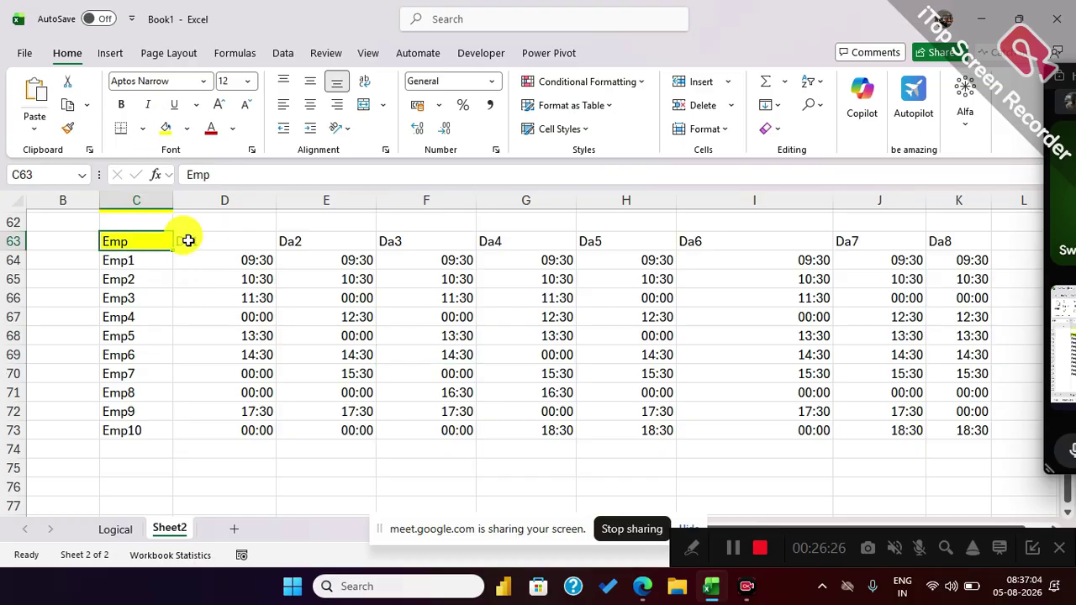
click(200, 245)
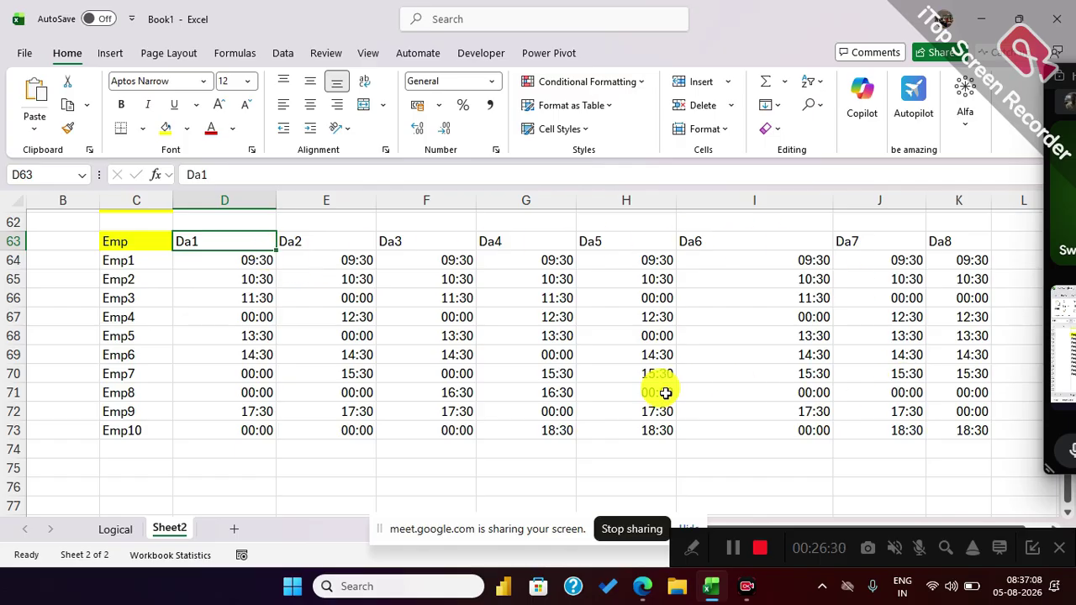
Narrow columns D to G and I to K so the attendance table is more compact.
drag(831, 202, 754, 202)
drag(846, 200, 820, 202)
drag(885, 200, 882, 200)
drag(576, 198, 549, 194)
drag(477, 199, 449, 194)
drag(378, 199, 345, 197)
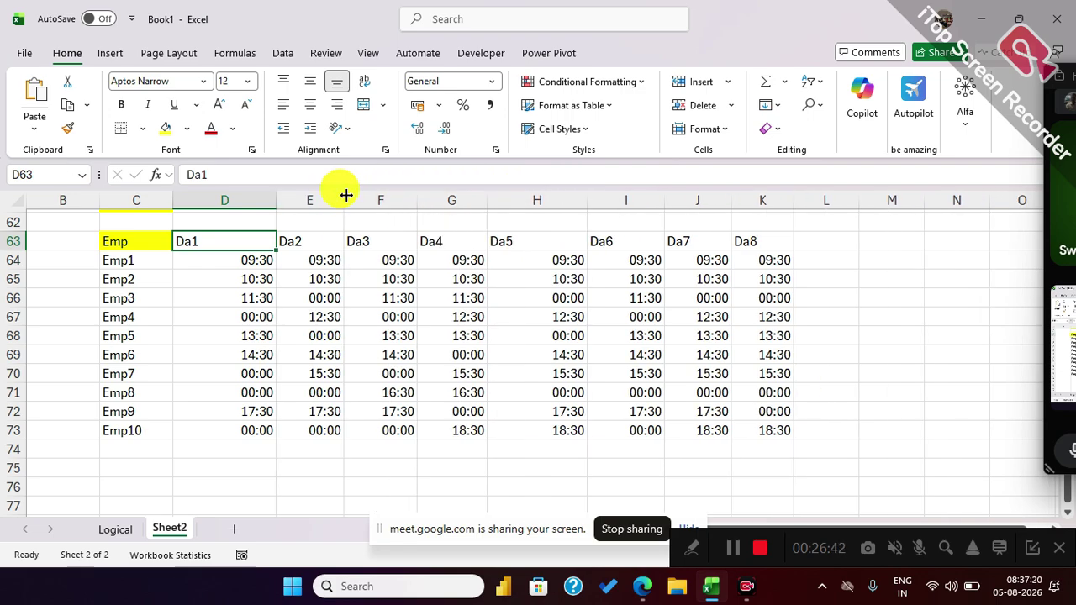
drag(276, 200, 253, 195)
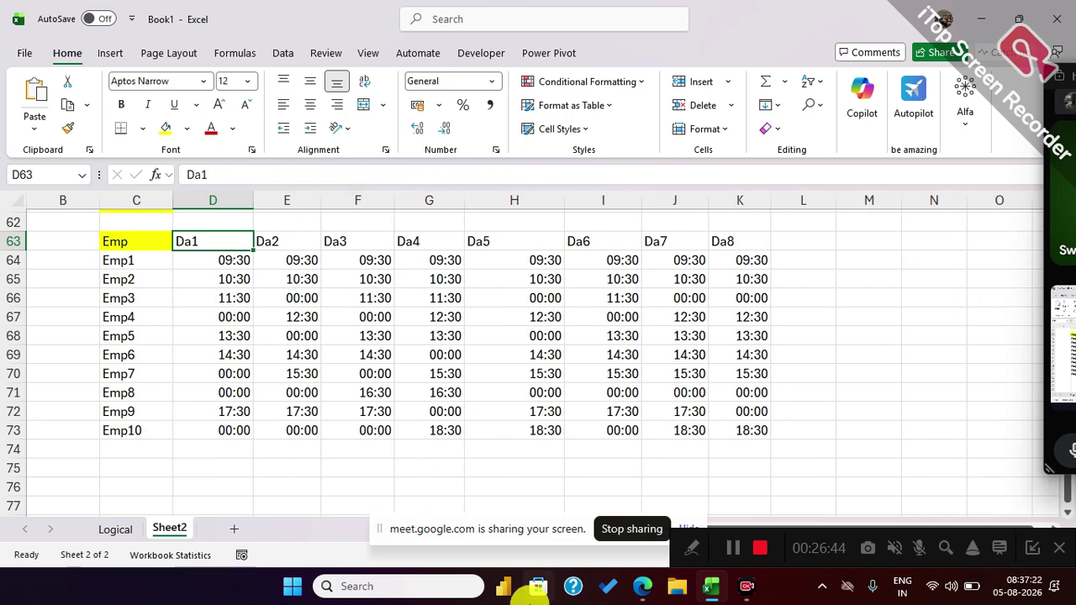
Add the headers Present in L63 and Absent in M63 beside the daily times.
drag(229, 259, 744, 426)
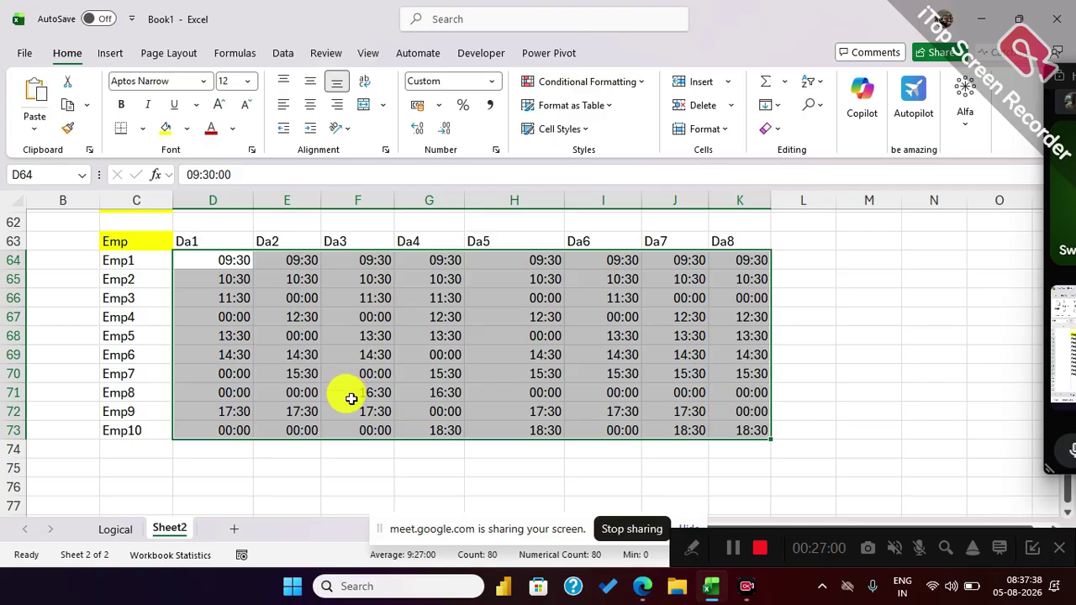
click(787, 239)
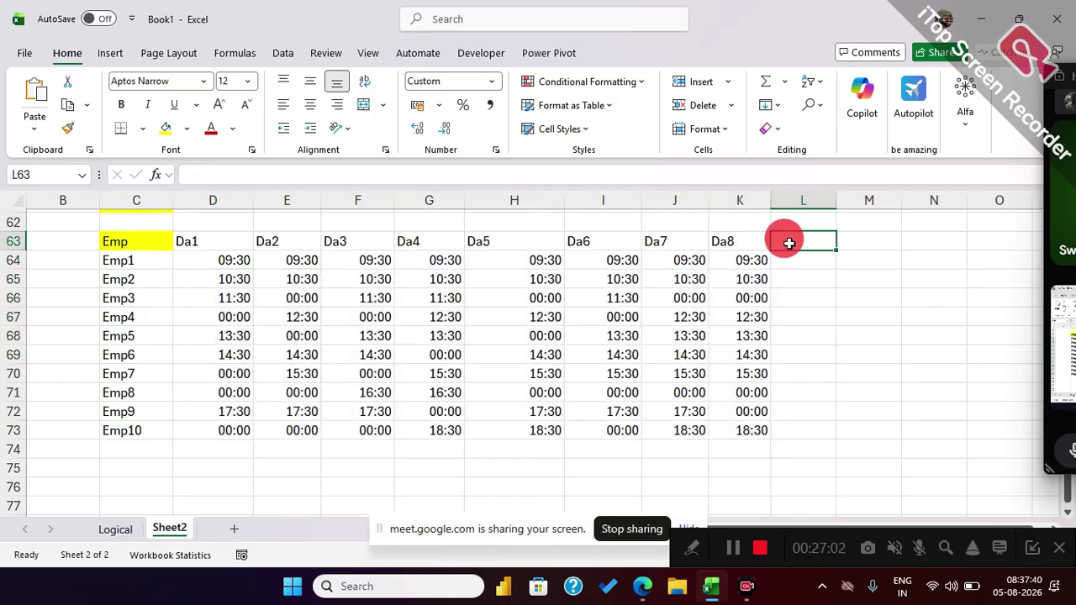
text(Present)
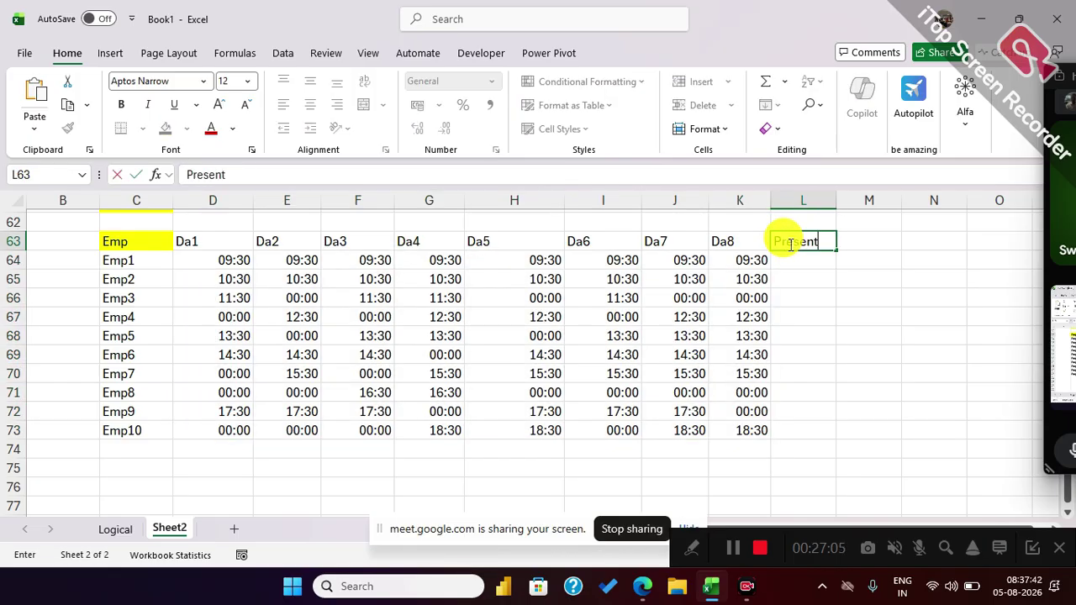
key(Tab)
text(Absent)
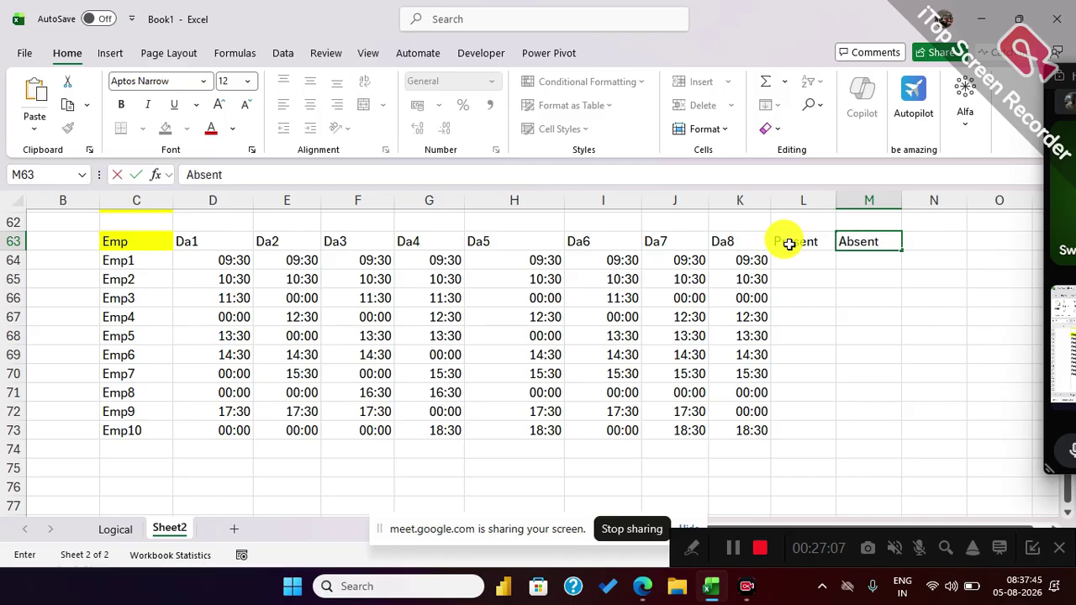
key(Return)
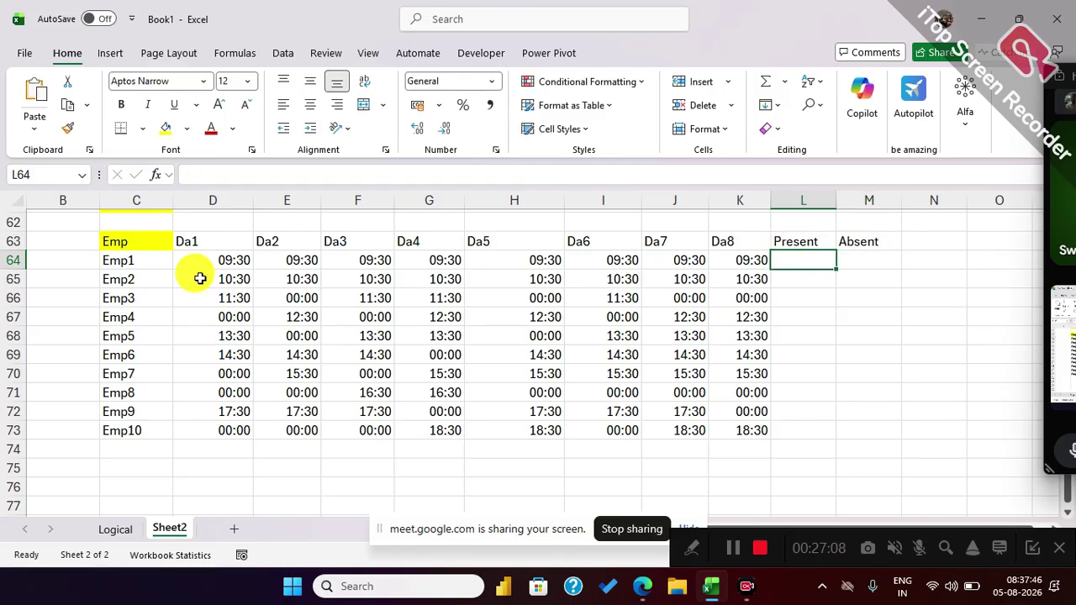
Enter 650 in B64 and 750 in B65, and extend the series down to 1550 in B73.
click(44, 271)
click(44, 268)
text(650)
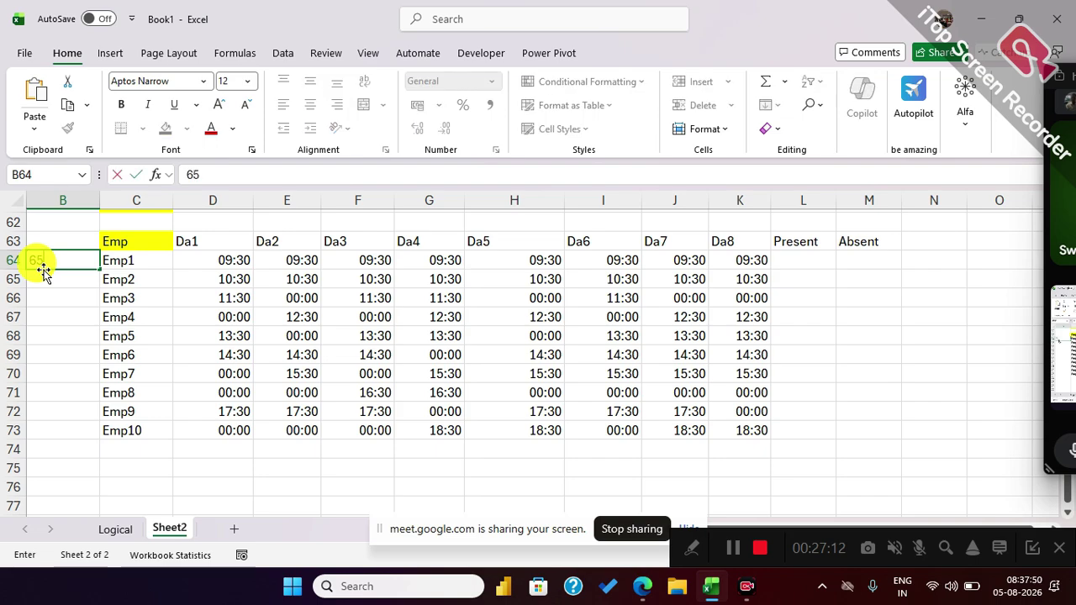
key(Return)
text(750)
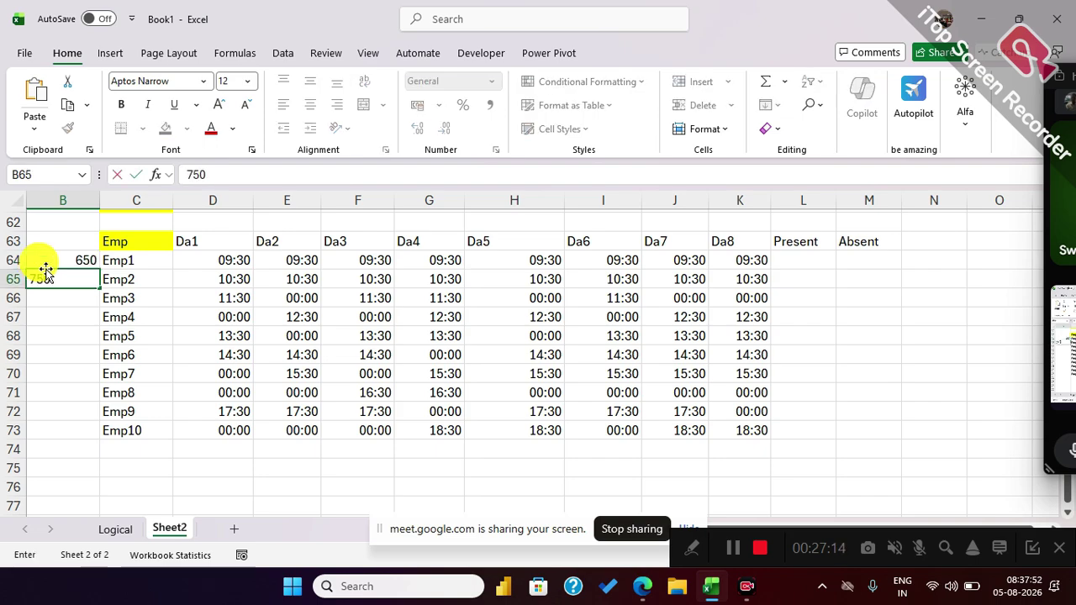
key(Return)
drag(47, 263, 42, 431)
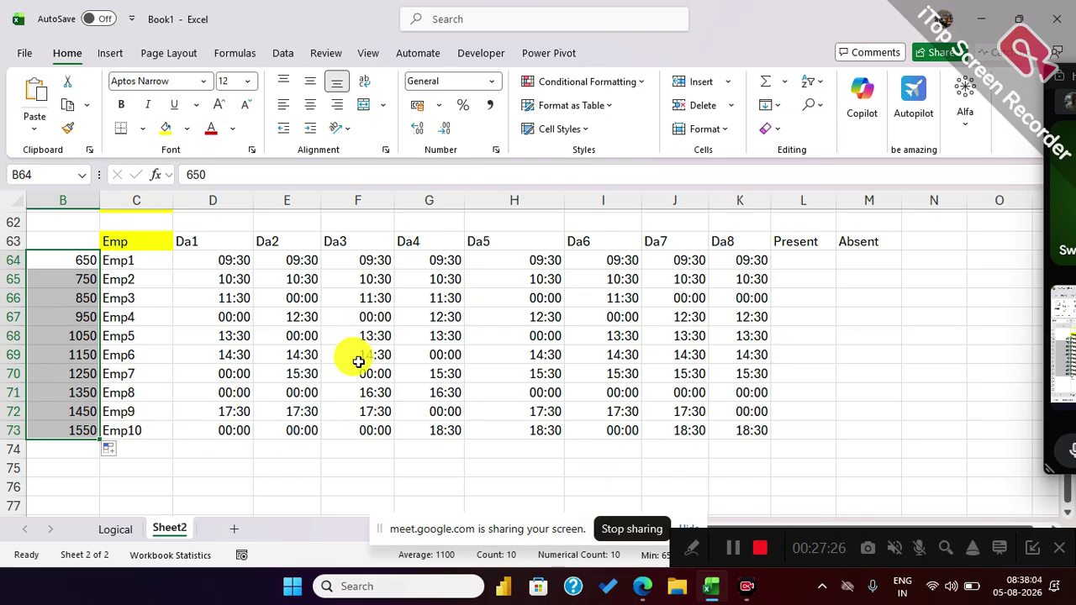
click(84, 264)
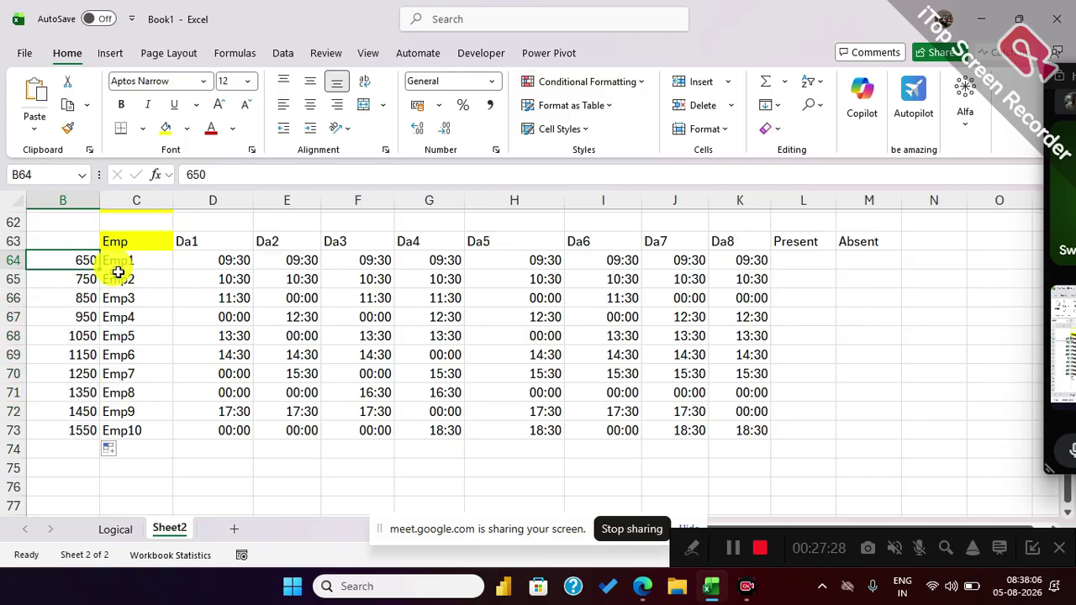
click(793, 260)
text(10)
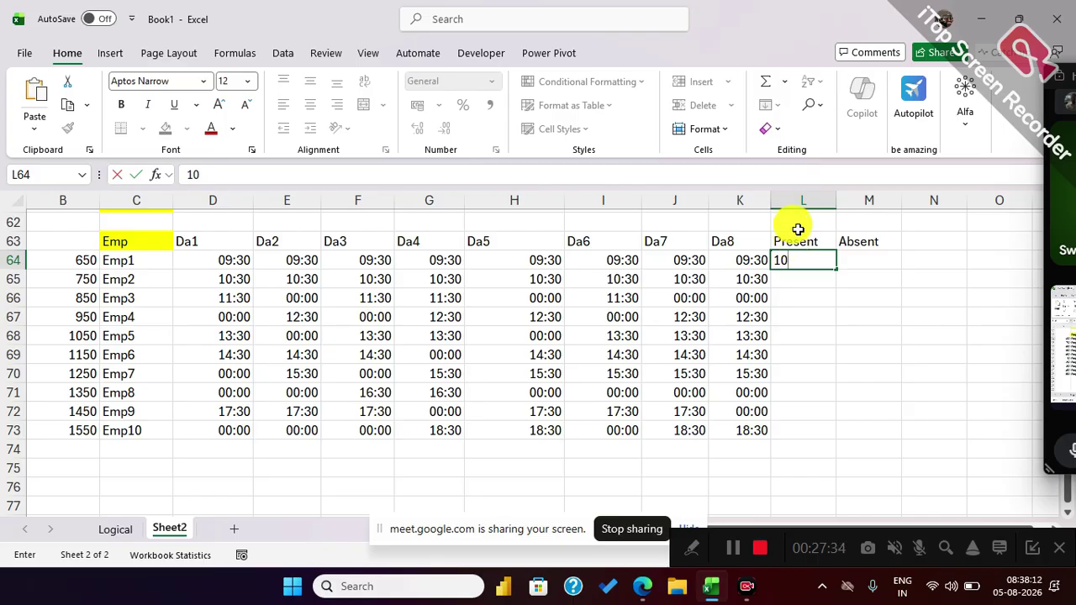
key(Escape)
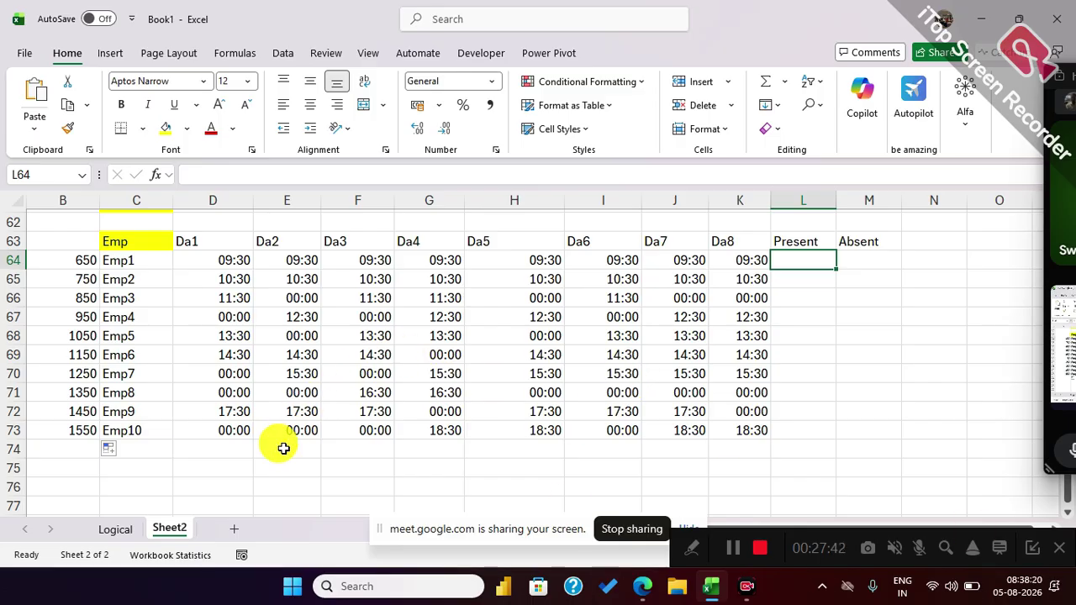
click(213, 260)
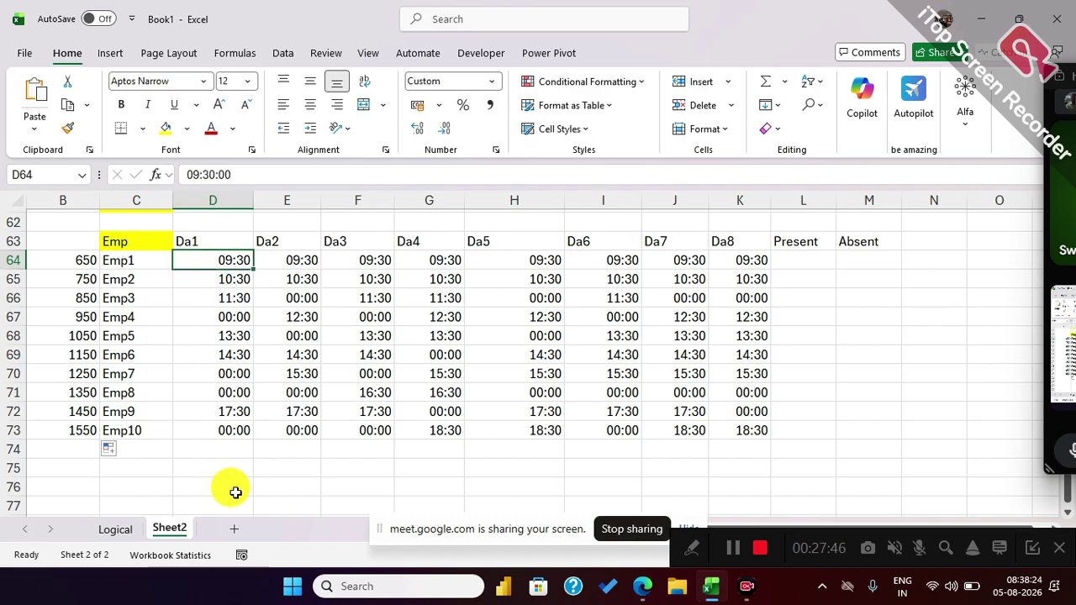
Enter the sample attendance letters p, p, p and a in cells D75 to D78 below the table.
click(221, 469)
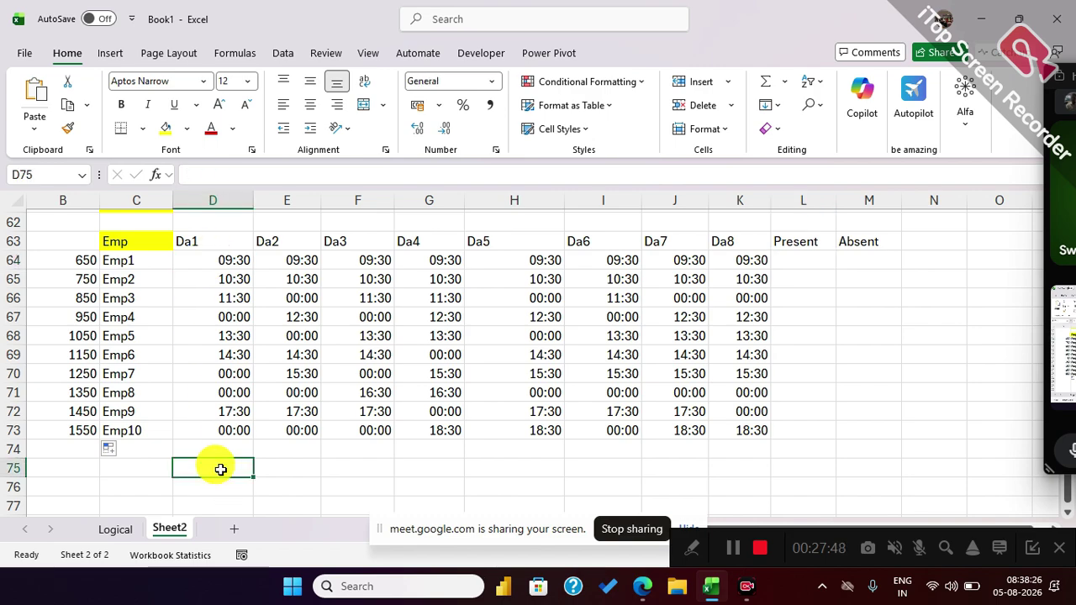
text(p)
key(Return)
text(p)
key(Return)
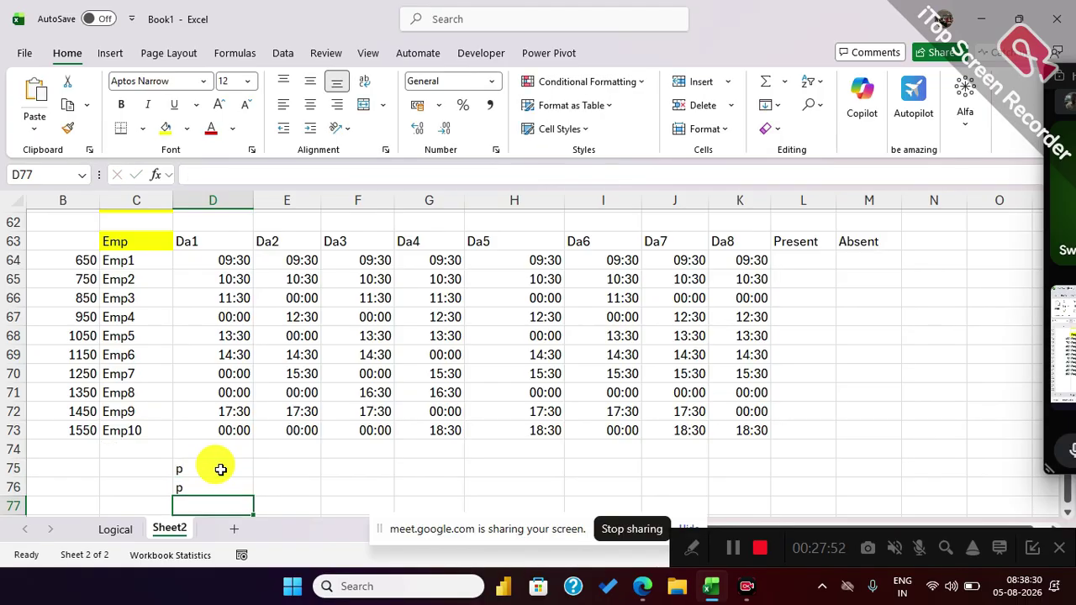
text(p)
key(Return)
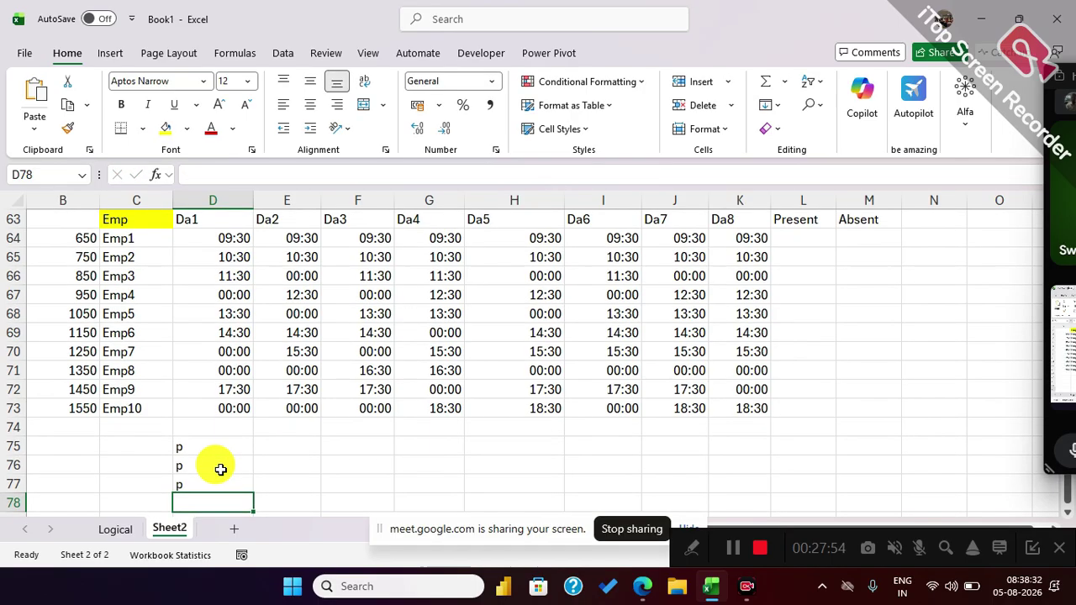
text(a)
key(Return)
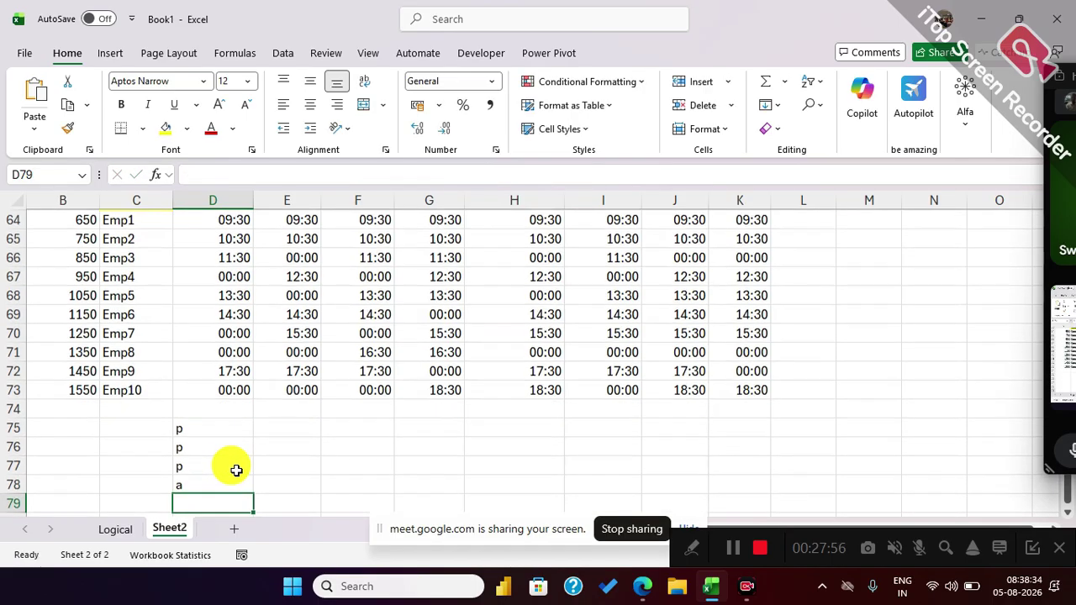
Clear the sample attendance letters from D75:D78.
drag(179, 431, 185, 474)
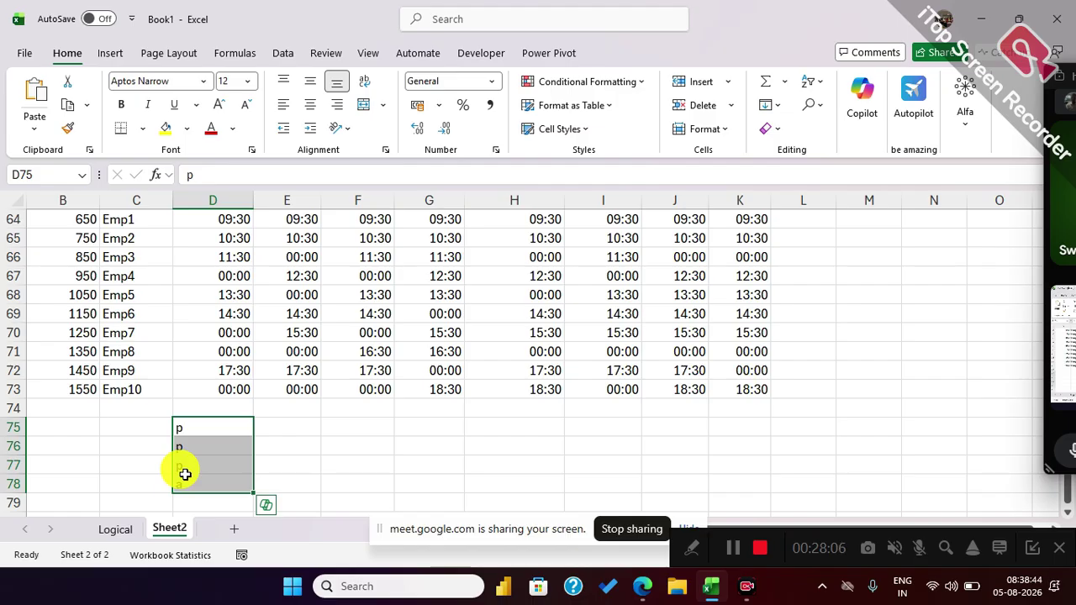
key(BackSpace)
key(Escape)
key(Delete)
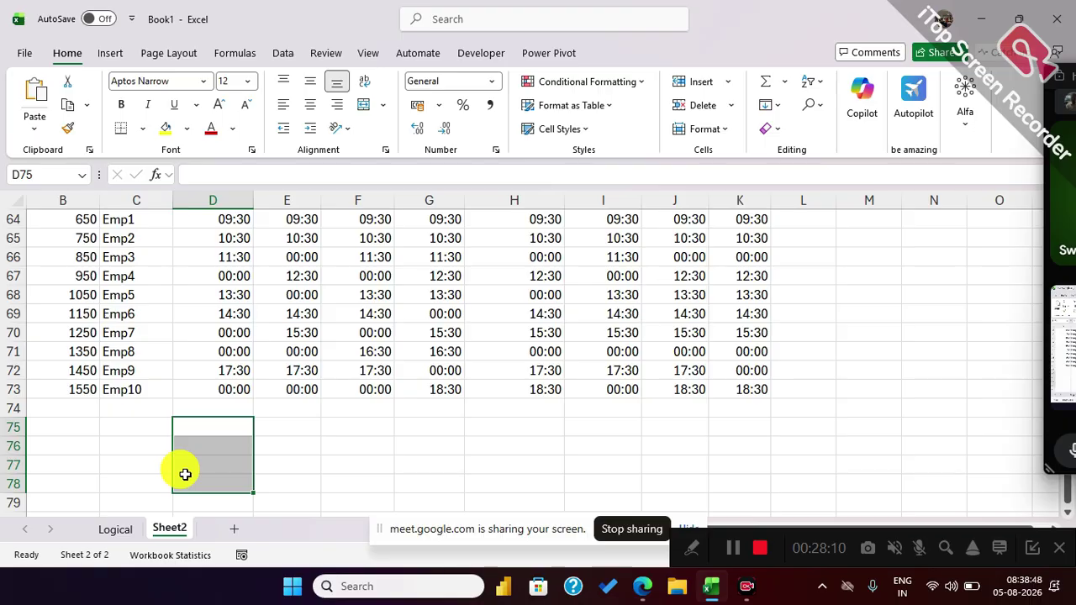
Add the header Wages in B63 above the daily amounts.
scroll(336, 461, up, 1)
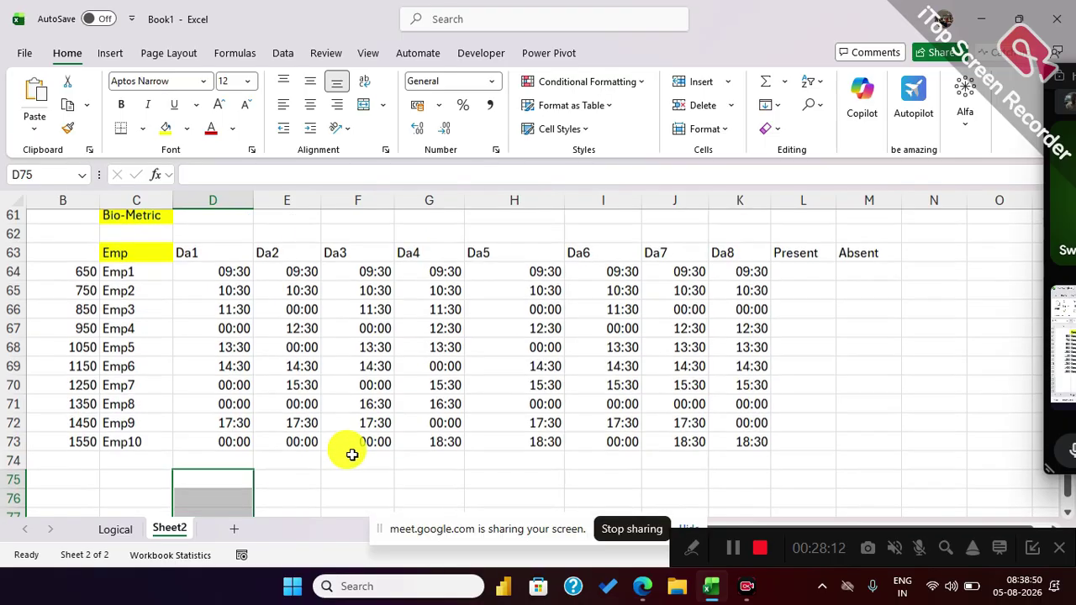
click(347, 469)
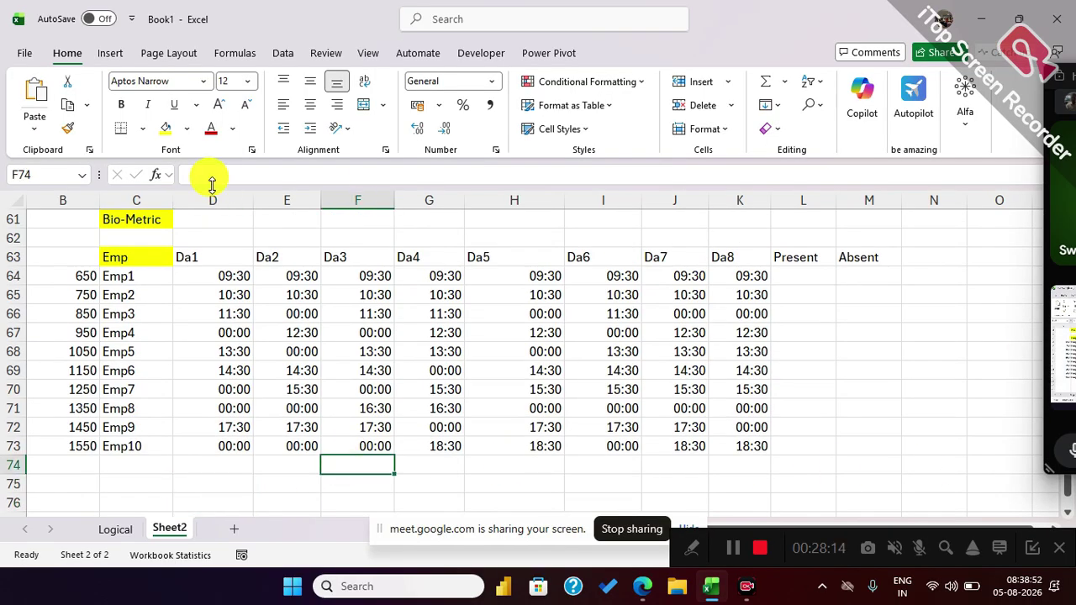
click(84, 254)
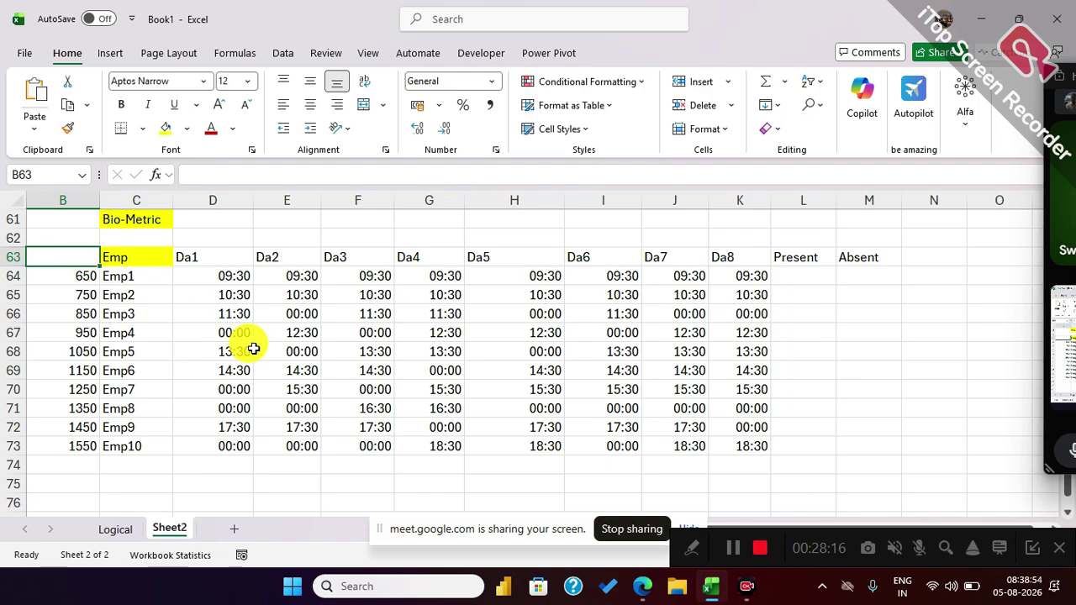
text(Wages)
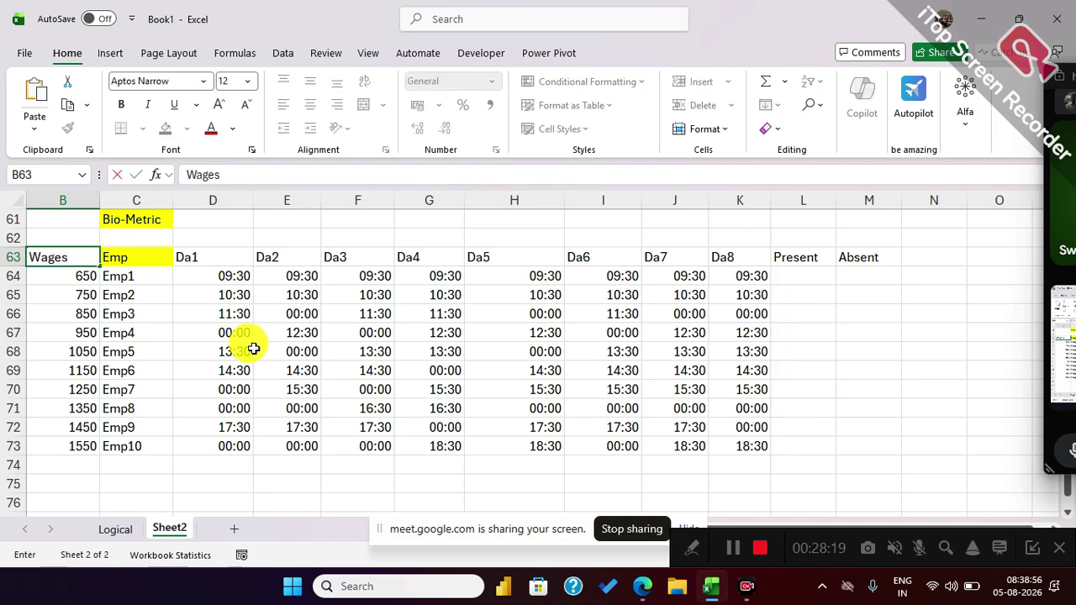
key(Return)
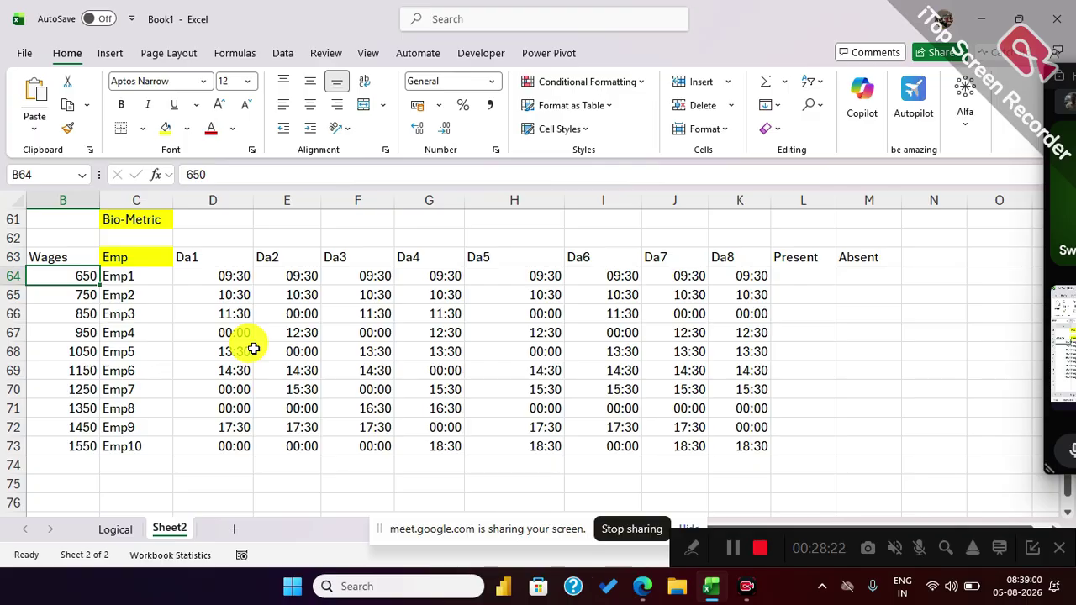
Apply all borders to the attendance table C63:M73 and narrow column H to match the other day columns.
drag(131, 257, 845, 438)
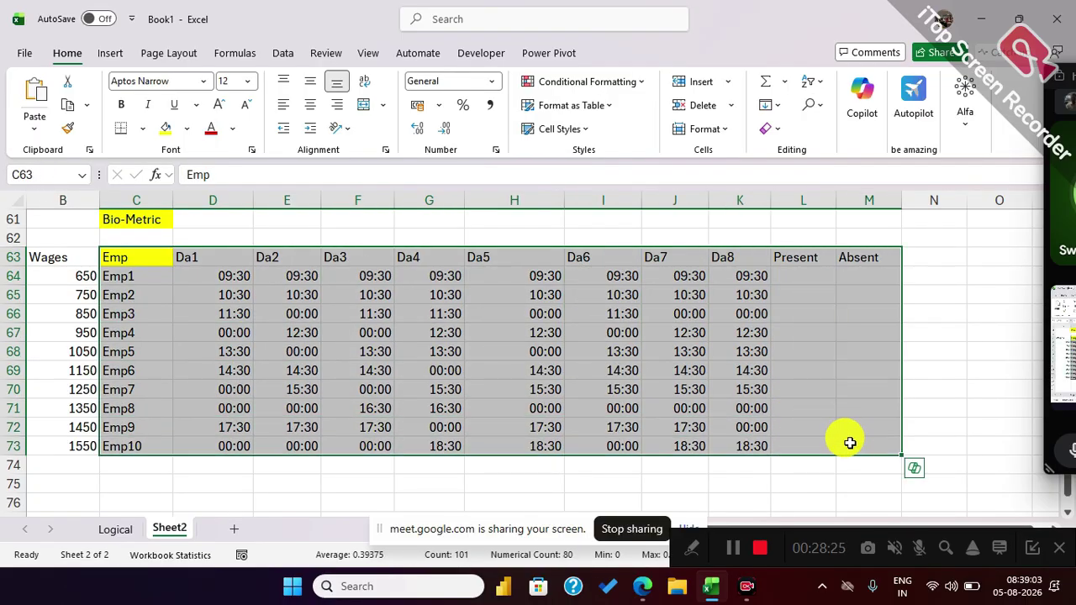
click(142, 128)
click(142, 286)
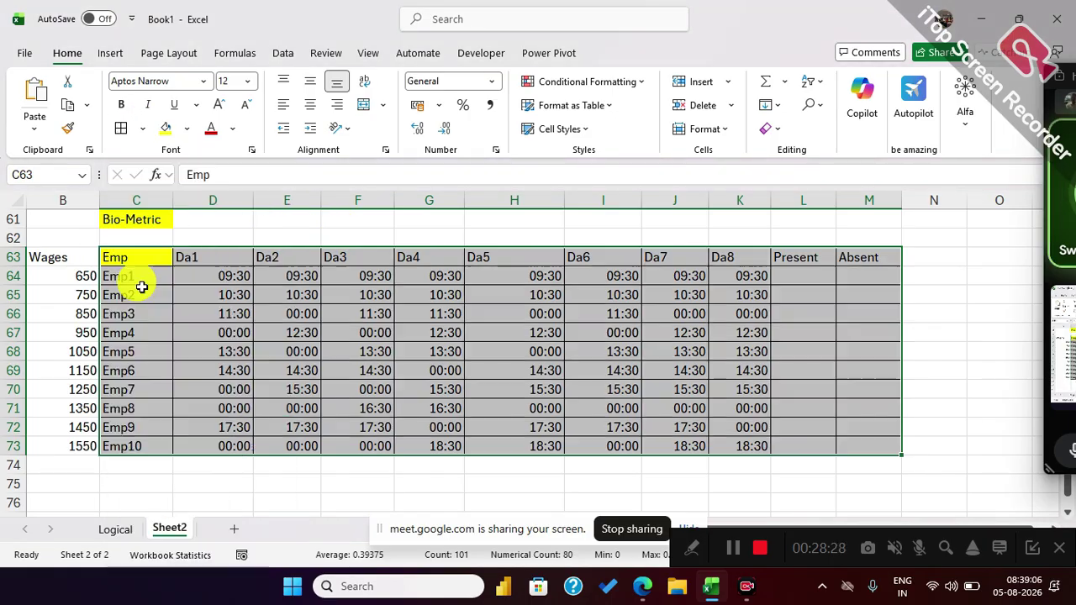
drag(563, 201, 536, 195)
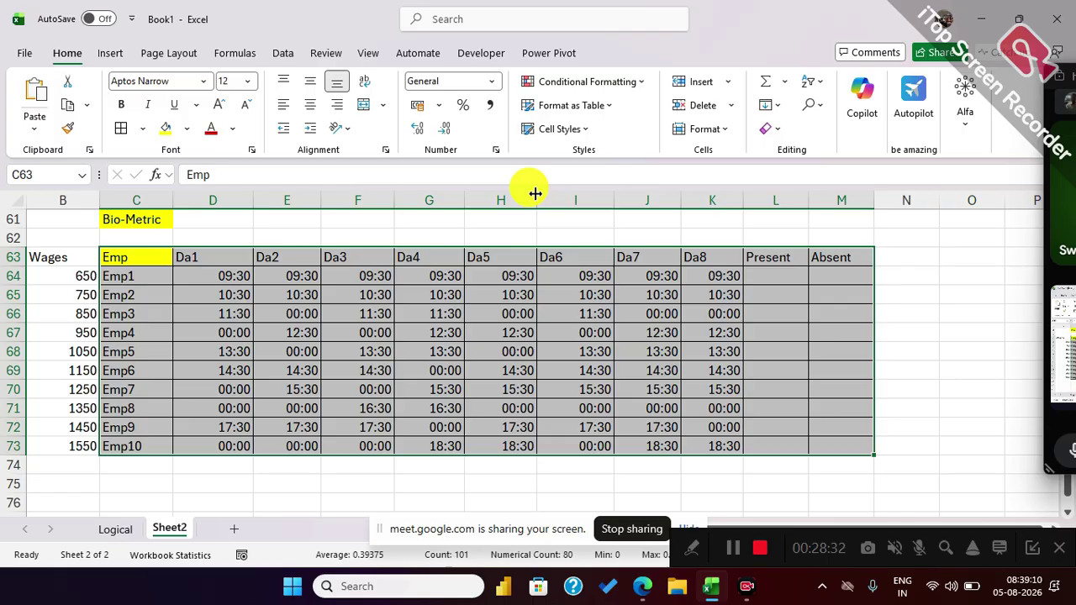
Recolour all outline and inside borders of the attendance table C63:M73 in blue.
click(385, 150)
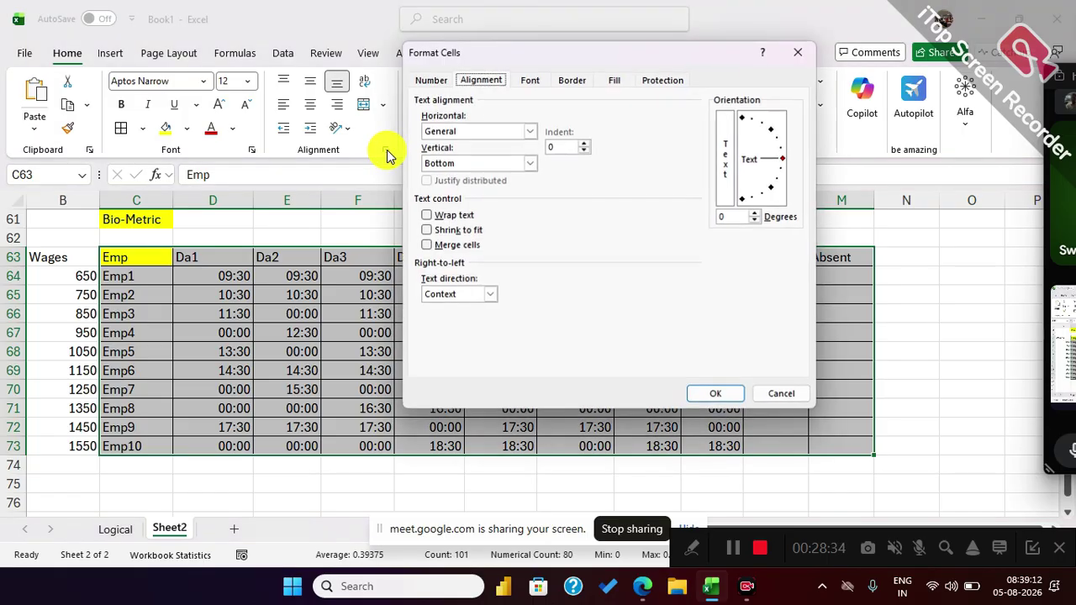
click(575, 83)
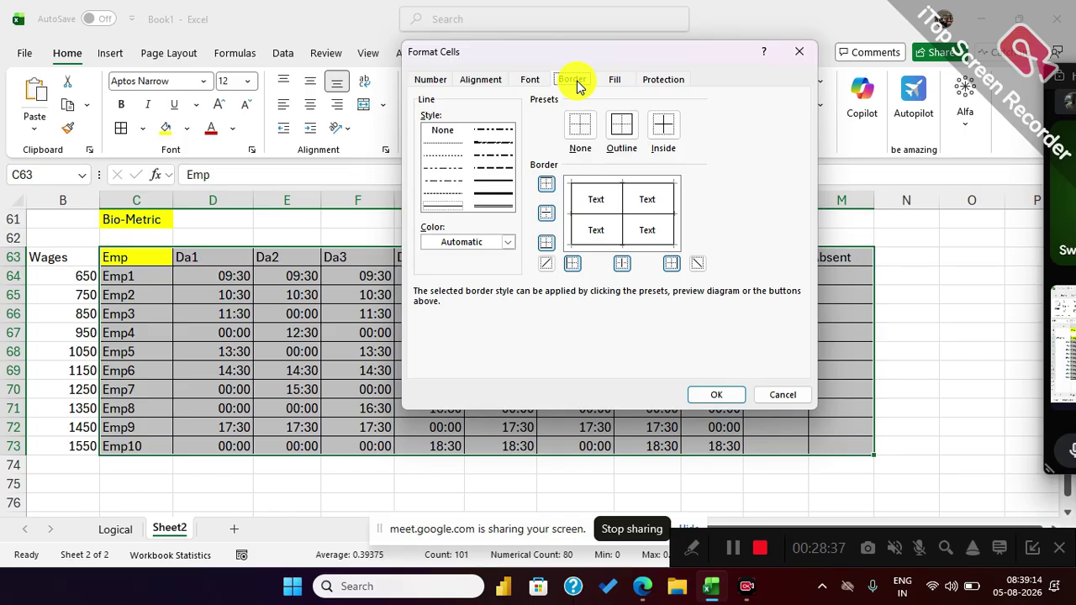
click(508, 242)
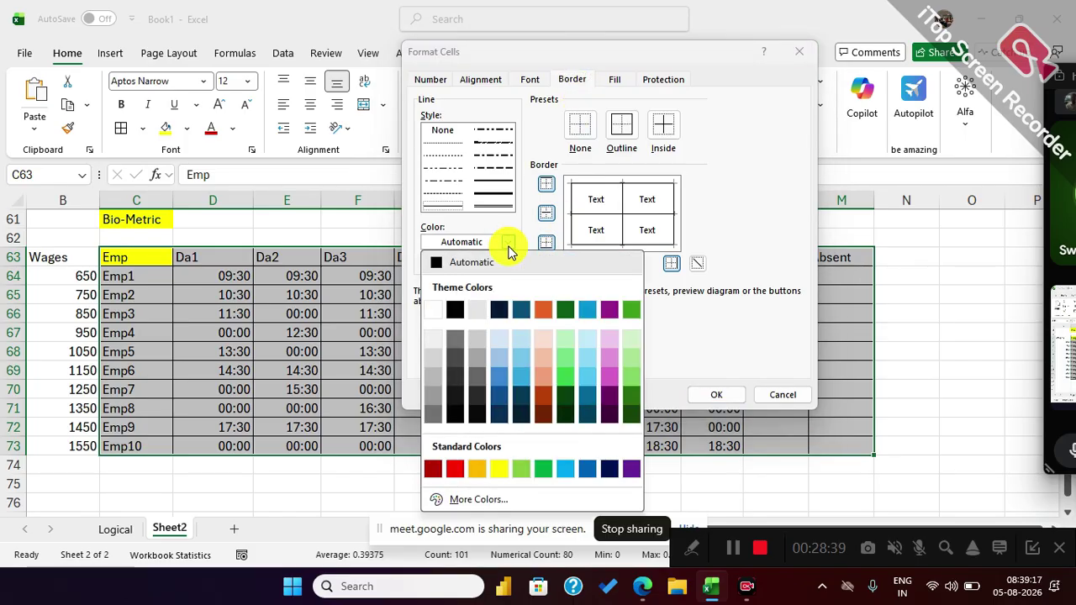
click(500, 383)
click(581, 245)
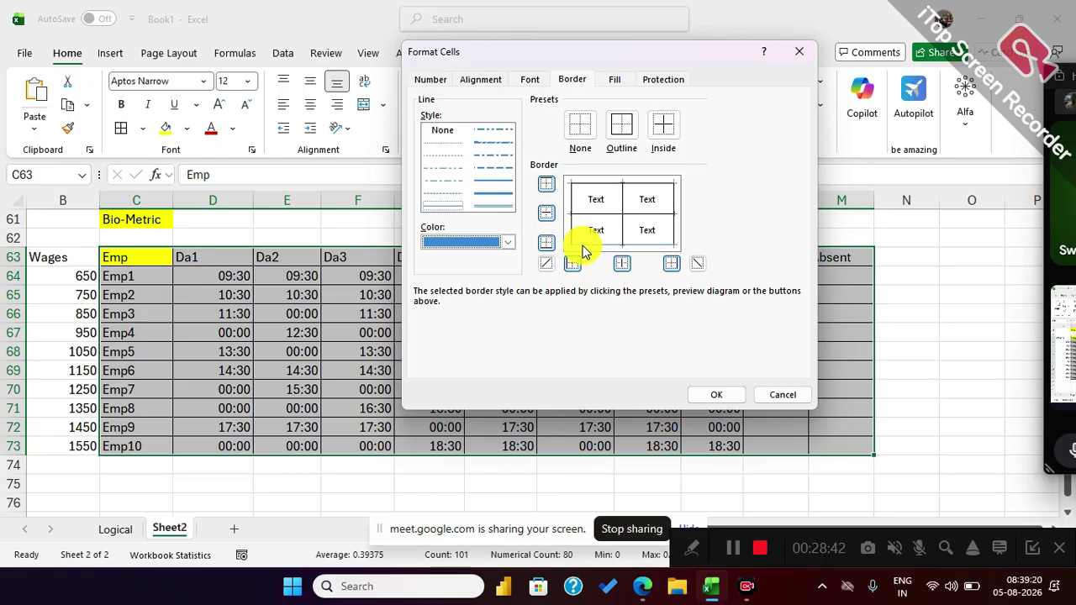
click(583, 247)
click(600, 183)
click(612, 216)
click(673, 234)
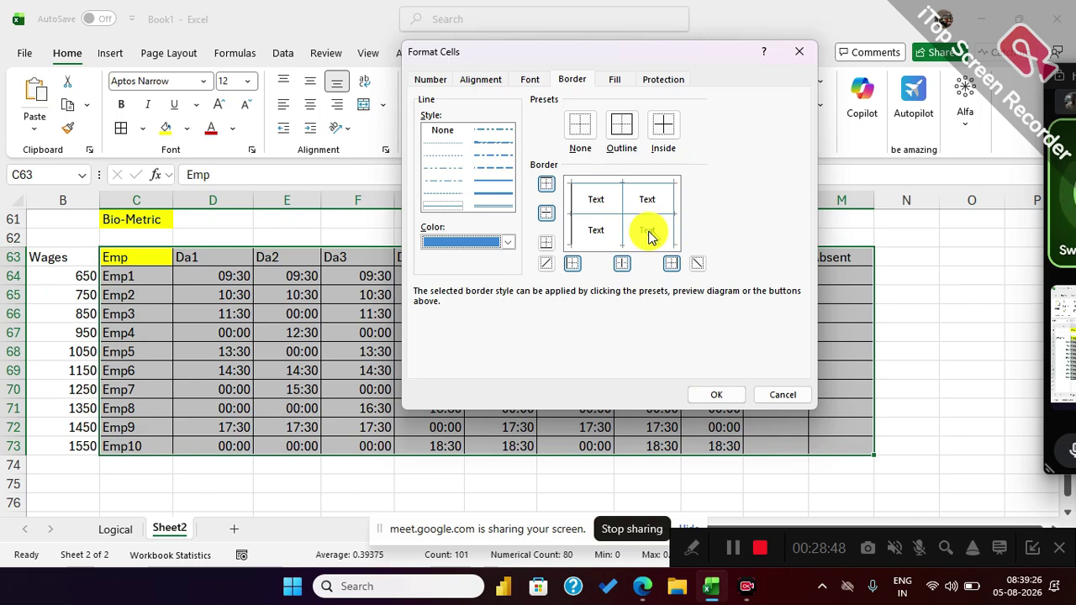
click(571, 239)
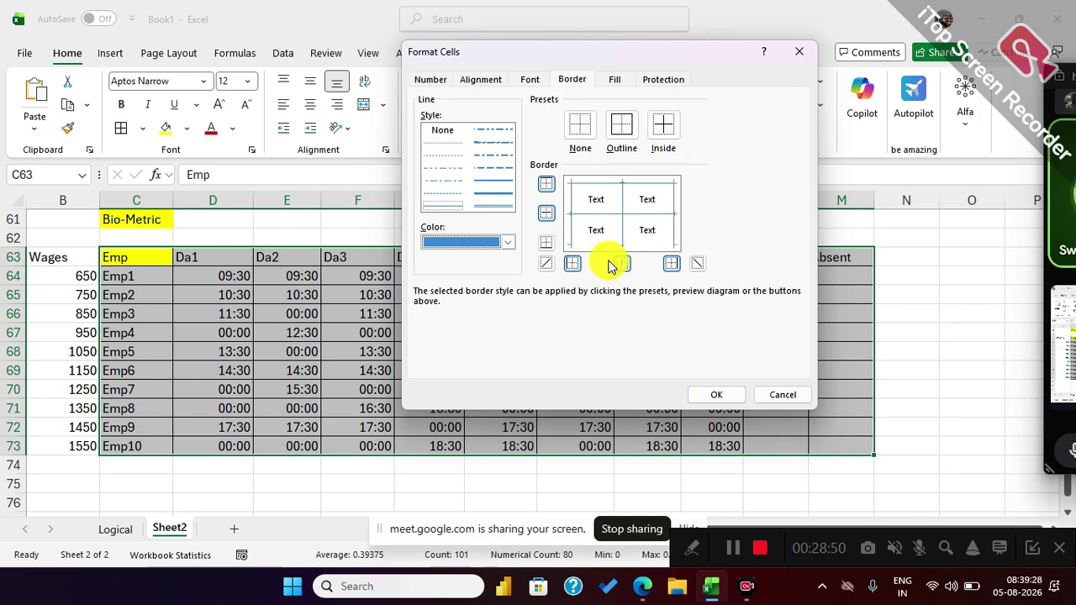
click(595, 246)
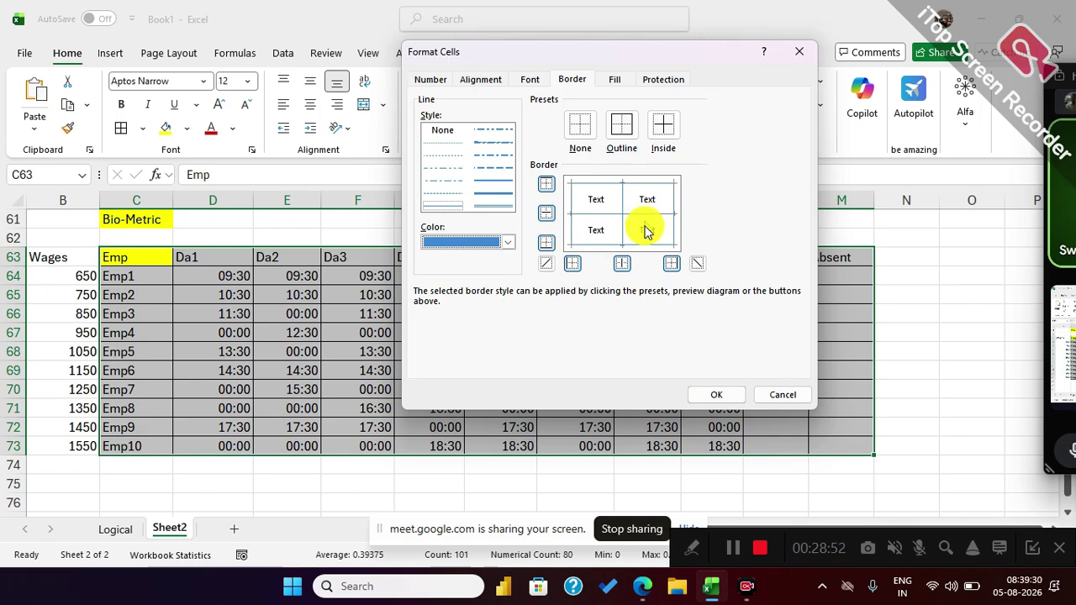
click(719, 396)
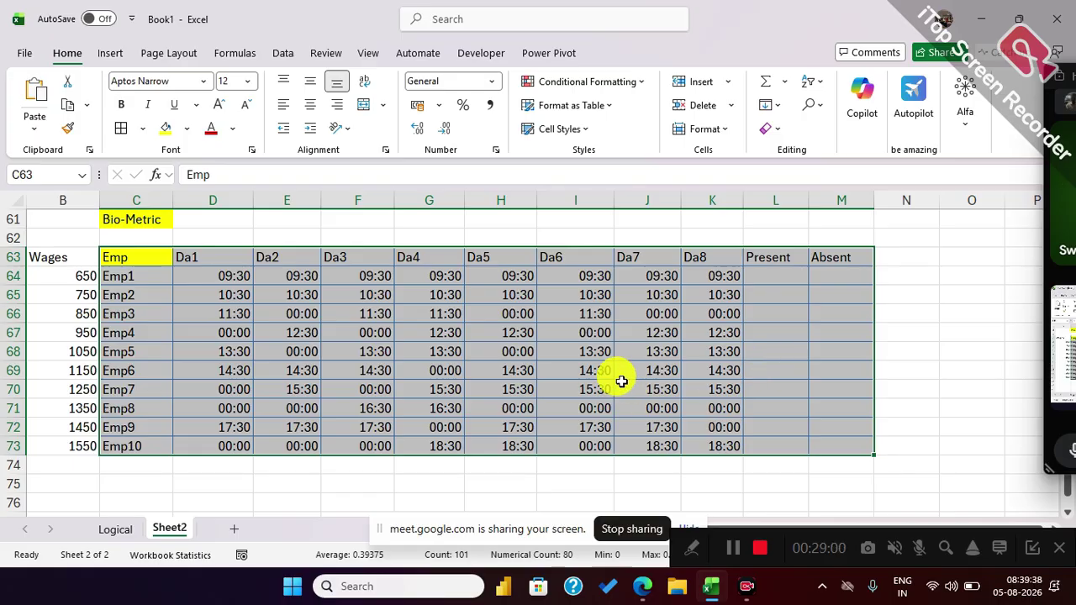
click(422, 359)
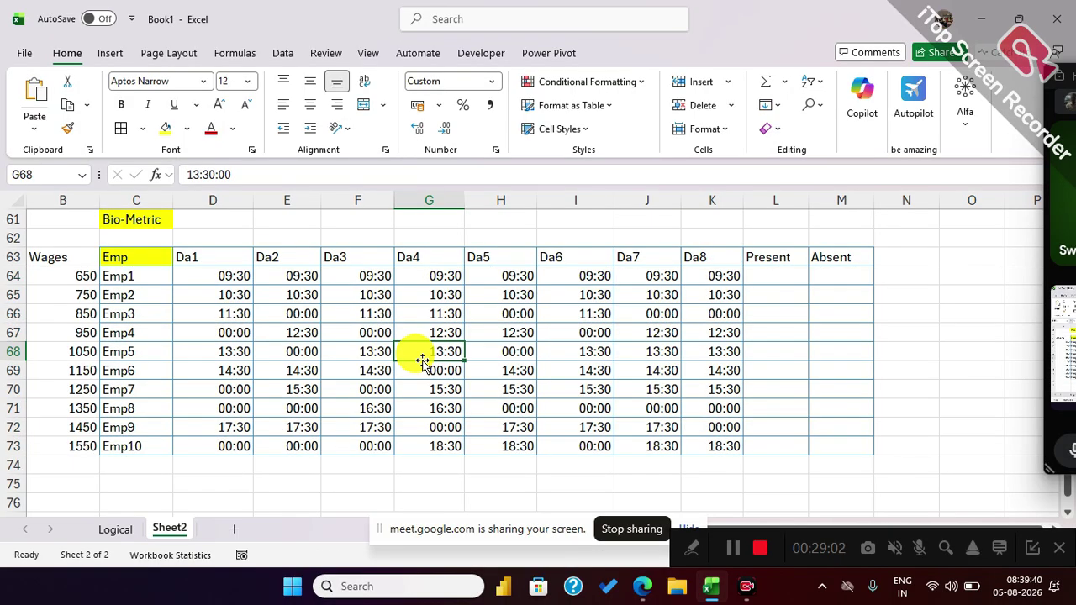
Apply the custom number format "P";;"A" to the daily times in D64:K73.
drag(243, 281, 703, 444)
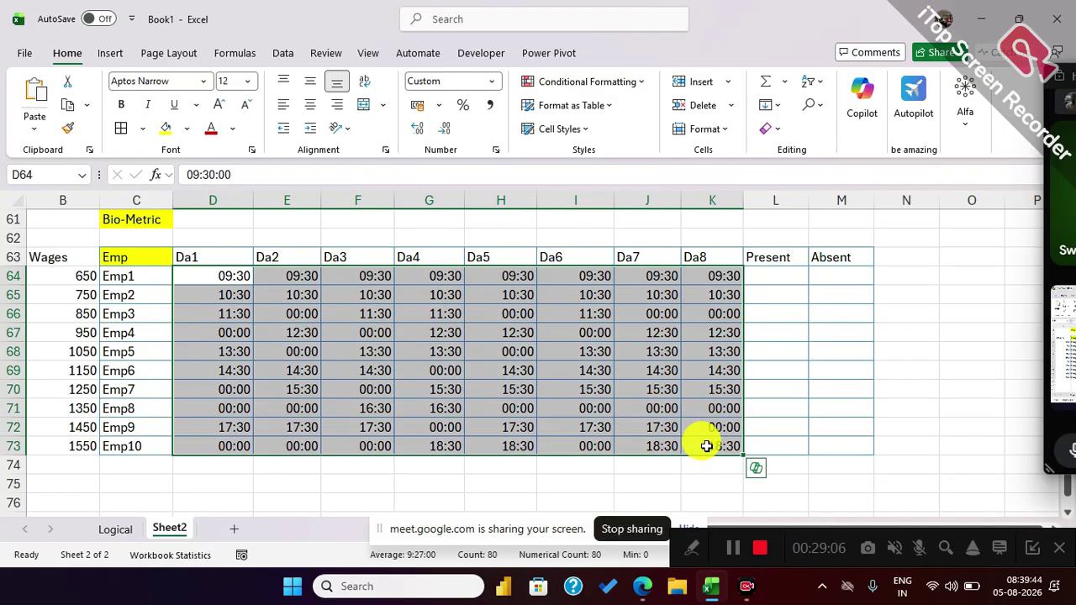
key(ctrl+1)
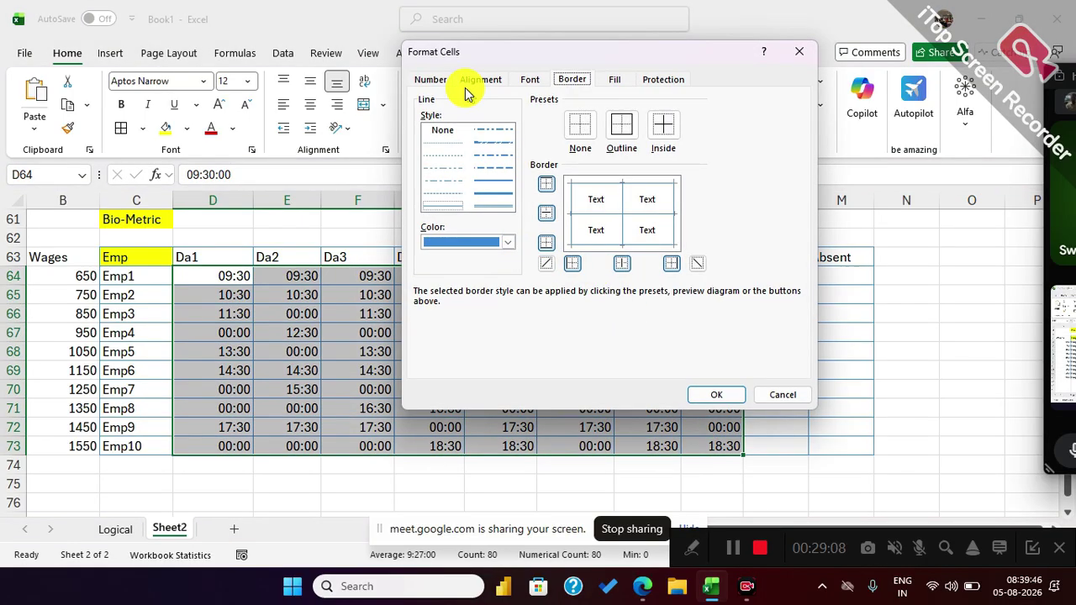
click(430, 79)
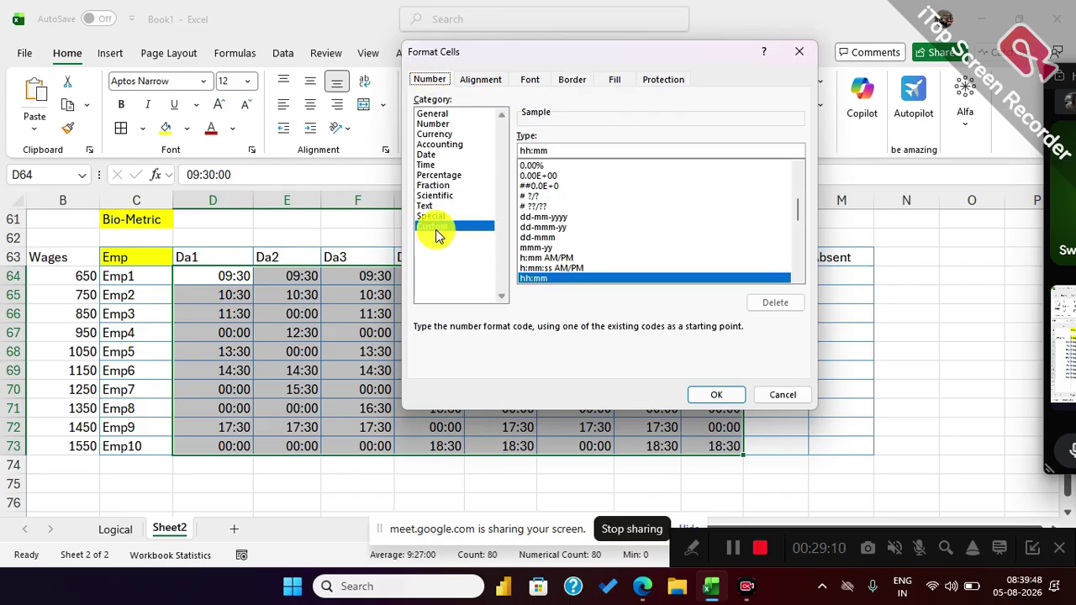
double_click(548, 151)
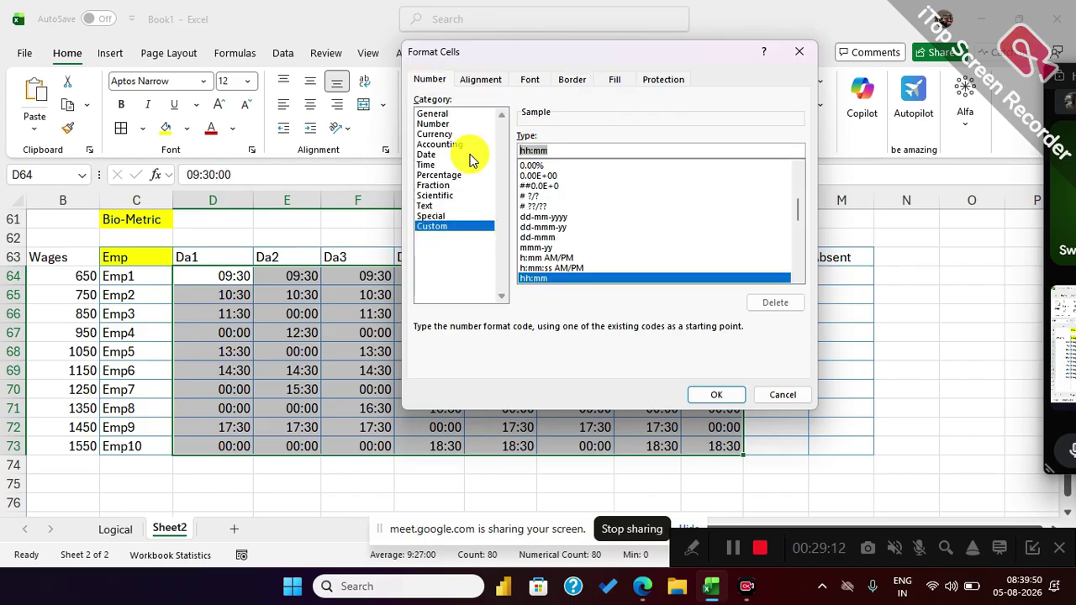
key(BackSpace)
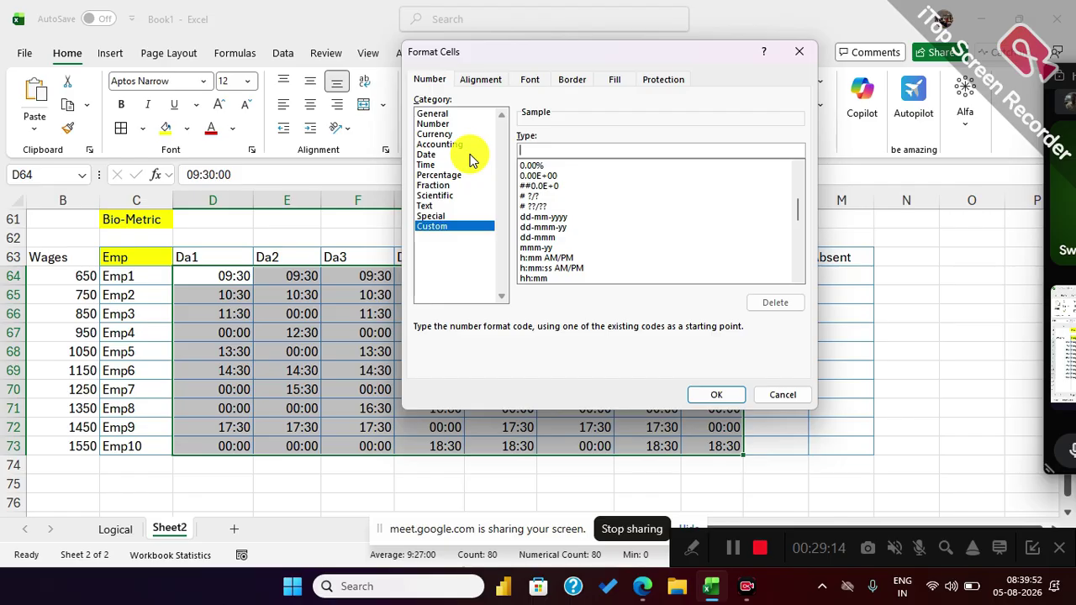
text("P";;)
text("A)
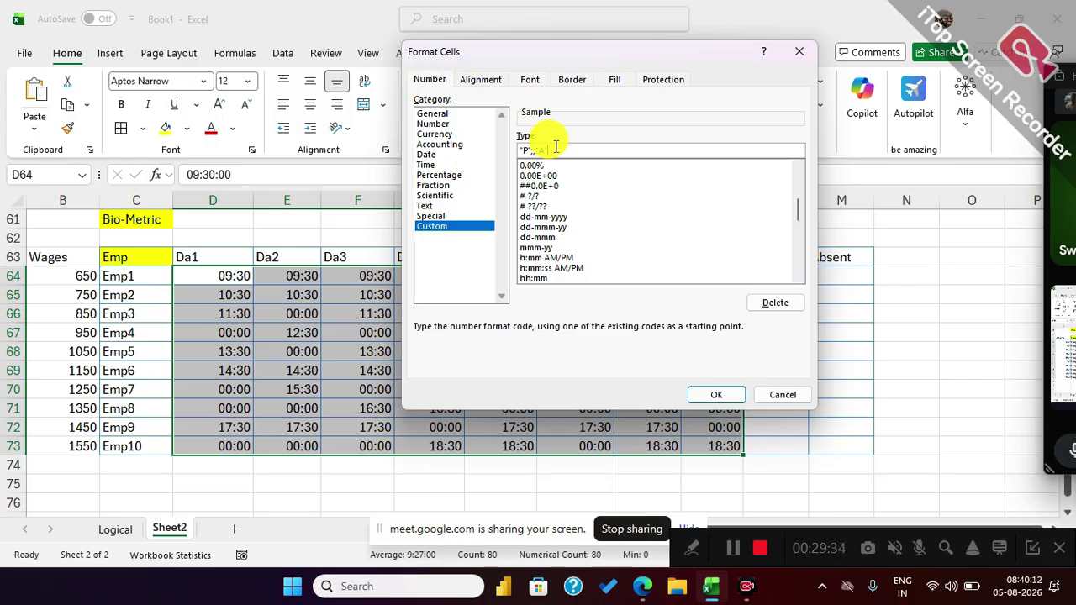
click(715, 394)
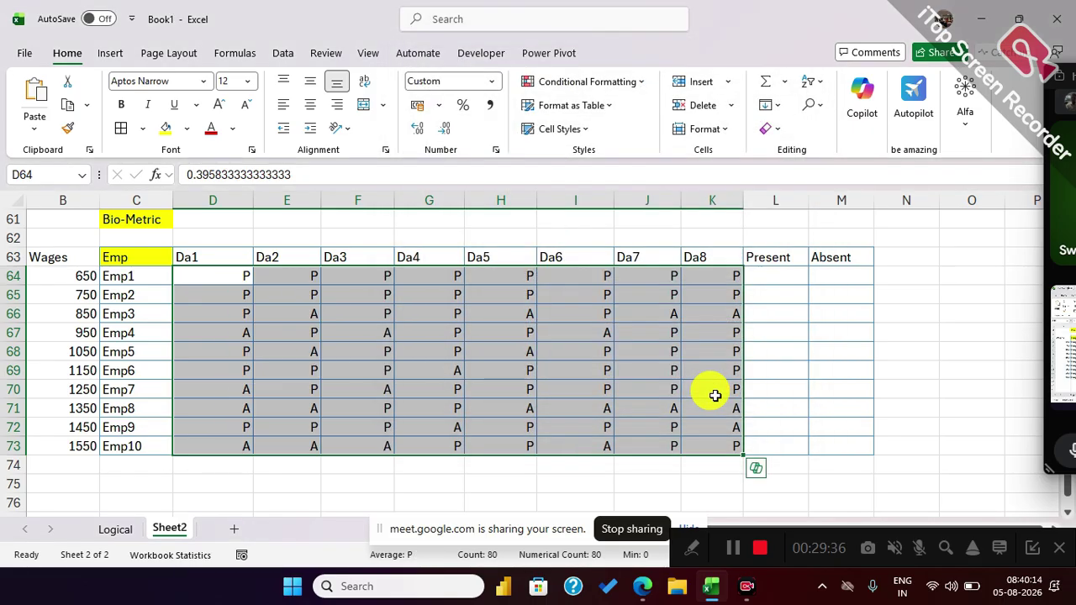
click(463, 481)
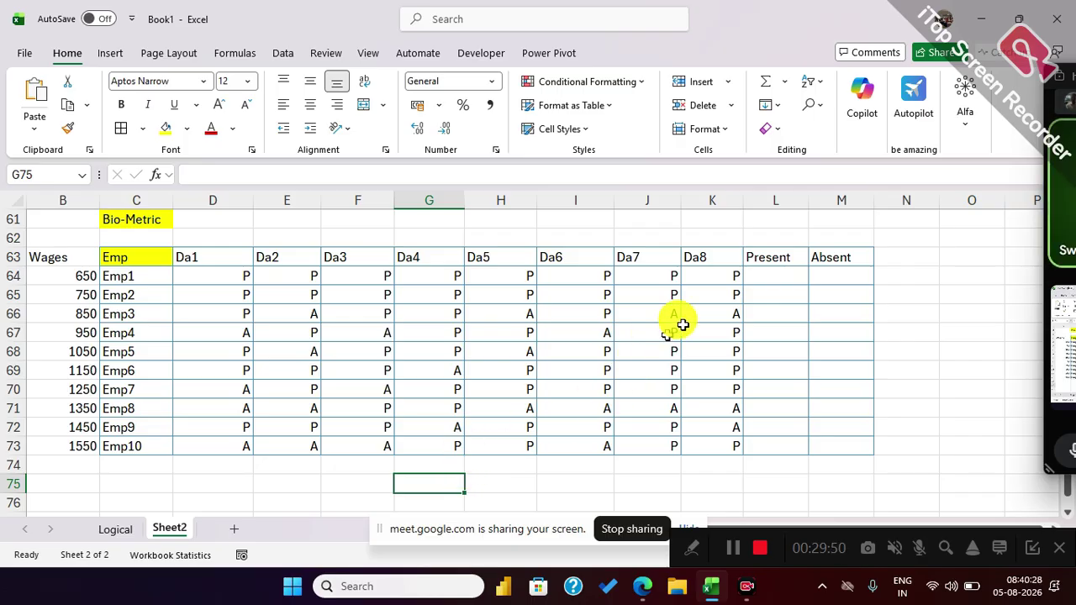
Enter =COUNTIF(D64:K64,"p") in L64 to count the first employee's present days.
click(771, 279)
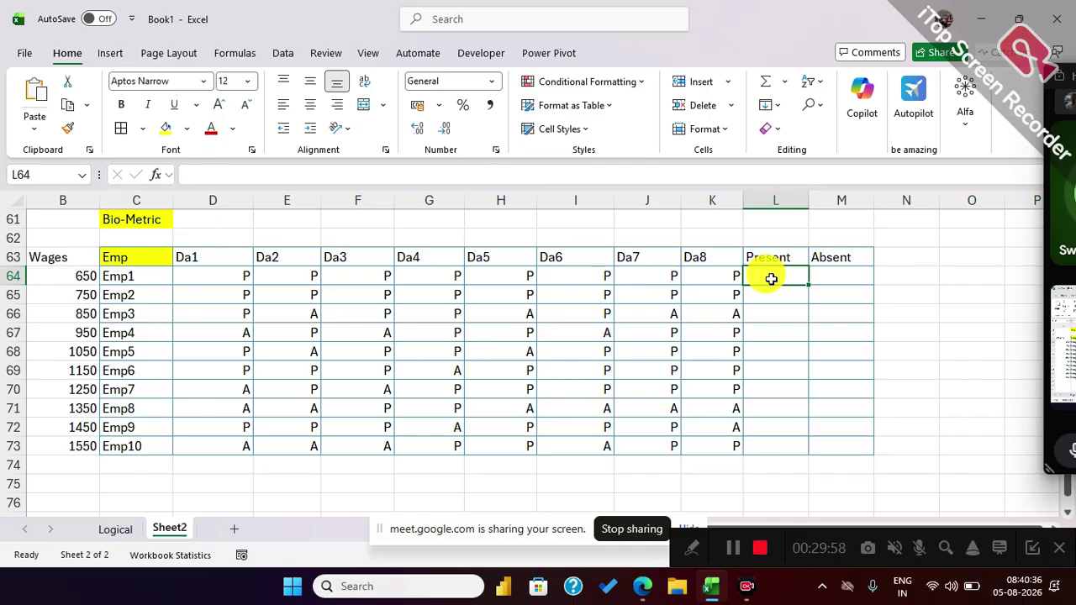
text(=cou)
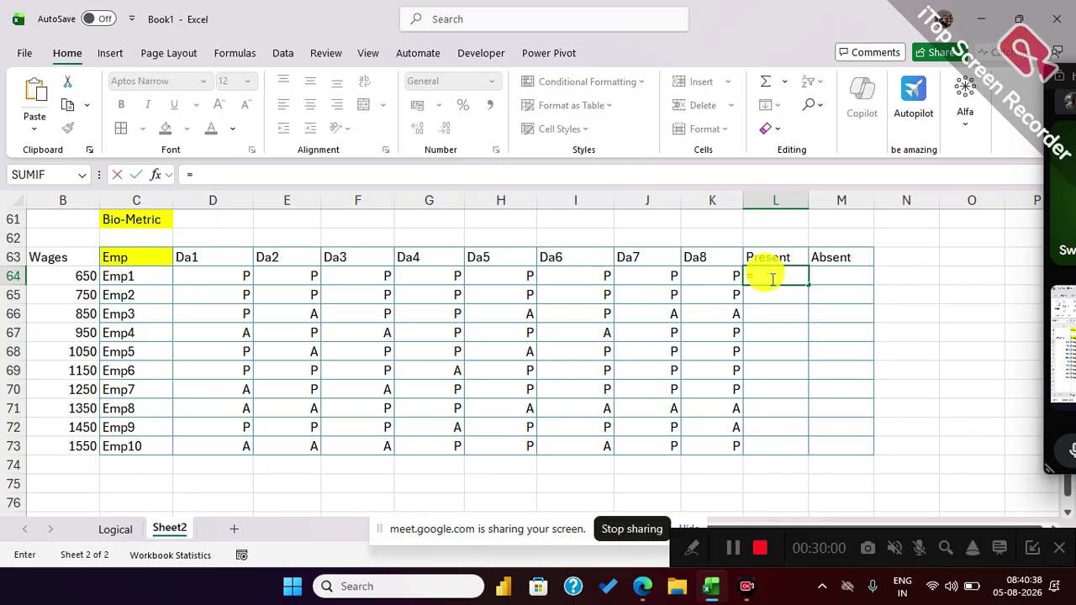
key(Down)
key(Down)
key(Down)
key(Tab)
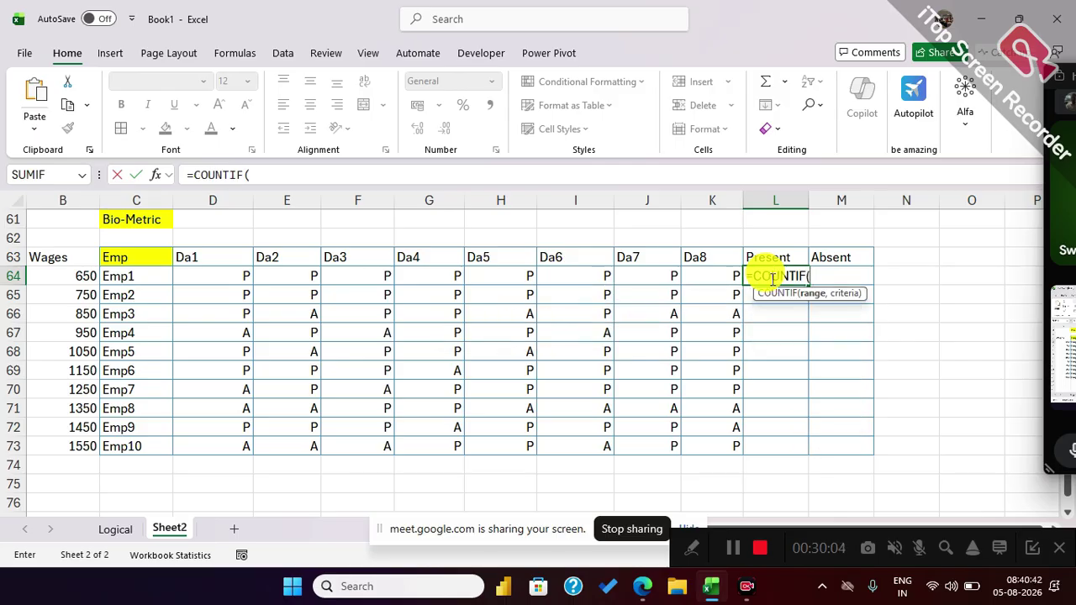
drag(236, 278, 709, 269)
text(,)
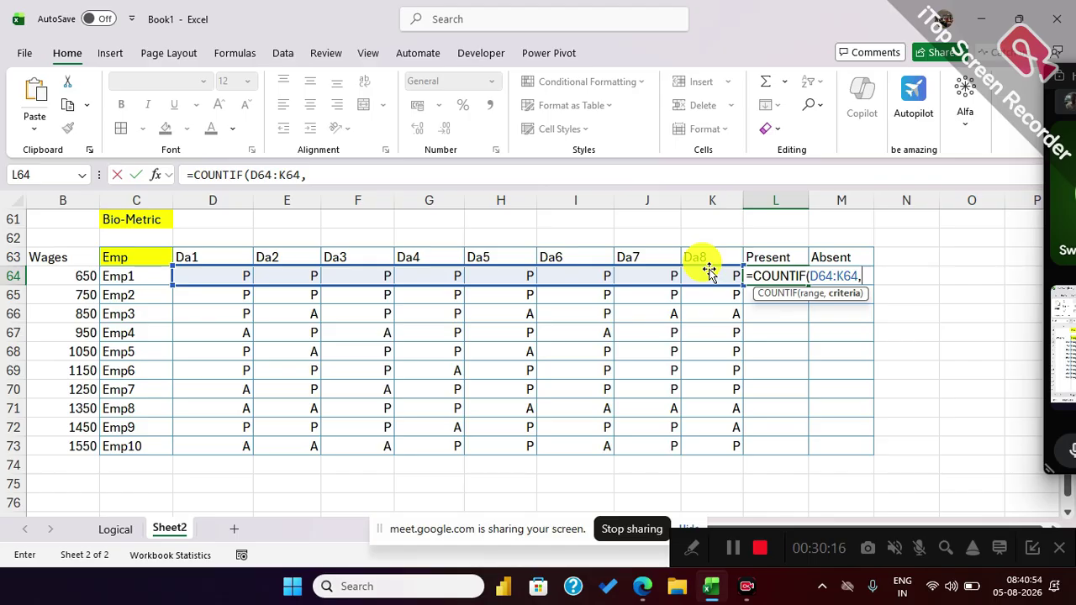
text("p")
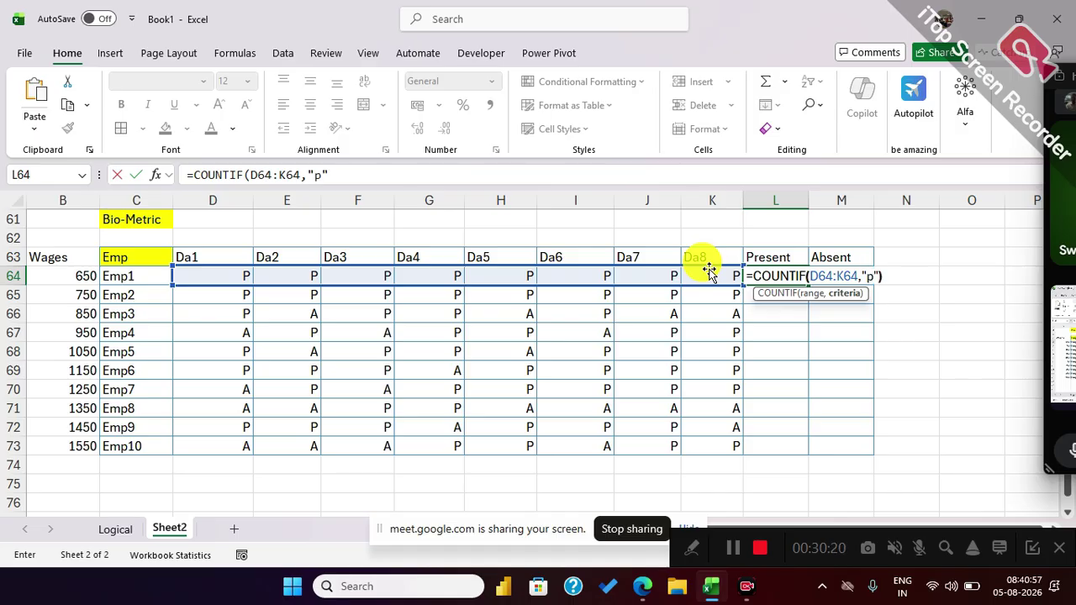
key(Return)
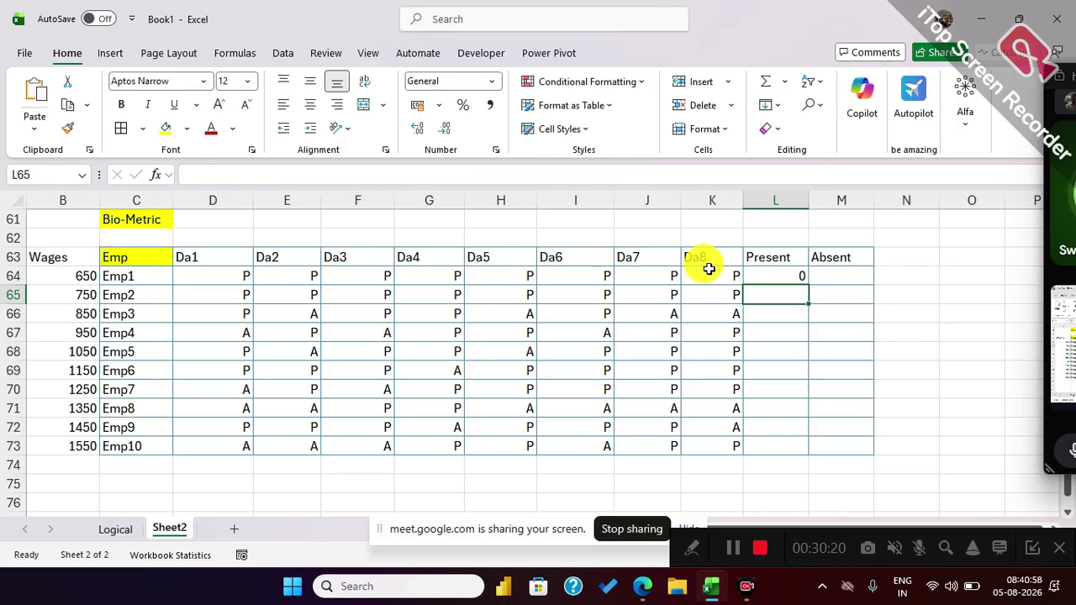
Try to multiply the COUNTIF formula in L64 by 1.
click(778, 275)
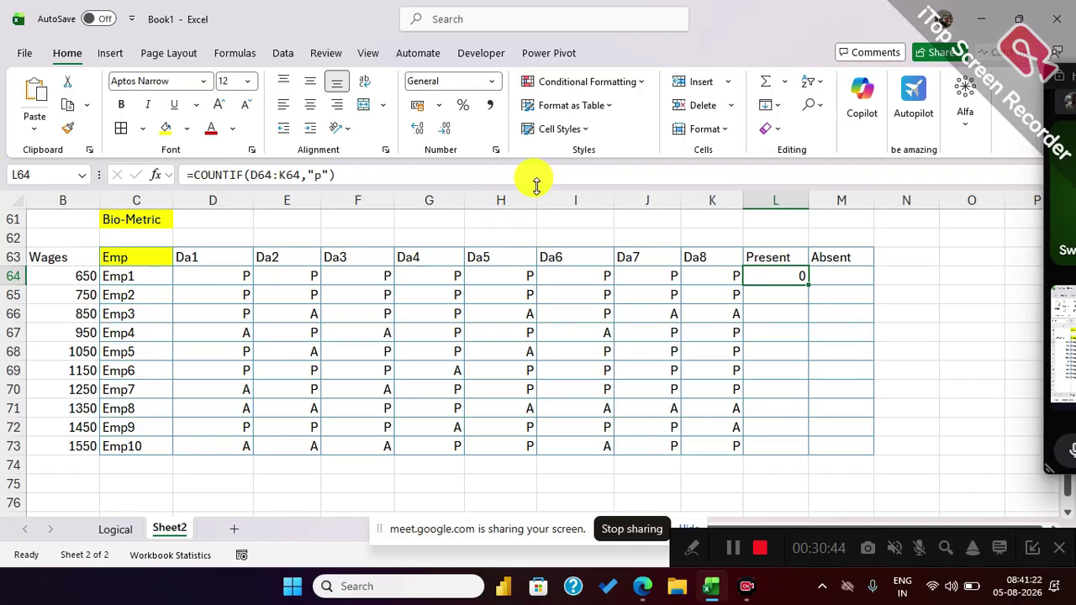
click(452, 179)
text(*3)
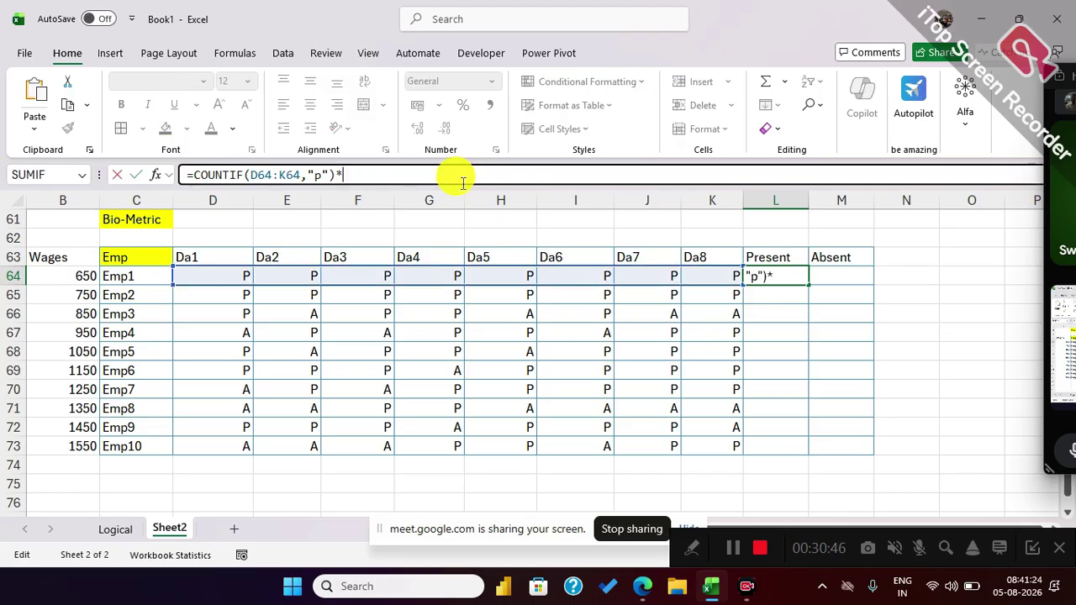
key(Return)
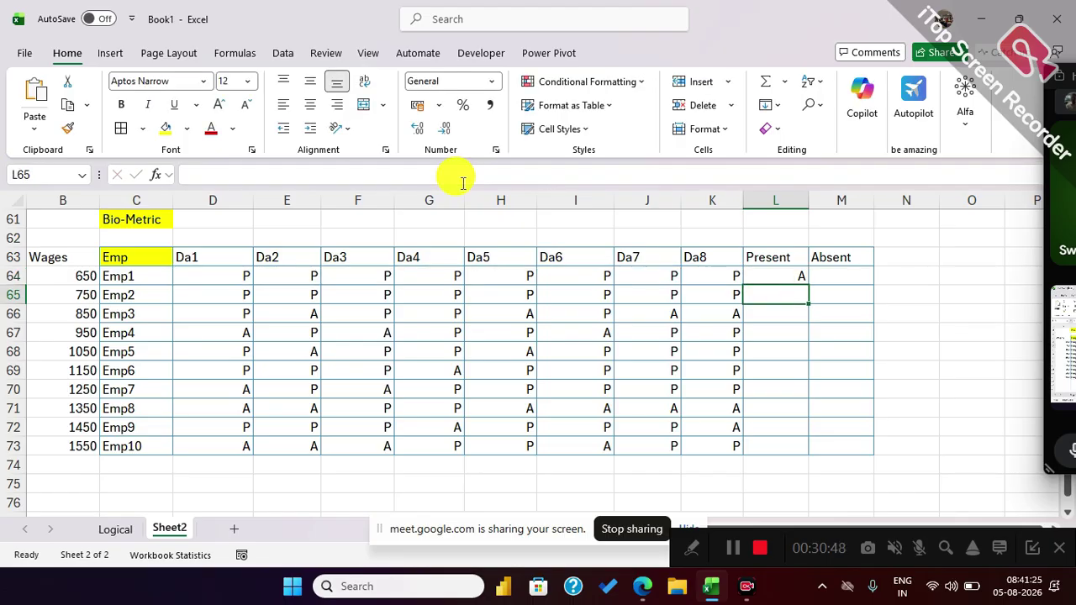
Examine the formula in L64 and the underlying values behind the P and A entries in D64:K73.
click(760, 270)
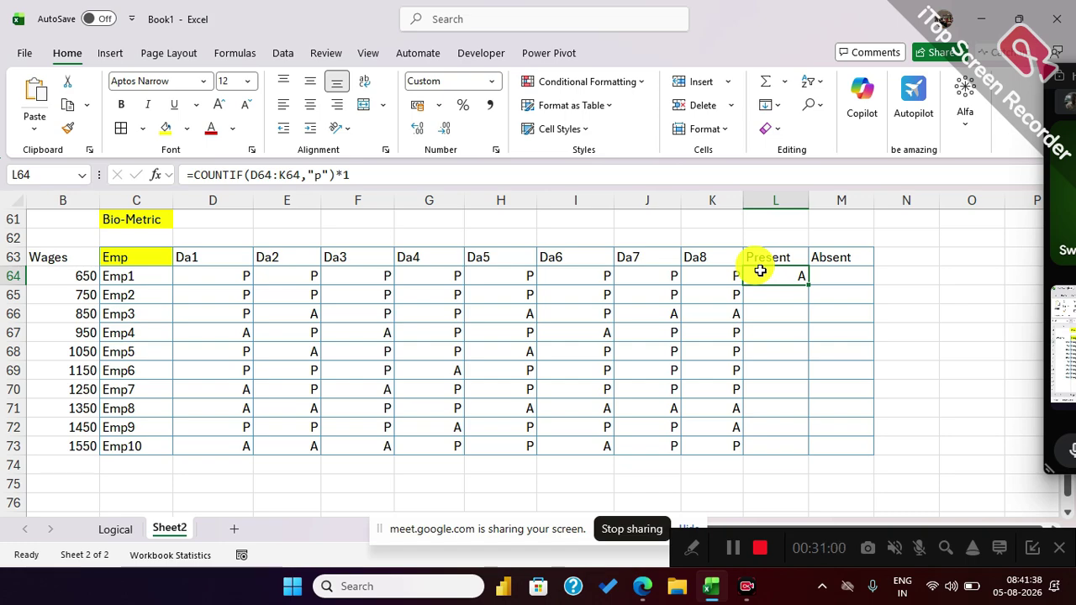
drag(240, 276, 685, 437)
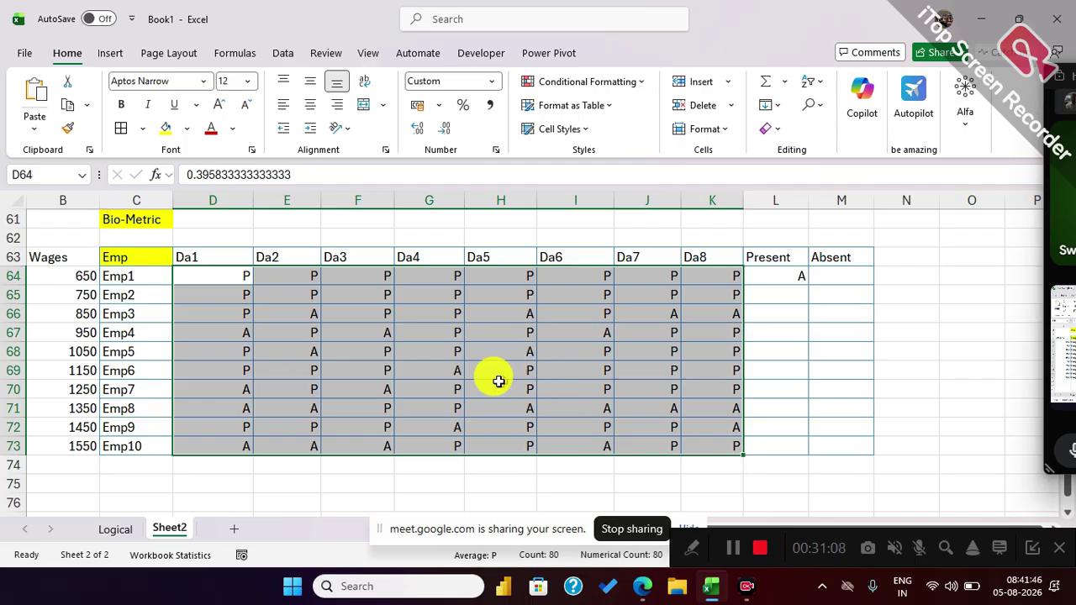
click(429, 351)
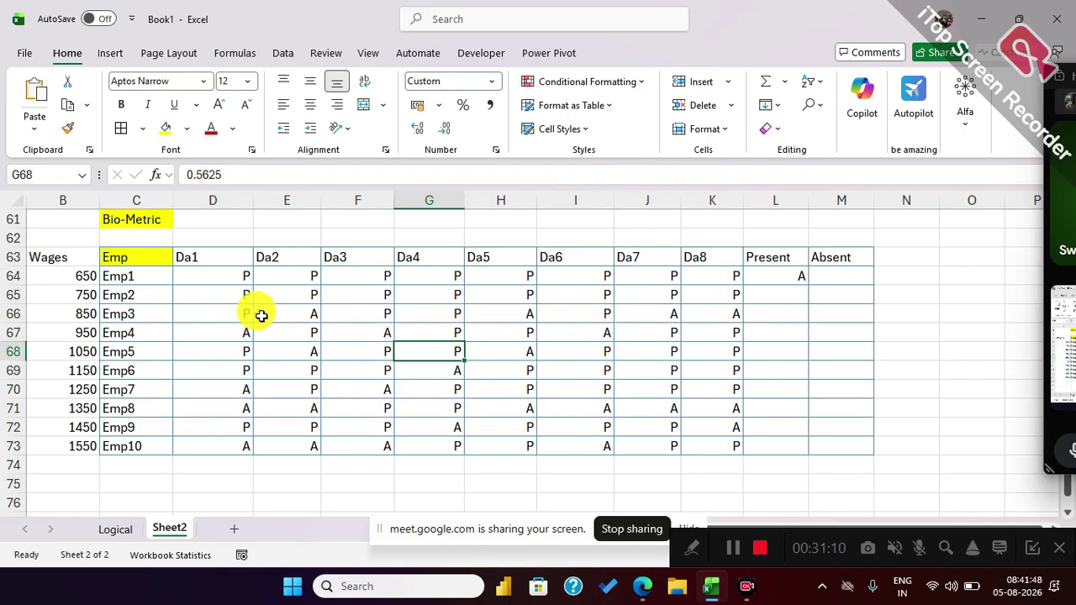
click(261, 315)
click(268, 370)
click(283, 407)
click(358, 393)
click(504, 408)
click(579, 367)
click(680, 349)
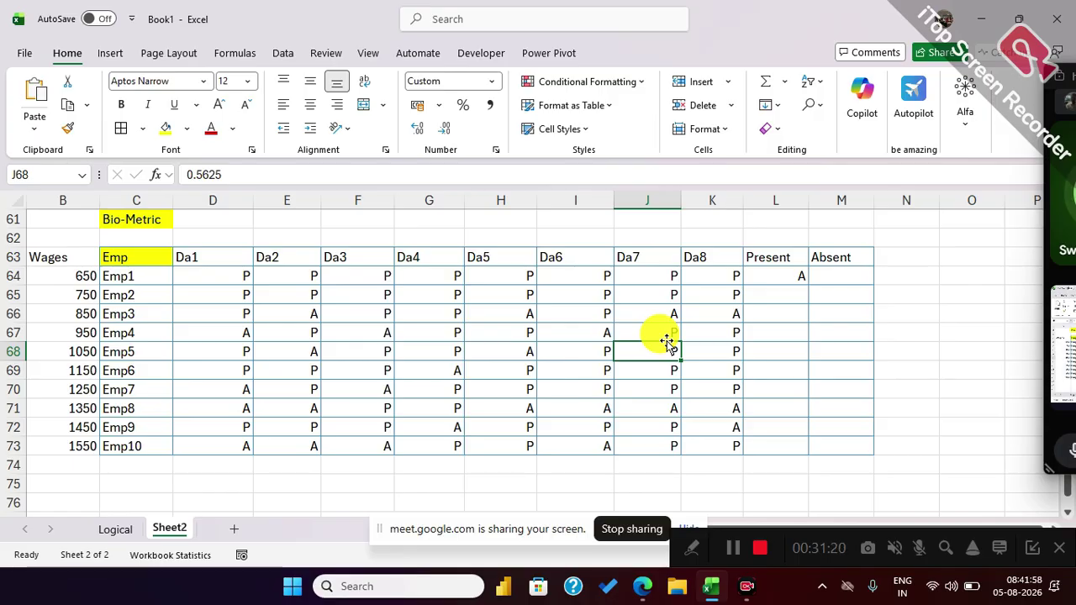
Remove the multiplication from the L64 formula and change its criterion, giving =COUNTIF(D64:K64,">0").
click(799, 271)
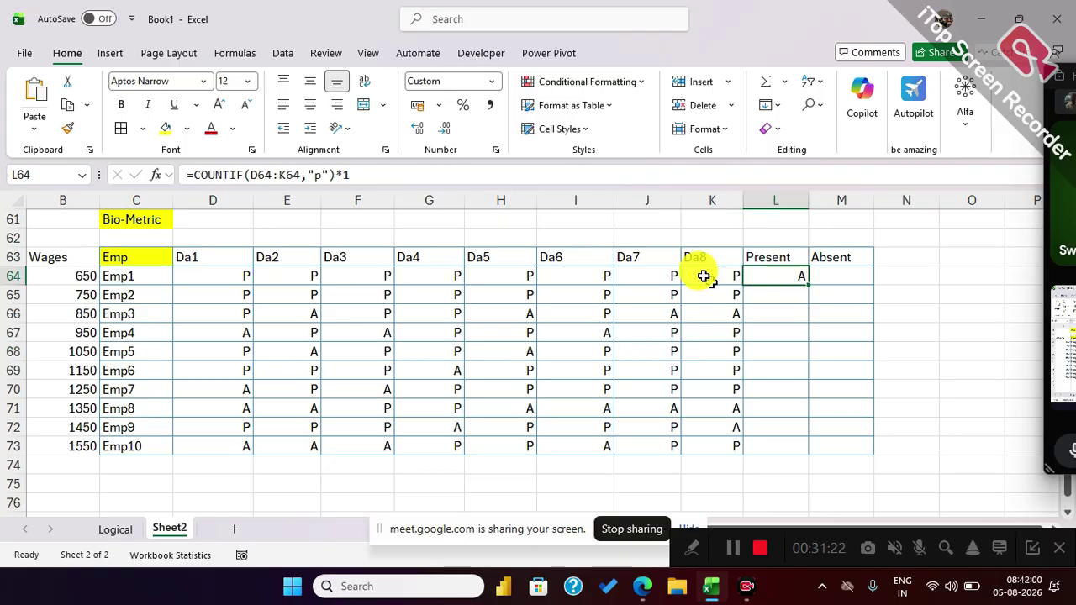
click(363, 171)
key(BackSpace)
key(BackSpace)
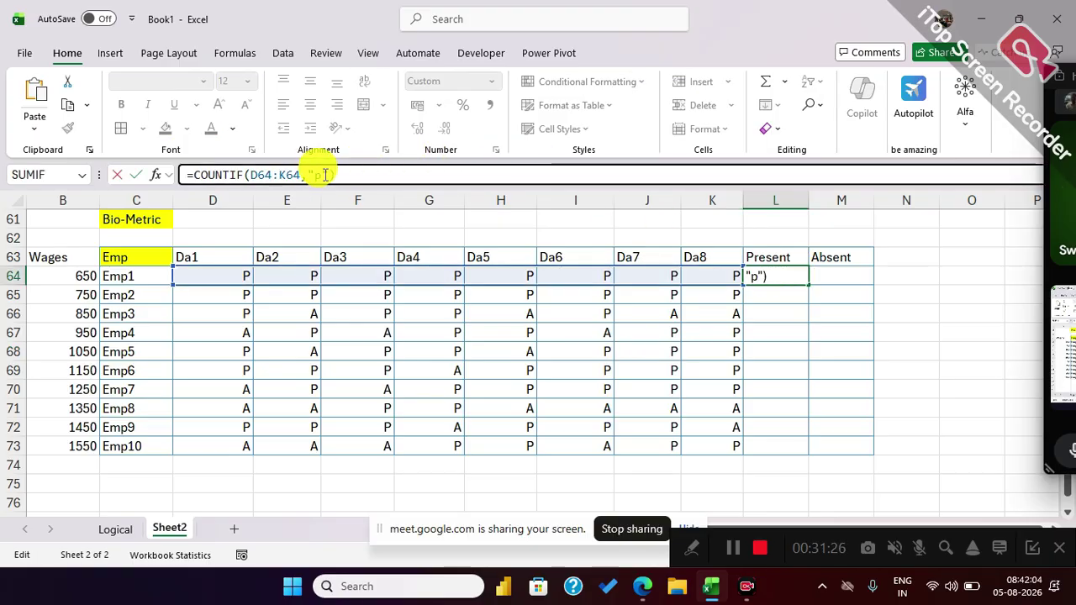
click(324, 175)
key(BackSpace)
text(>0)
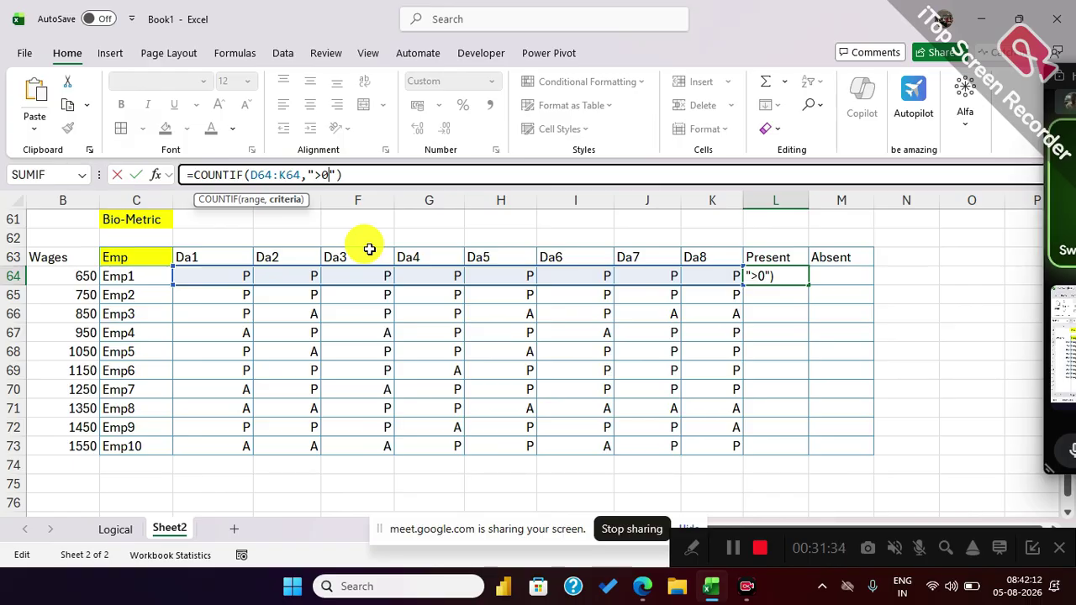
key(Return)
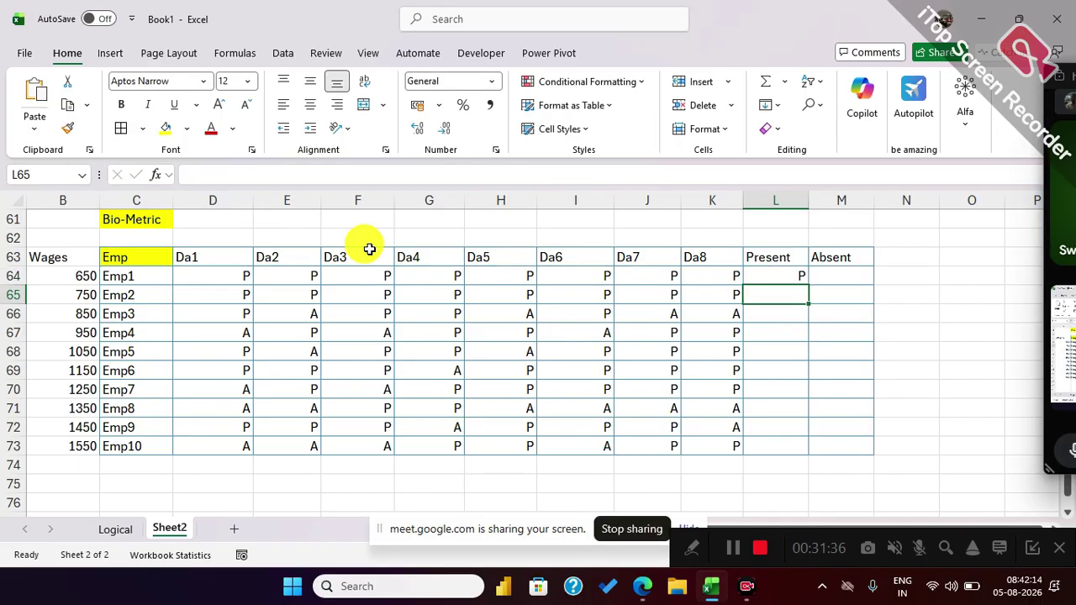
Set the number format of L64 to General and fill its formula down the Present column to L73.
click(788, 273)
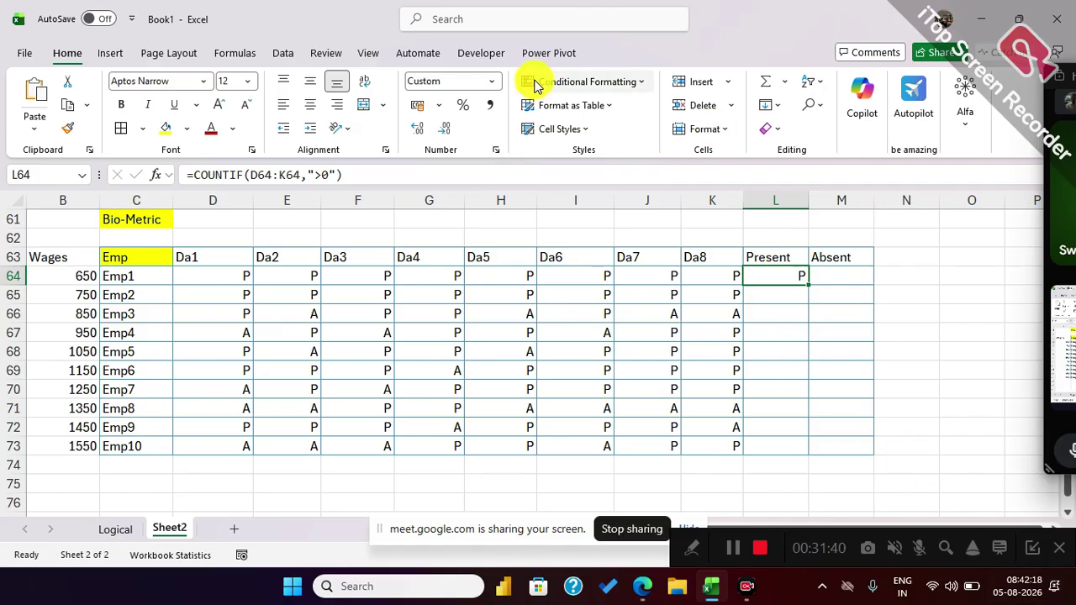
click(491, 83)
click(479, 110)
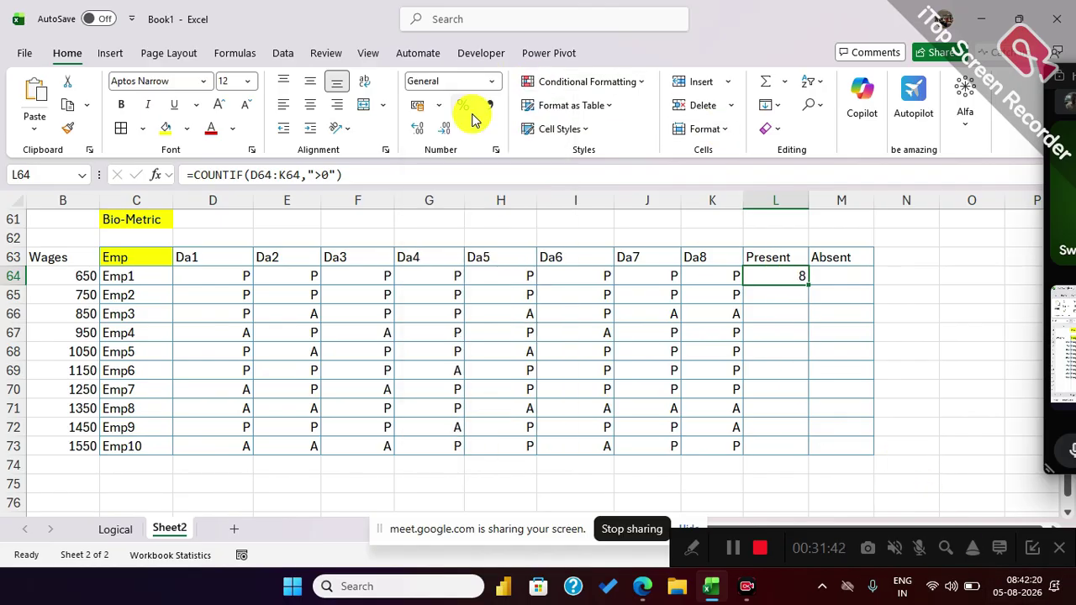
double_click(807, 284)
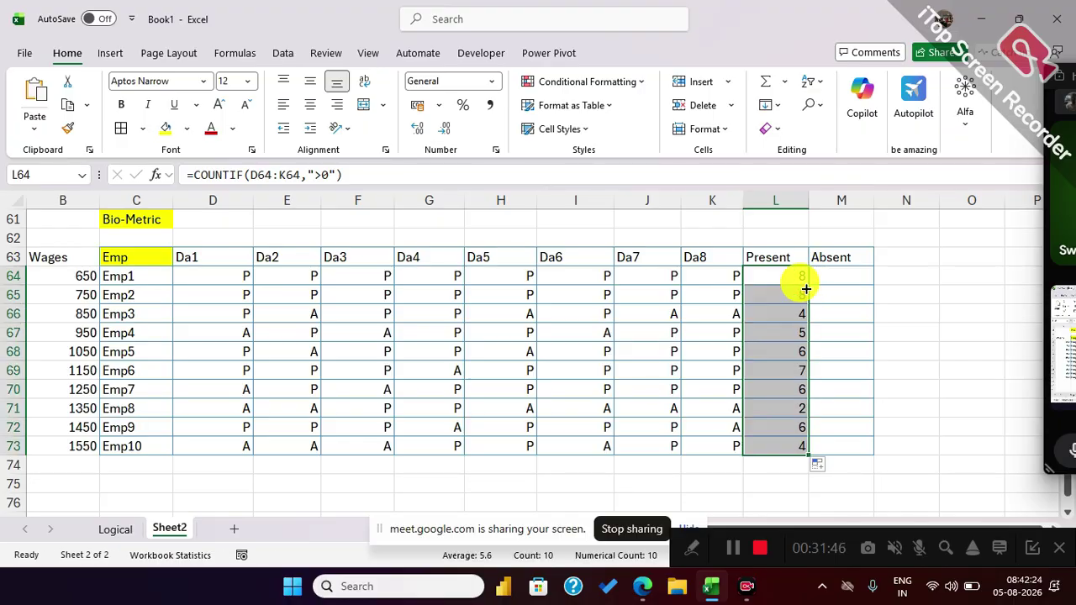
Enter =COUNTIF(D64:K64,"0") in M64 and fill it down the Absent column to M73.
click(844, 279)
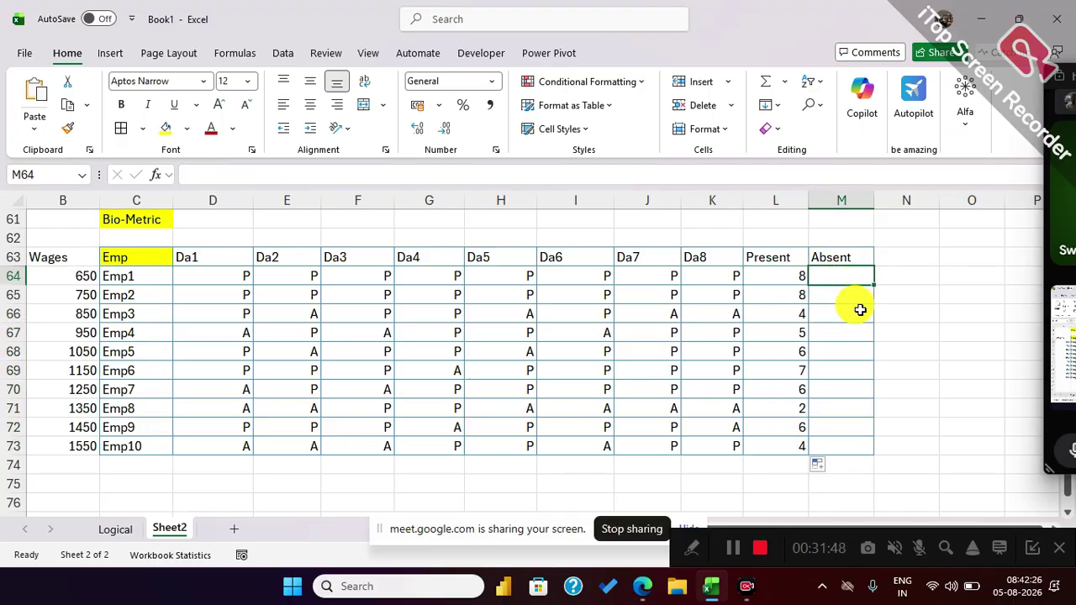
text(=cou)
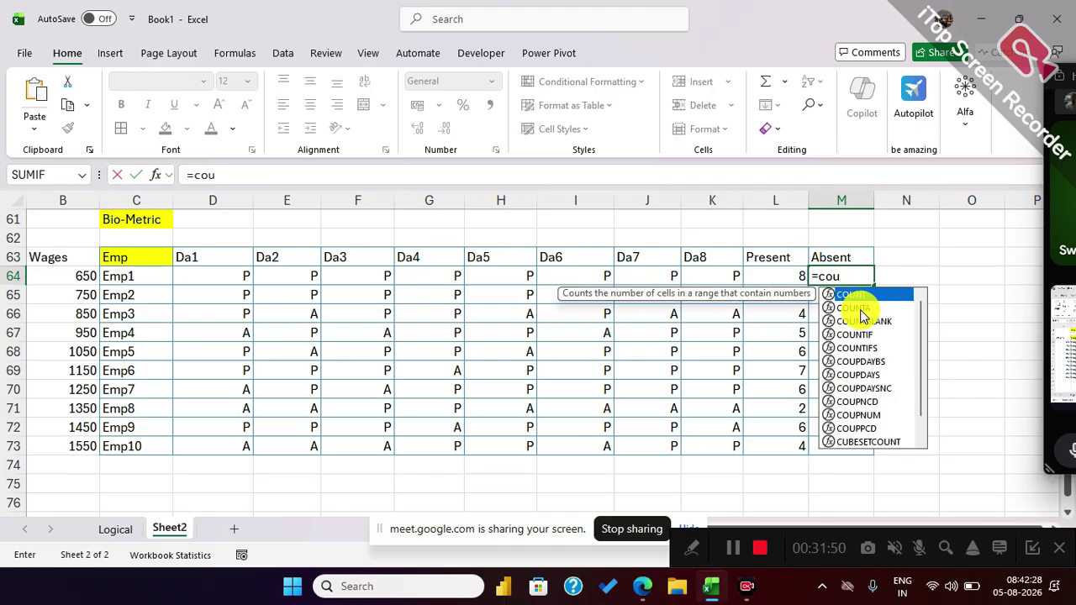
key(Down)
key(Down)
key(Down)
key(Tab)
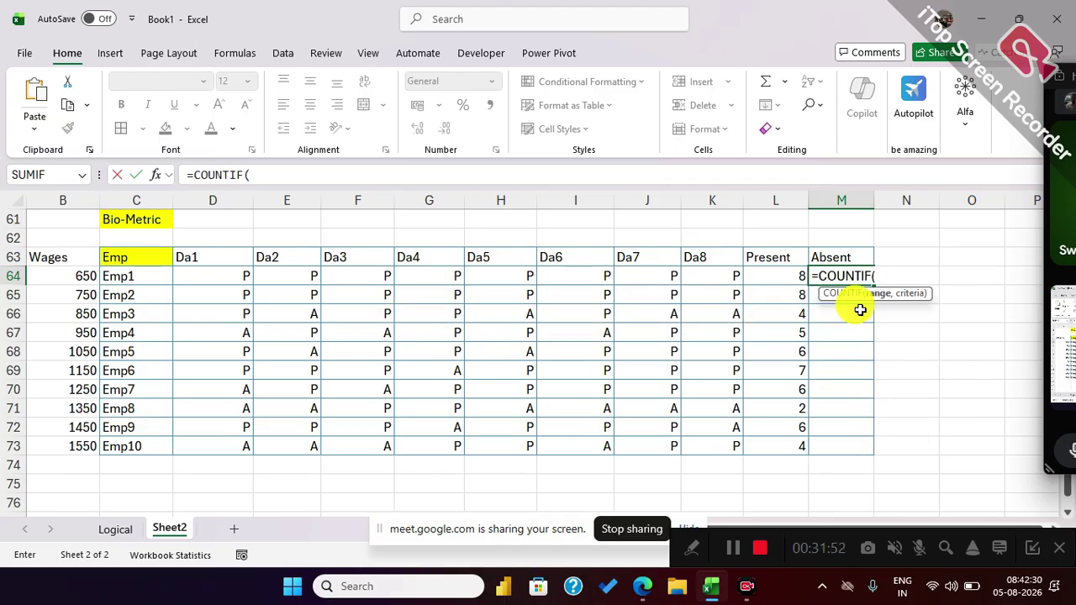
click(221, 276)
mouse_move(221, 276)
mouse_down()
mouse_move(612, 291)
mouse_move(698, 257)
mouse_move(209, 269)
mouse_up()
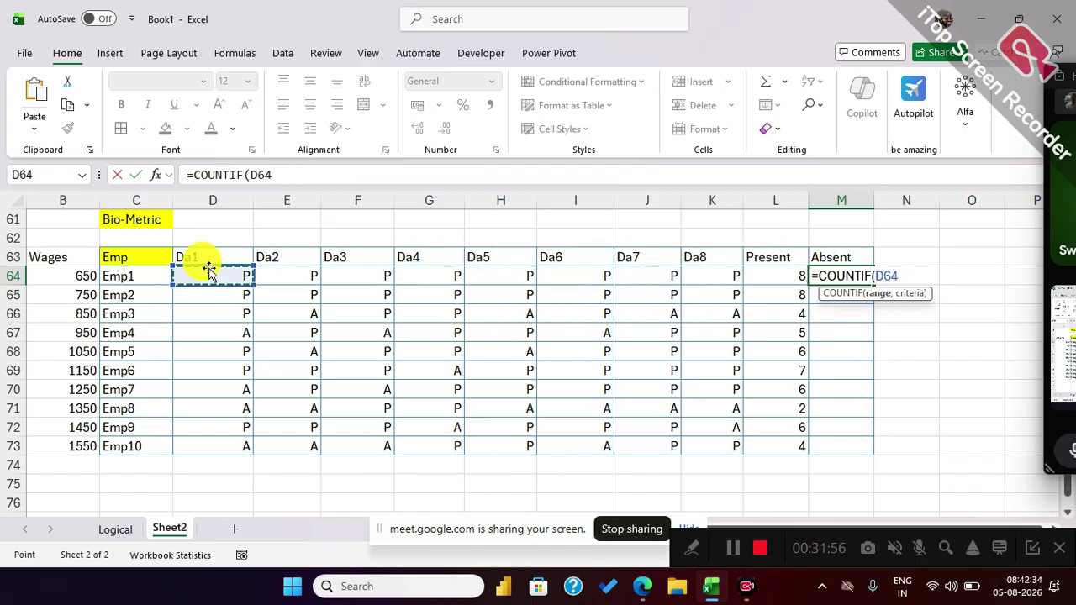
key(shift+Right)
key(shift+Right)
key(shift+Right)
key(shift+Right)
key(shift+Right)
key(shift+Right)
key(shift+Right)
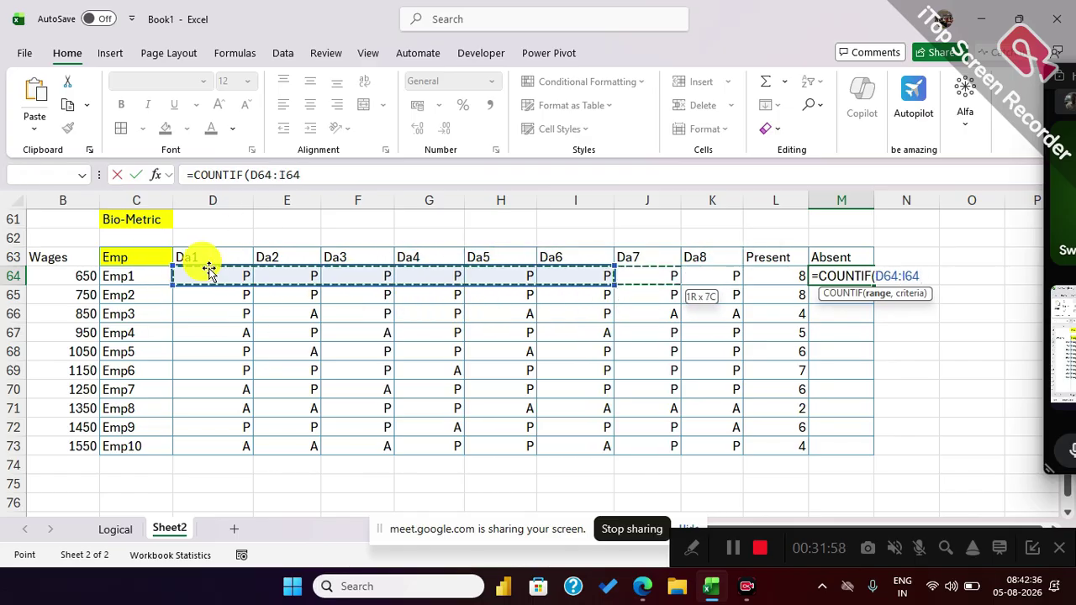
text(,)
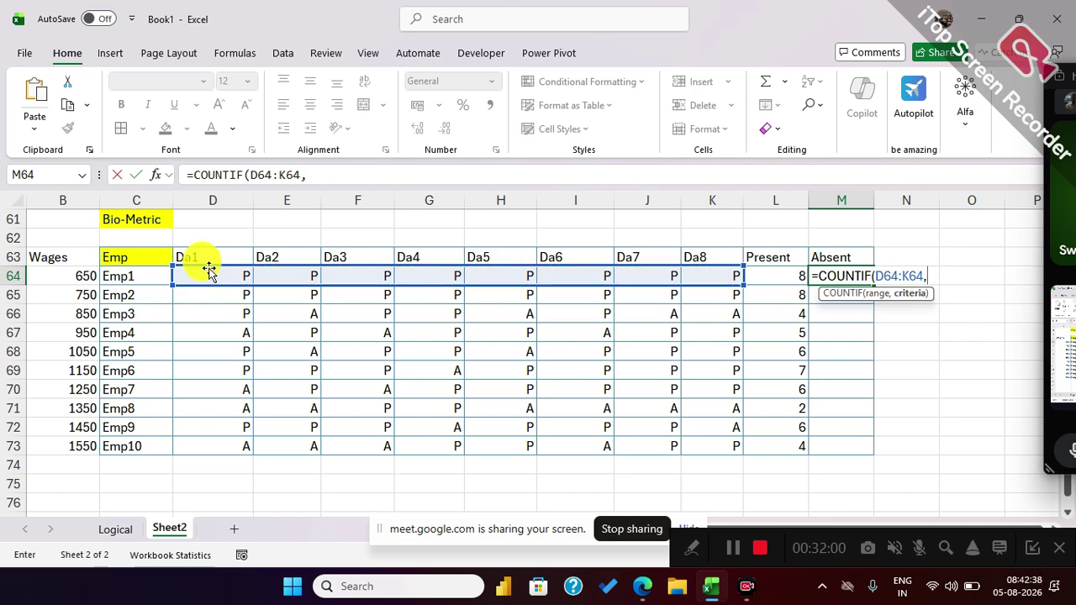
text("<0)
key(BackSpace)
text(0")
key(Return)
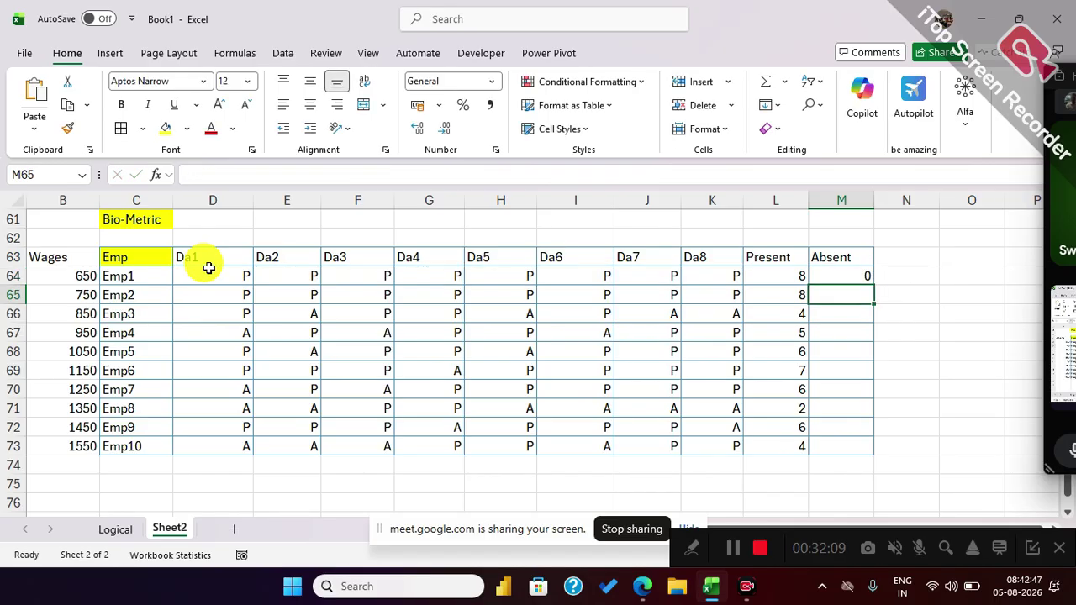
click(854, 276)
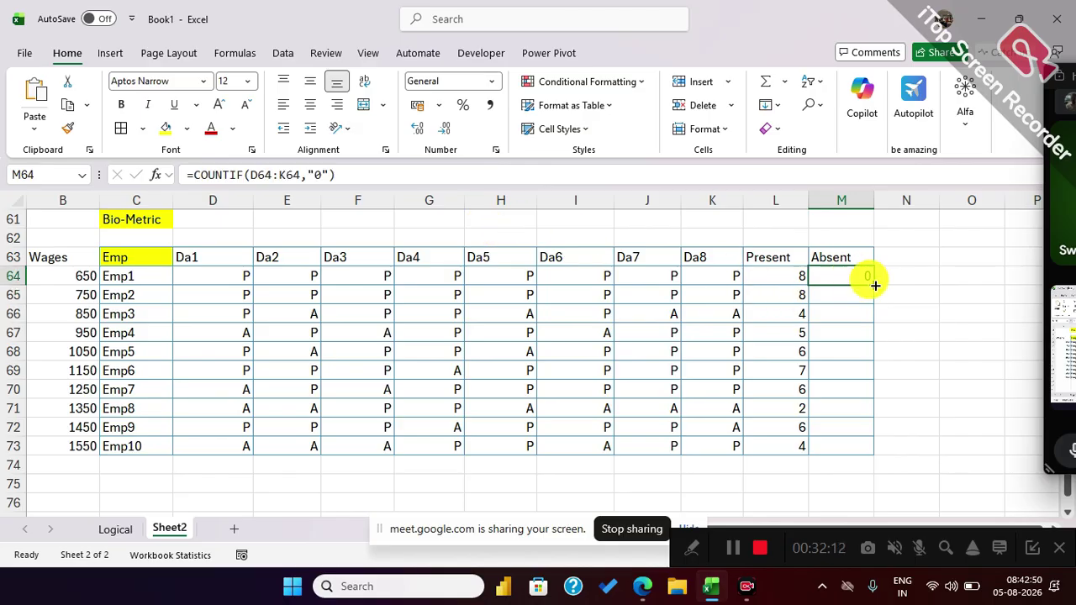
double_click(874, 285)
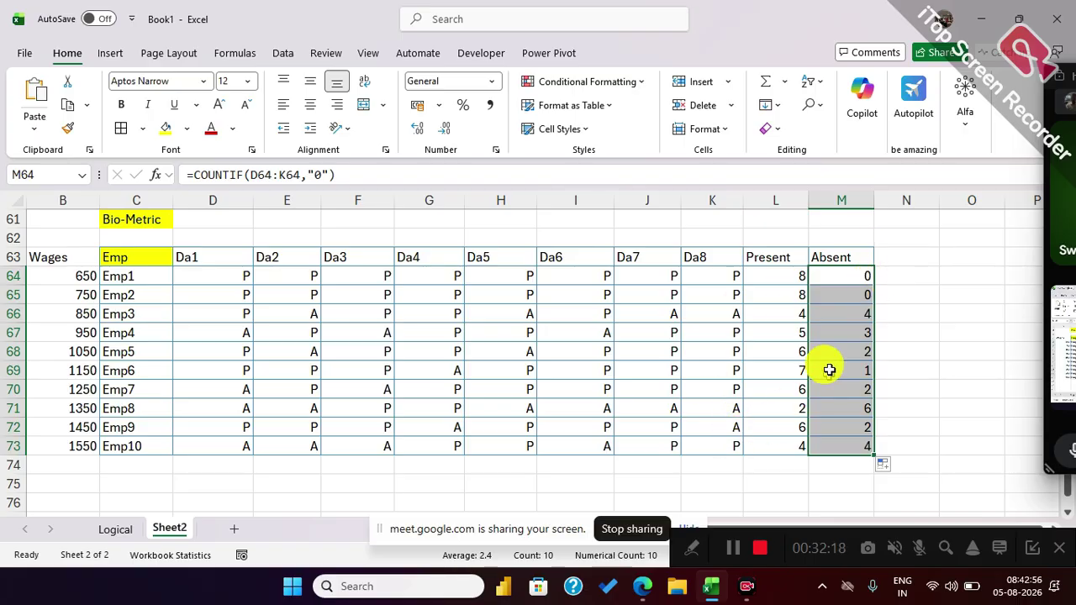
Add the header Day in N63, enter =L64-M64 in N64 and fill the formula down to N73.
click(888, 257)
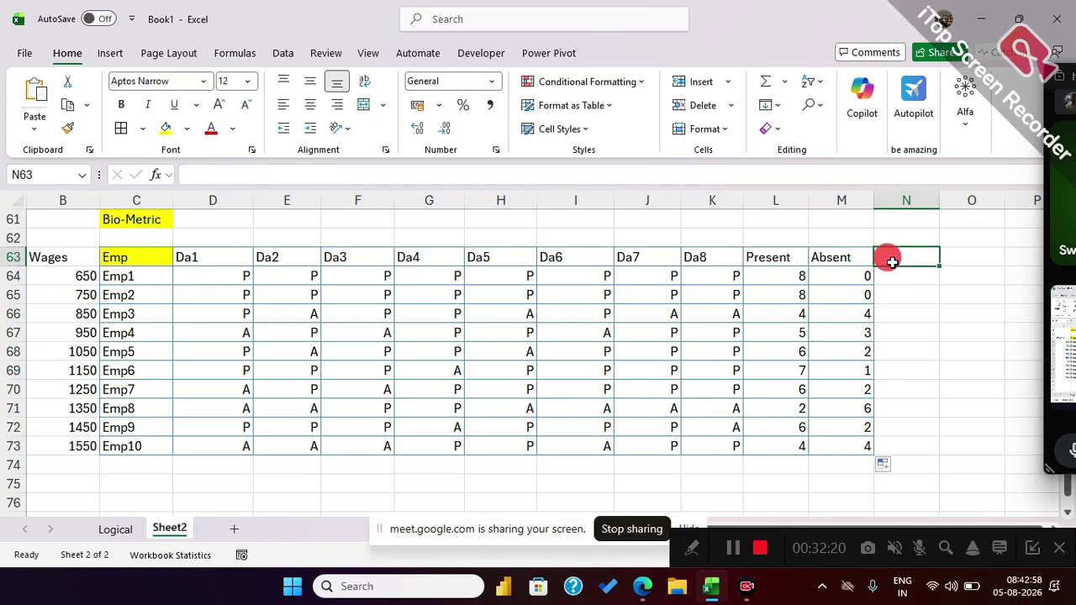
text(Day)
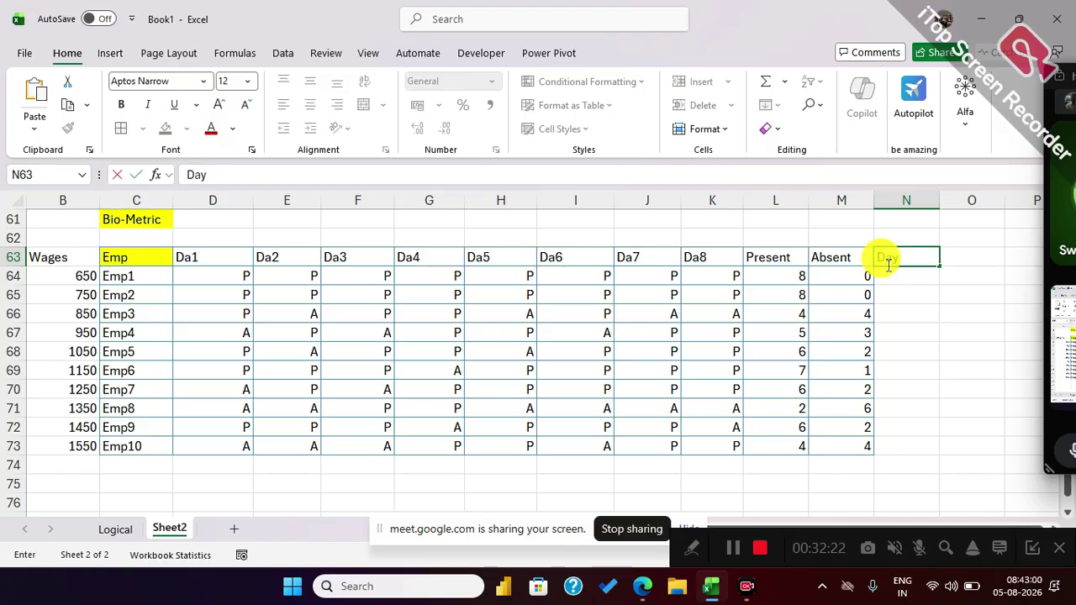
key(Return)
text(=)
key(Left)
key(Left)
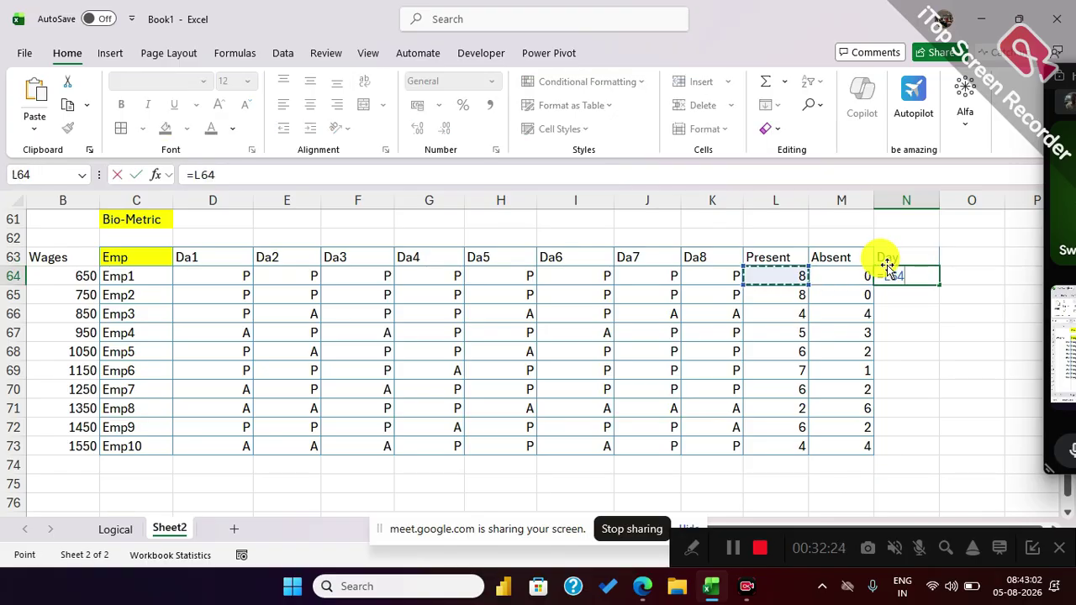
text(-)
key(Left)
key(Return)
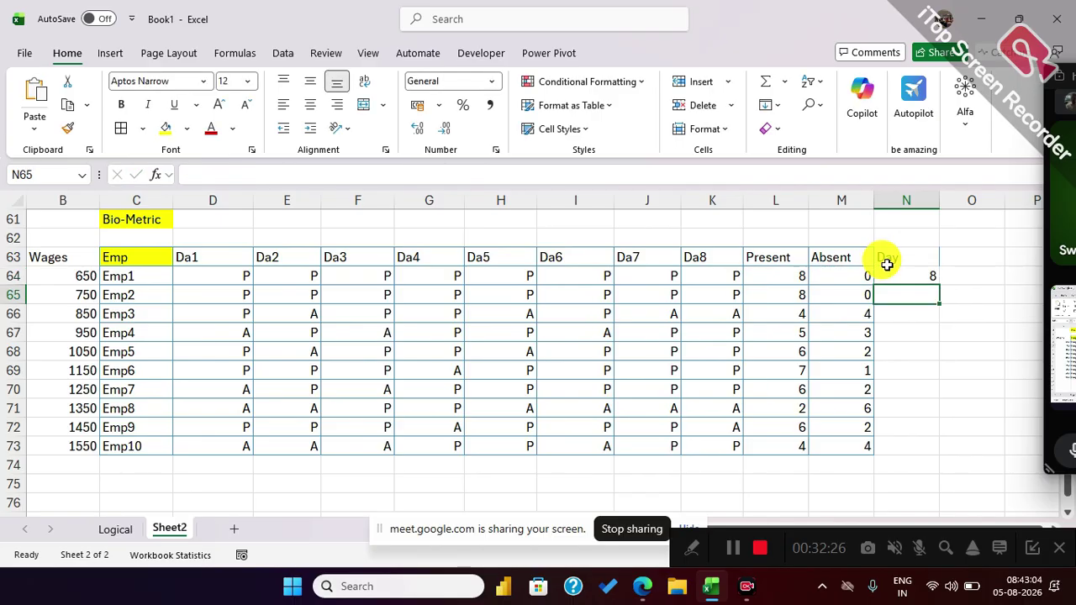
click(916, 275)
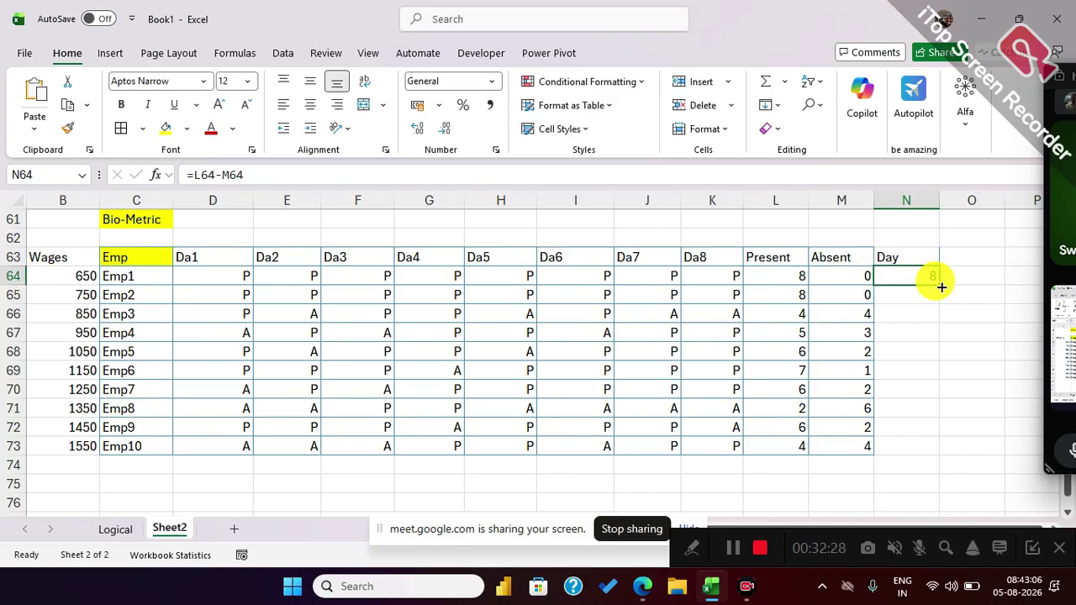
double_click(938, 285)
Enter =N64*B64 in O64 to multiply days by wages and fill the formula down to O73.
click(958, 275)
text(=)
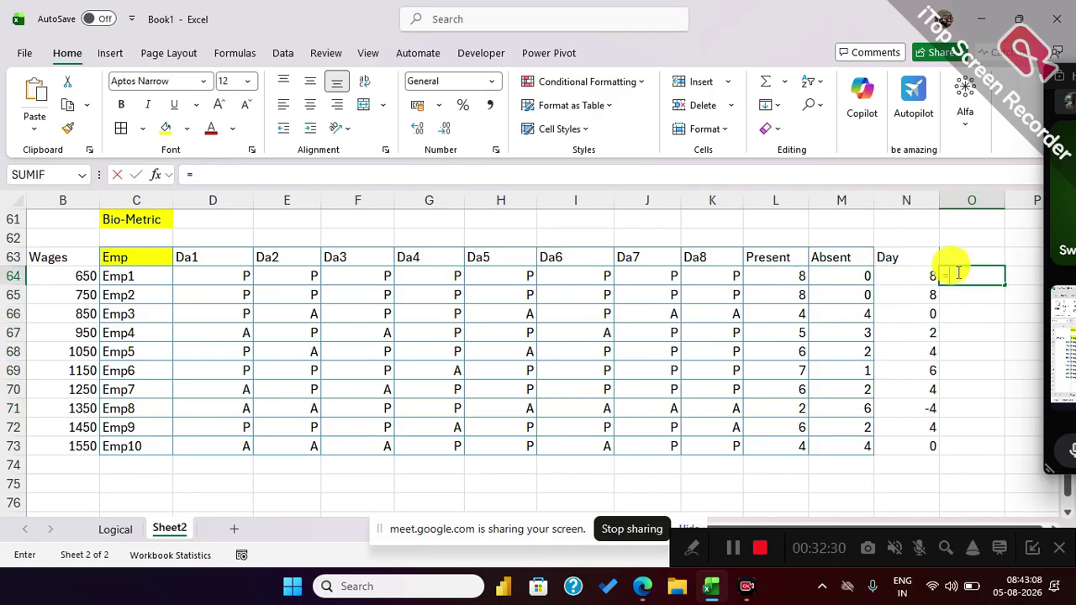
key(Left)
text(*)
key(Left)
key(Home)
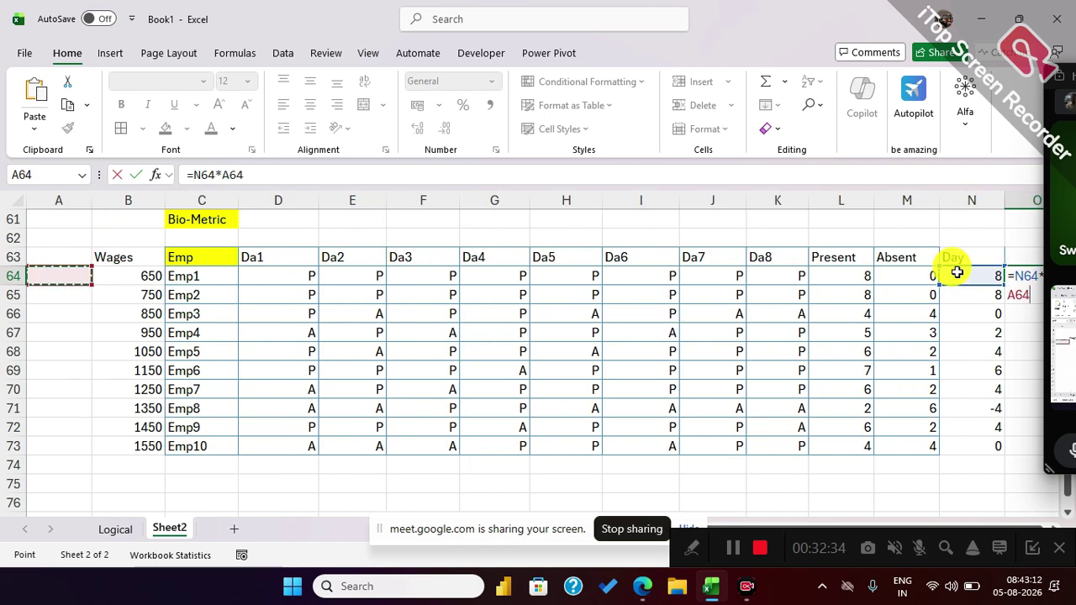
key(Right)
key(Return)
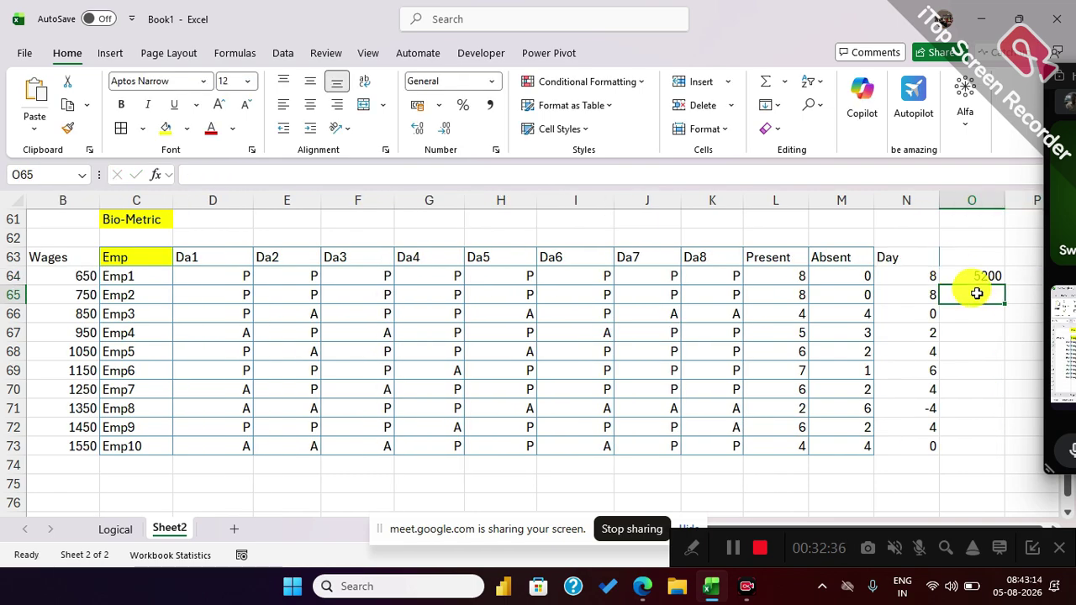
click(968, 277)
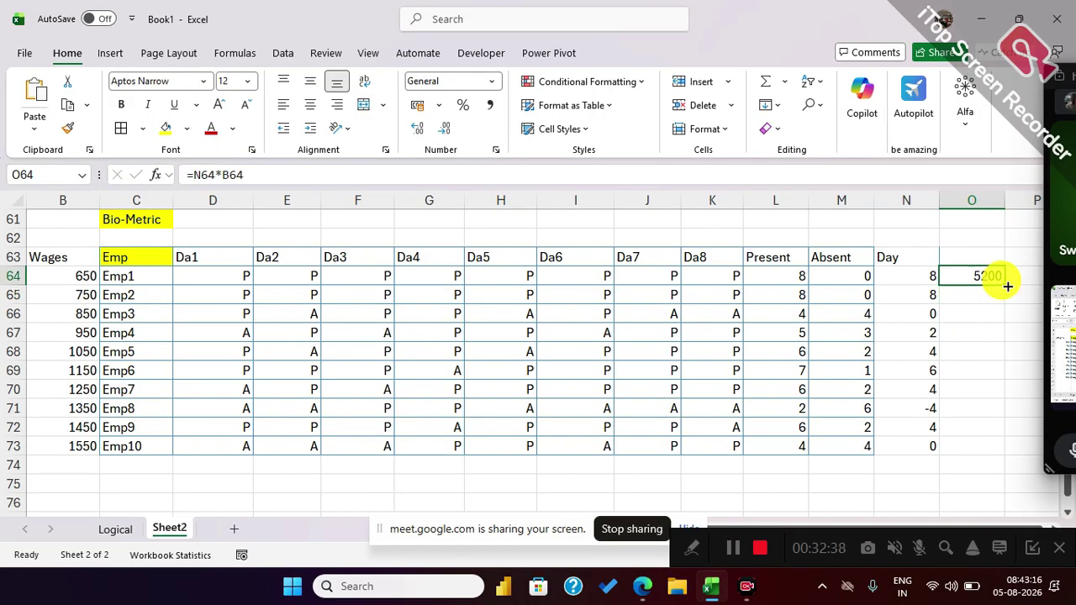
double_click(1005, 284)
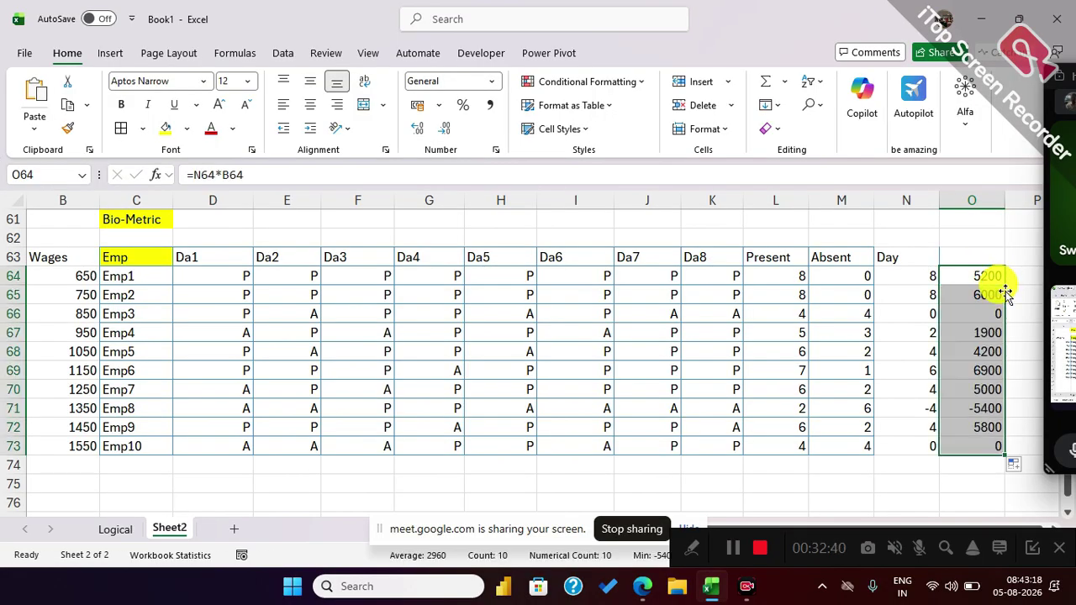
Change the O64 formula to use the Present count, giving =L64*B64, and refill it down to O73.
click(980, 315)
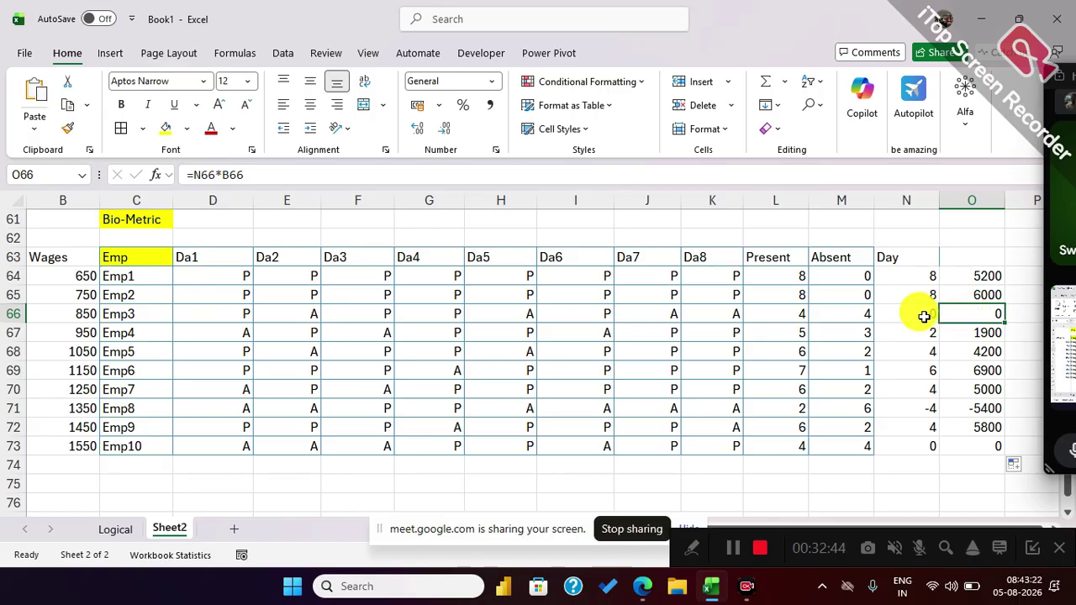
click(792, 314)
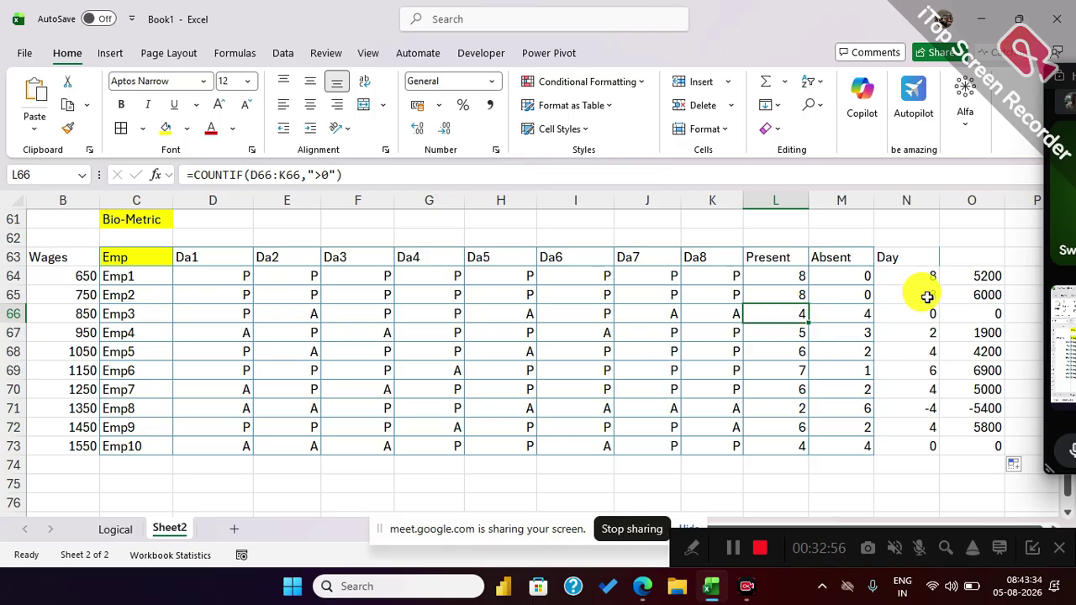
click(832, 280)
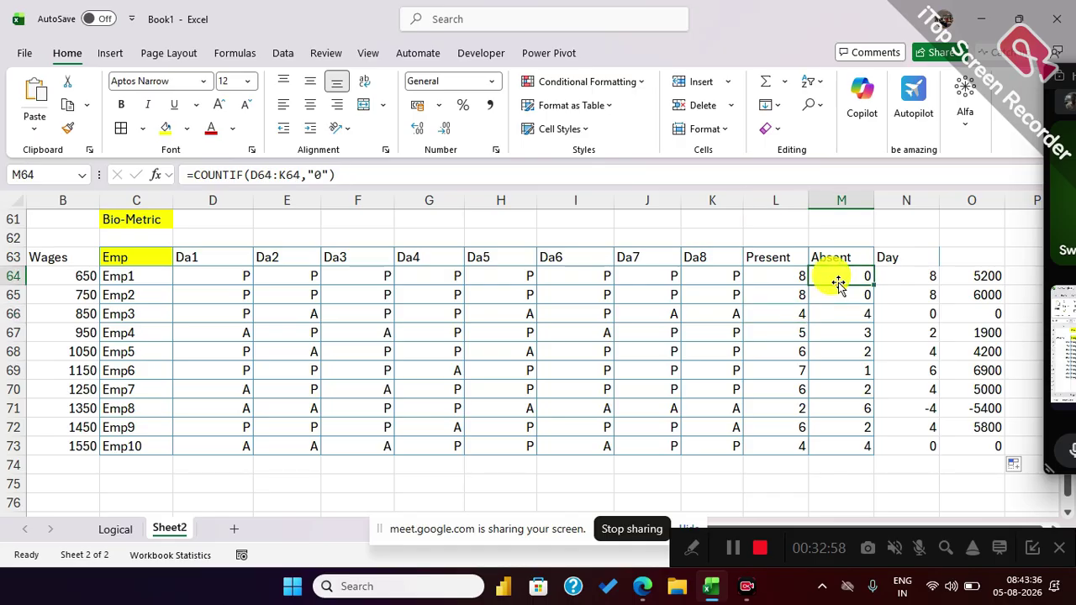
click(795, 278)
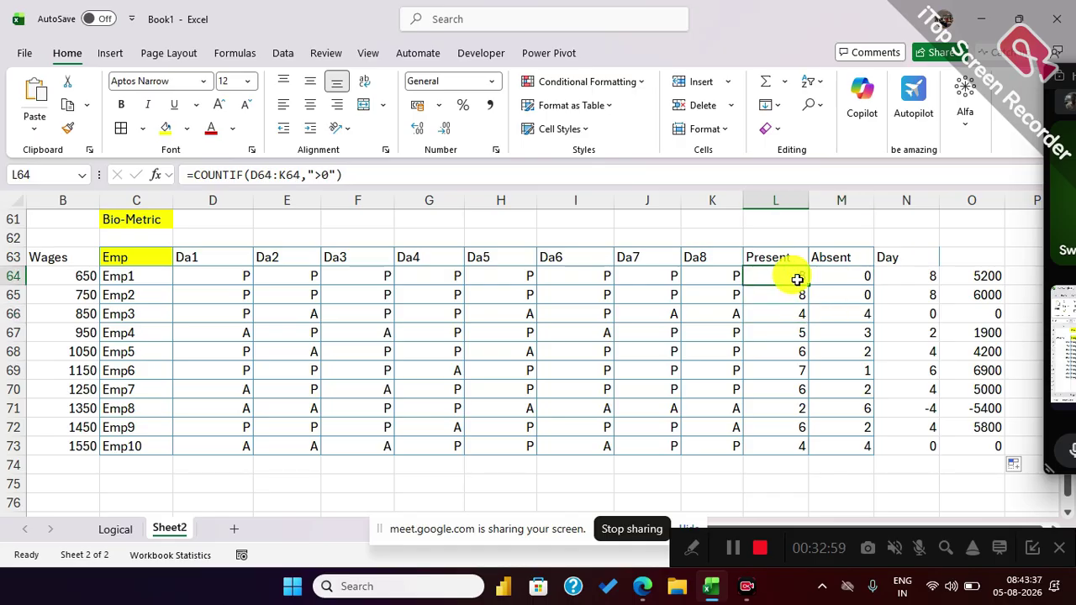
click(959, 278)
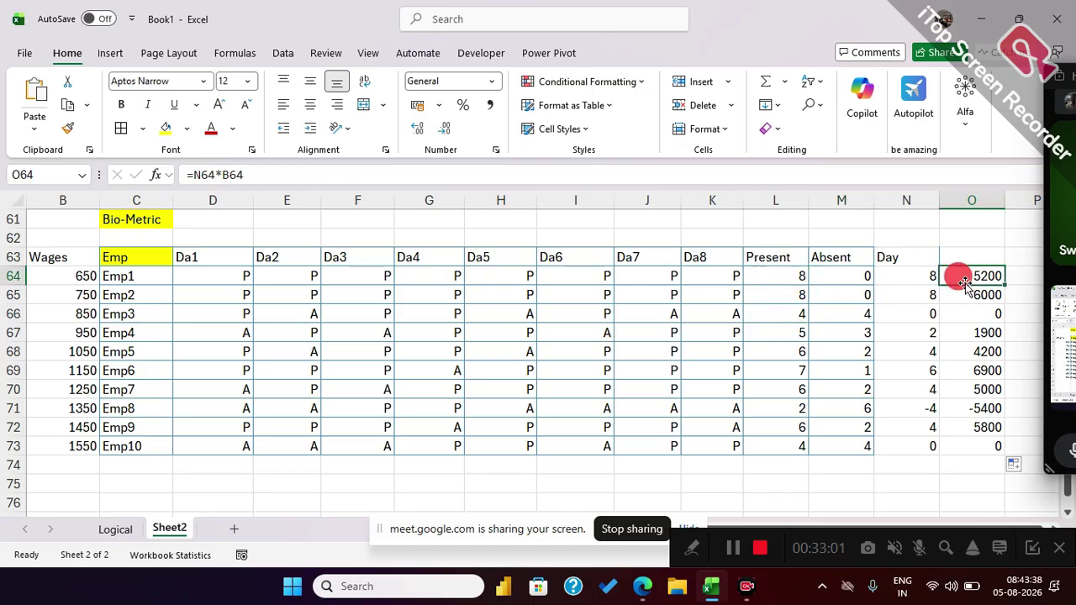
click(205, 175)
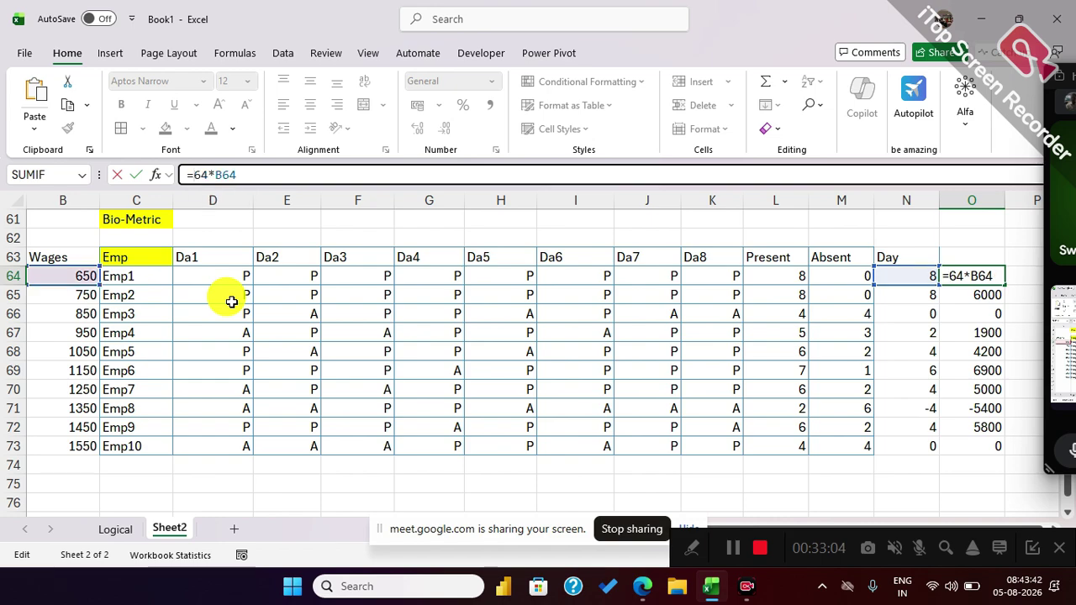
key(BackSpace)
text(m)
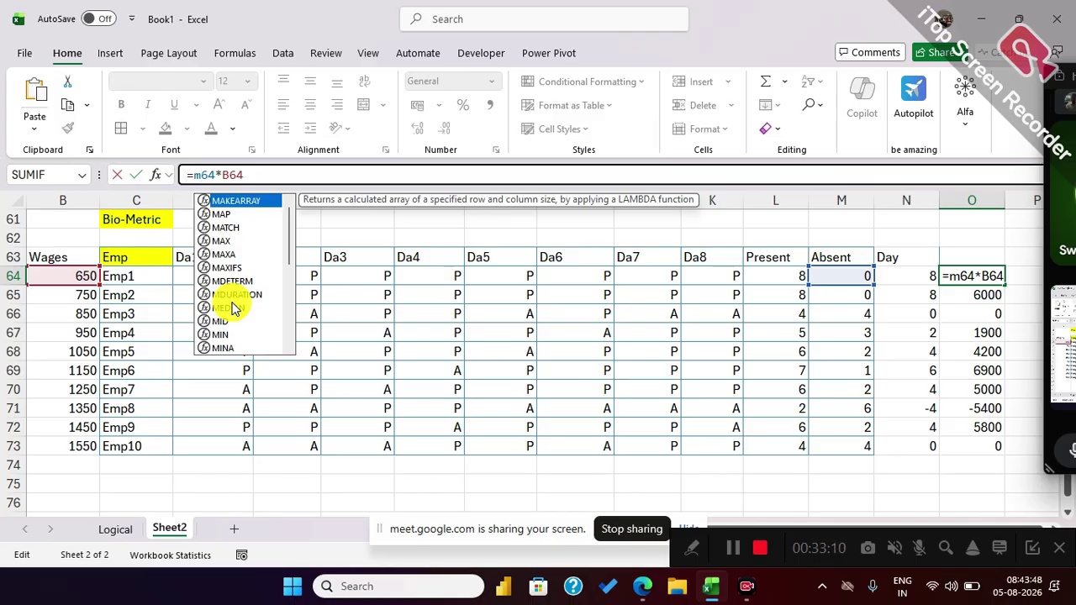
key(BackSpace)
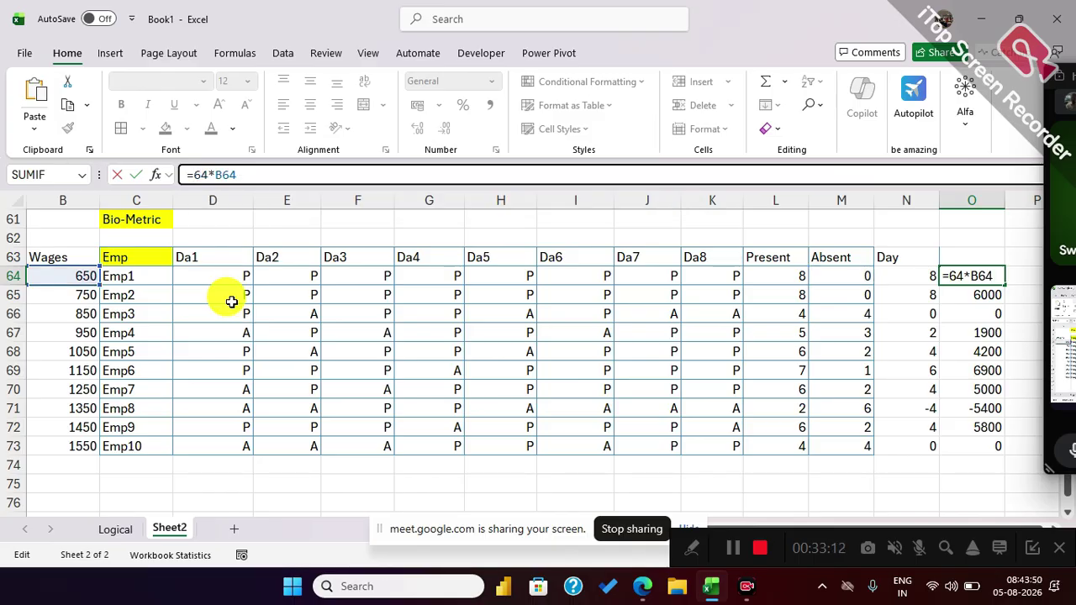
text(l)
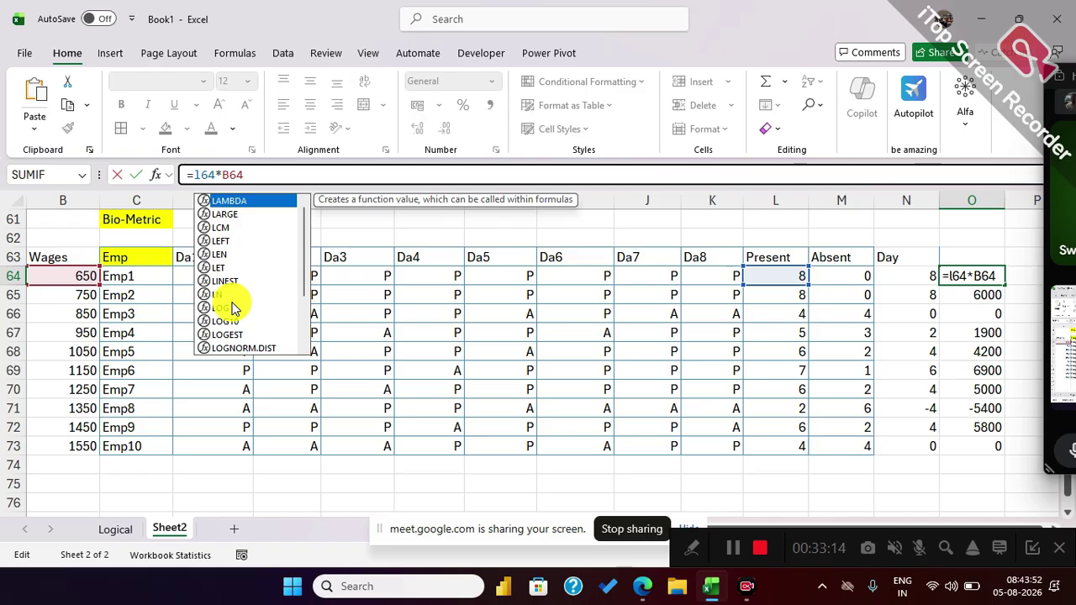
key(Return)
click(973, 275)
double_click(1005, 285)
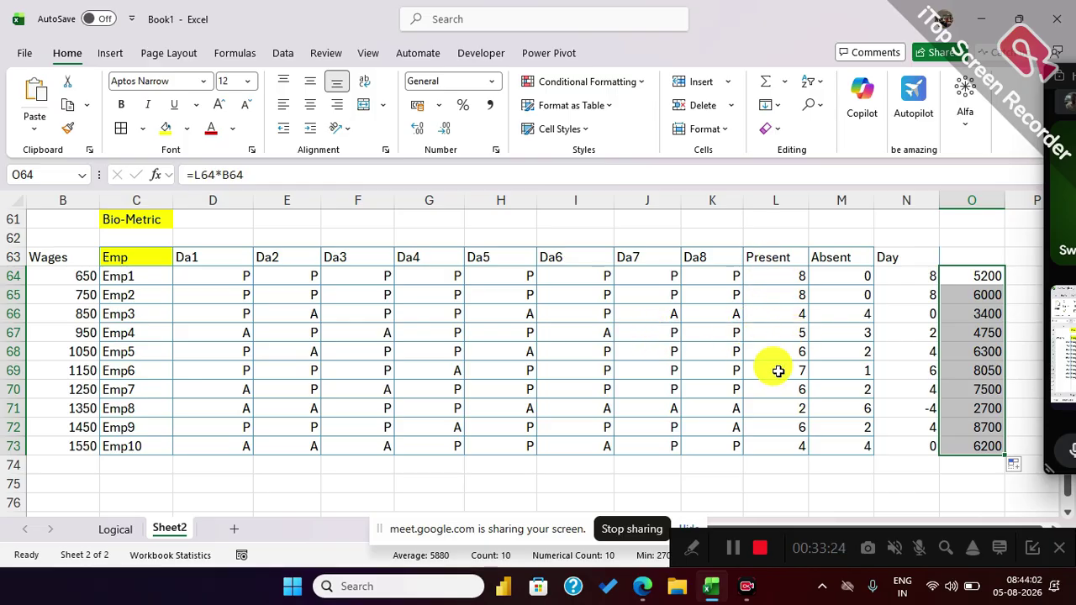
Review the Present count in L66, the pay amounts in O64:O73 and the attendance marks in D64:K72.
click(795, 310)
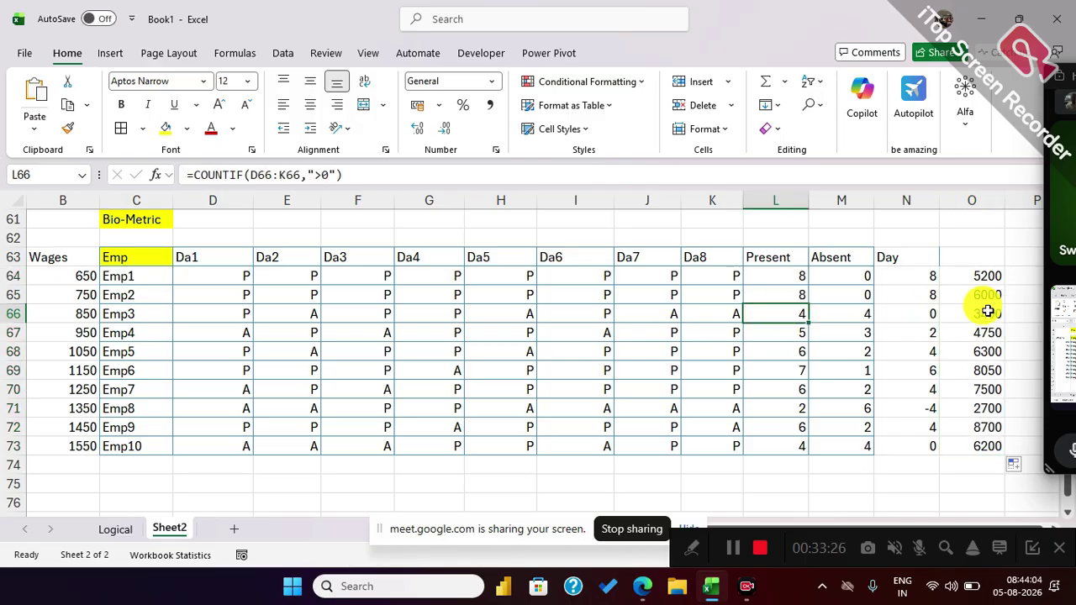
drag(973, 277, 985, 438)
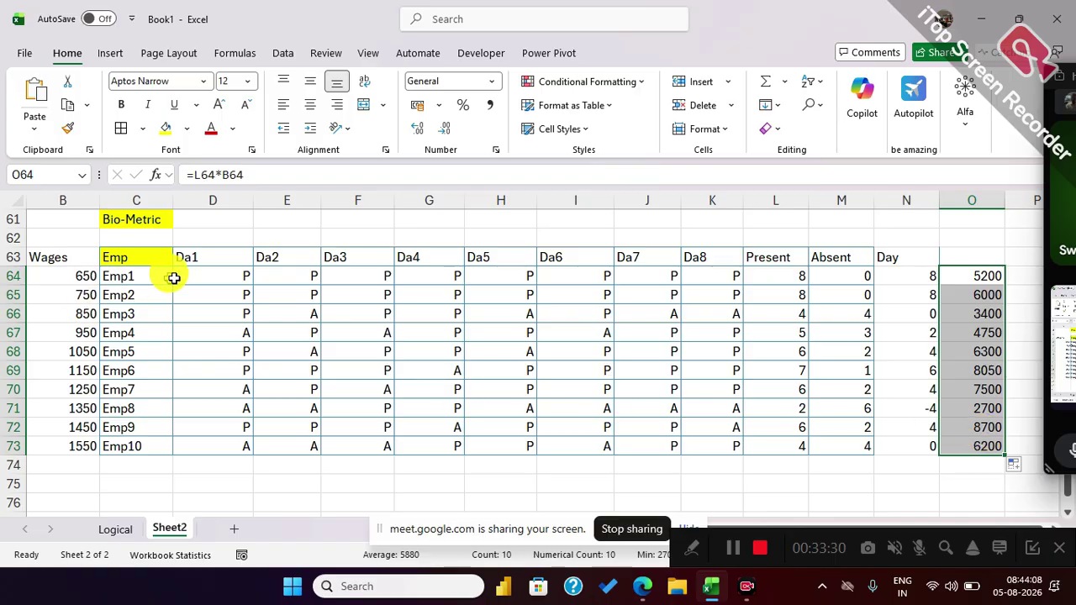
drag(228, 281, 704, 420)
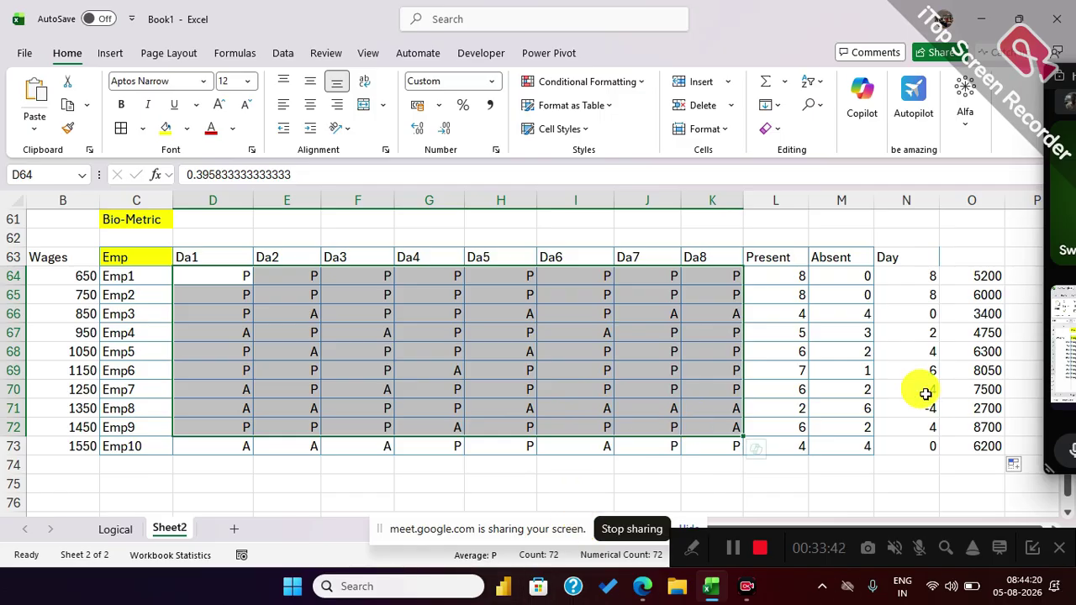
click(517, 357)
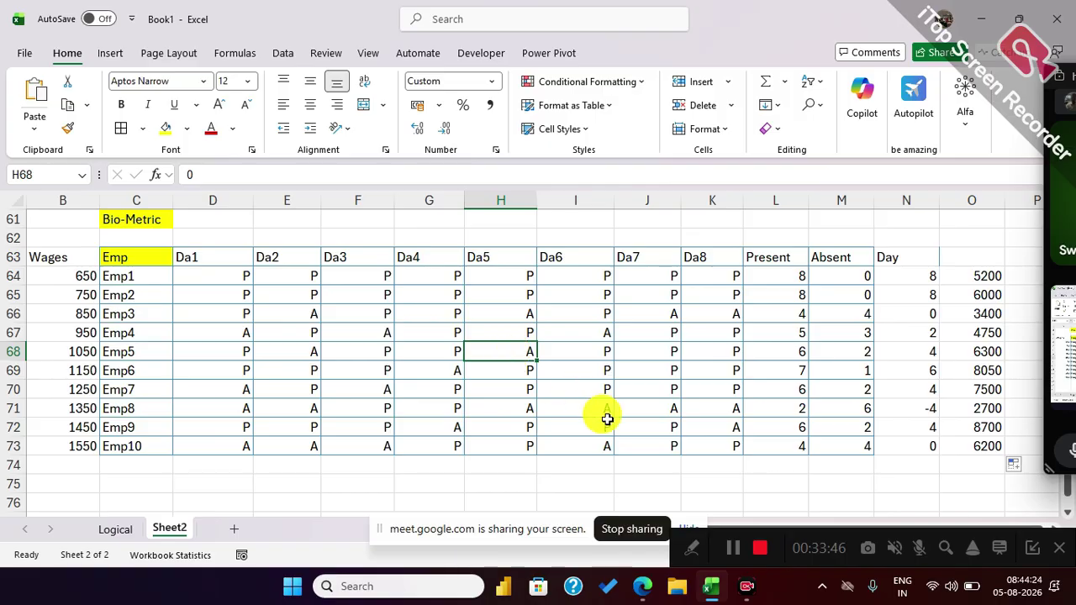
scroll(618, 433, up, 5)
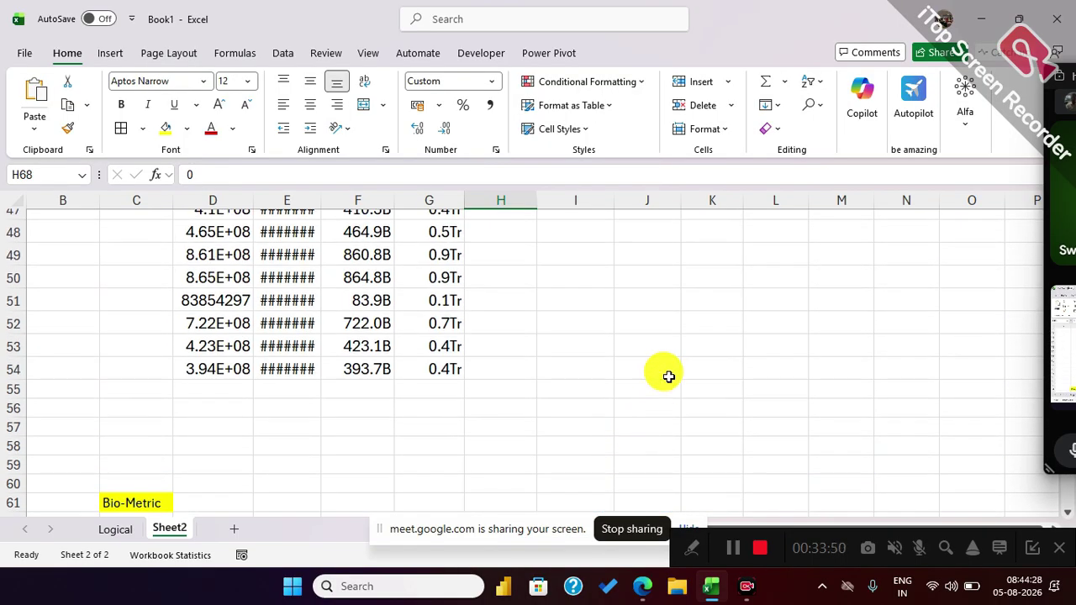
scroll(667, 372, down, 6)
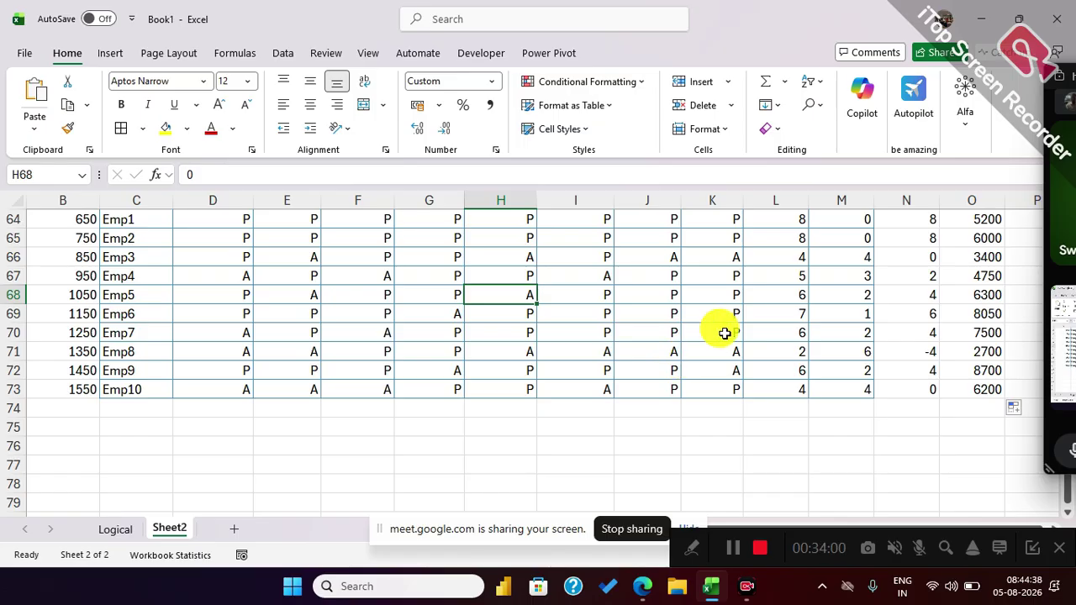
On the Logical sheet, list the comparison operators >, >=, <, <= and <> in cells E22 to E26.
click(115, 530)
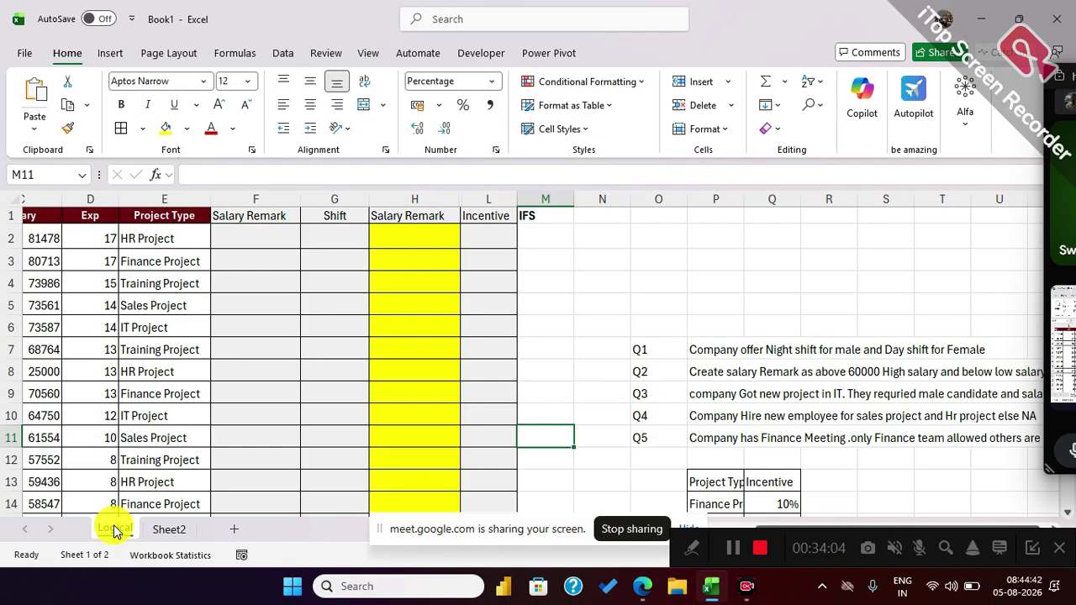
scroll(326, 332, down, 5)
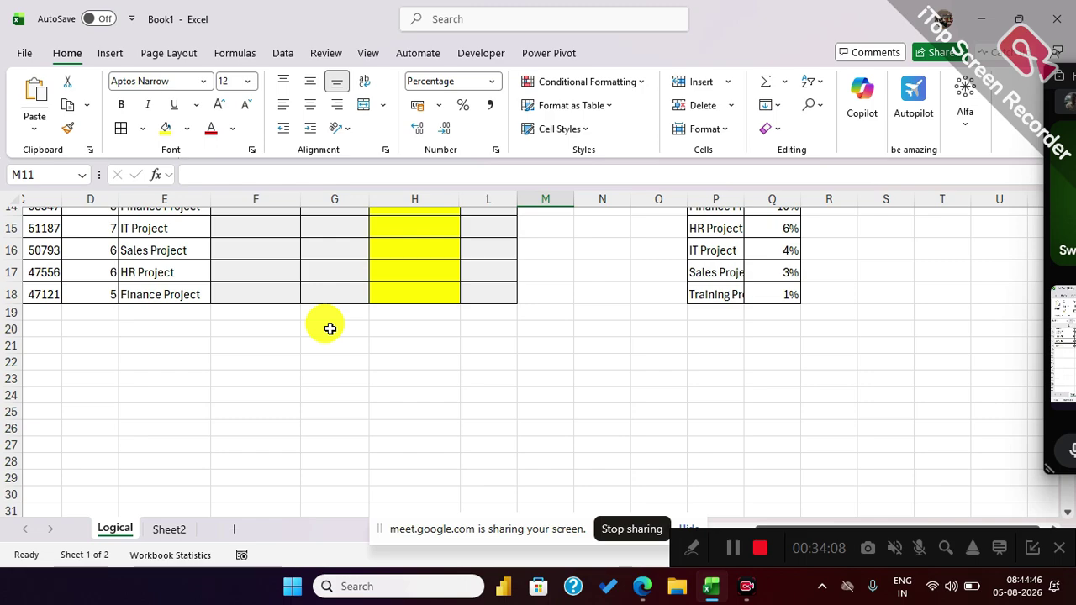
click(160, 363)
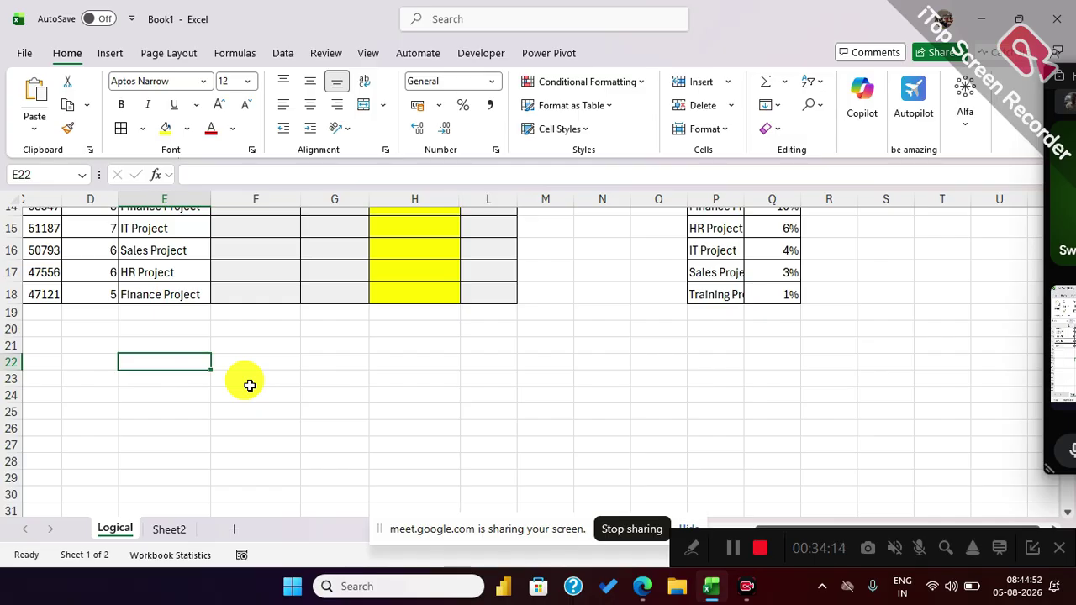
text(>)
key(Return)
text(>=)
key(Return)
text(<)
key(Return)
text(<=)
key(Return)
text(<>)
key(Return)
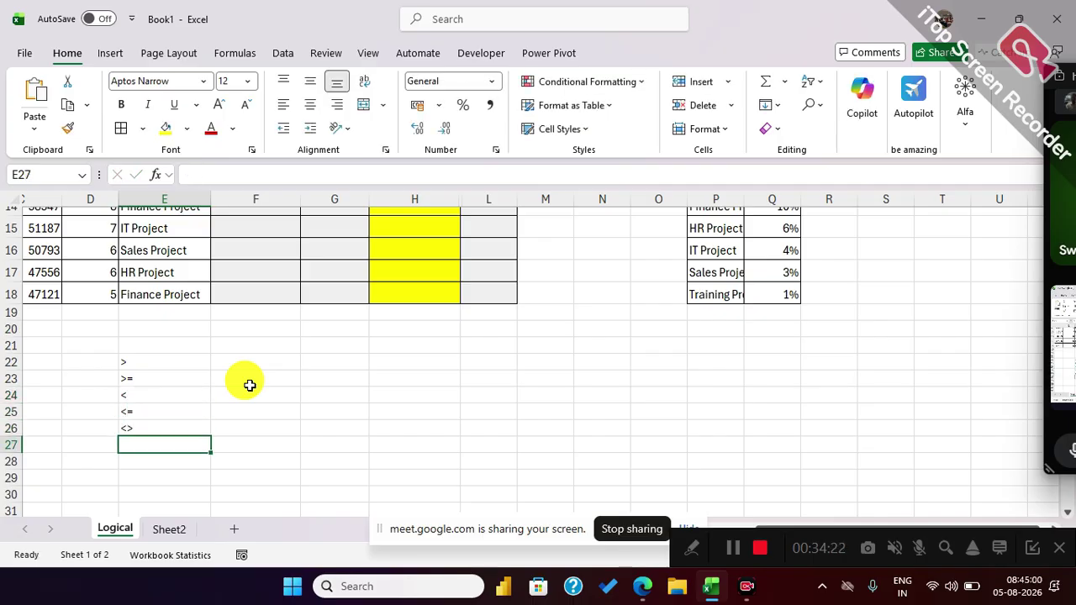
Continue the list with And, OR, Not, Nested and IFS in E27 to E31, and select E22:E31.
text(And)
key(Return)
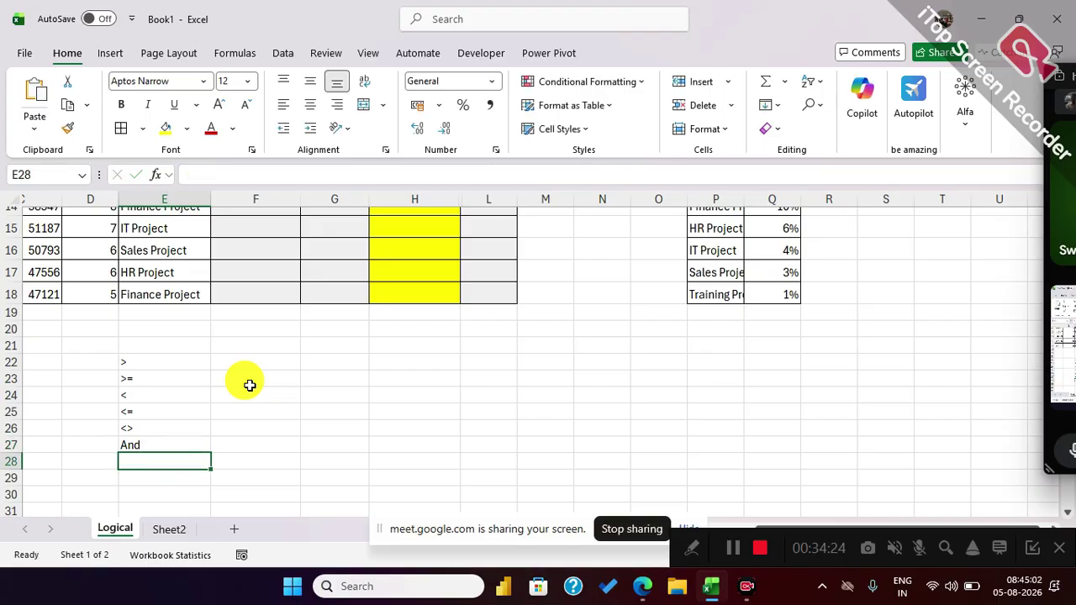
text(Not)
key(Return)
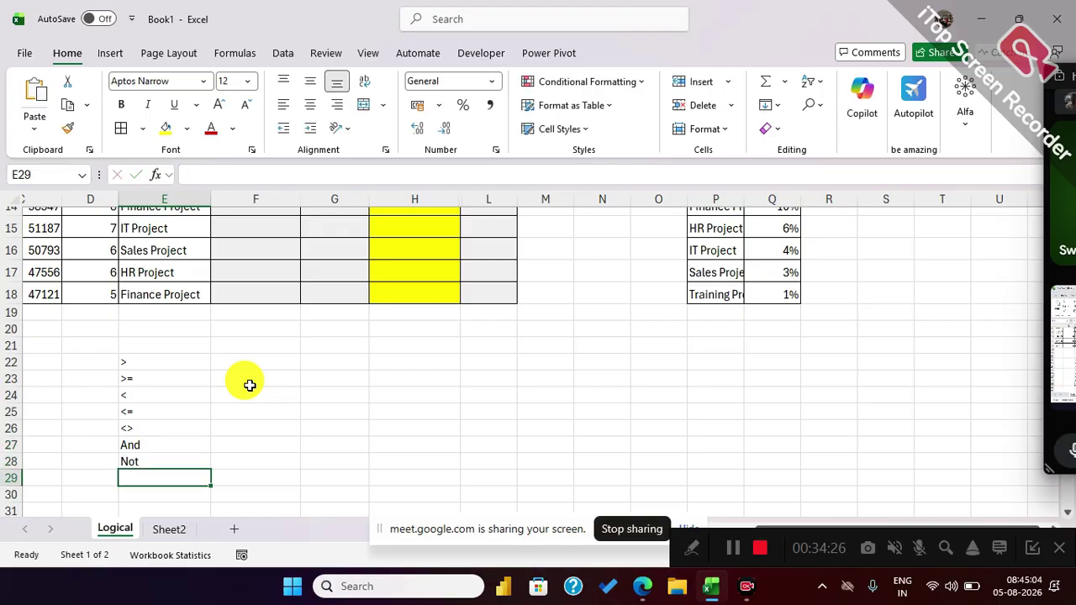
key(Up)
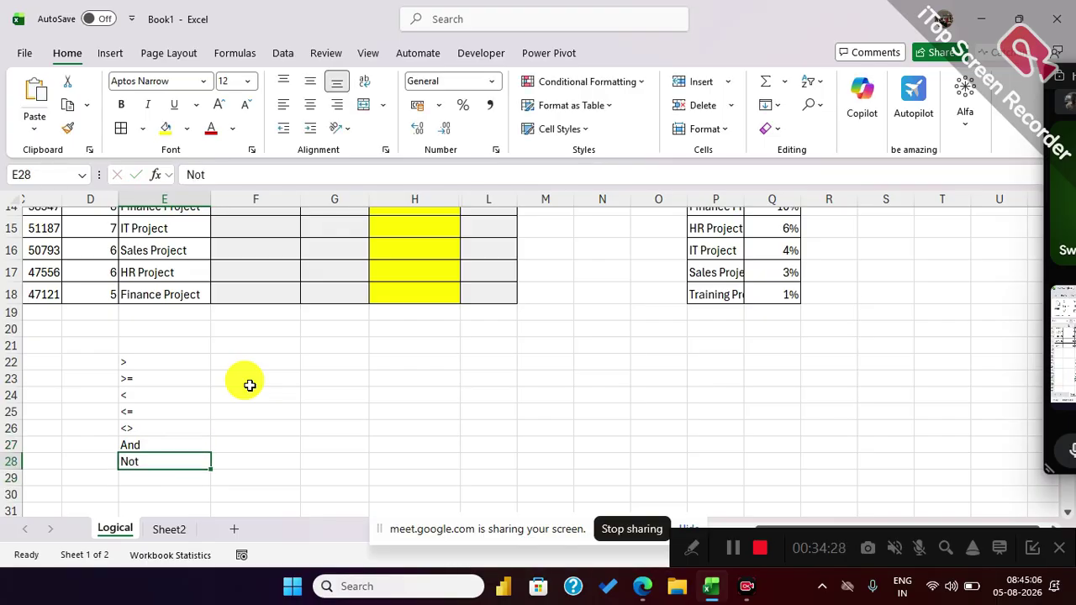
text(OR)
key(Return)
text(Not)
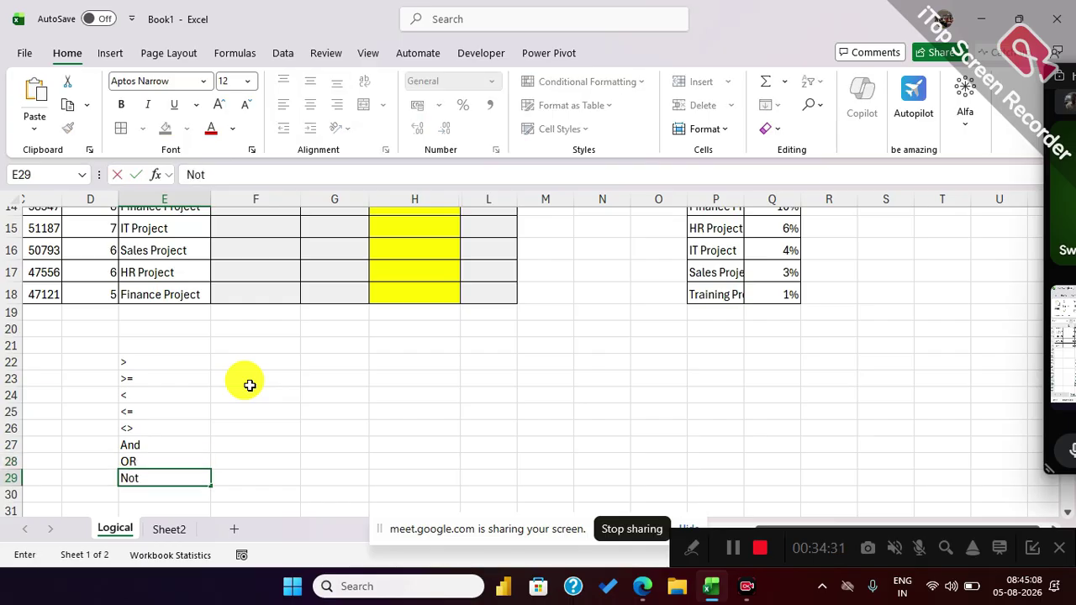
key(Return)
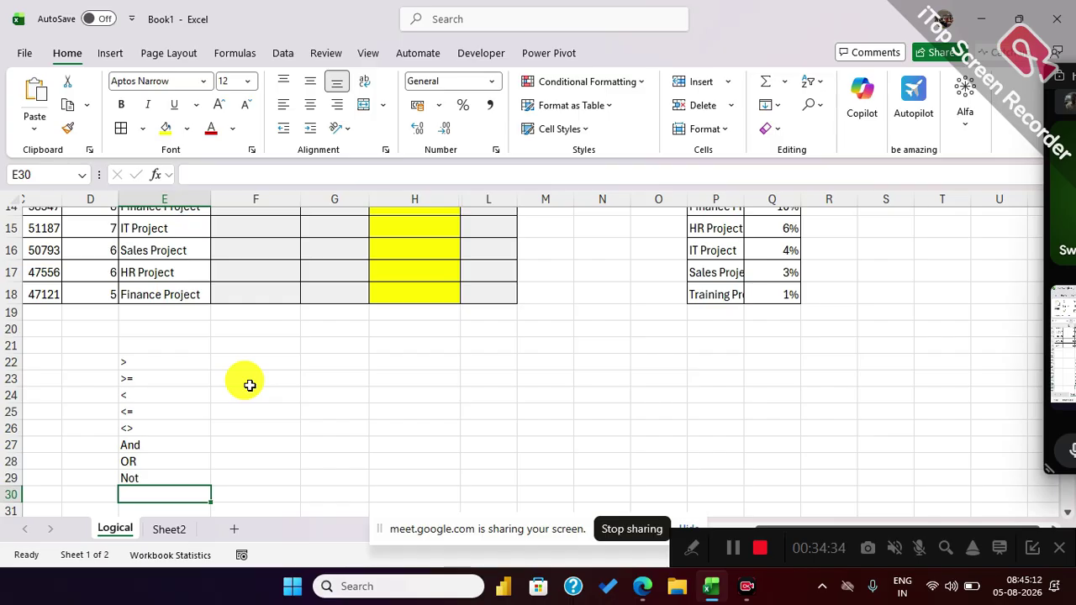
text(Nested)
key(Return)
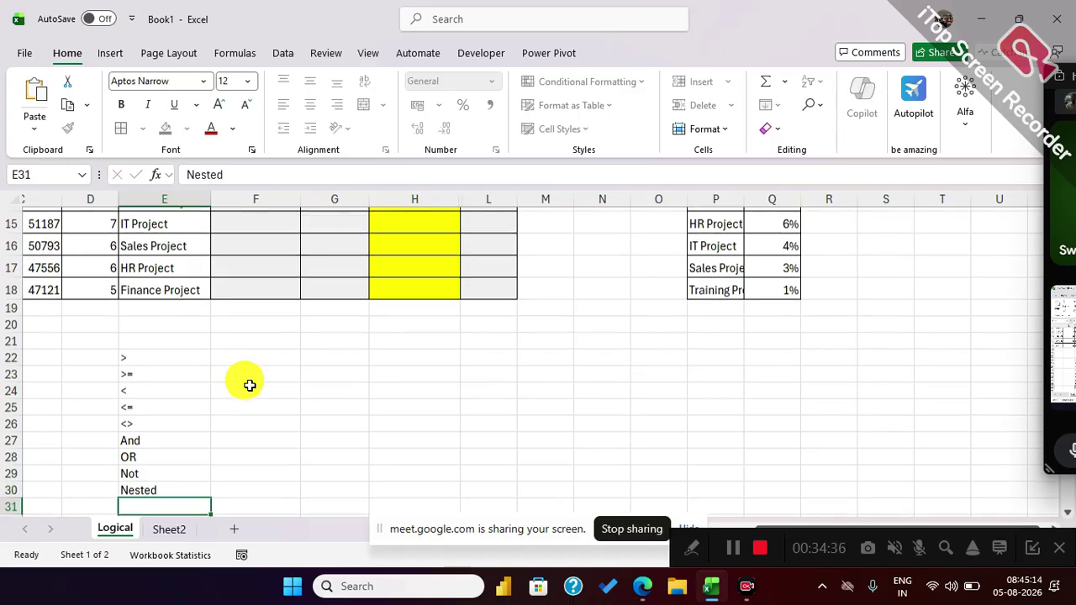
text(IFS)
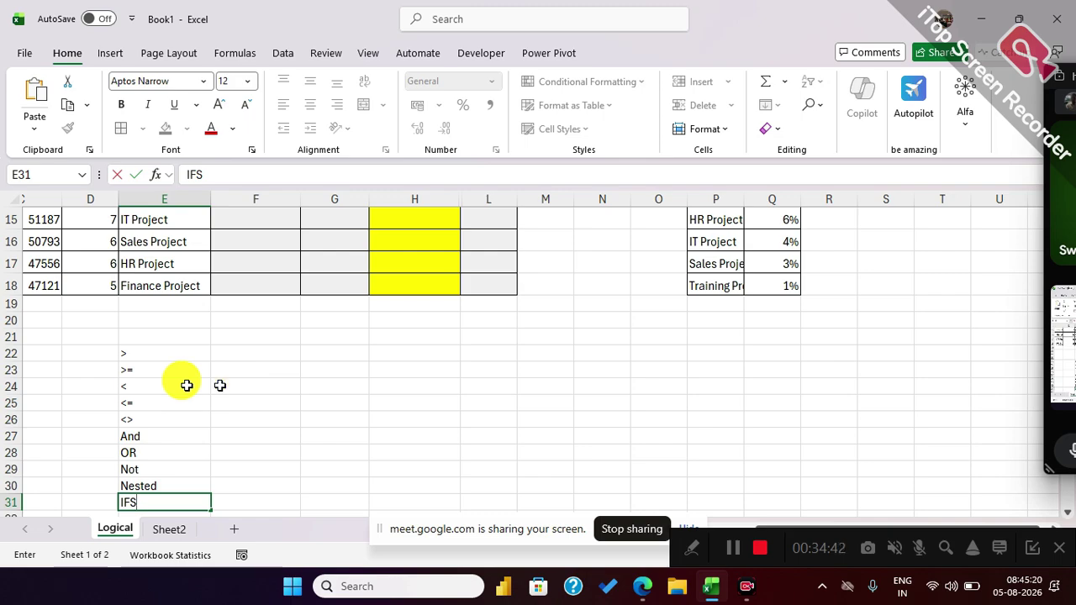
drag(139, 353, 156, 499)
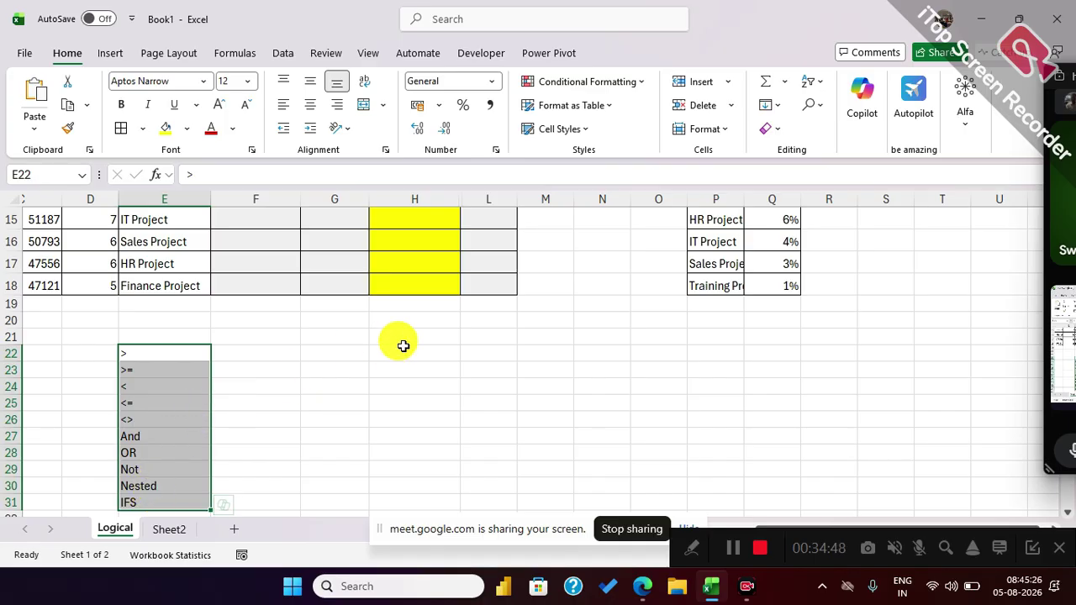
scroll(403, 346, down, 1)
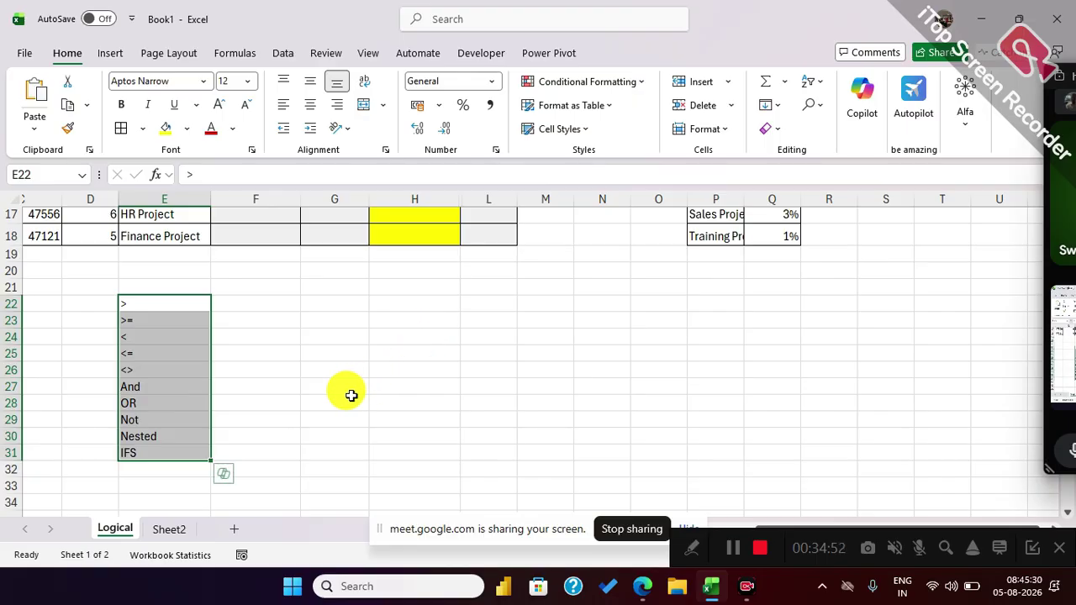
scroll(344, 369, up, 6)
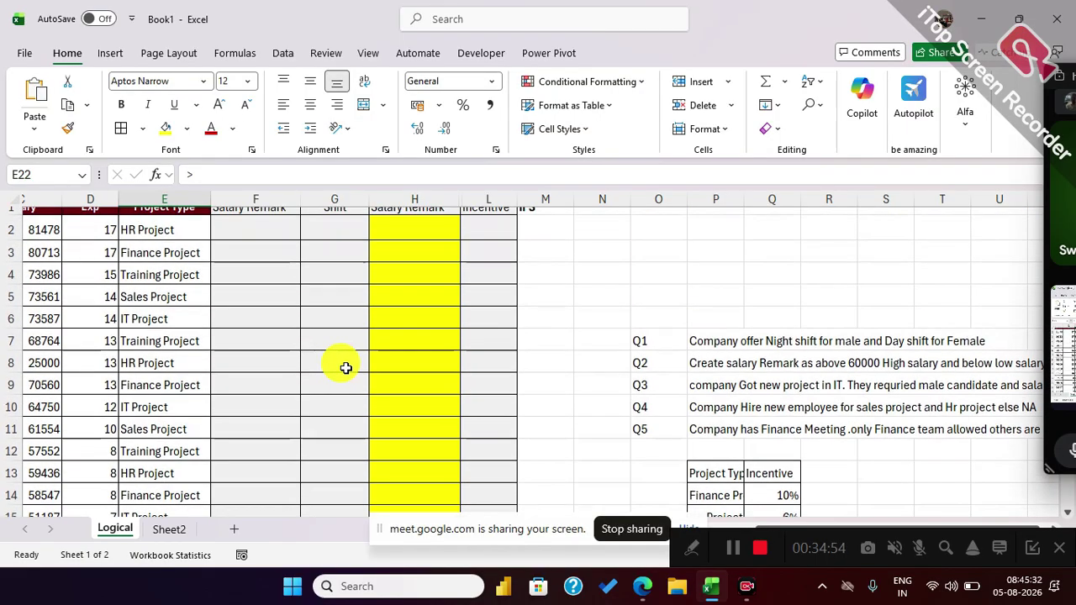
Read the Q1 question about night and day shifts in P7, and return to the start of the employee table.
drag(413, 529, 849, 19)
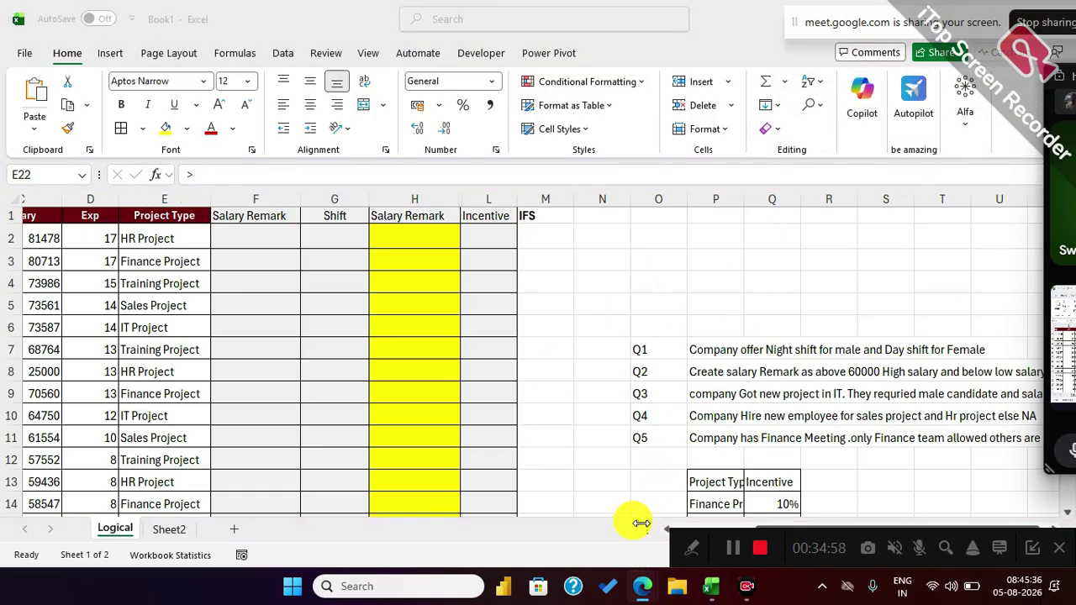
click(700, 351)
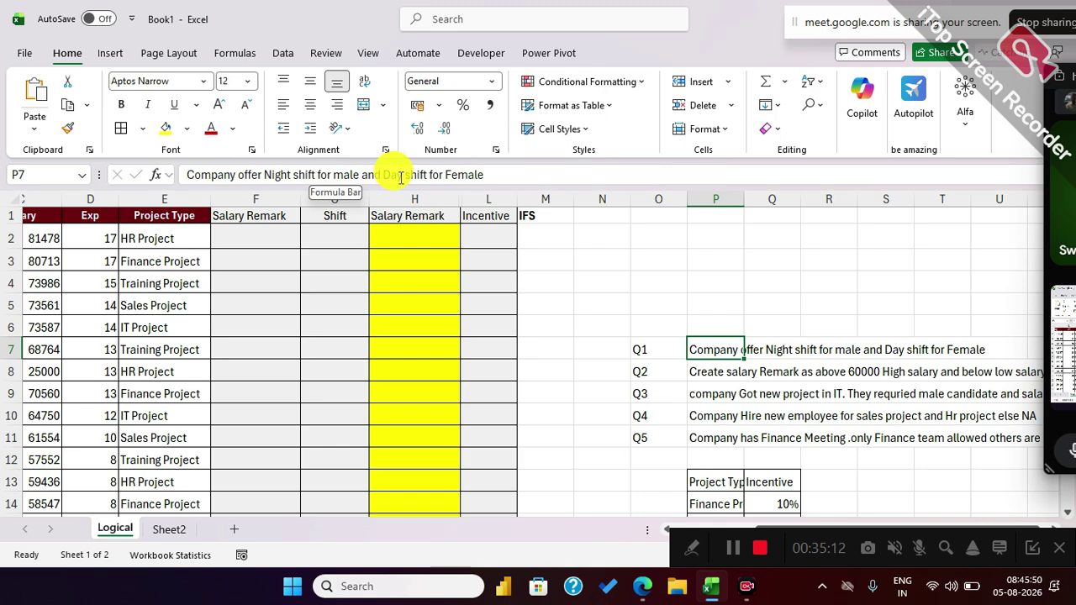
drag(400, 176, 516, 174)
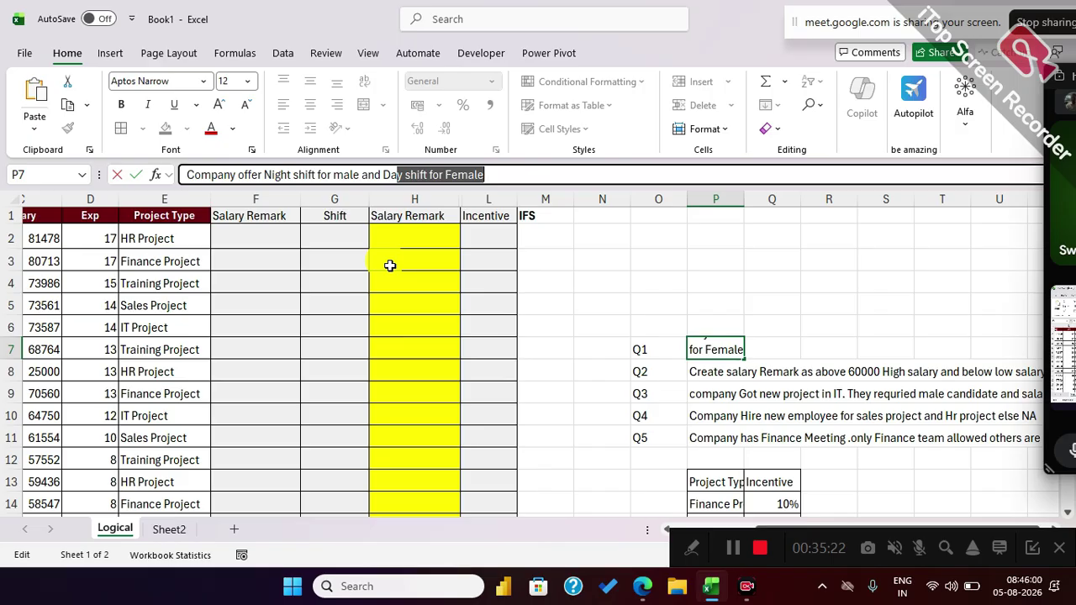
click(390, 266)
key(Left)
key(Left)
key(Left)
key(Left)
key(Left)
key(Left)
key(Left)
Narrow the Gender column, and go over the customer name, salary, experience and project type data in the table.
drag(59, 239, 74, 451)
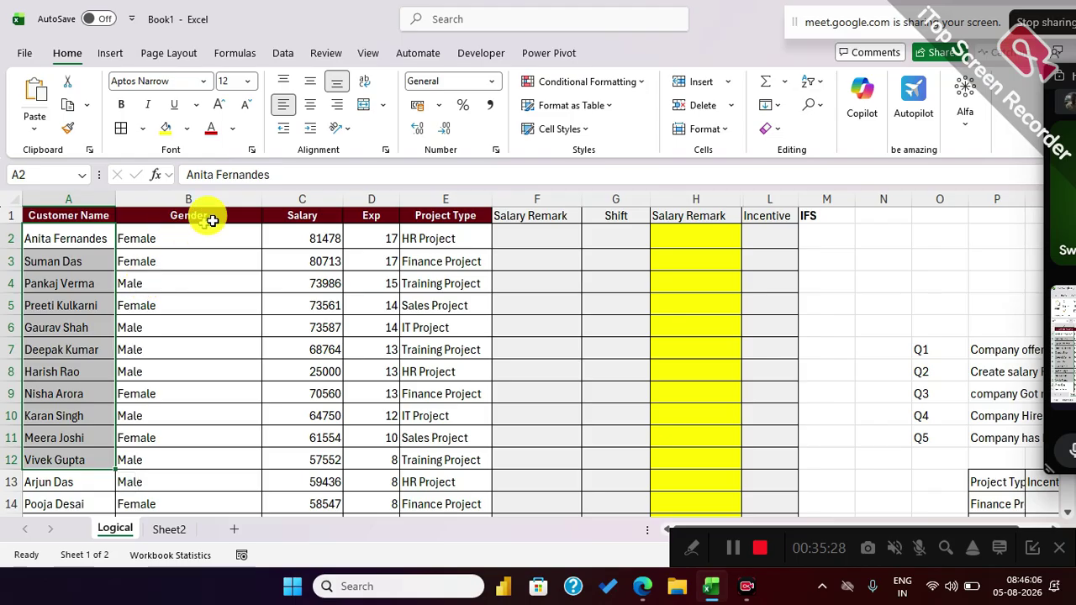
drag(260, 198, 177, 198)
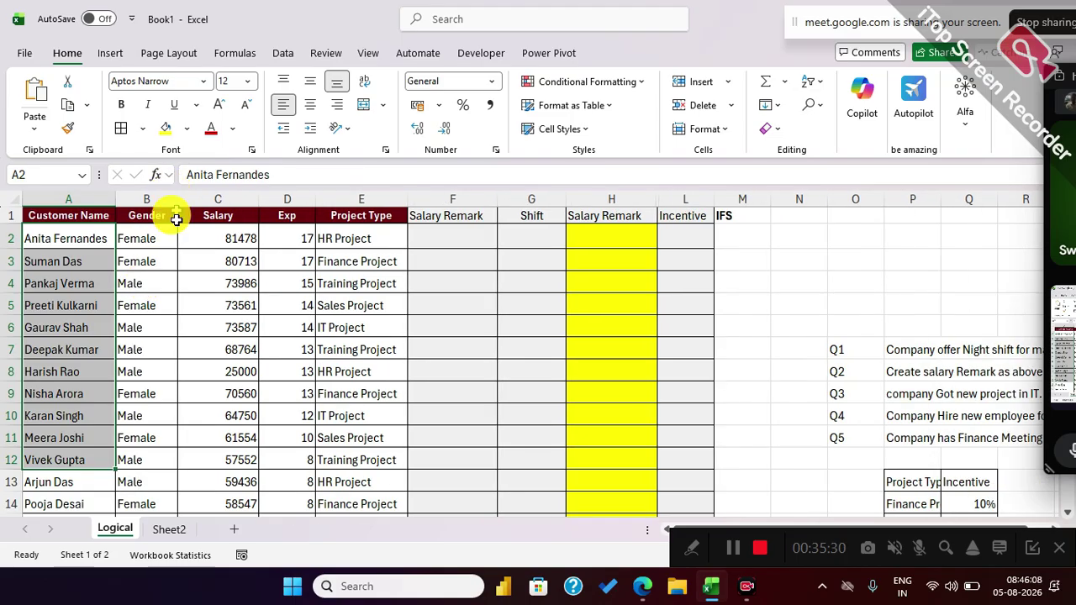
drag(216, 239, 229, 410)
drag(287, 239, 290, 393)
drag(351, 238, 351, 458)
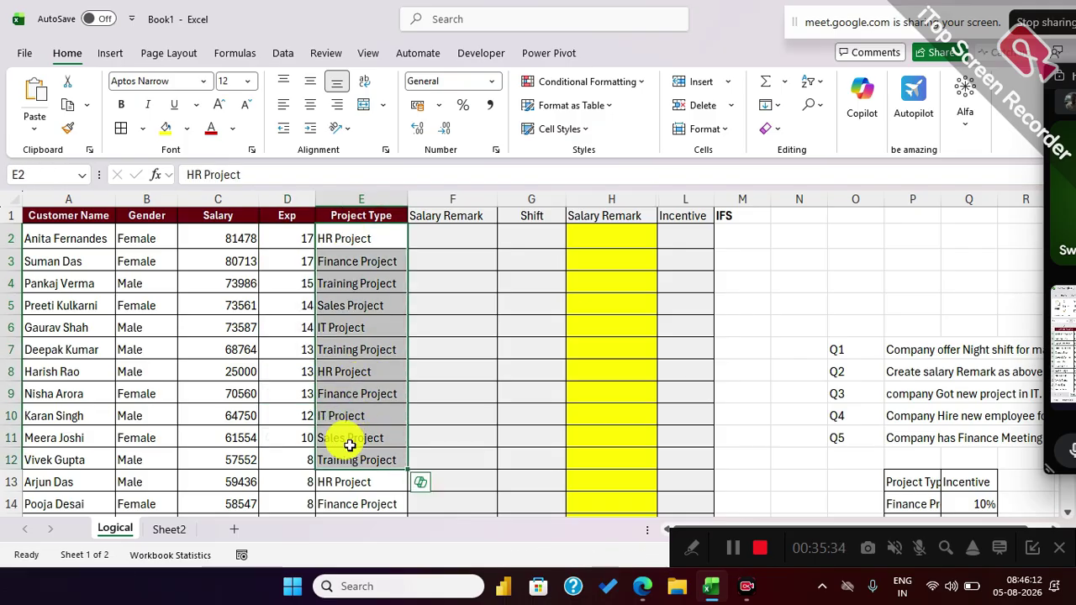
Test in F2 whether the gender in B2 is male with the formula =B2="male", accepting the suggested correction.
click(446, 242)
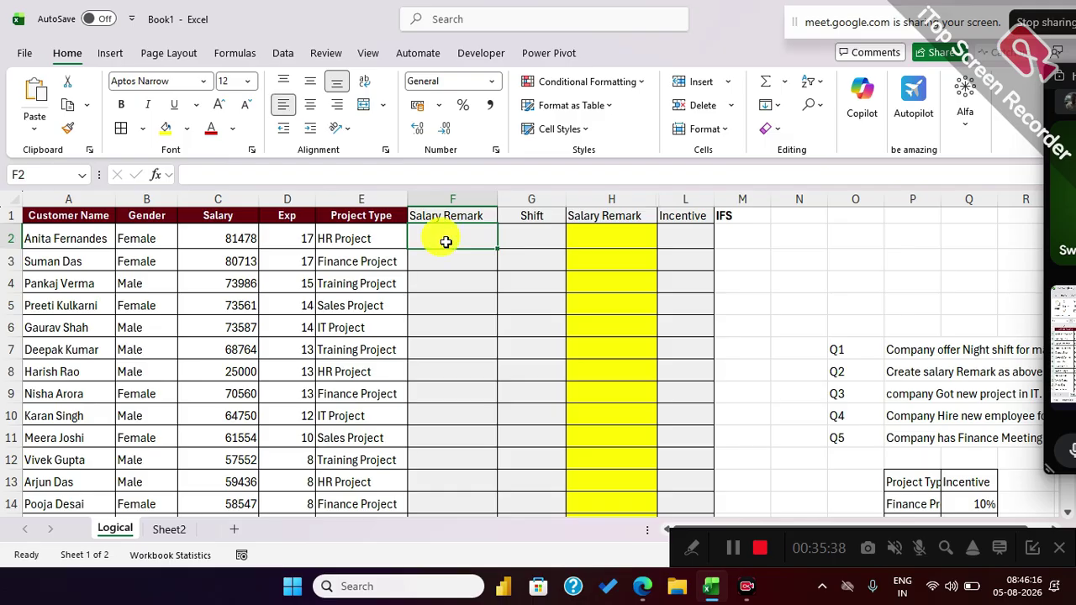
text(=)
key(Left)
key(Left)
key(Left)
key(Left)
text(="male)
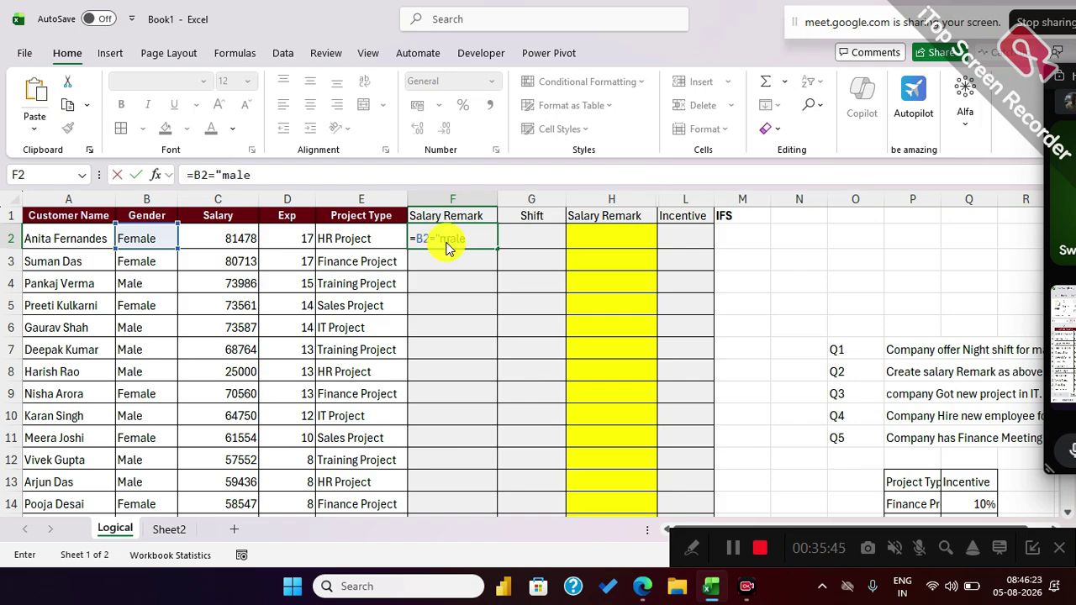
key(Return)
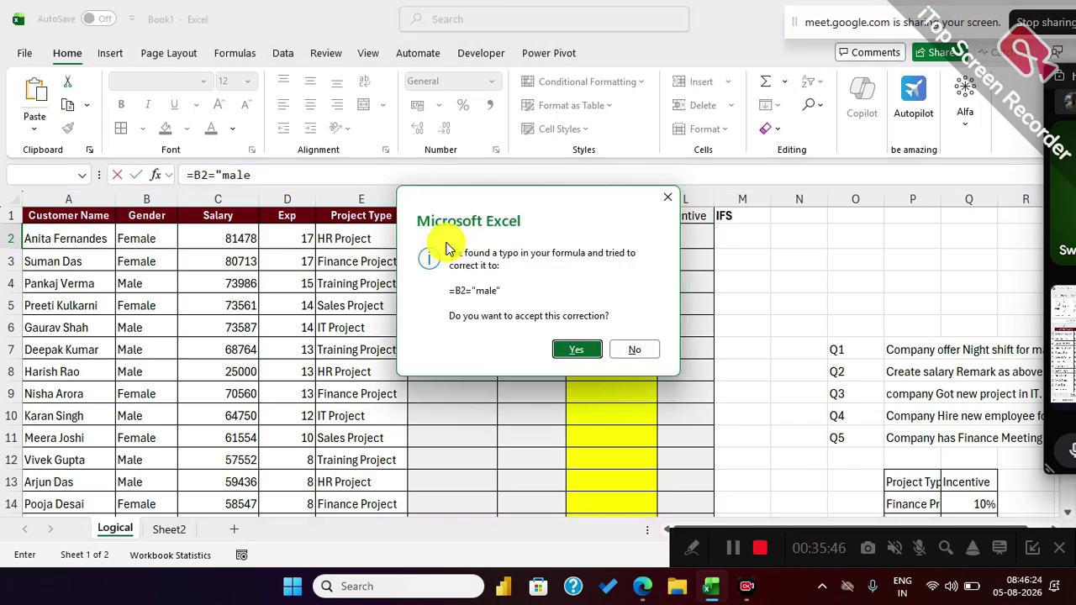
click(570, 348)
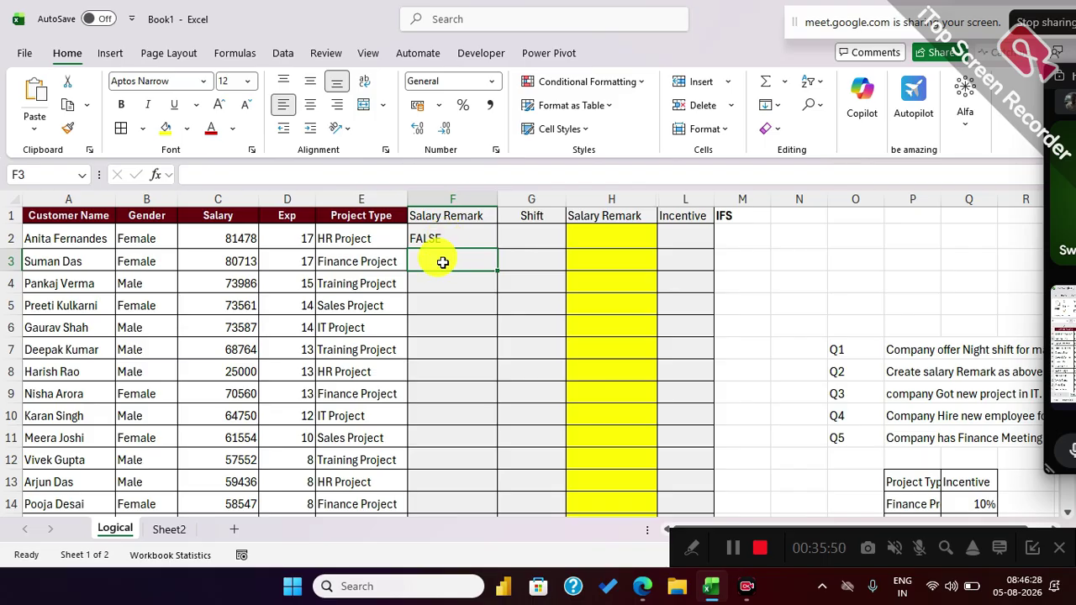
Test in F3 whether the gender in B3 is female with the formula =B3="female".
text(=)
key(Left)
key(Left)
key(Left)
key(Left)
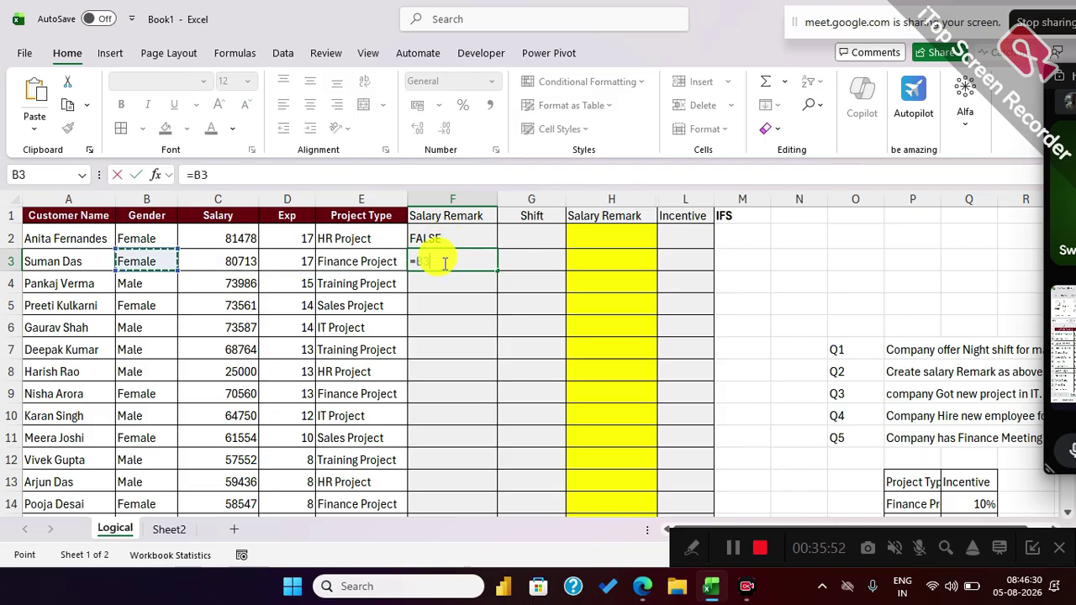
text(="femal)
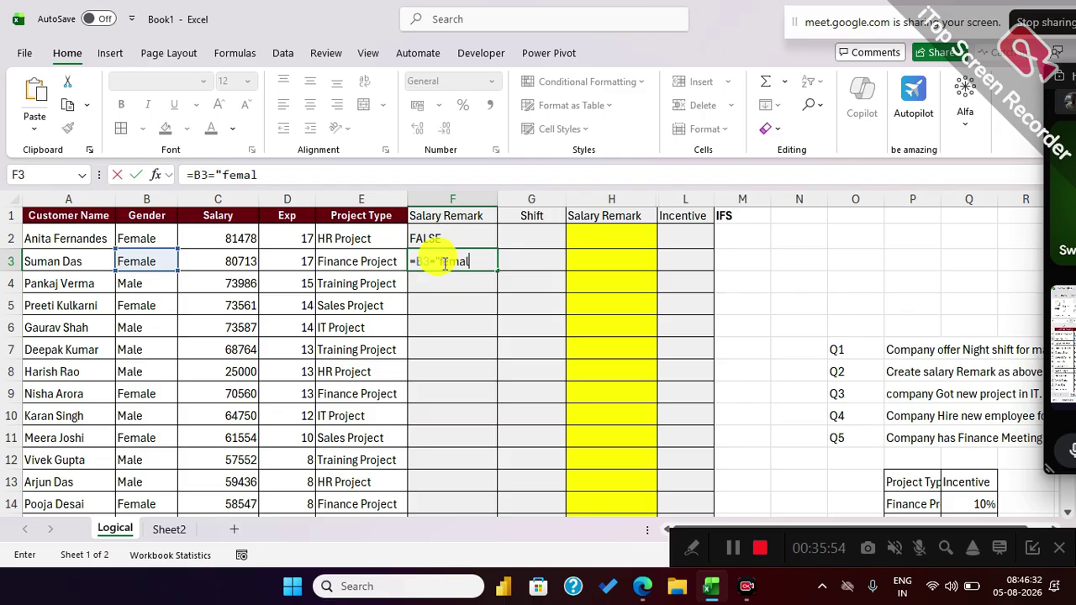
text(e")
key(Return)
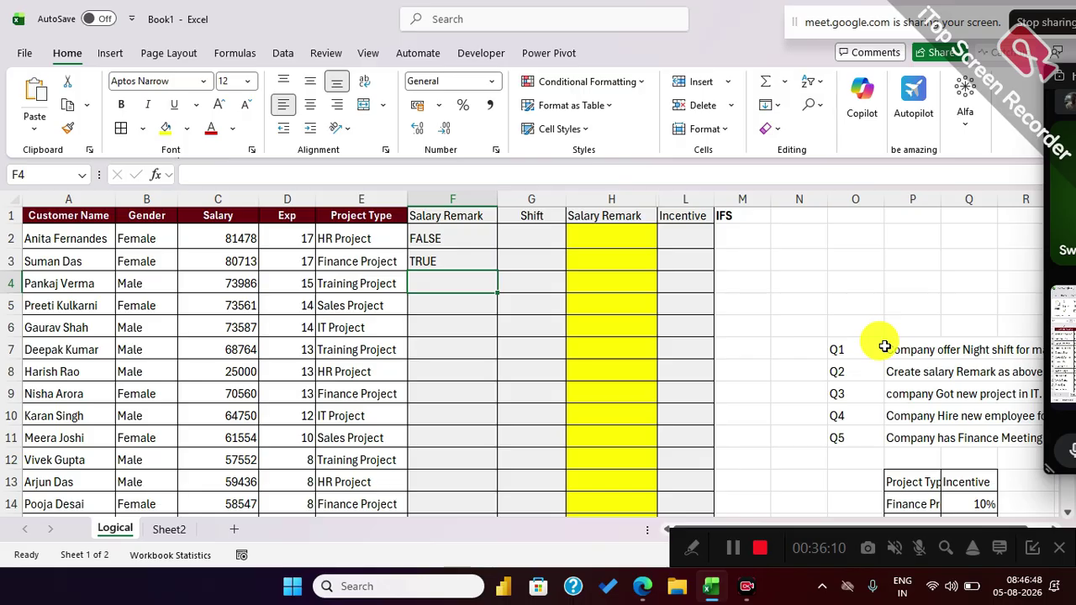
Check the F2 test formula and clear the gender tests from F2:F3.
click(447, 243)
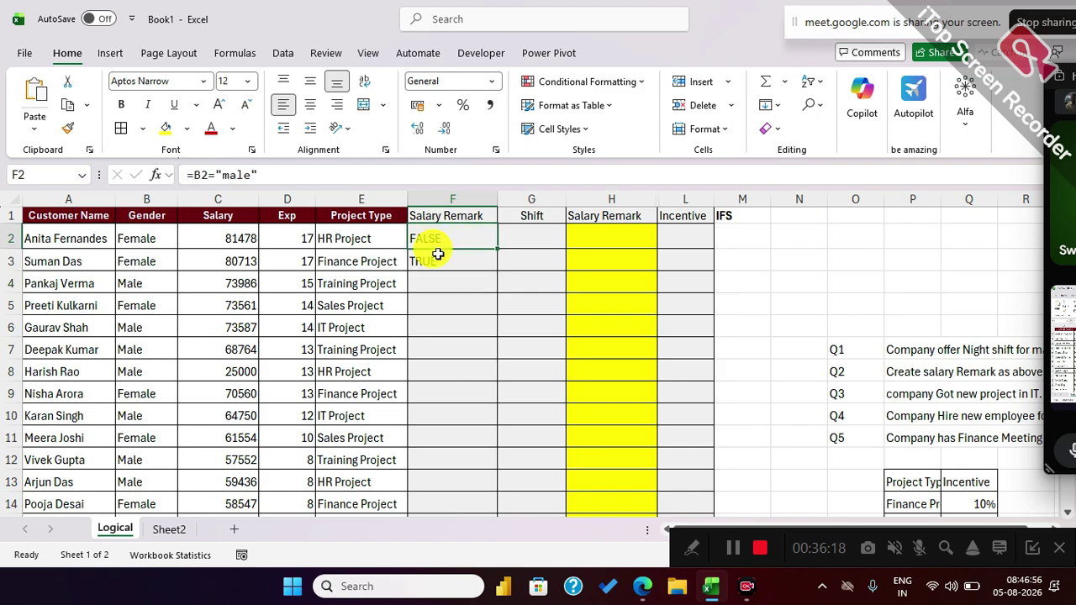
drag(442, 237, 450, 265)
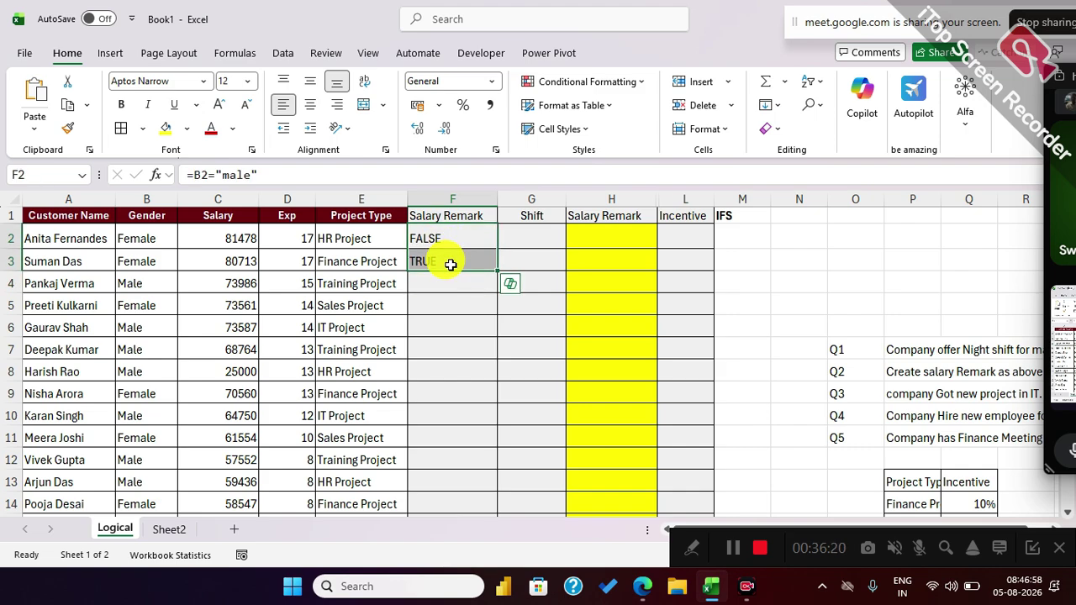
key(Delete)
click(444, 237)
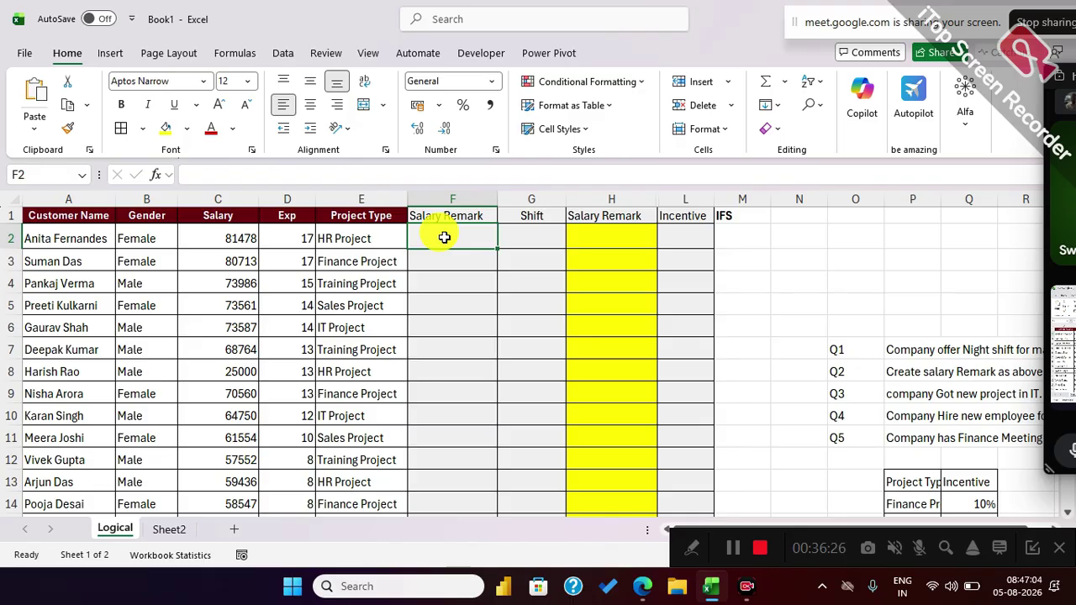
text(=if)
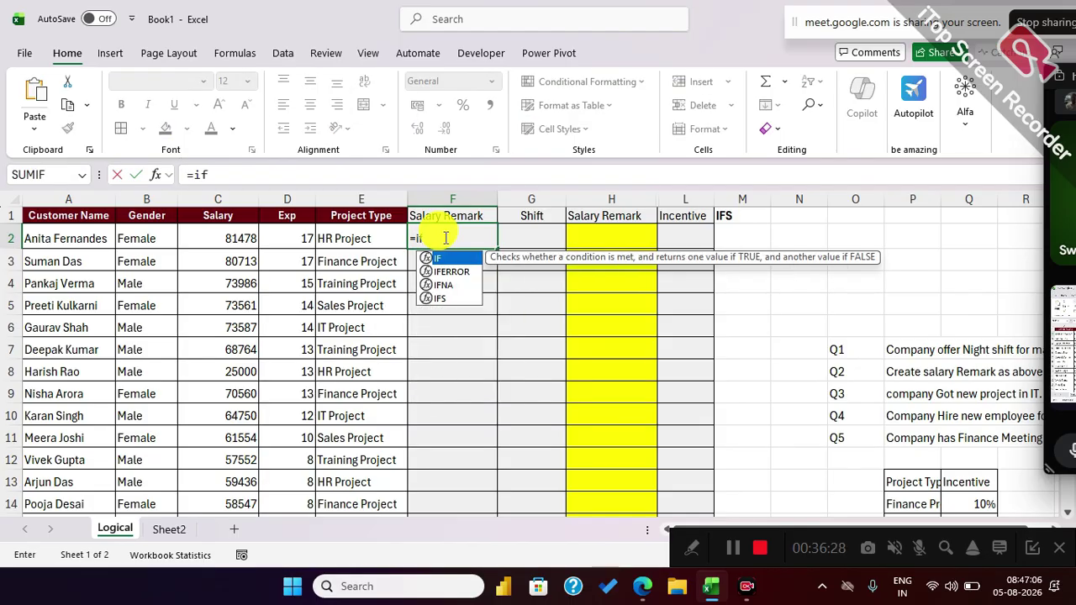
key(Escape)
key(Escape)
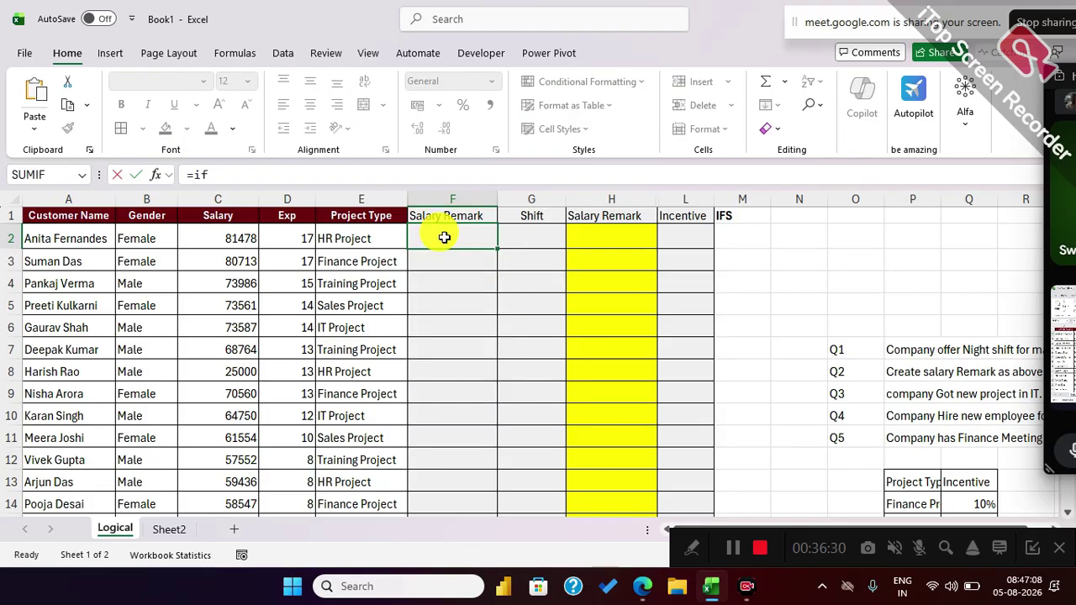
Insert ten blank rows at row 34, above the PAN list.
scroll(498, 326, down, 8)
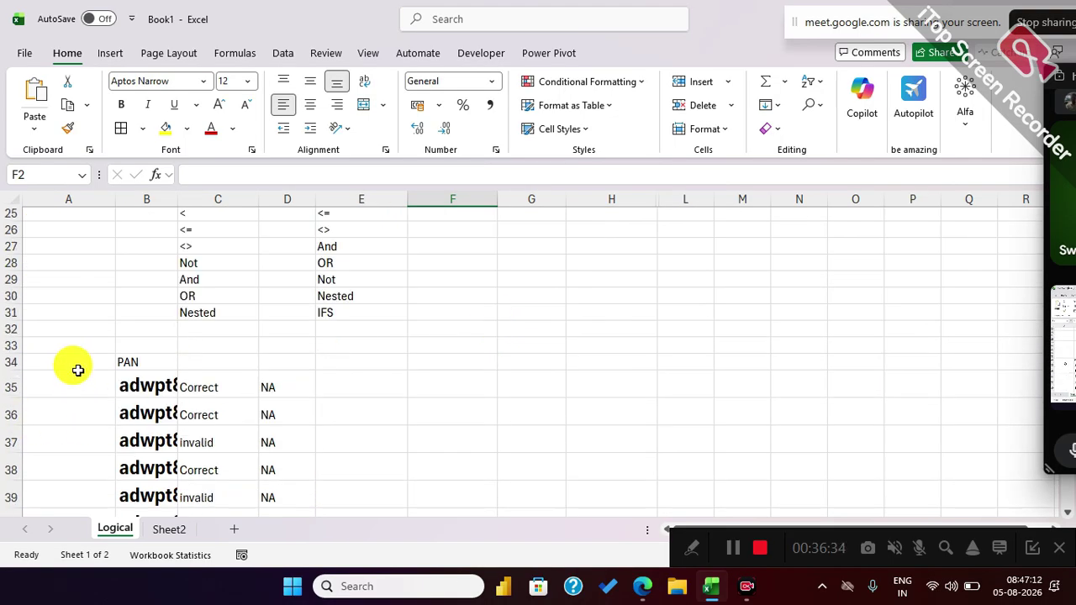
click(8, 363)
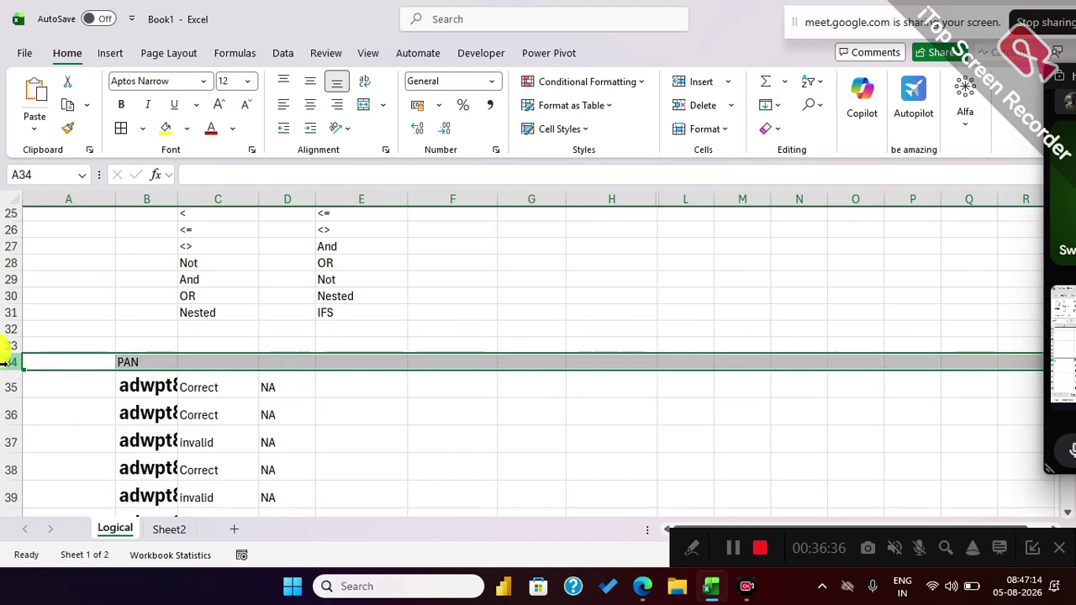
key(ctrl+shift+plus)
key(ctrl+shift+plus)
key(ctrl+shift+plus)
key(ctrl+shift+plus)
key(ctrl+shift+plus)
key(ctrl+shift+plus)
key(ctrl+shift+plus)
key(ctrl+shift+plus)
key(ctrl+shift+plus)
key(ctrl+shift+plus)
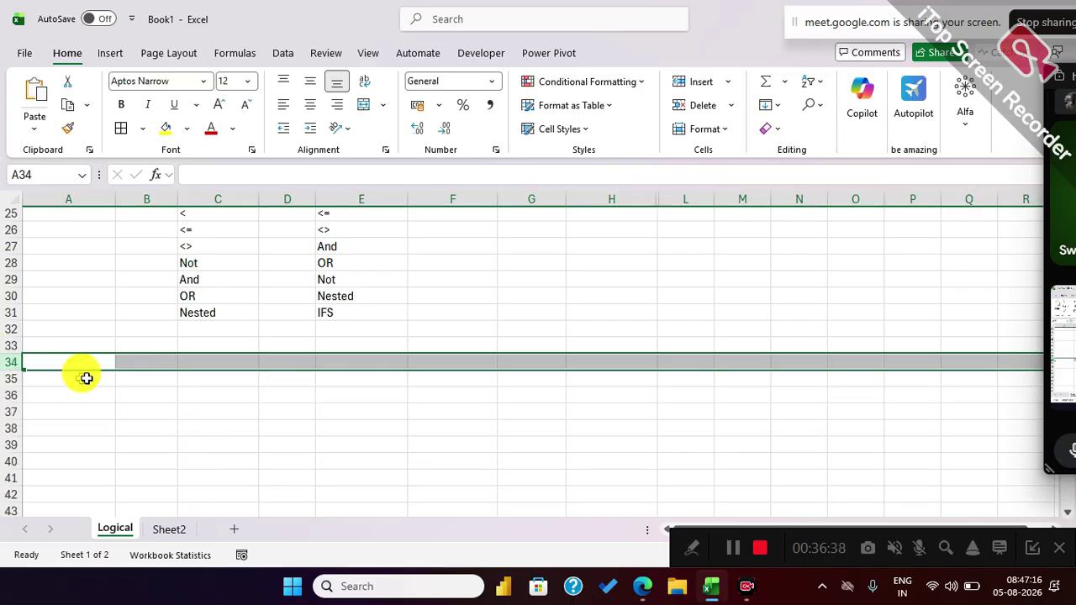
Enter the heading Syntax in B33 and the text IF(Logical test,Value if true,Value if false) in C34.
click(153, 345)
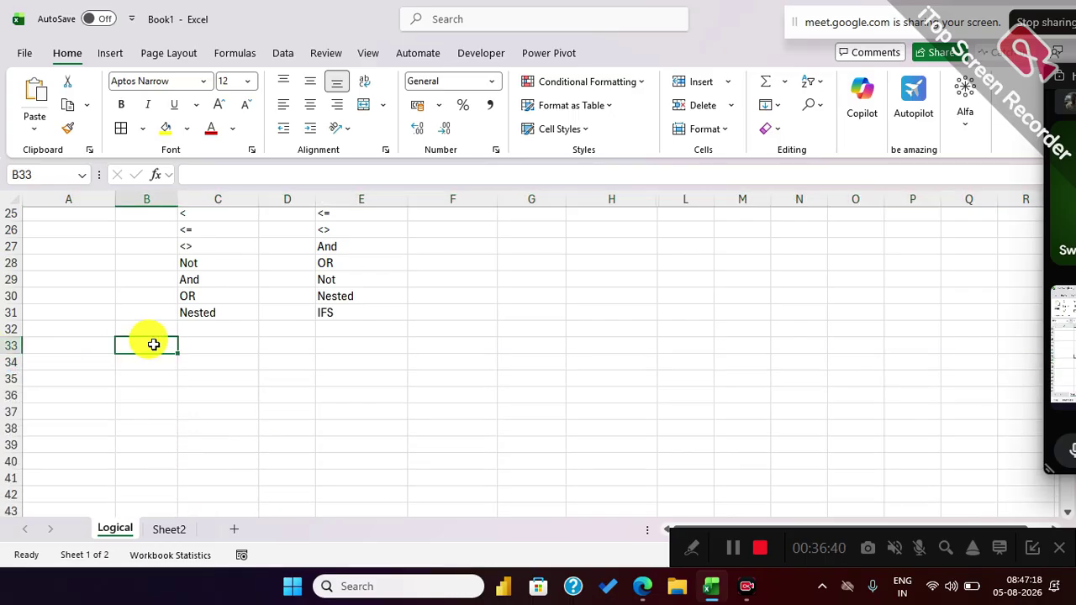
text(Syntax)
key(Return)
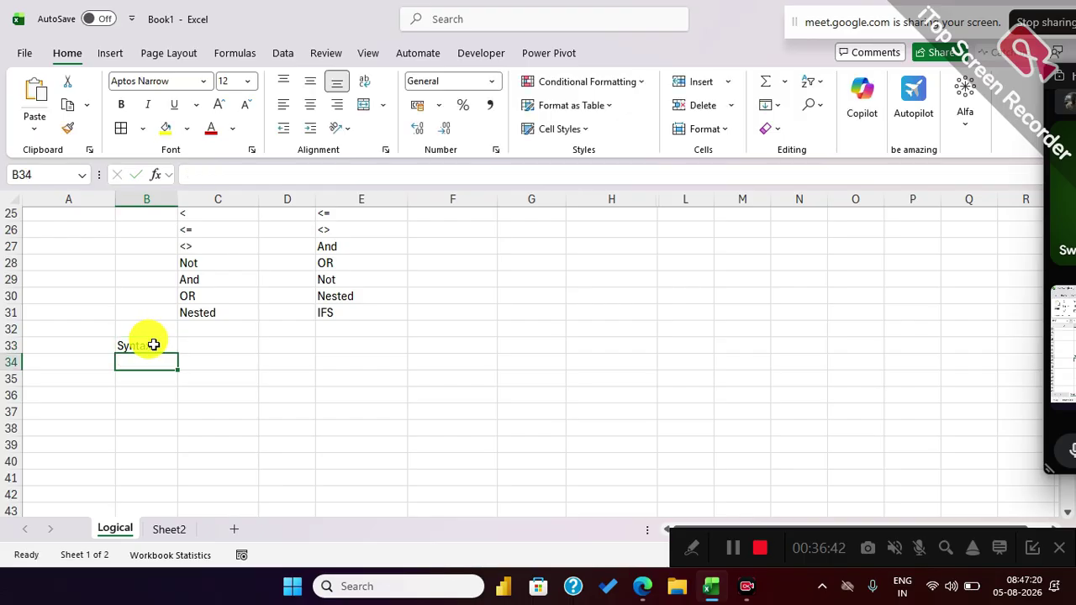
key(Right)
text(I)
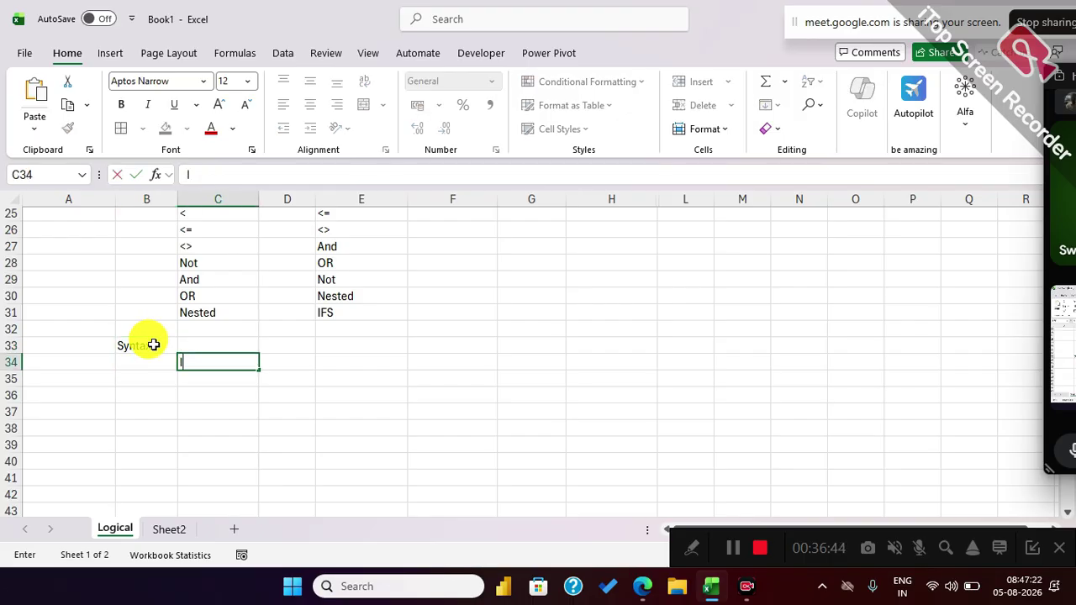
text(F(Logical test)
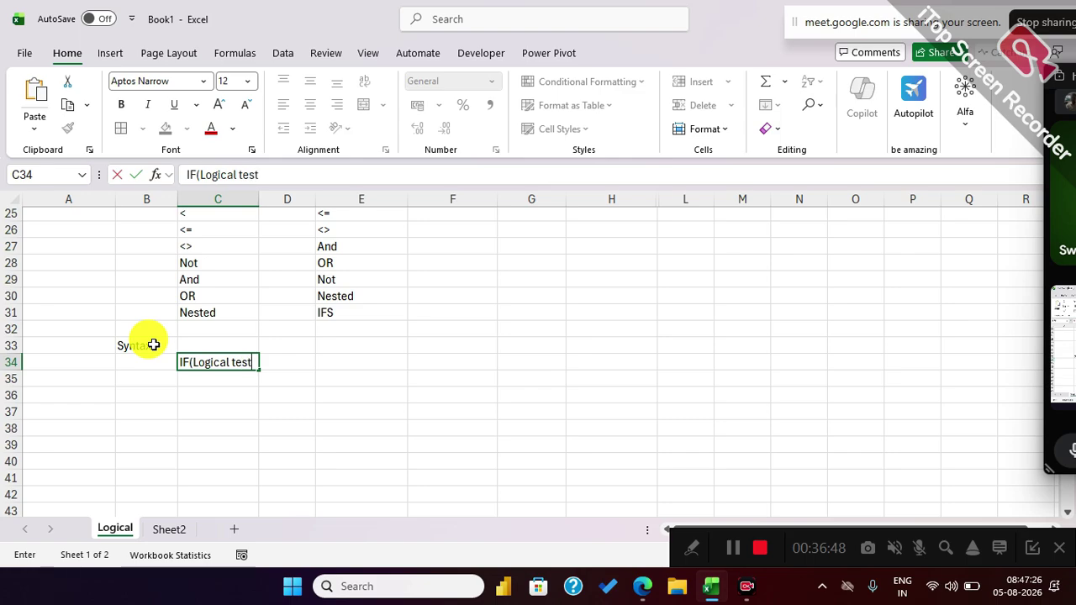
text(,Value if true)
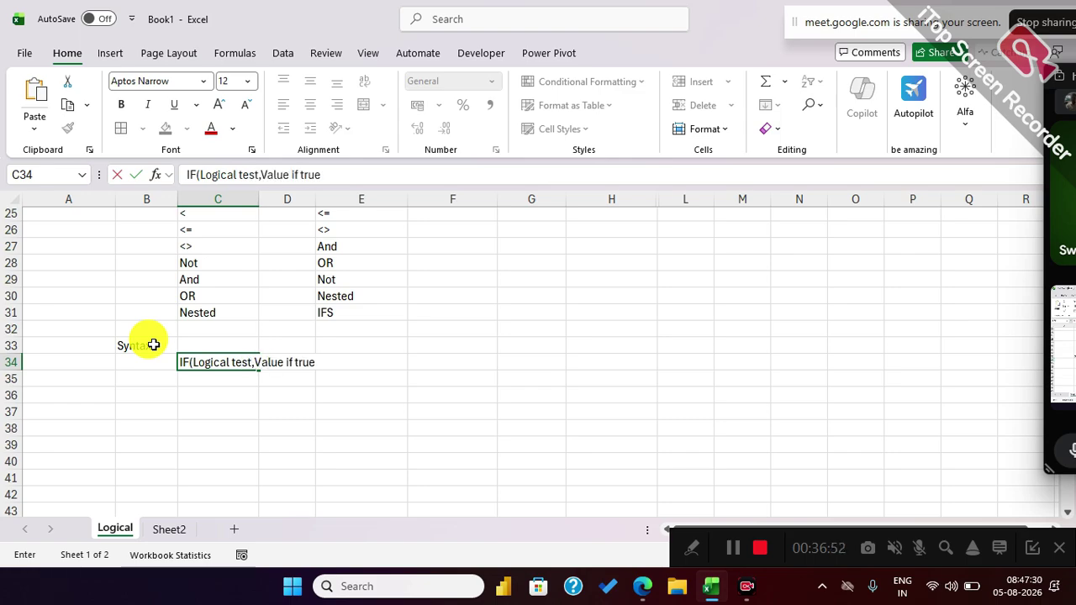
text(,Value if false)
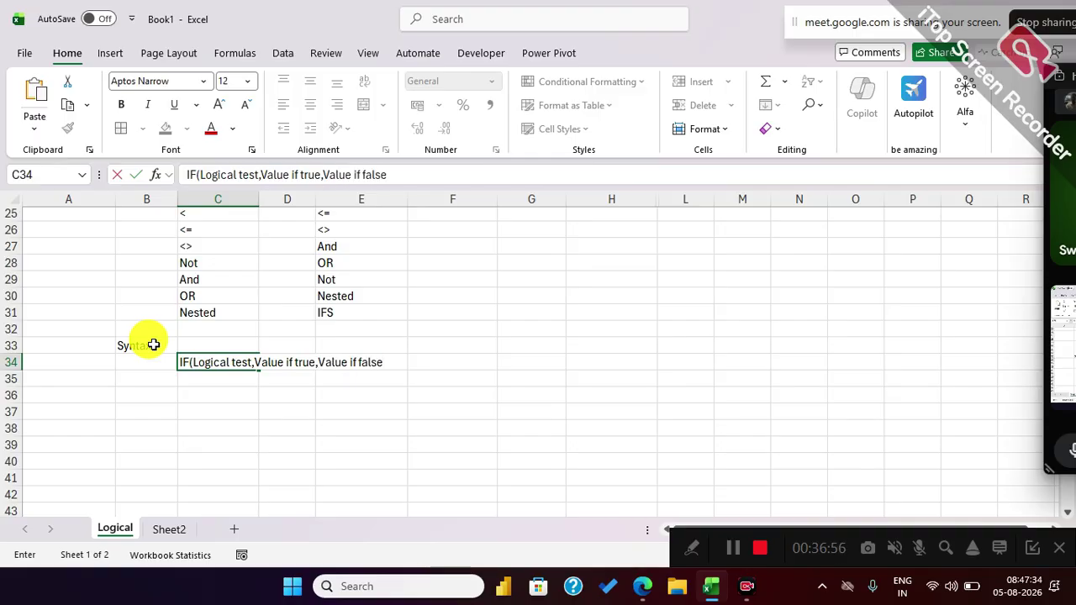
text())
key(Return)
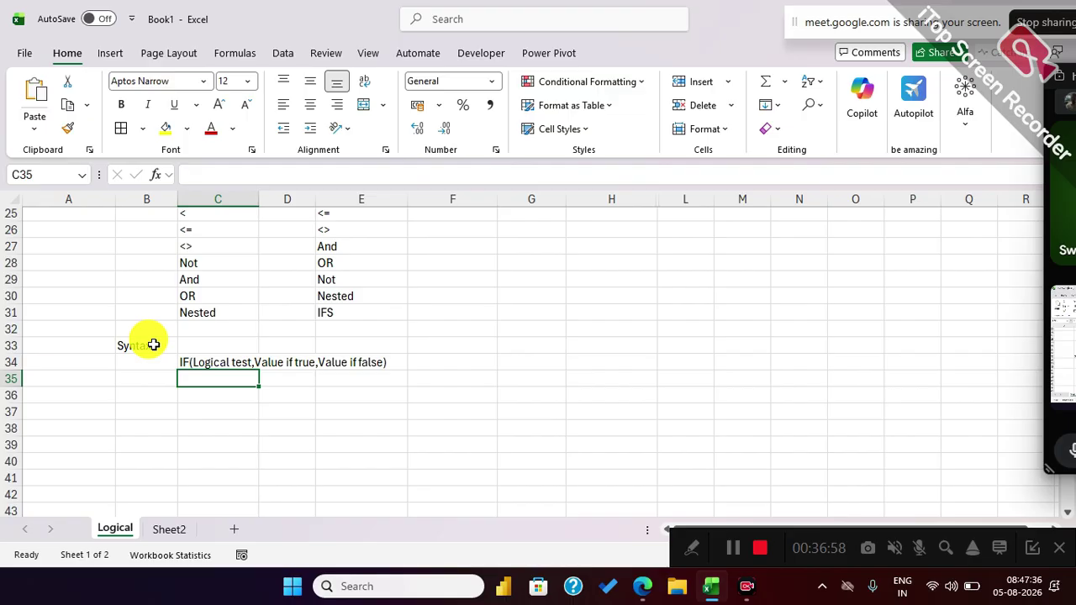
Enter the label Logical test in C35 and the example condition age>18 in D36.
text(Lpgi)
key(BackSpace)
key(BackSpace)
key(BackSpace)
text(ogical)
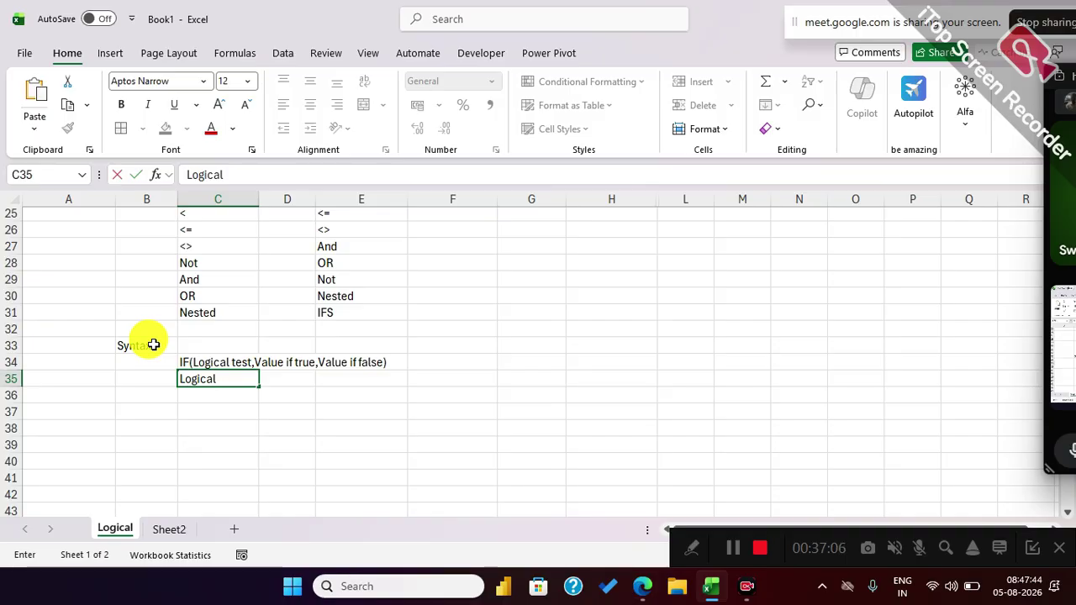
text(tee)
key(BackSpace)
text(st)
key(Tab)
key(Down)
text(age)
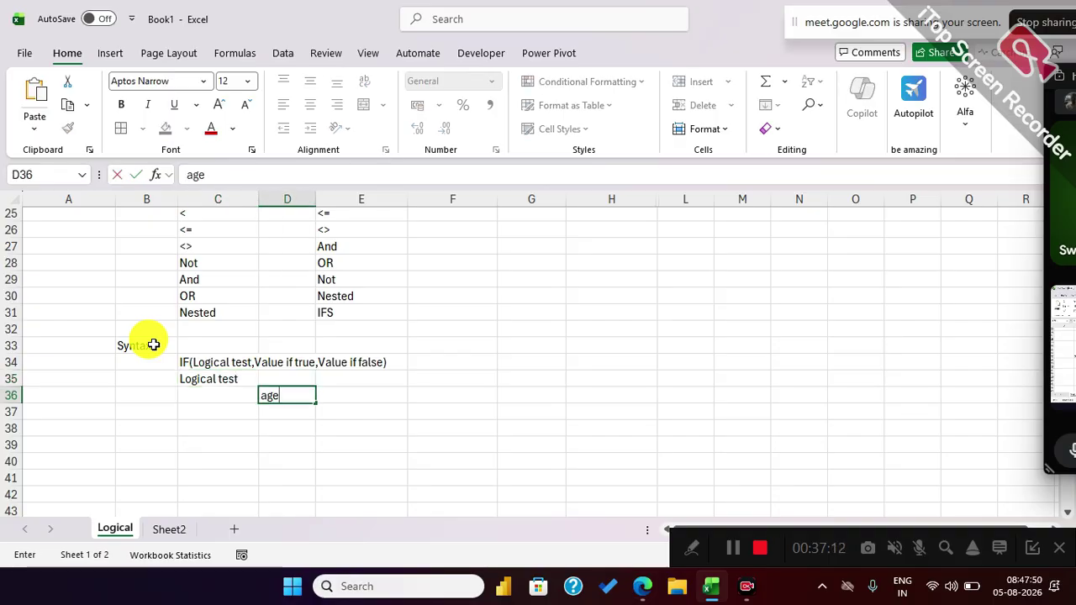
text(>18)
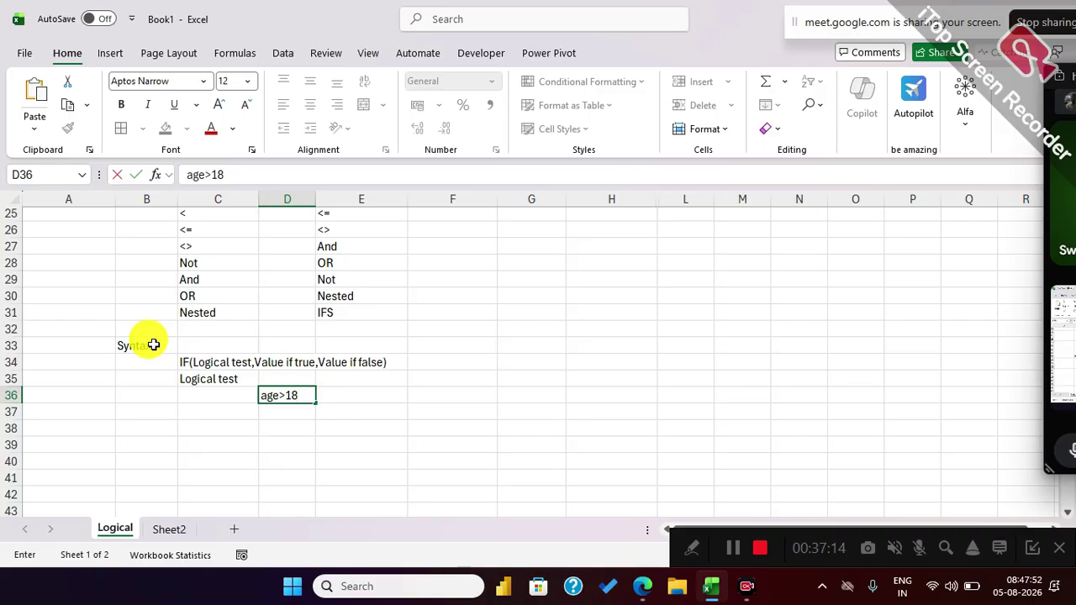
key(Return)
Add a second example condition, salary<50000, in D38.
key(Return)
text(sale)
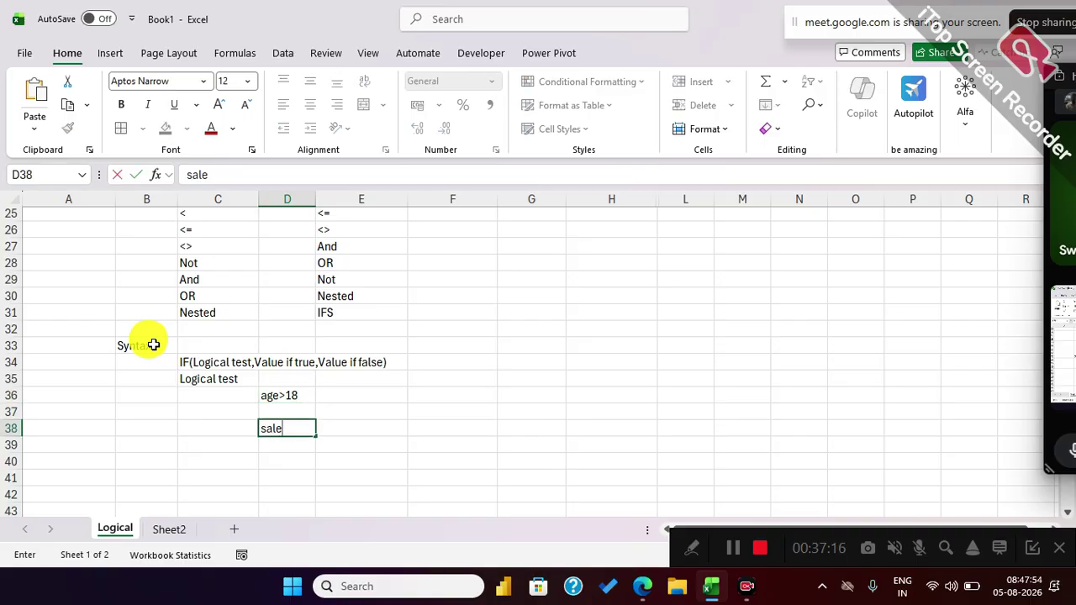
text(ary<50000)
key(Return)
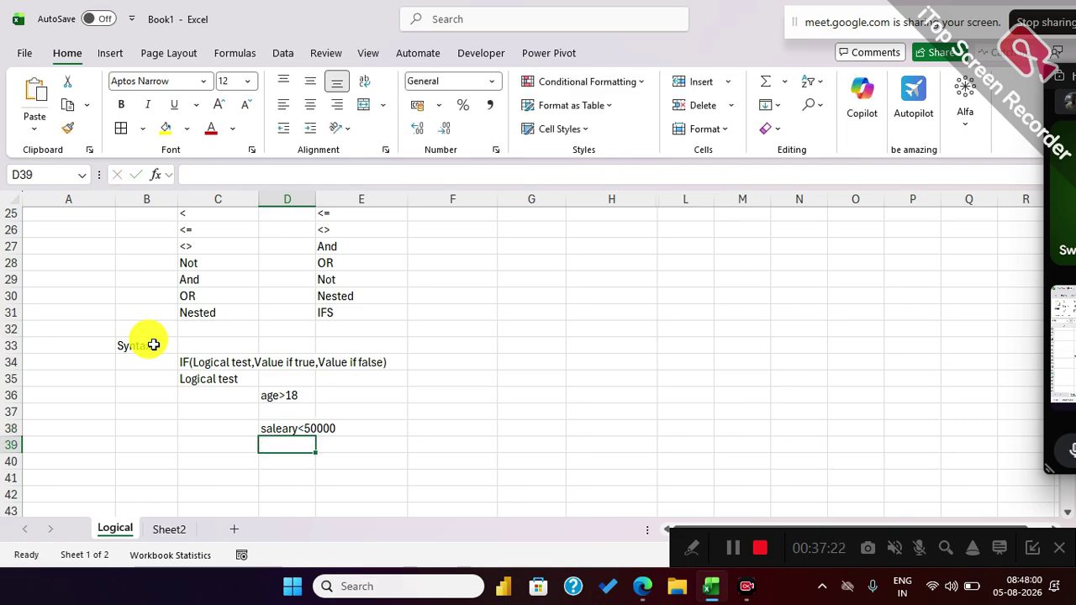
key(Up)
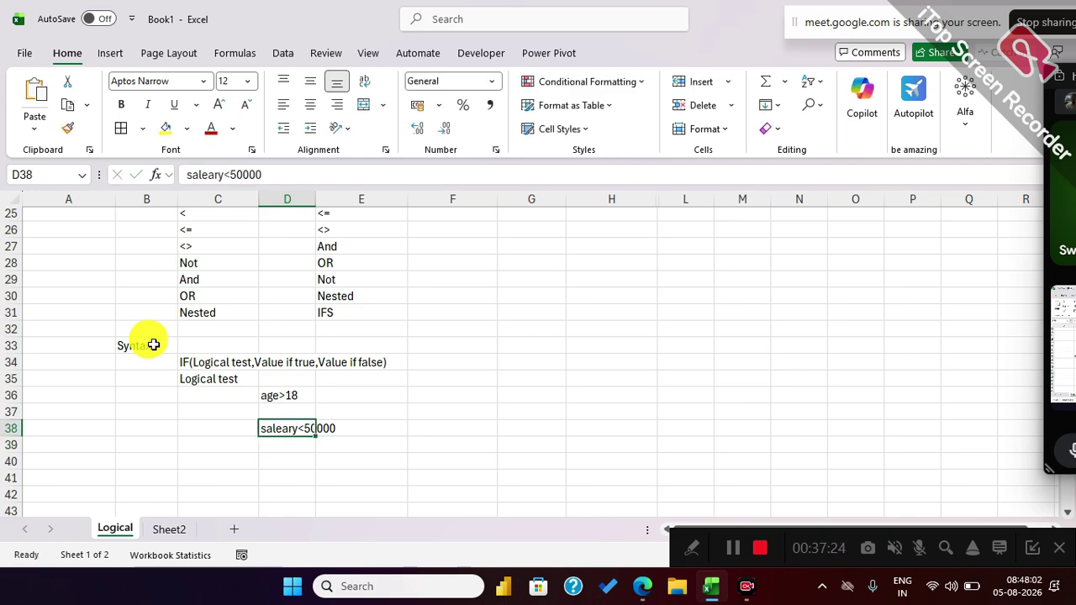
click(198, 167)
key(BackSpace)
key(Return)
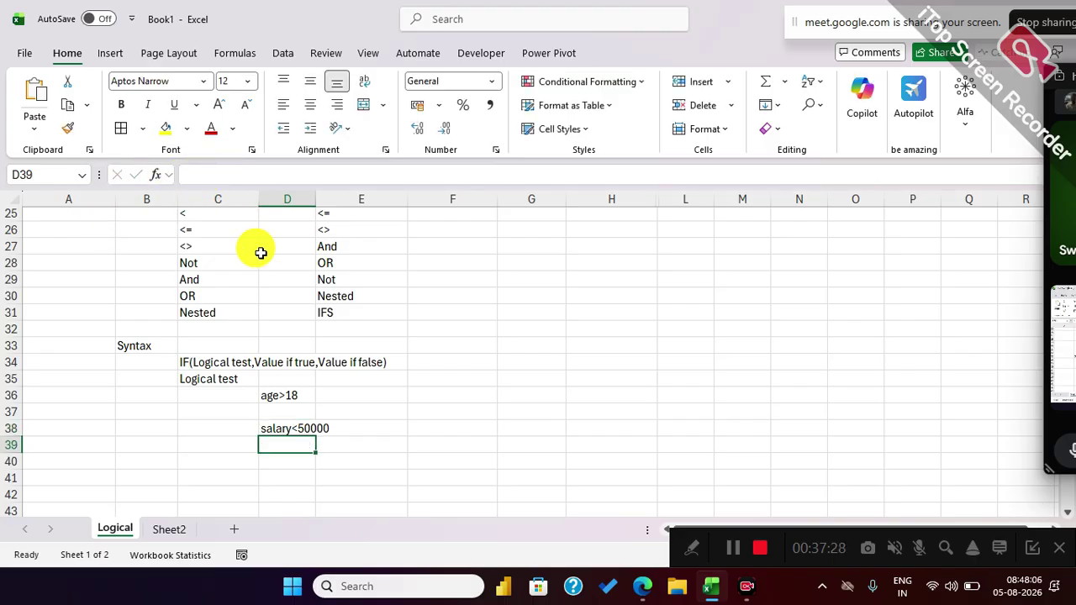
Enter the label value if true in C40, below the example conditions.
click(212, 466)
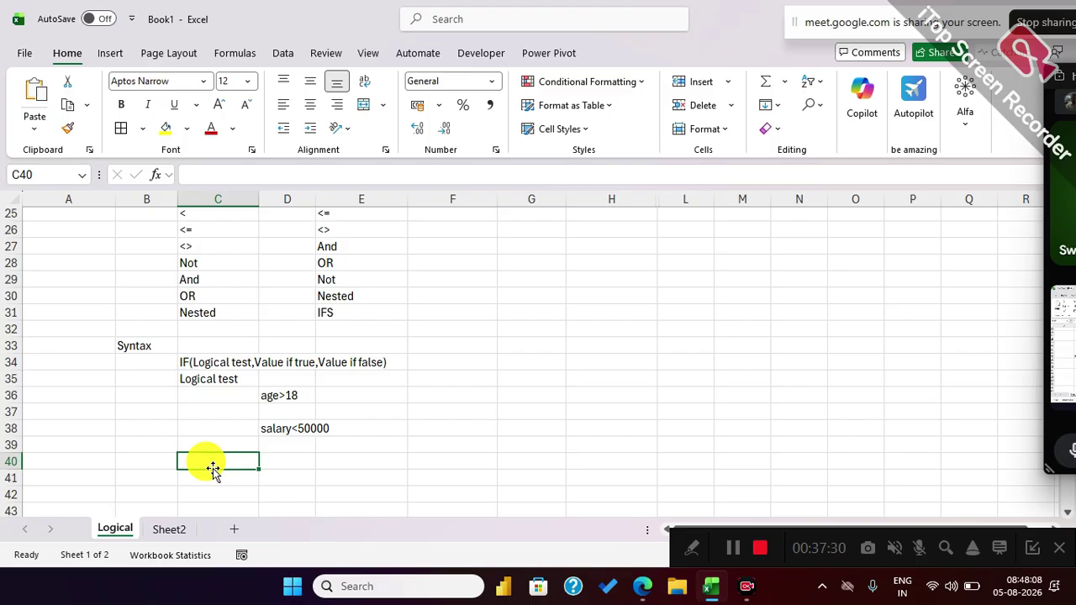
text(value if true)
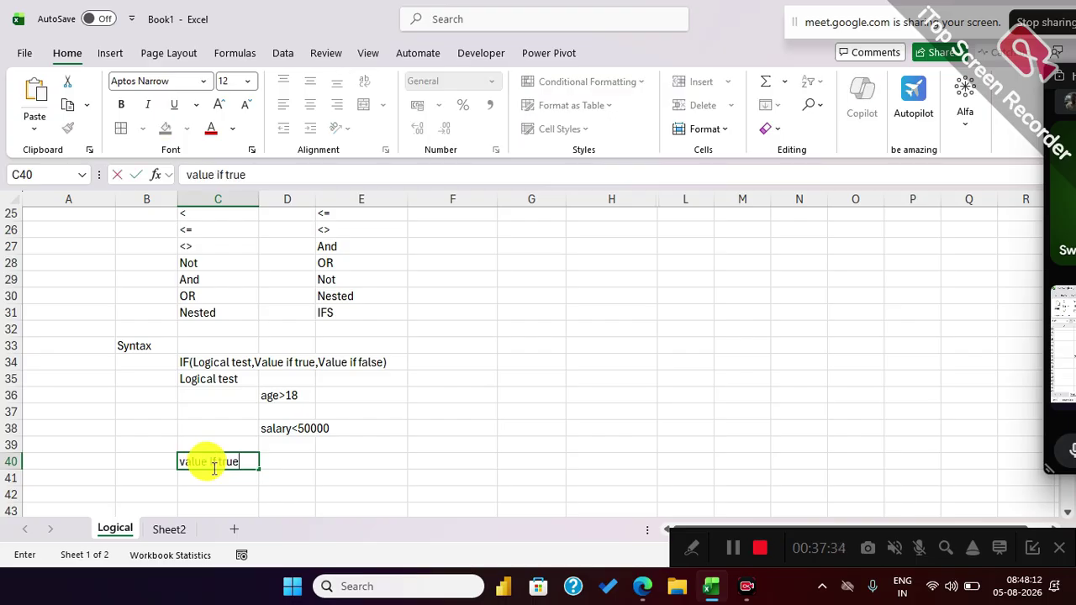
key(Up)
key(Down)
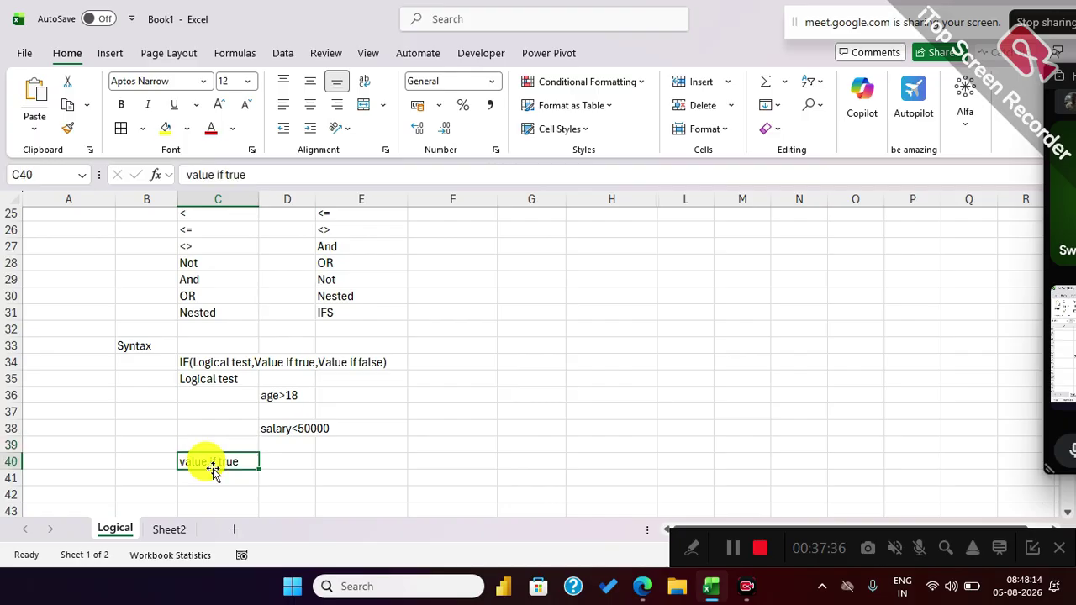
key(Right)
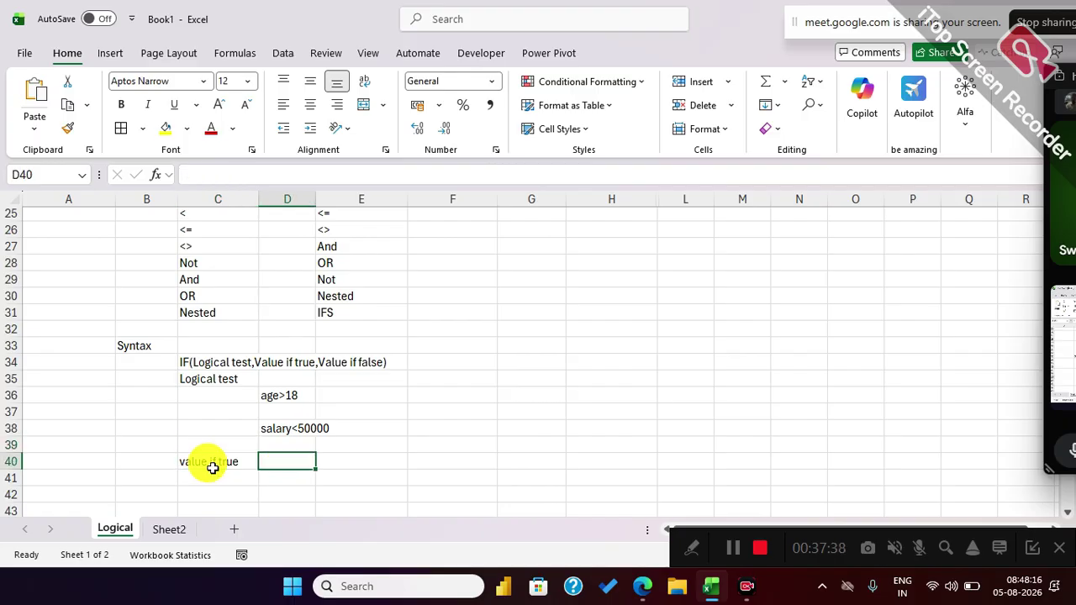
Add the true-value examples Eligble for vote in D40 and Low salary in D41.
text(Elig)
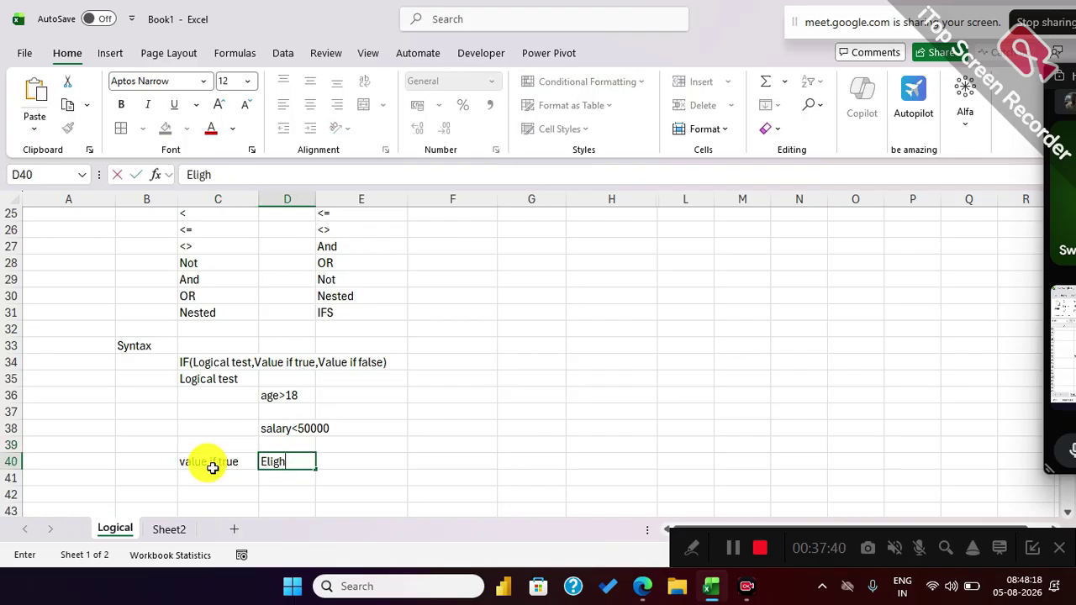
text(ble for vote)
key(Return)
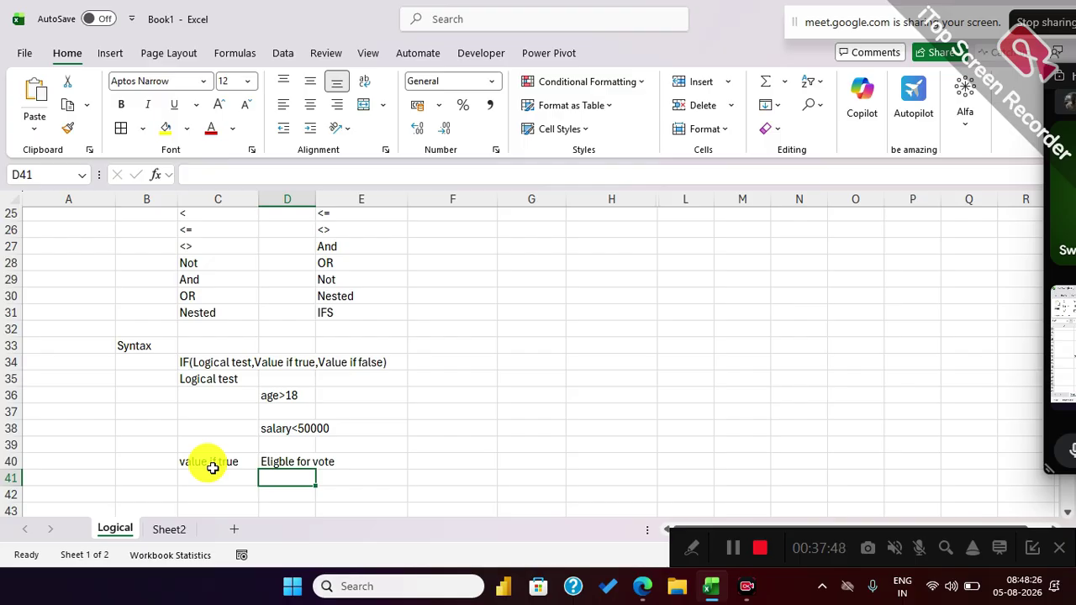
text(Low salary)
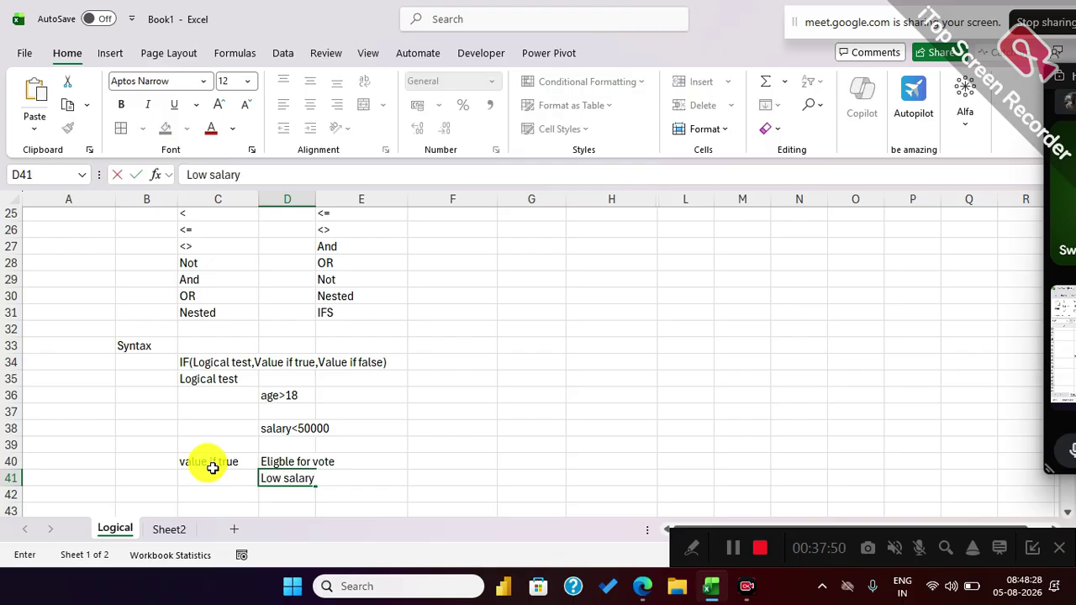
key(Return)
click(211, 466)
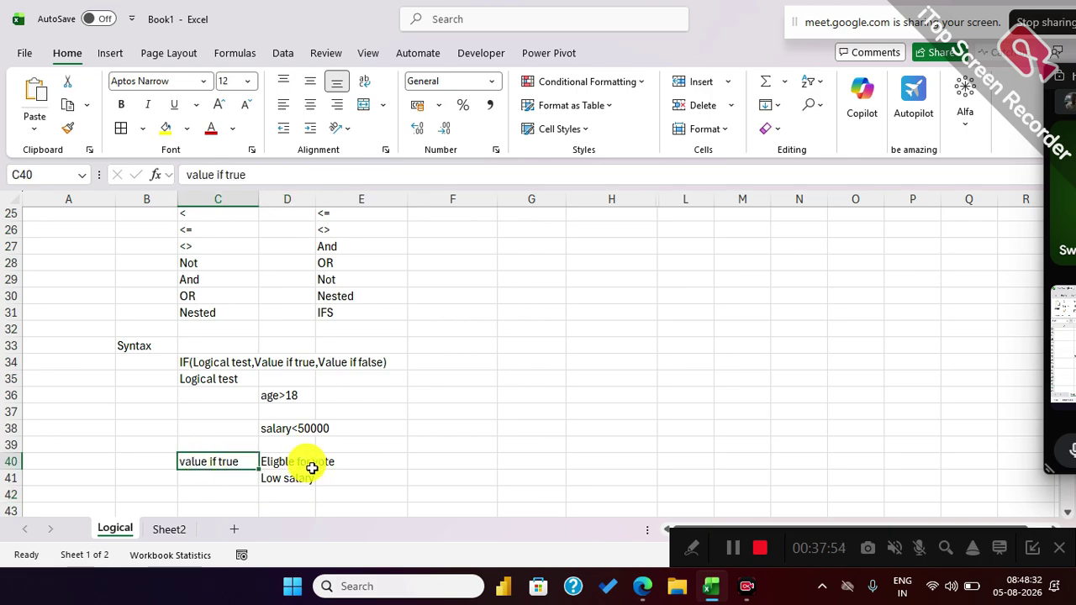
Enter the label Value if false in F40.
click(428, 455)
text(Va)
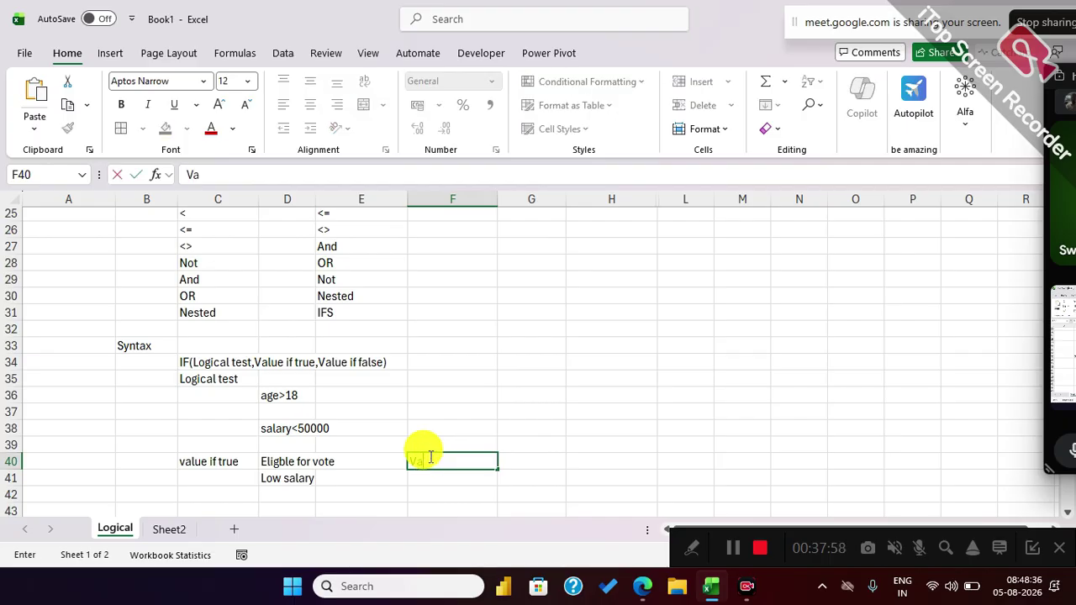
text(lue if false)
key(Return)
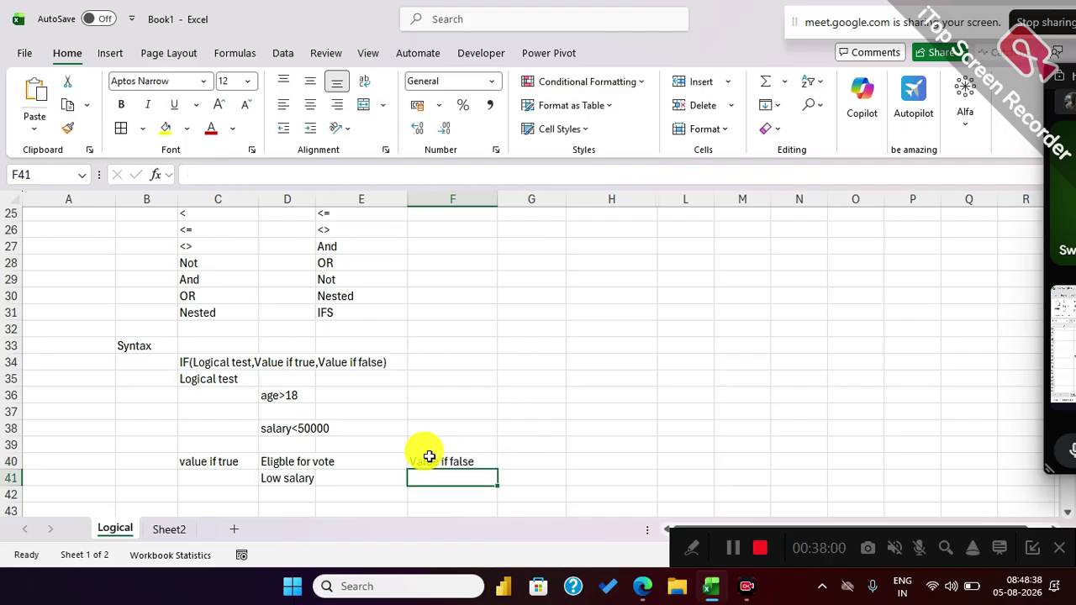
Fill the Logical test, value if true and Value if false label cells with yellow.
click(429, 454)
ctrl+click(192, 461)
ctrl+click(197, 379)
click(166, 127)
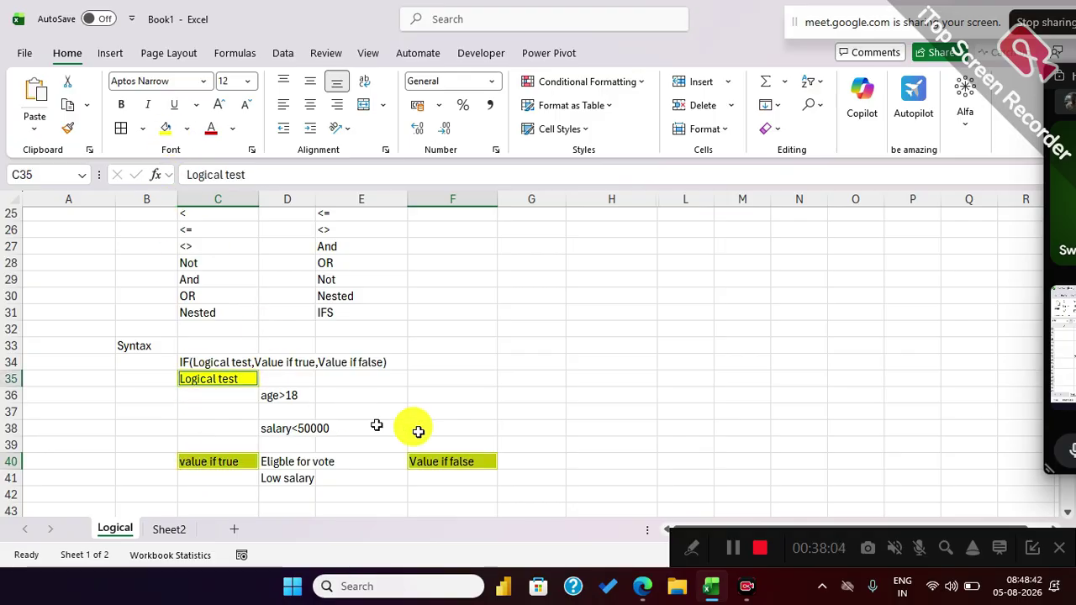
Add the false-value examples Not Eligble in F41 and High salary in F42.
click(473, 477)
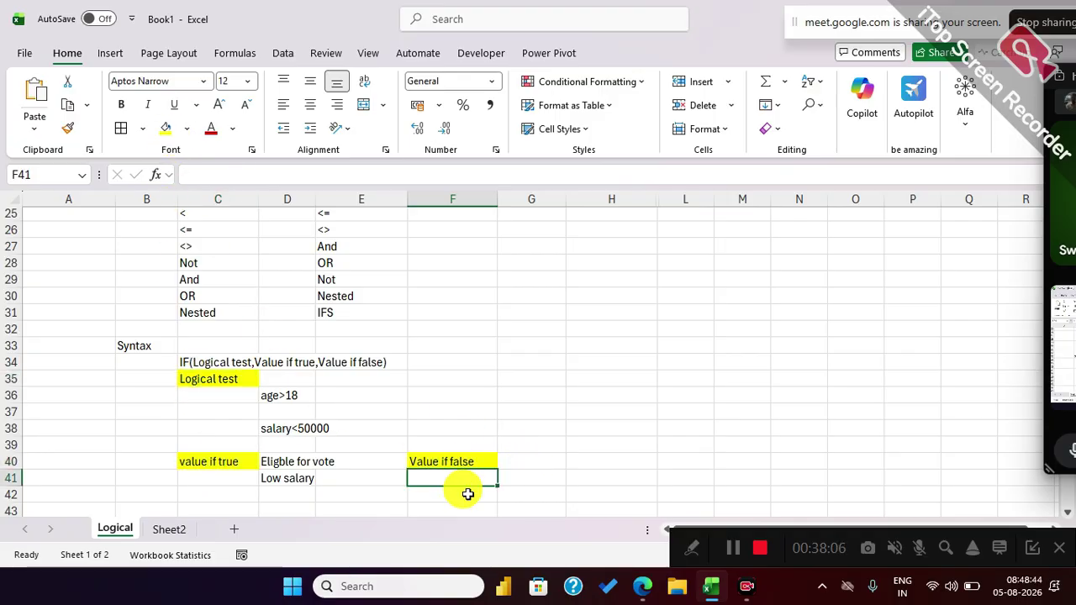
text(Not Eligble)
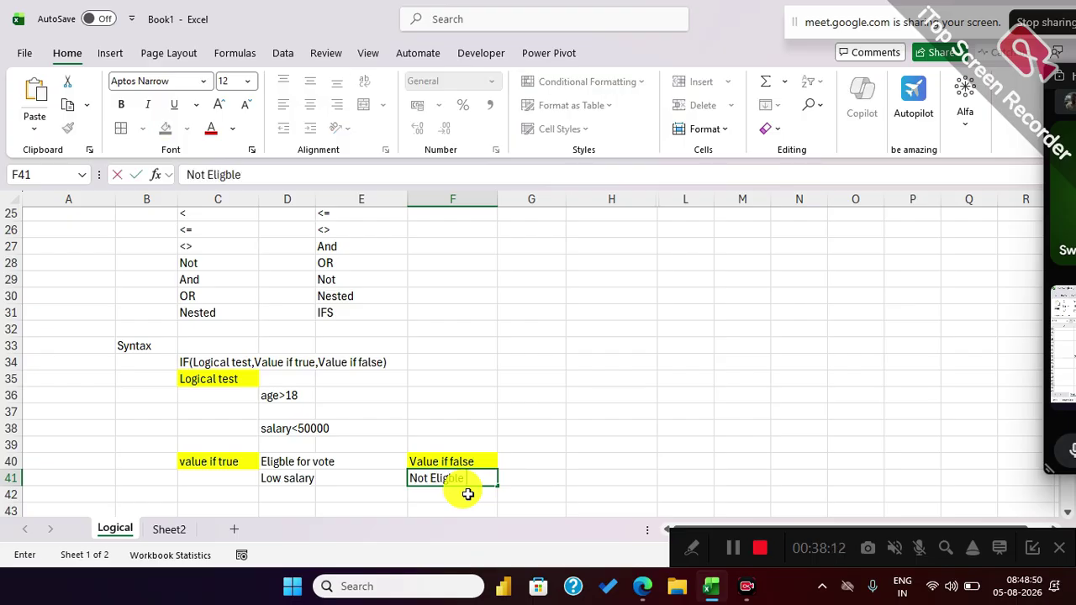
key(Return)
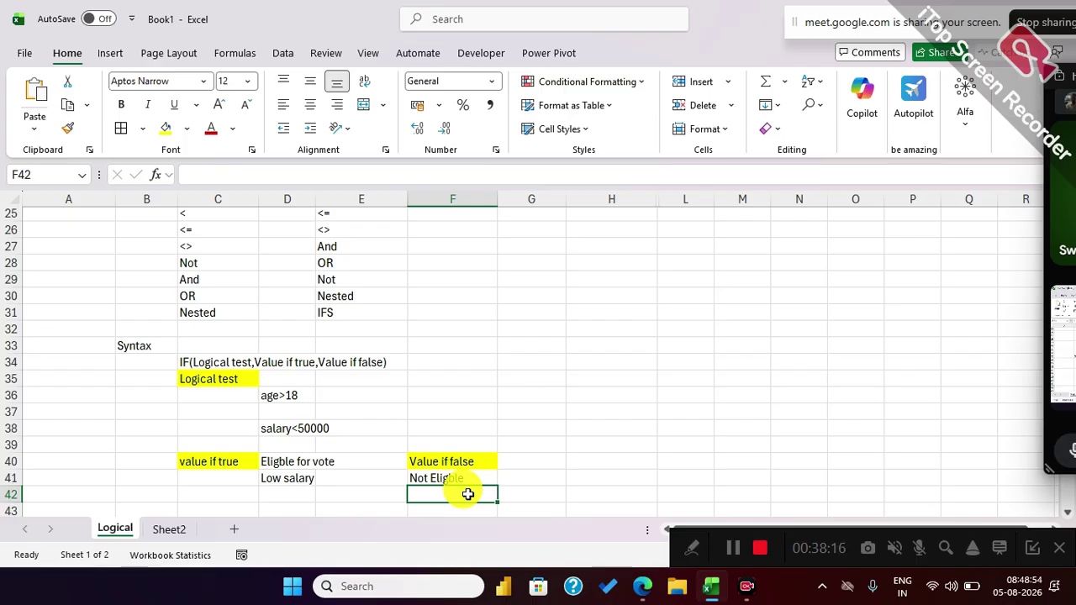
text(High salary)
key(Return)
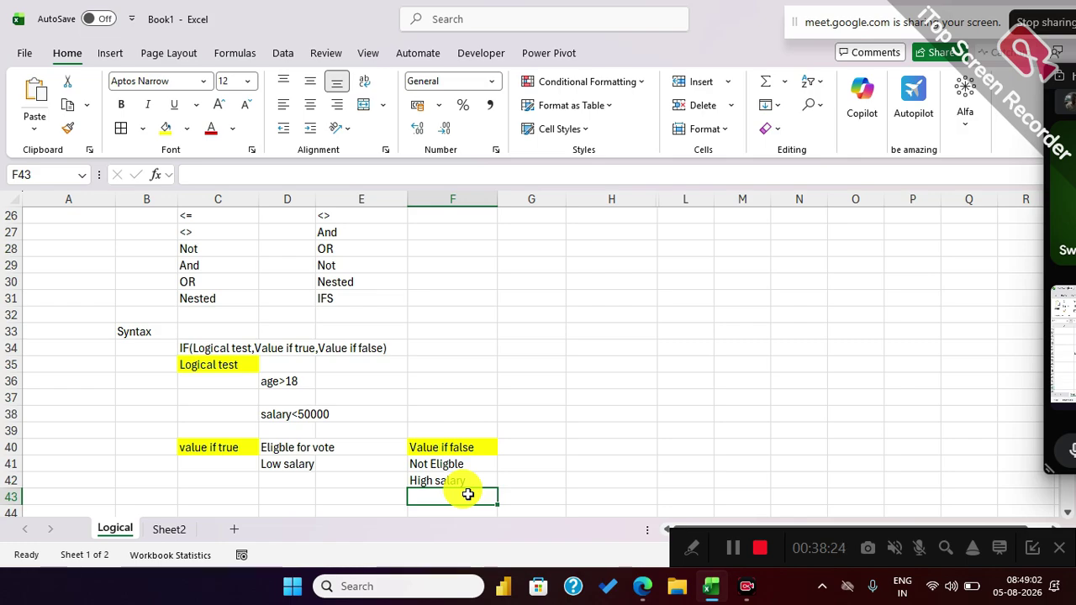
mouse_move(445, 465)
mouse_down()
mouse_move(451, 479)
mouse_move(454, 461)
mouse_move(449, 482)
mouse_up()
click(449, 481)
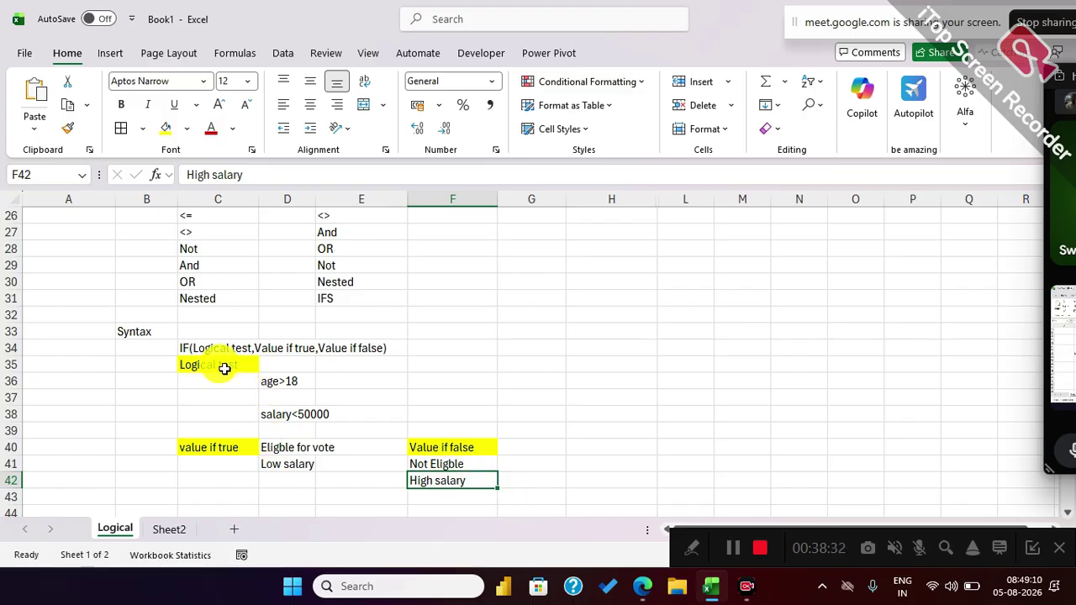
Enter True in C42 under the value if true label and Fasle in G40 beside the Value if false label.
click(211, 462)
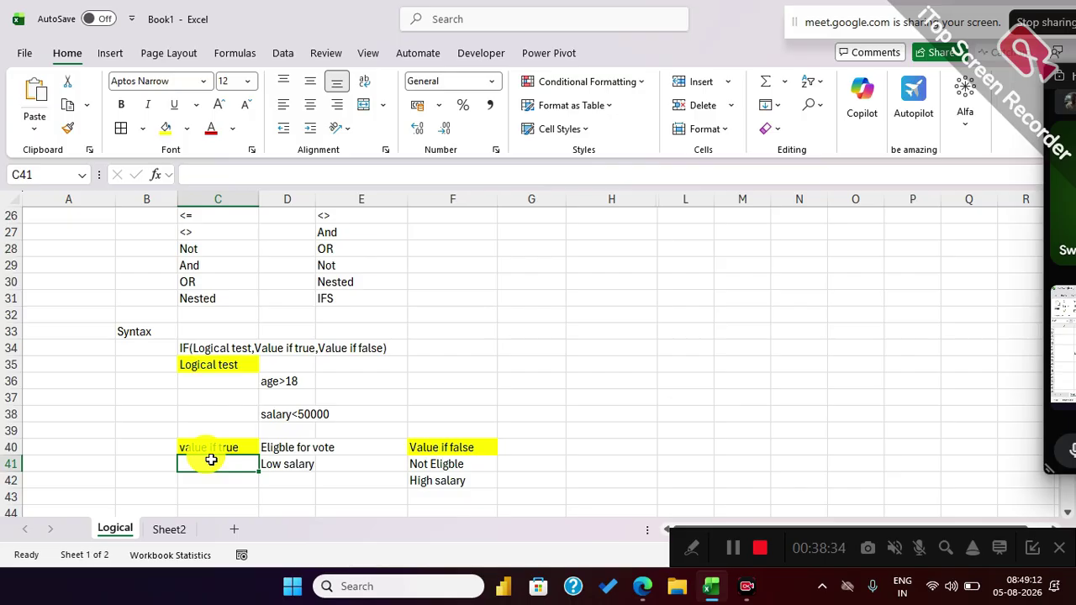
key(Down)
text(True)
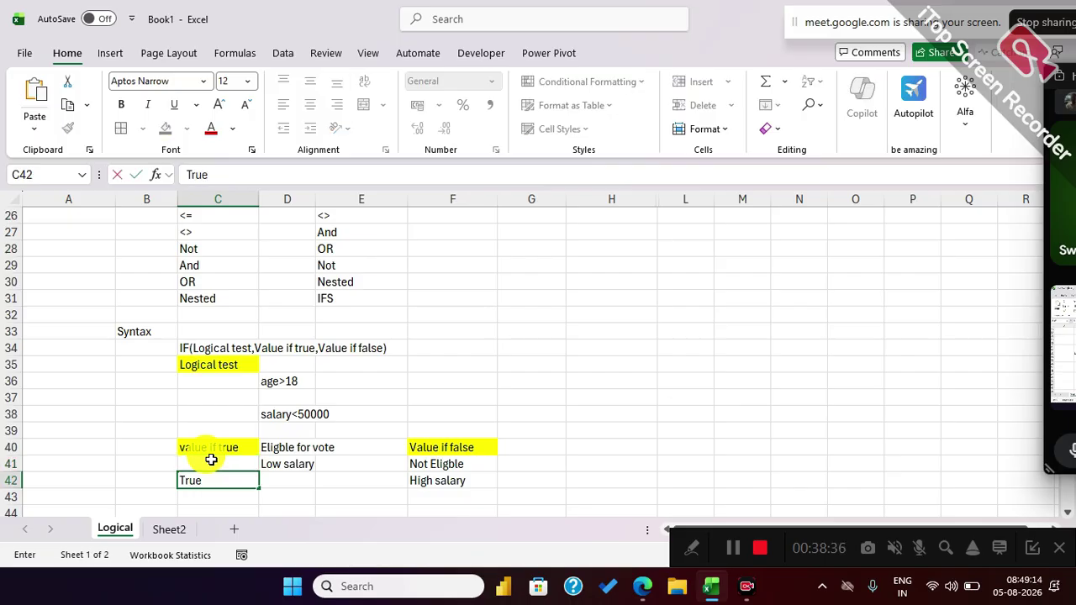
click(520, 446)
text(False)
key(Return)
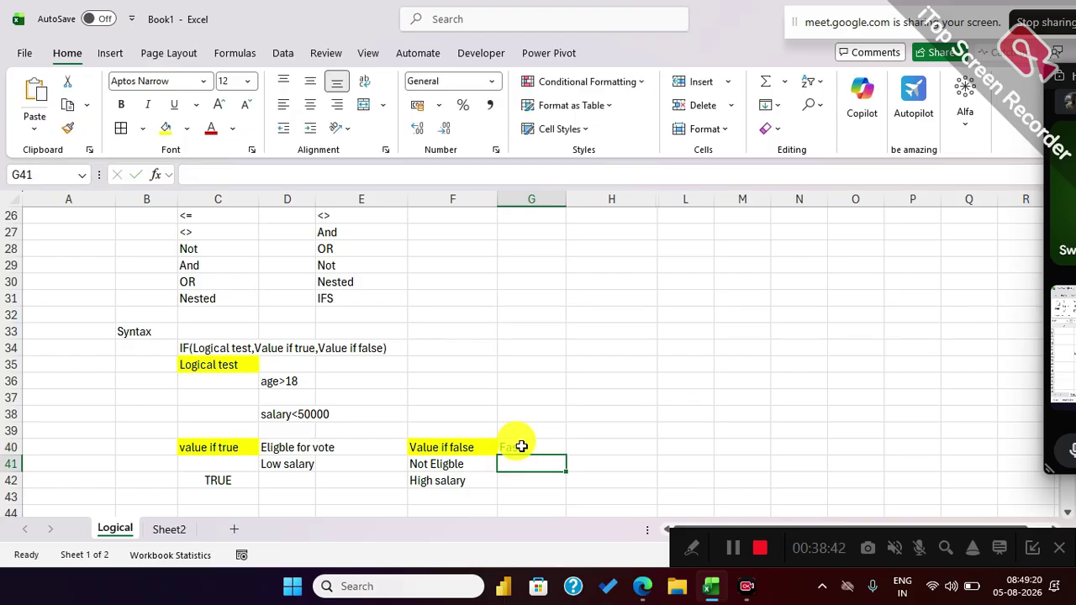
click(521, 447)
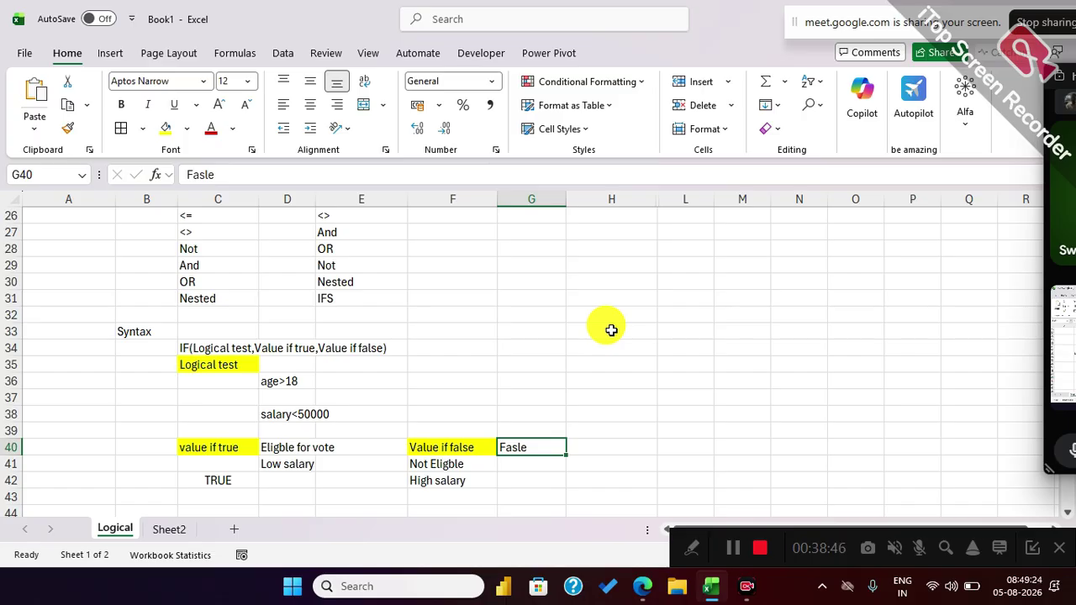
Fill the Syntax heading in B33 with yellow.
click(149, 331)
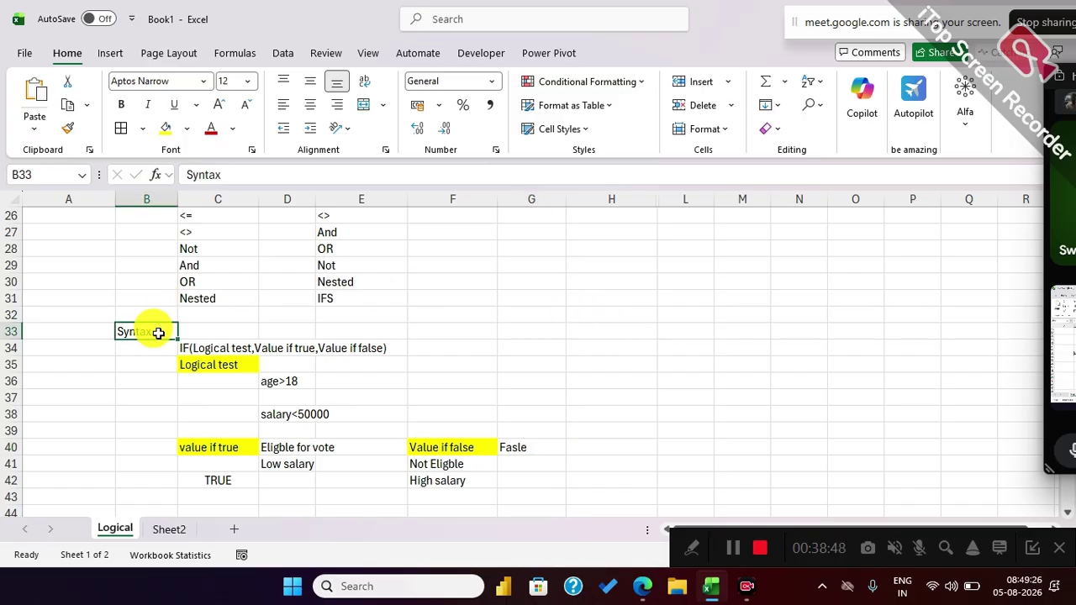
click(165, 127)
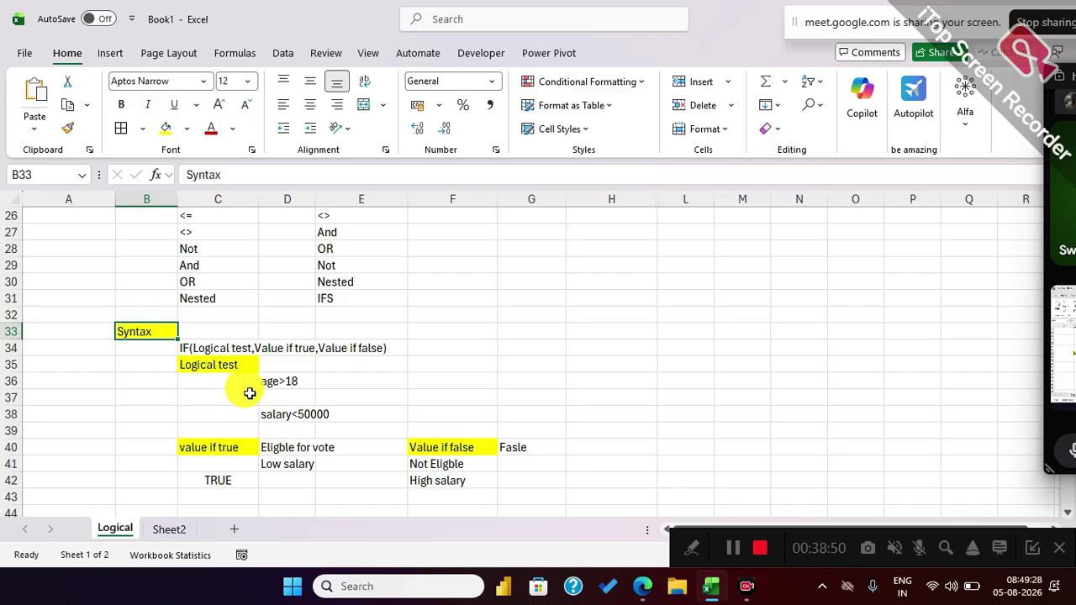
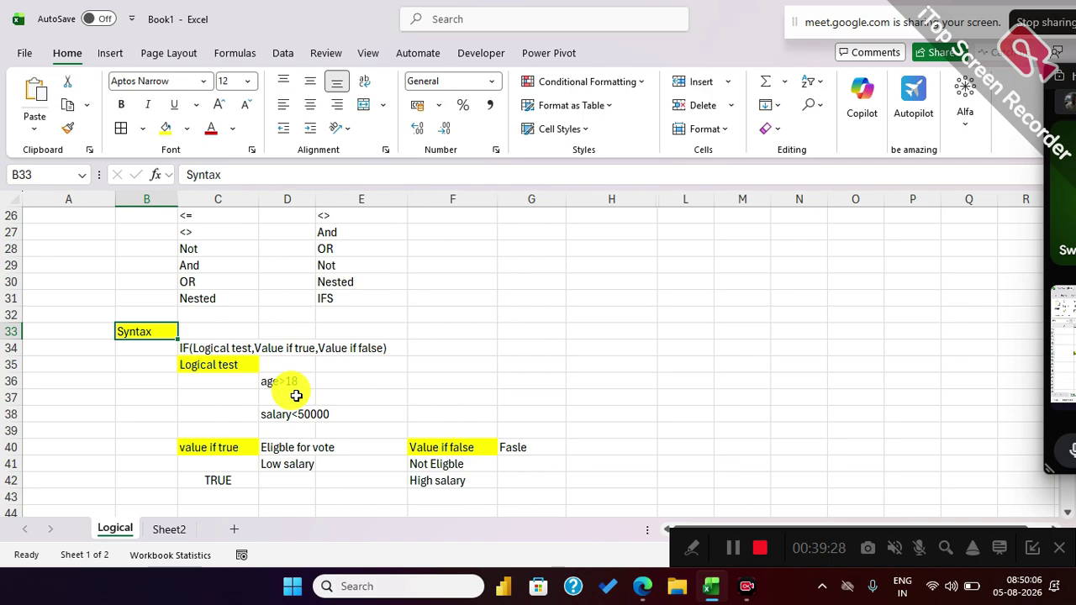
Test the salary condition by entering =C2<50000 in F2 and filling it down to F8.
scroll(296, 395, up, 8)
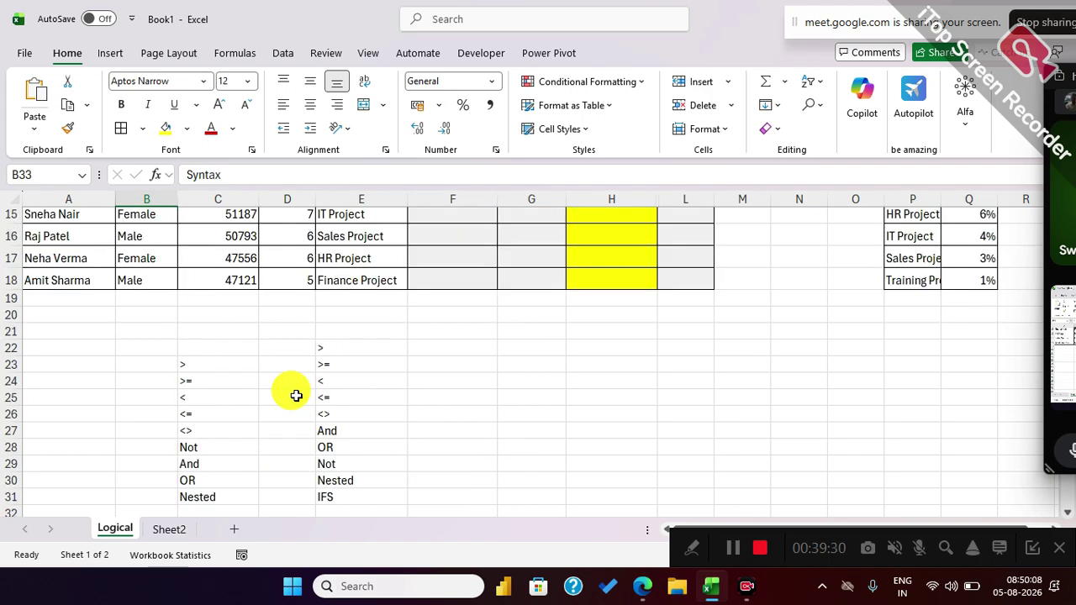
click(454, 237)
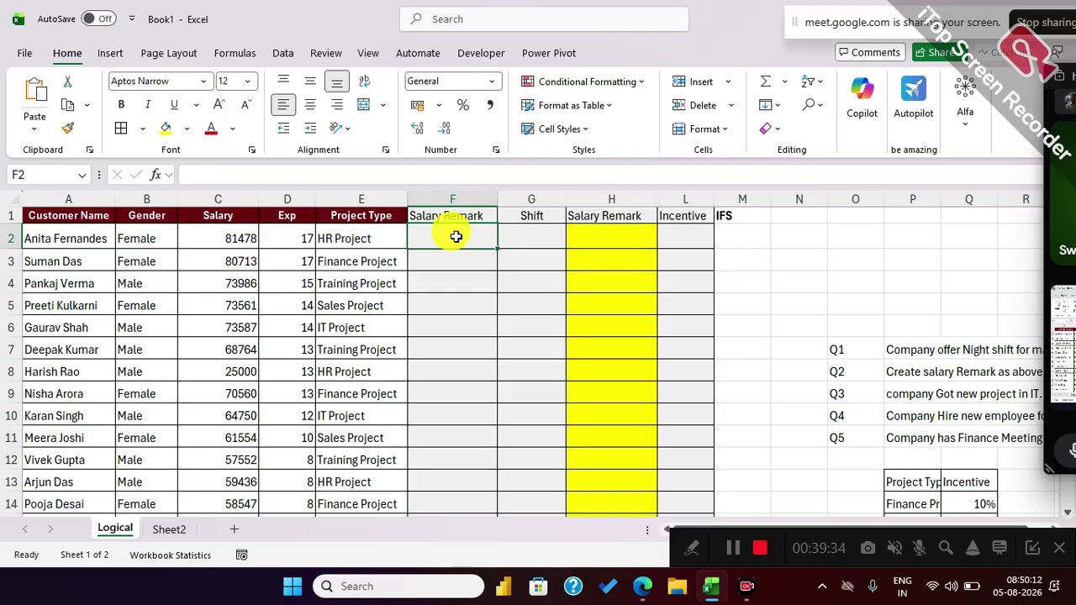
text(=)
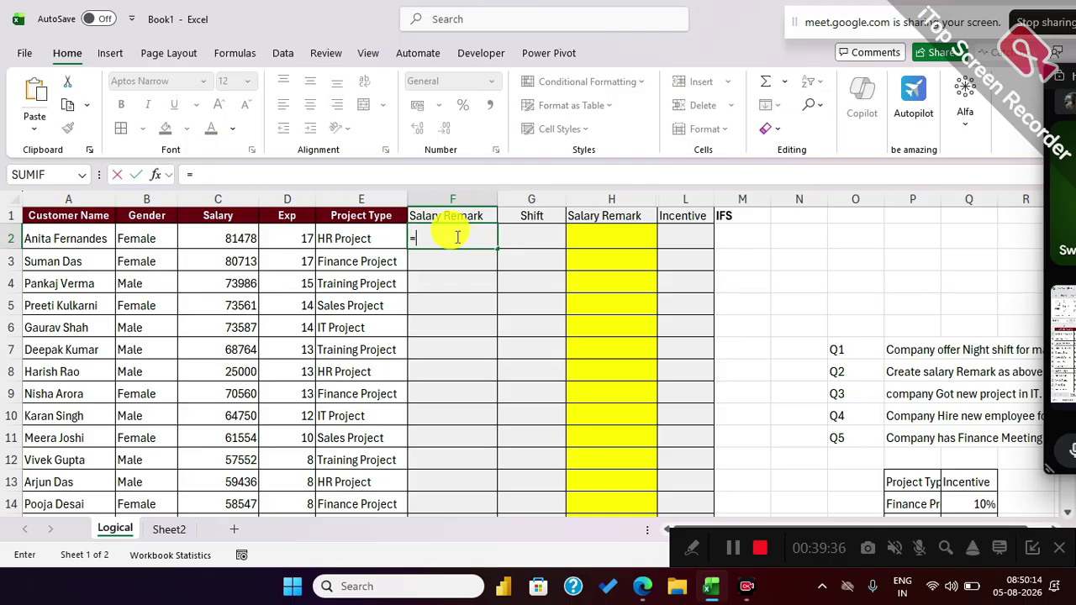
click(242, 239)
text(>)
key(BackSpace)
text(<)
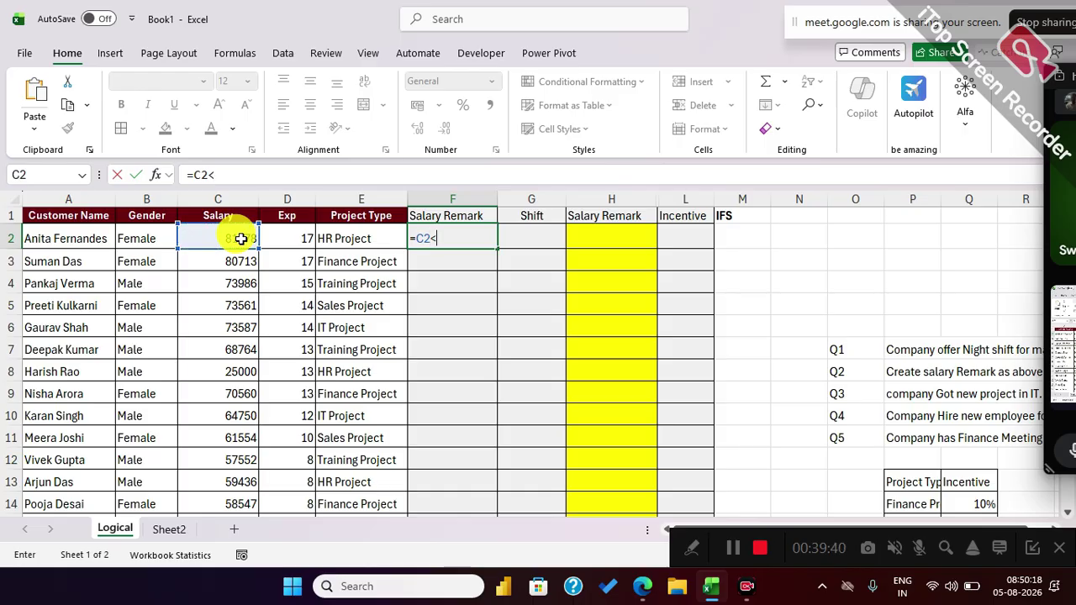
text(50000)
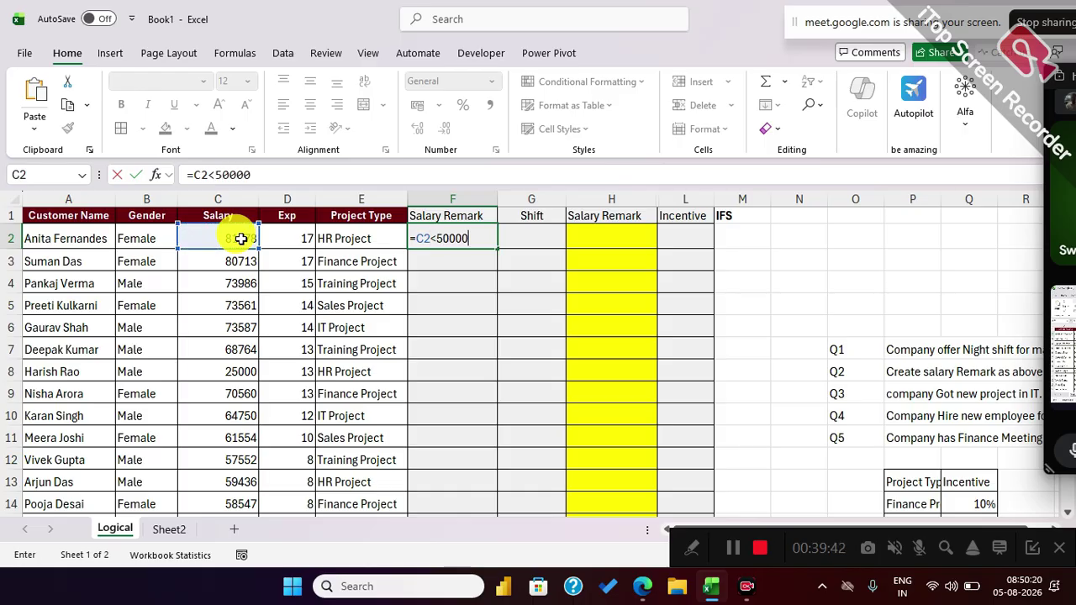
key(Return)
click(430, 235)
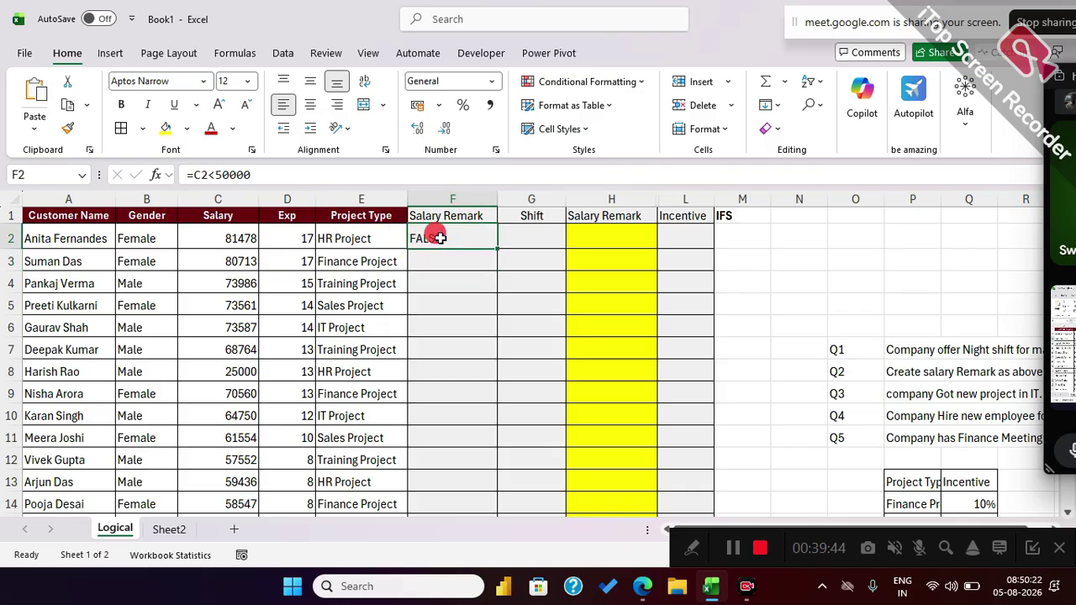
drag(496, 249, 512, 388)
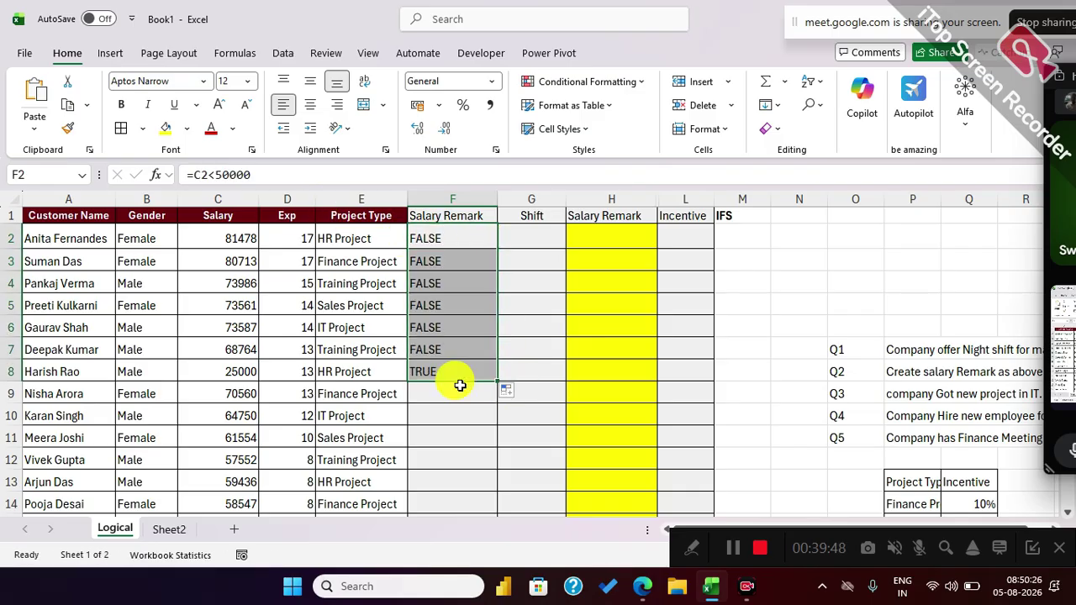
Revisit the Logical test notes below the table and clear the test formulas from F2:F8.
scroll(460, 385, down, 8)
drag(217, 379, 308, 475)
scroll(428, 353, up, 8)
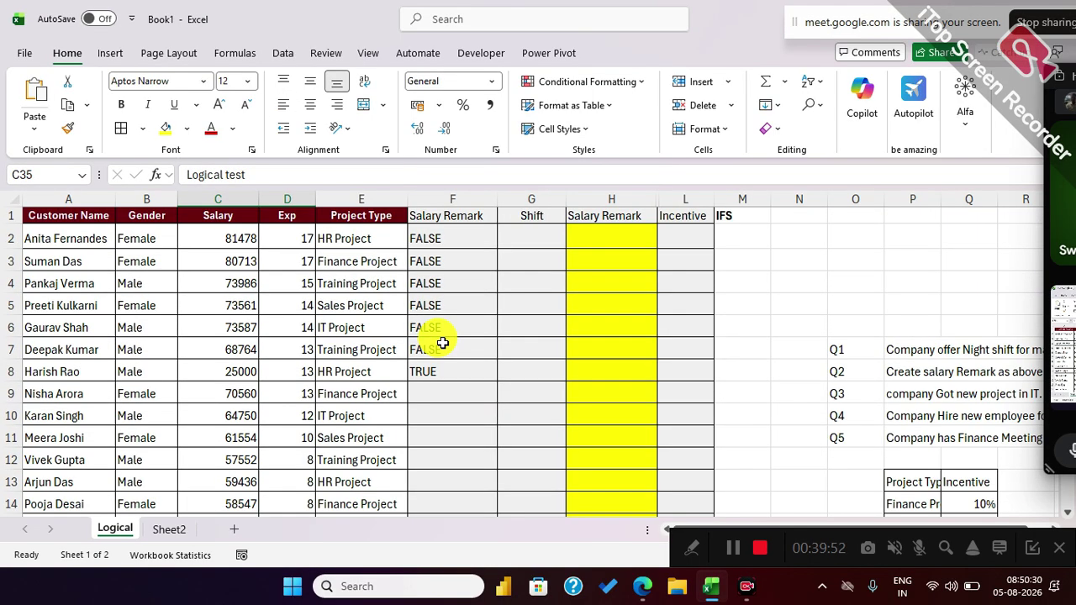
drag(454, 237, 479, 380)
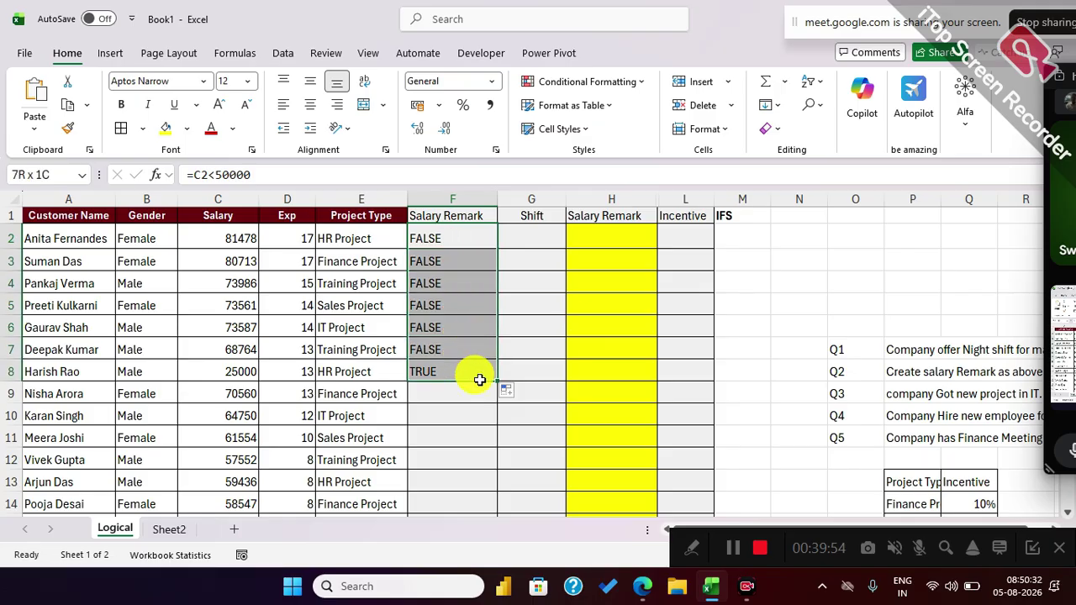
key(Delete)
Enter =IF(B2="male","Night shifit","Day shift") in F2 to assign shifts by gender.
click(444, 239)
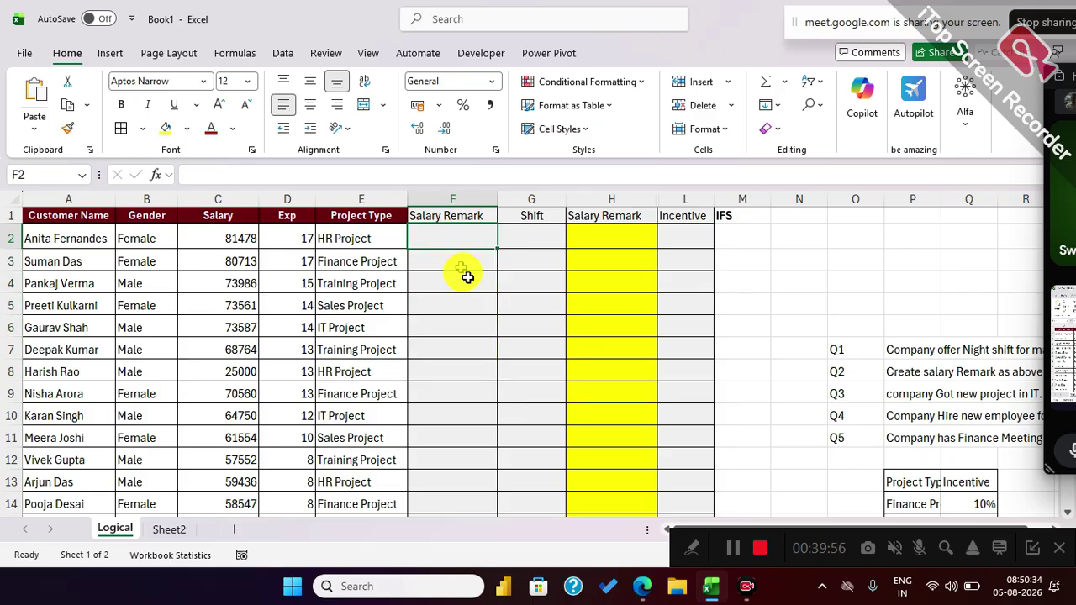
text(=if ()
click(137, 242)
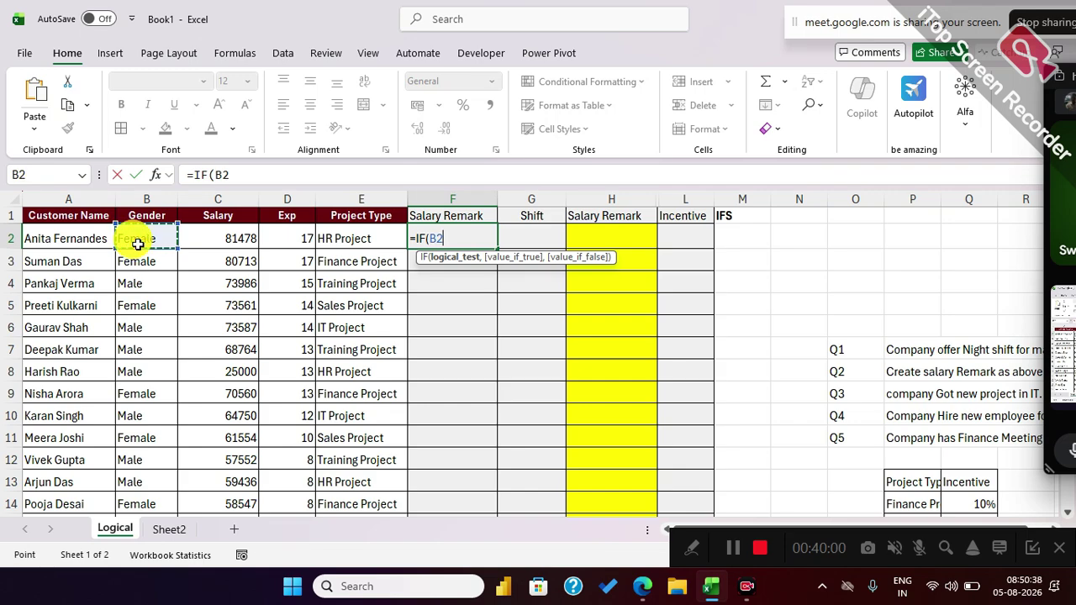
text(="male")
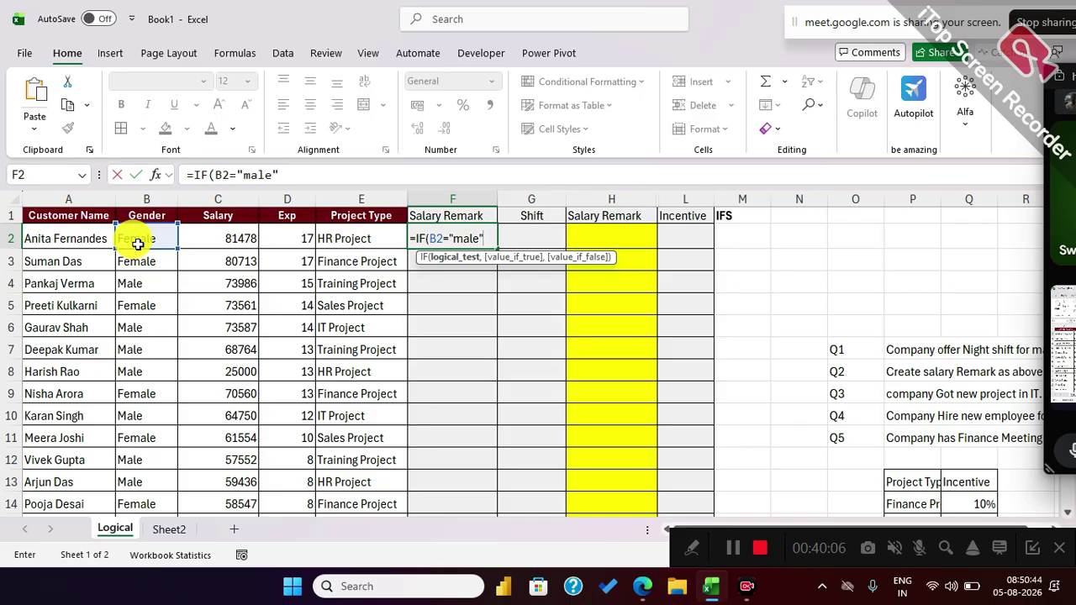
text(,)
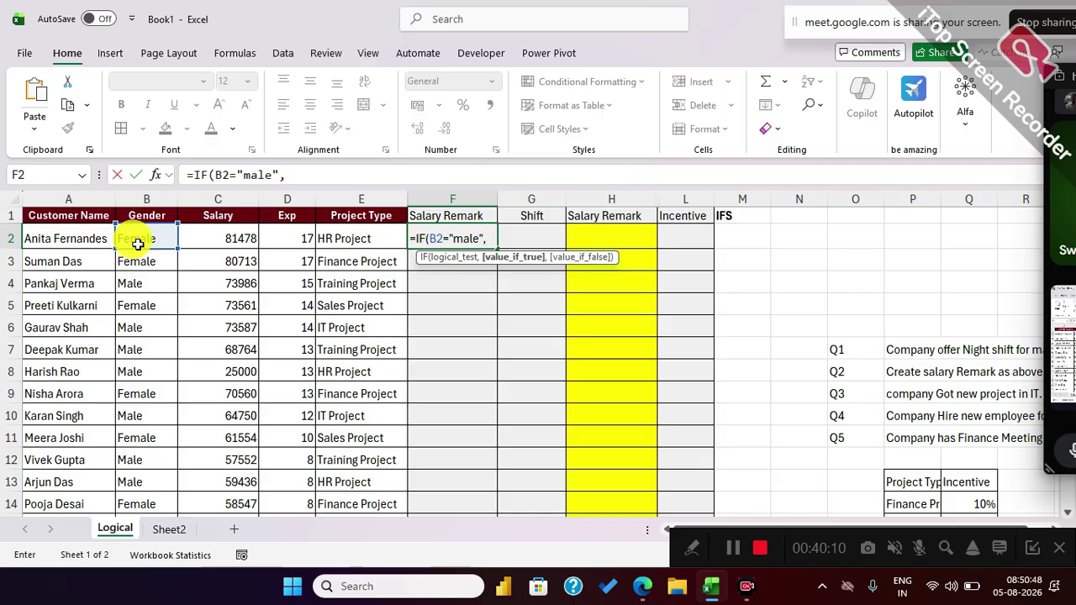
text(Night shifit)
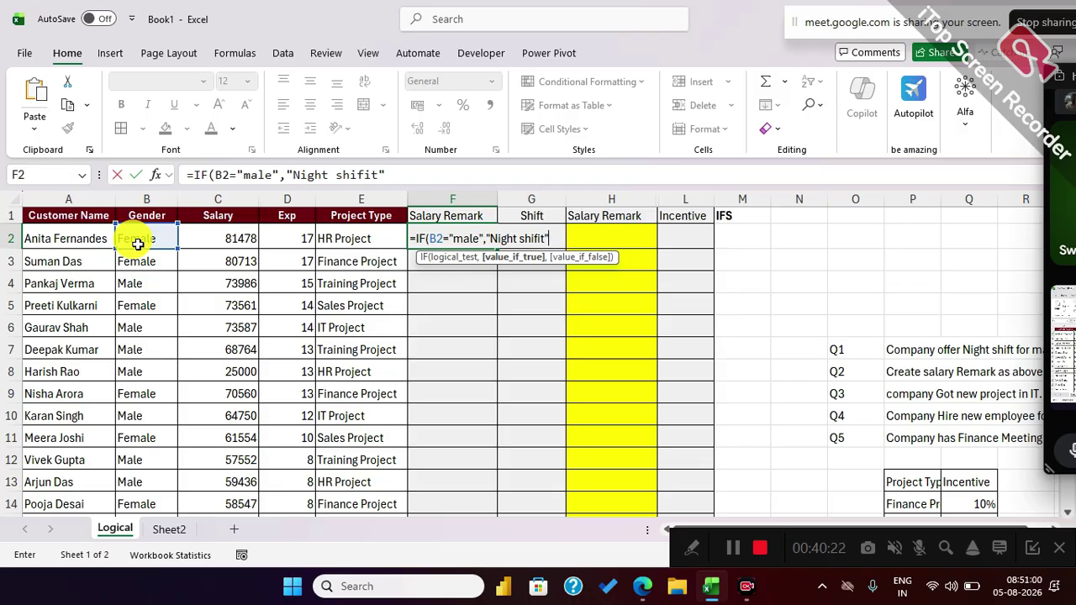
text(,")
text(Da)
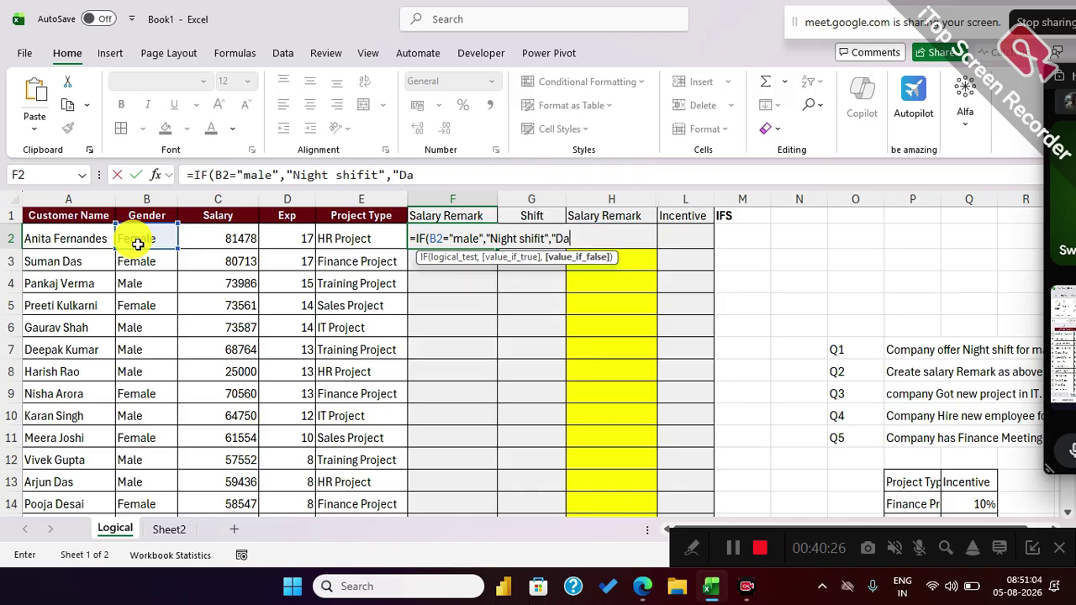
text(y shift")
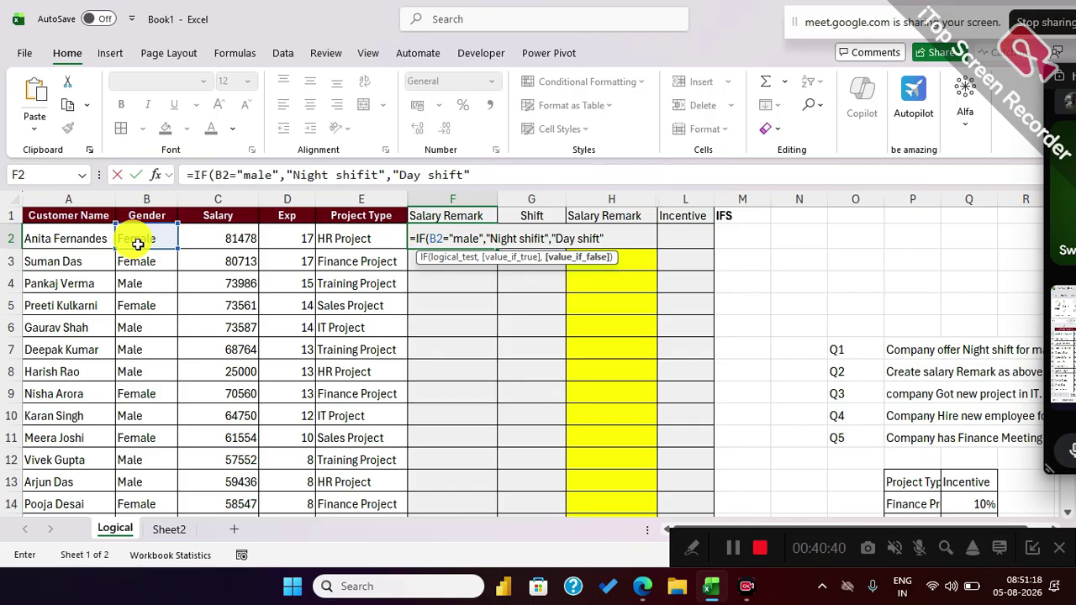
key(Return)
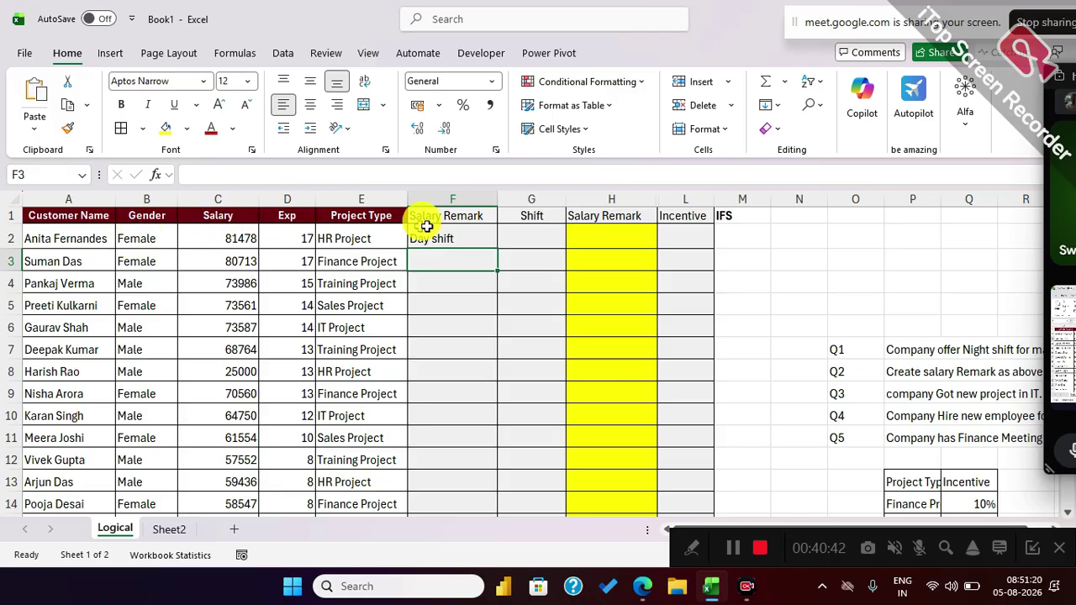
Fill the shift formula from F2 down the rest of the table column.
click(480, 237)
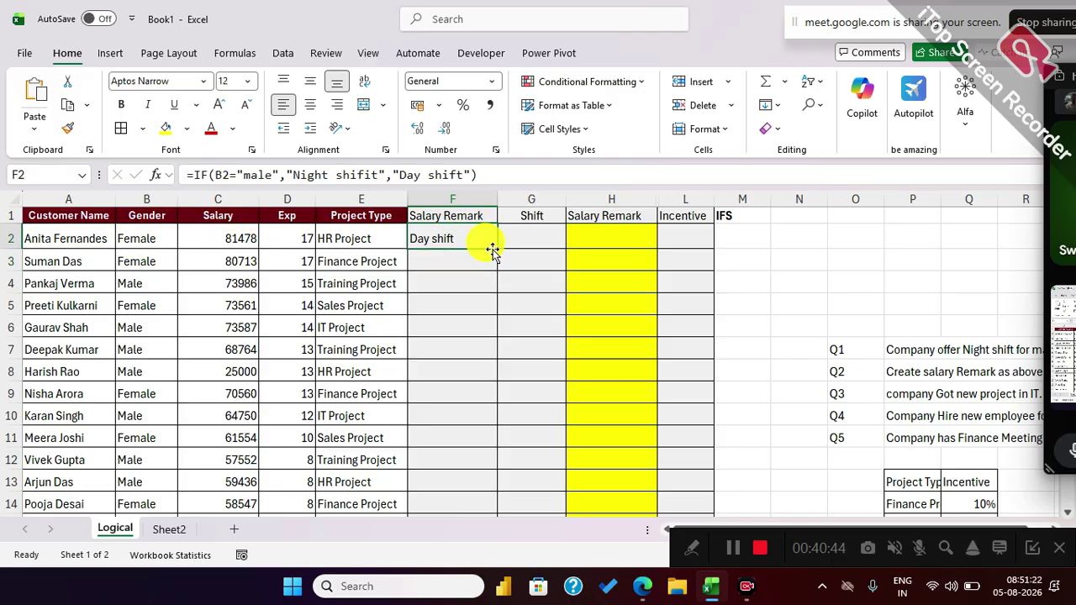
double_click(495, 249)
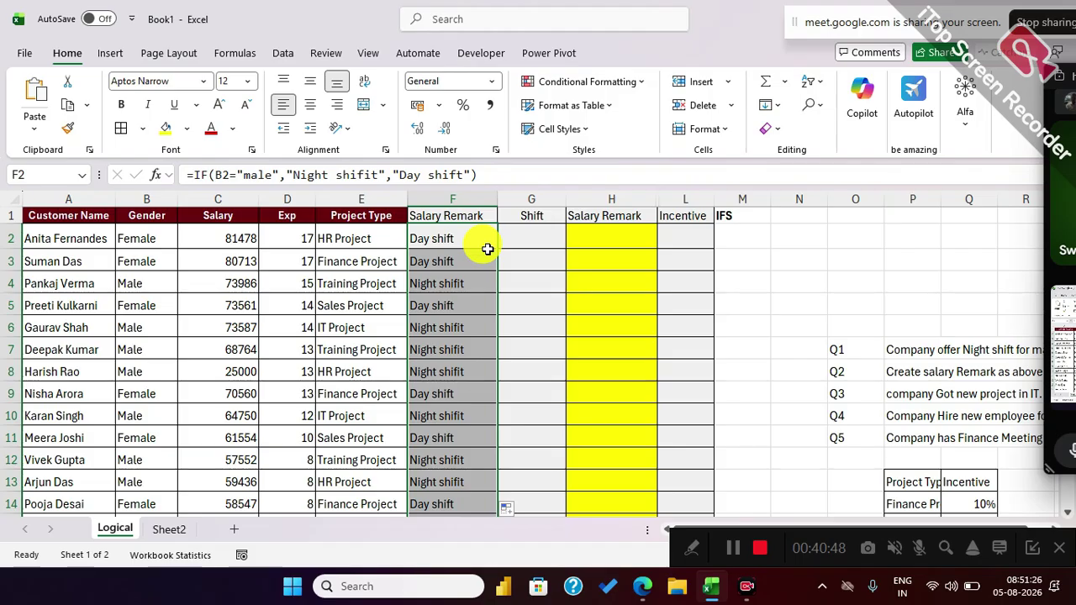
click(472, 242)
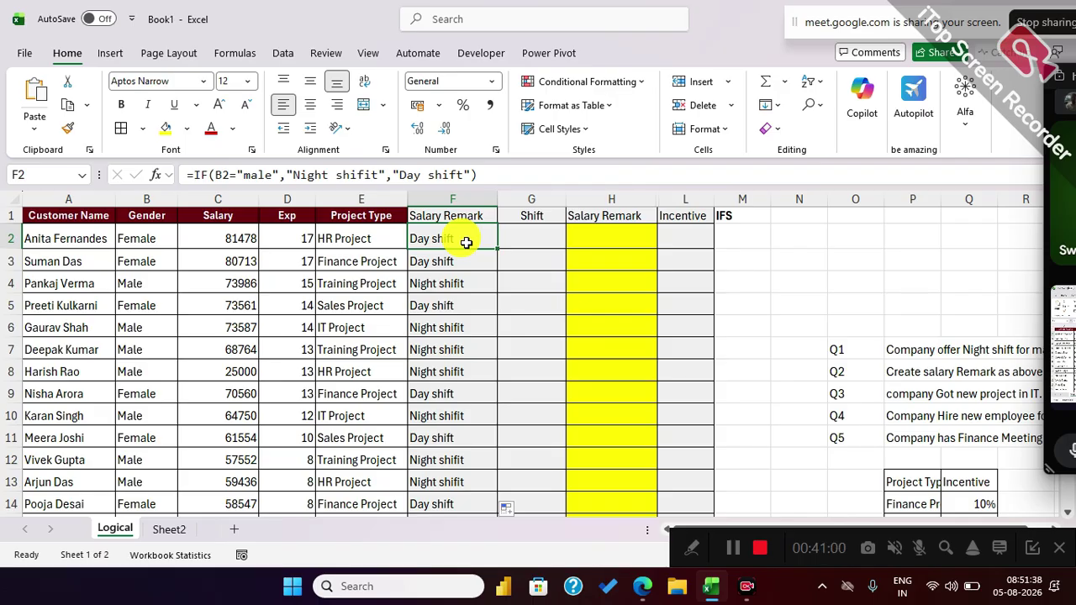
Read the full salary remark condition of question Q2 in row 8.
click(906, 377)
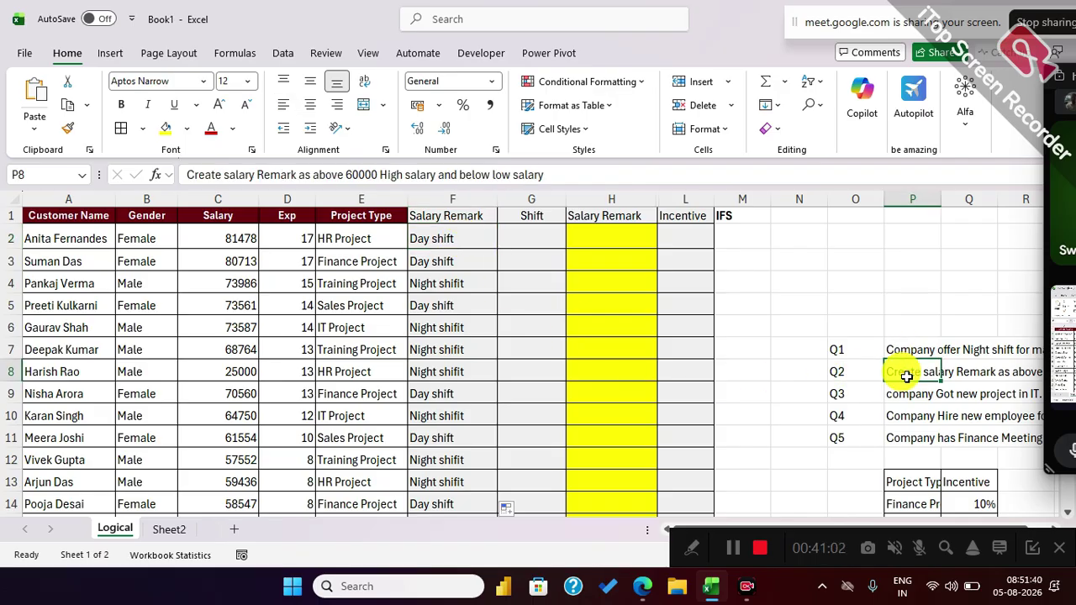
key(Right)
key(Right)
key(Right)
key(Right)
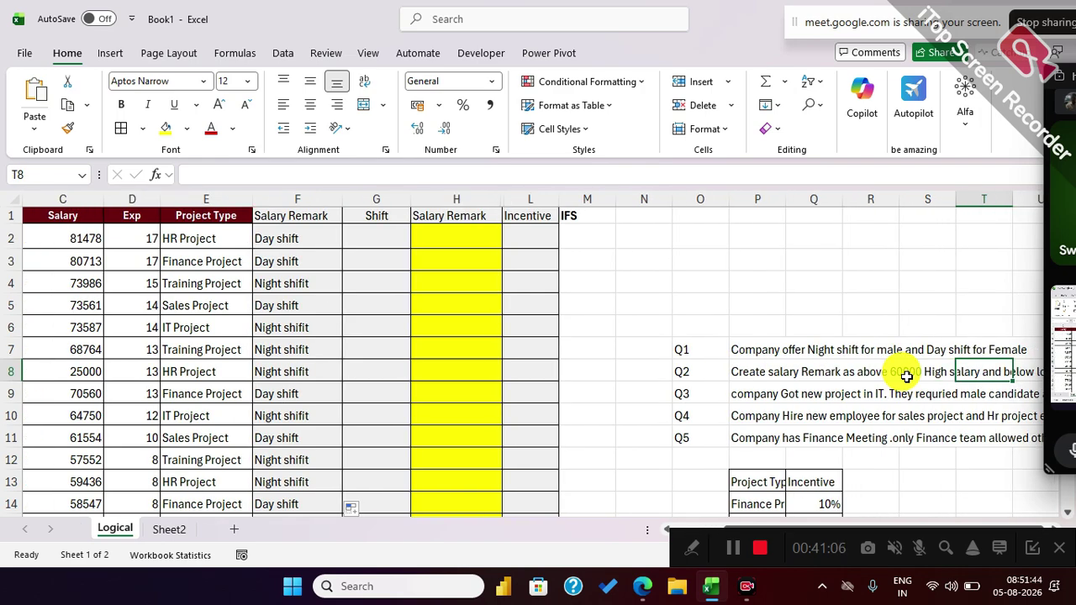
Swap the headings so F1 reads Shift and G1 reads Salary Remark, and fit column G's width to its contents.
click(384, 237)
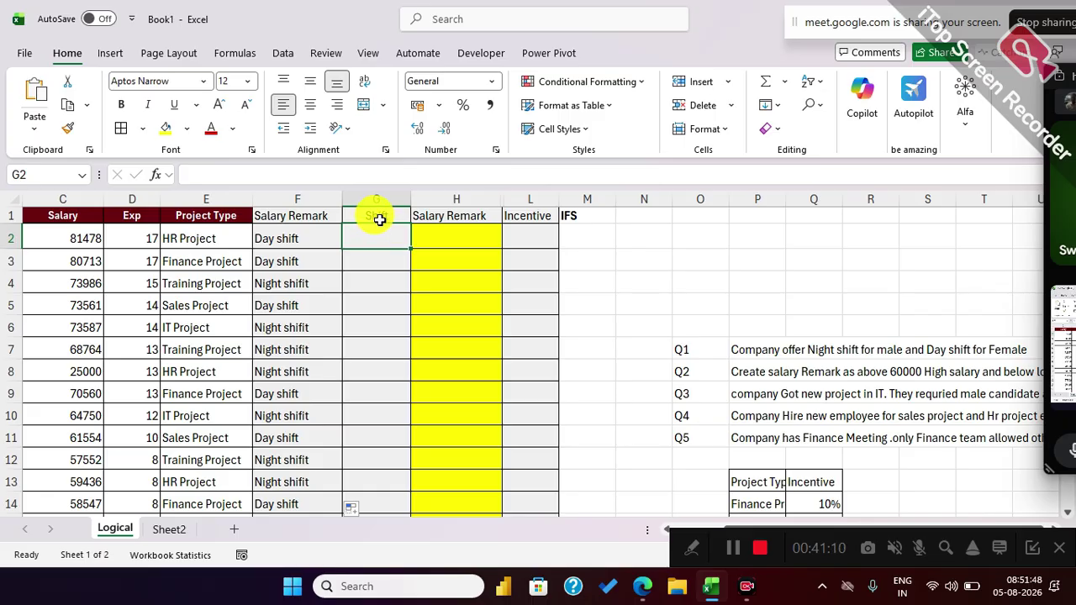
click(377, 216)
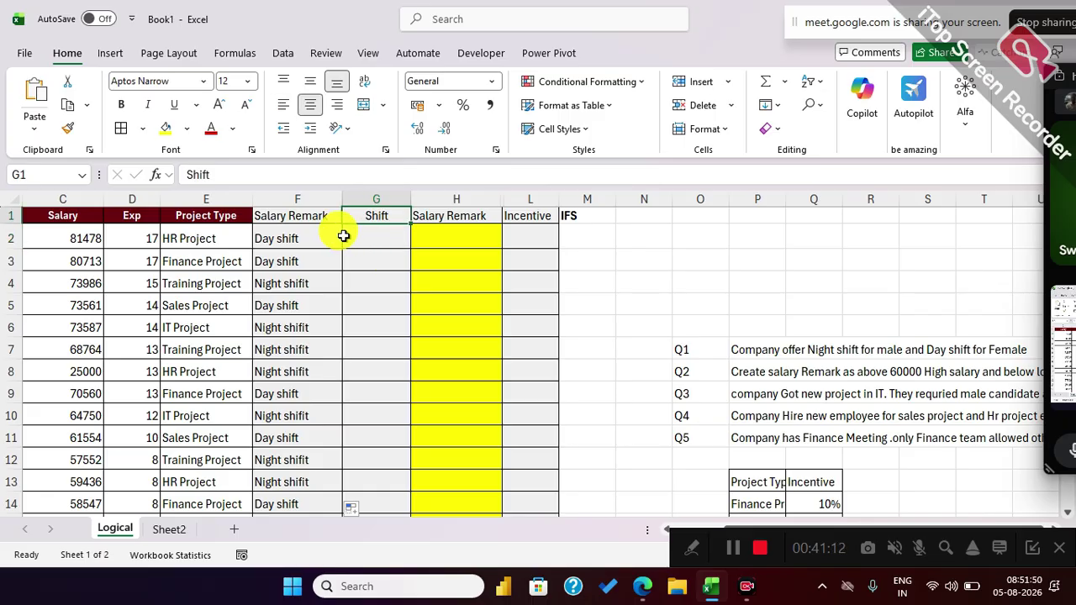
click(307, 210)
drag(340, 216, 375, 215)
click(373, 215)
click(369, 239)
click(366, 235)
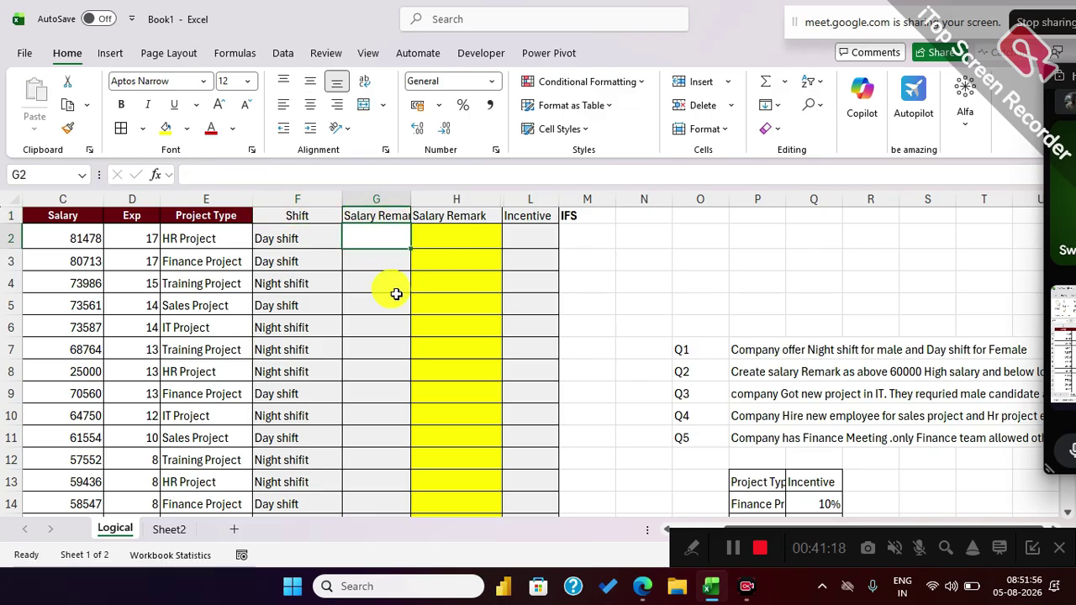
double_click(410, 199)
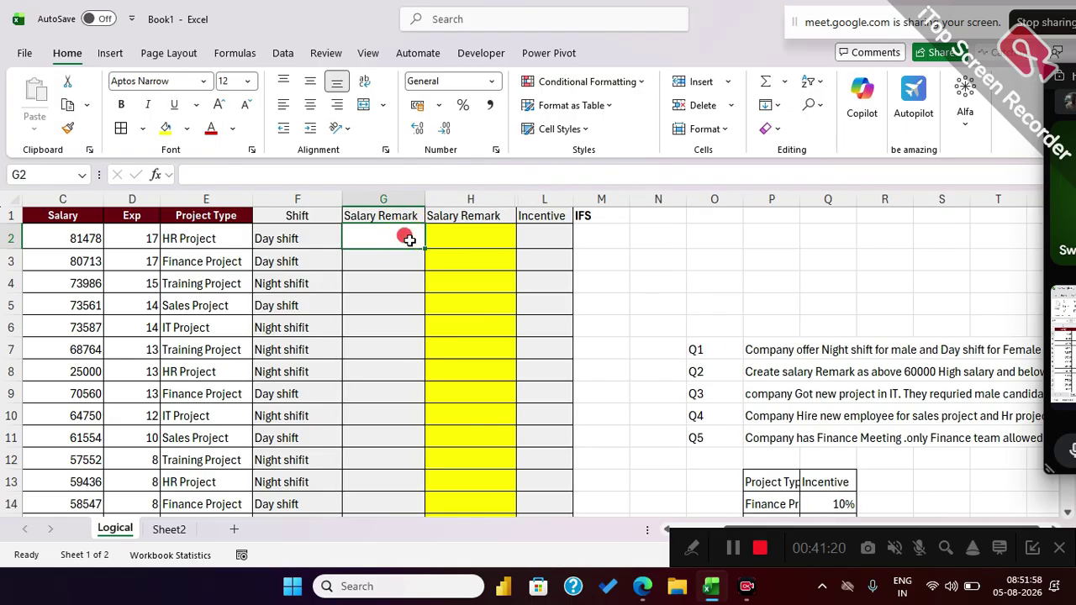
Enter =IF(C2<=60000,"Low ","High salary") in G2 to classify the salary.
text(=if()
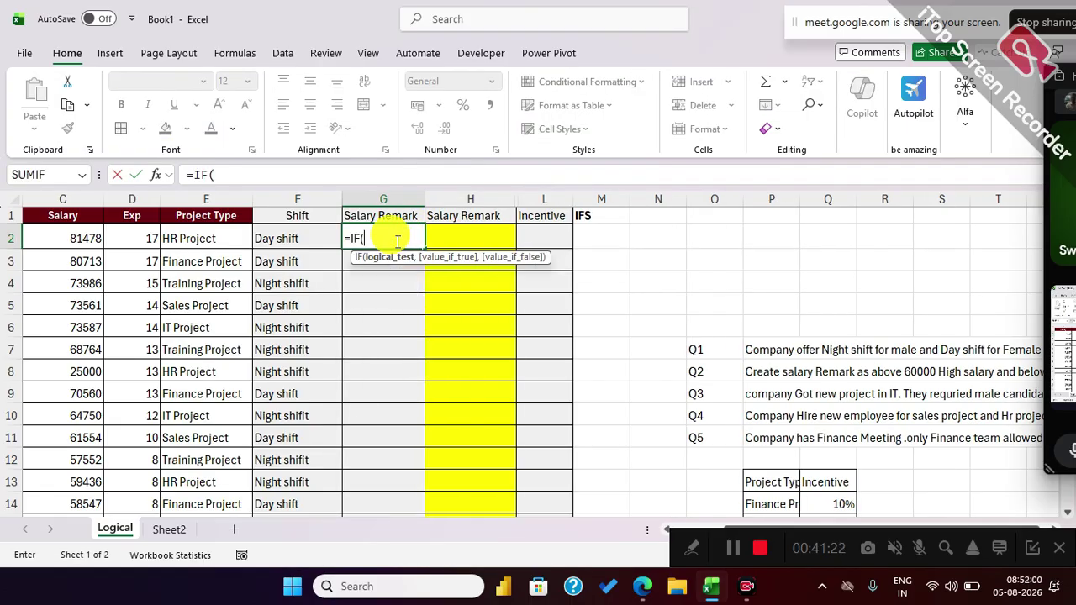
key(Left)
key(Left)
key(Left)
key(Left)
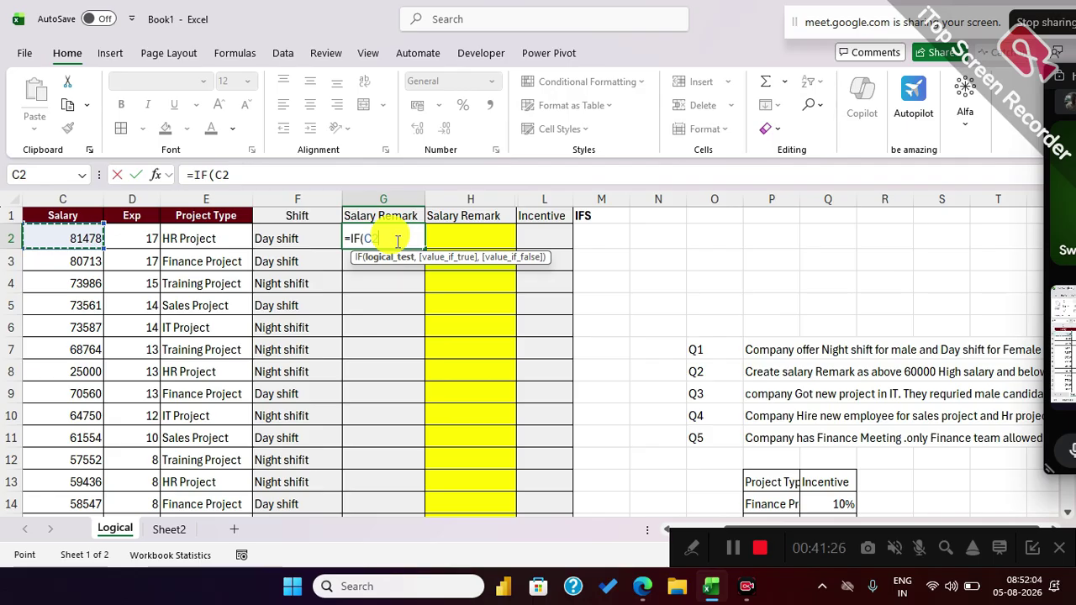
text(<60000)
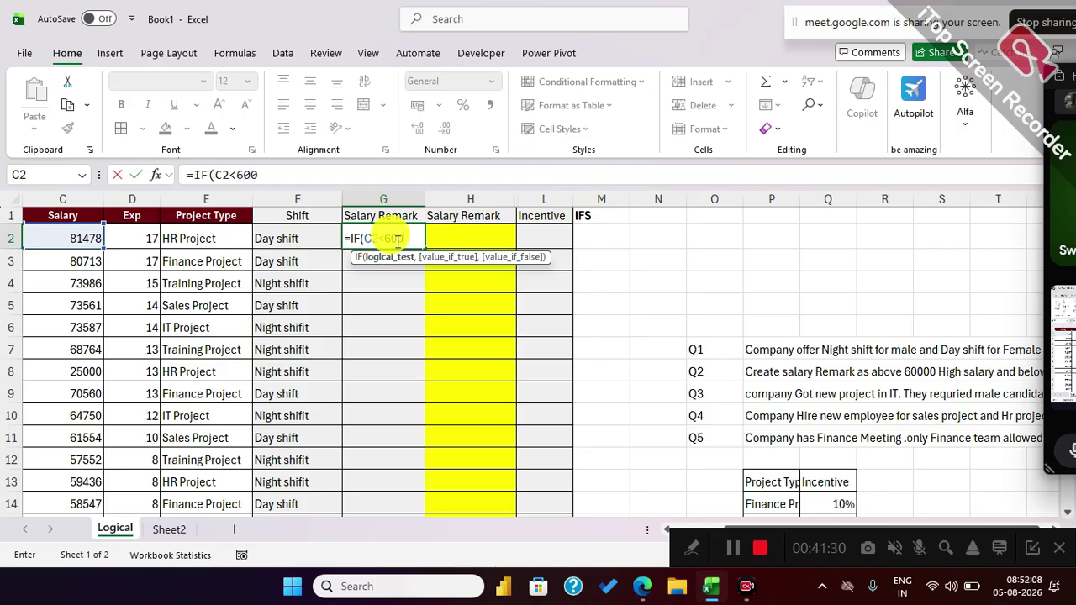
key(BackSpace)
key(BackSpace)
key(BackSpace)
key(BackSpace)
key(BackSpace)
text(=60000,"Low )
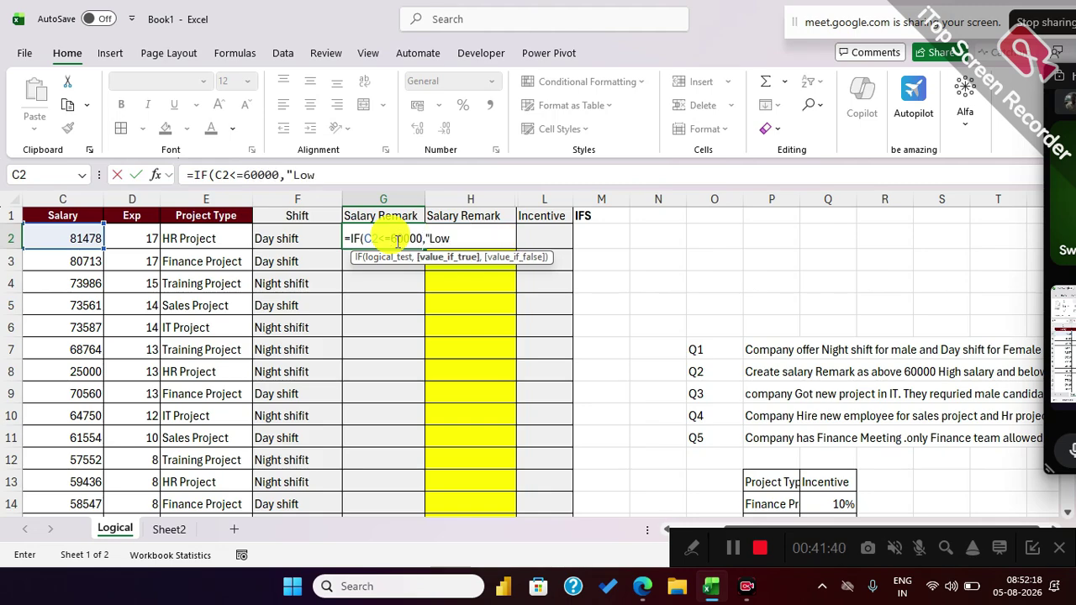
text(",)
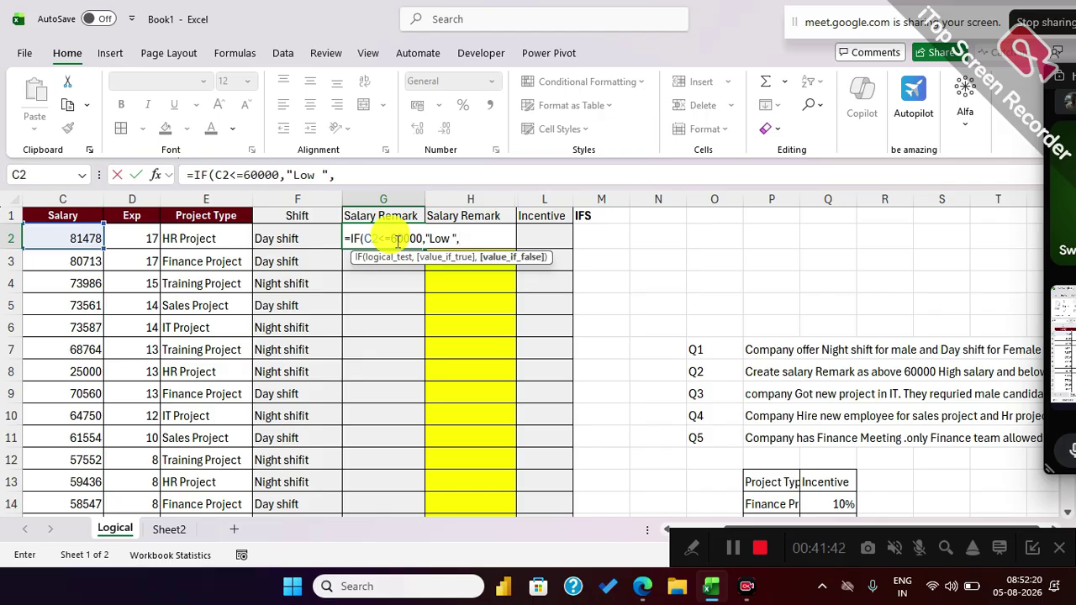
text("High salary")
key(Return)
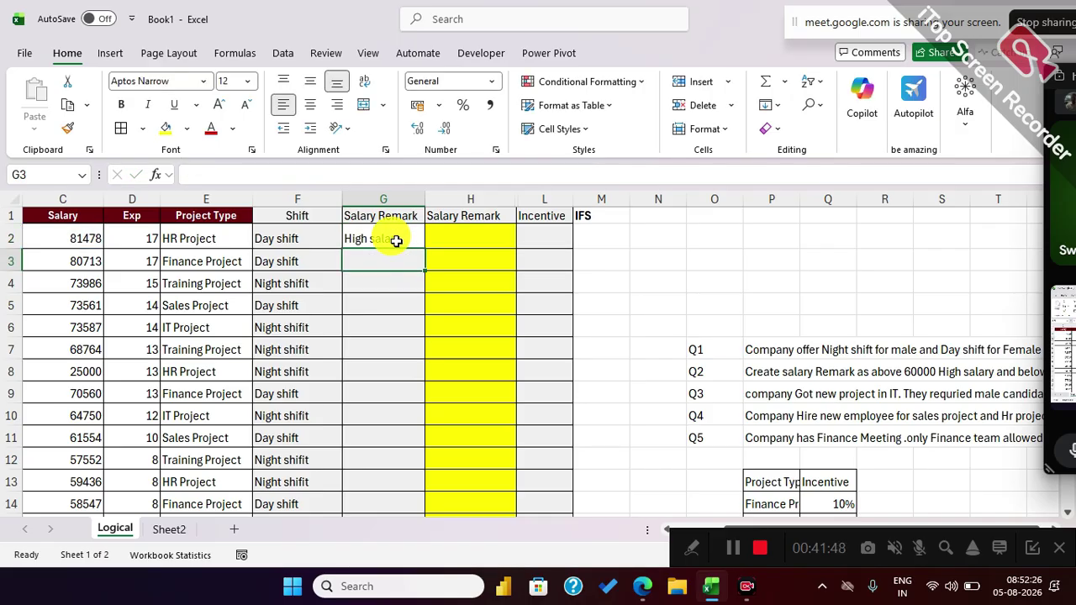
Fill the salary remark formula from G2 down the column and check the remarks in G3:G8.
click(396, 240)
drag(425, 249, 426, 250)
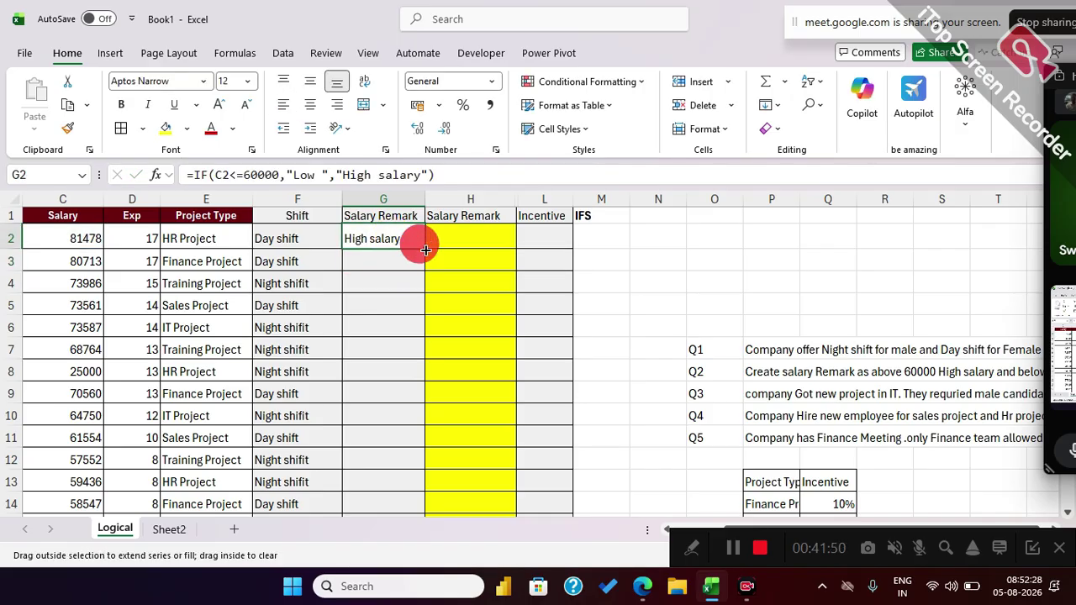
double_click(425, 250)
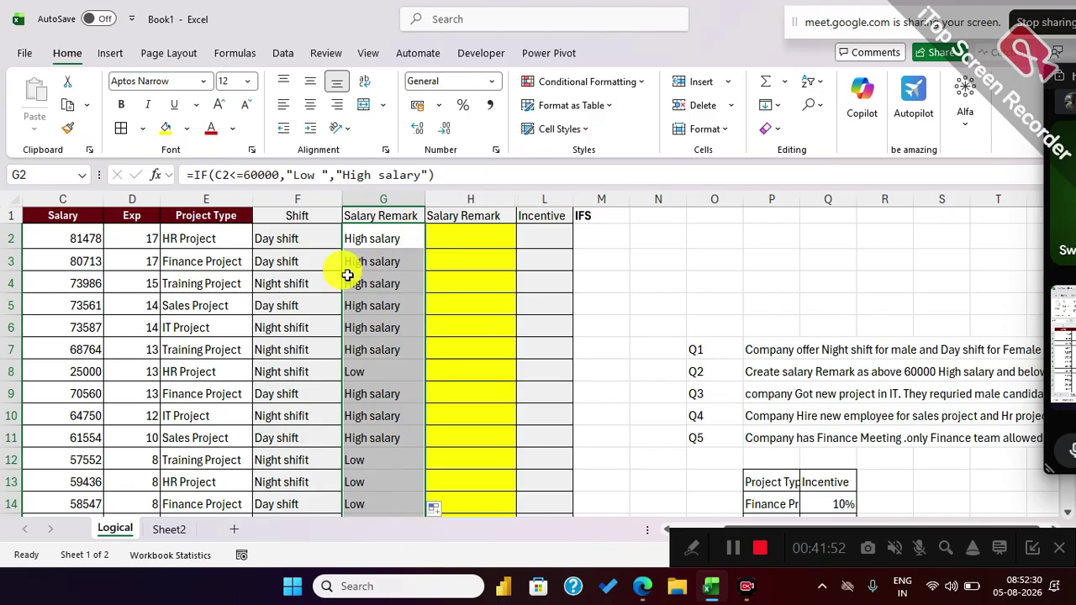
drag(353, 260, 383, 346)
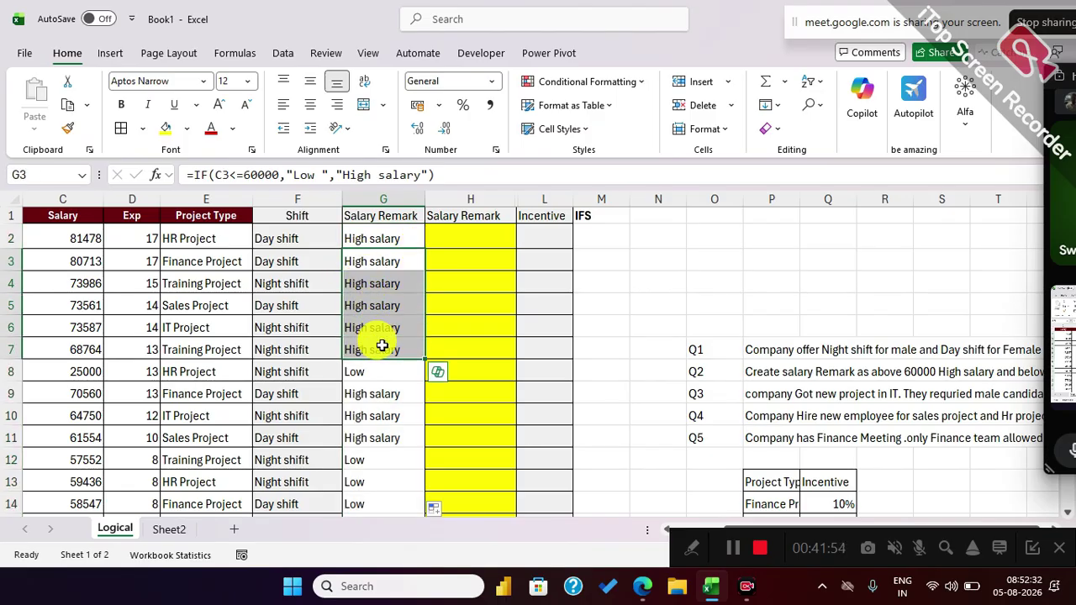
click(361, 375)
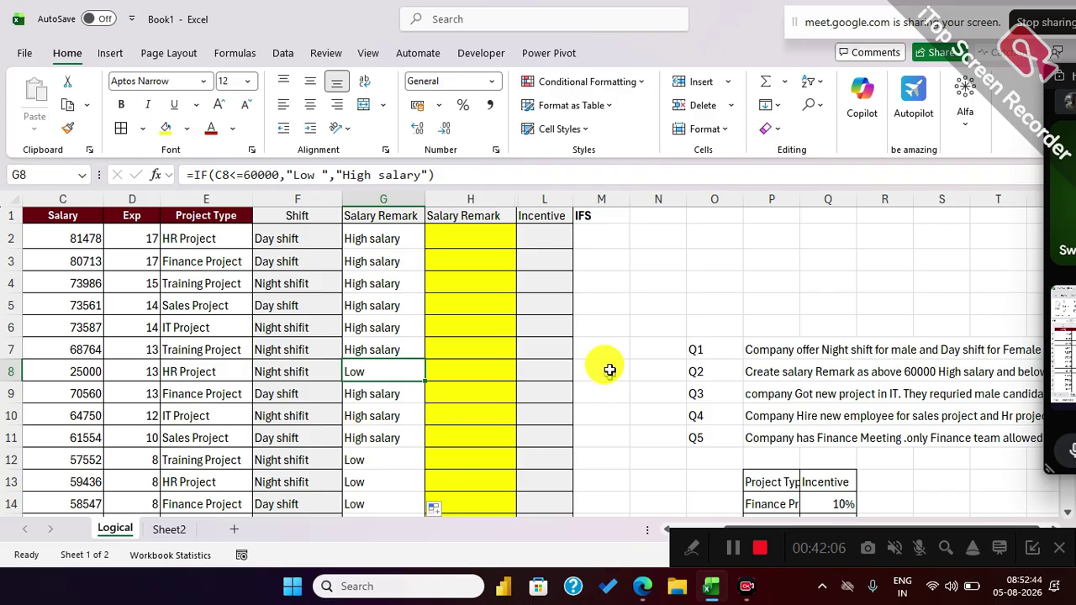
Examine the full text of question Q3 in row 9 about candidates for the new IT project.
click(707, 391)
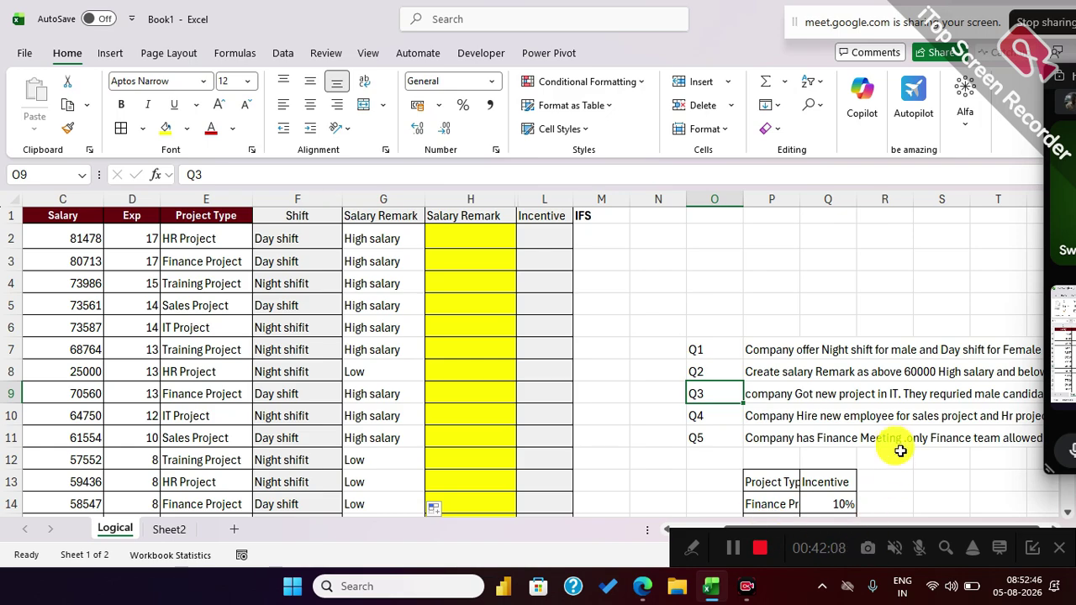
key(Right)
key(Right)
key(Right)
key(Right)
key(Right)
key(Right)
key(Right)
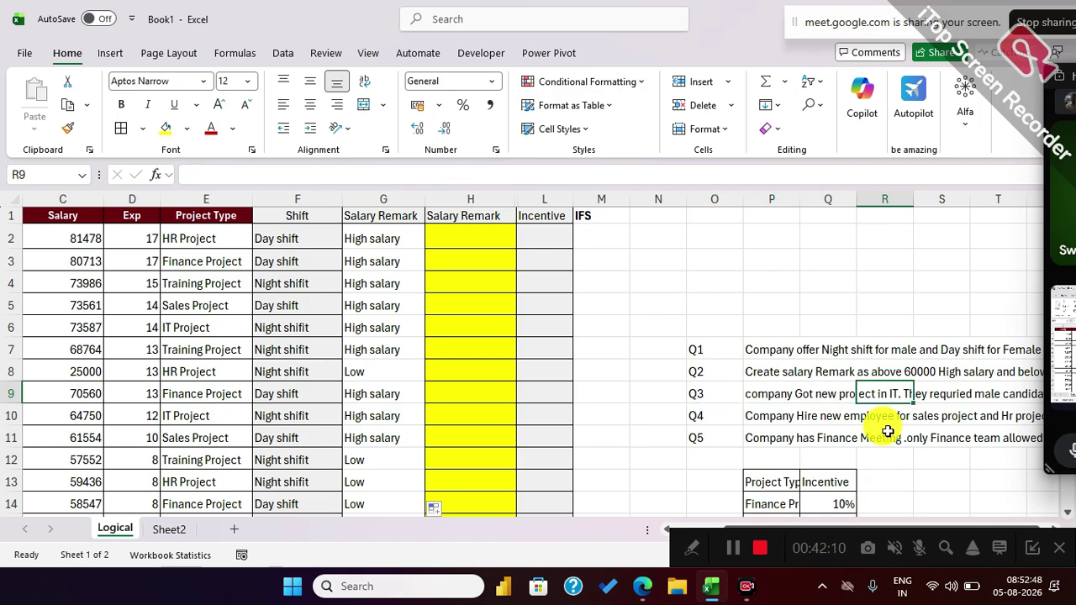
key(Right)
key(Right)
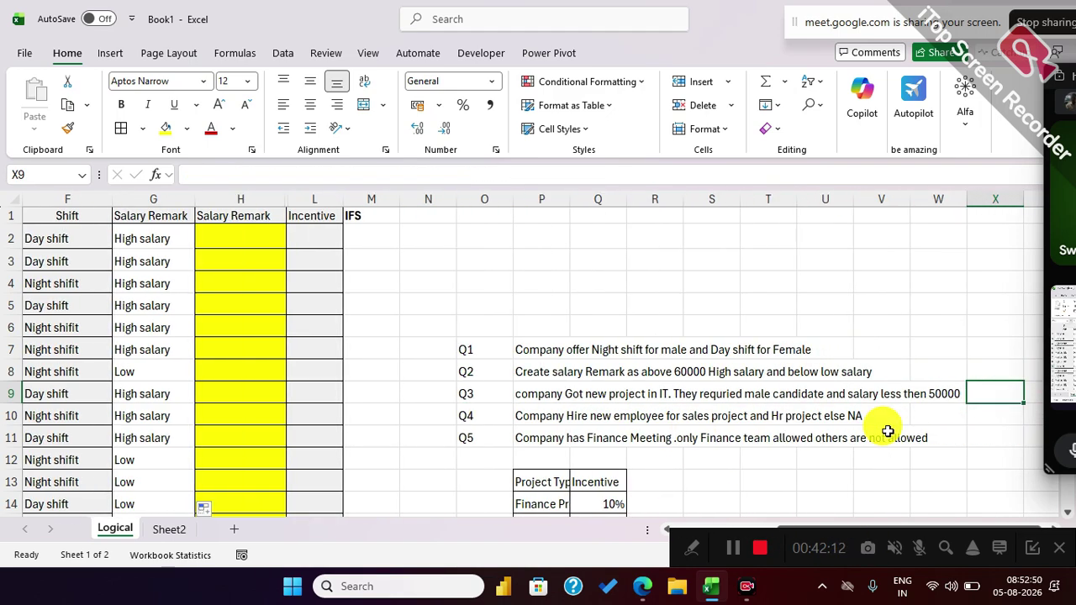
Highlight question Q3's text in P9 with yellow fill and make it bold.
click(546, 392)
click(166, 128)
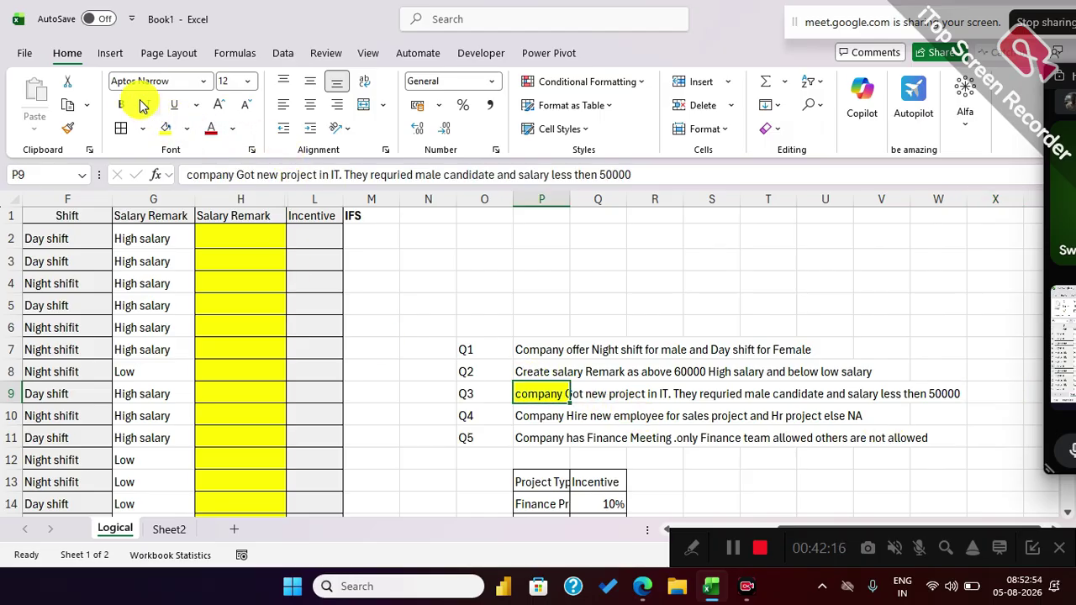
click(120, 105)
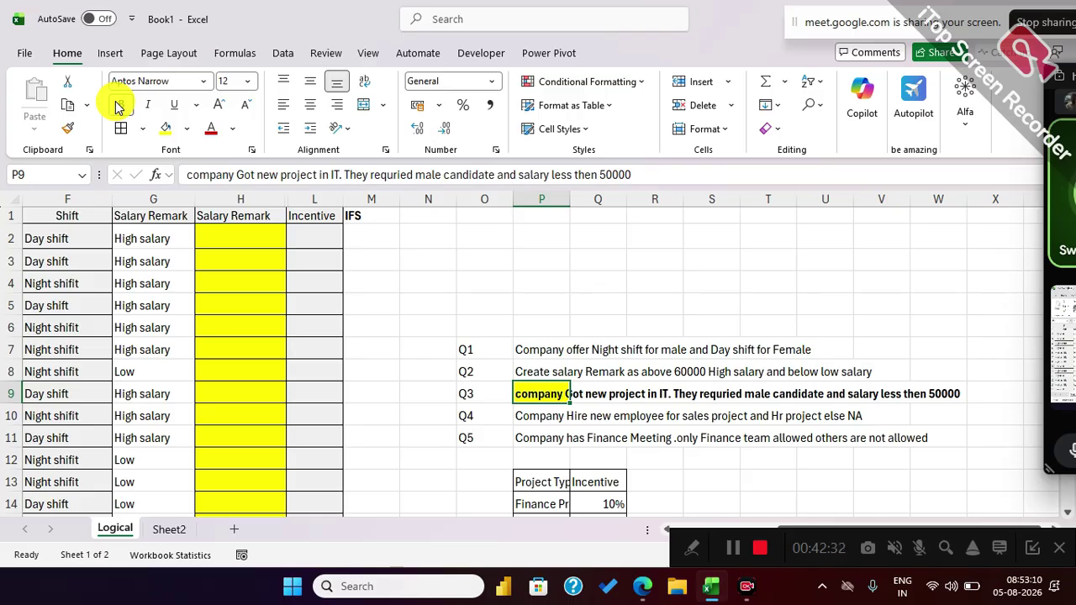
Note Q3's two conditions beside each other, entering Male in P3 and <50000 in Q3.
click(539, 255)
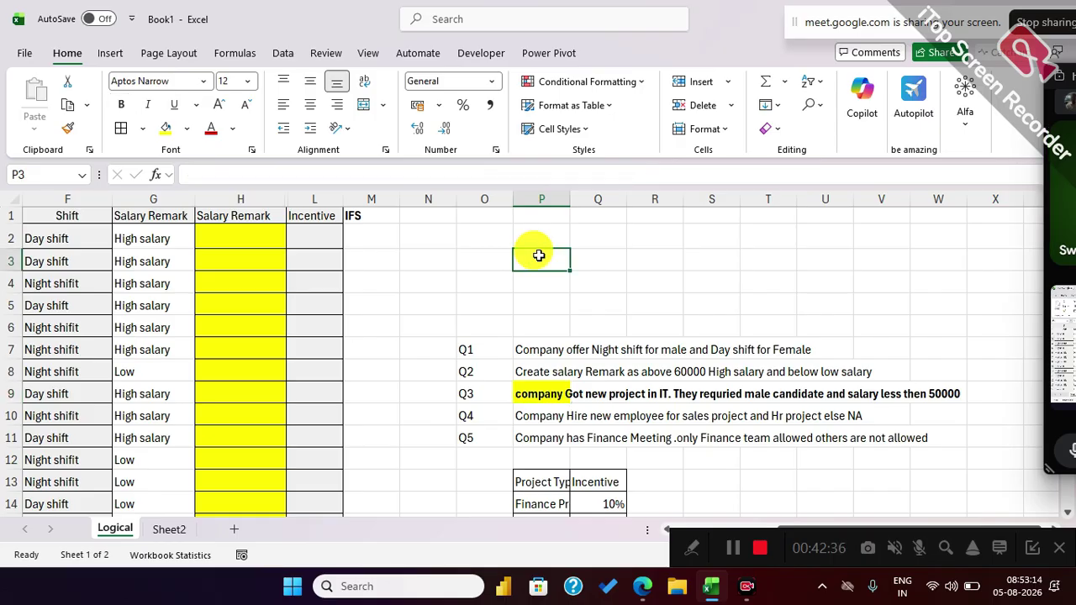
text(Male)
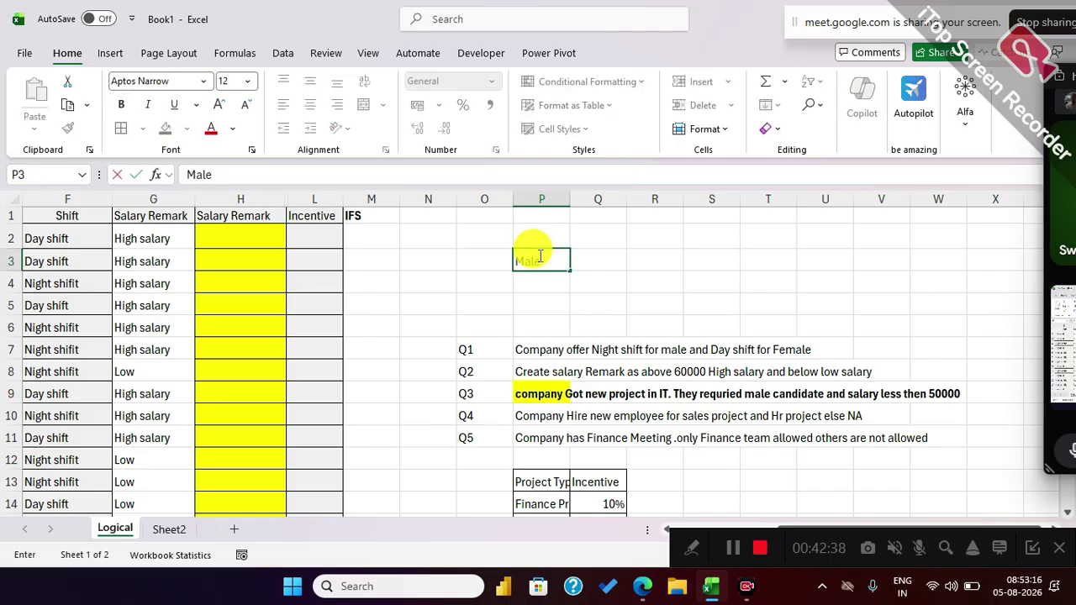
key(Tab)
text(<)
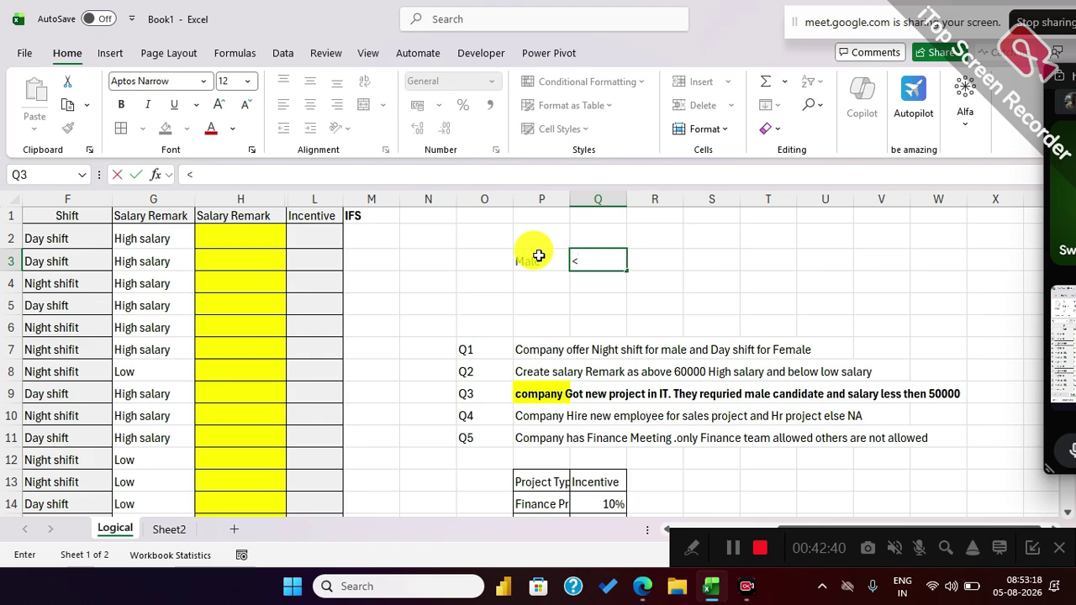
text(50000)
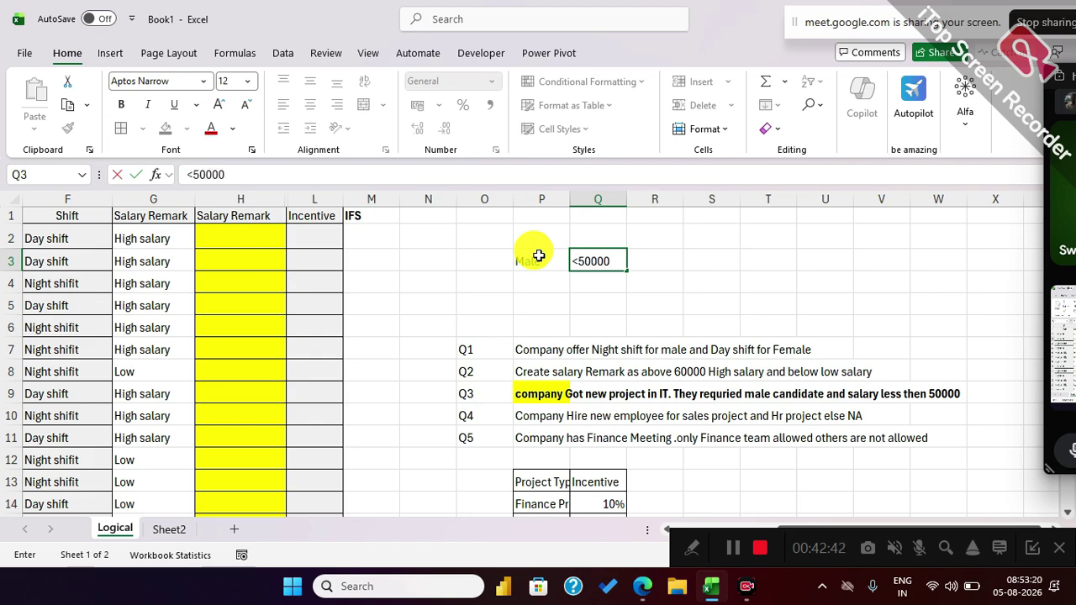
key(Return)
drag(534, 261, 564, 257)
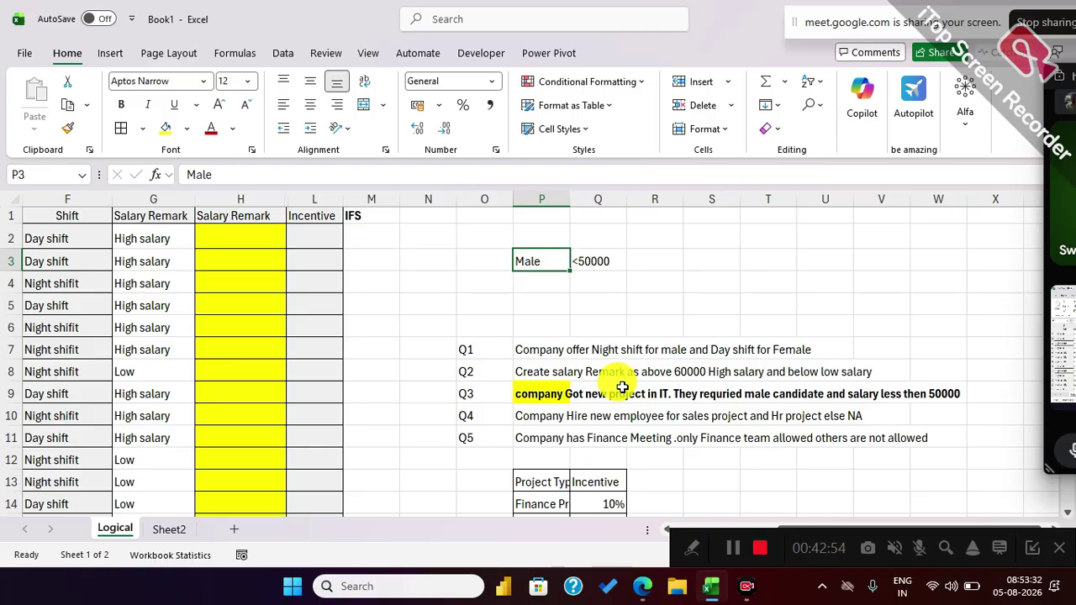
Enter True under each condition in P4 and Q4 to illustrate that both must be met.
click(559, 281)
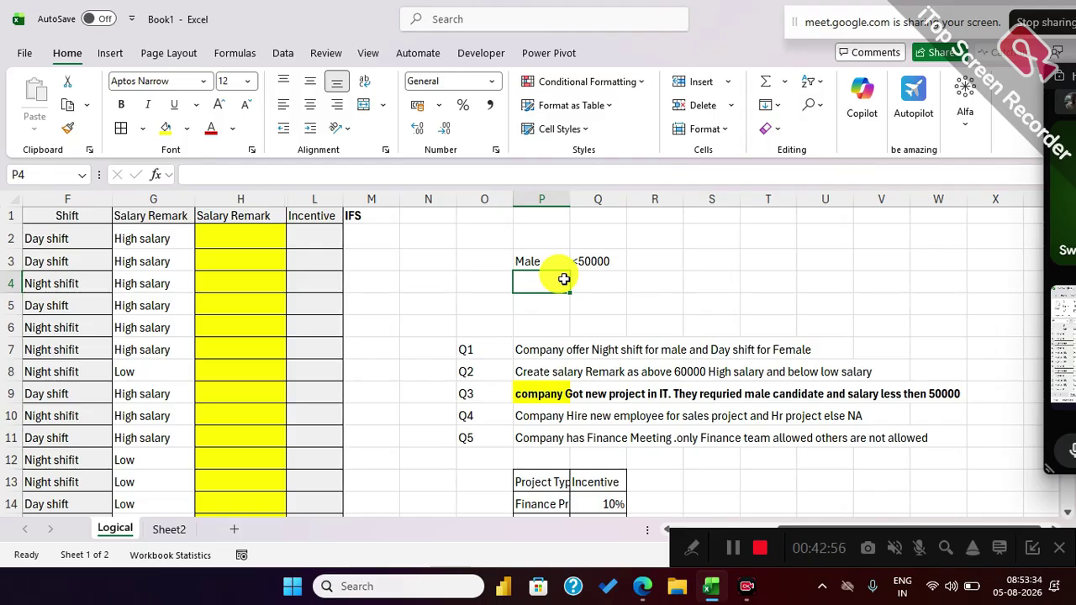
text(True)
key(Tab)
text(Treue)
key(BackSpace)
key(BackSpace)
key(BackSpace)
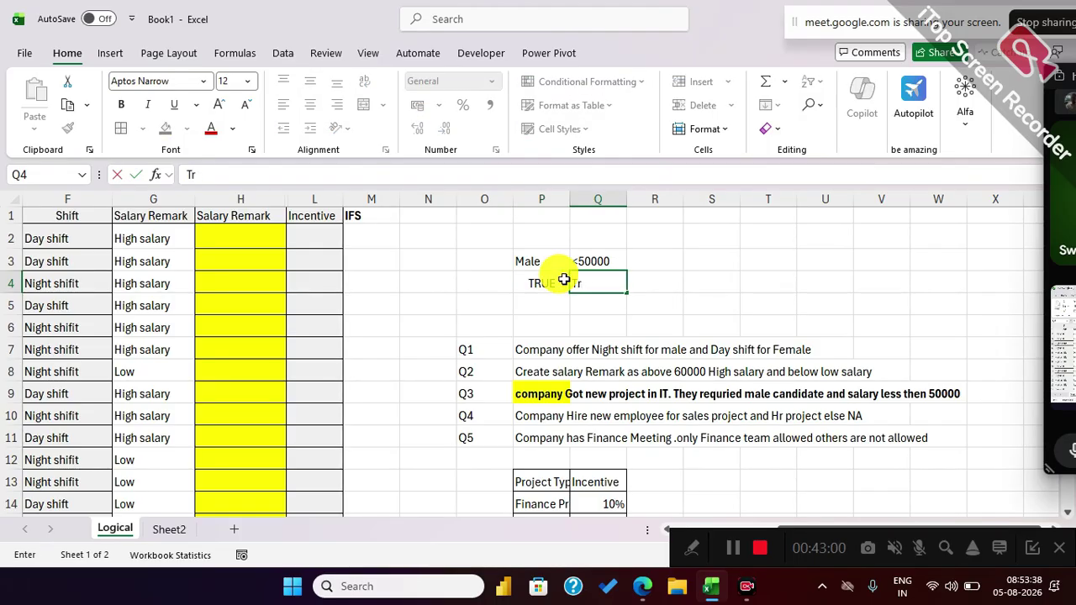
text(ue)
key(Return)
drag(561, 281, 595, 283)
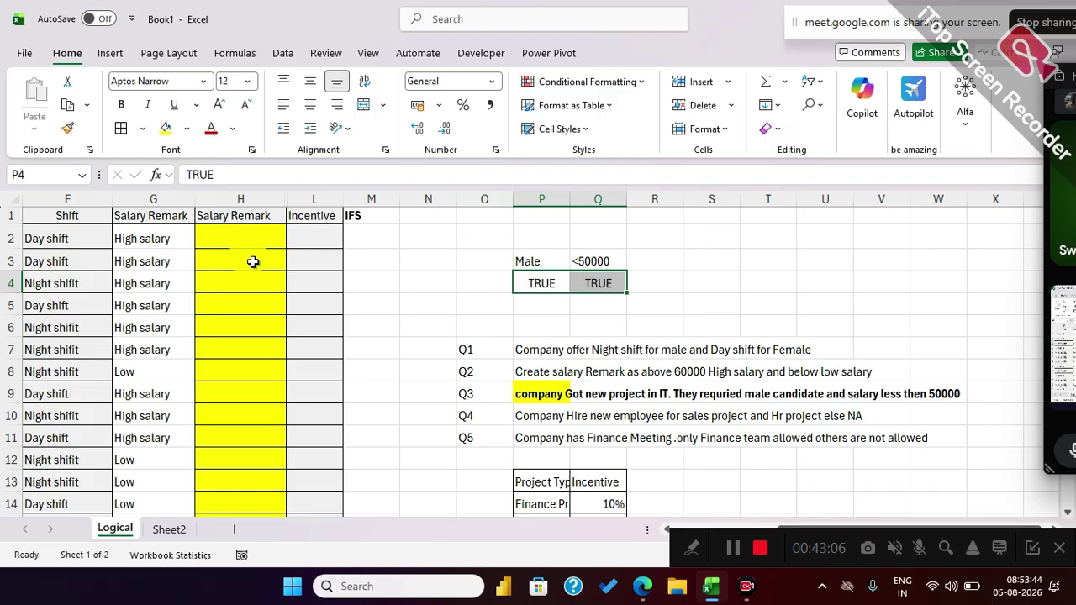
click(235, 242)
text(An)
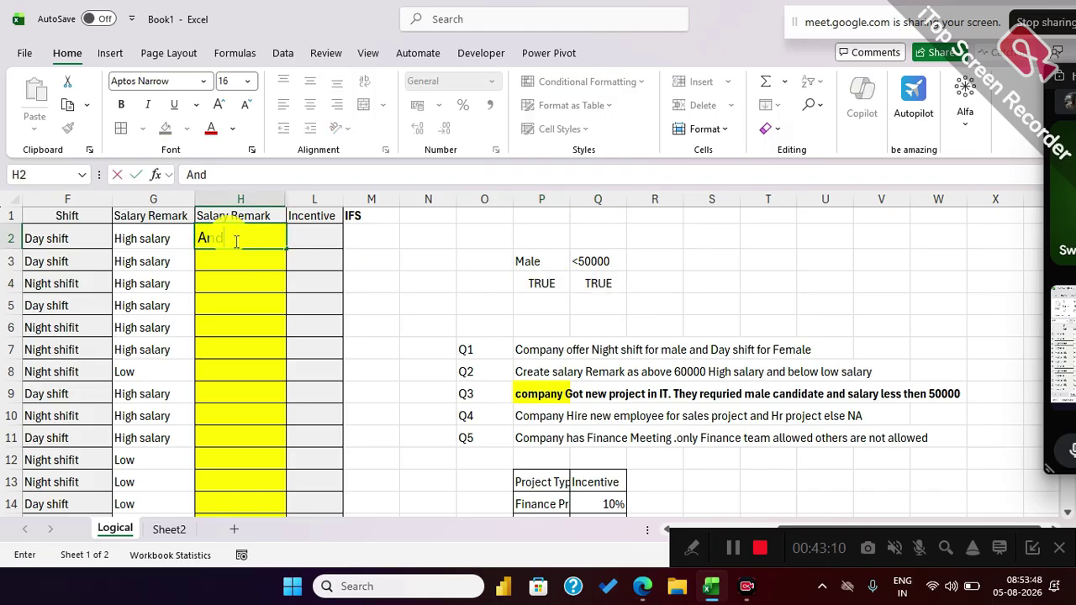
text(d()
key(BackSpace)
key(BackSpace)
key(BackSpace)
key(BackSpace)
Enter =AND(B2="Male",C2<=50000) in H2 to test both the gender and the salary condition.
text(=)
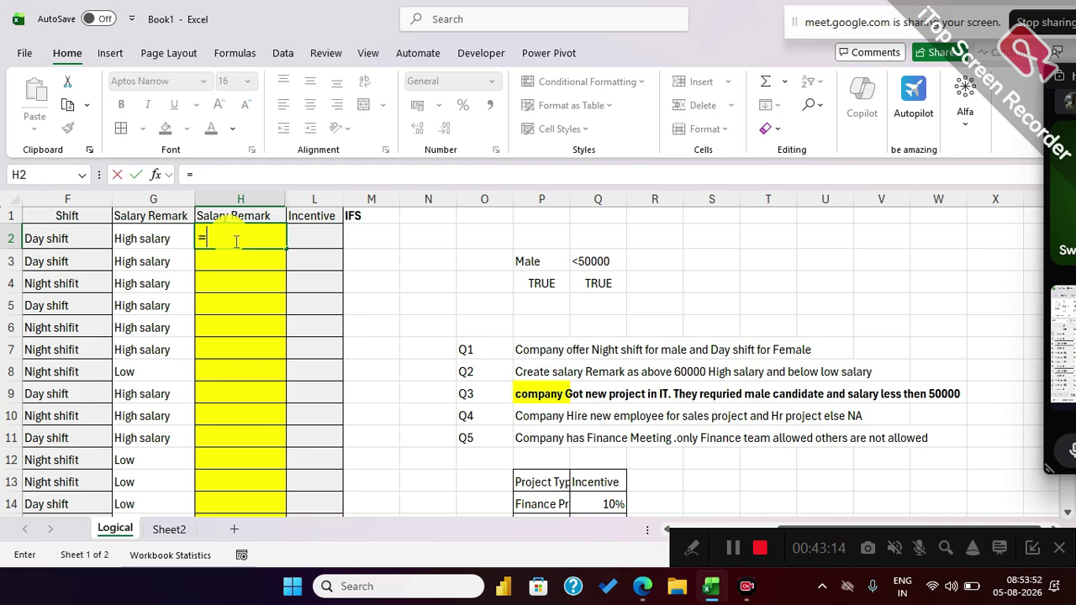
text(and)
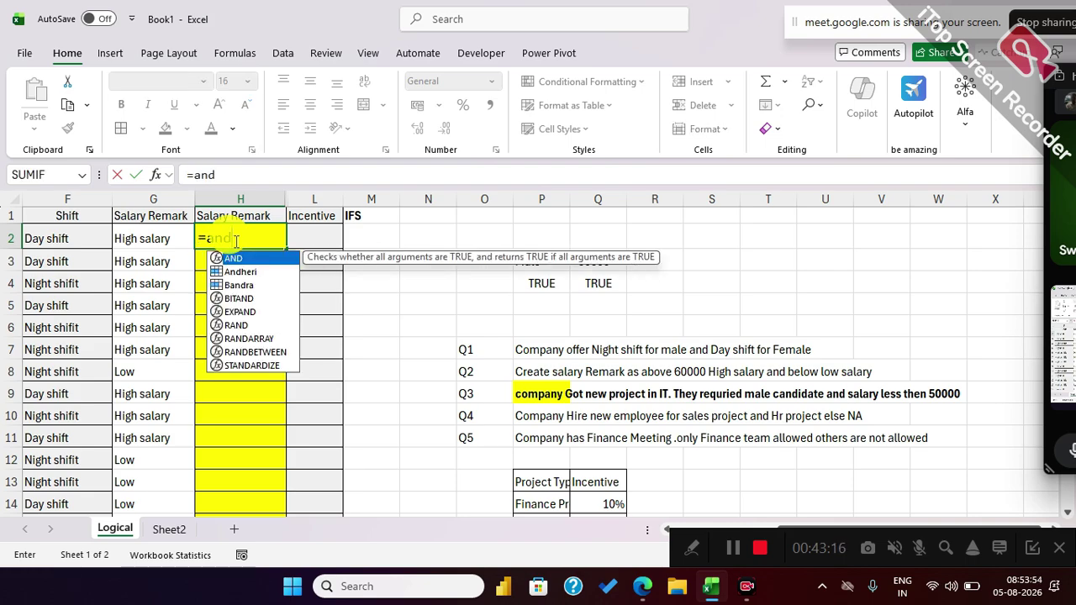
text(()
key(Left)
key(Left)
key(Left)
key(Left)
key(Left)
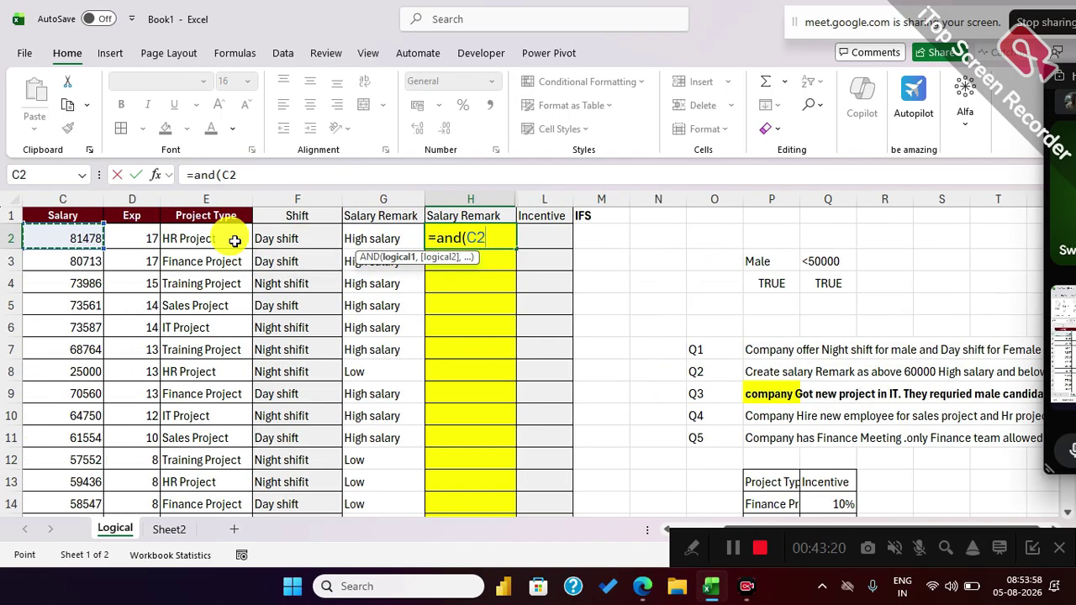
key(Left)
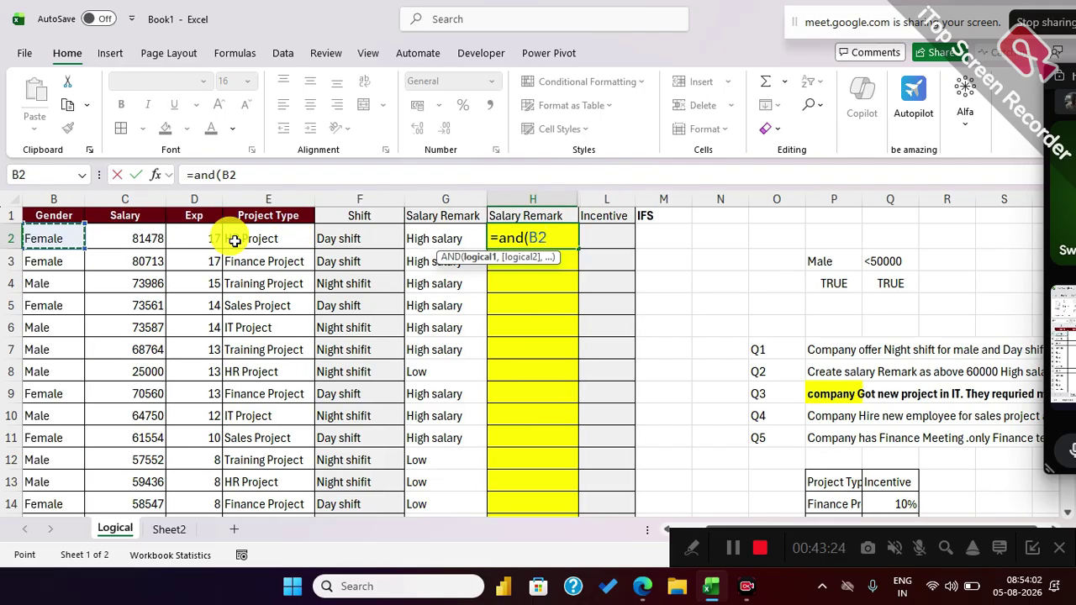
text(="Male",)
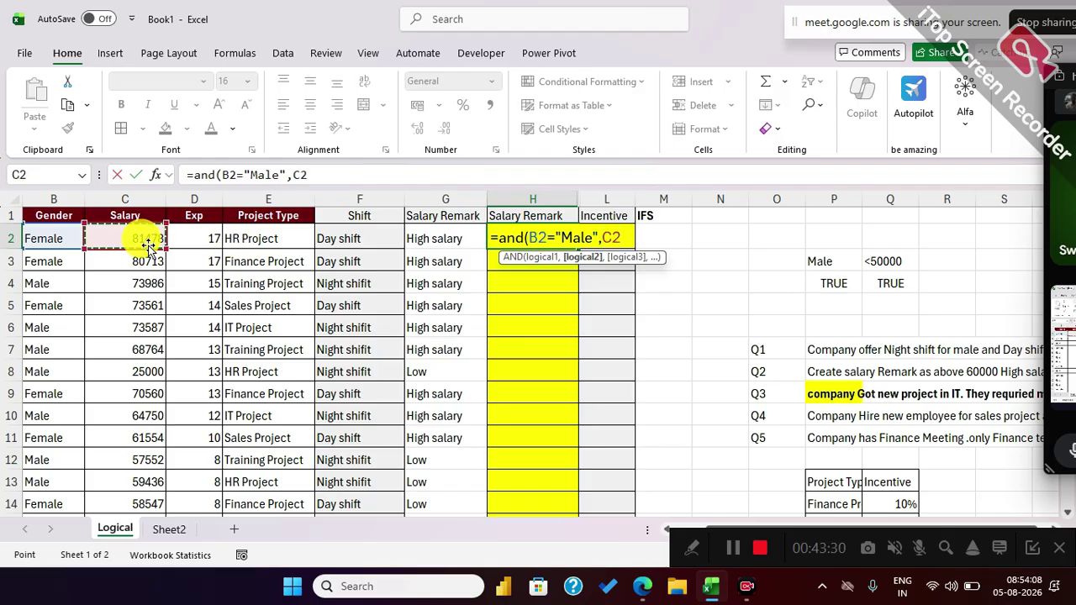
text(<=)
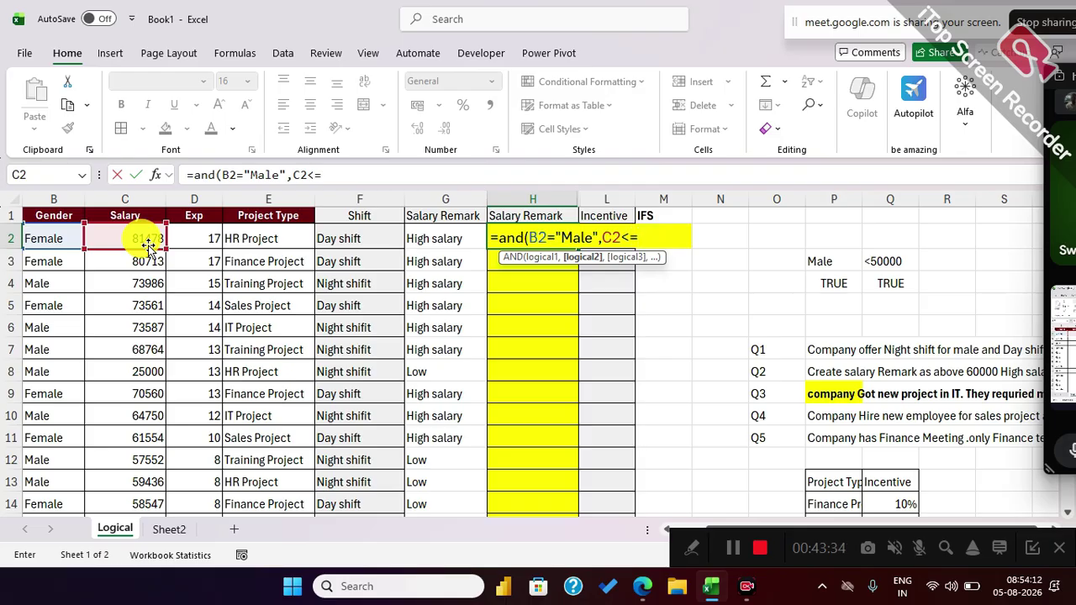
text(50000))
key(Return)
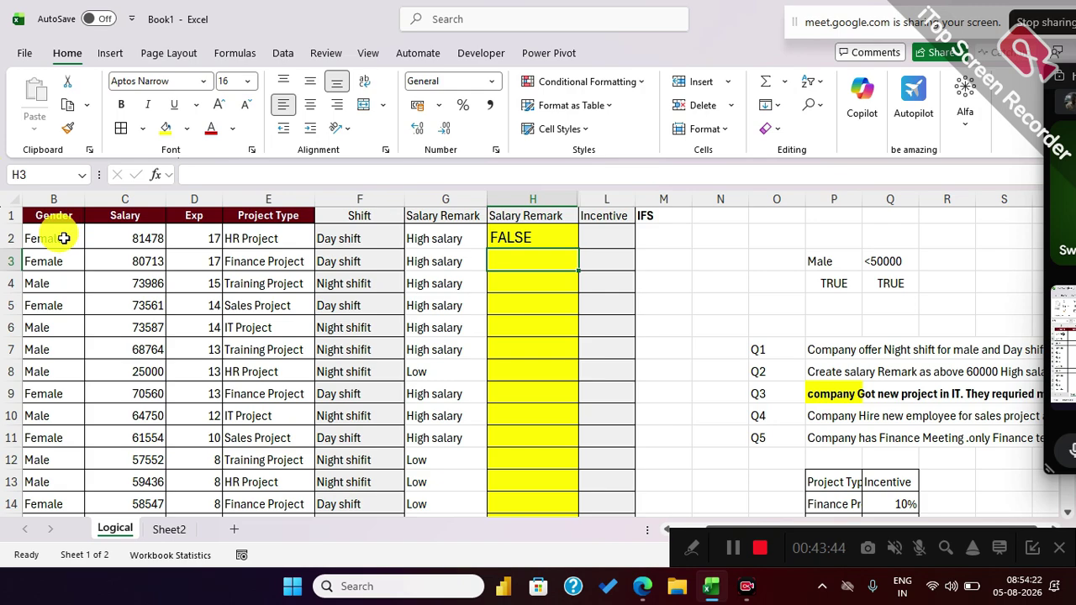
Fill the AND formula from H2 down the column and check row 8's gender and salary against its result.
click(545, 232)
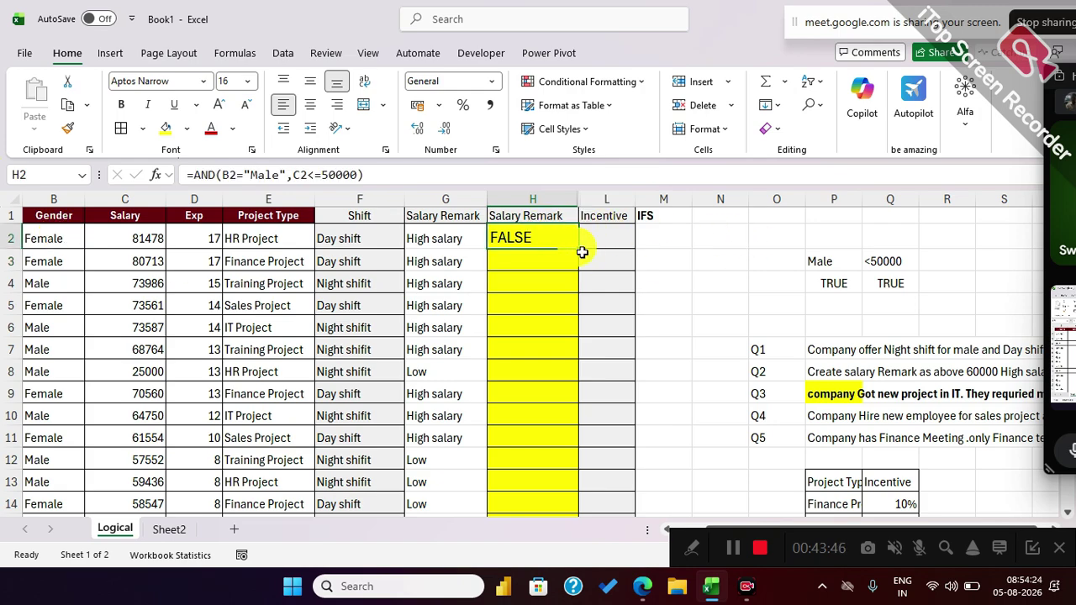
double_click(576, 250)
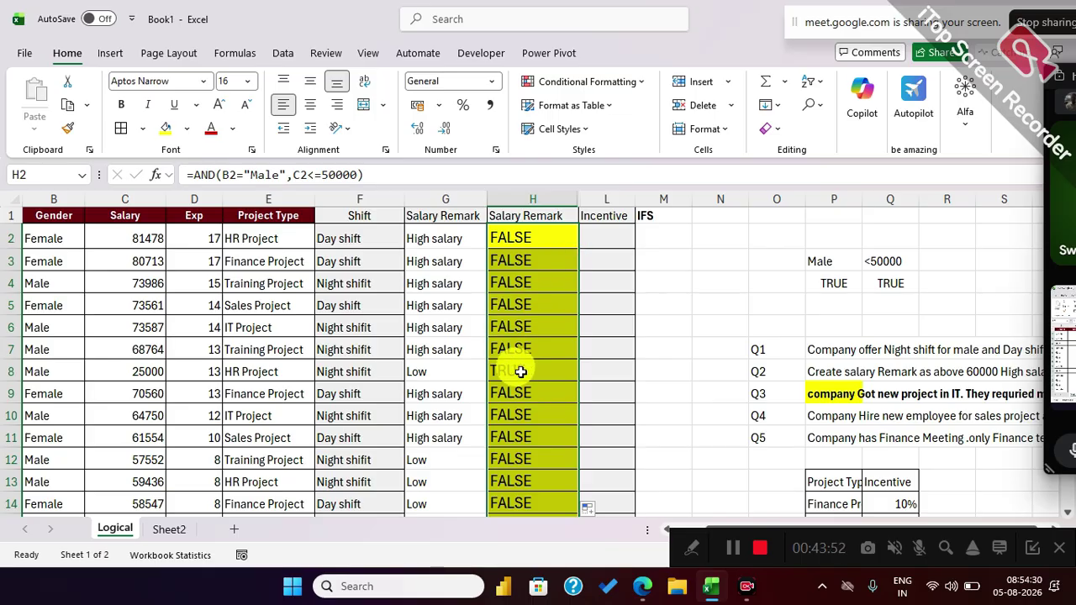
click(28, 370)
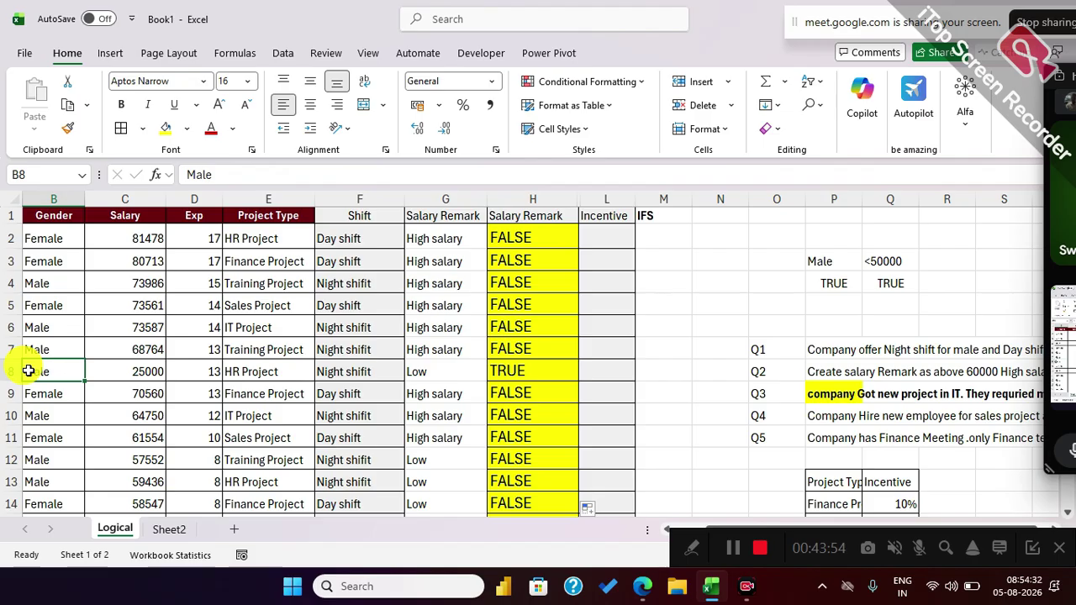
drag(28, 370, 135, 370)
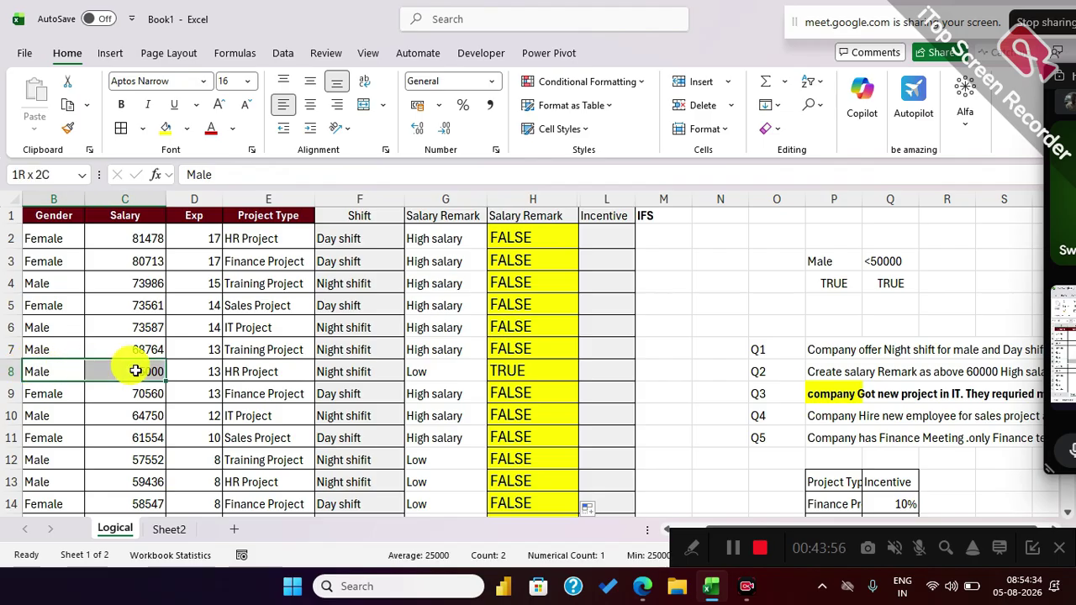
click(508, 370)
click(527, 265)
drag(532, 285, 572, 437)
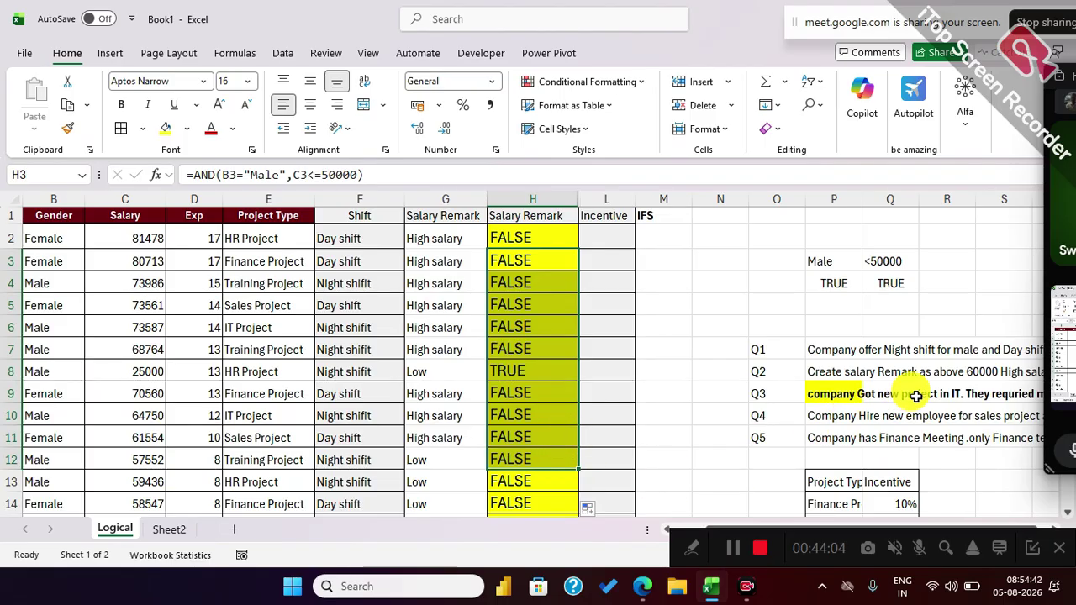
Nest H2's AND test in an IF that returns the customer name or NA: =IF(AND(B2="Male",C2<=50000),A2,"NA").
click(525, 243)
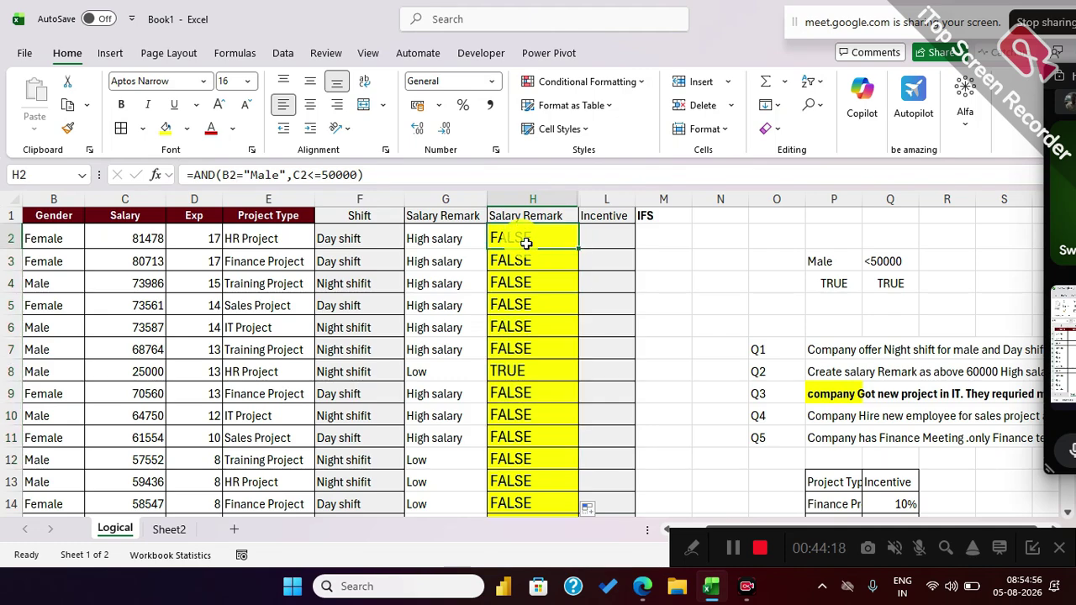
click(192, 175)
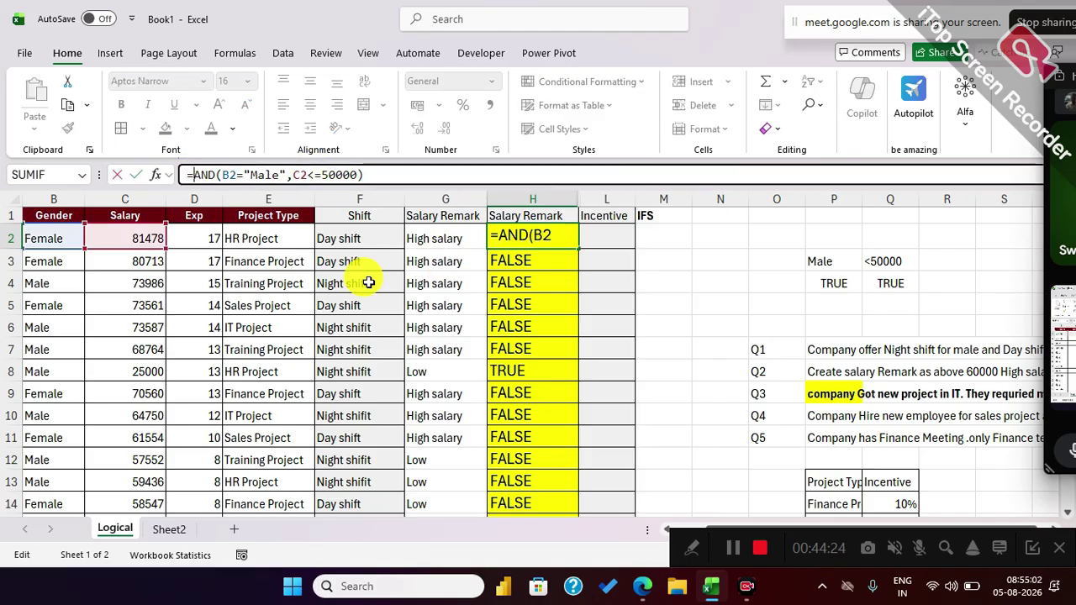
text(IF()
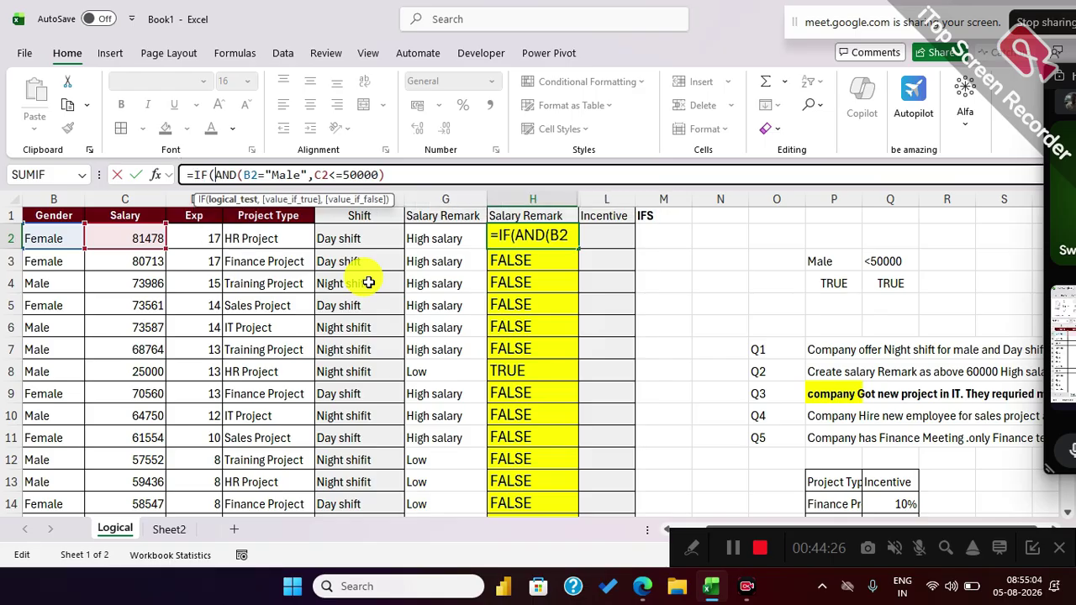
drag(215, 175, 384, 173)
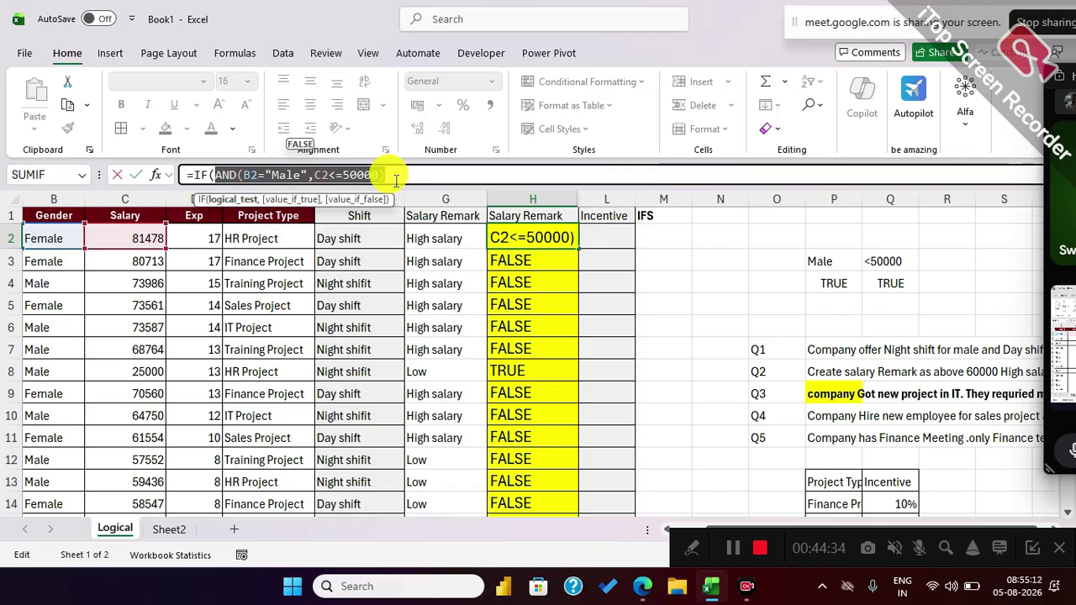
click(435, 175)
text(,)
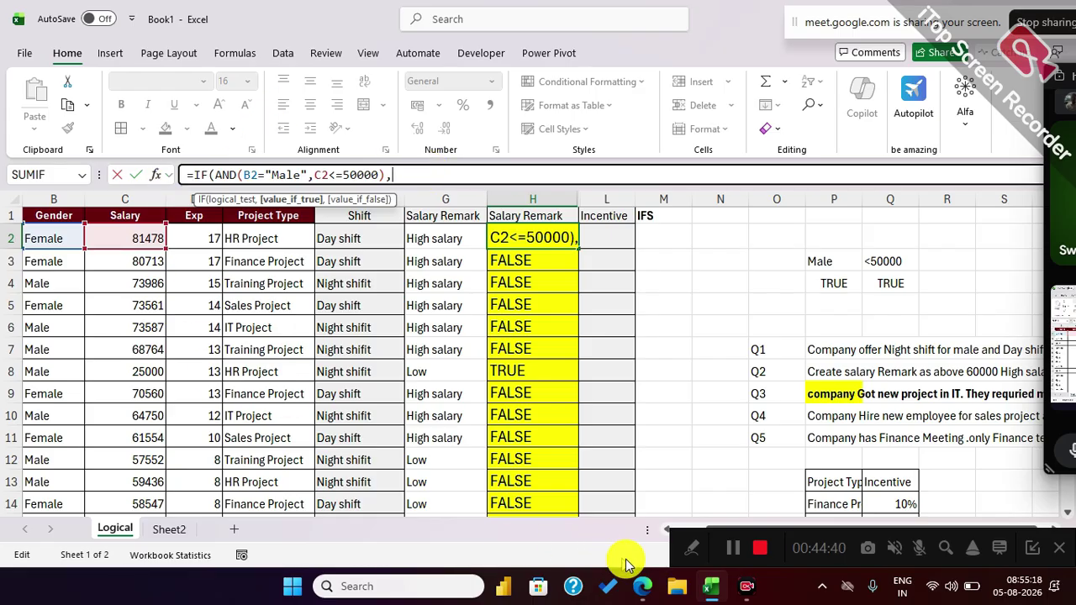
click(52, 239)
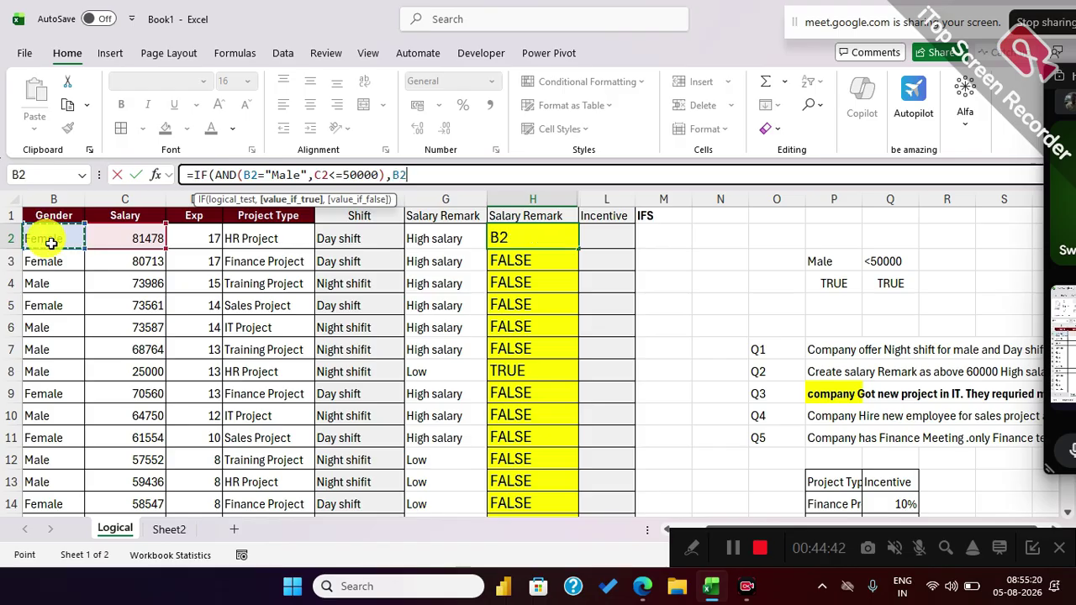
key(Left)
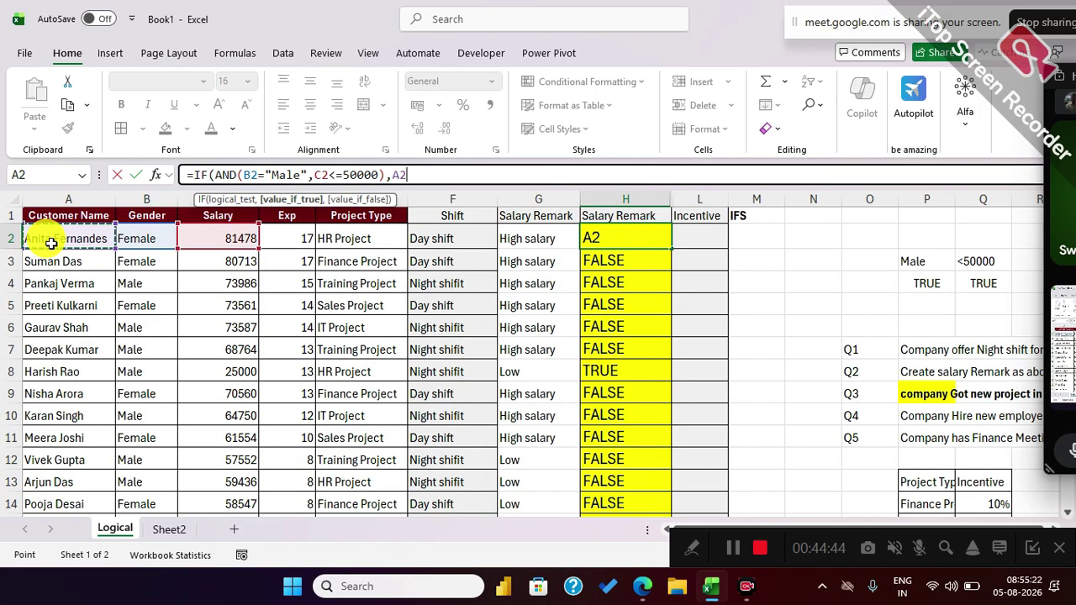
text(,)
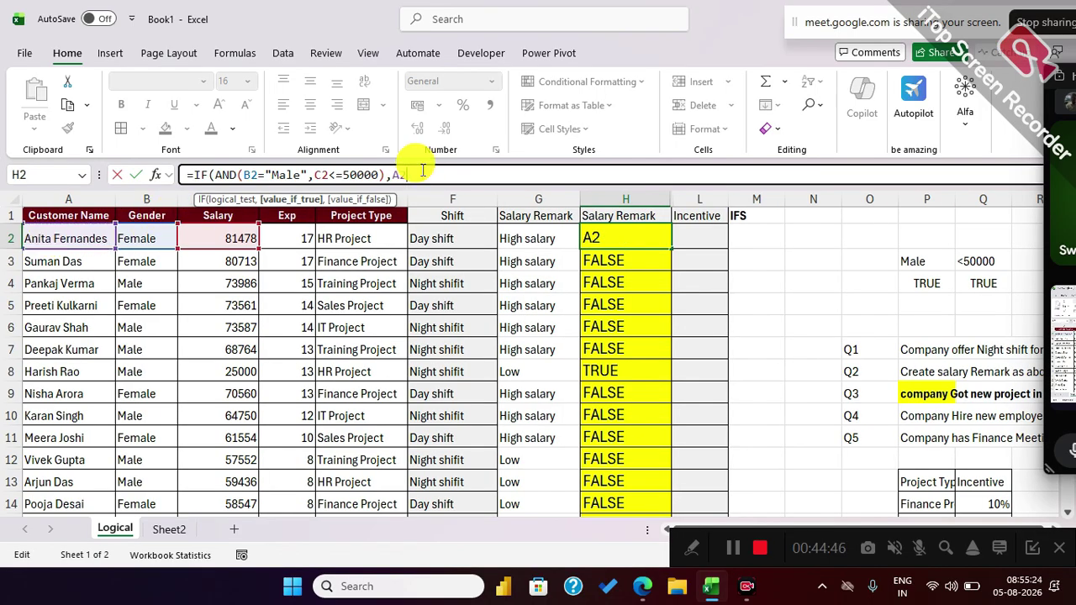
text("NA"))
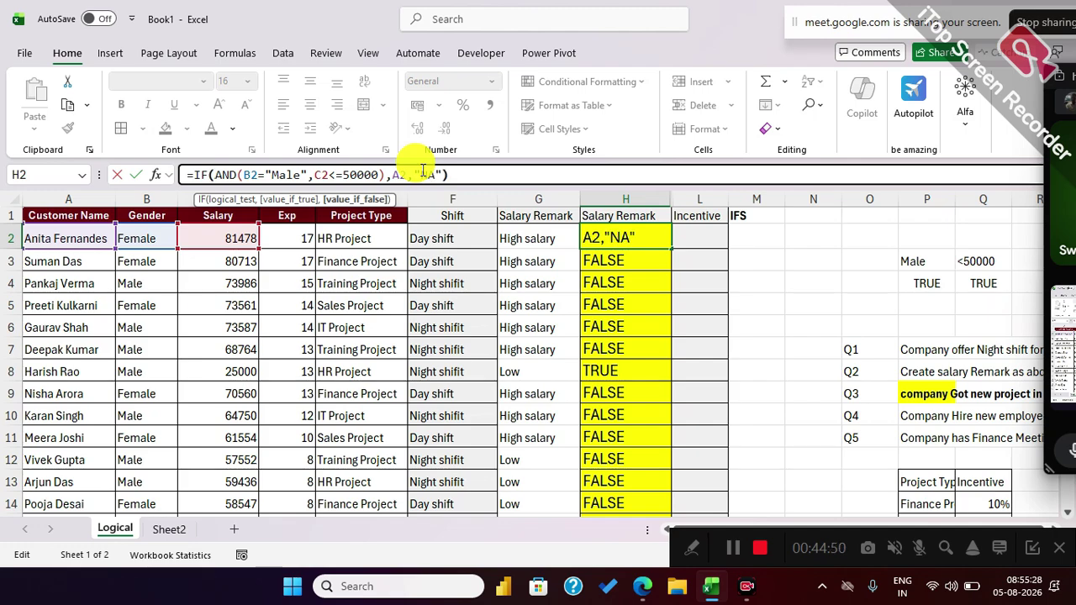
key(Return)
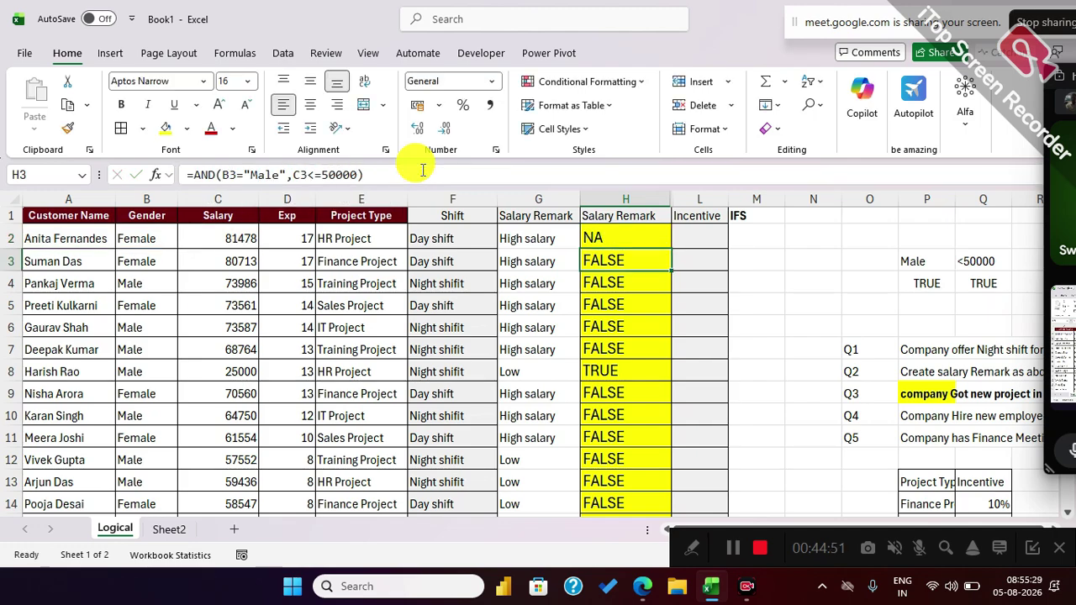
Fill H2's IF formula down the column and retitle the H1 header as New project.
click(619, 237)
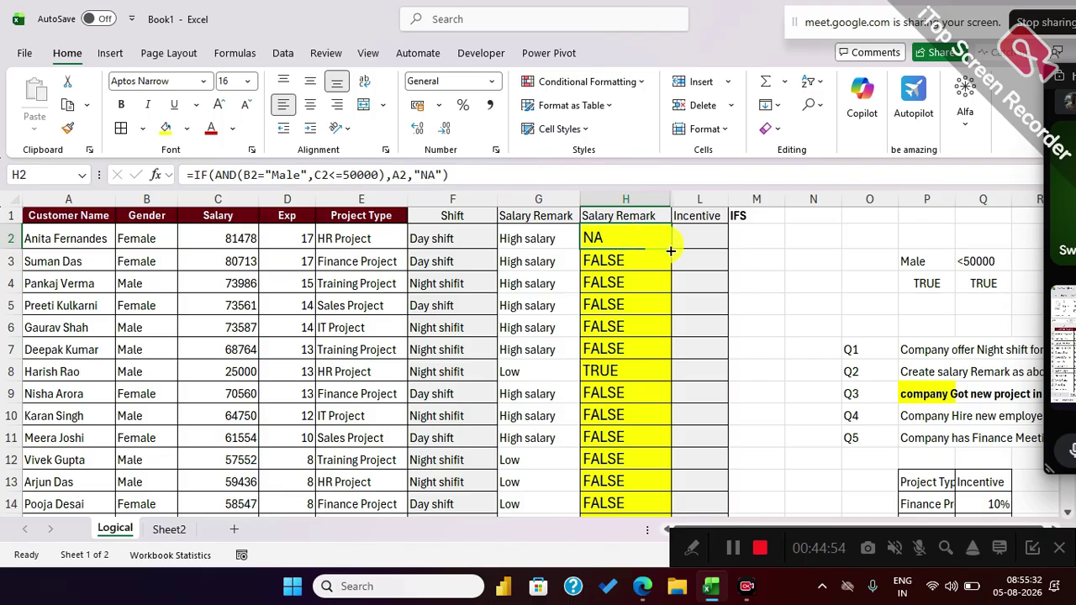
double_click(669, 250)
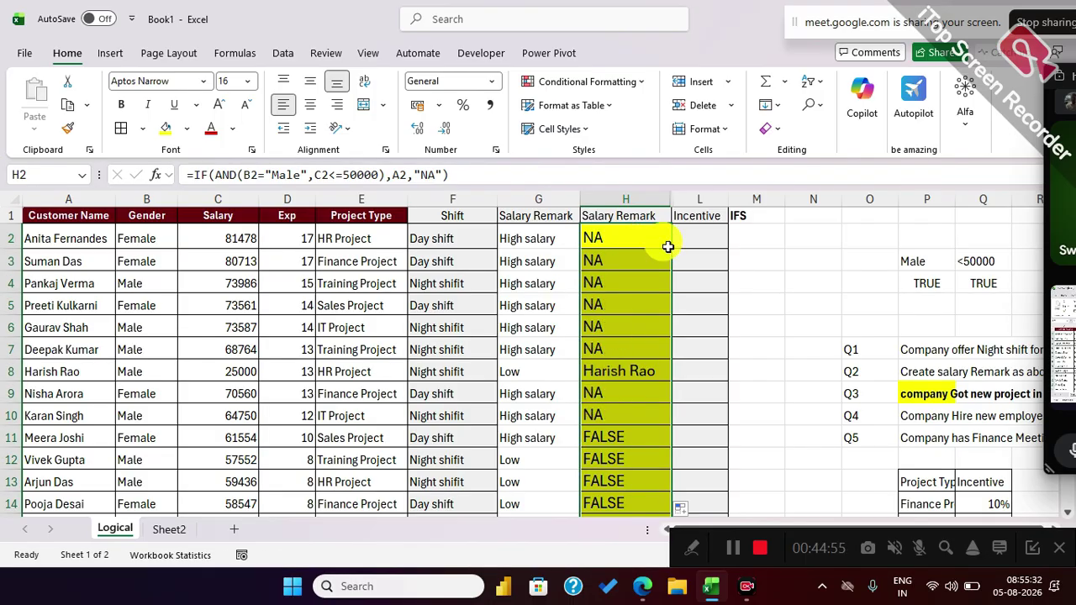
click(629, 216)
text(New)
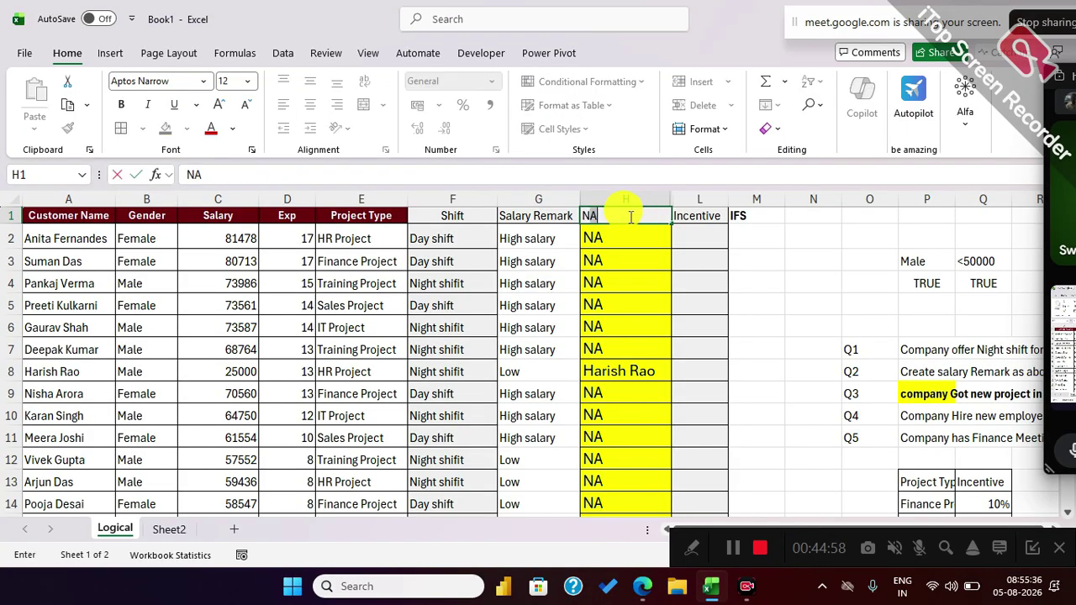
text( project)
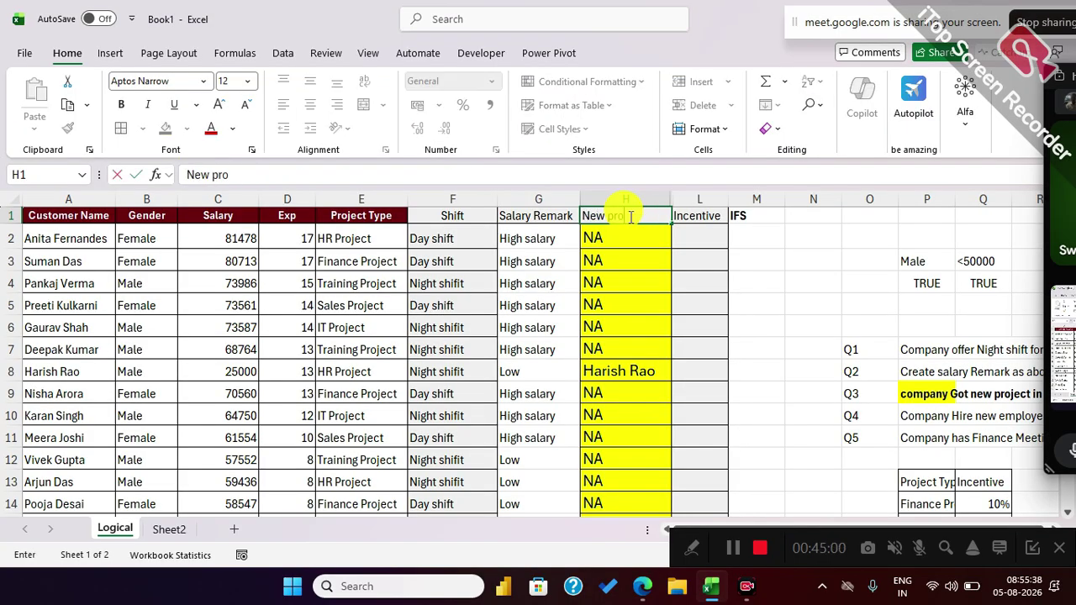
key(Return)
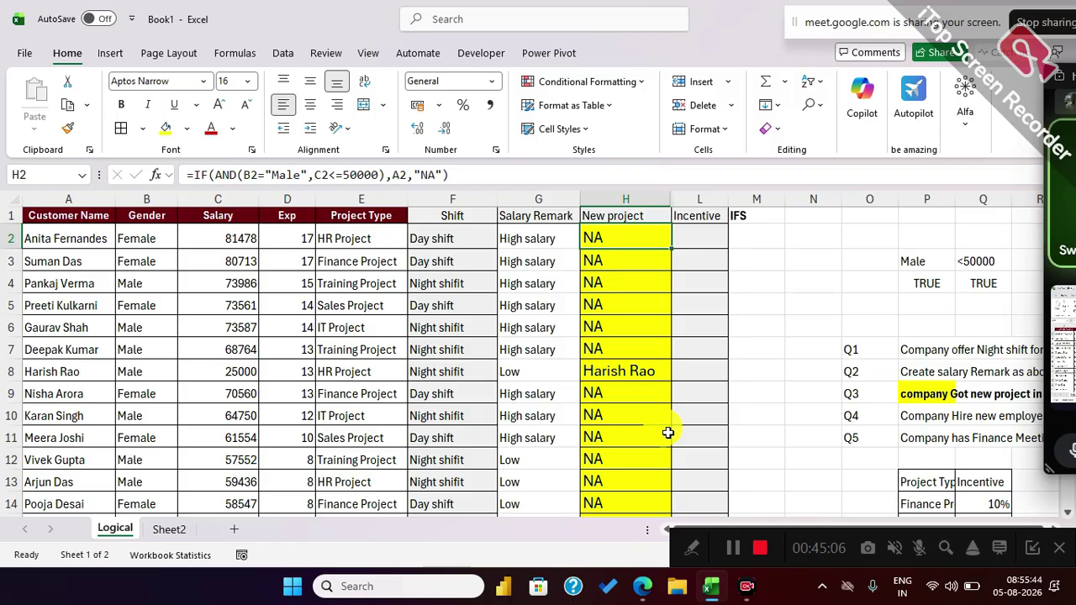
Insert a blank column between the New project and Incentive columns.
drag(54, 238, 21, 458)
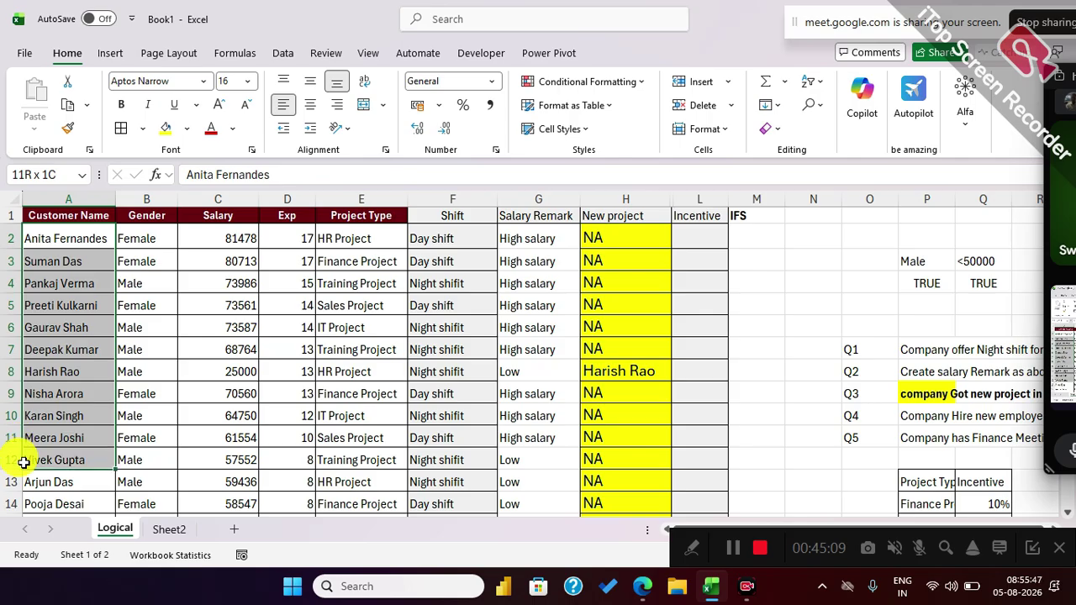
click(630, 238)
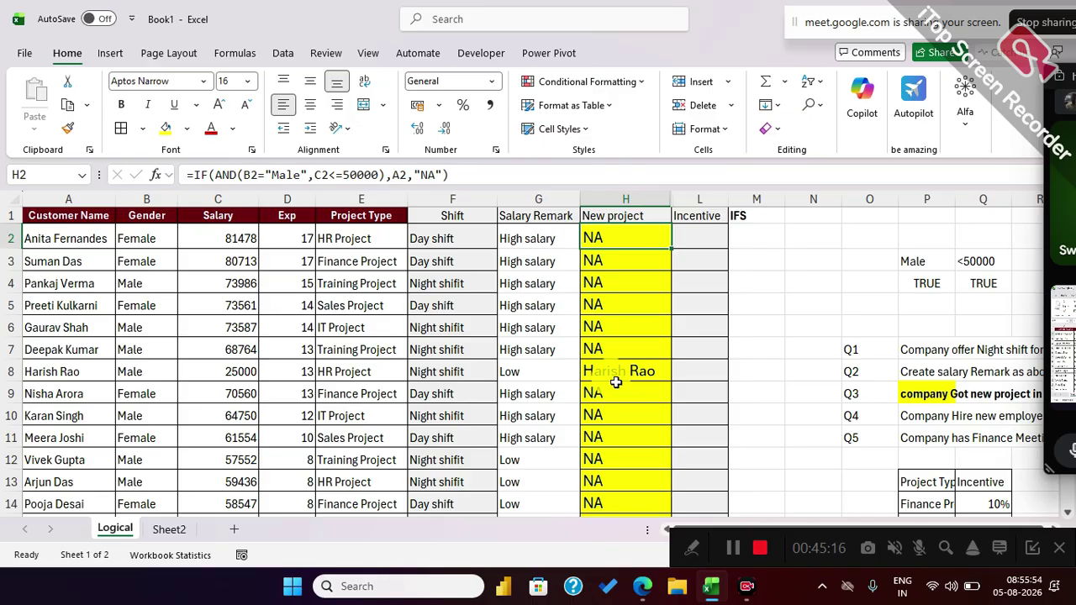
click(694, 200)
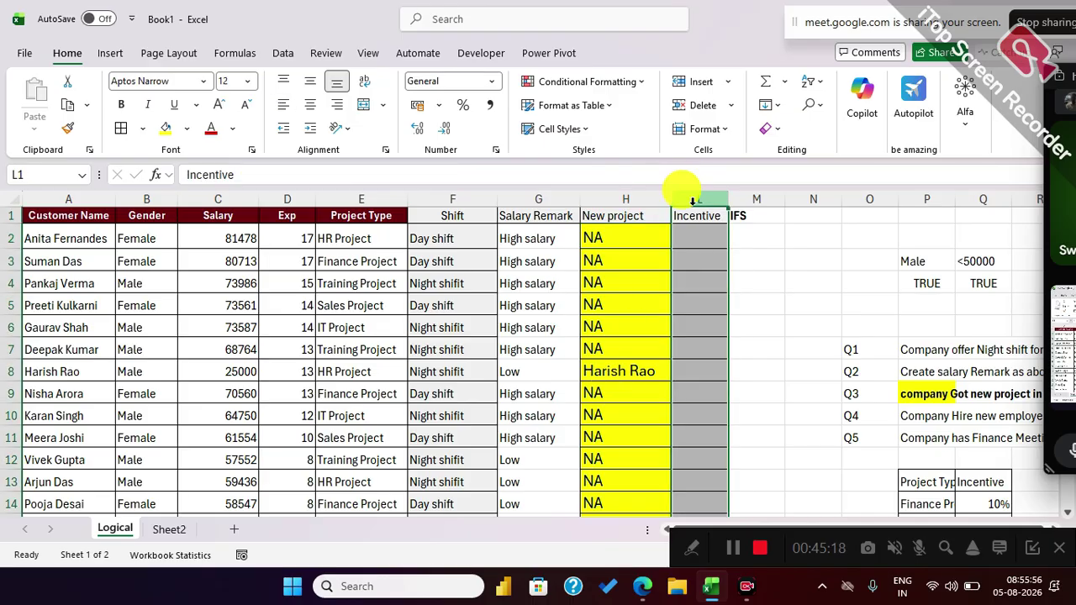
key(ctrl+plus)
Enter =IF(AND(D2>=8,D2<=13),A2,"NA") in L2 to return the customer name for experience from 8 to 13.
click(602, 241)
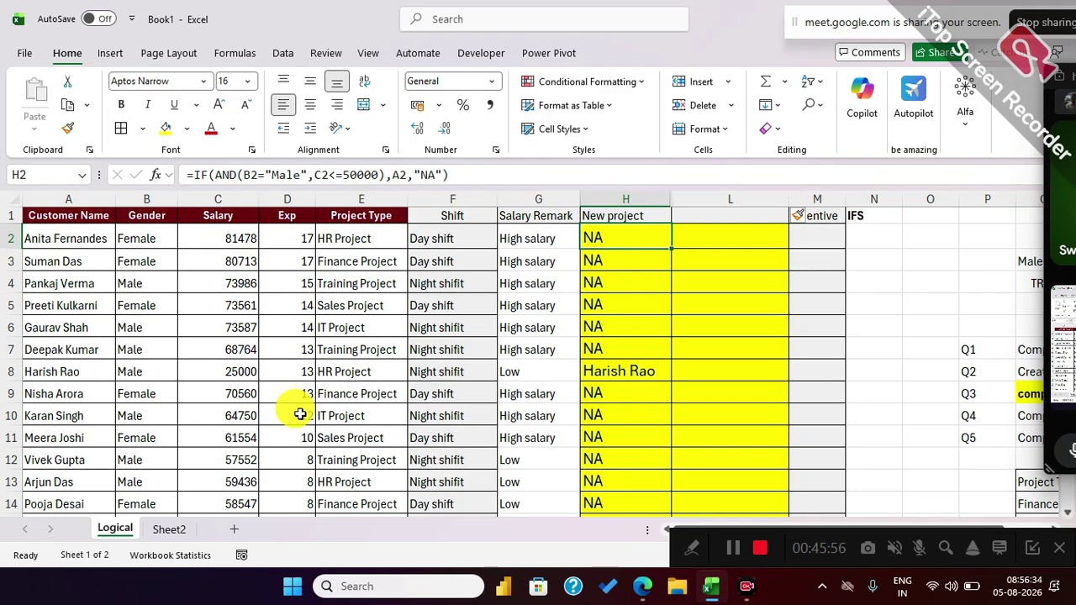
scroll(300, 414, down, 4)
scroll(302, 422, up, 1)
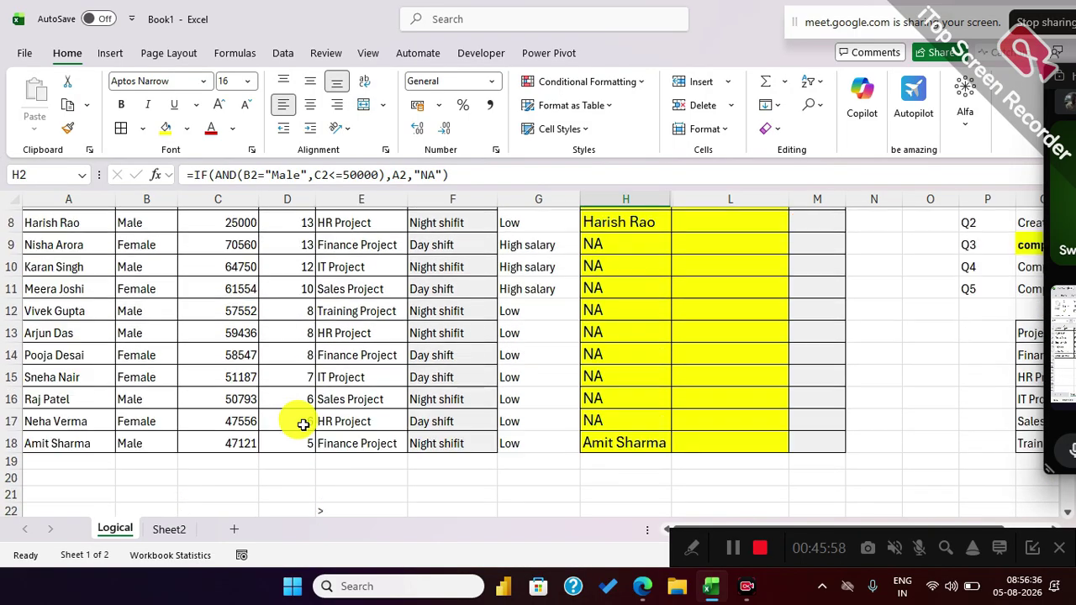
scroll(299, 422, up, 2)
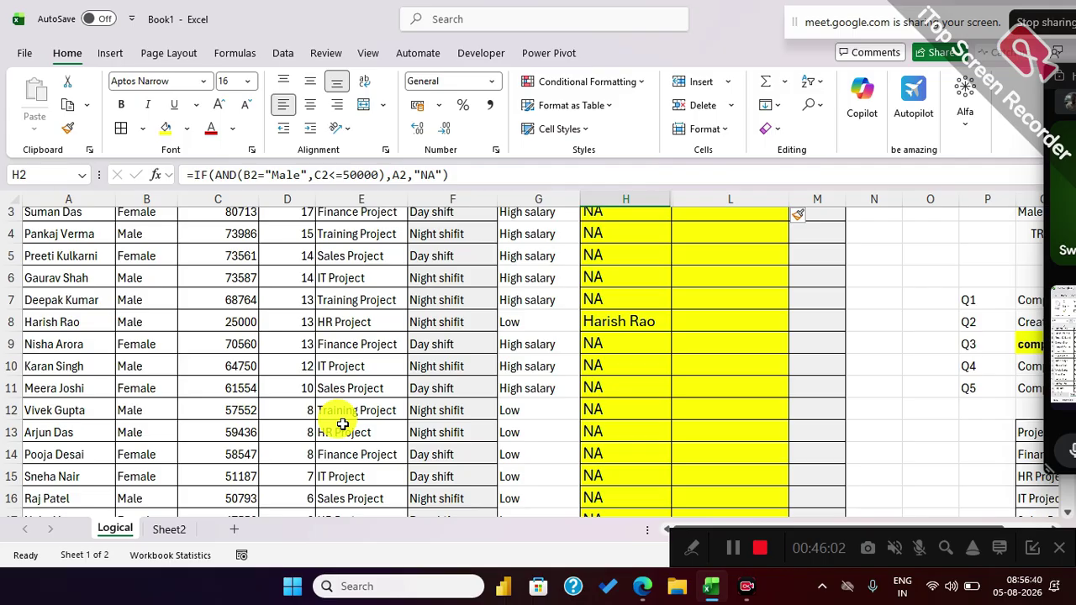
scroll(342, 424, up, 1)
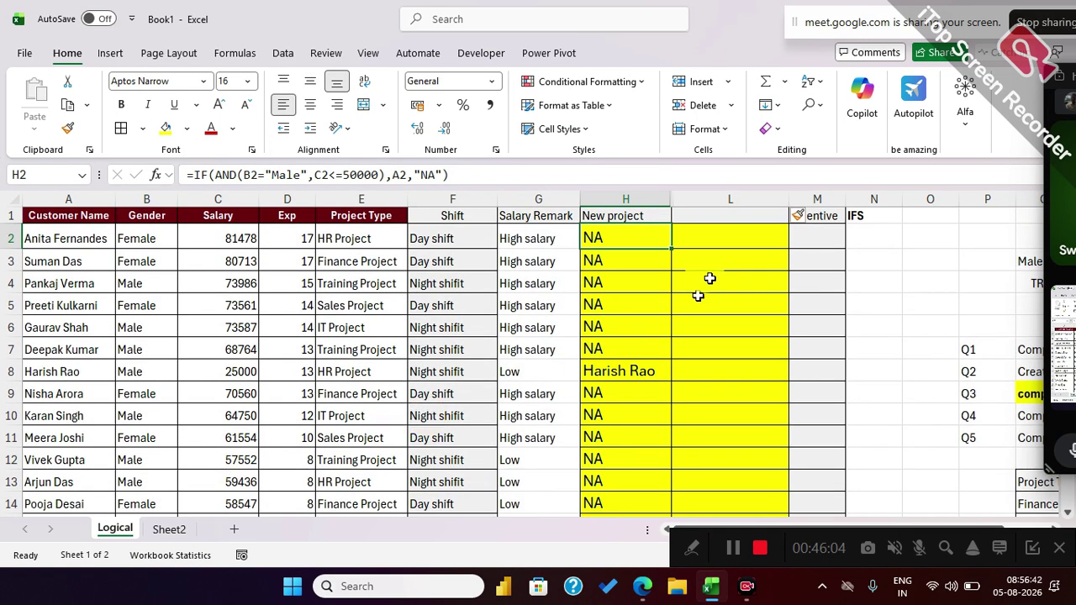
click(694, 237)
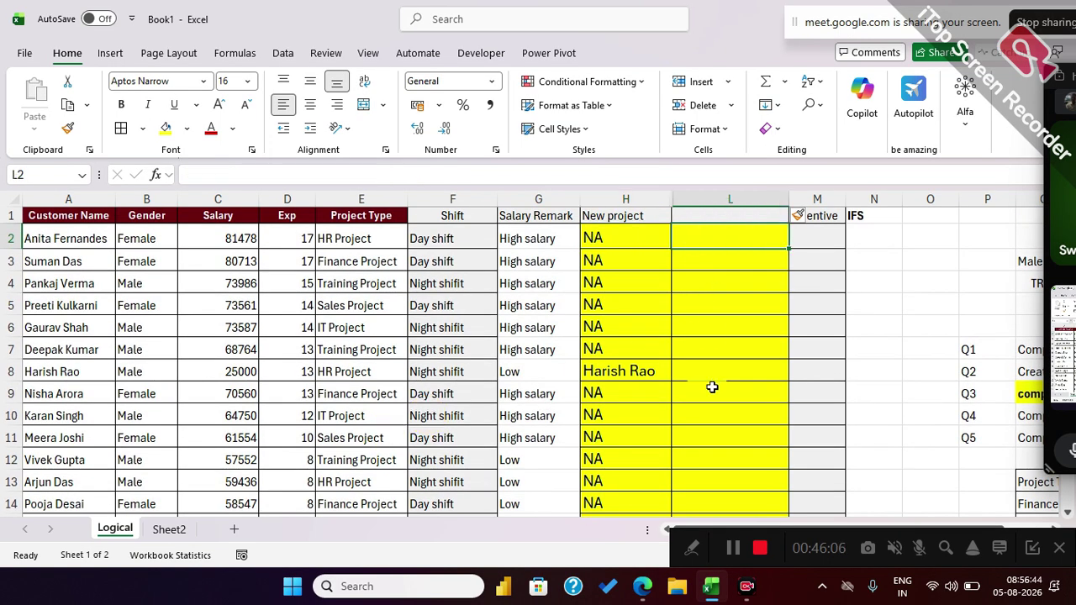
text(=if)
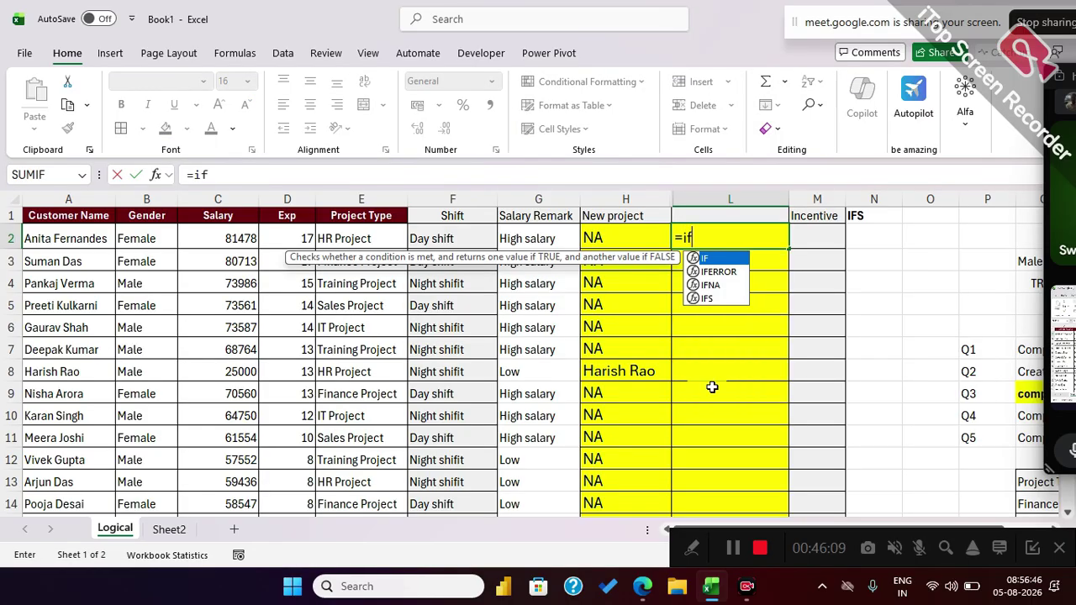
key(Tab)
text(and)
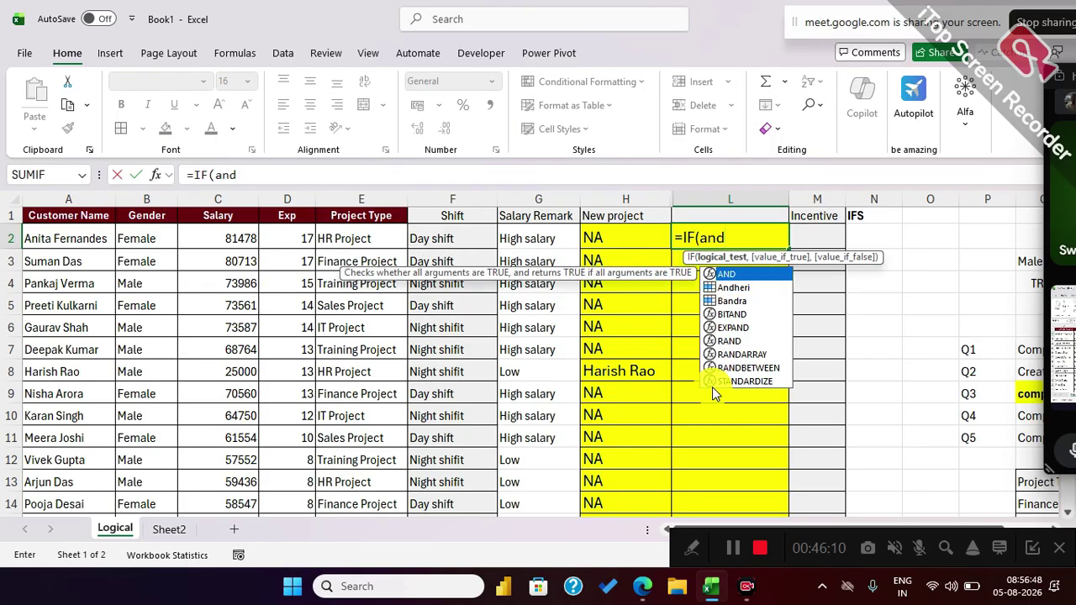
text(()
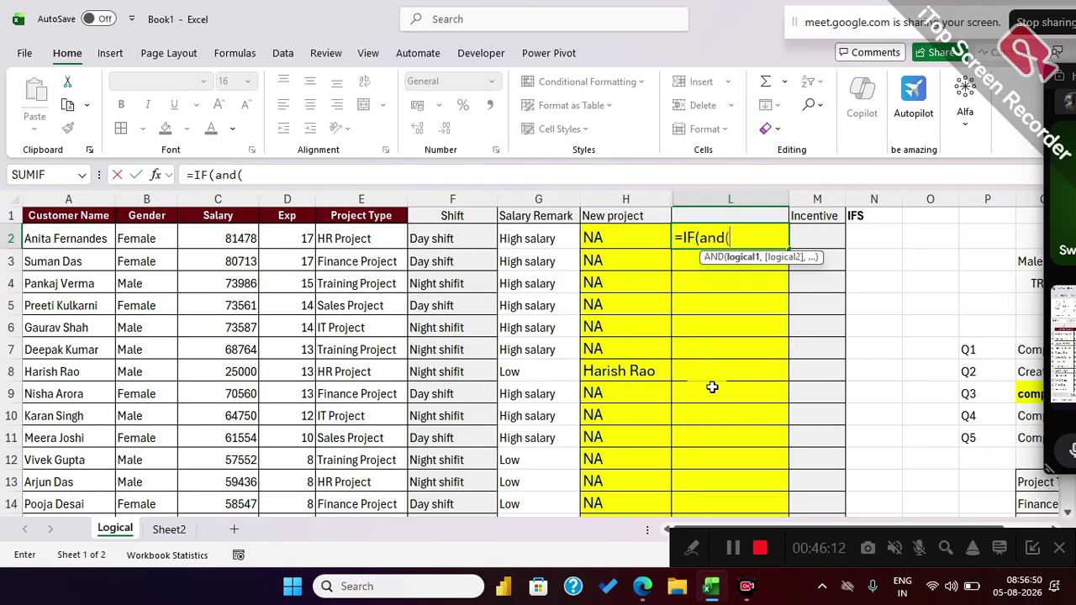
click(304, 239)
text(>=8,)
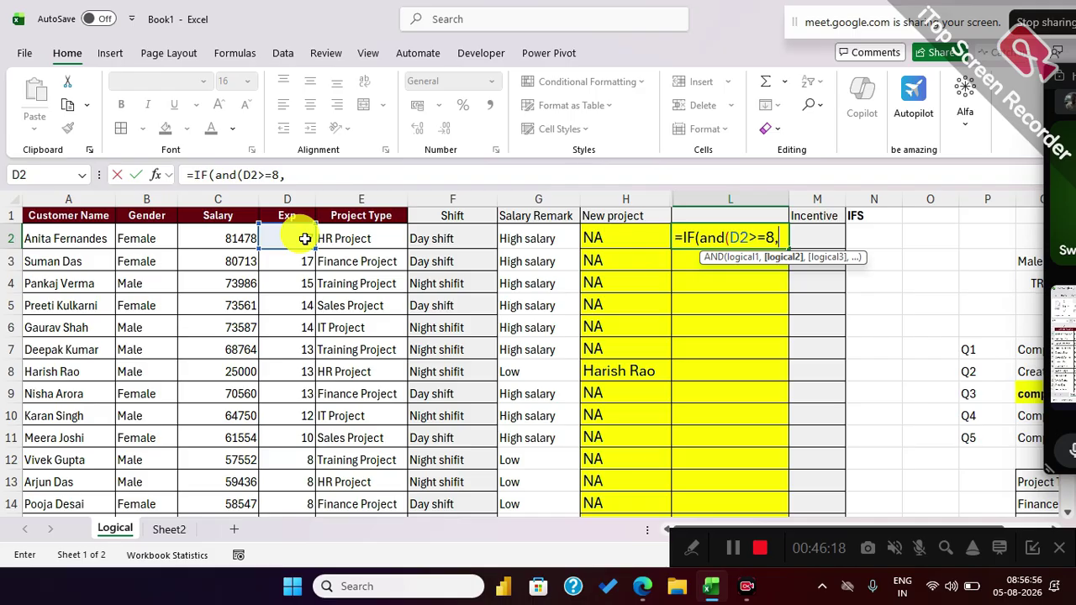
click(305, 238)
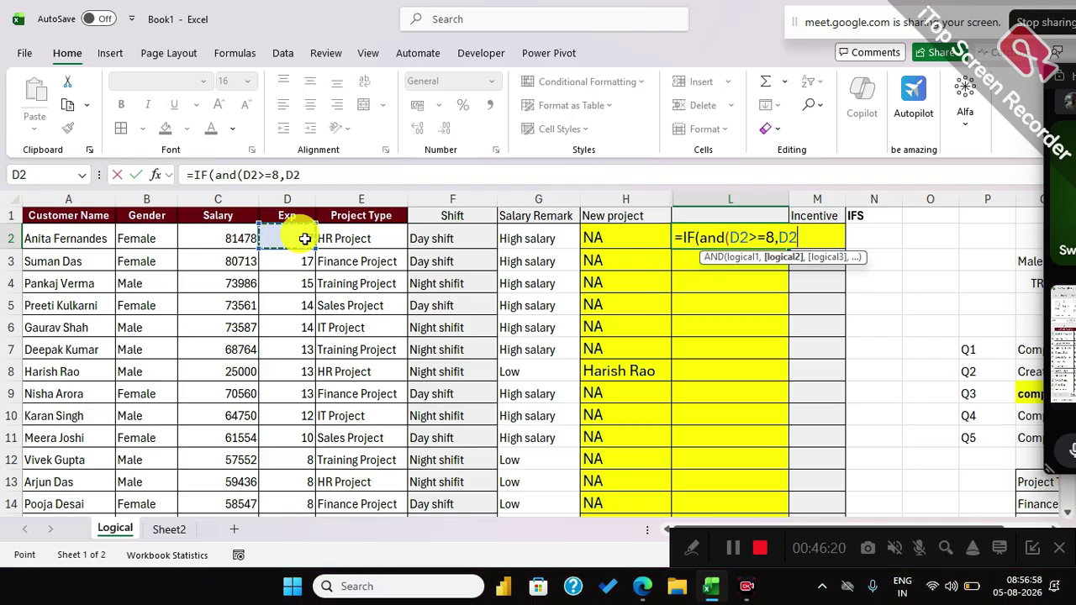
text(<=13),)
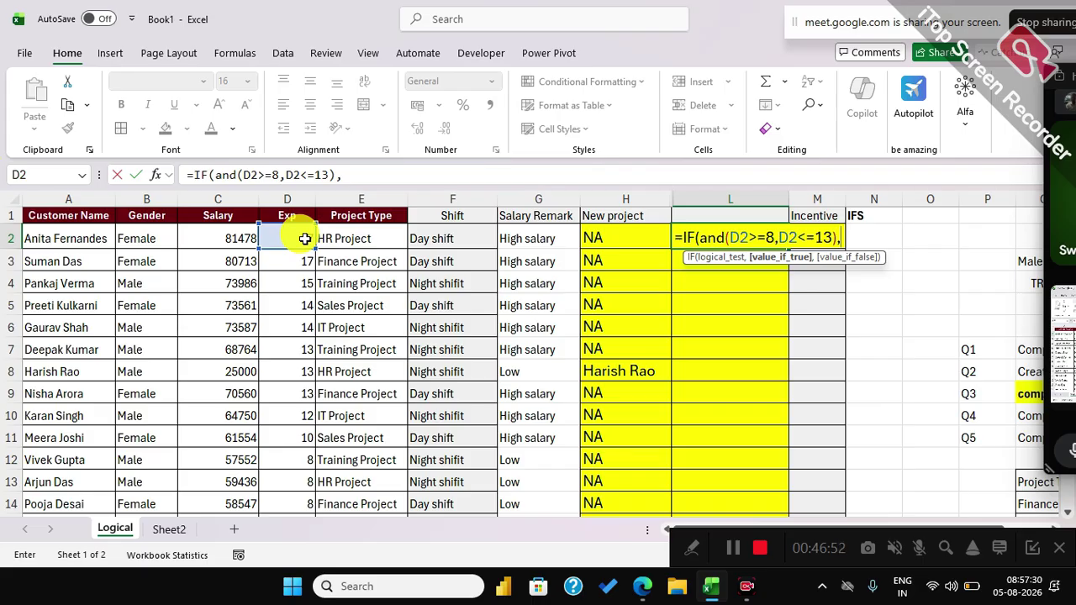
click(72, 239)
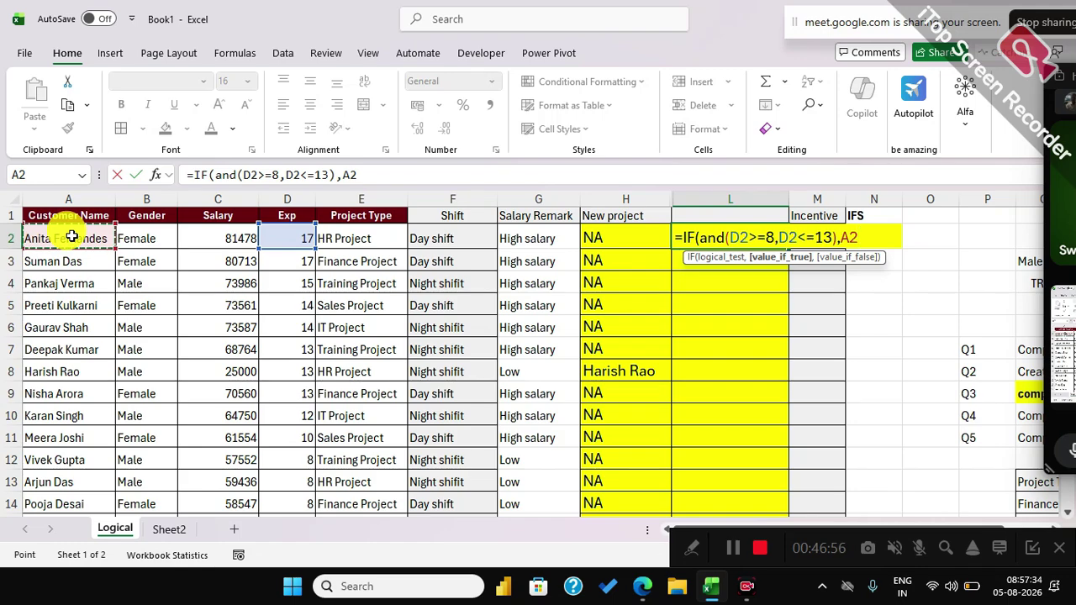
text(,"NA")
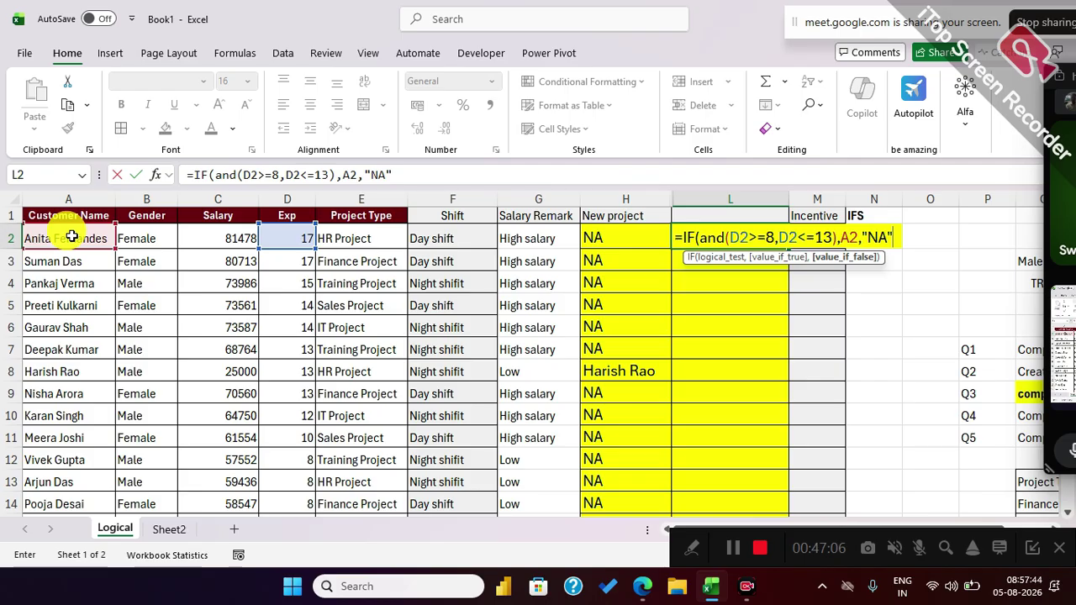
key(Return)
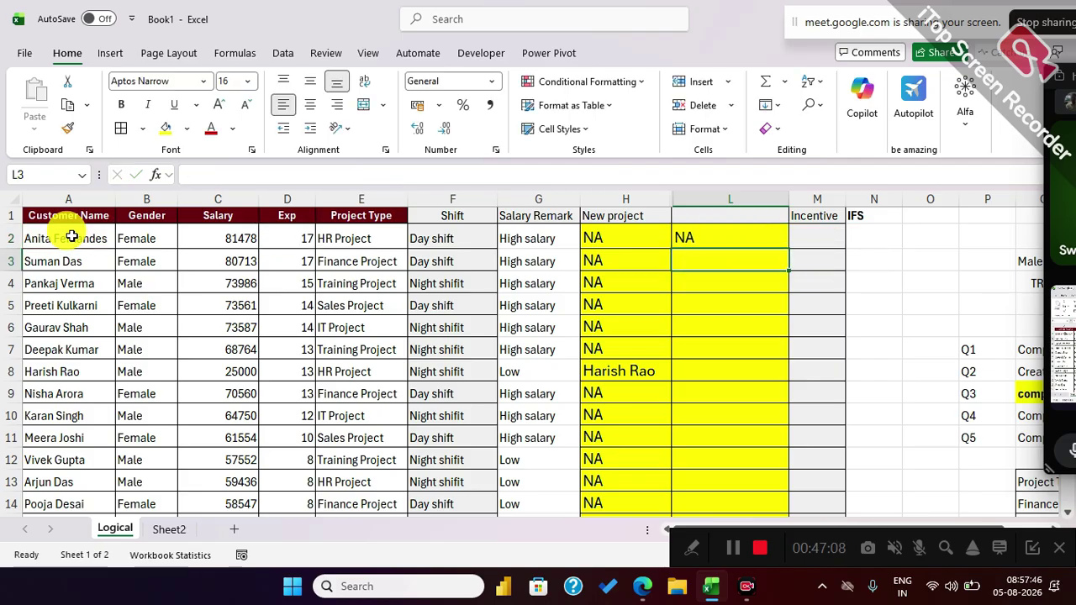
Fill the experience-range formula from L2 down to L14.
click(751, 235)
double_click(788, 251)
double_click(788, 251)
drag(788, 250, 794, 290)
key(ctrl+z)
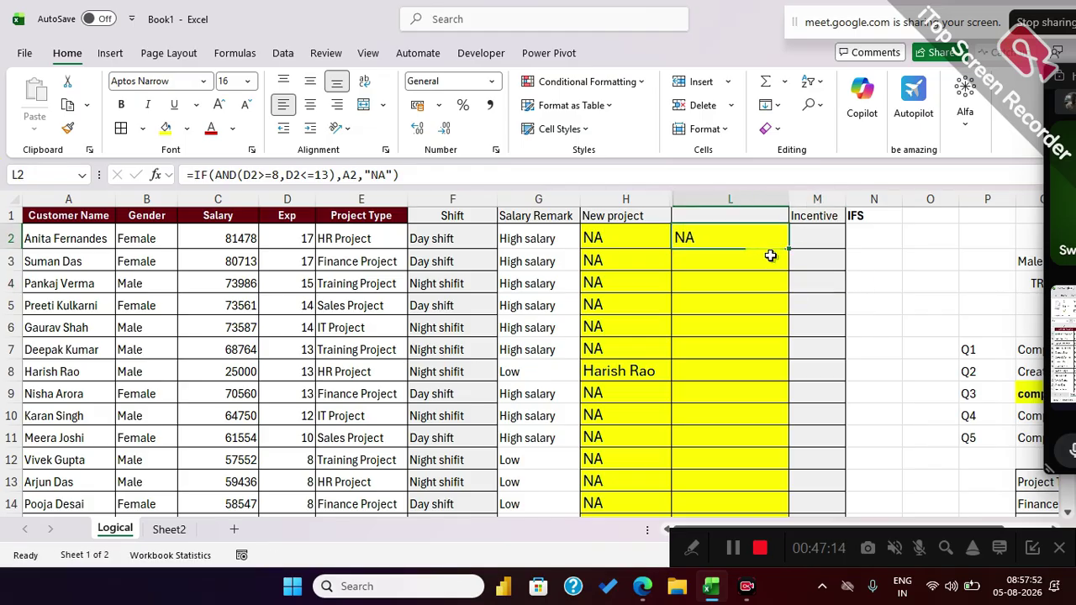
drag(789, 249, 760, 507)
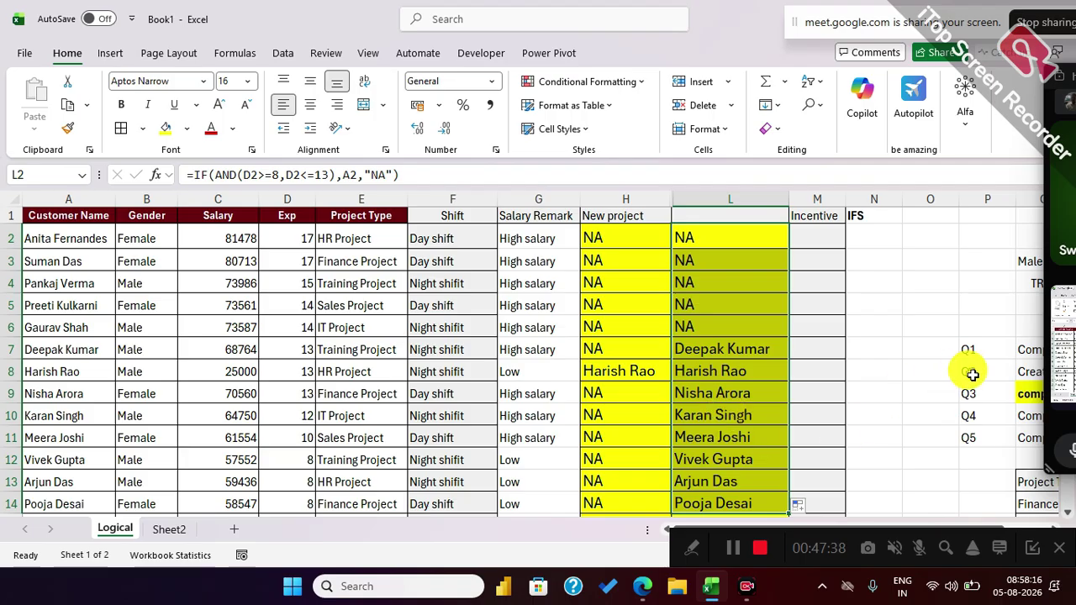
Read the full text of question Q4 in the question list beside the table.
click(952, 416)
key(Right)
key(Right)
key(Right)
key(Right)
key(Right)
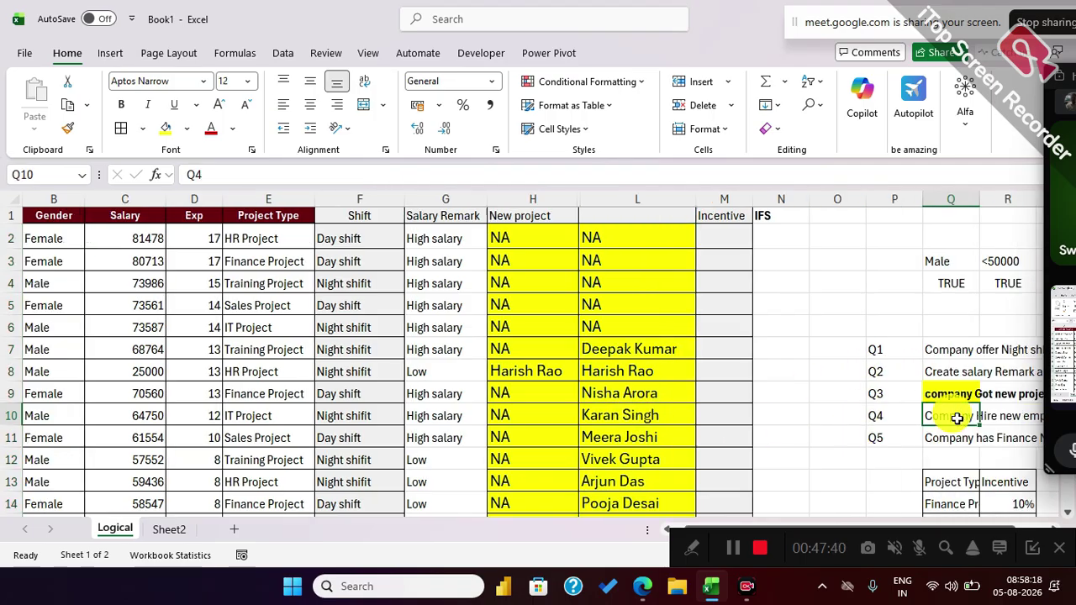
key(Right)
key(Right)
key(Right)
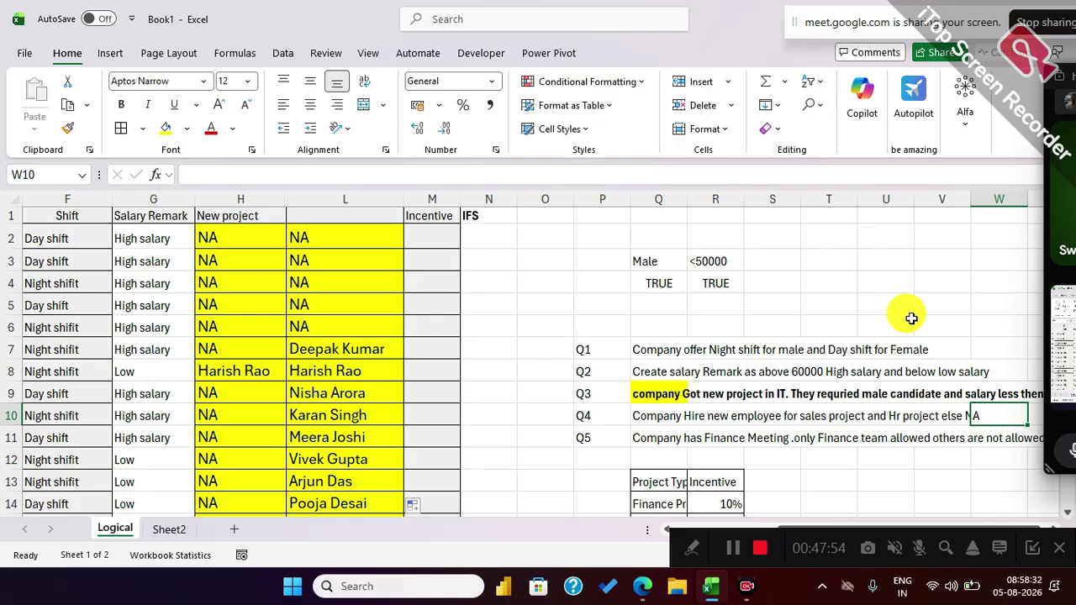
Insert a blank column before Incentive and title its M1 header Q.4.
click(437, 195)
key(ctrl+plus)
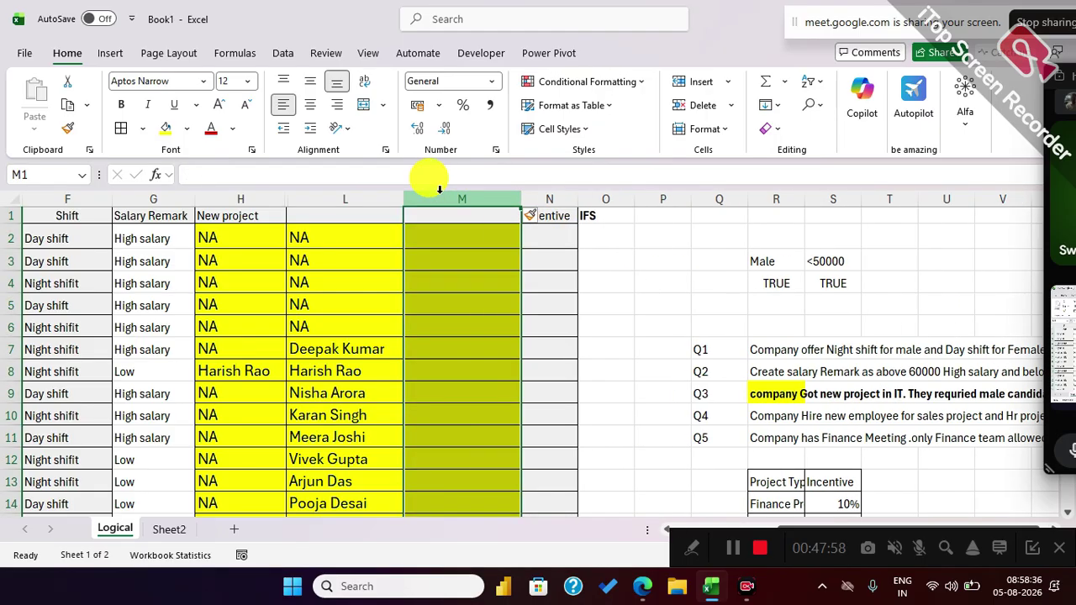
click(439, 211)
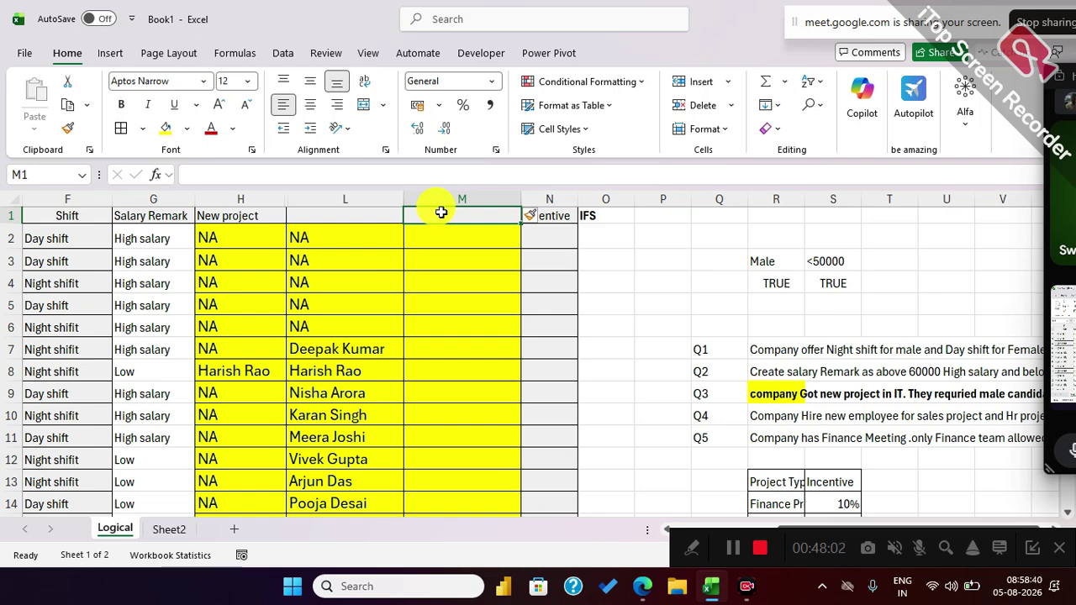
text(Q.5)
key(Return)
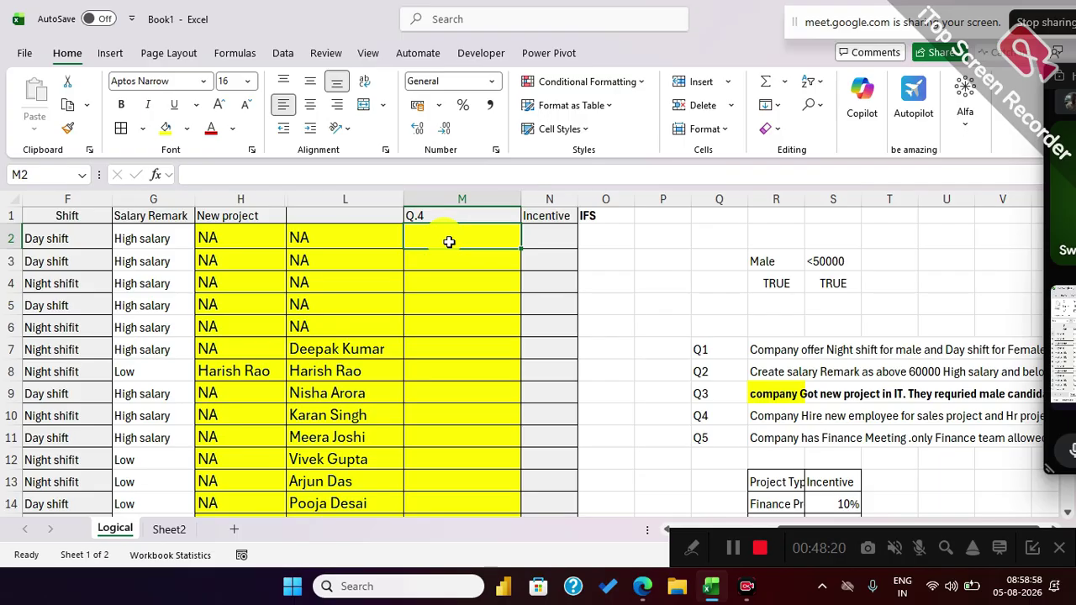
Start an IF formula with a nested OR in M2, entering E2="Hr project" as the first condition.
drag(775, 263, 826, 283)
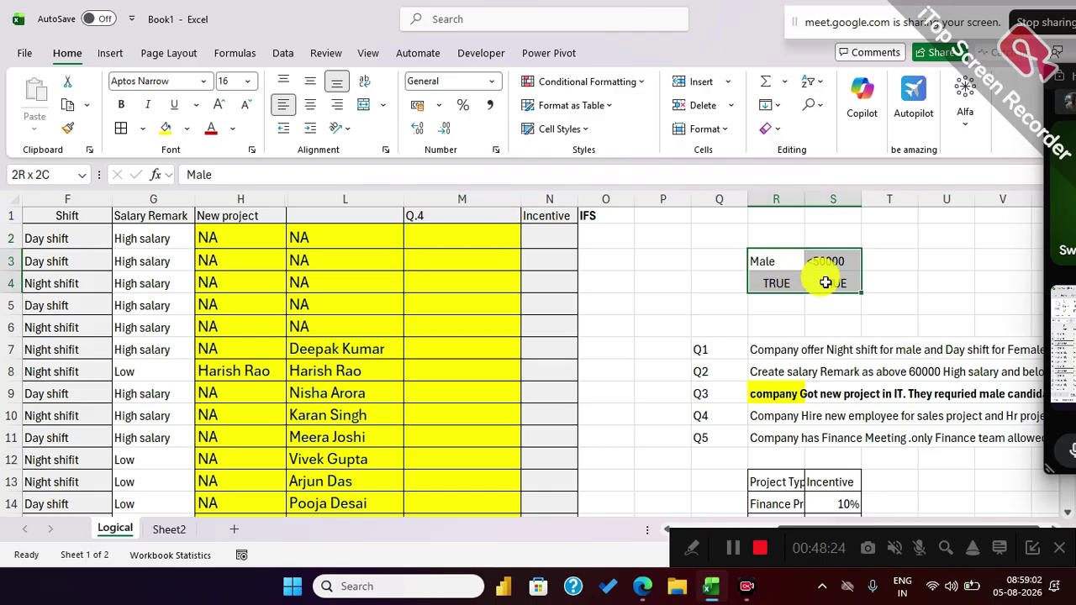
drag(825, 283, 825, 283)
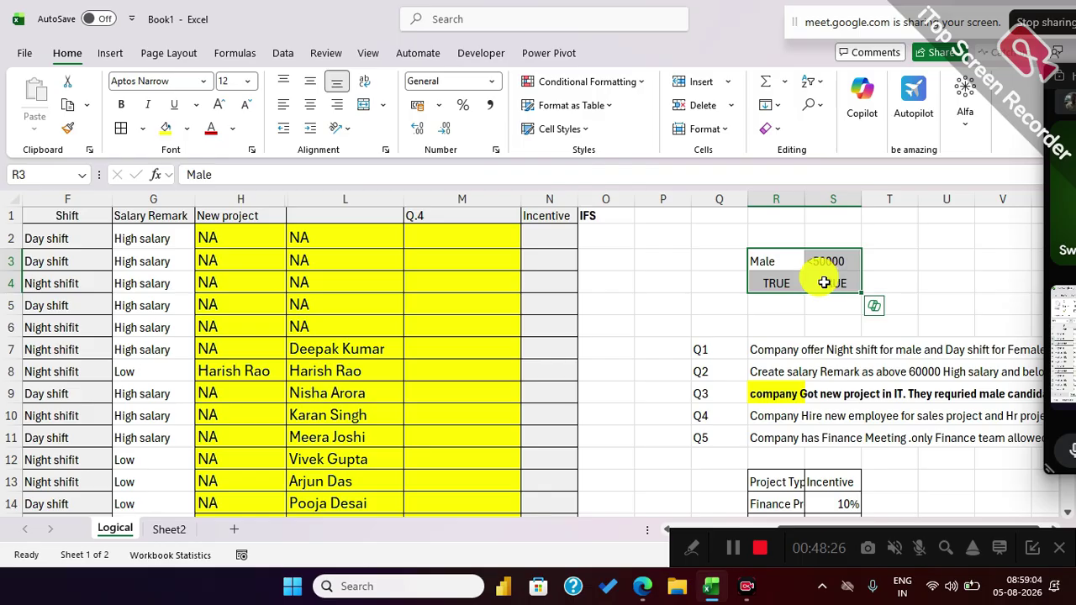
click(476, 237)
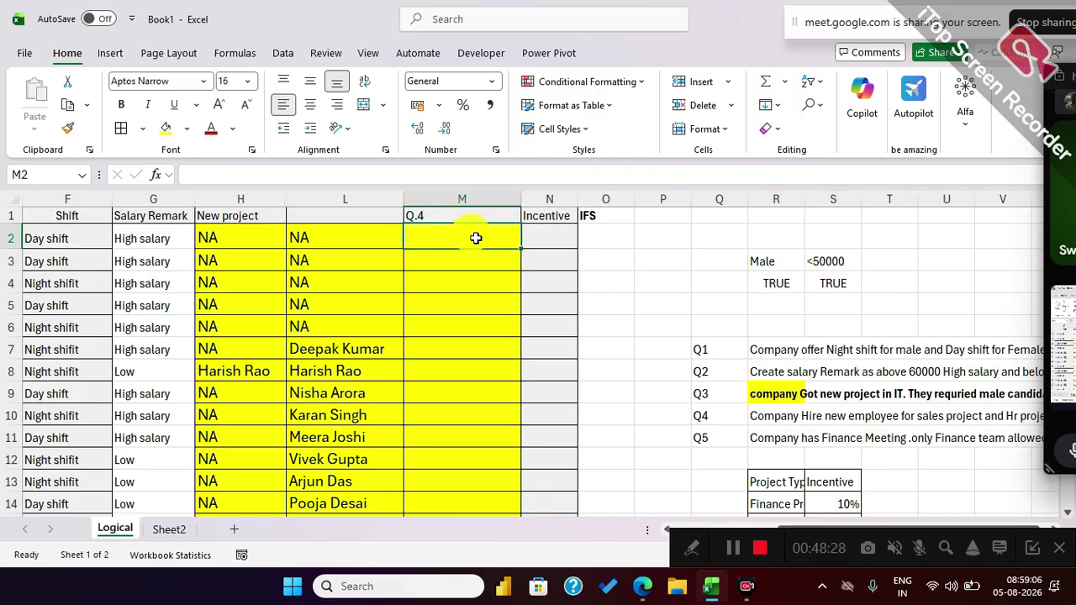
text(=if(or)
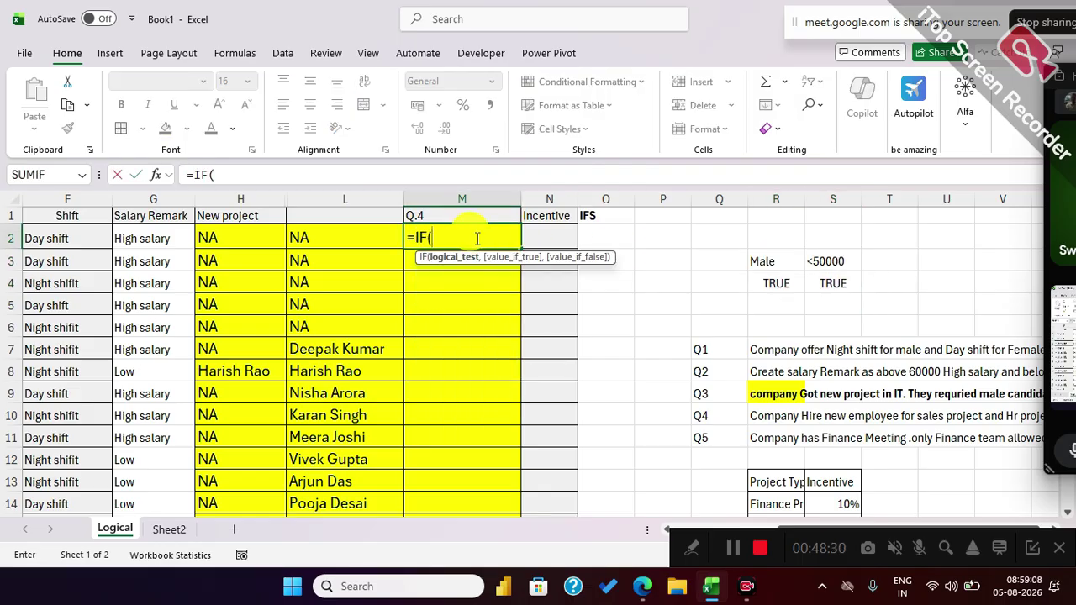
text(()
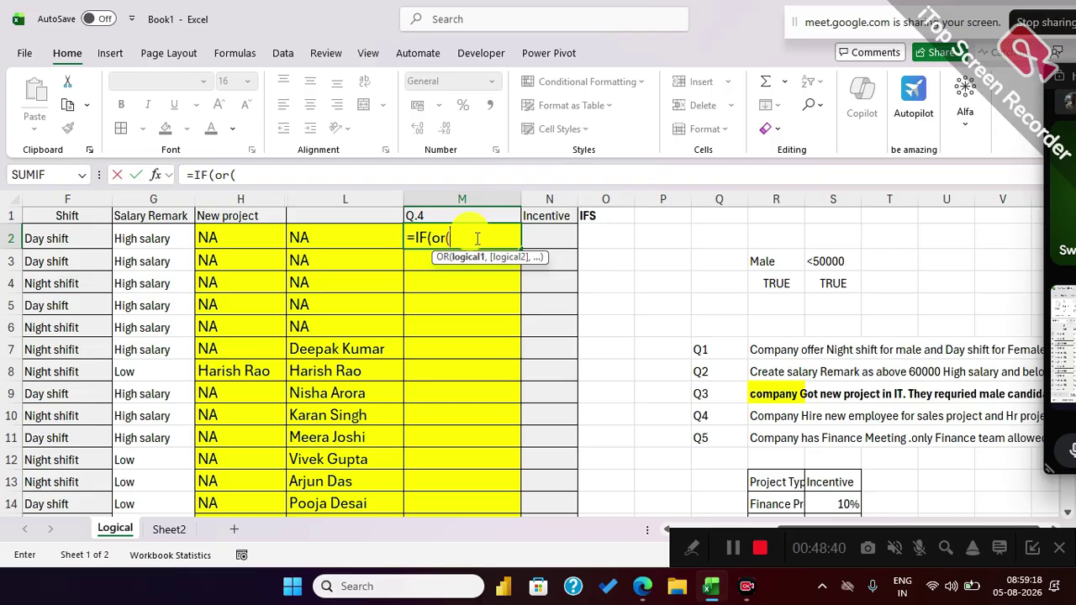
key(Left)
key(Left)
key(Left)
key(Left)
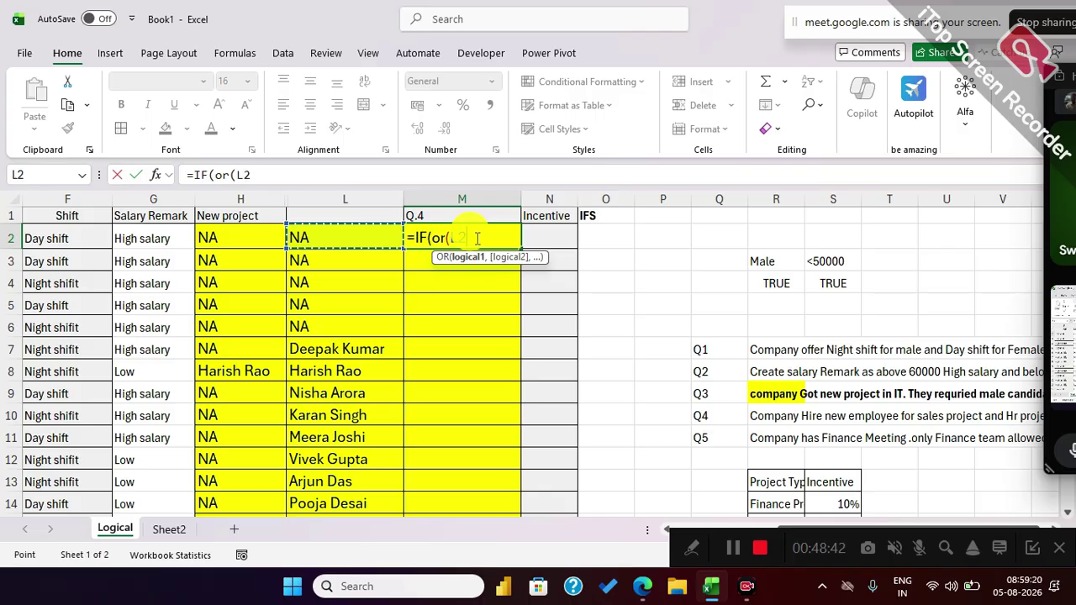
text(=)
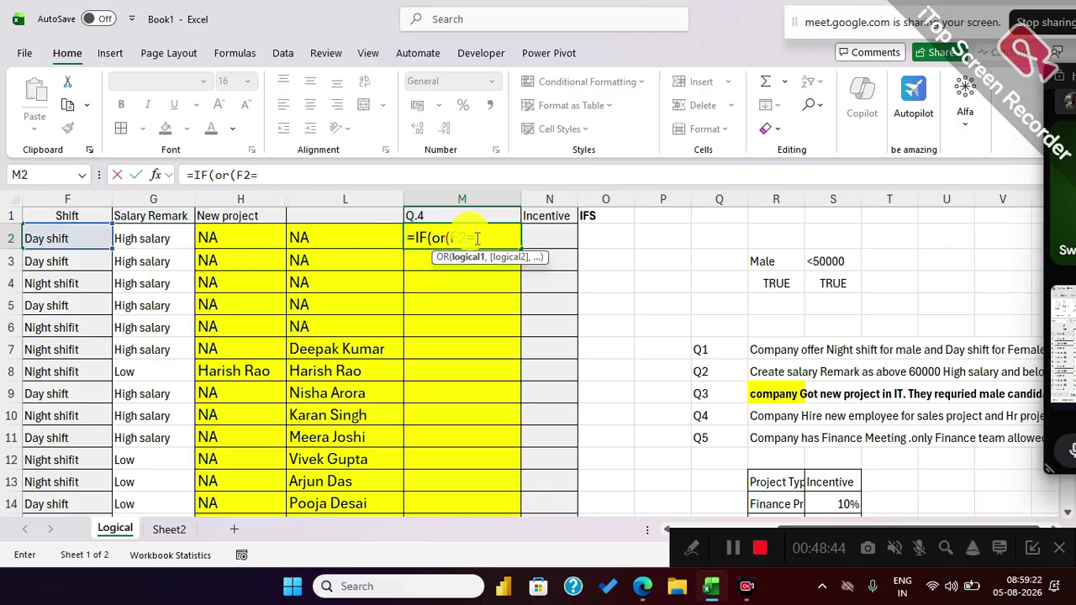
key(Left)
key(BackSpace)
key(BackSpace)
key(BackSpace)
key(BackSpace)
key(BackSpace)
key(Left)
key(Left)
key(Left)
key(Left)
key(Left)
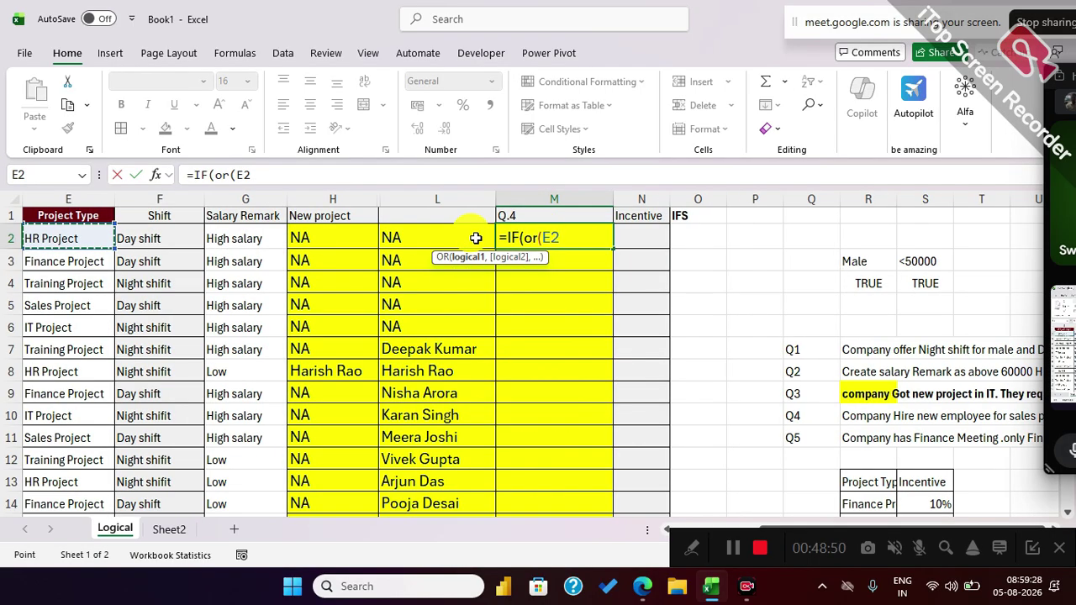
text(="Hr project",)
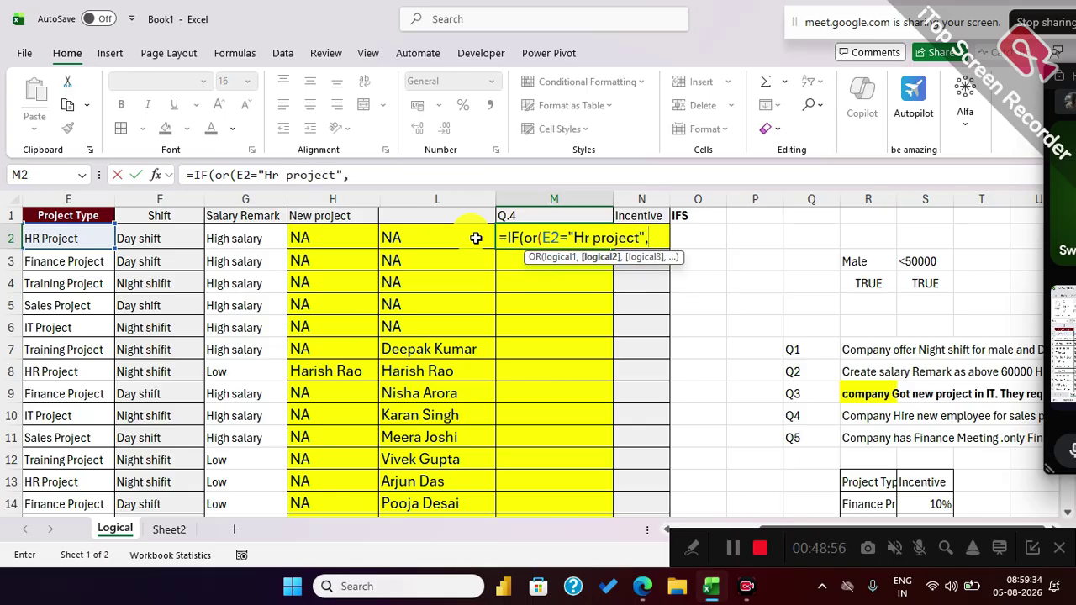
Add E2="Sales project" as the second OR condition in the M2 formula and close the OR function.
key(Left)
key(Left)
key(Left)
key(Left)
key(Left)
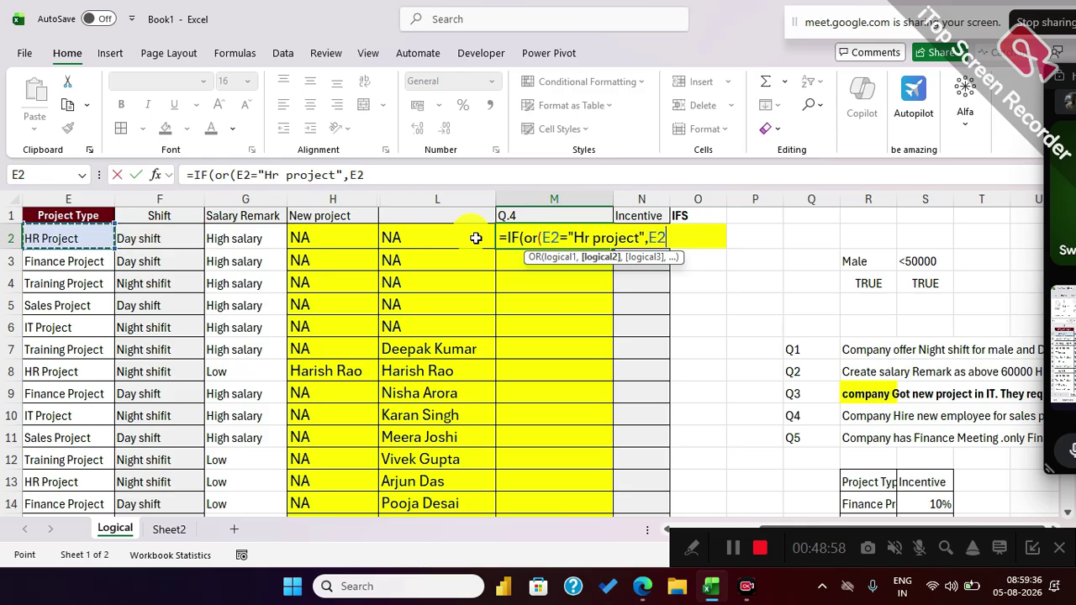
text(="Sales project)
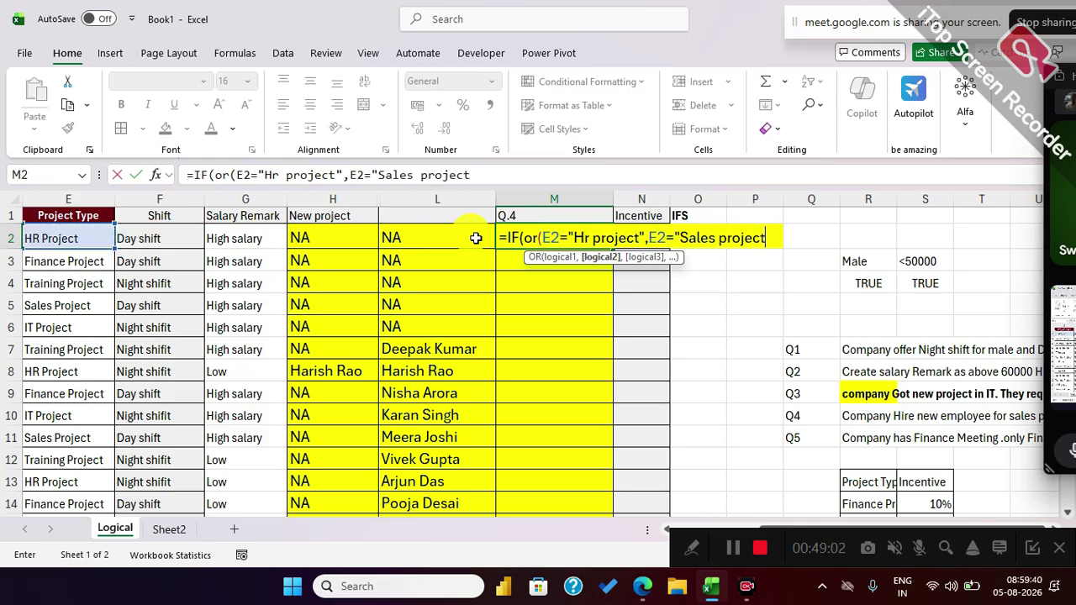
text("))
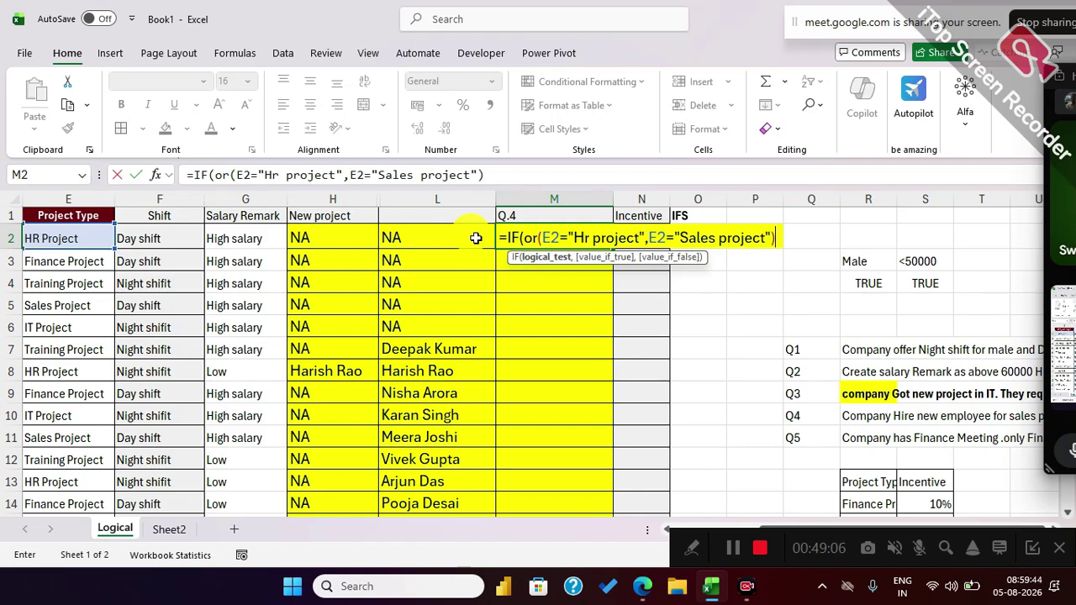
Complete the M2 formula with "Allowed" as the true result and "NA" as the false result.
text(,)
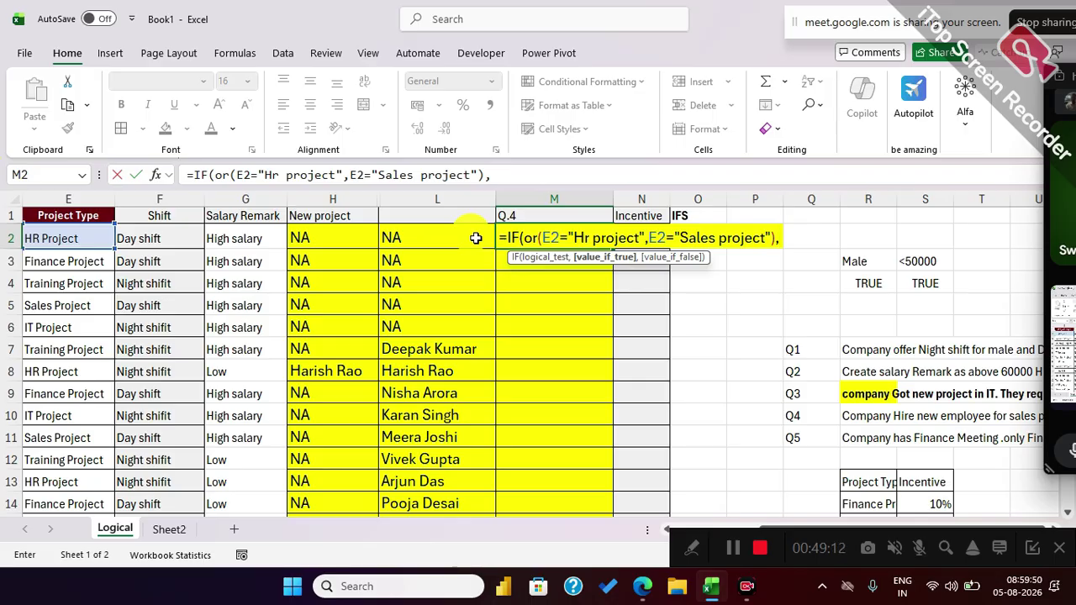
text(")
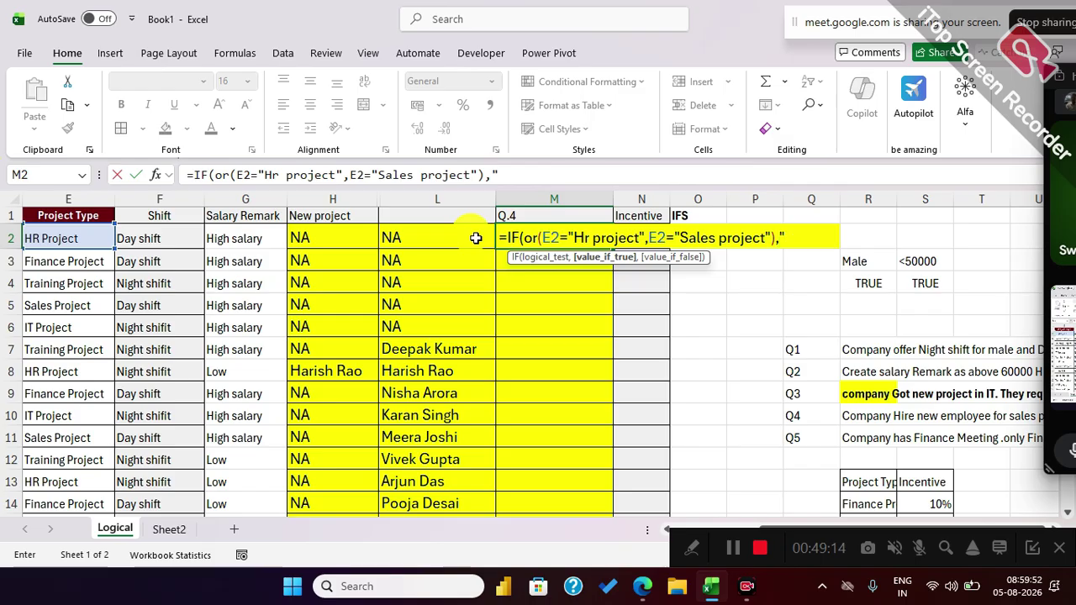
text(Allowe)
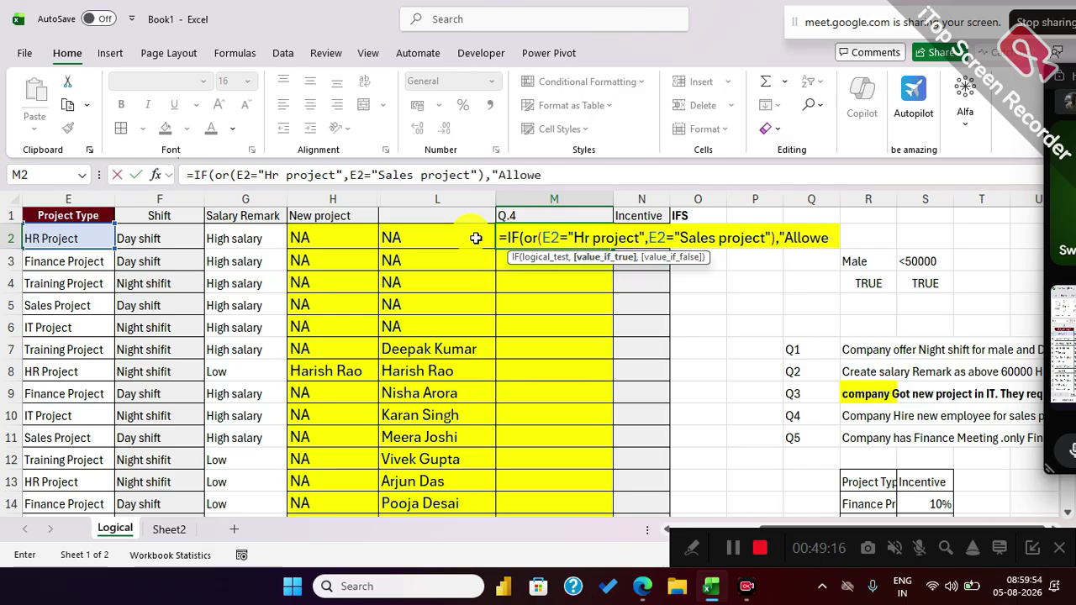
text(d","NA"))
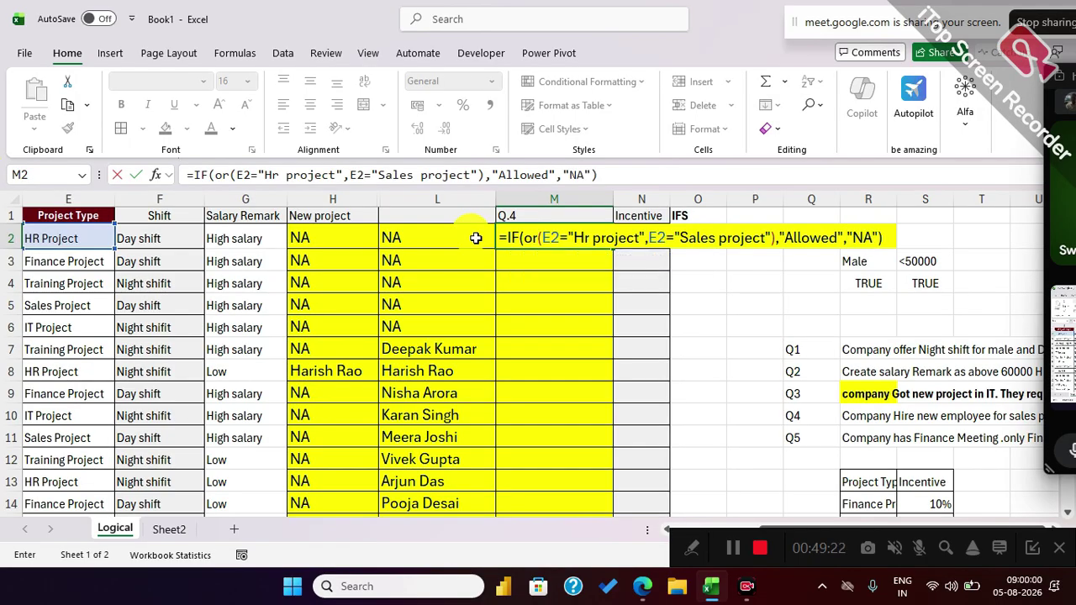
key(Return)
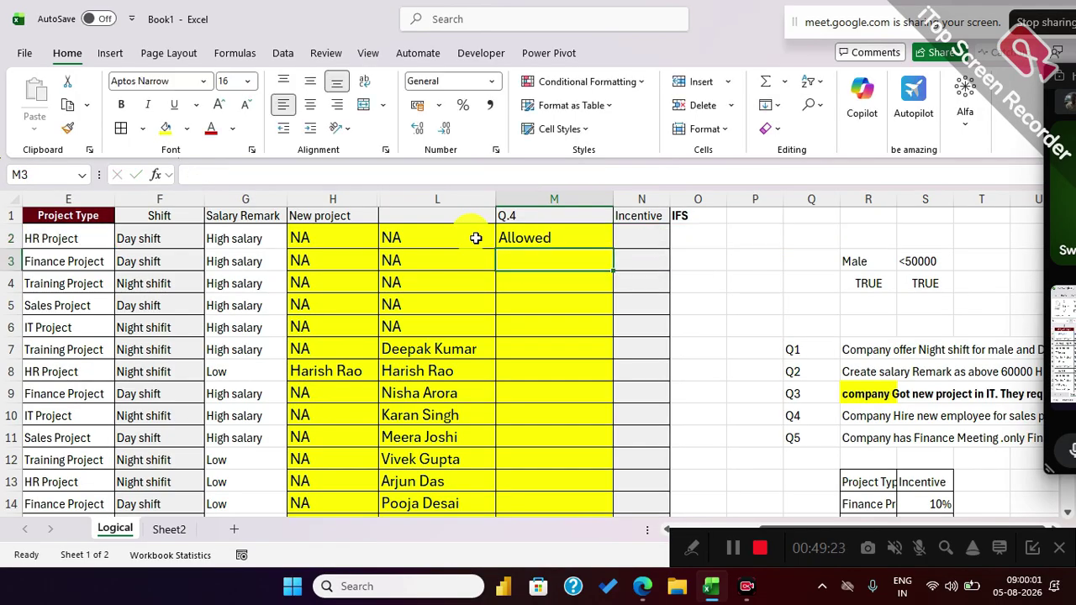
Fill the OR formula from M2 down the Q.4 column and highlight rows 3 and 4 from Q.4 back to Project Type.
click(588, 236)
double_click(612, 248)
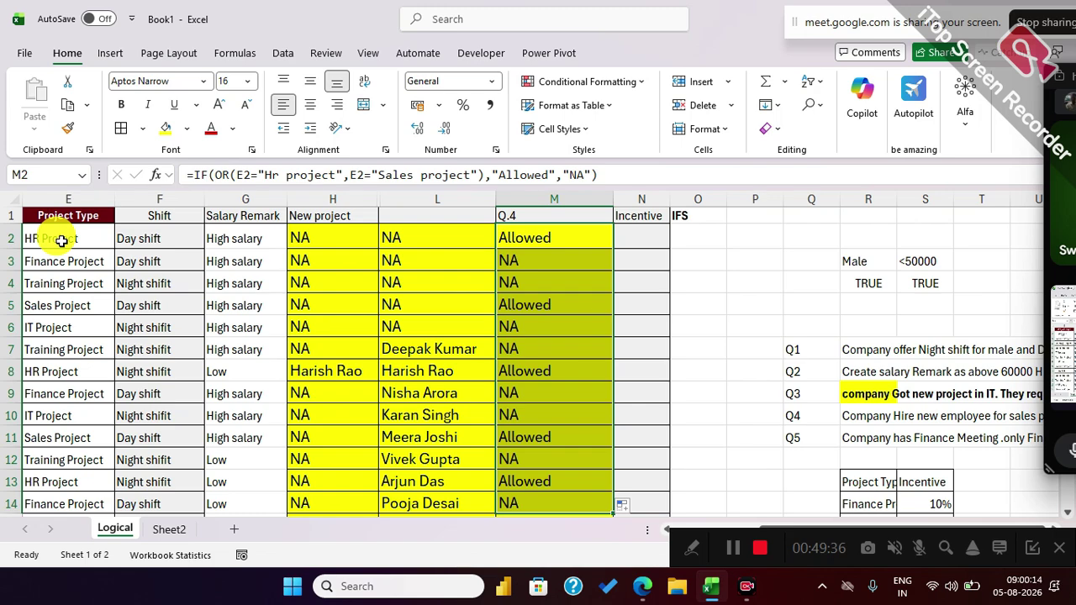
drag(523, 280, 81, 266)
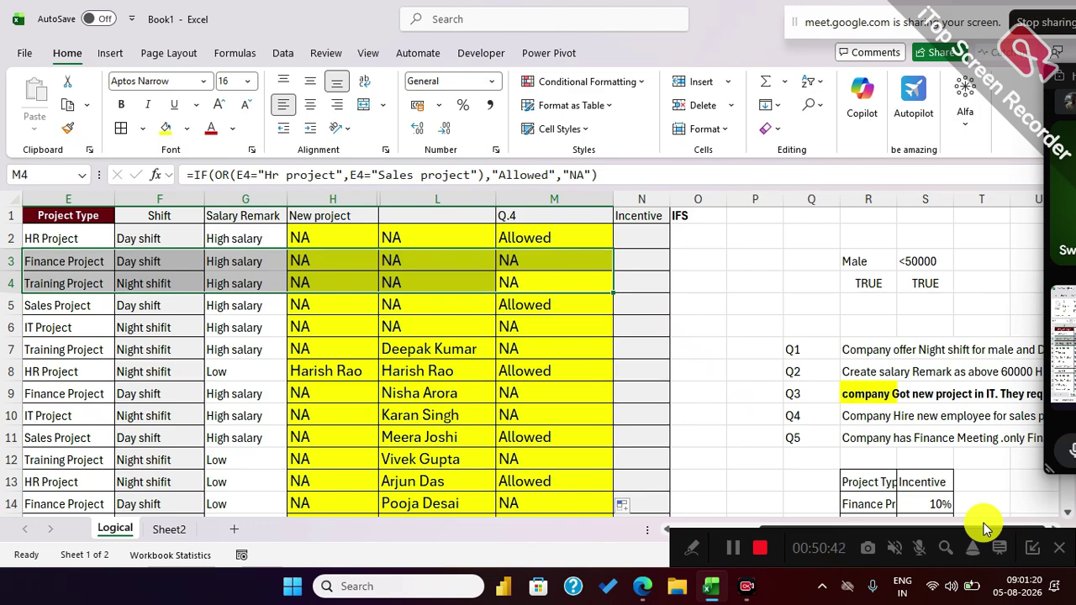
Replace the Incentive header in N1 with Not.
click(641, 238)
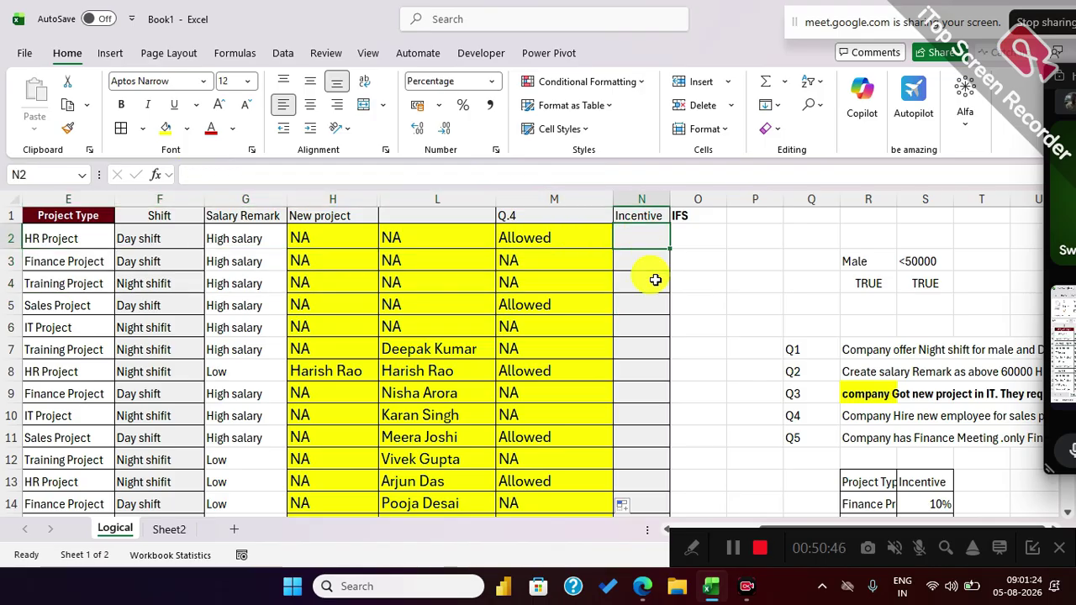
key(Up)
text(Not)
key(Return)
Enter =IF(E2<>"Training Project",A2,"NA") in N2 to return customer names outside the training project.
text(=IF()
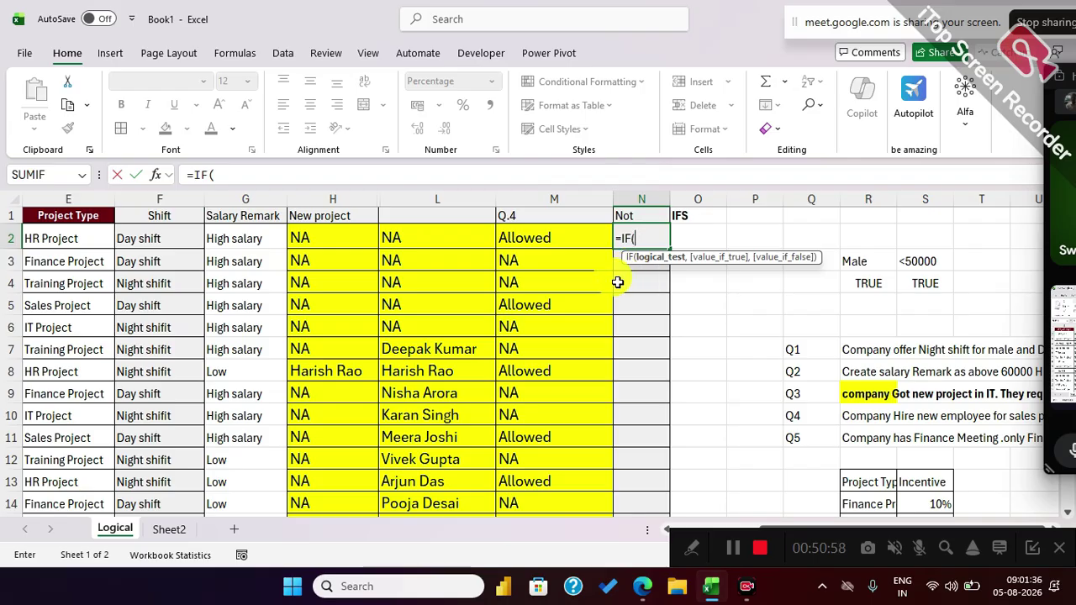
click(84, 234)
text(<>)
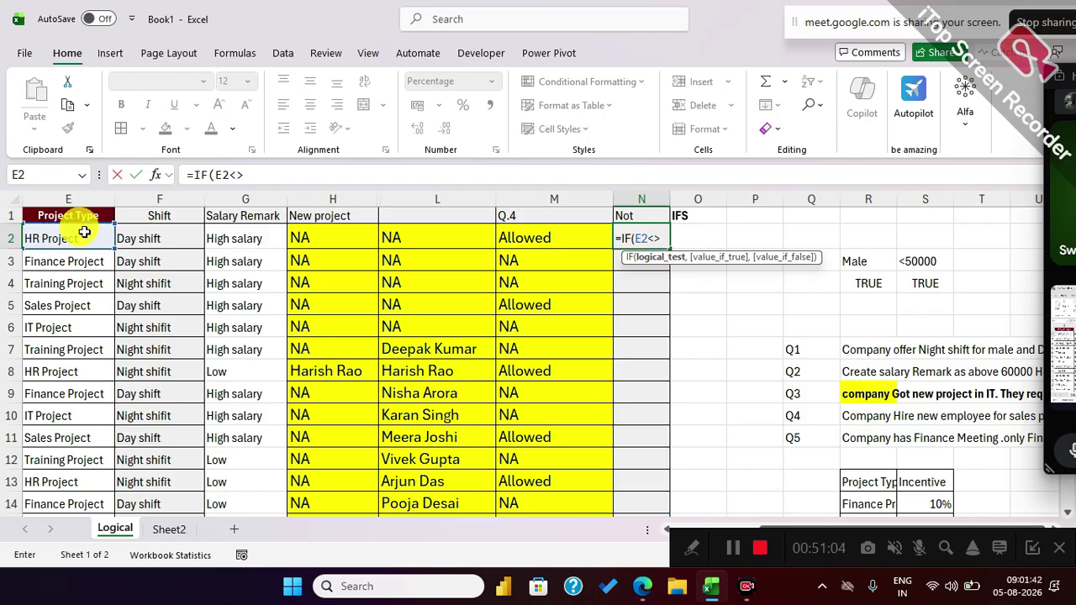
text("Training Project")
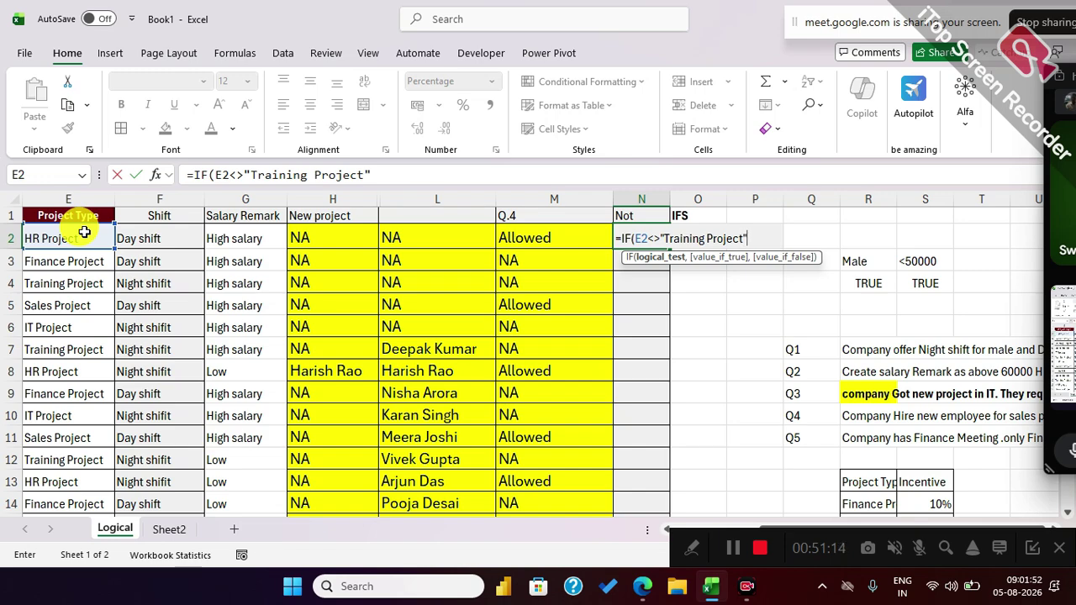
text(,)
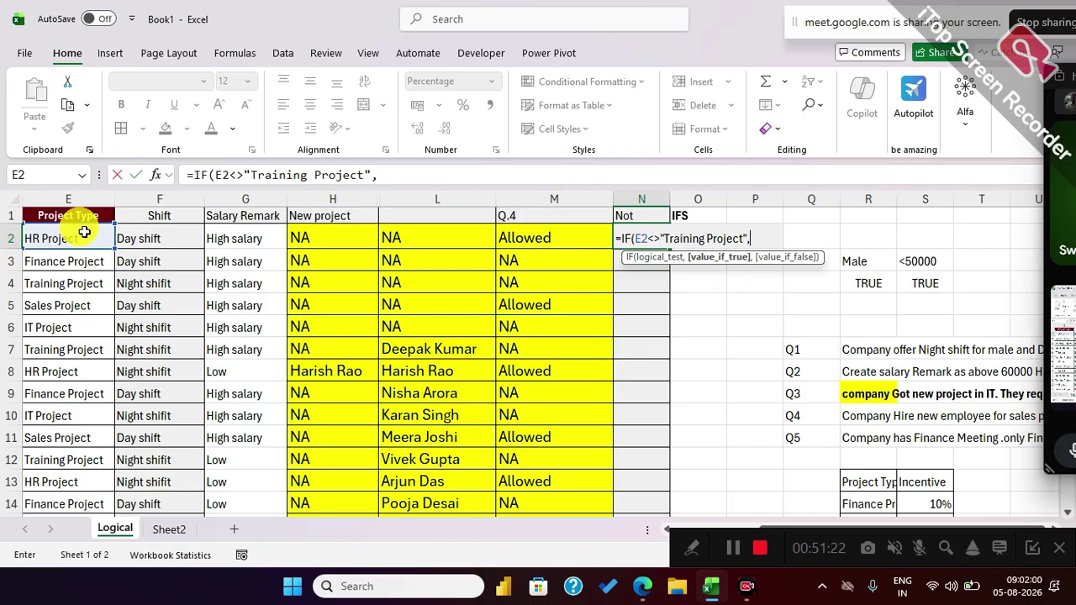
key(Left)
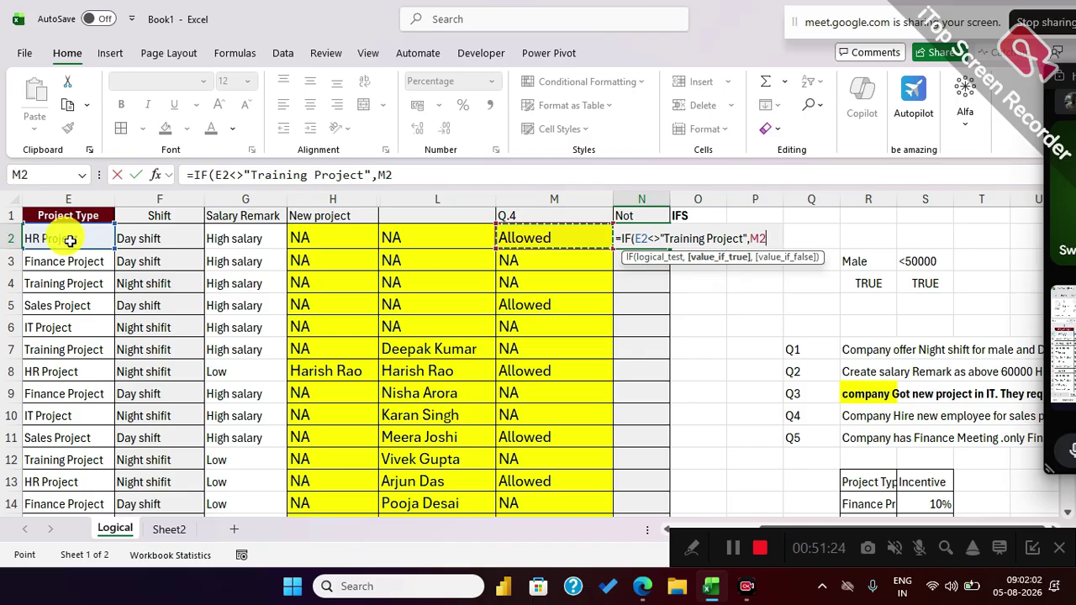
key(ctrl+Left)
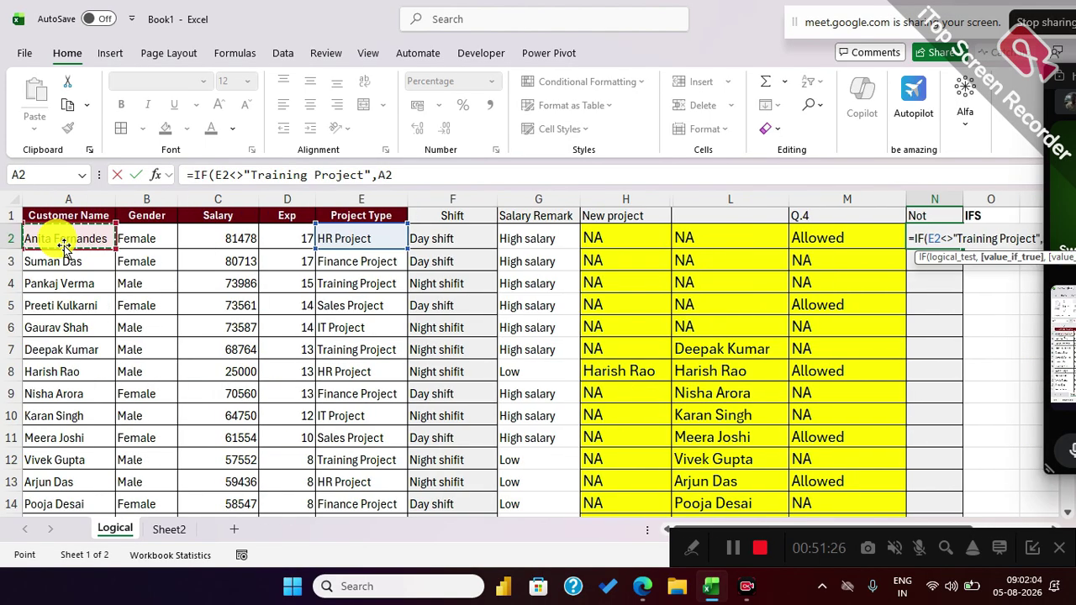
text(,)
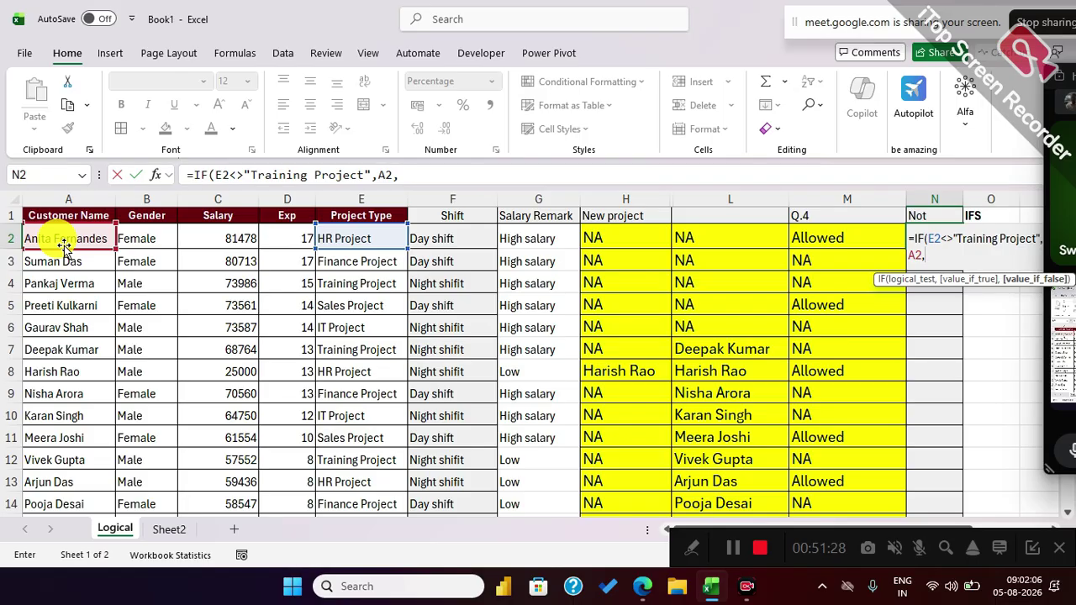
text("NA"))
key(Return)
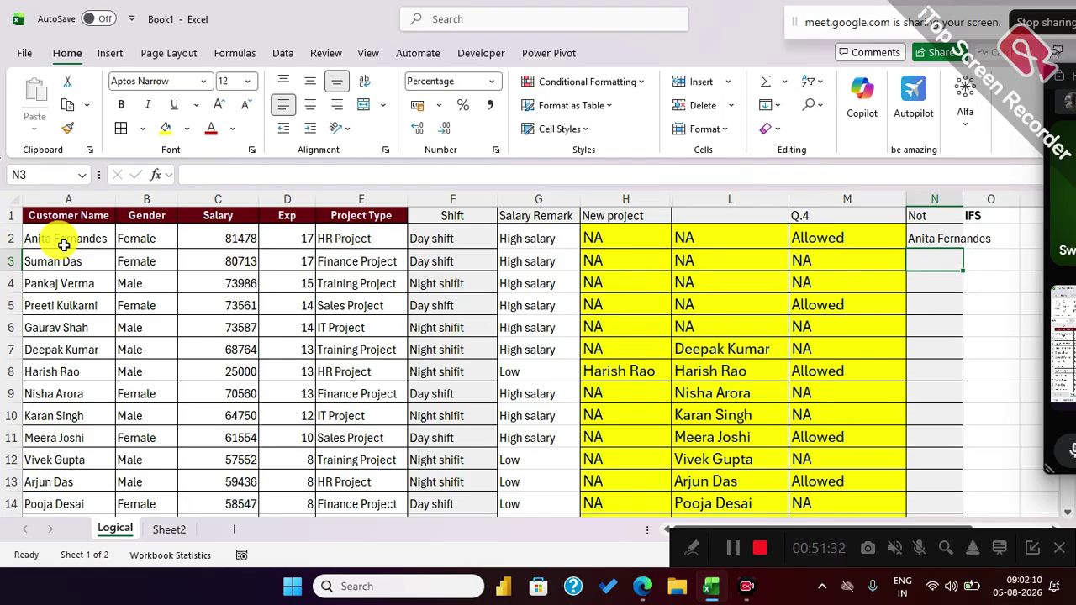
Widen column N to fit the customer names and fill the N2 formula down to N14.
click(929, 235)
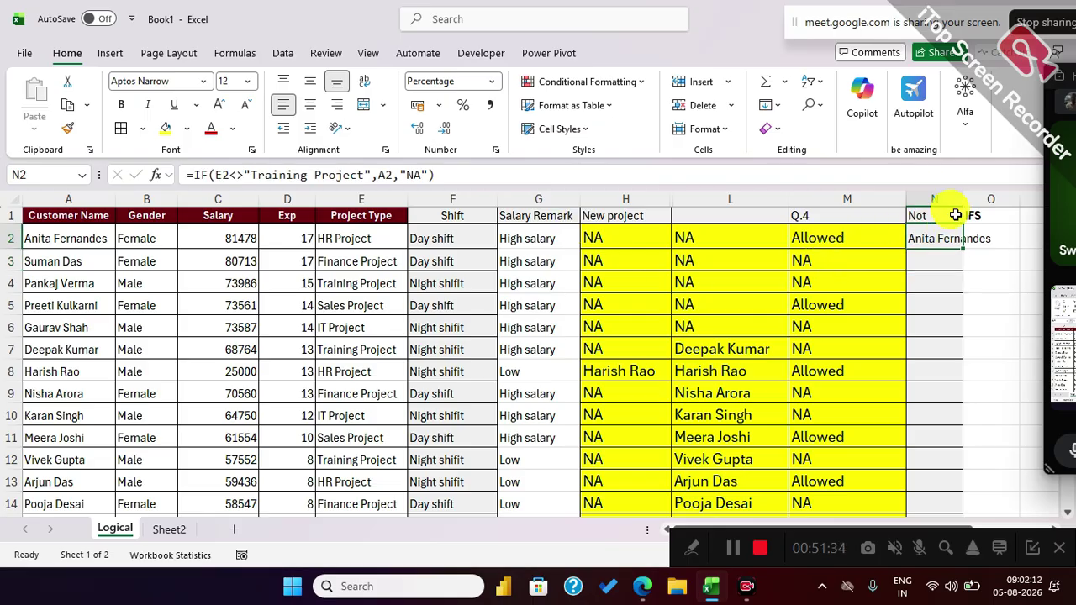
drag(962, 197, 1014, 206)
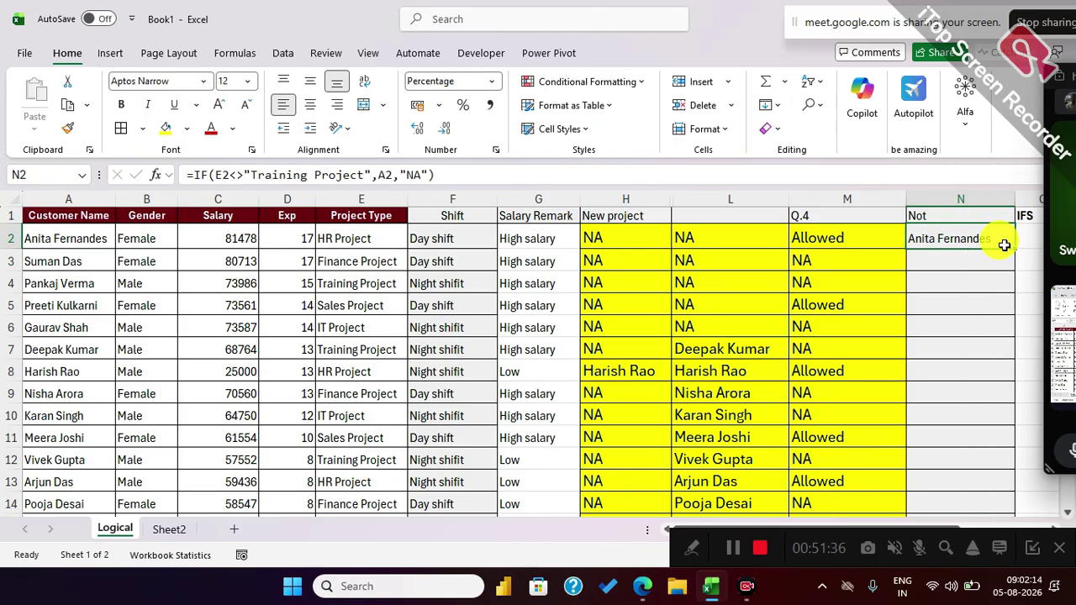
double_click(1014, 249)
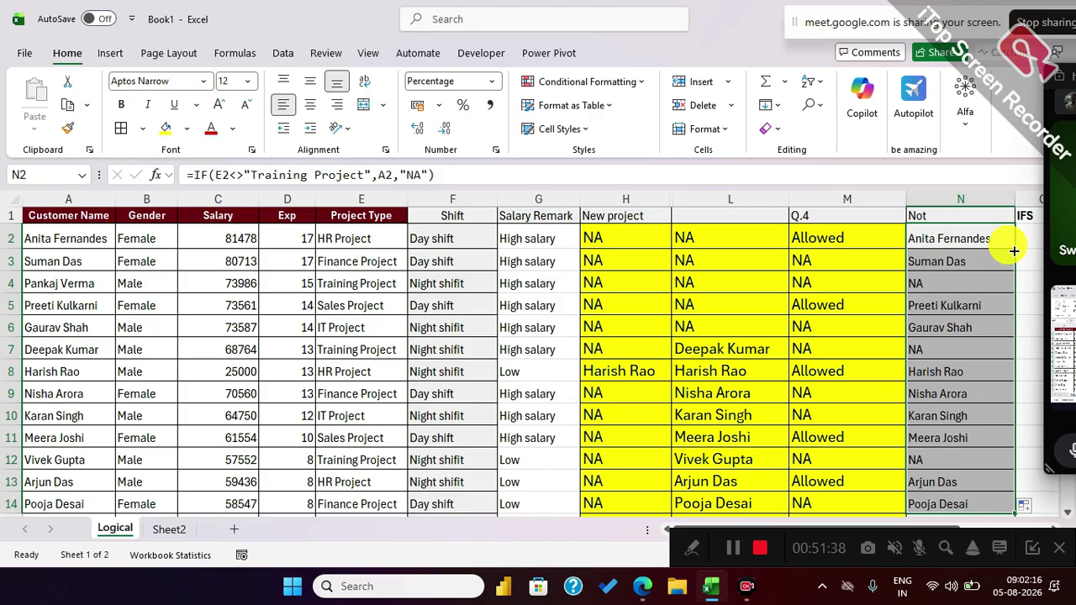
drag(931, 243, 923, 503)
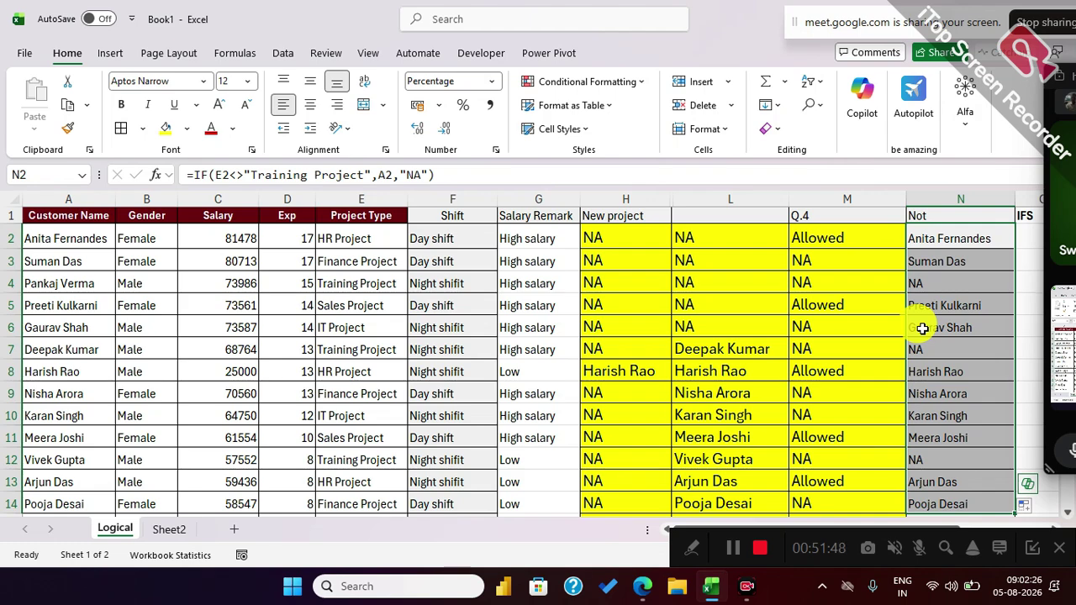
click(931, 247)
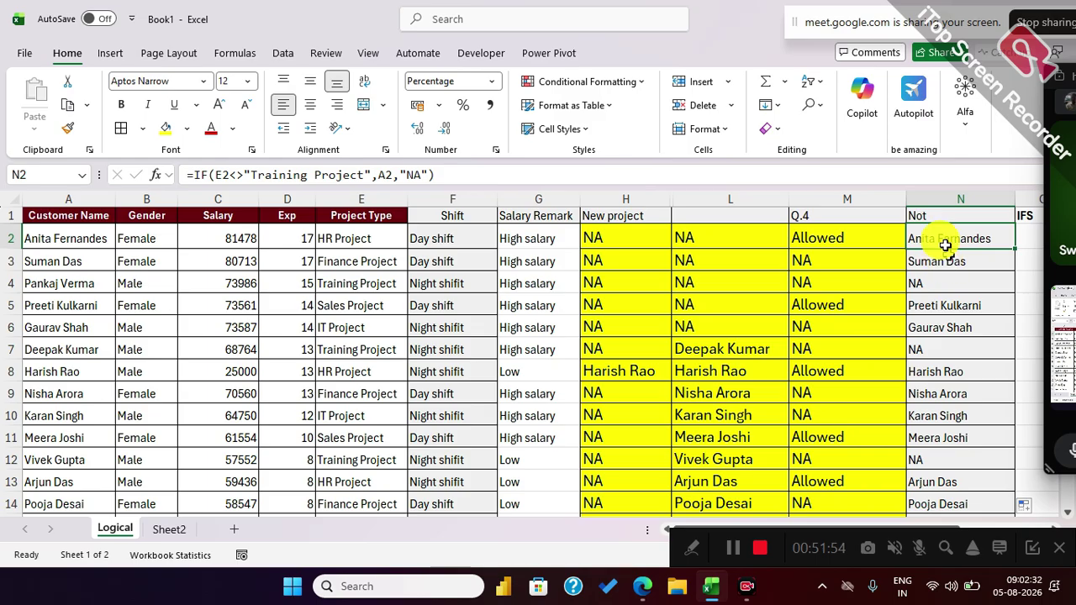
Insert a blank column before the Not column and select its row 2 cell.
click(937, 198)
key(ctrl+shift+equal)
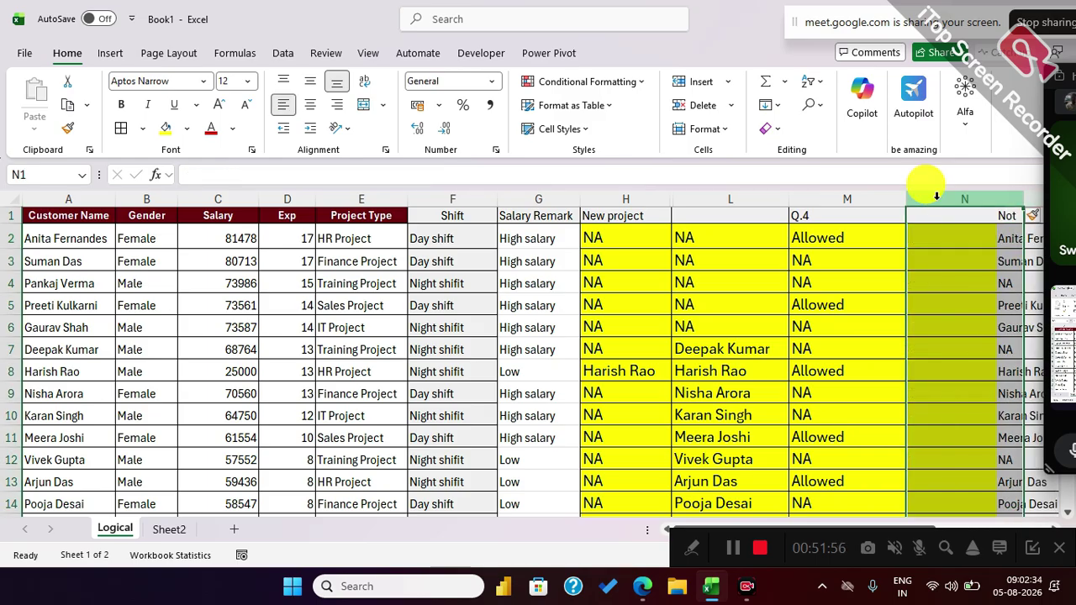
click(932, 238)
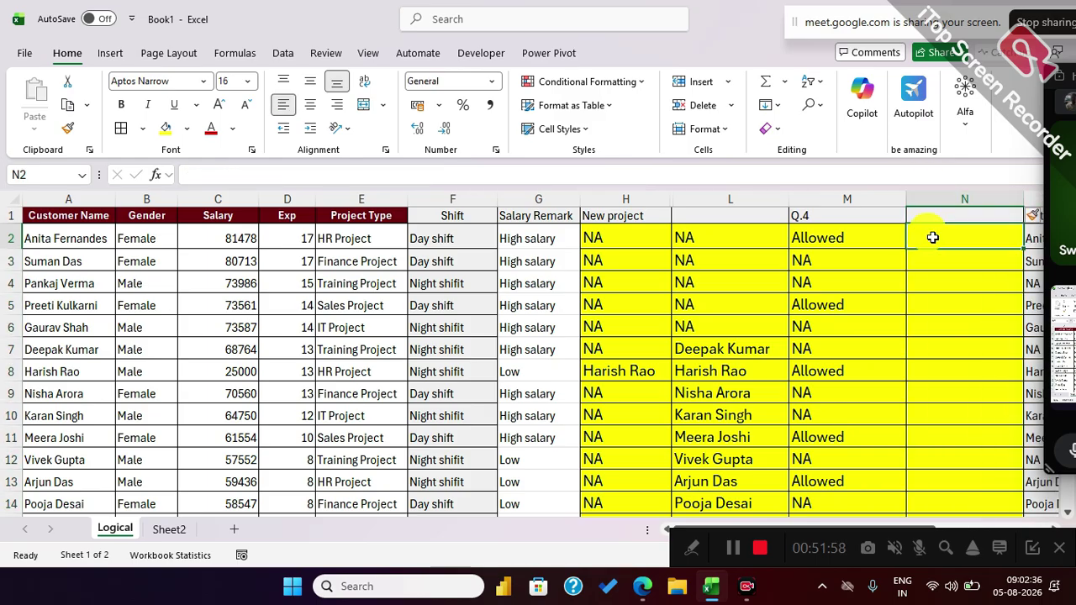
Enter =IF(E2="Training Project","NA",A2) in N2 to return customer names outside the training project with an equals test.
text(=IF()
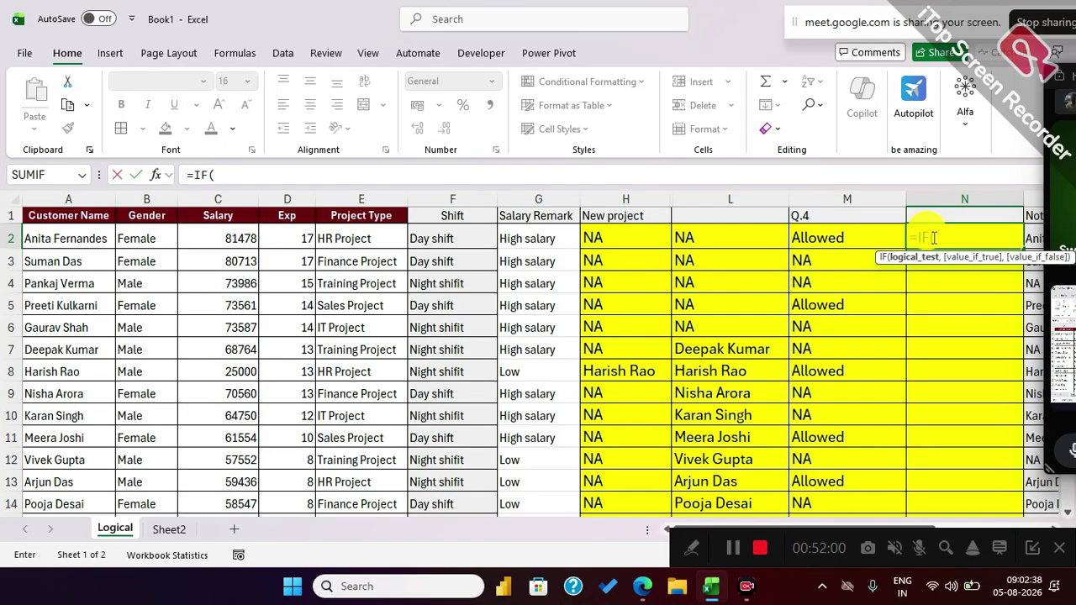
click(353, 240)
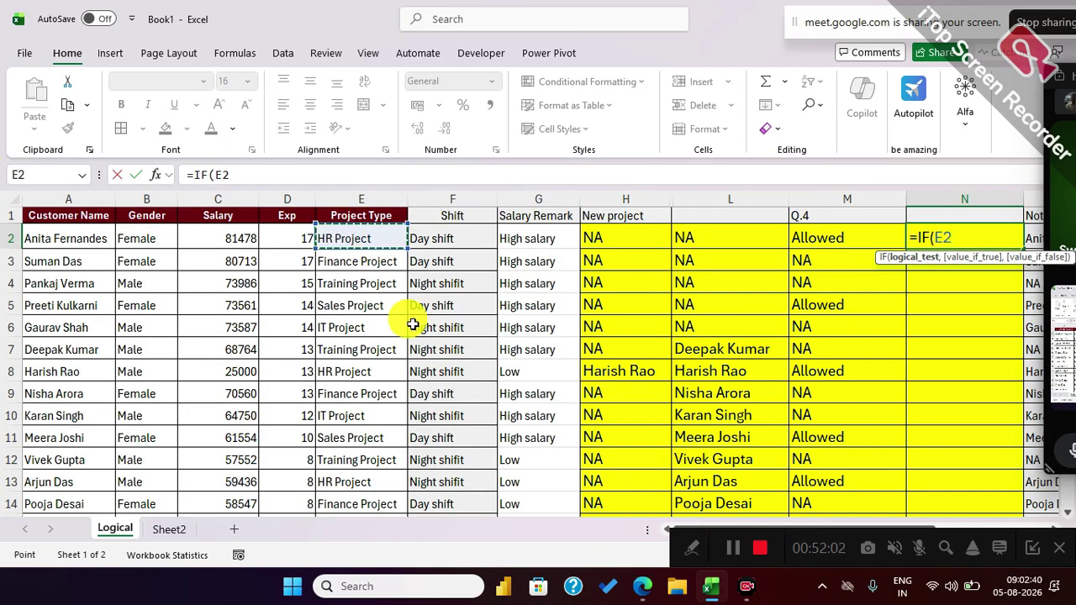
text(="Training Project)
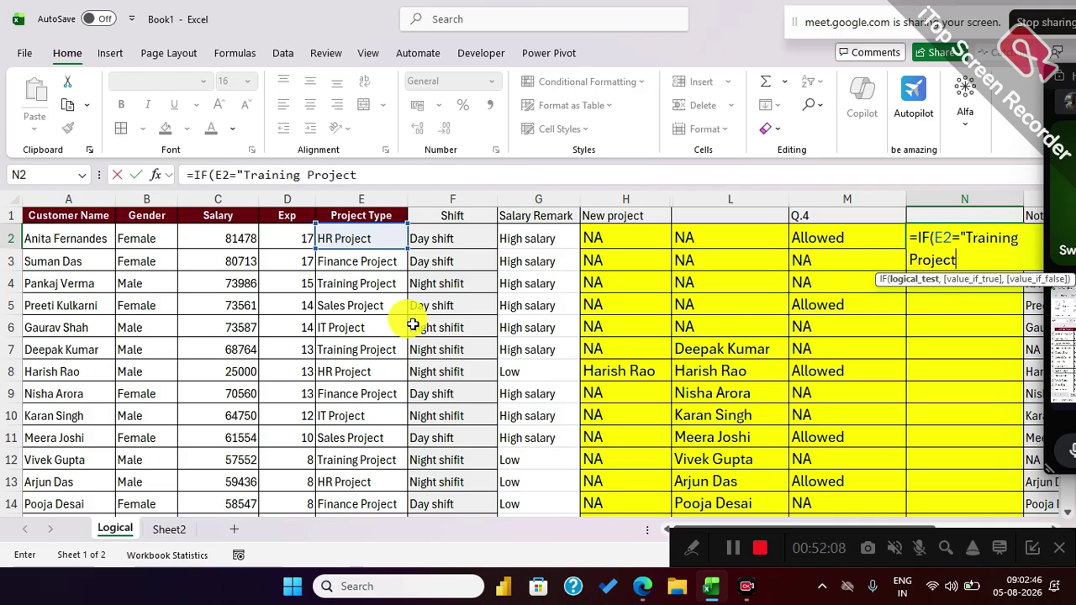
text(",)
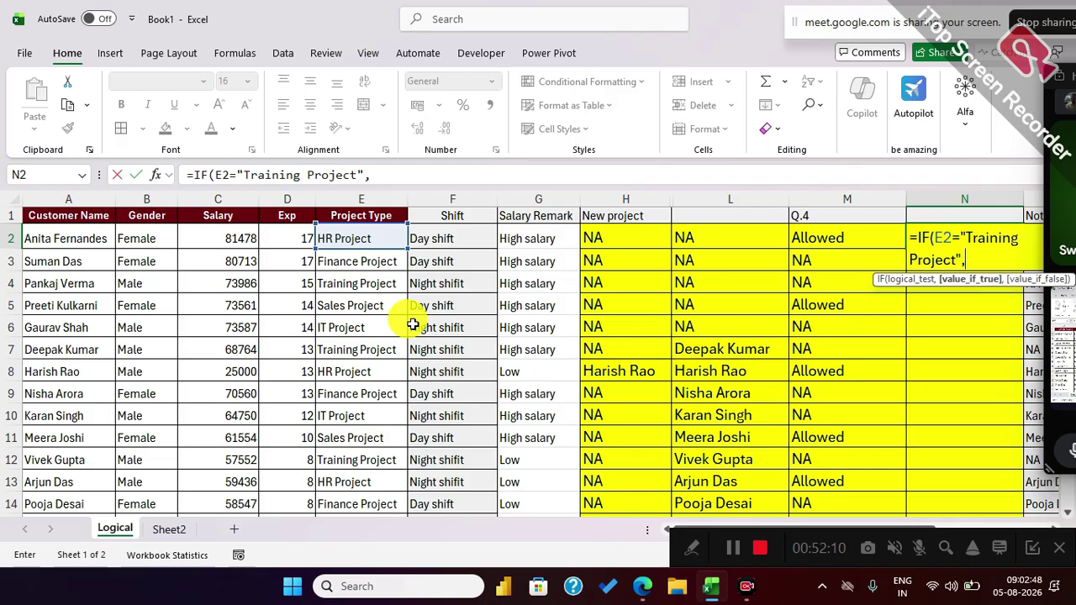
text("NA",)
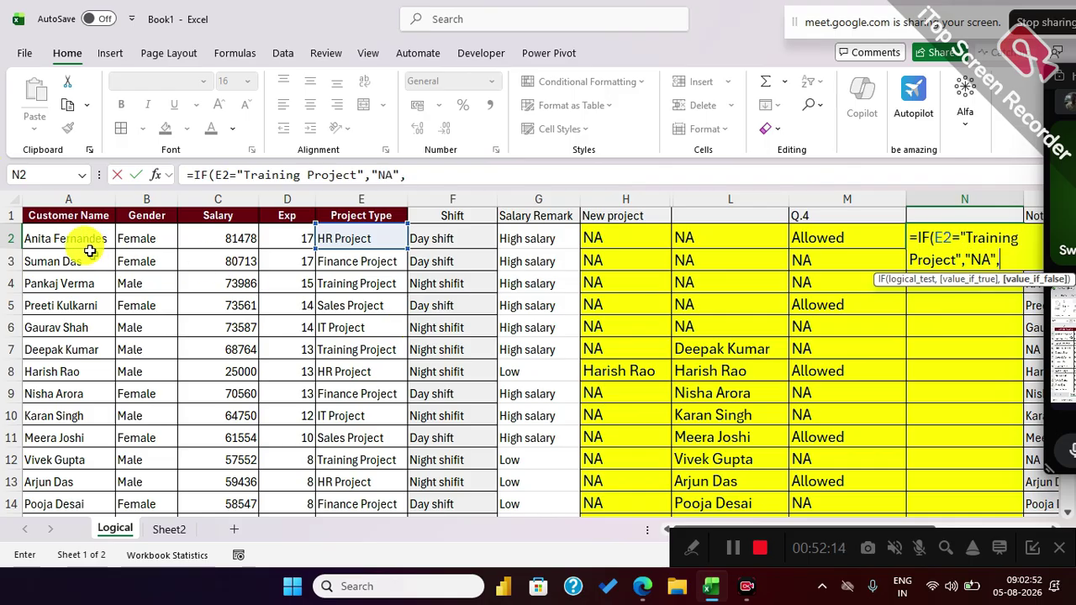
click(67, 239)
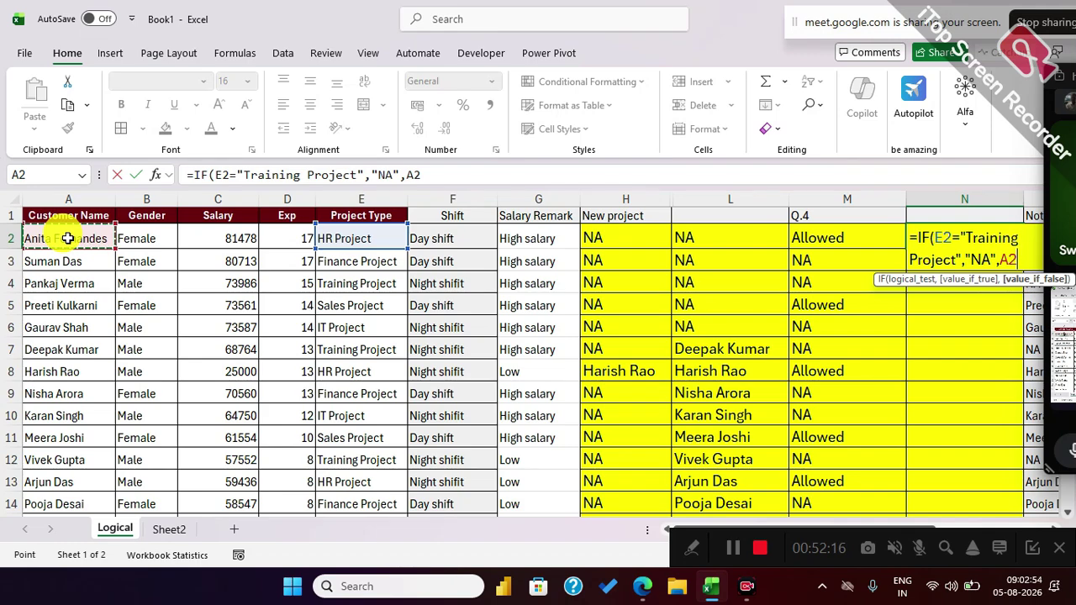
key(Return)
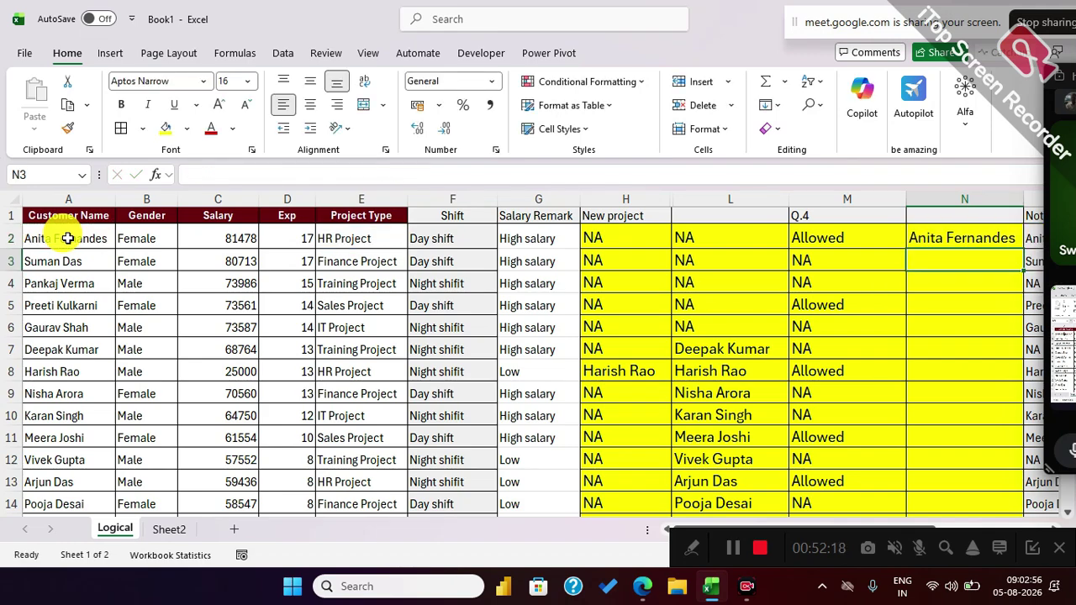
Fill the N2 formula down to N16.
key(Up)
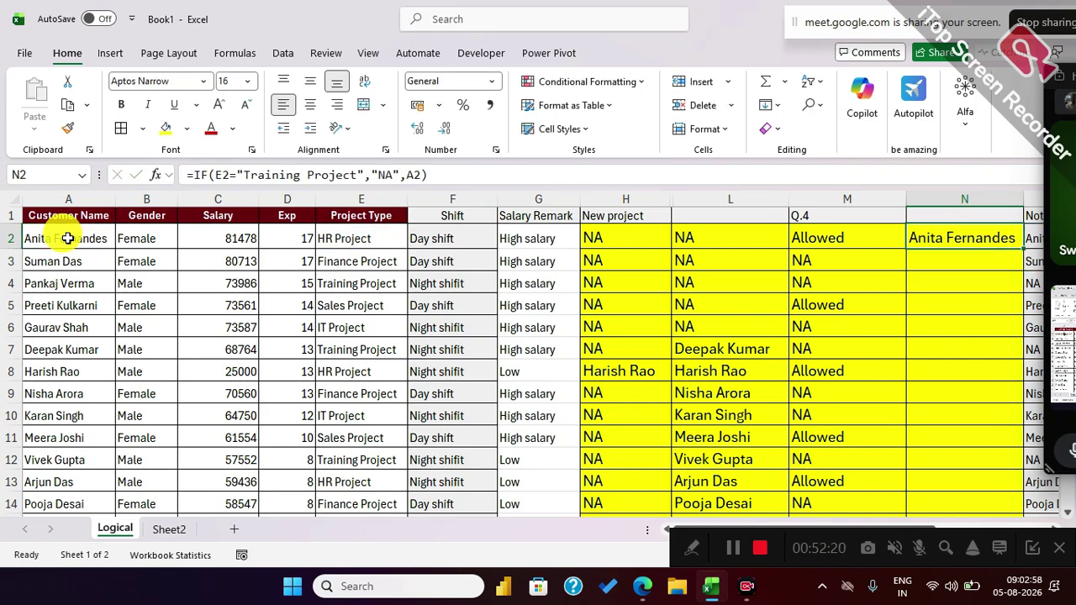
key(shift+Down)
key(shift+Down)
key(shift+Down)
key(shift+Down)
key(shift+Down)
key(shift+Down)
key(shift+Down)
key(shift+Down)
key(shift+Down)
key(shift+Down)
key(shift+Down)
key(shift+Down)
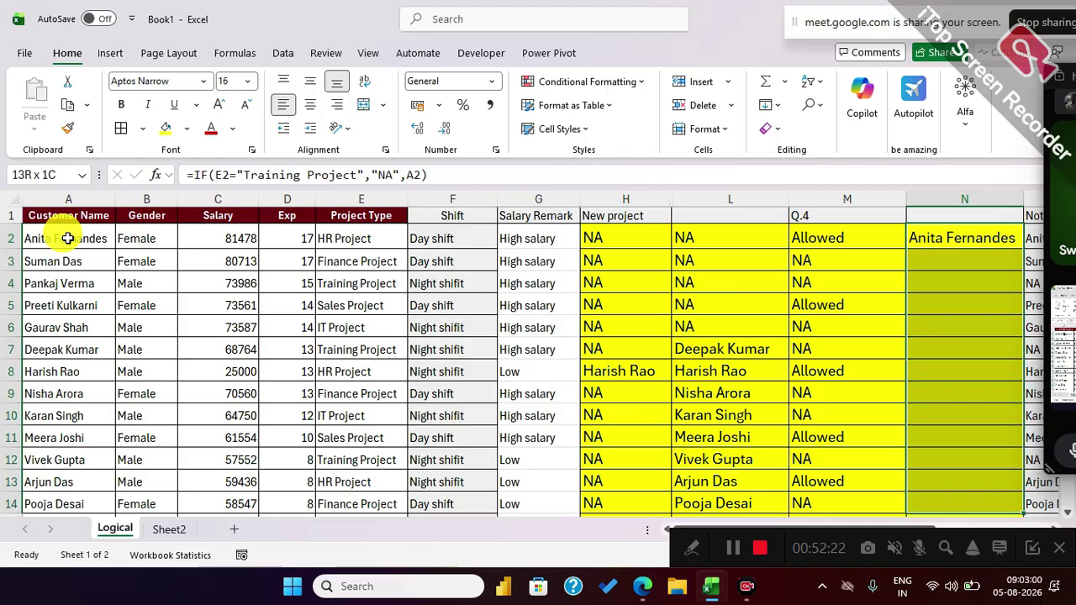
key(shift+Down)
key(shift+Down)
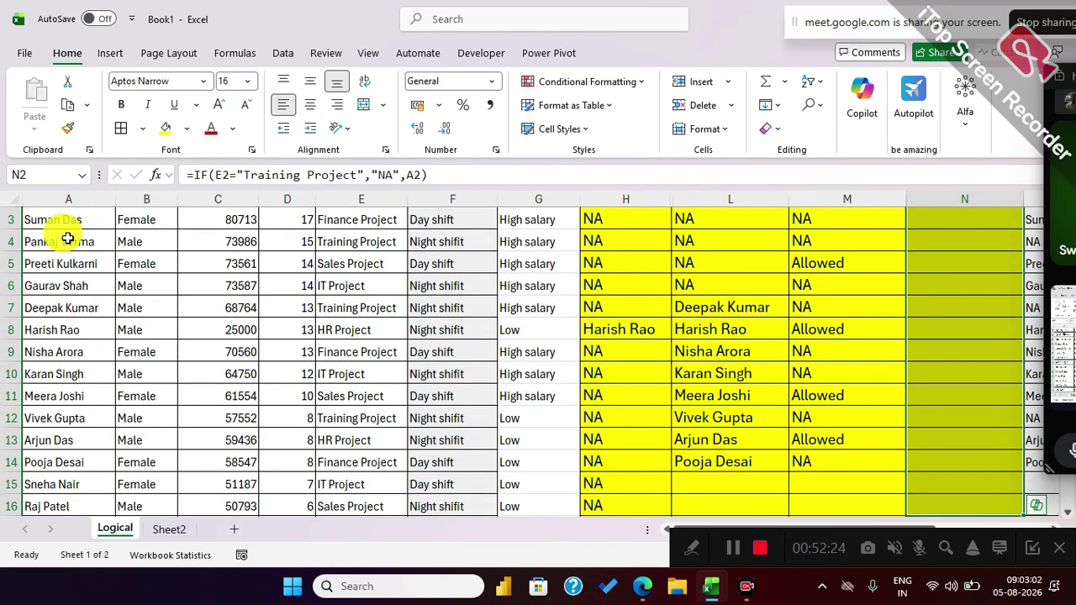
key(ctrl+d)
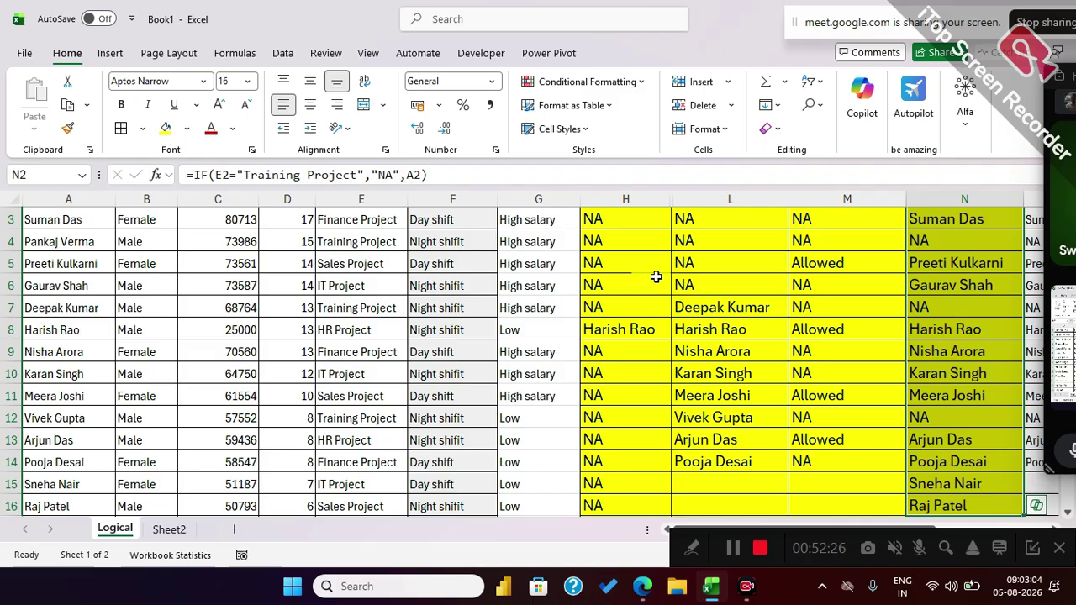
Compare the results in columns N and O and examine the equals formula in N2 against the not-equal formula in O2.
key(Right)
key(Right)
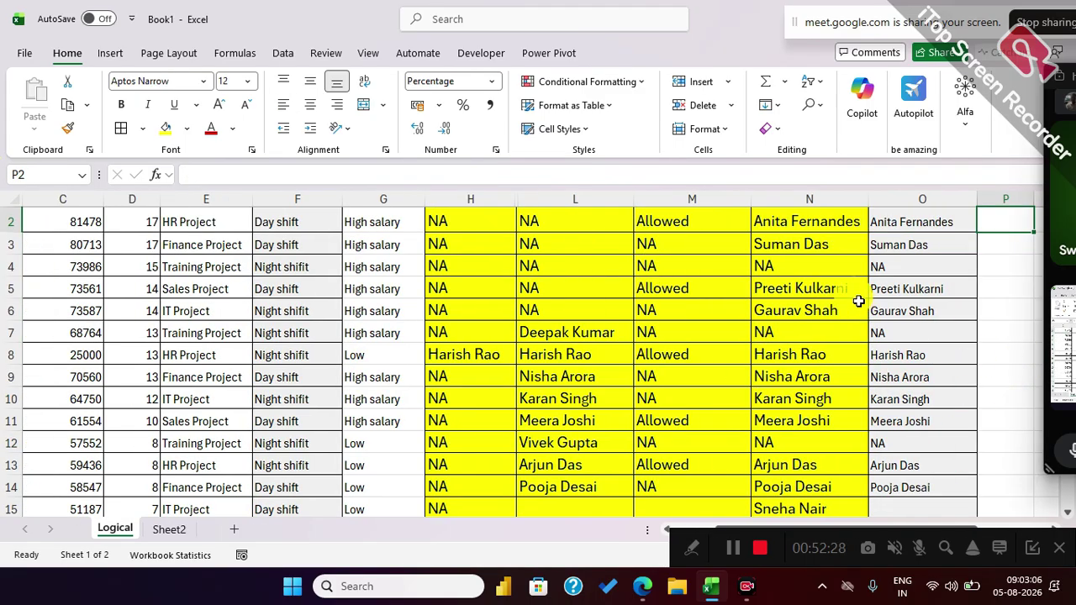
drag(810, 268, 883, 263)
drag(786, 332, 869, 327)
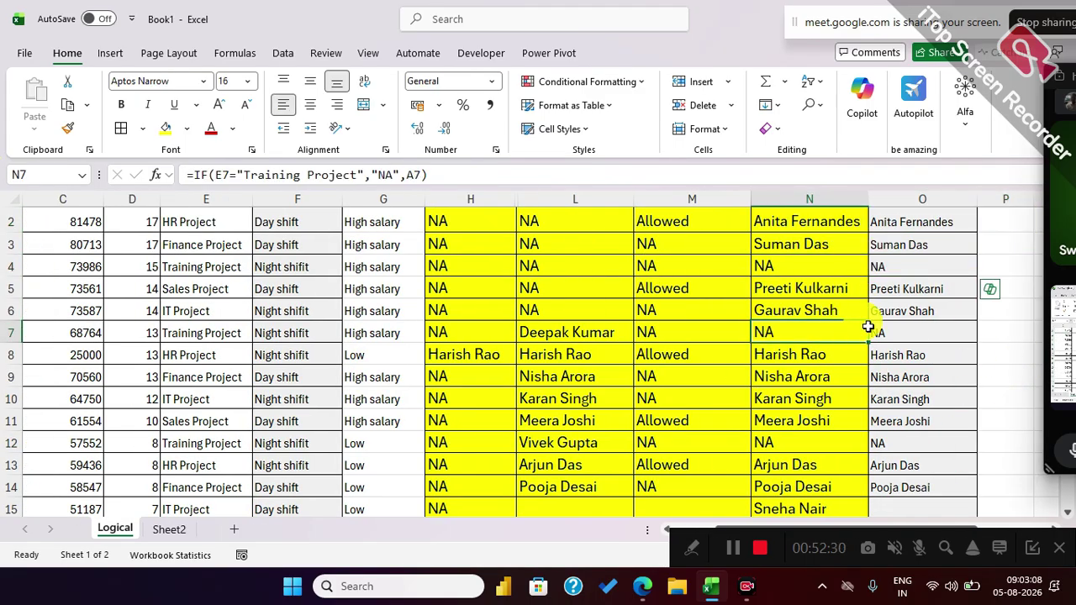
click(805, 222)
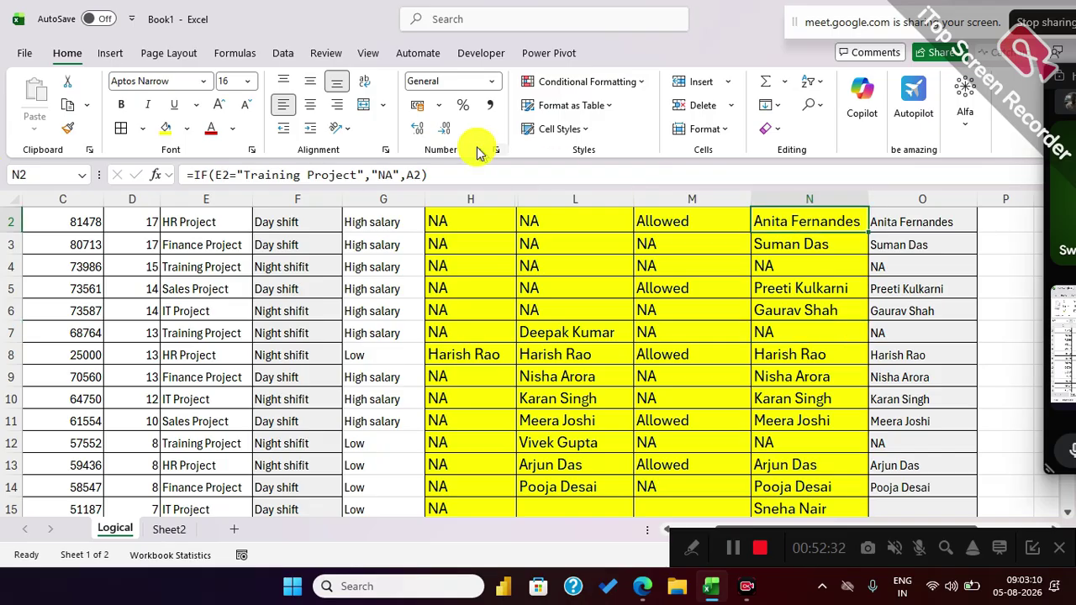
double_click(267, 175)
drag(318, 175, 325, 177)
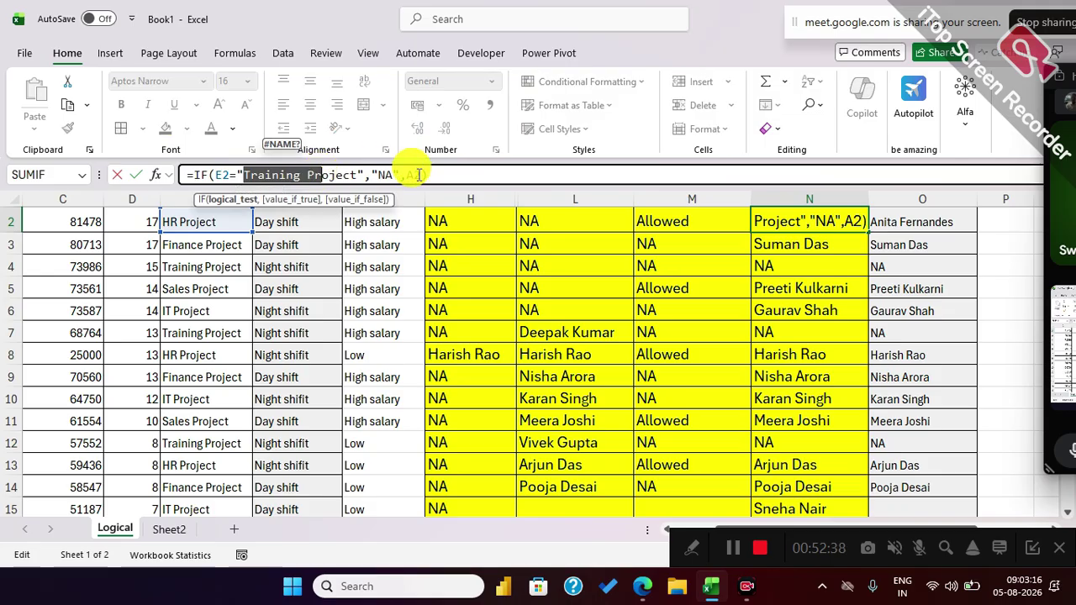
key(Escape)
click(900, 225)
click(229, 175)
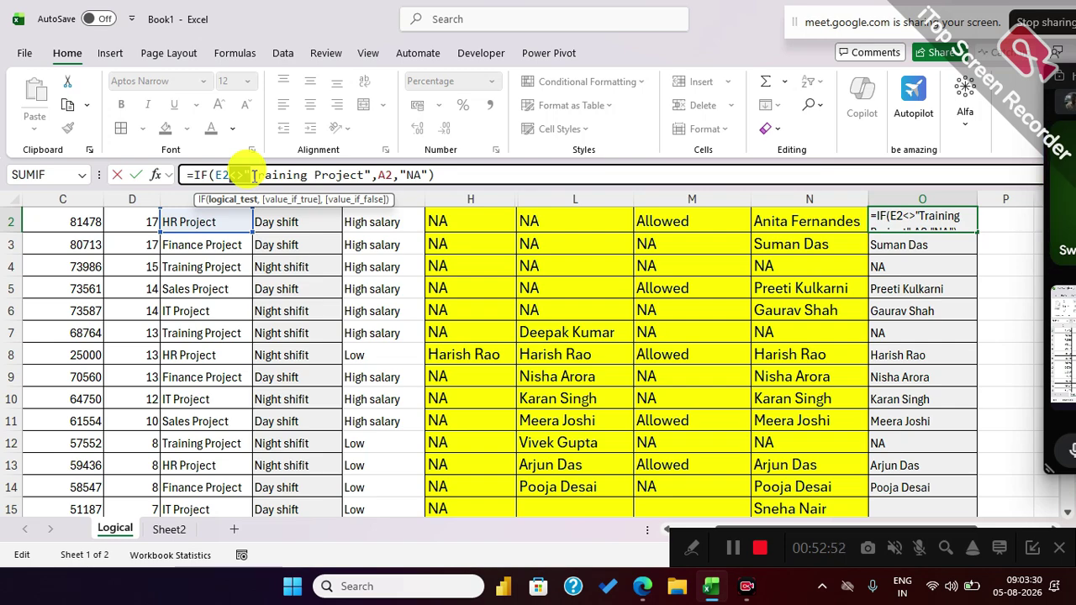
key(ctrl+Return)
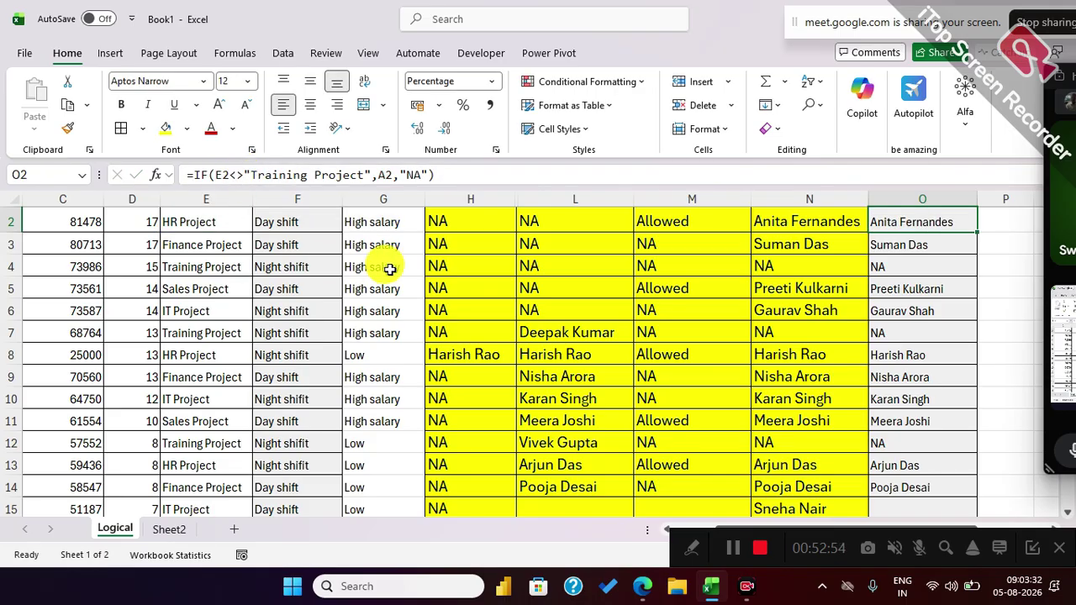
List the covered function combinations IF, IF-OR, IF-And and IF-Not in cells F22 to F25, beside the operator list.
scroll(421, 269, down, 5)
click(340, 299)
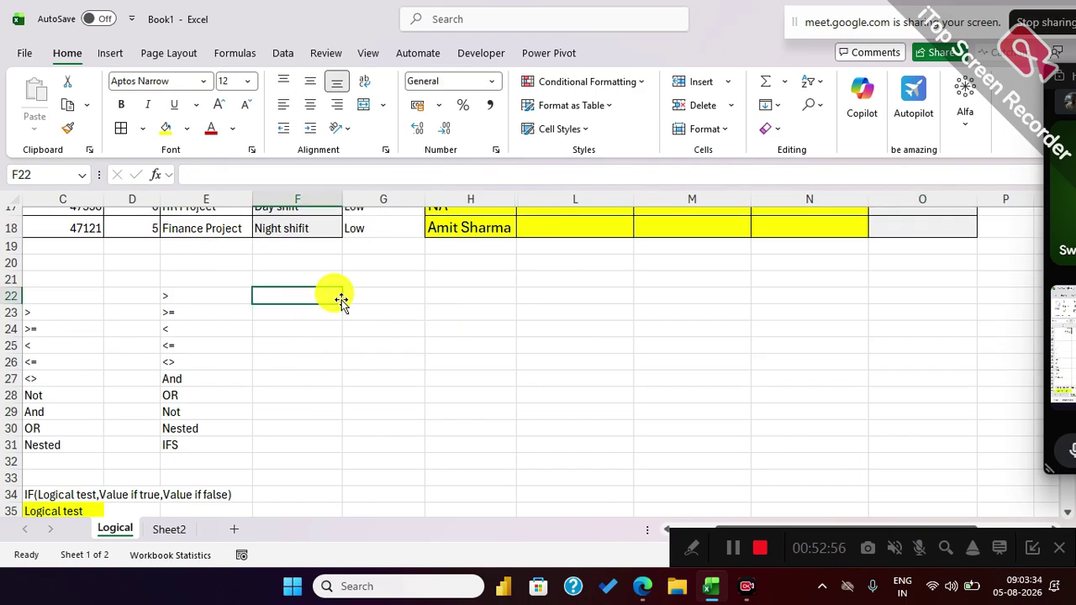
text(IF)
key(Return)
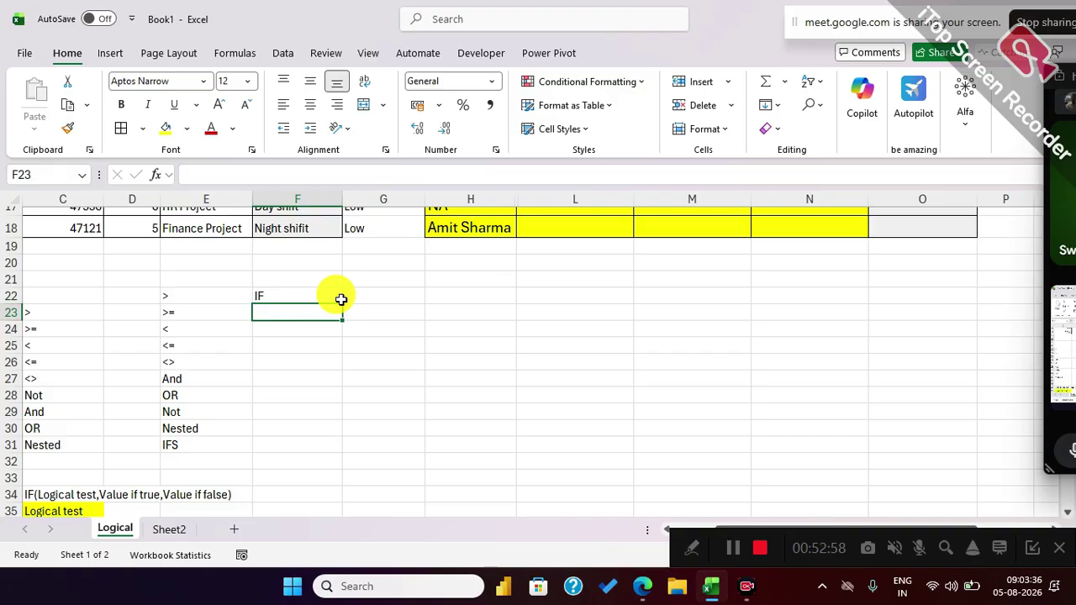
text(IF-OR)
key(Return)
text(IF)
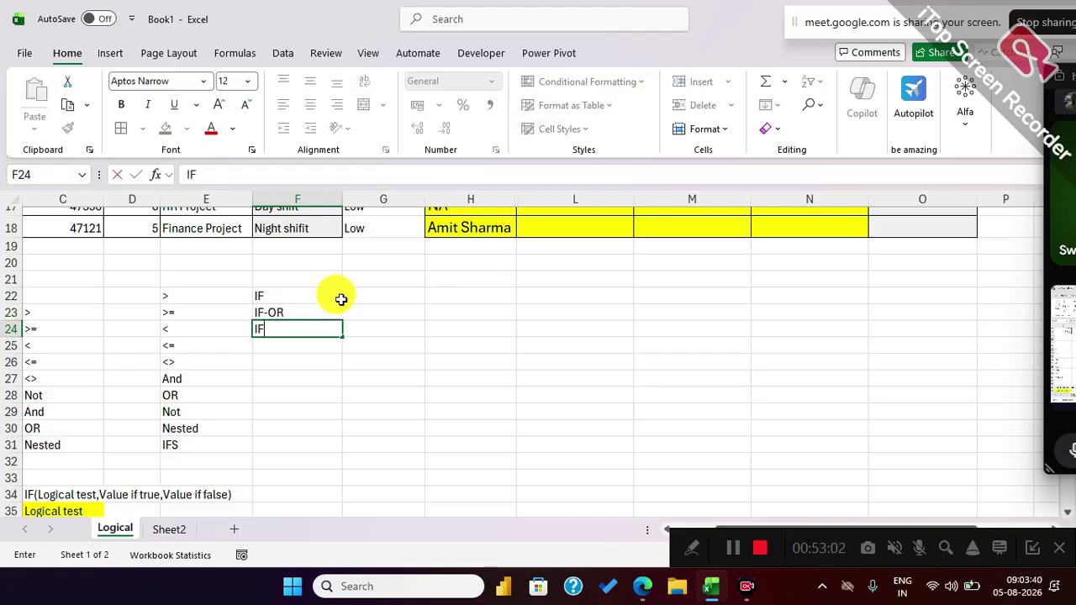
text(-And)
key(Return)
text(IF)
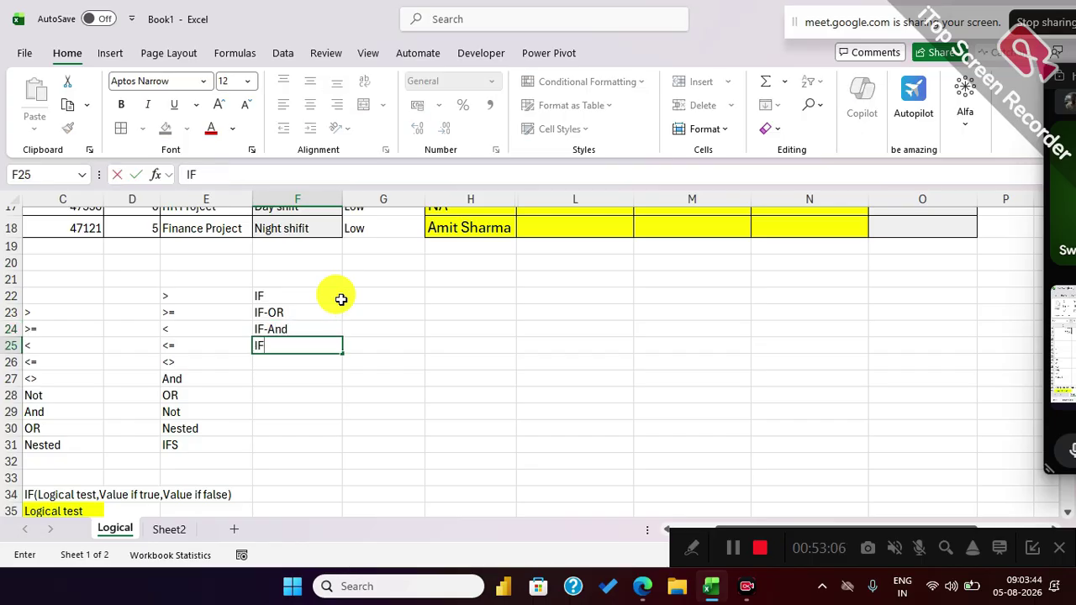
text(-Not)
key(Return)
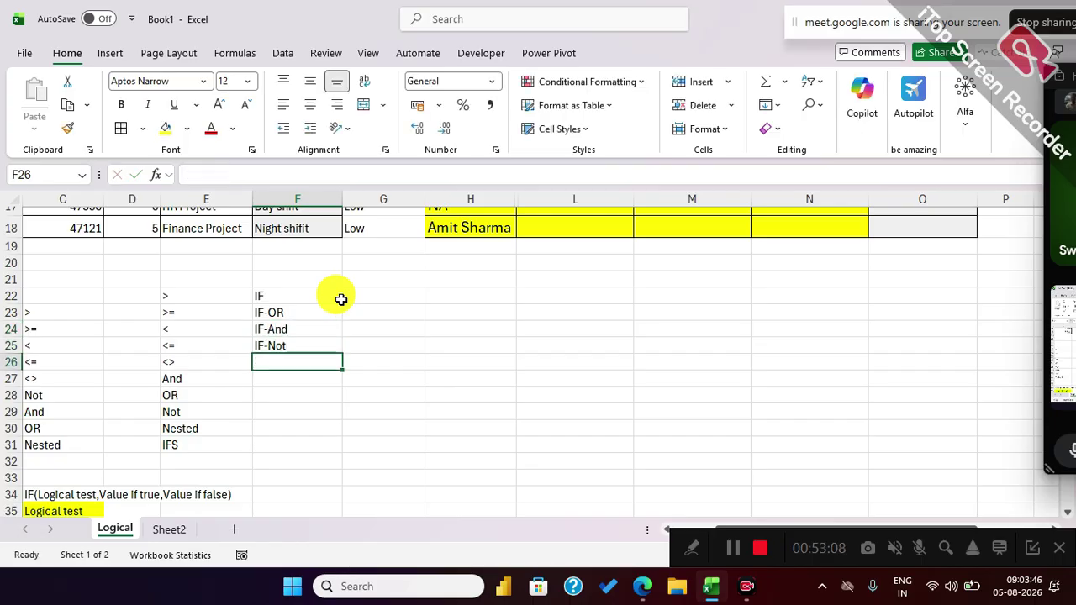